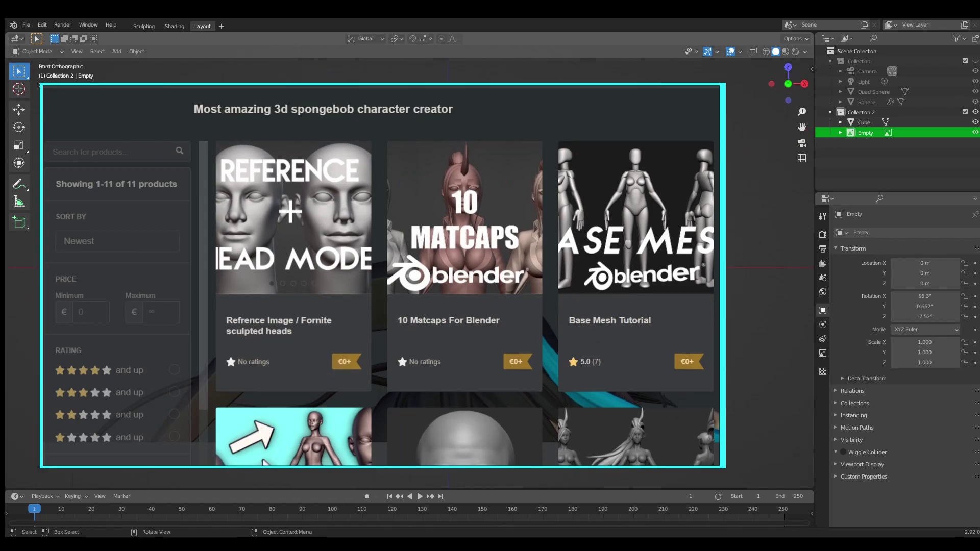
# Open the sculpted heads reference product page and look through its images and description.
pyautogui.click(298, 217)
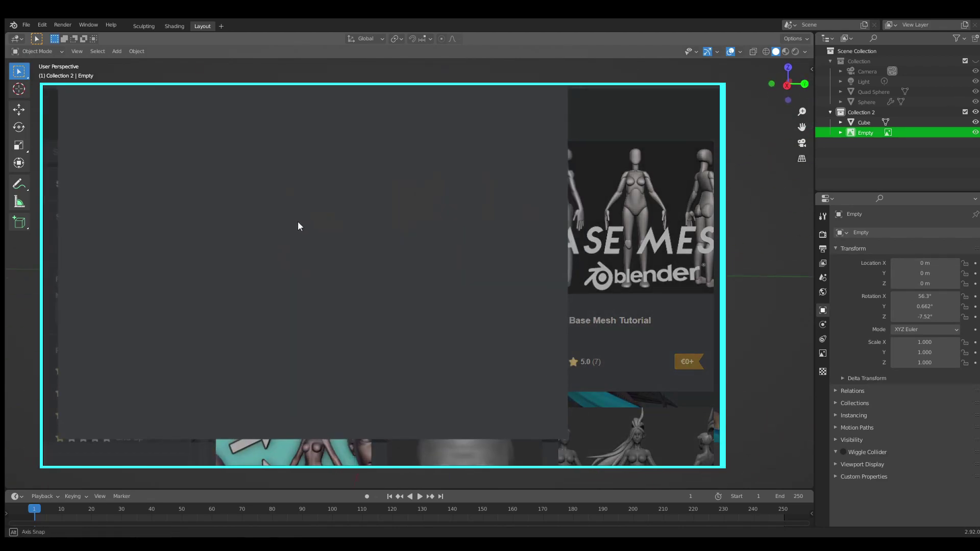
pyautogui.click(557, 292)
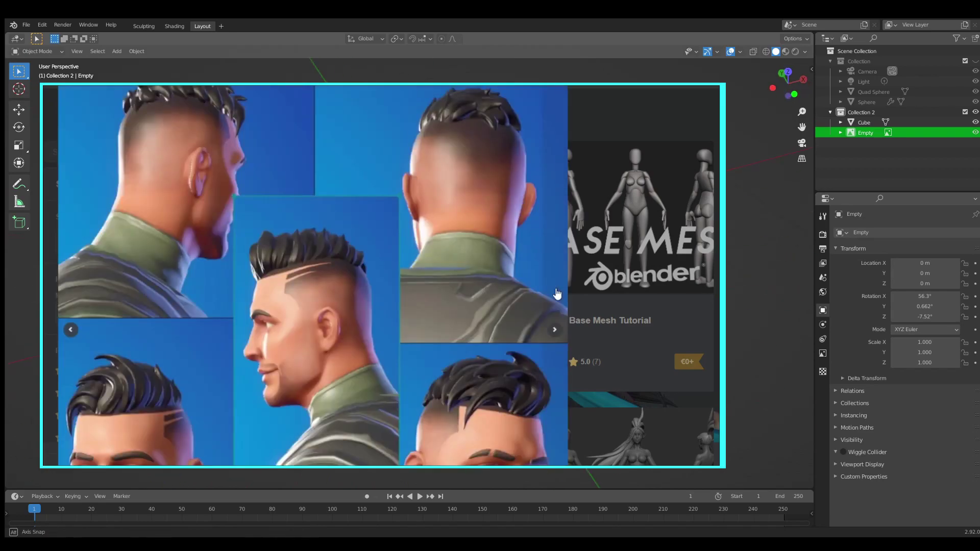
pyautogui.scroll(-5, 437, 269)
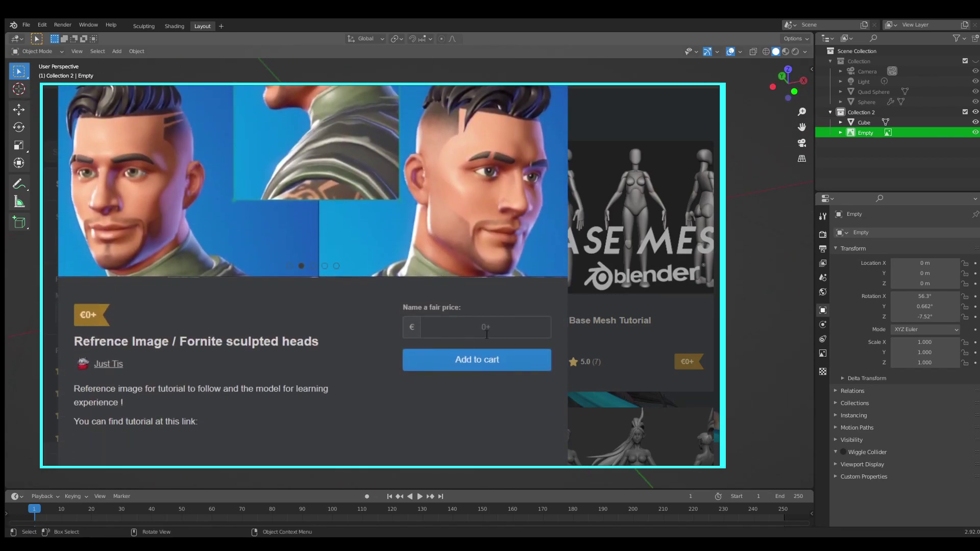
pyautogui.scroll(1, 277, 352)
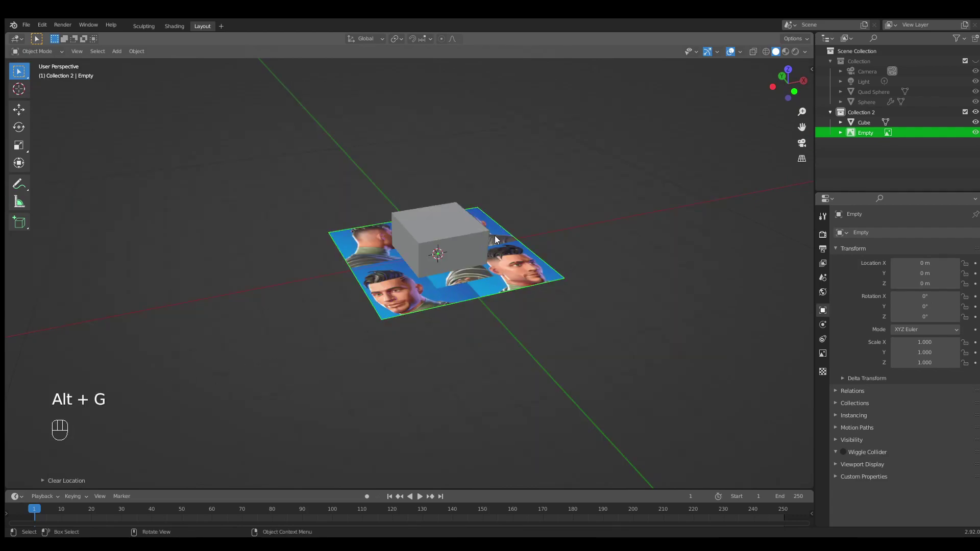
# Rotate the reference image 90° around the X axis so it stands upright.
pyautogui.press('r')
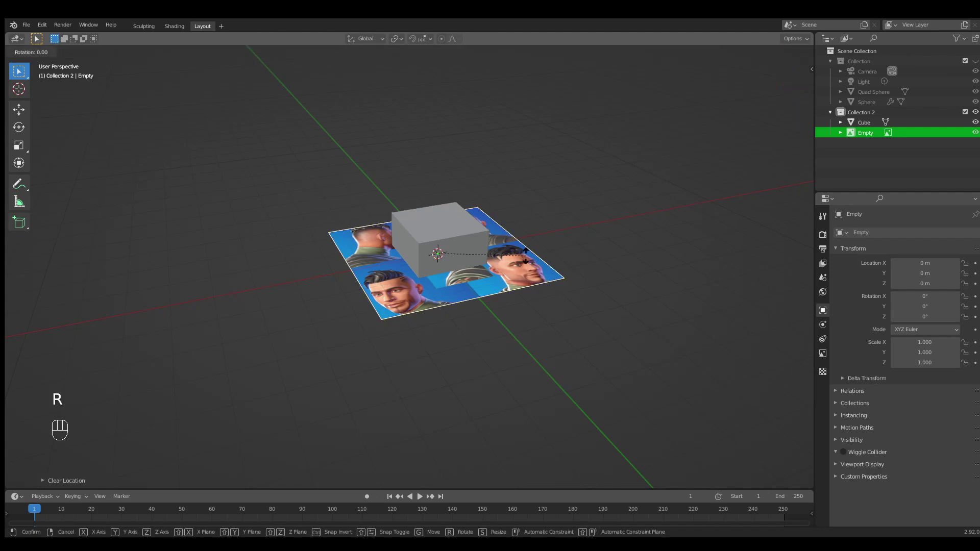
pyautogui.press('x')
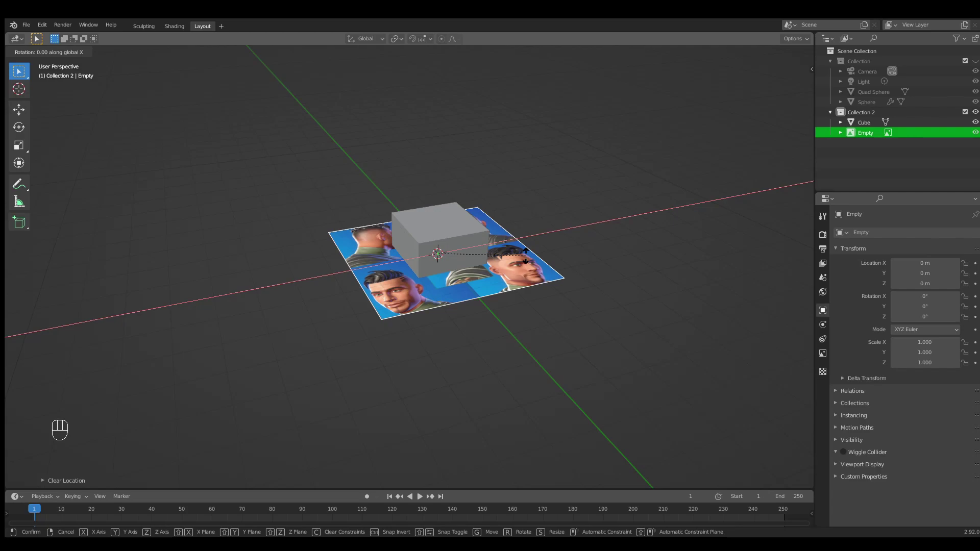
pyautogui.write('90')
pyautogui.press('Return')
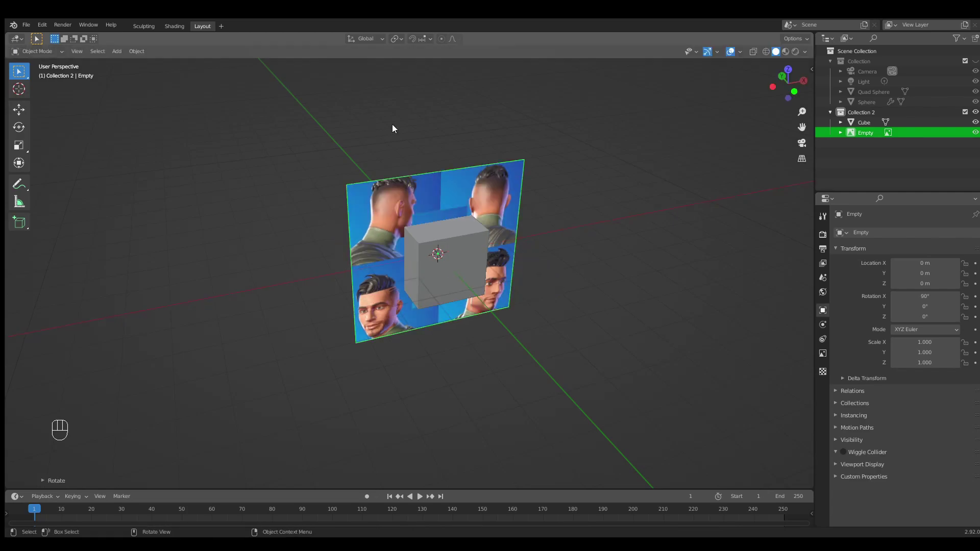
# Move the reference image behind and to one side of the cube, at about X 5.55 m and Y 6.45 m.
pyautogui.moveTo(547, 177); pyautogui.dragTo(484, 357, button='middle')
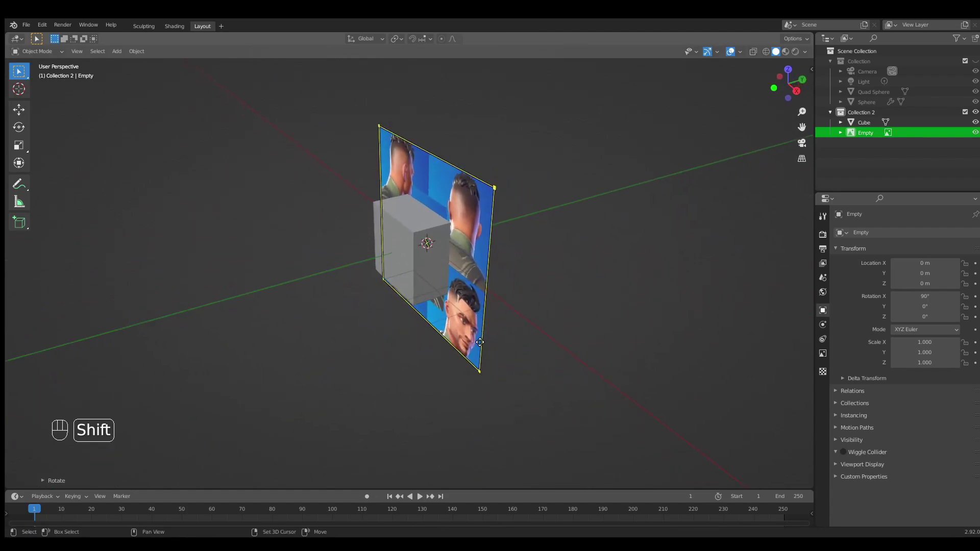
pyautogui.press('g')
pyautogui.middleClick(484, 367)
pyautogui.click(712, 303)
pyautogui.moveTo(712, 302); pyautogui.dragTo(558, 326, button='middle')
pyautogui.press('g')
pyautogui.middleClick(554, 307)
pyautogui.click(669, 304)
pyautogui.press('g')
pyautogui.middleClick(572, 307)
pyautogui.click(620, 307)
pyautogui.hotkey('alt', 'a')
pyautogui.click(558, 327)
pyautogui.moveTo(497, 358)
pyautogui.keyDown('shift'); pyautogui.mouseDown(button='middle')
pyautogui.moveTo(520, 335)
pyautogui.moveTo(496, 348)
pyautogui.mouseUp(button='middle'); pyautogui.keyUp('shift')
pyautogui.click(519, 334)
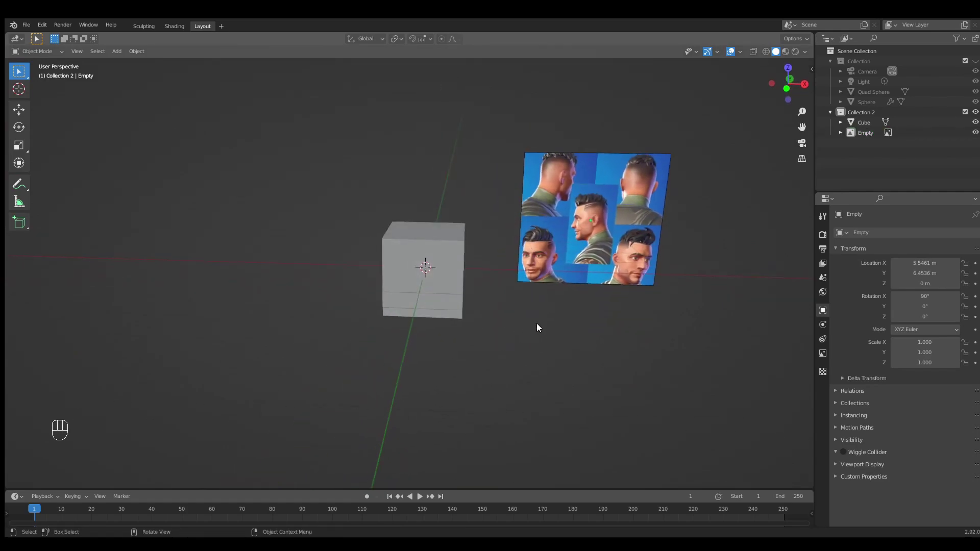
# Add a Subdivision Surface modifier to the cube with 4 viewport levels and apply it.
pyautogui.click(451, 258)
pyautogui.moveTo(486, 337); pyautogui.dragTo(670, 201, button='middle')
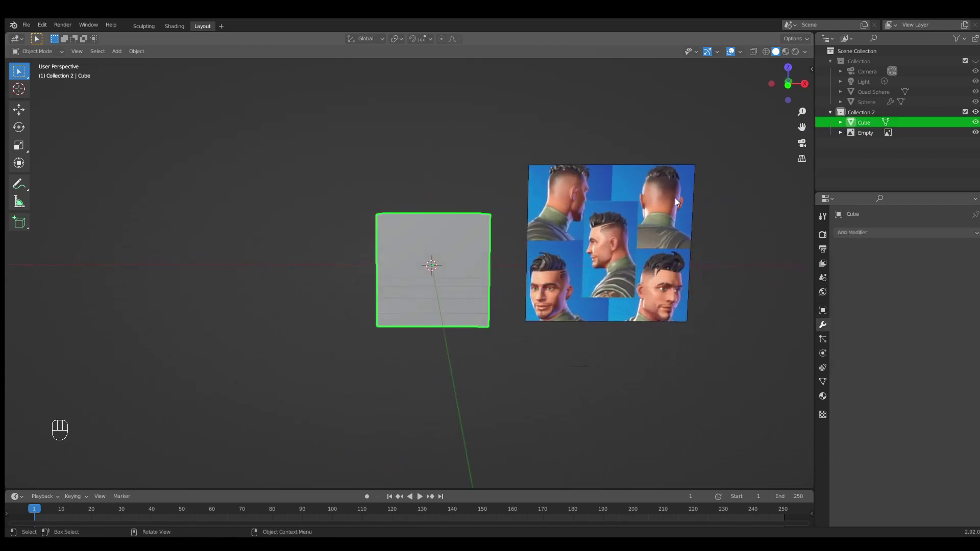
pyautogui.click(869, 234)
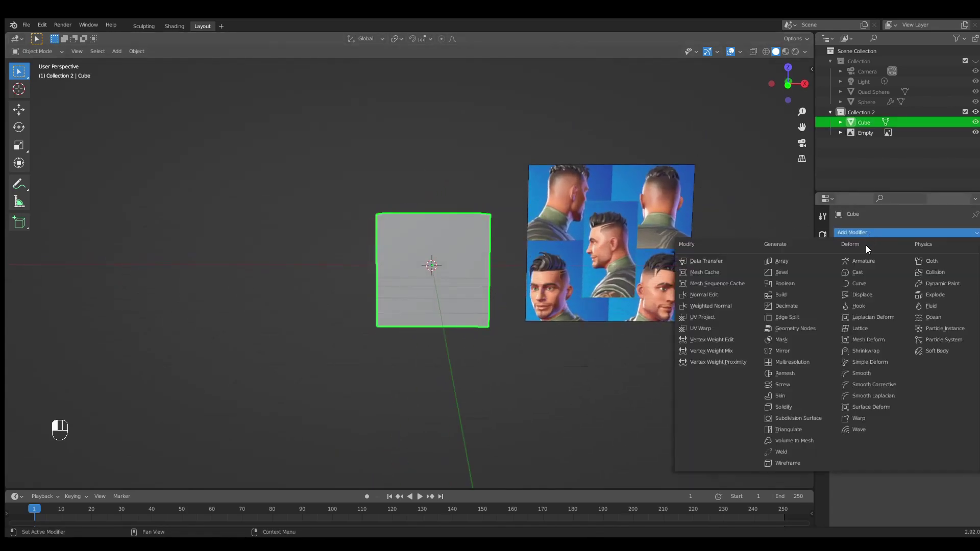
pyautogui.click(800, 419)
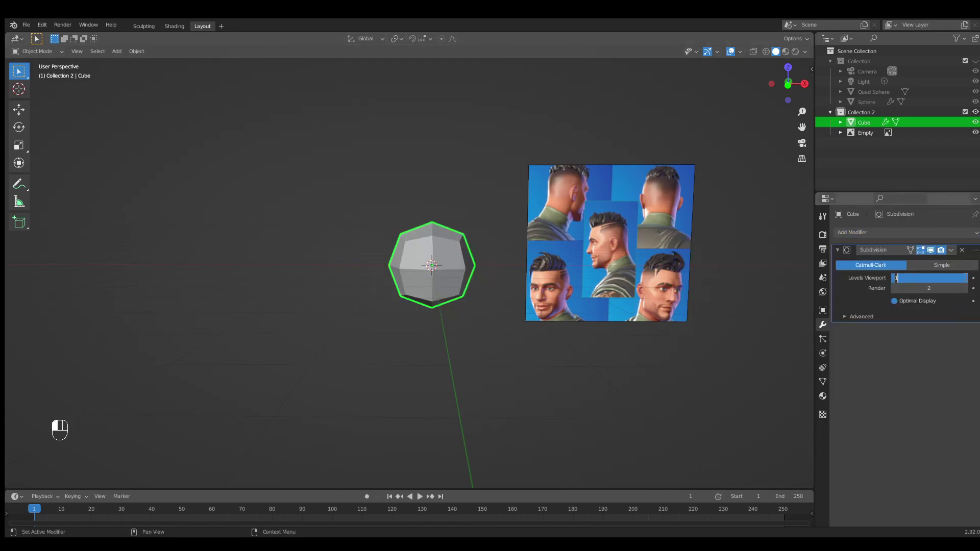
pyautogui.click(966, 279)
pyautogui.click(966, 279)
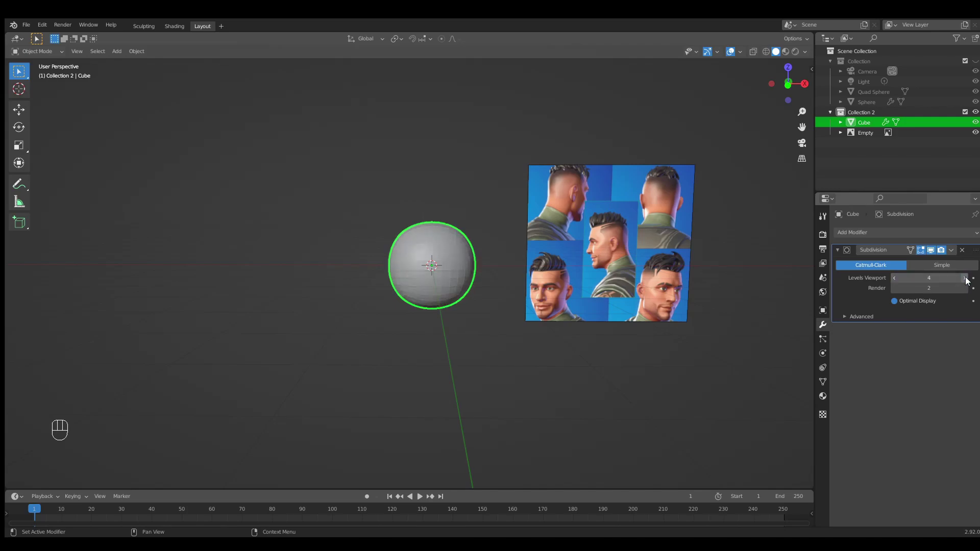
pyautogui.click(948, 251)
pyautogui.click(949, 251)
pyautogui.click(919, 263)
# Switch to the Sculpting workspace and set the screencast keys origin to its 3D viewport.
pyautogui.moveTo(498, 284); pyautogui.dragTo(451, 280, button='middle')
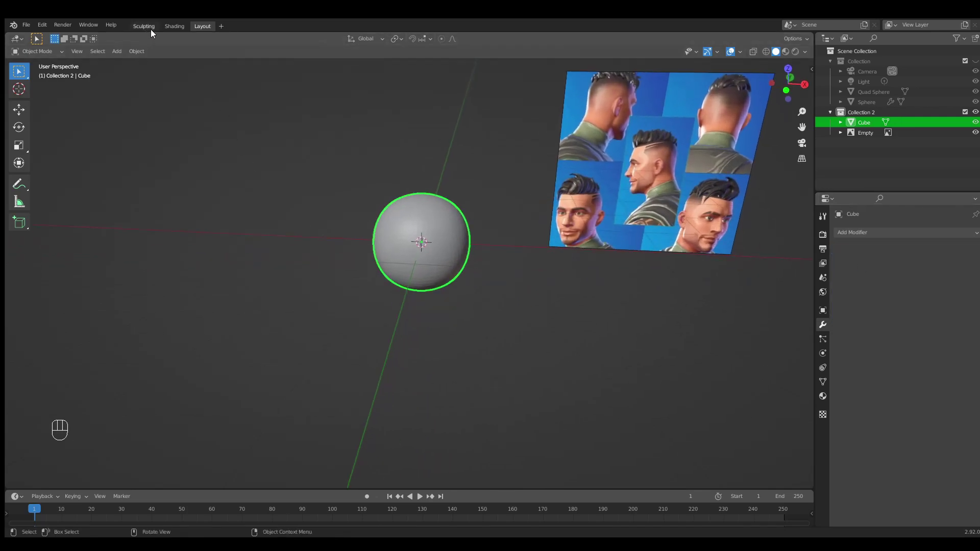
pyautogui.moveTo(426, 249); pyautogui.dragTo(422, 226, button='middle')
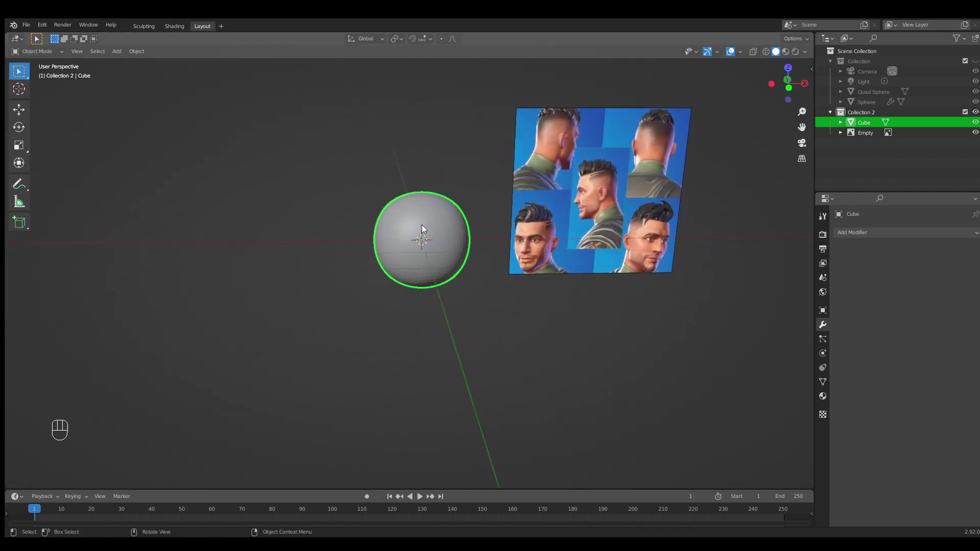
pyautogui.click(144, 26)
pyautogui.press('n')
pyautogui.click(808, 147)
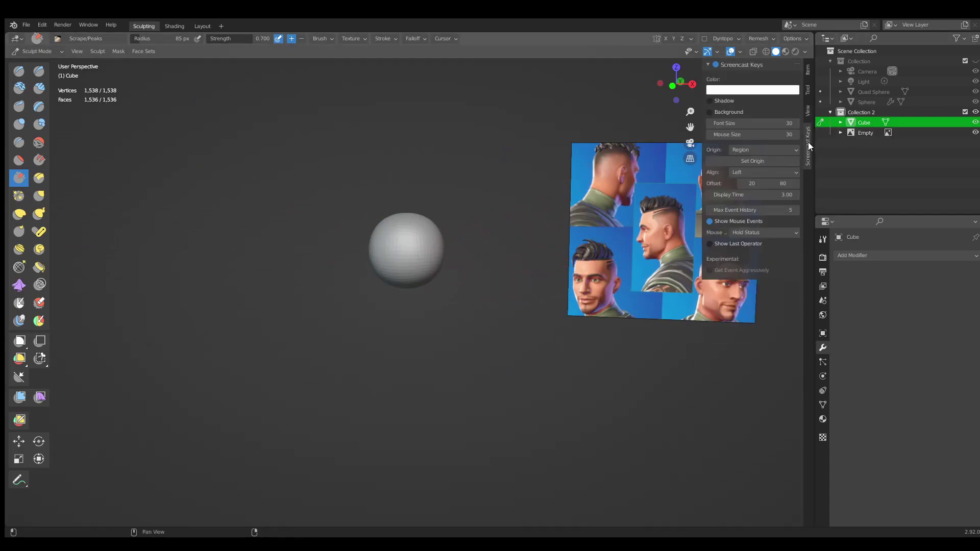
pyautogui.click(750, 161)
pyautogui.click(516, 232)
pyautogui.press('n')
# Choose the Grab brush in the front orthographic view and set its radius to 191 px.
pyautogui.moveTo(401, 287); pyautogui.dragTo(429, 285, button='middle')
pyautogui.press('KP_1')
pyautogui.keyDown('ctrl'); pyautogui.moveTo(429, 286); pyautogui.dragTo(441, 219, button='middle'); pyautogui.keyUp('ctrl')
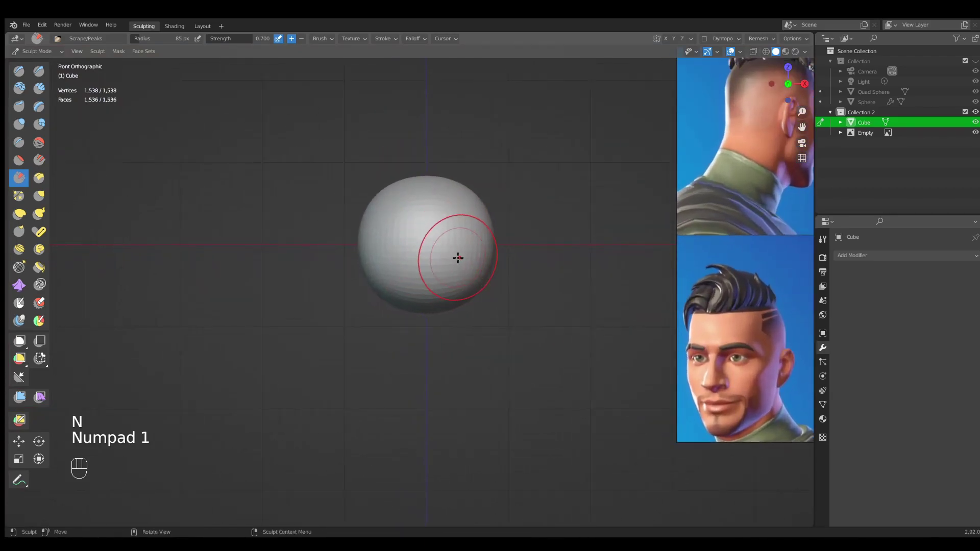
pyautogui.keyDown('shift'); pyautogui.moveTo(458, 257); pyautogui.dragTo(458, 282, button='middle'); pyautogui.keyUp('shift')
pyautogui.press('g')
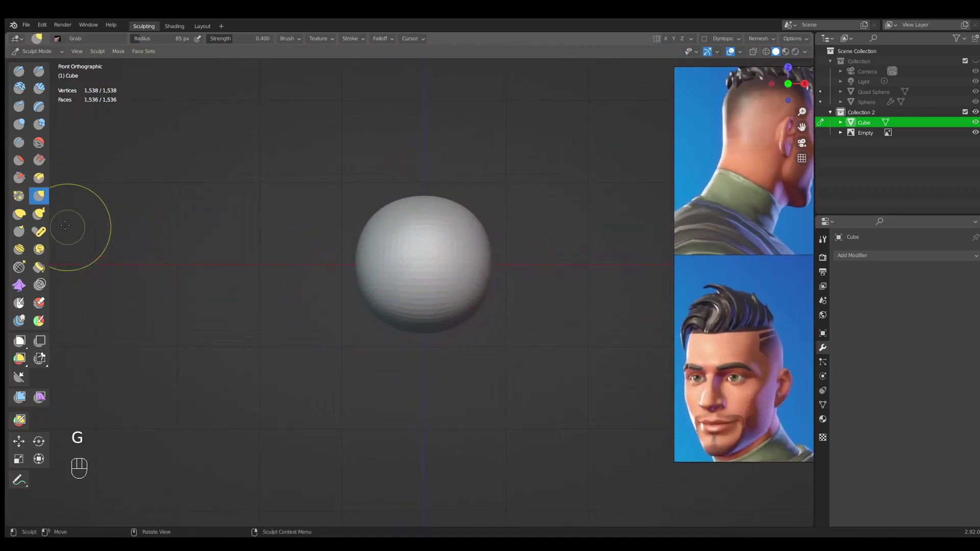
pyautogui.press('f')
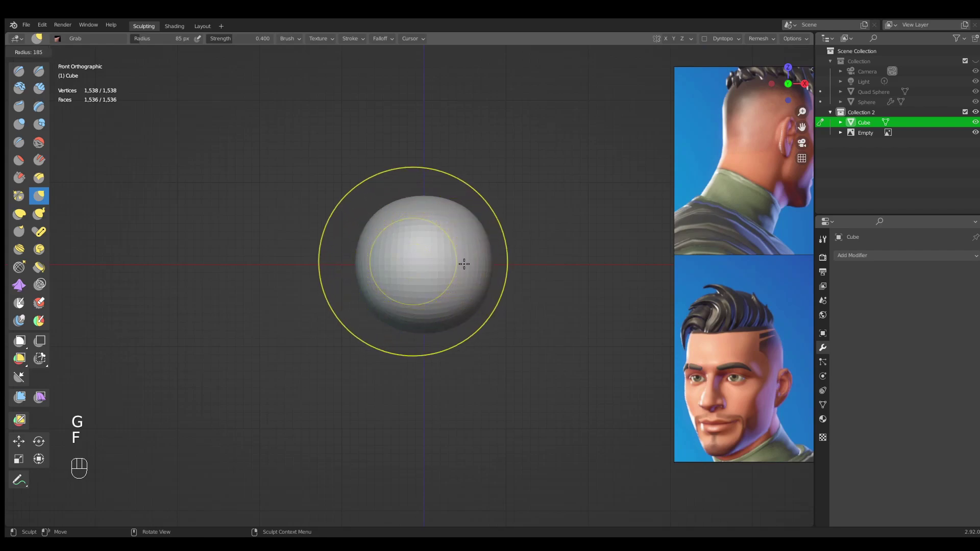
pyautogui.click(466, 262)
# Show the Grab brush settings in an enlarged properties editor and enable X-axis mirroring.
pyautogui.click(823, 259)
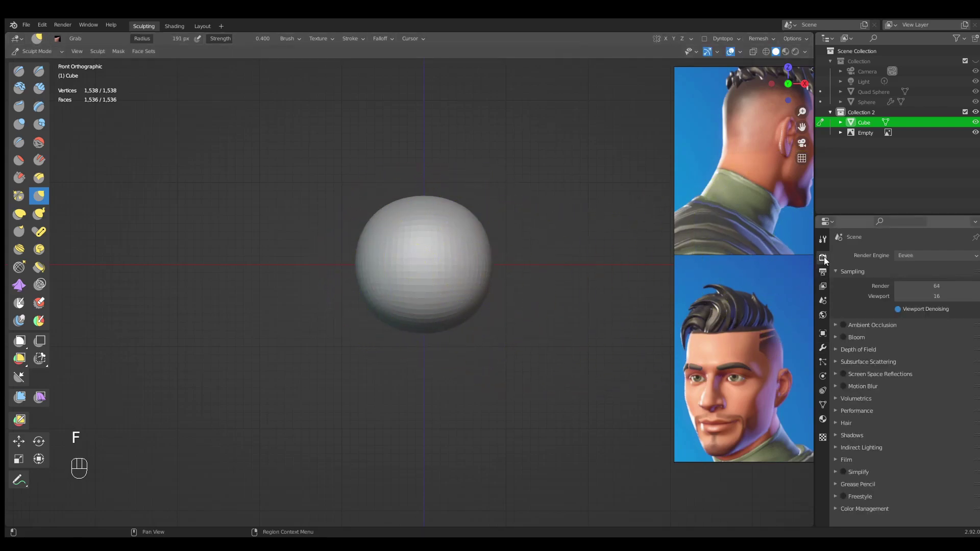
pyautogui.click(823, 240)
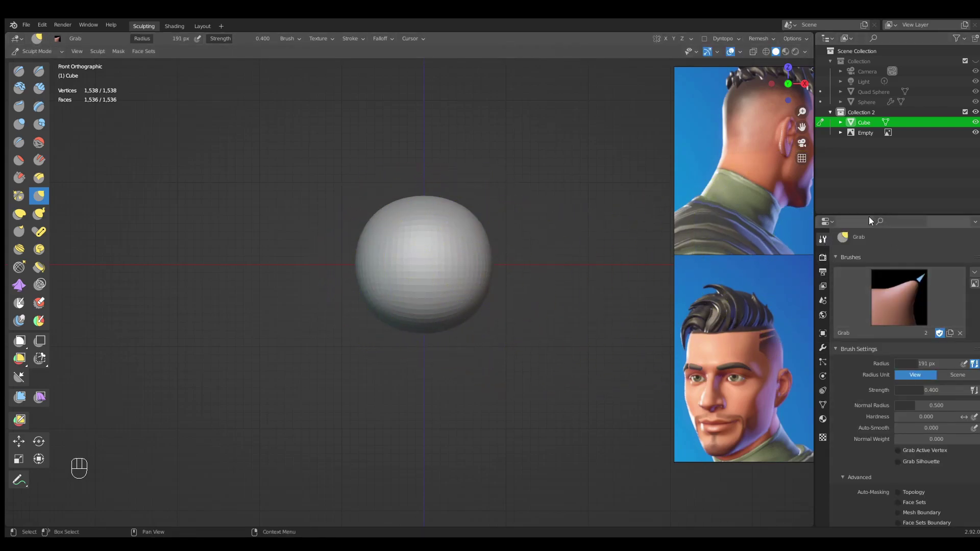
pyautogui.moveTo(867, 214); pyautogui.dragTo(868, 151)
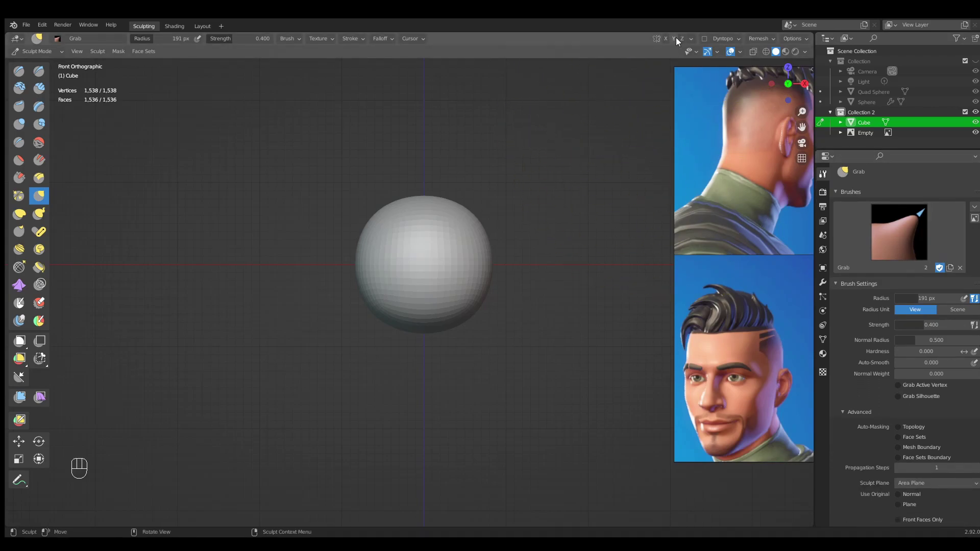
pyautogui.keyDown('ctrl'); pyautogui.moveTo(477, 261); pyautogui.dragTo(473, 239, button='middle'); pyautogui.keyUp('ctrl')
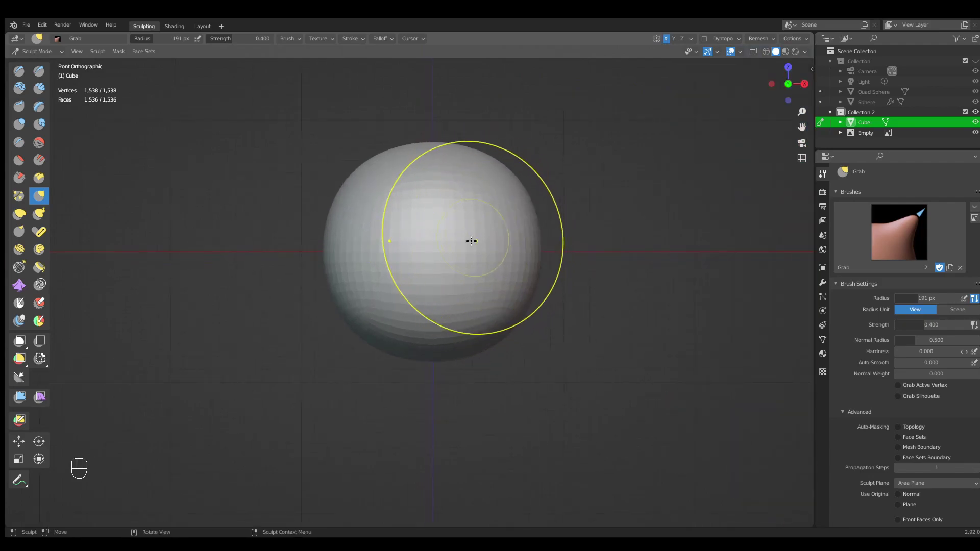
# Pull the sphere's underside down with the Grab brush in front view to form a tapered head, ending with a 293 px radius.
pyautogui.keyDown('shift'); pyautogui.moveTo(505, 315); pyautogui.dragTo(499, 262, button='middle'); pyautogui.keyUp('shift')
pyautogui.press('f')
pyautogui.click(481, 280)
pyautogui.moveTo(438, 291); pyautogui.dragTo(438, 398)
pyautogui.press('f')
pyautogui.click(499, 335)
pyautogui.moveTo(448, 327)
pyautogui.mouseDown()
pyautogui.moveTo(443, 394)
pyautogui.moveTo(462, 321)
pyautogui.mouseUp()
pyautogui.press('f')
pyautogui.click(443, 321)
pyautogui.keyDown('ctrl'); pyautogui.moveTo(510, 224); pyautogui.dragTo(517, 328, button='middle'); pyautogui.keyUp('ctrl')
pyautogui.keyDown('shift'); pyautogui.moveTo(517, 327); pyautogui.dragTo(501, 300, button='middle'); pyautogui.keyUp('shift')
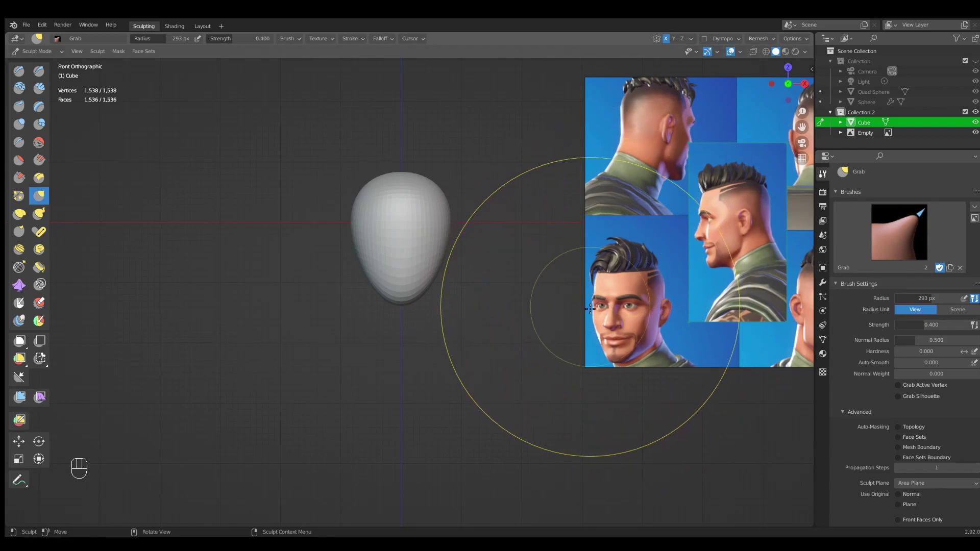
# Set the Grab brush radius to 213 px and pull the chin farther down and forward.
pyautogui.press('f')
pyautogui.press('f')
pyautogui.click(366, 289)
pyautogui.moveTo(434, 283); pyautogui.dragTo(435, 298)
pyautogui.press('KP_3')
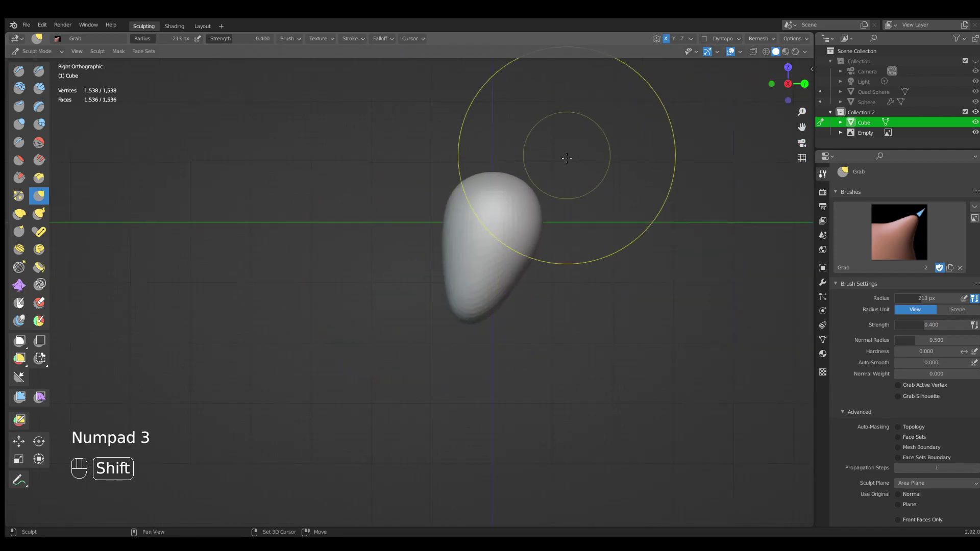
# In Object Mode, duplicate the reference image to the opposite side of the head and turn the copy perpendicular to the original.
pyautogui.moveTo(547, 219); pyautogui.dragTo(504, 264, button='middle')
pyautogui.click(46, 52)
pyautogui.click(33, 62)
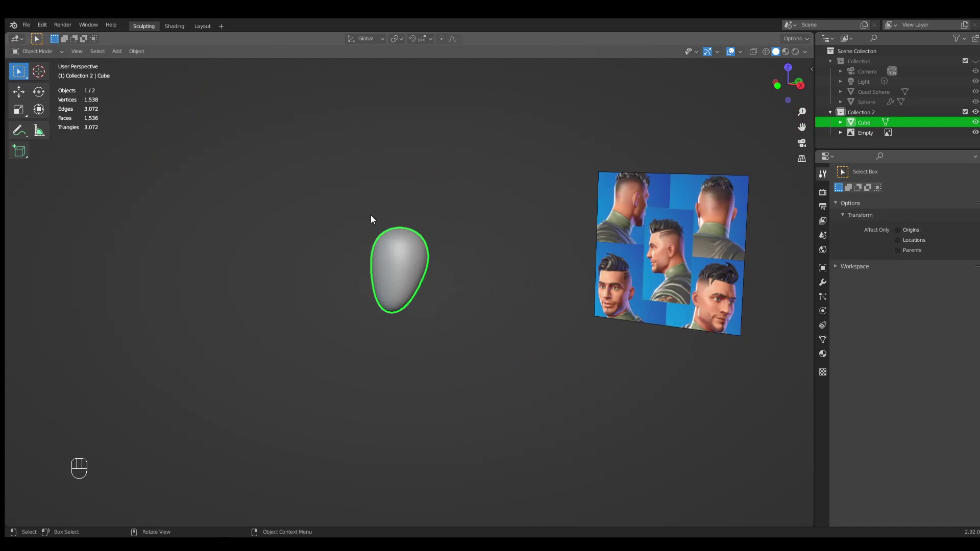
pyautogui.click(623, 232)
pyautogui.press('KP_7')
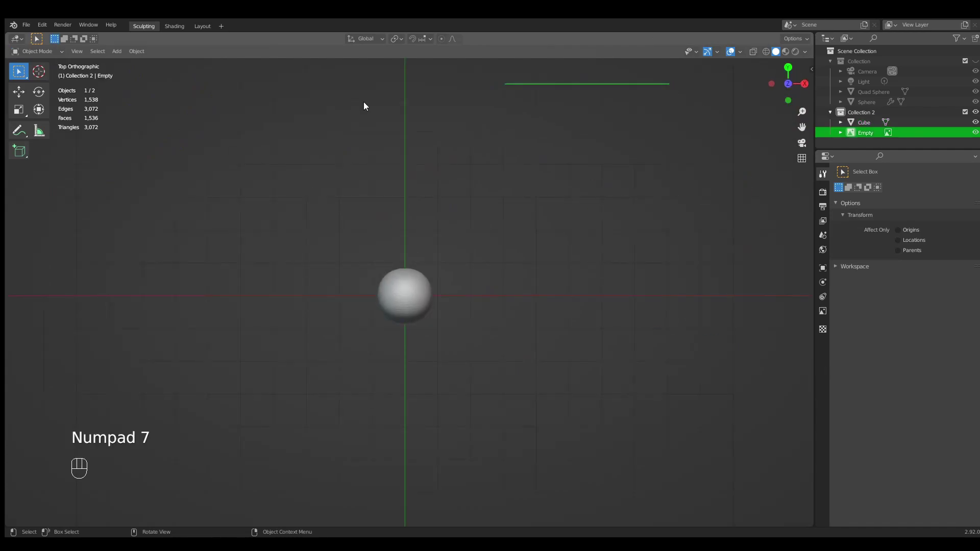
pyautogui.hotkey('shift', 'd')
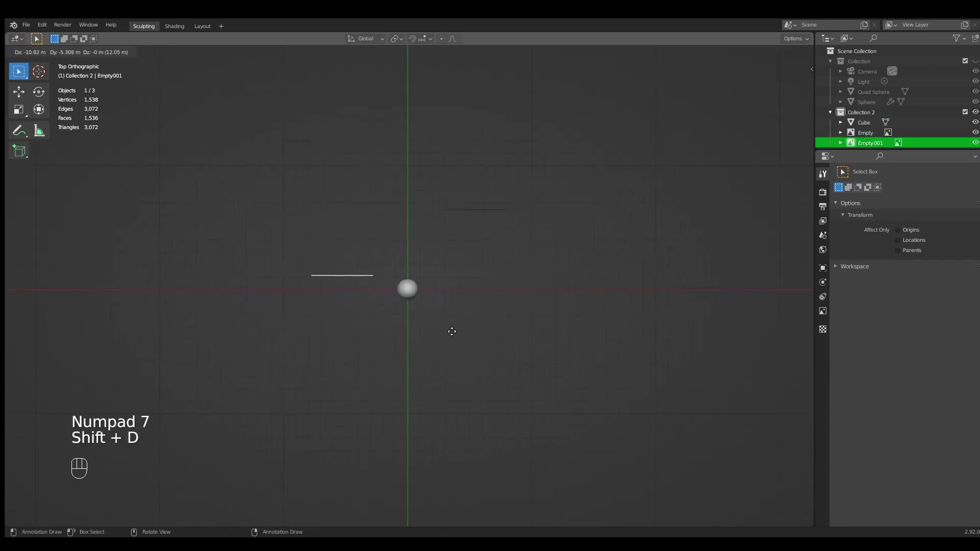
pyautogui.click(451, 331)
pyautogui.press('r')
pyautogui.click(392, 285)
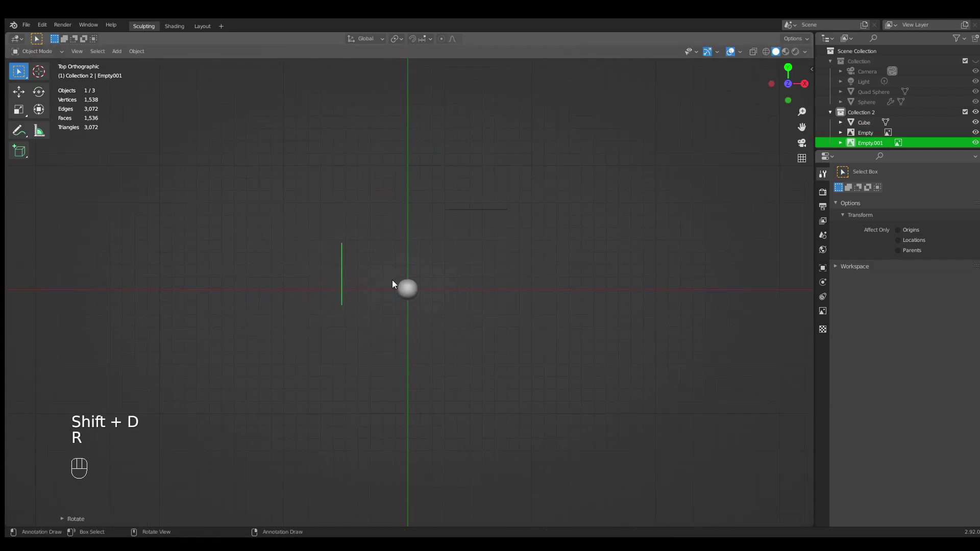
# Move the duplicated reference image clear of the head in the right side view, then deselect it.
pyautogui.moveTo(509, 223); pyautogui.dragTo(334, 284, button='middle')
pyautogui.press('KP_3')
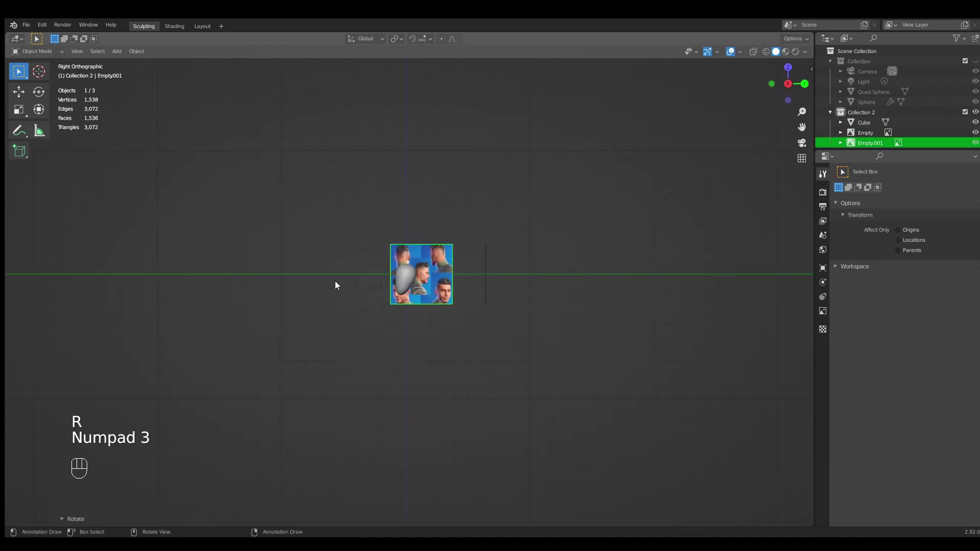
pyautogui.keyDown('ctrl'); pyautogui.moveTo(463, 206); pyautogui.dragTo(559, 321, button='middle'); pyautogui.keyUp('ctrl')
pyautogui.press('g')
pyautogui.click(520, 321)
pyautogui.hotkey('alt', 'a')
pyautogui.moveTo(414, 292); pyautogui.dragTo(466, 298, button='middle')
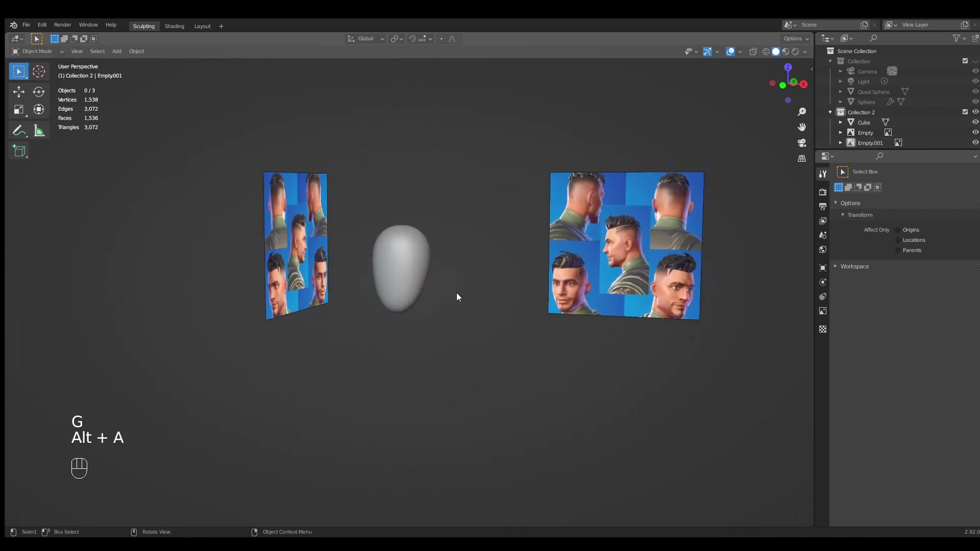
# Select the head mesh and return it to Sculpt Mode in the front orthographic view.
pyautogui.click(411, 285)
pyautogui.keyDown('ctrl'); pyautogui.moveTo(411, 338); pyautogui.dragTo(385, 244, button='middle'); pyautogui.keyUp('ctrl')
pyautogui.click(44, 51)
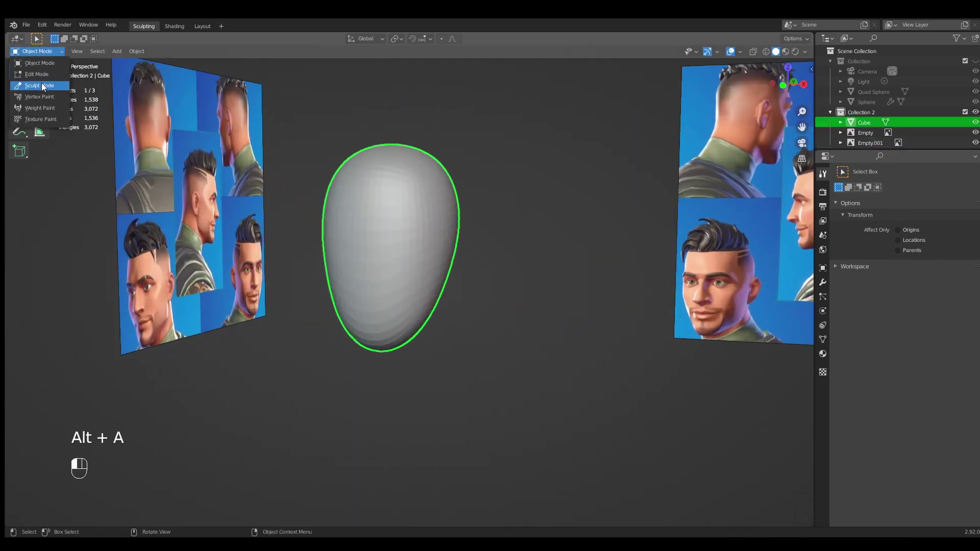
pyautogui.click(41, 82)
pyautogui.press('KP_1')
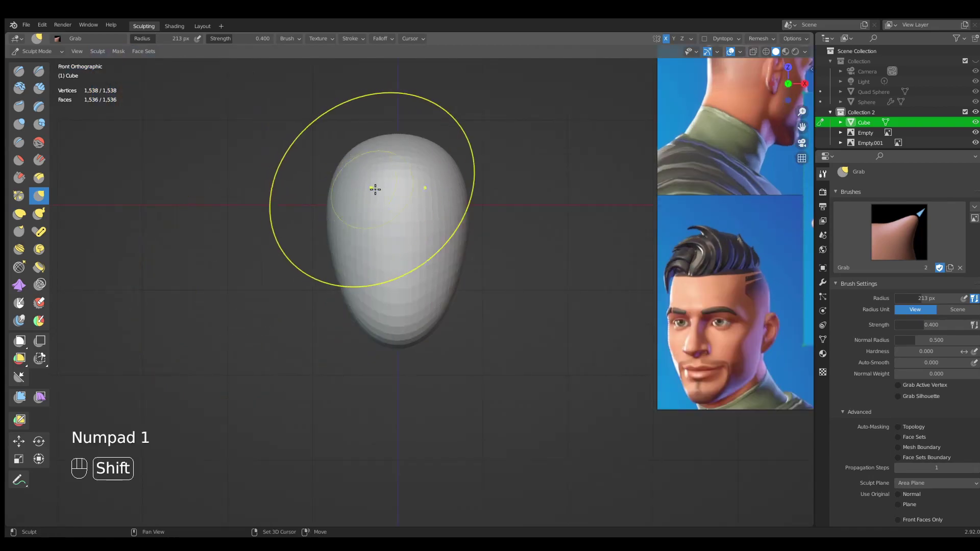
pyautogui.keyDown('shift'); pyautogui.moveTo(367, 188); pyautogui.dragTo(450, 173, button='middle'); pyautogui.keyUp('shift')
# In the right side view, resize the Grab brush and pull the upper back of the skull outward to match the profile reference.
pyautogui.press('KP_3')
pyautogui.keyDown('shift'); pyautogui.moveTo(518, 203); pyautogui.dragTo(431, 280, button='middle'); pyautogui.keyUp('shift')
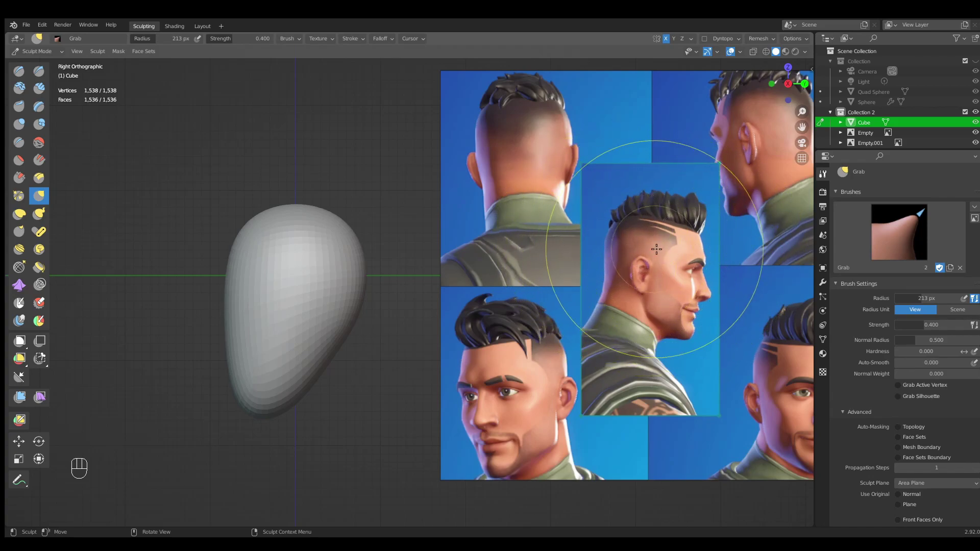
pyautogui.keyDown('shift'); pyautogui.moveTo(311, 294); pyautogui.dragTo(346, 271, button='middle'); pyautogui.keyUp('shift')
pyautogui.press('g')
pyautogui.press('f')
pyautogui.click(405, 261)
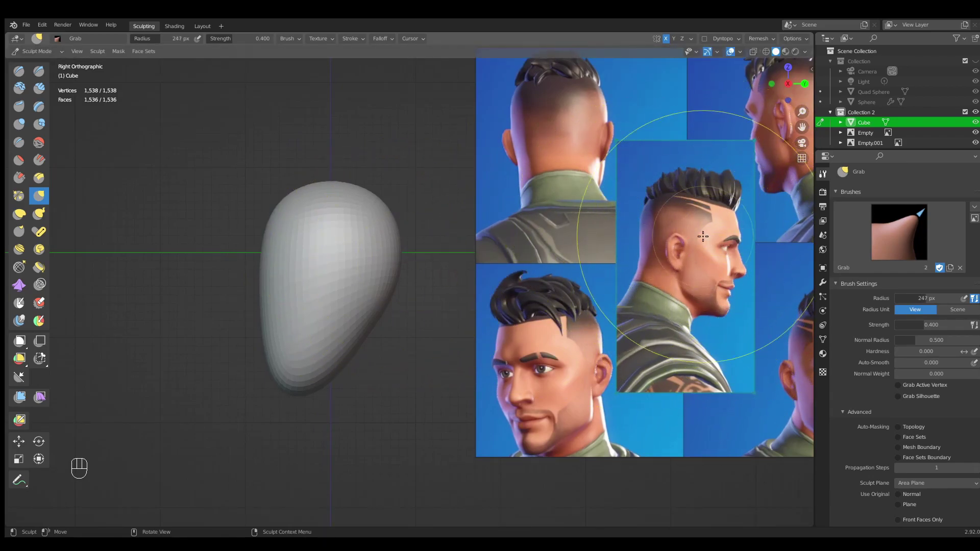
pyautogui.press('f')
pyautogui.click(394, 225)
pyautogui.moveTo(394, 225); pyautogui.dragTo(445, 218)
pyautogui.moveTo(390, 213); pyautogui.dragTo(393, 198)
# Set the Grab brush radius to 172 px and pull the lower back of the skull outward above the nape.
pyautogui.press('f')
pyautogui.click(365, 279)
pyautogui.press('f')
pyautogui.click(413, 296)
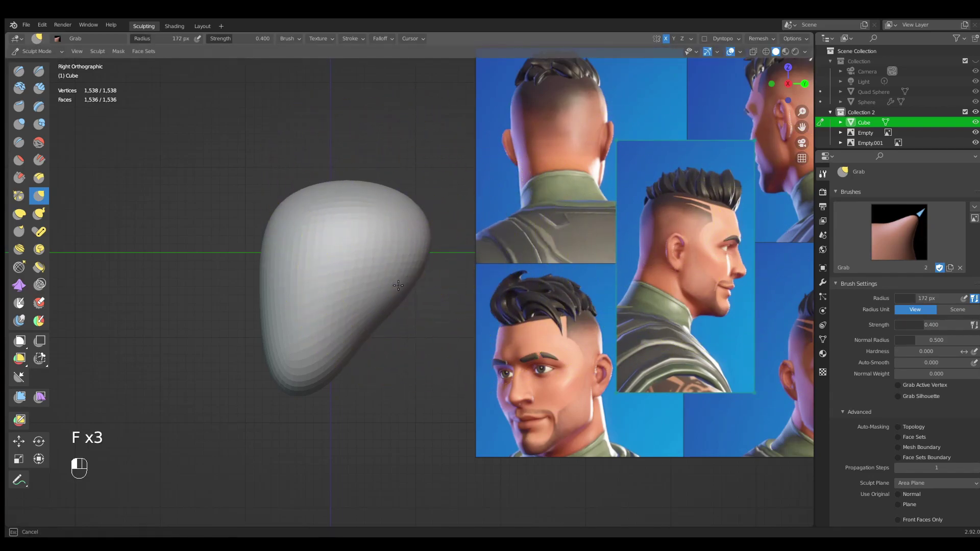
pyautogui.moveTo(397, 325); pyautogui.dragTo(409, 330)
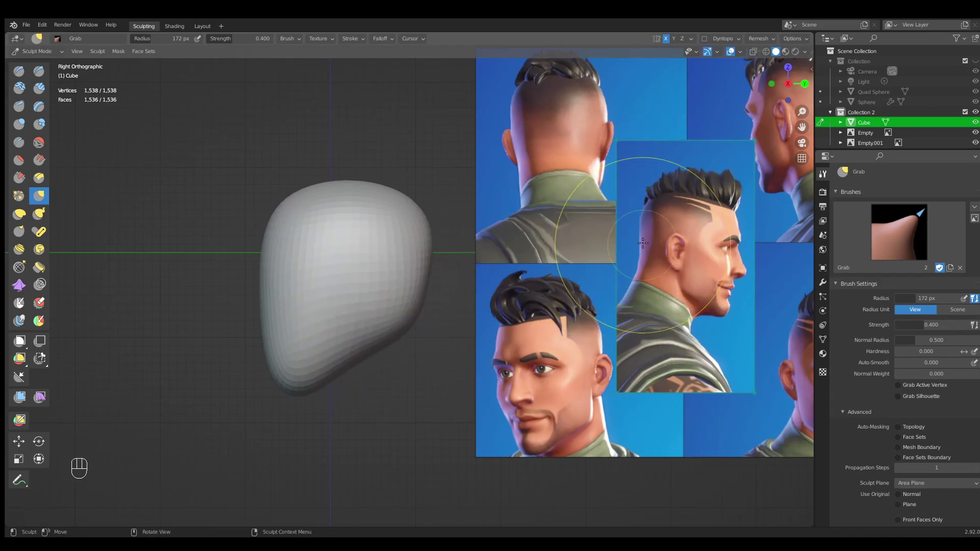
pyautogui.moveTo(404, 317)
pyautogui.mouseDown()
pyautogui.moveTo(411, 324)
pyautogui.moveTo(416, 233)
pyautogui.moveTo(423, 317)
pyautogui.mouseUp()
# Reduce the Grab brush radius to 113 px and refine the tip of the chin in the side view.
pyautogui.press('f')
pyautogui.click(424, 241)
pyautogui.moveTo(591, 237)
pyautogui.keyDown('shift'); pyautogui.mouseDown(button='middle')
pyautogui.moveTo(574, 229)
pyautogui.moveTo(591, 161)
pyautogui.mouseUp(button='middle'); pyautogui.keyUp('shift')
pyautogui.press('f')
pyautogui.click(417, 305)
pyautogui.press('f')
pyautogui.click(293, 321)
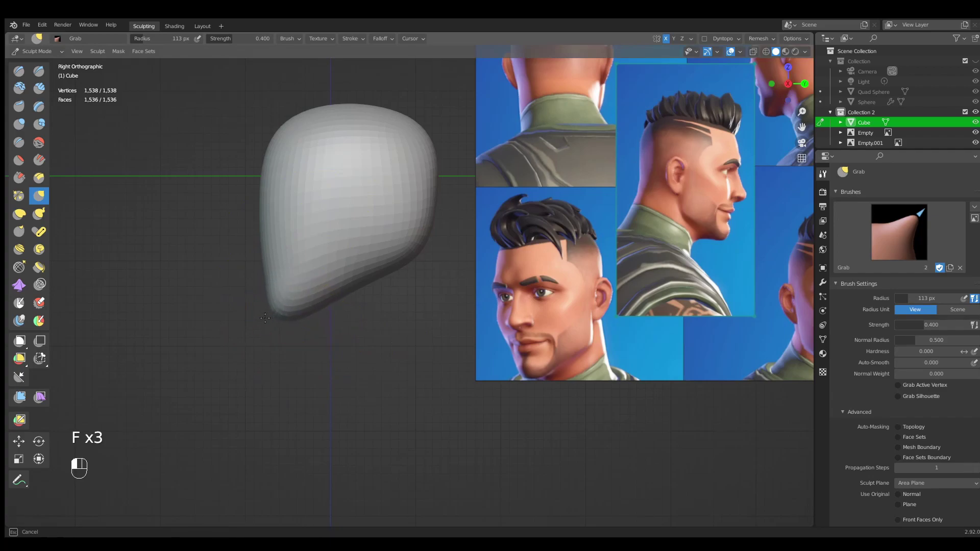
pyautogui.moveTo(276, 317); pyautogui.dragTo(280, 320)
# From the top view, set the Grab brush radius to 283 px and reshape the sides of the head, checking the front view.
pyautogui.moveTo(314, 285)
pyautogui.keyDown('ctrl'); pyautogui.mouseDown(button='middle')
pyautogui.moveTo(326, 269)
pyautogui.moveTo(296, 255)
pyautogui.mouseUp(button='middle'); pyautogui.keyUp('ctrl')
pyautogui.moveTo(367, 259)
pyautogui.mouseDown(button='middle')
pyautogui.moveTo(351, 288)
pyautogui.moveTo(377, 255)
pyautogui.mouseUp(button='middle')
pyautogui.press('KP_7')
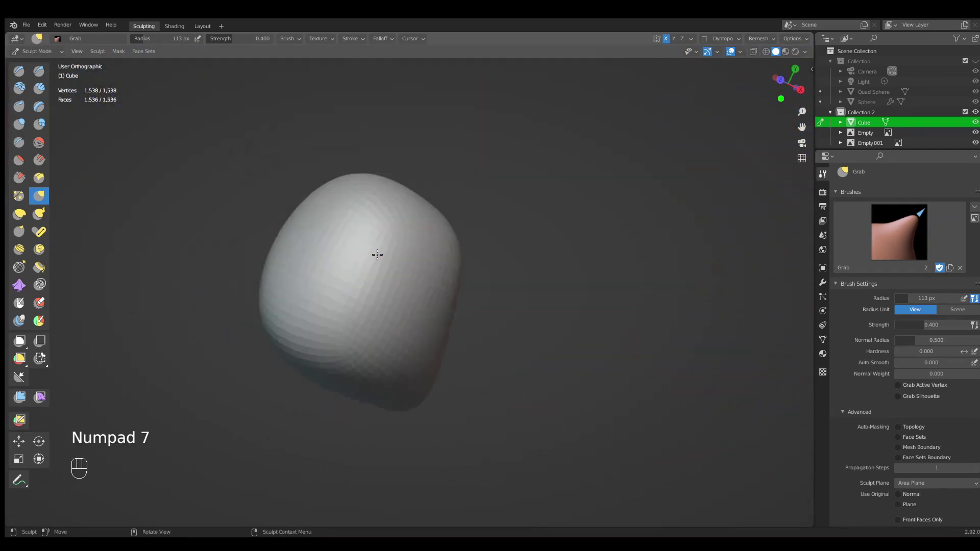
pyautogui.press('g')
pyautogui.press('f')
pyautogui.click(550, 206)
pyautogui.press('f')
pyautogui.click(520, 200)
pyautogui.moveTo(496, 195)
pyautogui.mouseDown()
pyautogui.moveTo(530, 179)
pyautogui.moveTo(475, 176)
pyautogui.mouseUp()
pyautogui.moveTo(505, 212); pyautogui.dragTo(513, 214)
pyautogui.moveTo(521, 268); pyautogui.dragTo(526, 209, button='middle')
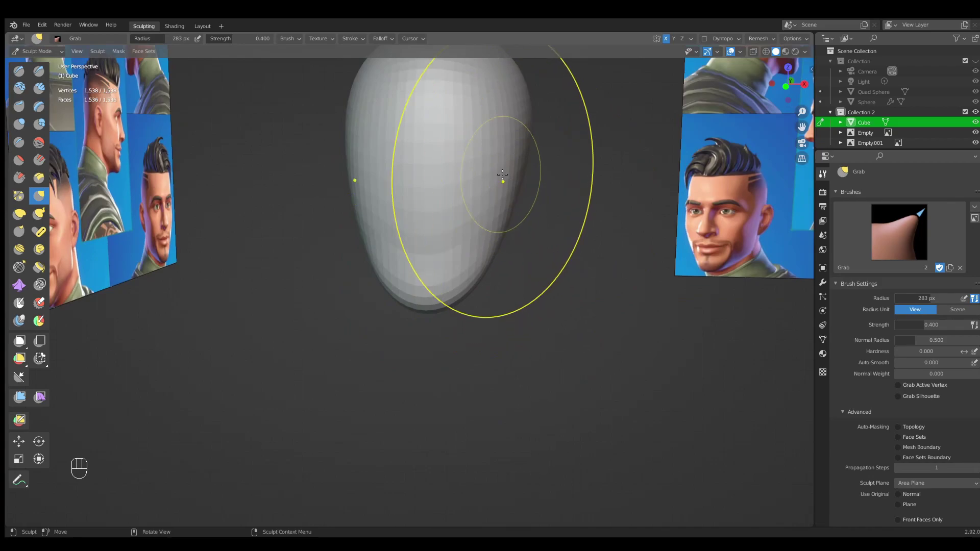
pyautogui.press('KP_1')
pyautogui.press('f')
pyautogui.click(533, 185)
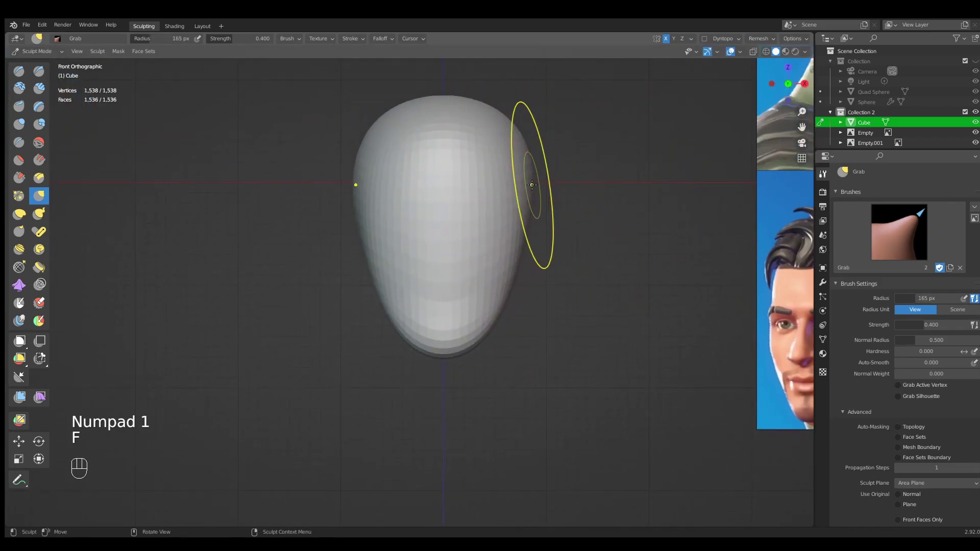
# Paint a mask with the 113 px Mask brush over the underside of the skull behind the jaw, where the neck attaches.
pyautogui.moveTo(534, 188); pyautogui.dragTo(425, 247, button='middle')
pyautogui.moveTo(424, 247)
pyautogui.keyDown('shift'); pyautogui.mouseDown(button='middle')
pyautogui.moveTo(464, 240)
pyautogui.moveTo(439, 234)
pyautogui.moveTo(467, 240)
pyautogui.moveTo(458, 232)
pyautogui.mouseUp(button='middle'); pyautogui.keyUp('shift')
pyautogui.press('f')
pyautogui.click(425, 234)
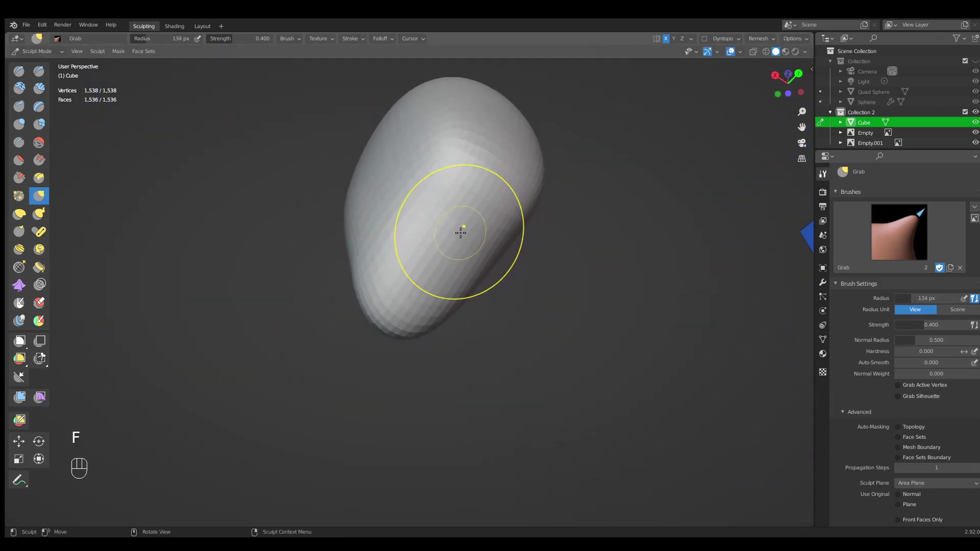
pyautogui.press('m')
pyautogui.press('f')
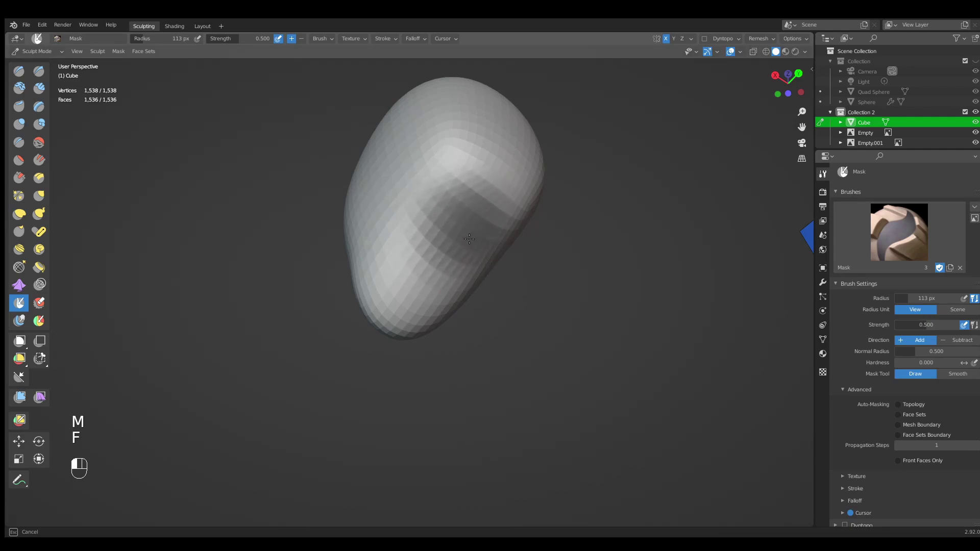
pyautogui.moveTo(457, 222); pyautogui.dragTo(493, 244, button='middle')
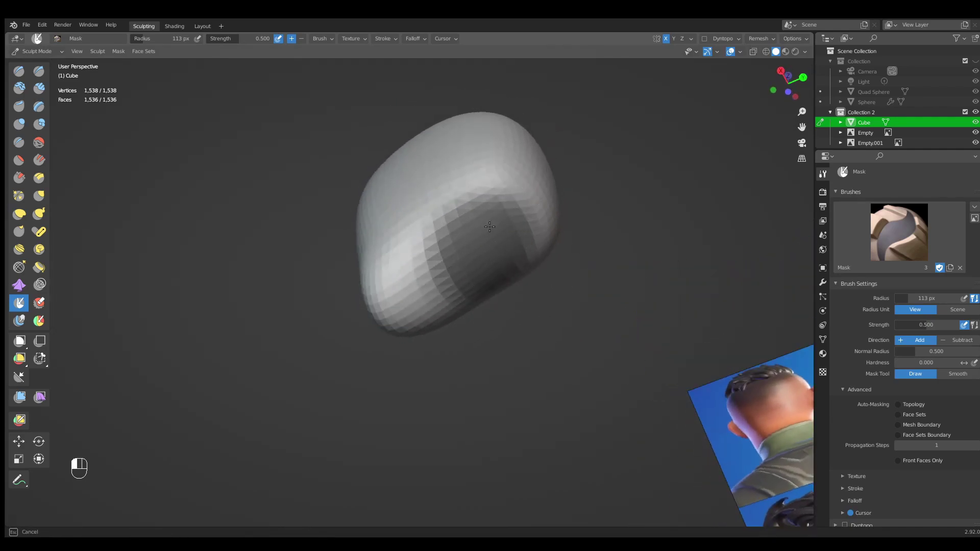
pyautogui.moveTo(463, 246); pyautogui.dragTo(485, 242)
# Invert the mask so only the neck area under the skull stays editable.
pyautogui.moveTo(492, 242)
pyautogui.keyDown('ctrl'); pyautogui.mouseDown(button='middle')
pyautogui.moveTo(494, 297)
pyautogui.moveTo(511, 288)
pyautogui.mouseUp(button='middle'); pyautogui.keyUp('ctrl')
pyautogui.press('a')
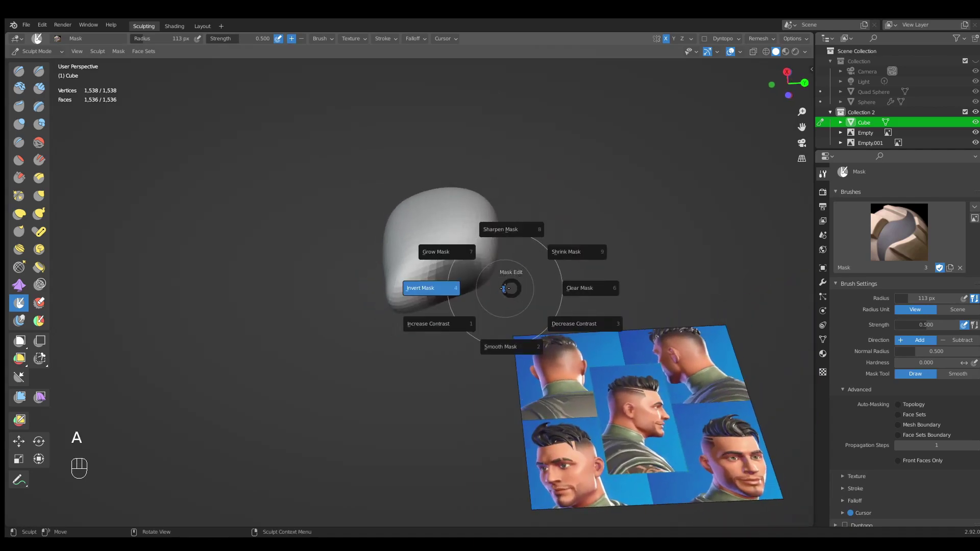
pyautogui.click(444, 289)
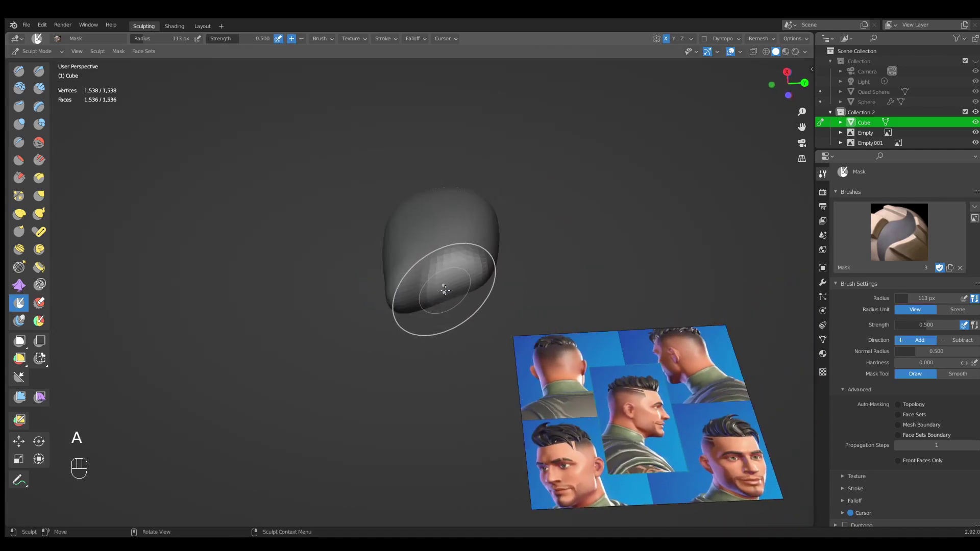
# Activate the Move tool in the right side view and set its pivot to the unmasked neck area.
pyautogui.scroll(1, 437, 286)
pyautogui.press('KP_3')
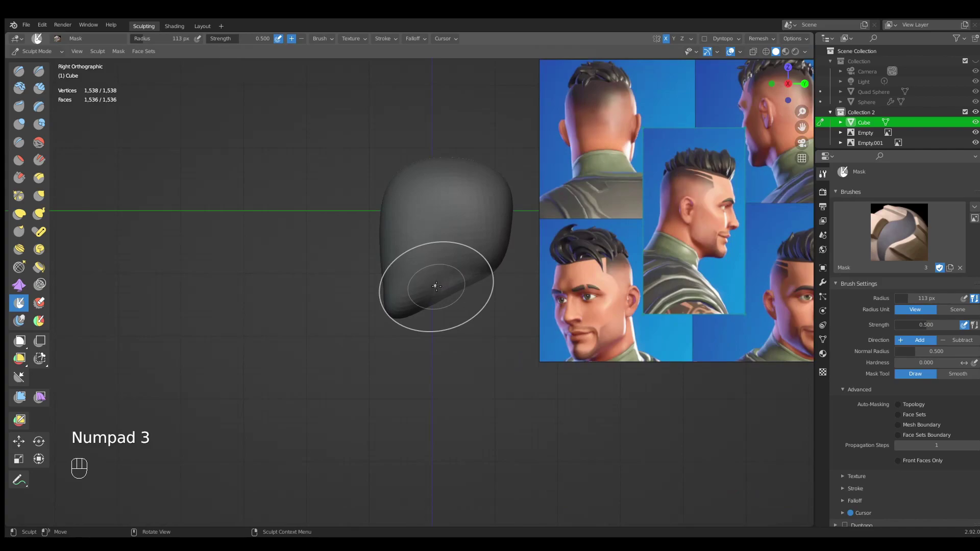
pyautogui.click(29, 445)
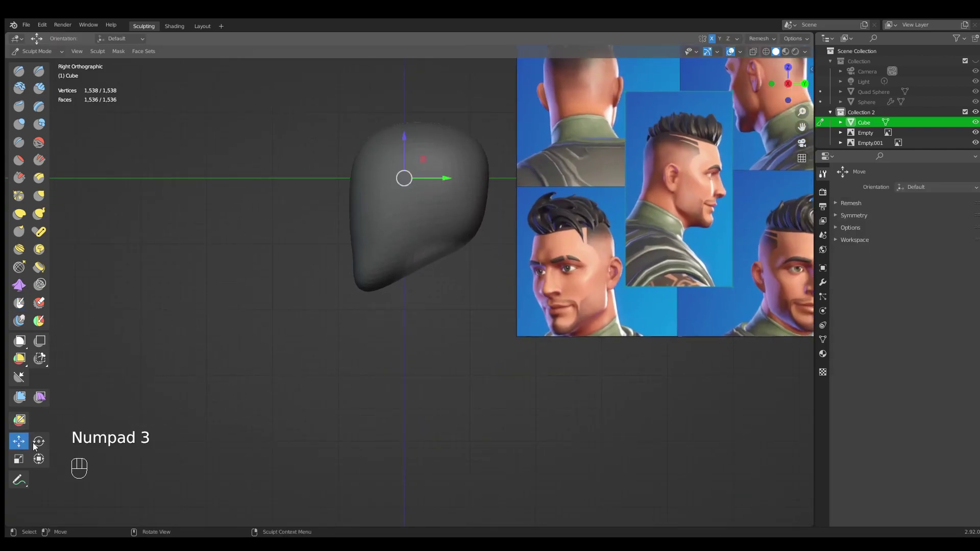
pyautogui.keyDown('shift'); pyautogui.moveTo(453, 258); pyautogui.dragTo(475, 285, button='middle'); pyautogui.keyUp('shift')
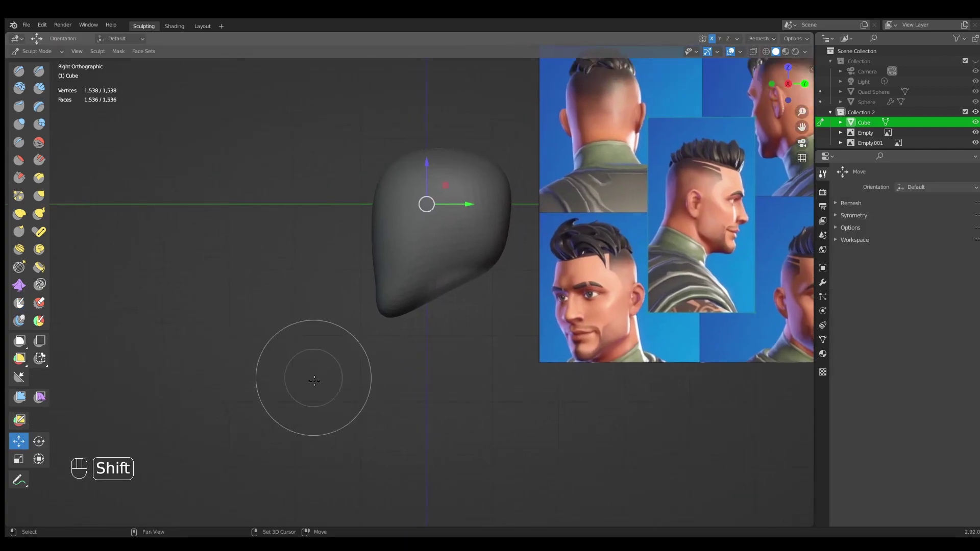
pyautogui.press('v')
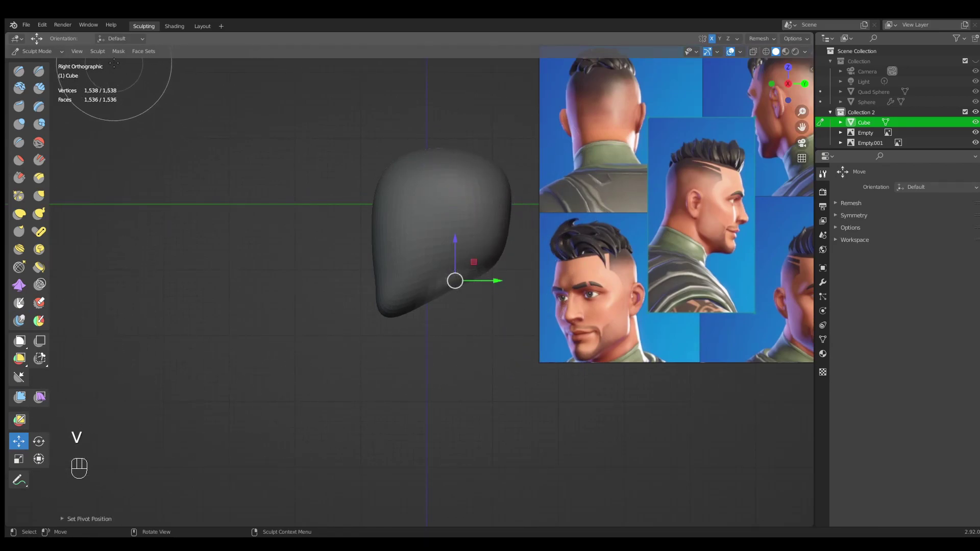
pyautogui.moveTo(118, 109)
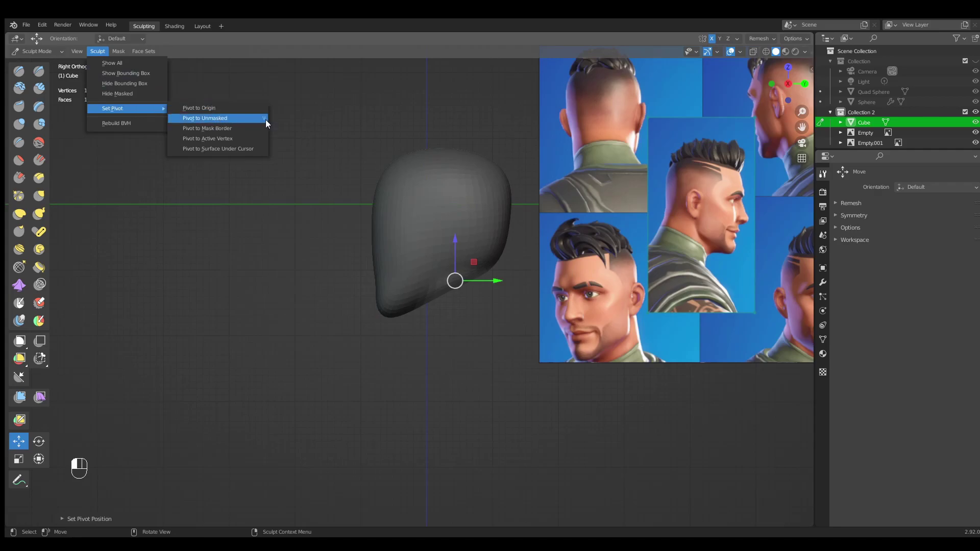
pyautogui.rightClick(223, 118)
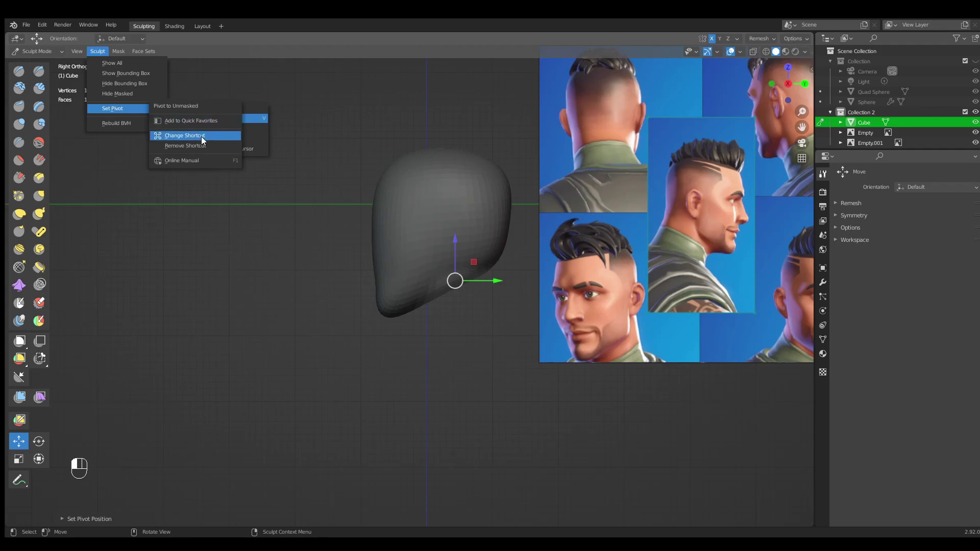
# Move the unmasked area straight down from the skull to form a long neck, and clear the mask.
pyautogui.keyDown('shift'); pyautogui.moveTo(458, 323); pyautogui.dragTo(454, 294, button='middle'); pyautogui.keyUp('shift')
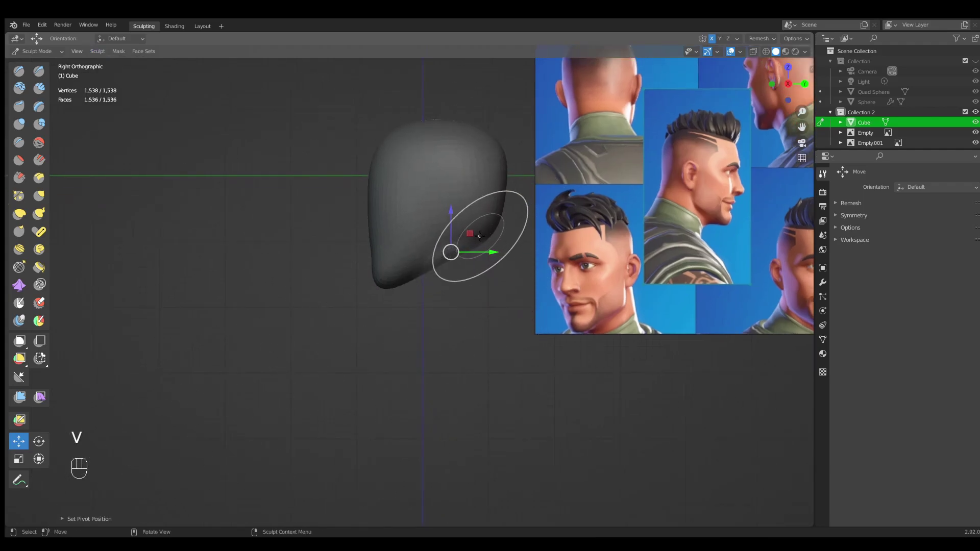
pyautogui.moveTo(470, 233)
pyautogui.mouseDown()
pyautogui.moveTo(482, 349)
pyautogui.moveTo(492, 354)
pyautogui.mouseUp()
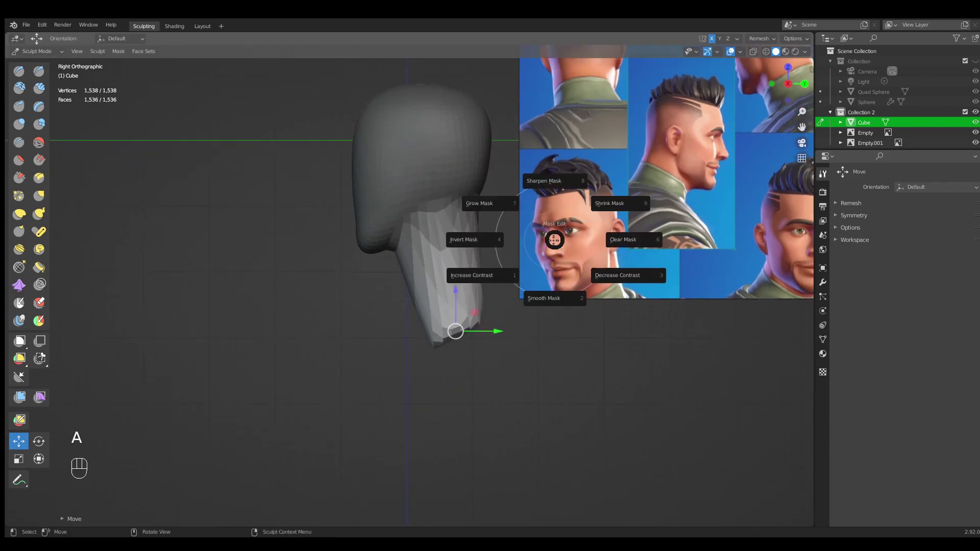
pyautogui.moveTo(490, 240)
pyautogui.mouseDown(button='middle')
pyautogui.moveTo(612, 270)
pyautogui.moveTo(541, 266)
pyautogui.moveTo(586, 262)
pyautogui.moveTo(592, 287)
pyautogui.mouseUp(button='middle')
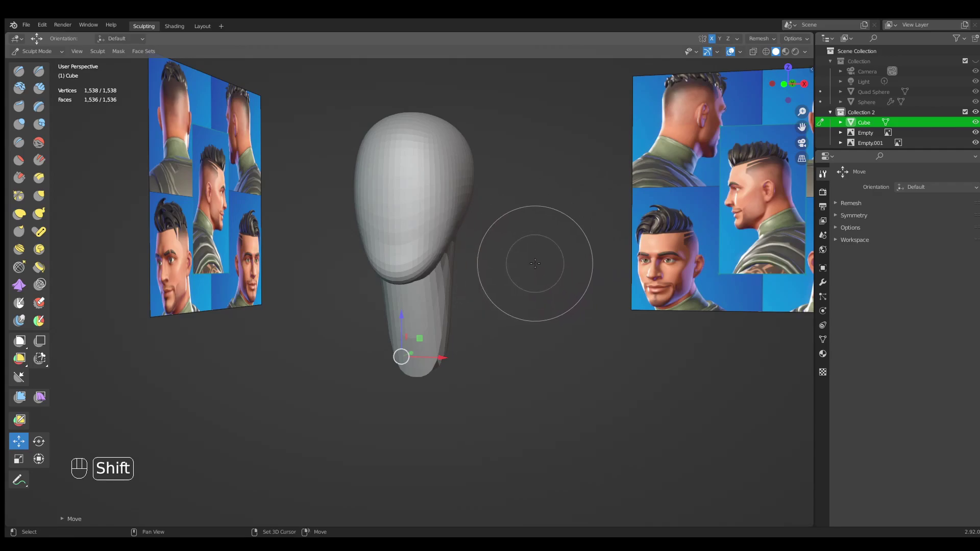
# Adjust the voxel size for the head and neck mesh, and voxel remesh it to even out the stretched faces.
pyautogui.hotkey('shift', 'r')
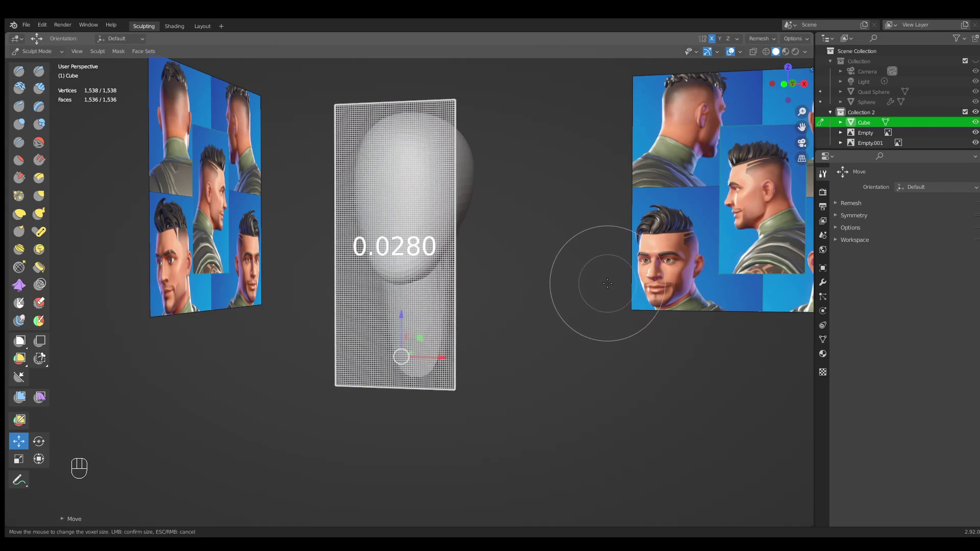
pyautogui.click(587, 285)
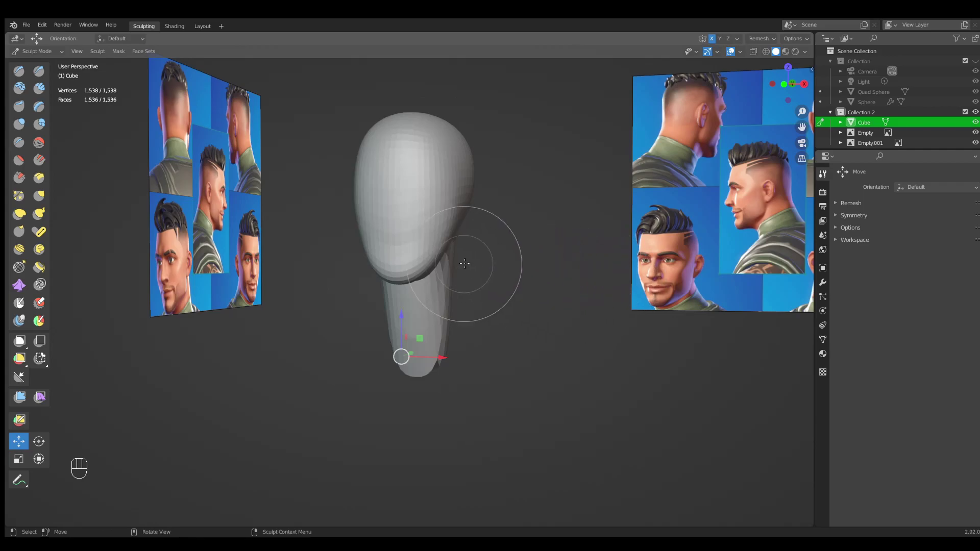
pyautogui.moveTo(516, 296); pyautogui.dragTo(507, 291, button='middle')
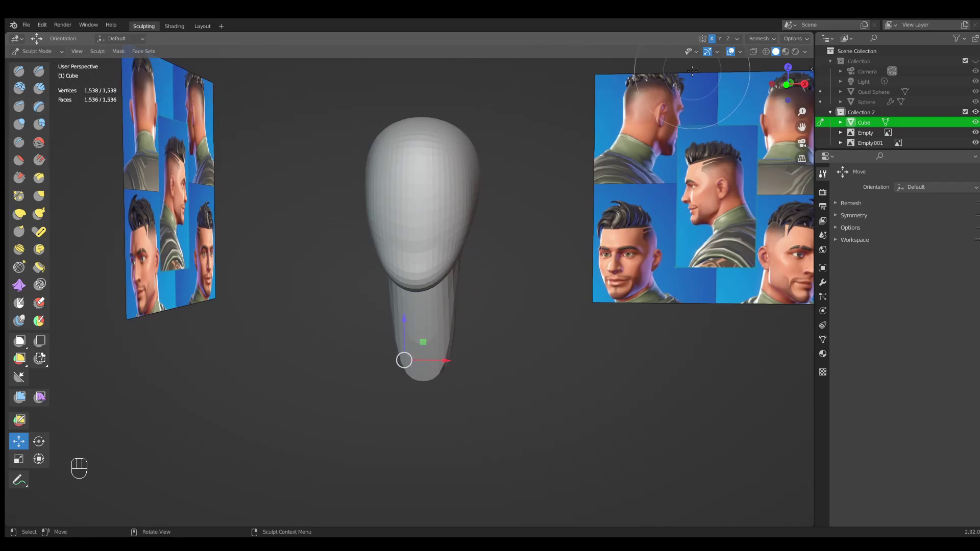
pyautogui.click(741, 51)
pyautogui.press('ctrl')
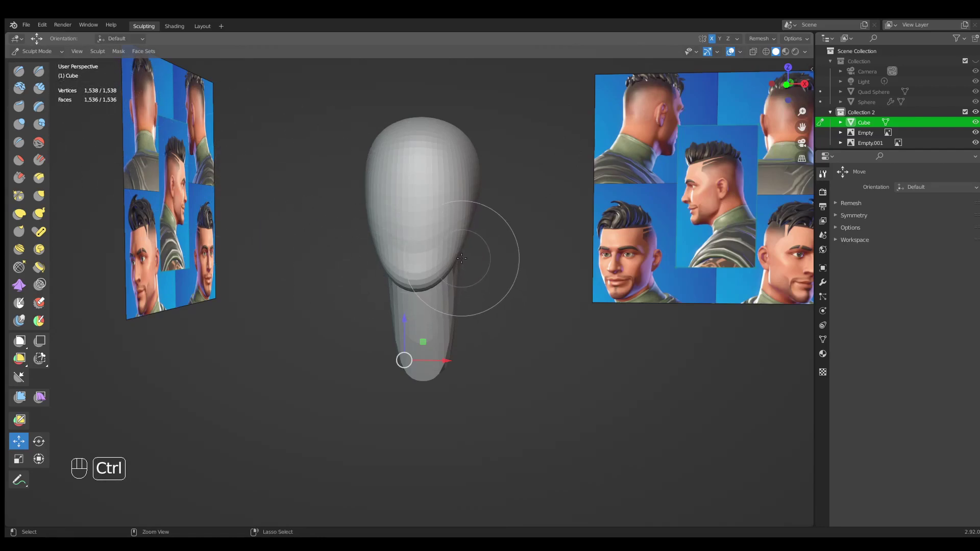
pyautogui.hotkey('ctrl', 'r')
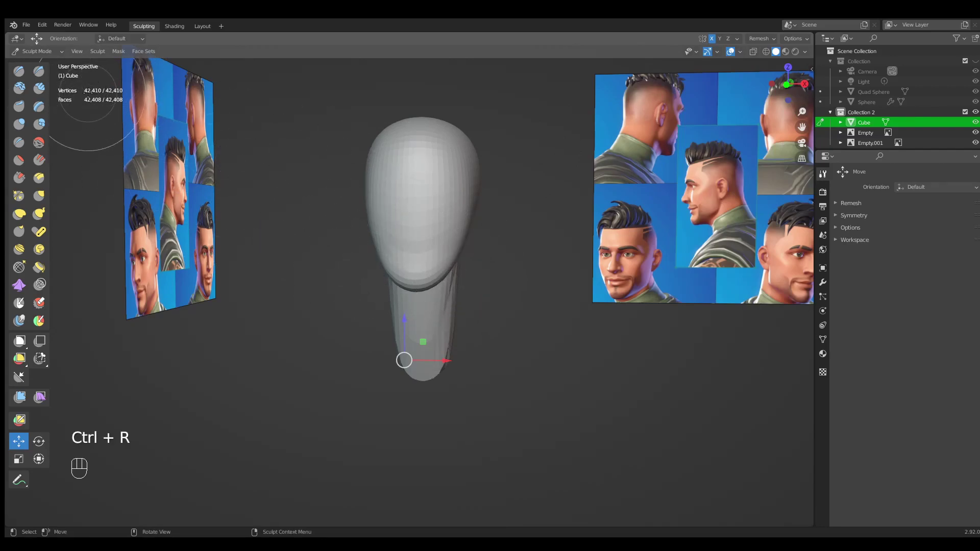
# Lower the voxel size in two small passes, remeshing the head and neck after each one.
pyautogui.hotkey('shift', 'r')
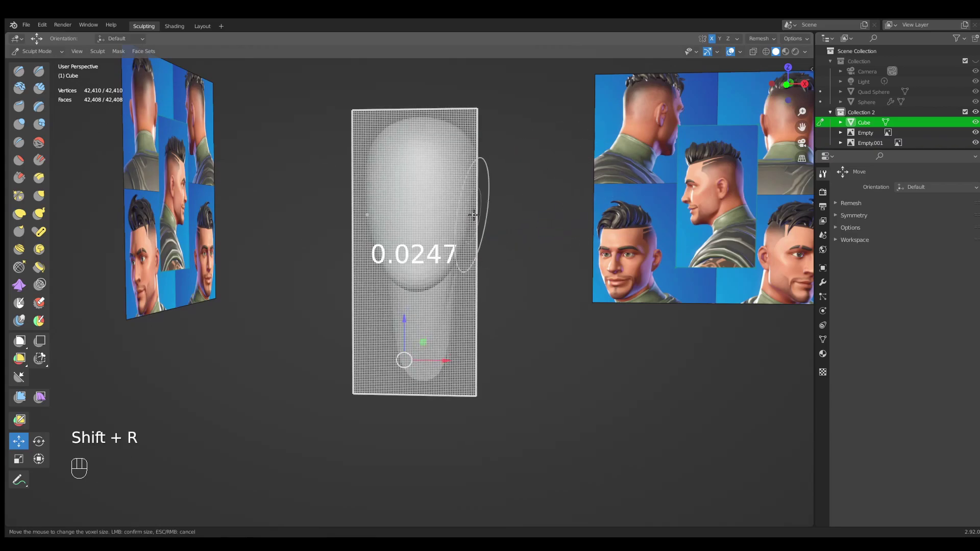
pyautogui.click(515, 220)
pyautogui.press('ctrl')
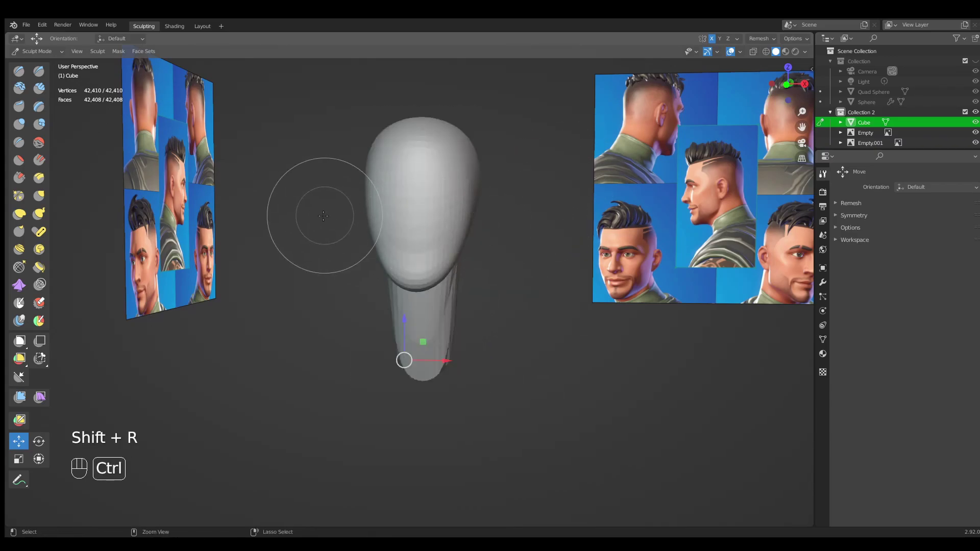
pyautogui.hotkey('ctrl', 'r')
pyautogui.hotkey('shift', 'r')
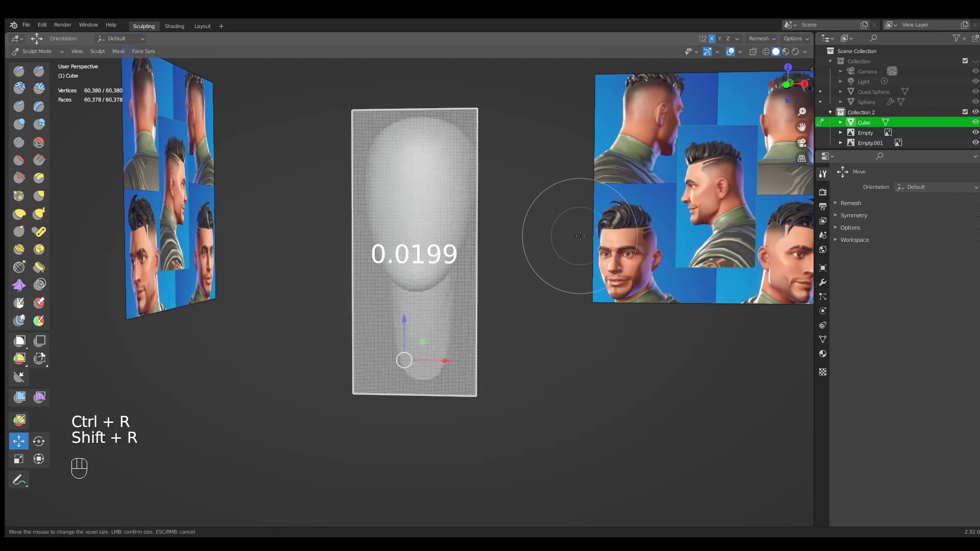
pyautogui.click(559, 242)
pyautogui.press('ctrl')
pyautogui.hotkey('ctrl', 'r')
# Refine the voxel size twice more and remesh each time to give the head a denser sculpting mesh.
pyautogui.hotkey('shift', 'r')
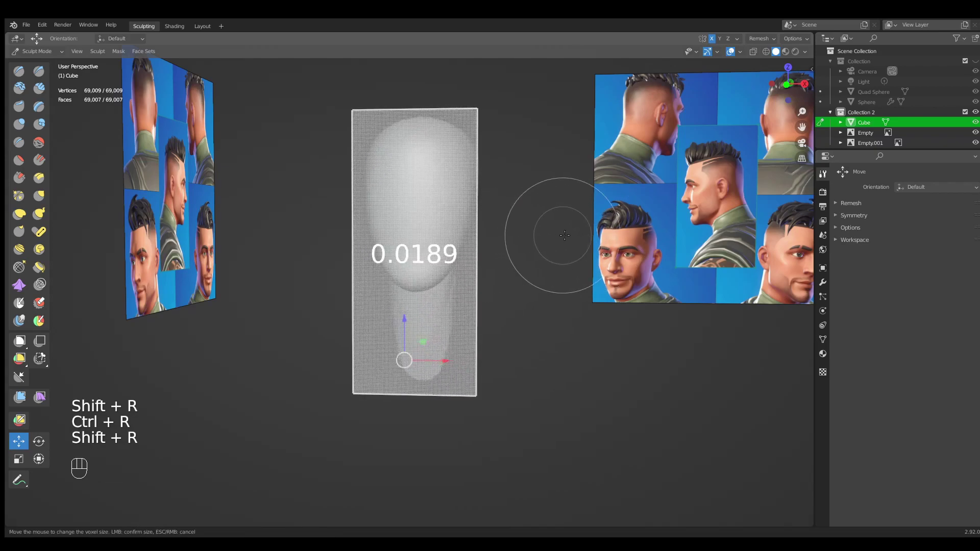
pyautogui.click(531, 251)
pyautogui.press('ctrl')
pyautogui.hotkey('ctrl', 'r')
pyautogui.moveTo(533, 252)
pyautogui.mouseDown(button='middle')
pyautogui.moveTo(544, 247)
pyautogui.moveTo(537, 261)
pyautogui.mouseUp(button='middle')
pyautogui.hotkey('shift', 'r')
pyautogui.click(547, 247)
pyautogui.press('ctrl')
pyautogui.hotkey('ctrl', 'r')
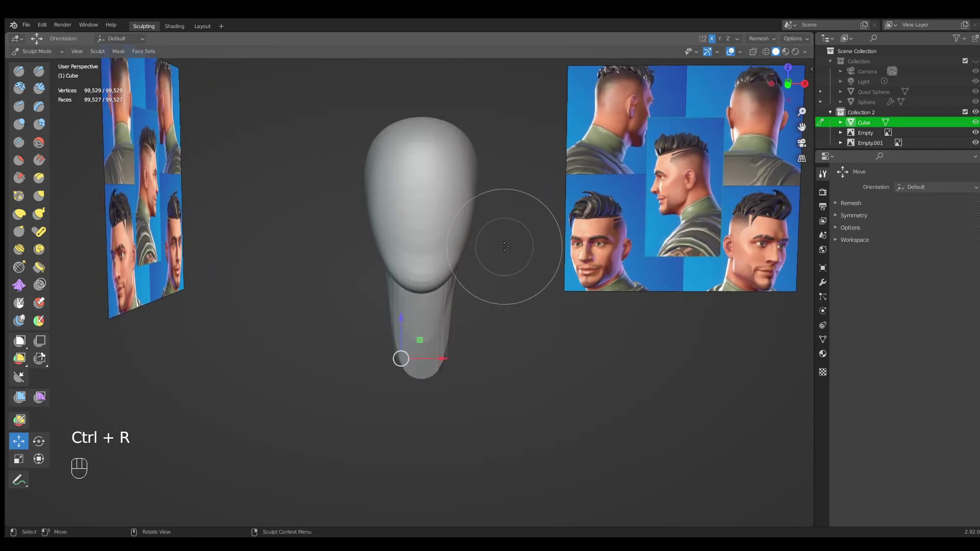
# Enlarge the brush radius in the front view and try to smooth the lower face.
pyautogui.press('KP_1')
pyautogui.keyDown('ctrl'); pyautogui.moveTo(408, 194); pyautogui.dragTo(433, 204); pyautogui.keyUp('ctrl')
pyautogui.press('f')
pyautogui.click(456, 247)
pyautogui.keyDown('shift'); pyautogui.moveTo(455, 248); pyautogui.dragTo(445, 304, button='middle'); pyautogui.keyUp('shift')
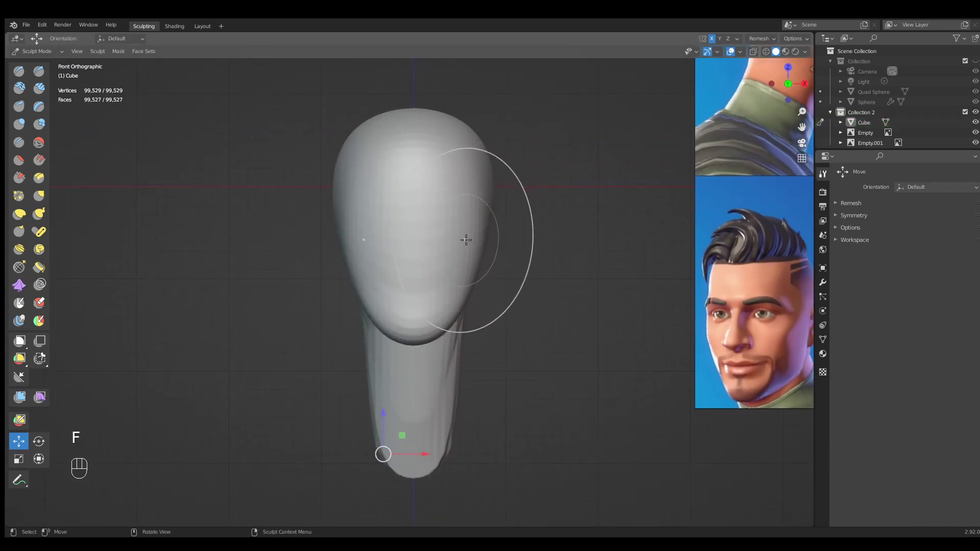
pyautogui.moveTo(461, 240); pyautogui.dragTo(449, 169, button='middle')
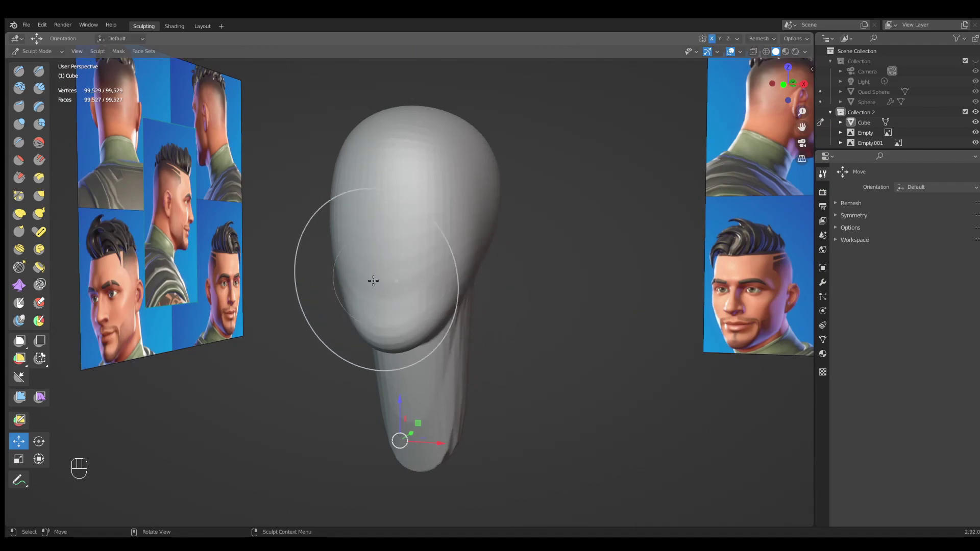
pyautogui.moveTo(454, 233)
pyautogui.keyDown('shift'); pyautogui.mouseDown()
pyautogui.moveTo(415, 338)
pyautogui.moveTo(429, 240)
pyautogui.moveTo(372, 301)
pyautogui.mouseUp(); pyautogui.keyUp('shift')
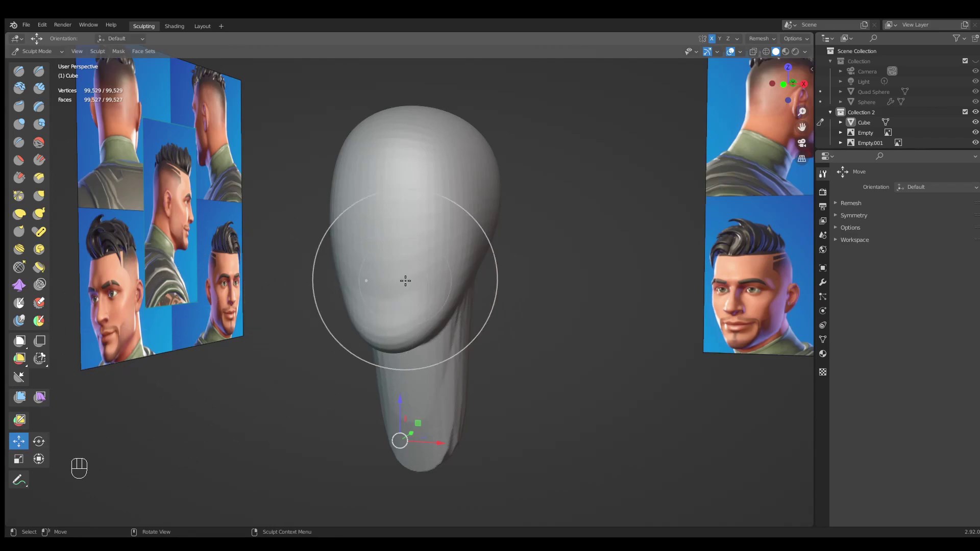
# Smooth the face, neck, top of the head and the transition between skull and neck, keeping Grab as the active brush.
pyautogui.press('g')
pyautogui.keyDown('shift'); pyautogui.moveTo(456, 224); pyautogui.dragTo(428, 205); pyautogui.keyUp('shift')
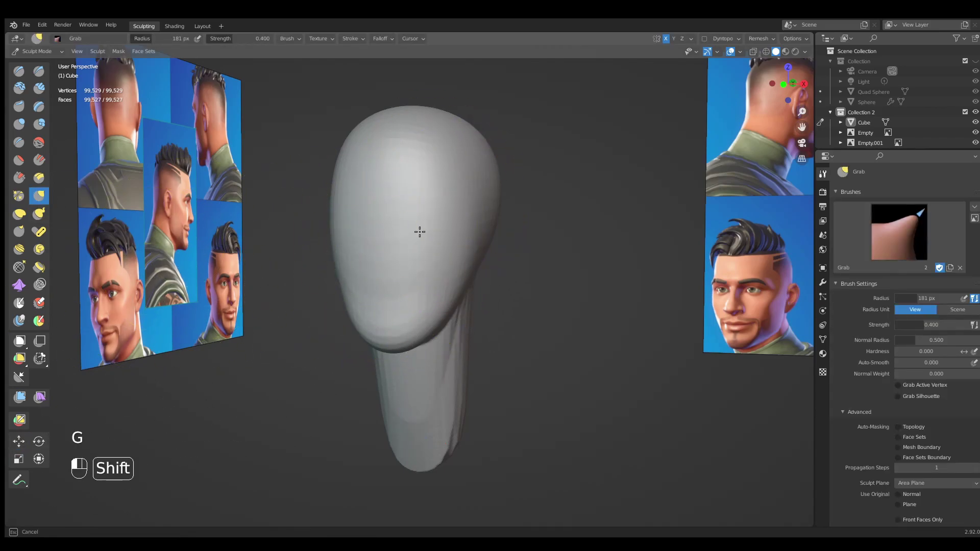
pyautogui.keyDown('shift'); pyautogui.moveTo(410, 361); pyautogui.dragTo(422, 408); pyautogui.keyUp('shift')
pyautogui.moveTo(481, 307); pyautogui.dragTo(411, 294, button='middle')
pyautogui.keyDown('shift'); pyautogui.moveTo(395, 265); pyautogui.dragTo(456, 314); pyautogui.keyUp('shift')
pyautogui.keyDown('shift'); pyautogui.moveTo(421, 123); pyautogui.dragTo(423, 158); pyautogui.keyUp('shift')
pyautogui.moveTo(432, 167); pyautogui.dragTo(407, 175, button='middle')
pyautogui.keyDown('shift'); pyautogui.moveTo(407, 175); pyautogui.dragTo(429, 129); pyautogui.keyUp('shift')
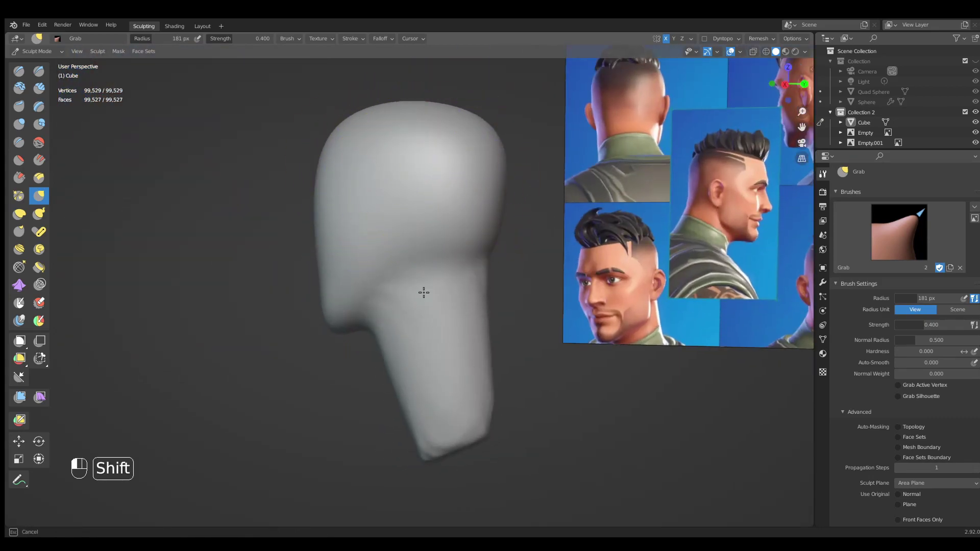
pyautogui.keyDown('shift'); pyautogui.moveTo(451, 267); pyautogui.dragTo(354, 219); pyautogui.keyUp('shift')
# Compare the head with the front reference images and pull the side of the lower face outward with a resized Grab brush.
pyautogui.press('KP_1')
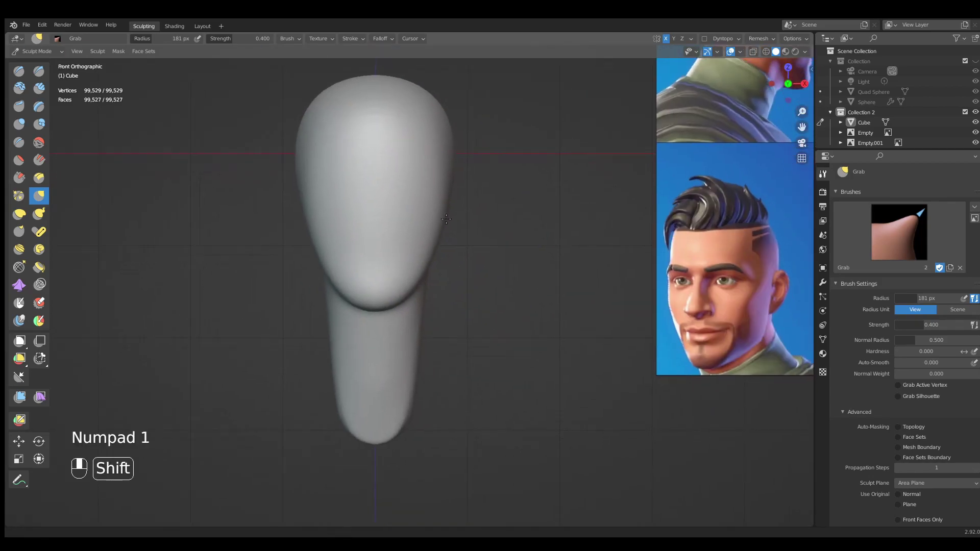
pyautogui.keyDown('ctrl'); pyautogui.moveTo(446, 264); pyautogui.dragTo(448, 293, button='middle'); pyautogui.keyUp('ctrl')
pyautogui.keyDown('shift'); pyautogui.moveTo(448, 293); pyautogui.dragTo(395, 360, button='middle'); pyautogui.keyUp('shift')
pyautogui.keyDown('shift'); pyautogui.moveTo(585, 305); pyautogui.dragTo(358, 288, button='middle'); pyautogui.keyUp('shift')
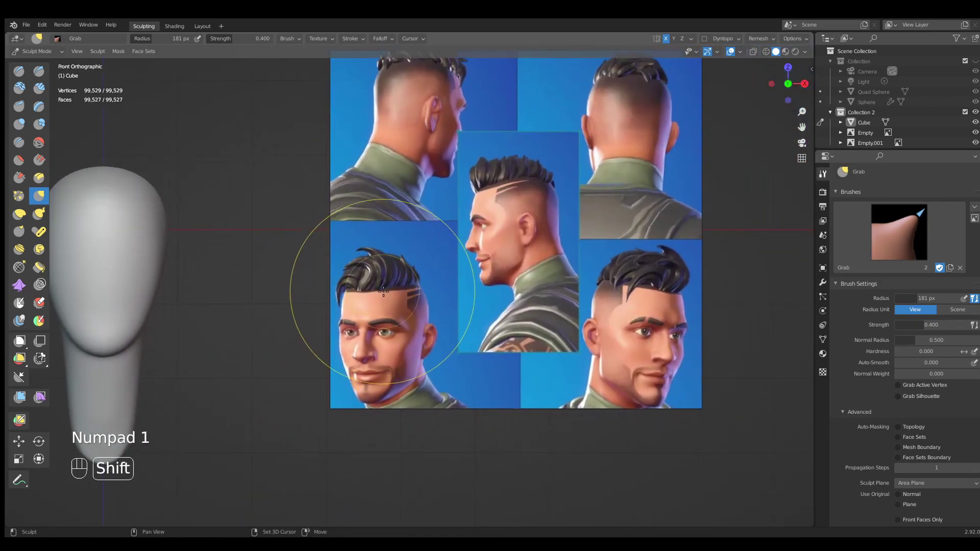
pyautogui.keyDown('shift'); pyautogui.moveTo(443, 278); pyautogui.dragTo(487, 271, button='middle'); pyautogui.keyUp('shift')
pyautogui.keyDown('shift'); pyautogui.moveTo(261, 346); pyautogui.dragTo(429, 263, button='middle'); pyautogui.keyUp('shift')
pyautogui.press('g')
pyautogui.moveTo(339, 341)
pyautogui.keyDown('ctrl'); pyautogui.mouseDown(button='middle')
pyautogui.moveTo(337, 311)
pyautogui.moveTo(439, 306)
pyautogui.mouseUp(button='middle'); pyautogui.keyUp('ctrl')
pyautogui.press('f')
pyautogui.click(343, 330)
pyautogui.moveTo(411, 308); pyautogui.dragTo(449, 305)
# Widen the side of the head and the neck in front view with the Grab brush, resizing the brush between strokes.
pyautogui.keyDown('shift'); pyautogui.moveTo(456, 266); pyautogui.dragTo(467, 311, button='middle'); pyautogui.keyUp('shift')
pyautogui.press('g')
pyautogui.press('f')
pyautogui.click(431, 291)
pyautogui.moveTo(440, 259); pyautogui.dragTo(458, 259)
pyautogui.moveTo(423, 396); pyautogui.dragTo(442, 388)
pyautogui.press('g')
pyautogui.press('f')
pyautogui.click(461, 315)
pyautogui.moveTo(441, 317); pyautogui.dragTo(453, 316)
# Adjust the Grab brush radius from several angles to shape the neck and the back of the head.
pyautogui.moveTo(445, 280)
pyautogui.keyDown('shift'); pyautogui.mouseDown(button='middle')
pyautogui.moveTo(444, 324)
pyautogui.moveTo(327, 391)
pyautogui.moveTo(367, 349)
pyautogui.moveTo(401, 367)
pyautogui.mouseUp(button='middle'); pyautogui.keyUp('shift')
pyautogui.press('g')
pyautogui.press('f')
pyautogui.click(440, 325)
pyautogui.moveTo(401, 367); pyautogui.dragTo(385, 346, button='middle')
pyautogui.press('g')
pyautogui.press('f')
pyautogui.click(363, 331)
pyautogui.moveTo(386, 295); pyautogui.dragTo(391, 303, button='middle')
pyautogui.press('g')
pyautogui.press('f')
pyautogui.click(388, 297)
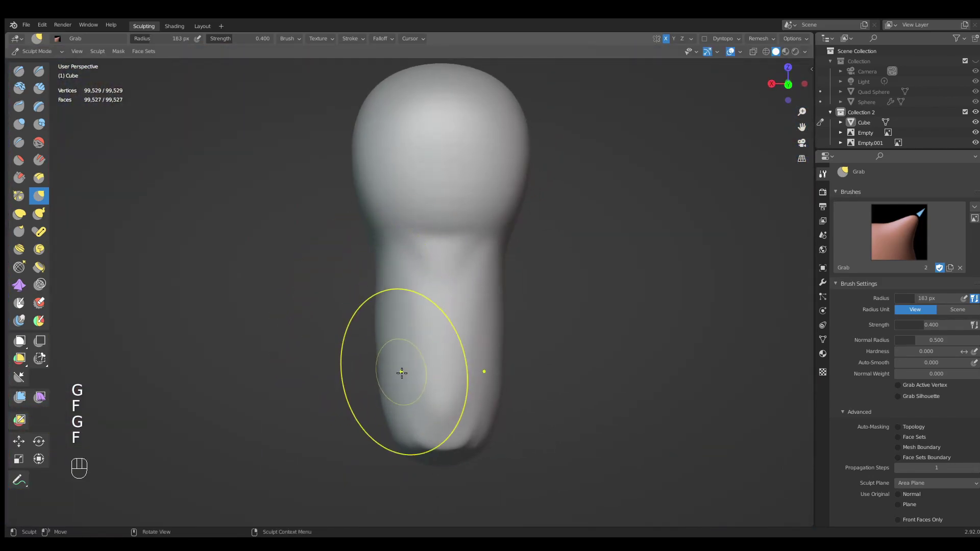
# Smooth the back of the neck and the rear of the skull from behind.
pyautogui.keyDown('shift'); pyautogui.moveTo(405, 401); pyautogui.dragTo(424, 388); pyautogui.keyUp('shift')
pyautogui.keyDown('shift'); pyautogui.moveTo(435, 302); pyautogui.dragTo(428, 151); pyautogui.keyUp('shift')
pyautogui.keyDown('shift'); pyautogui.moveTo(429, 209); pyautogui.dragTo(425, 252, button='middle'); pyautogui.keyUp('shift')
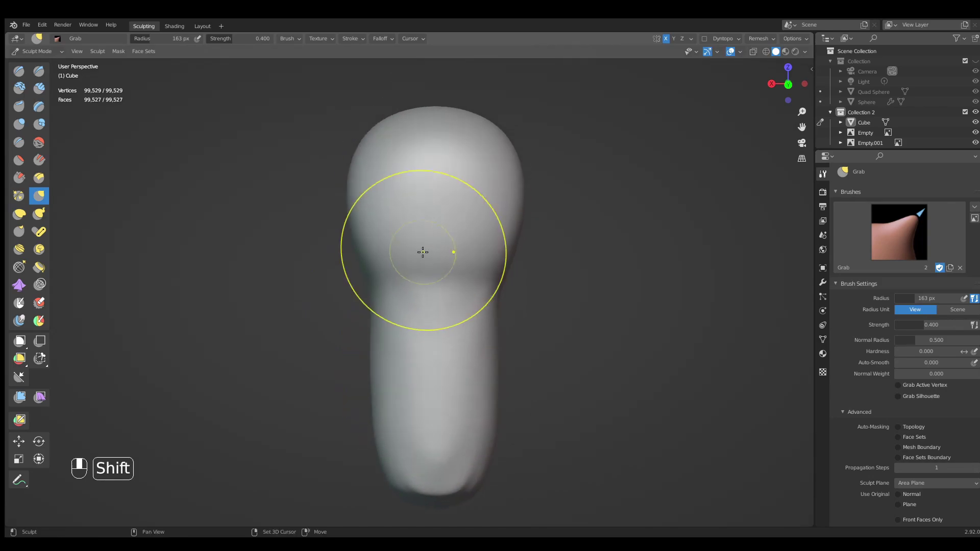
pyautogui.keyDown('shift'); pyautogui.moveTo(393, 199); pyautogui.dragTo(368, 161); pyautogui.keyUp('shift')
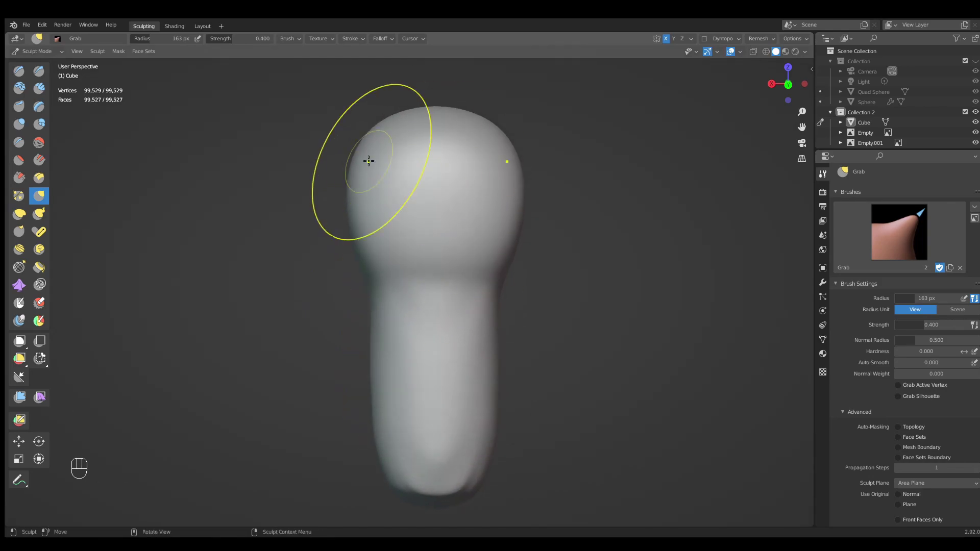
# Switch to the right side view and activate the Clay Strips brush from the quick favorites.
pyautogui.press('KP_3')
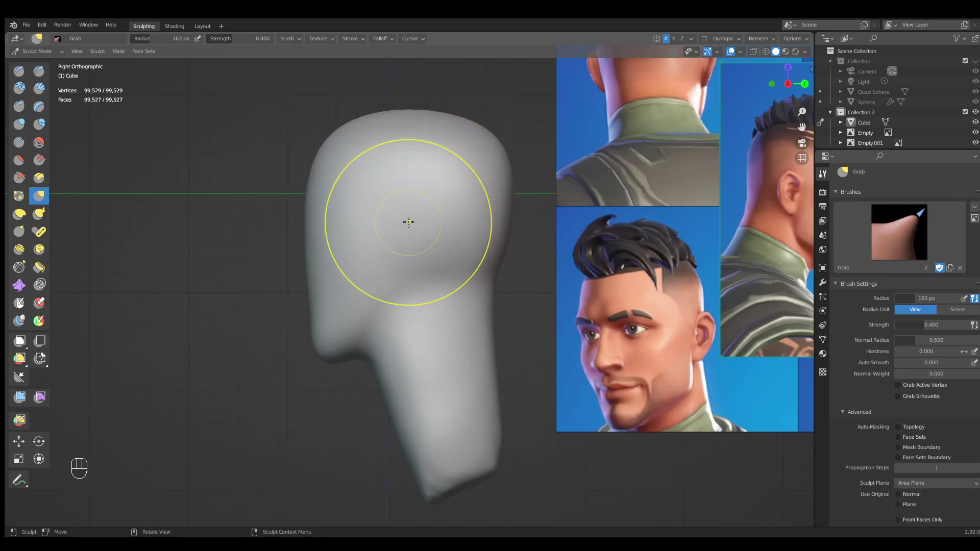
pyautogui.press('q')
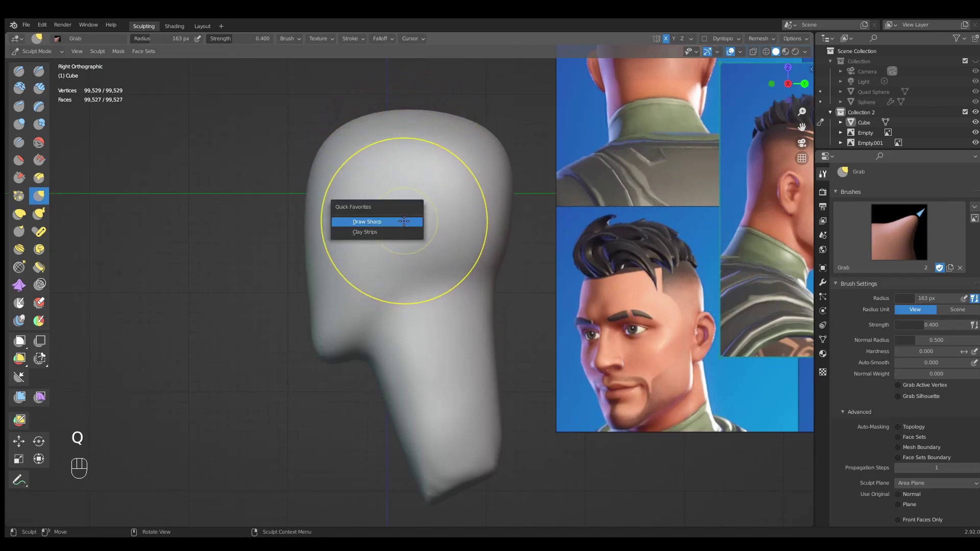
pyautogui.click(372, 232)
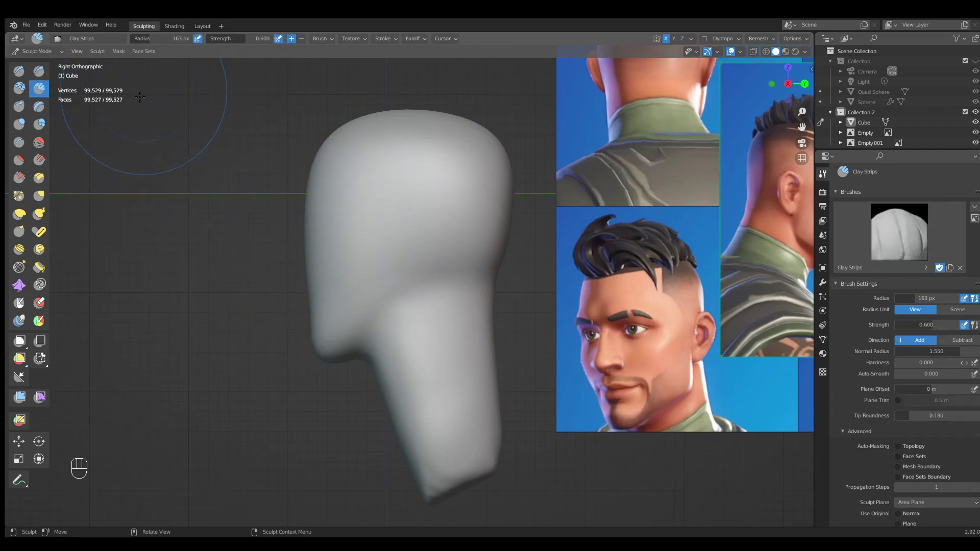
# Remove the Clay Strips brush from the quick favorites and try to add it back.
pyautogui.press('q')
pyautogui.press('q')
pyautogui.rightClick(41, 91)
pyautogui.rightClick(38, 90)
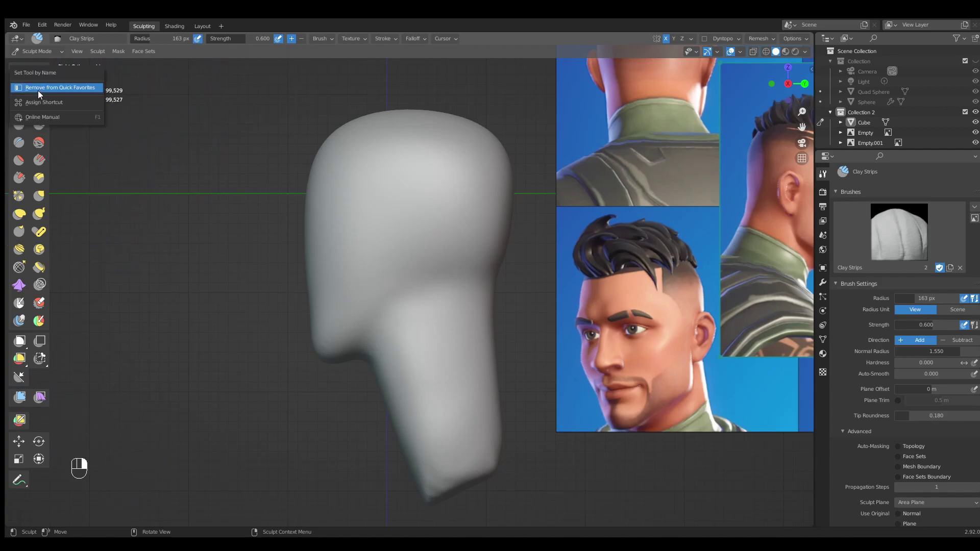
pyautogui.click(85, 85)
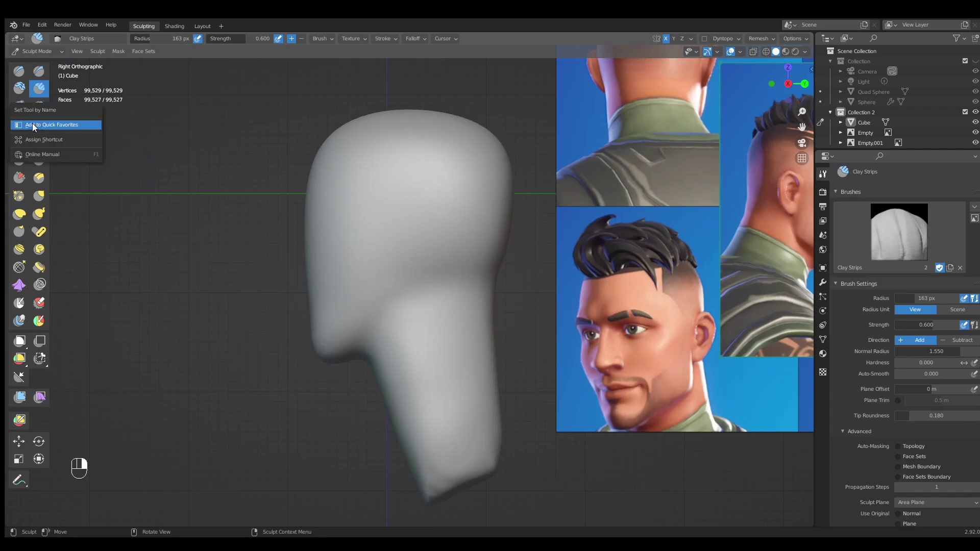
pyautogui.click(57, 125)
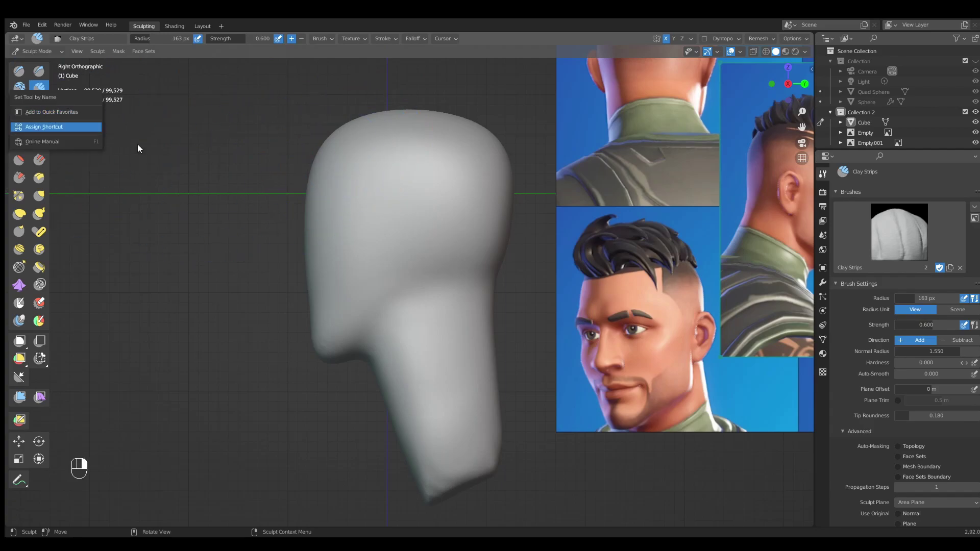
# Resize the Clay Strips brush to 136 px and build up clay on the side of the head behind the jaw.
pyautogui.scroll(2, 368, 265)
pyautogui.press('q')
pyautogui.scroll(3, 363, 234)
pyautogui.press('f')
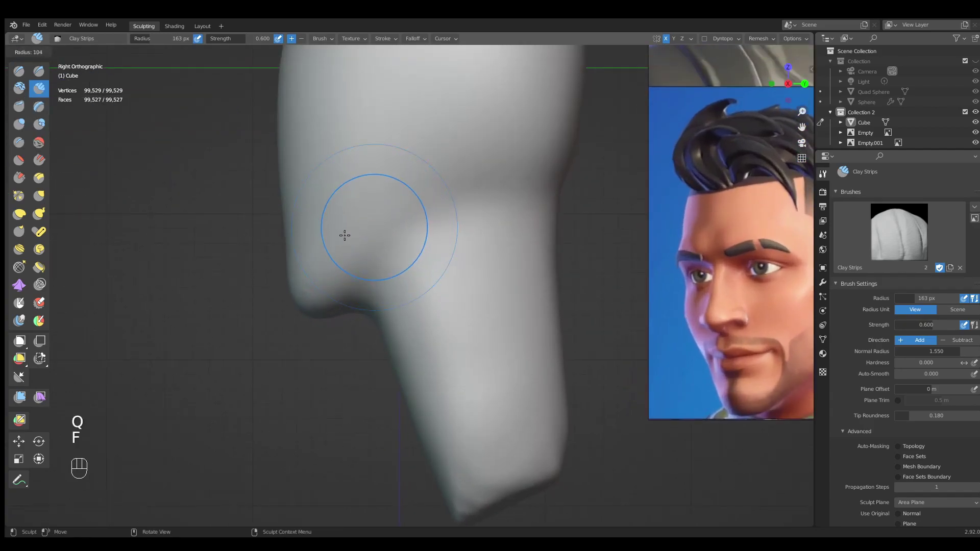
pyautogui.click(344, 234)
pyautogui.scroll(-2, 448, 247)
pyautogui.moveTo(473, 204); pyautogui.dragTo(467, 235)
pyautogui.press('f')
pyautogui.click(481, 230)
# Check the side profile reference, set the brush radius to 142 px and add clay down the rear of the jaw.
pyautogui.moveTo(491, 267)
pyautogui.keyDown('shift'); pyautogui.mouseDown(button='middle')
pyautogui.moveTo(300, 244)
pyautogui.moveTo(152, 274)
pyautogui.moveTo(116, 325)
pyautogui.mouseUp(button='middle'); pyautogui.keyUp('shift')
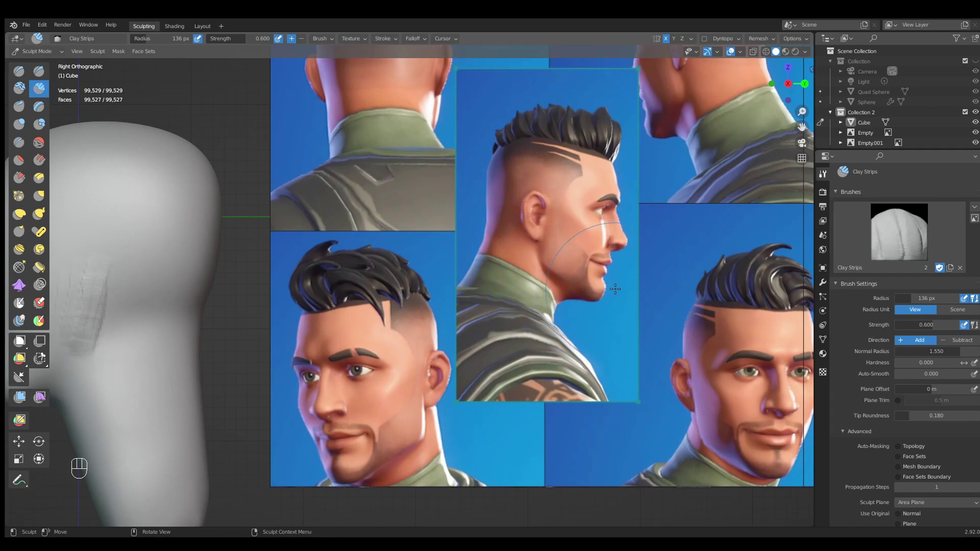
pyautogui.moveTo(174, 293)
pyautogui.keyDown('shift'); pyautogui.mouseDown(button='middle')
pyautogui.moveTo(232, 260)
pyautogui.moveTo(404, 244)
pyautogui.mouseUp(button='middle'); pyautogui.keyUp('shift')
pyautogui.press('f')
pyautogui.click(400, 227)
pyautogui.moveTo(339, 231); pyautogui.dragTo(338, 283)
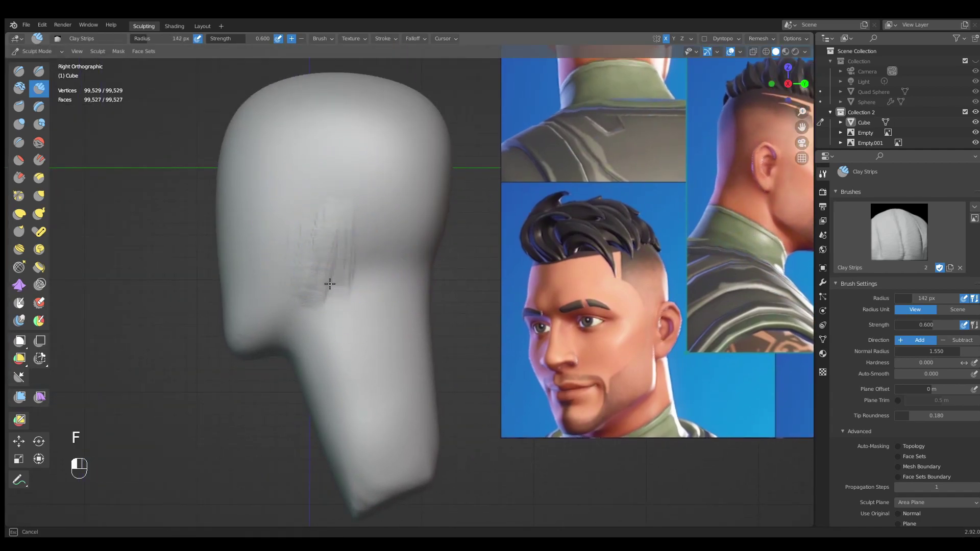
# Build up the jawline with Clay Strips from below the ear around to the chin, working from several angles.
pyautogui.moveTo(308, 246); pyautogui.dragTo(324, 252, button='middle')
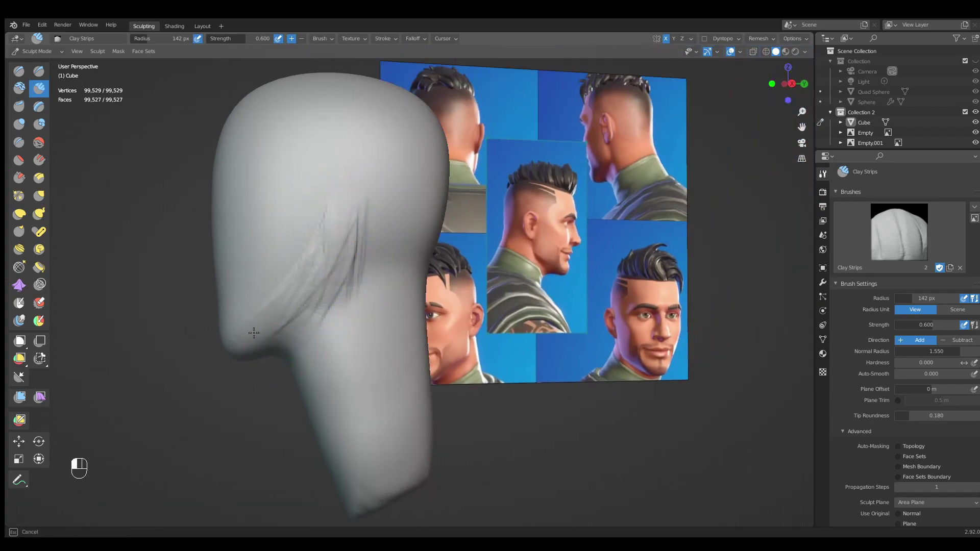
pyautogui.moveTo(273, 320); pyautogui.dragTo(298, 298, button='middle')
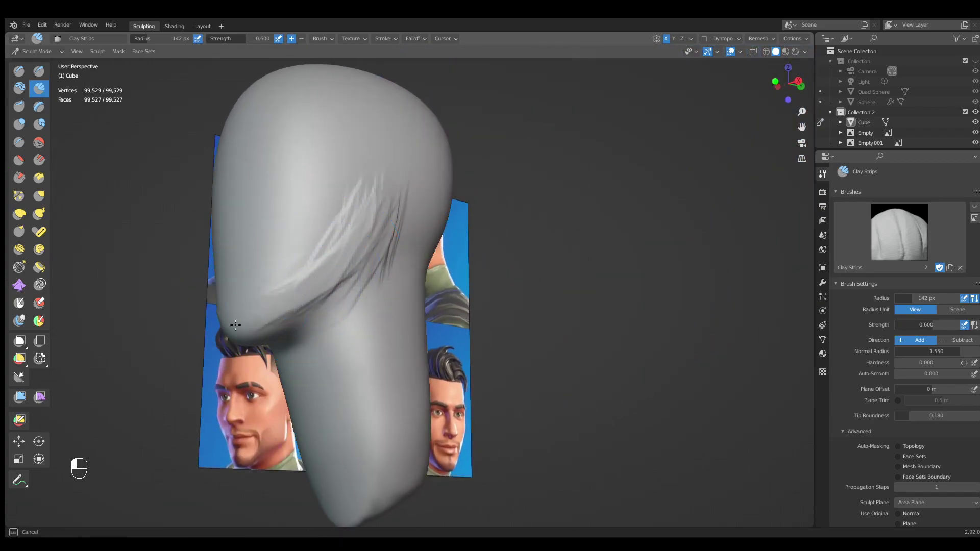
pyautogui.moveTo(245, 319); pyautogui.dragTo(320, 289, button='middle')
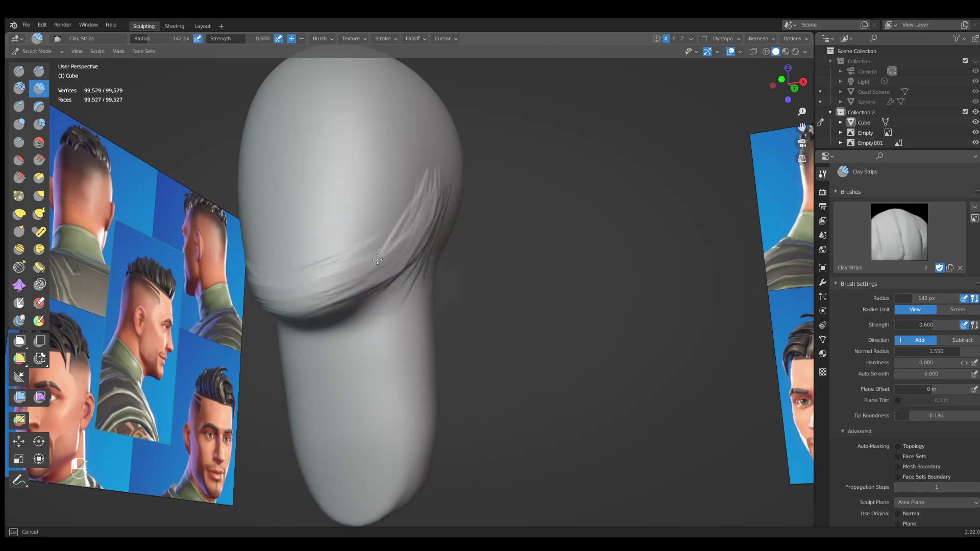
pyautogui.moveTo(411, 234); pyautogui.dragTo(396, 198, button='middle')
pyautogui.moveTo(261, 314)
pyautogui.mouseDown(button='middle')
pyautogui.moveTo(273, 289)
pyautogui.moveTo(320, 267)
pyautogui.moveTo(350, 273)
pyautogui.moveTo(383, 211)
pyautogui.moveTo(360, 213)
pyautogui.moveTo(313, 273)
pyautogui.moveTo(295, 276)
pyautogui.moveTo(321, 220)
pyautogui.mouseUp(button='middle')
pyautogui.moveTo(407, 205)
pyautogui.mouseDown(button='middle')
pyautogui.moveTo(283, 271)
pyautogui.moveTo(296, 253)
pyautogui.moveTo(273, 256)
pyautogui.mouseUp(button='middle')
# Compare the jaw with the side reference and reshape the jaw corner with the Grab brush at about 130 px.
pyautogui.press('KP_3')
pyautogui.keyDown('shift'); pyautogui.moveTo(380, 259); pyautogui.dragTo(256, 324, button='middle'); pyautogui.keyUp('shift')
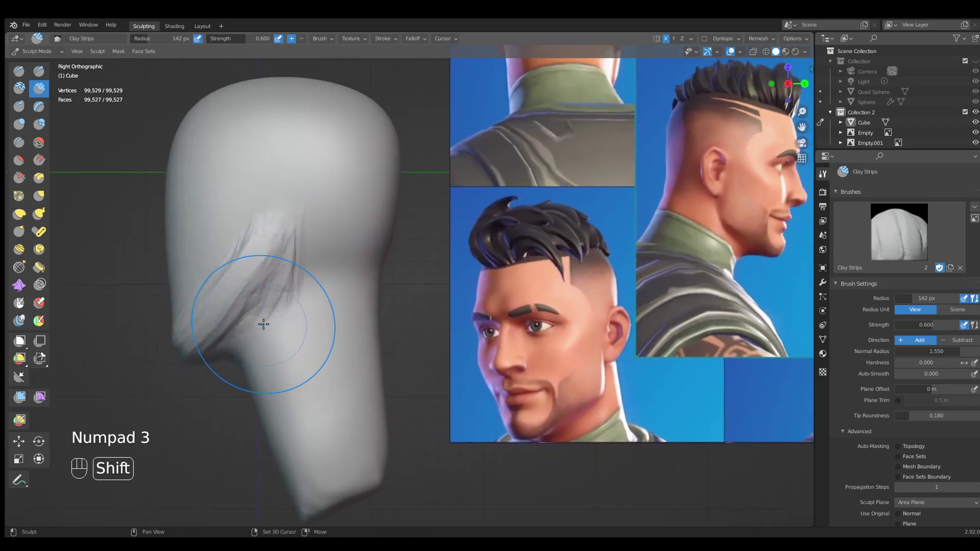
pyautogui.keyDown('shift'); pyautogui.moveTo(692, 255); pyautogui.dragTo(687, 258, button='middle'); pyautogui.keyUp('shift')
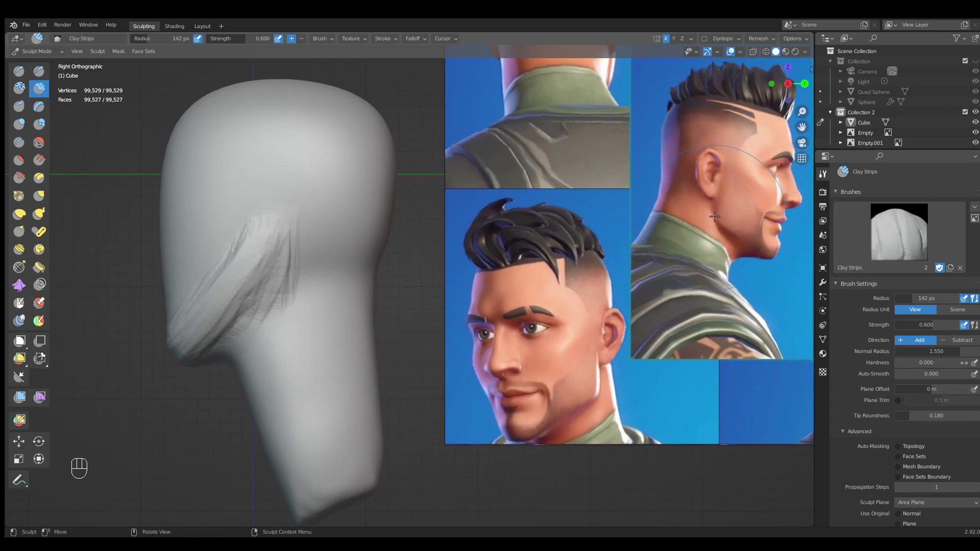
pyautogui.keyDown('shift'); pyautogui.moveTo(281, 297); pyautogui.dragTo(377, 275, button='middle'); pyautogui.keyUp('shift')
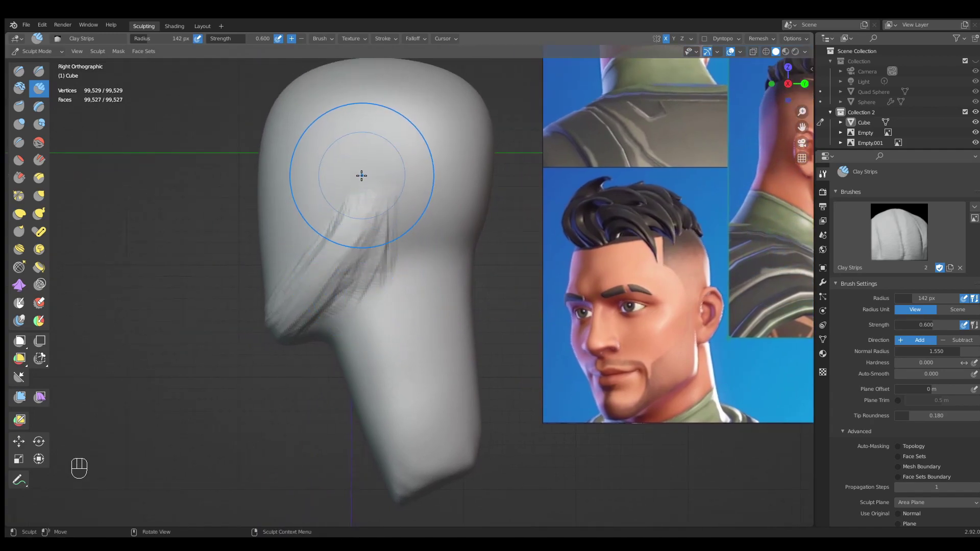
pyautogui.press('g')
pyautogui.press('f')
pyautogui.press('g')
pyautogui.press('f')
pyautogui.moveTo(357, 271)
pyautogui.mouseDown()
pyautogui.moveTo(362, 279)
pyautogui.moveTo(323, 301)
pyautogui.mouseUp()
pyautogui.press('f')
pyautogui.click(346, 270)
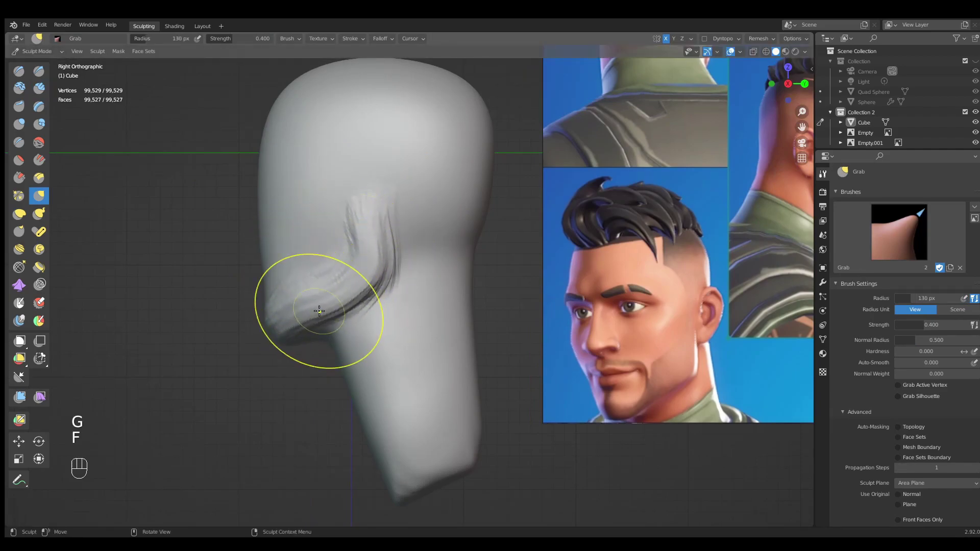
# Refine the jaw corner, underside of the jaw and chin in side view with the Grab brush at 136 px.
pyautogui.press('f')
pyautogui.press('g')
pyautogui.press('f')
pyautogui.click(368, 287)
pyautogui.moveTo(368, 287); pyautogui.dragTo(348, 275)
pyautogui.press('g')
pyautogui.press('f')
pyautogui.click(354, 269)
pyautogui.moveTo(342, 317); pyautogui.dragTo(317, 318)
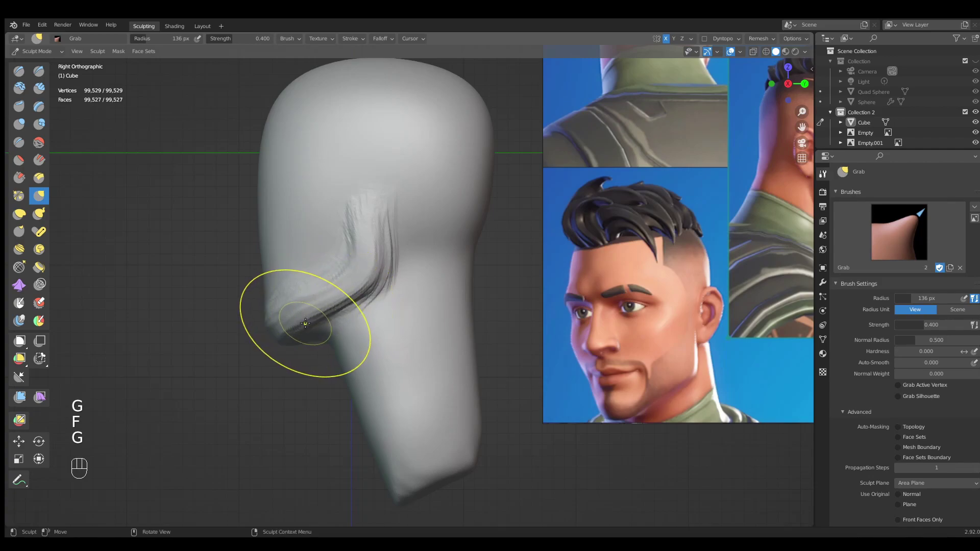
pyautogui.moveTo(266, 343); pyautogui.dragTo(264, 343)
pyautogui.keyDown('shift'); pyautogui.moveTo(284, 337); pyautogui.dragTo(287, 350, button='middle'); pyautogui.keyUp('shift')
# Enlarge the Grab brush to 217 px and pull the lower face forward in side view.
pyautogui.press('g')
pyautogui.press('f')
pyautogui.click(368, 306)
pyautogui.moveTo(268, 305); pyautogui.dragTo(252, 305)
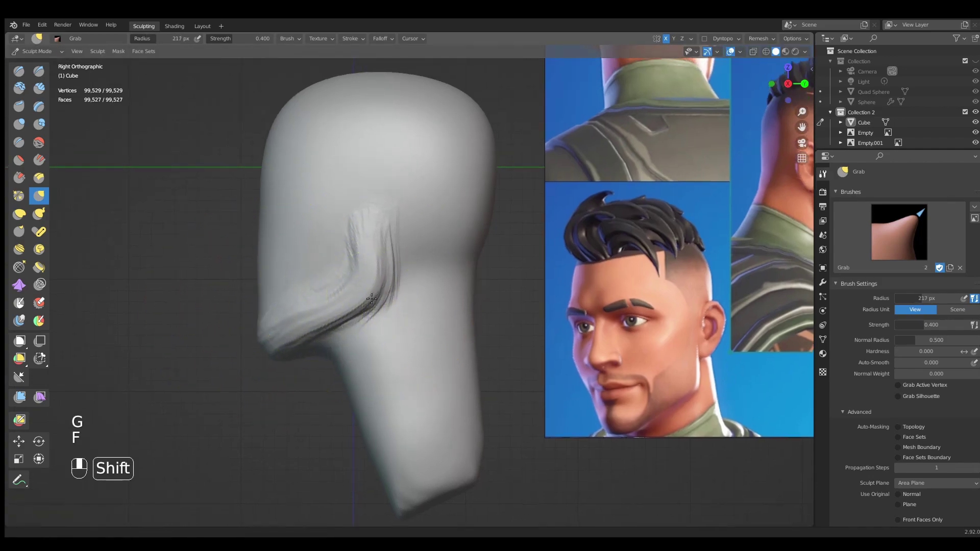
# Check the side reference, reduce the brush radius to 142 px and smooth the clay strokes along the jaw and chin.
pyautogui.keyDown('shift'); pyautogui.moveTo(339, 306); pyautogui.dragTo(166, 351, button='middle'); pyautogui.keyUp('shift')
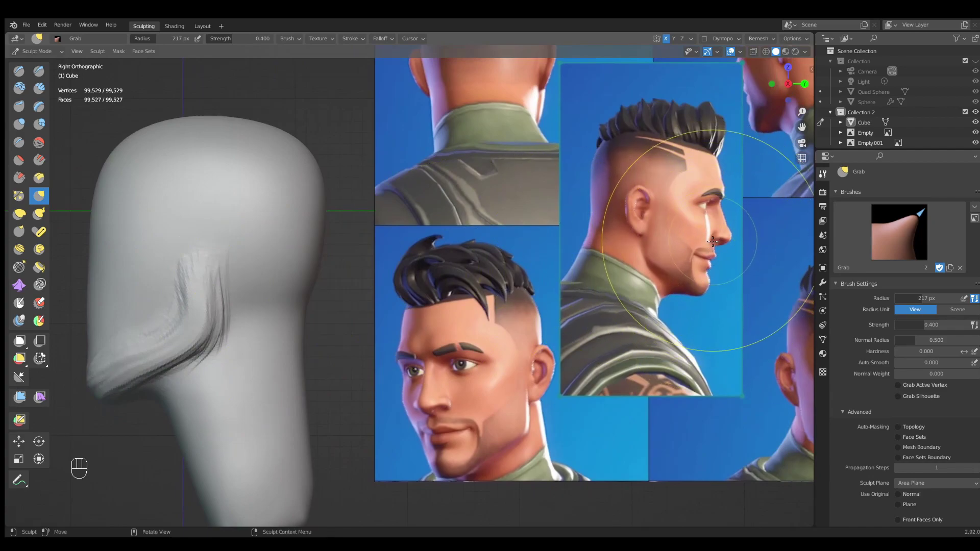
pyautogui.keyDown('shift'); pyautogui.moveTo(473, 325); pyautogui.dragTo(701, 289, button='middle'); pyautogui.keyUp('shift')
pyautogui.press('g')
pyautogui.press('f')
pyautogui.moveTo(316, 299)
pyautogui.keyDown('shift'); pyautogui.mouseDown()
pyautogui.moveTo(426, 271)
pyautogui.moveTo(376, 286)
pyautogui.moveTo(397, 293)
pyautogui.moveTo(328, 364)
pyautogui.mouseUp(); pyautogui.keyUp('shift')
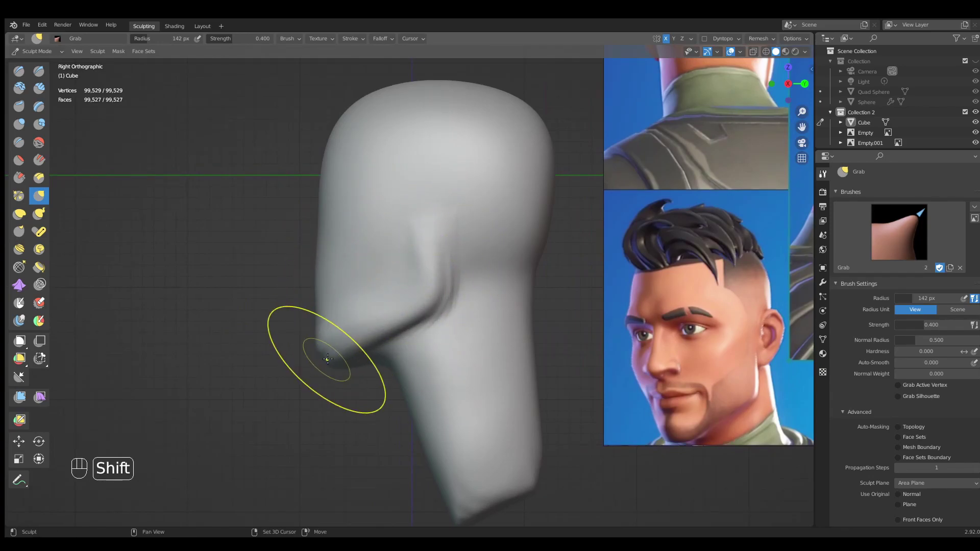
# Smooth the jaw and the front of the face, finishing the forehead in front view.
pyautogui.moveTo(408, 280); pyautogui.dragTo(526, 289, button='middle')
pyautogui.scroll(-2, 490, 286)
pyautogui.moveTo(443, 297)
pyautogui.keyDown('shift'); pyautogui.mouseDown()
pyautogui.moveTo(411, 311)
pyautogui.moveTo(408, 302)
pyautogui.mouseUp(); pyautogui.keyUp('shift')
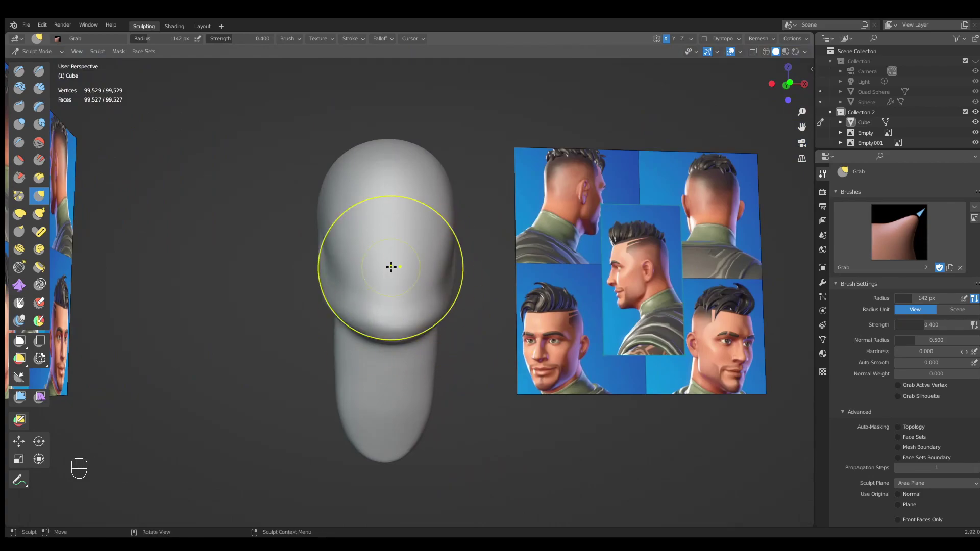
pyautogui.press('KP_1')
pyautogui.keyDown('ctrl'); pyautogui.moveTo(413, 256); pyautogui.dragTo(421, 228, button='middle'); pyautogui.keyUp('ctrl')
pyautogui.keyDown('shift'); pyautogui.moveTo(405, 180); pyautogui.dragTo(400, 168); pyautogui.keyUp('shift')
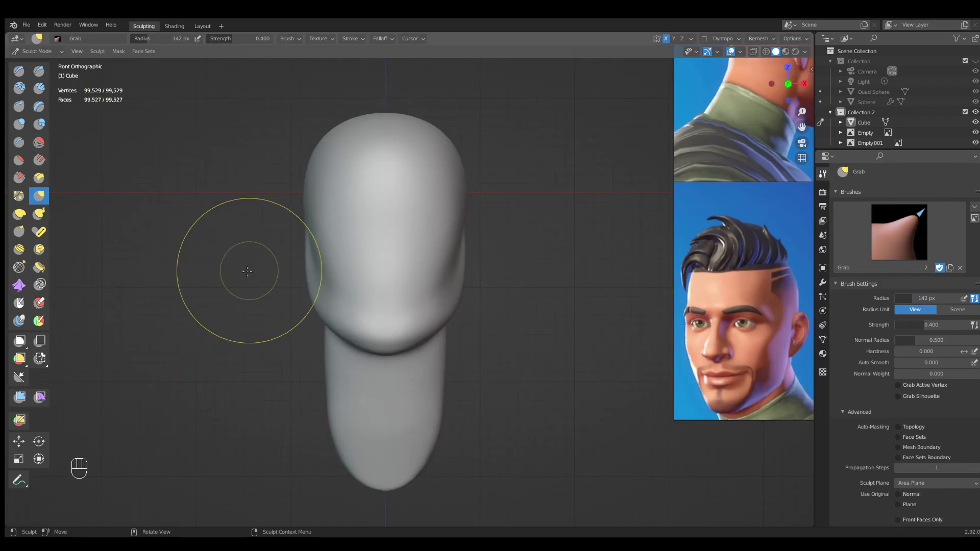
# Activate the Smooth brush and set its strength to 0.677.
pyautogui.press('s')
pyautogui.rightClick(128, 282)
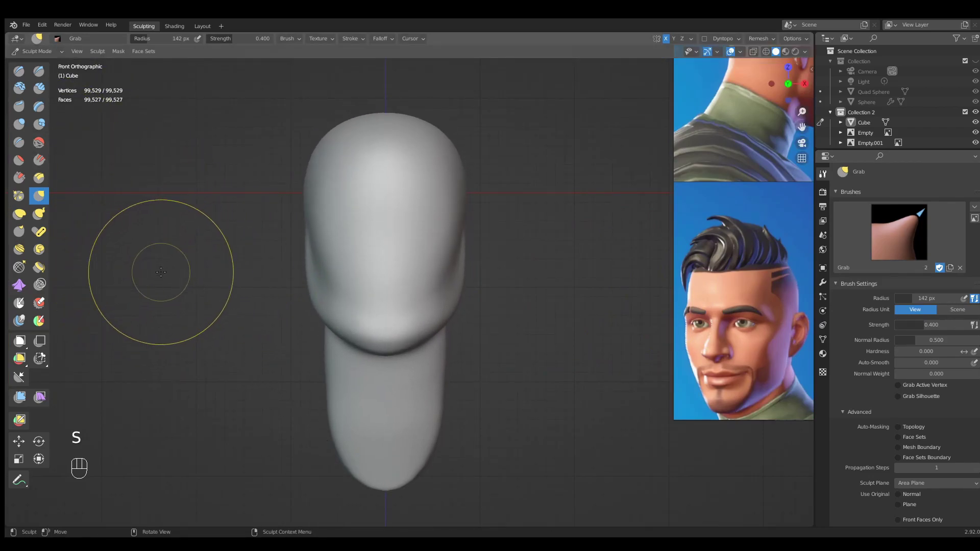
pyautogui.click(39, 143)
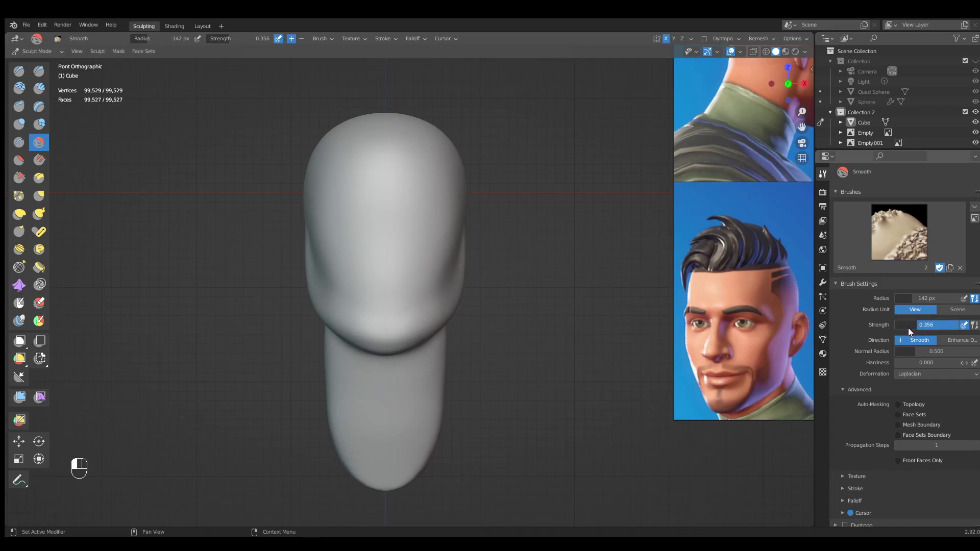
pyautogui.moveTo(904, 326); pyautogui.dragTo(949, 331)
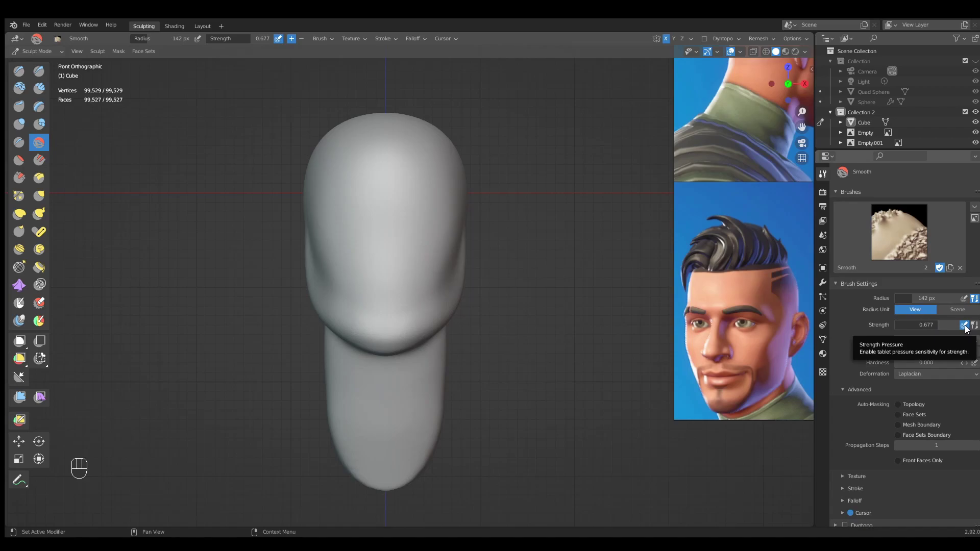
# Smooth the side of the jaw with the stronger Smooth brush, checking it from several angles.
pyautogui.keyDown('shift'); pyautogui.moveTo(386, 276); pyautogui.dragTo(395, 263, button='middle'); pyautogui.keyUp('shift')
pyautogui.keyDown('shift'); pyautogui.moveTo(448, 289); pyautogui.dragTo(447, 297); pyautogui.keyUp('shift')
pyautogui.moveTo(447, 298); pyautogui.dragTo(403, 300, button='middle')
pyautogui.moveTo(421, 265); pyautogui.dragTo(365, 281, button='middle')
pyautogui.moveTo(414, 262); pyautogui.dragTo(444, 269, button='middle')
# Add an annotation layer for the scene and set its colour to red with hue 0, saturation 1 and value 0.780.
pyautogui.press('KP_1')
pyautogui.keyDown('ctrl'); pyautogui.moveTo(518, 240); pyautogui.dragTo(522, 274, button='middle'); pyautogui.keyUp('ctrl')
pyautogui.keyDown('shift'); pyautogui.moveTo(522, 274); pyautogui.dragTo(314, 278, button='middle'); pyautogui.keyUp('shift')
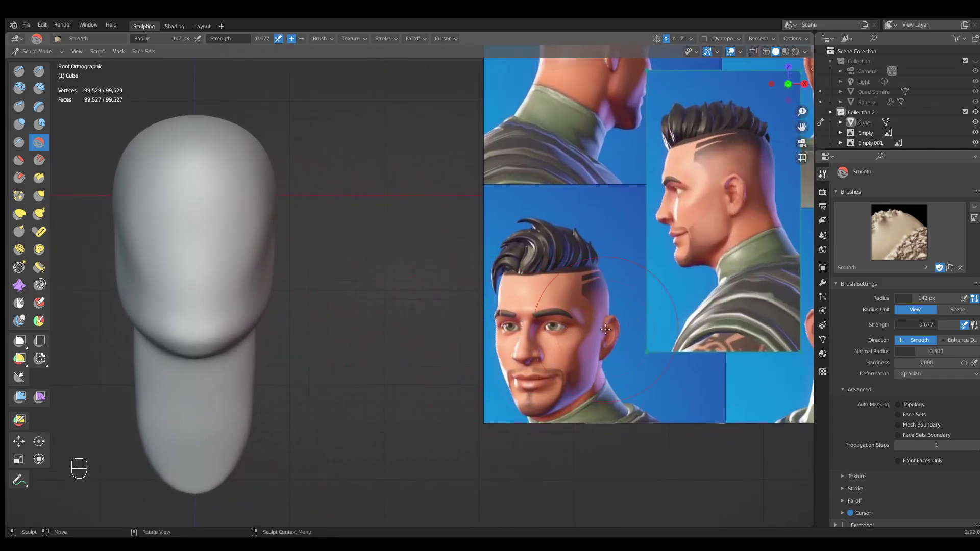
pyautogui.keyDown('shift'); pyautogui.moveTo(602, 329); pyautogui.dragTo(565, 299, button='middle'); pyautogui.keyUp('shift')
pyautogui.press('n')
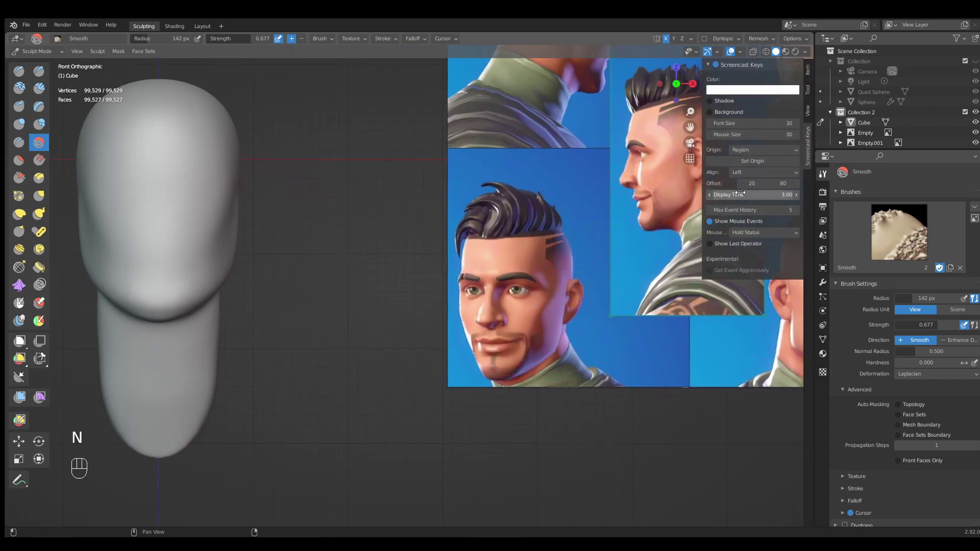
pyautogui.click(808, 111)
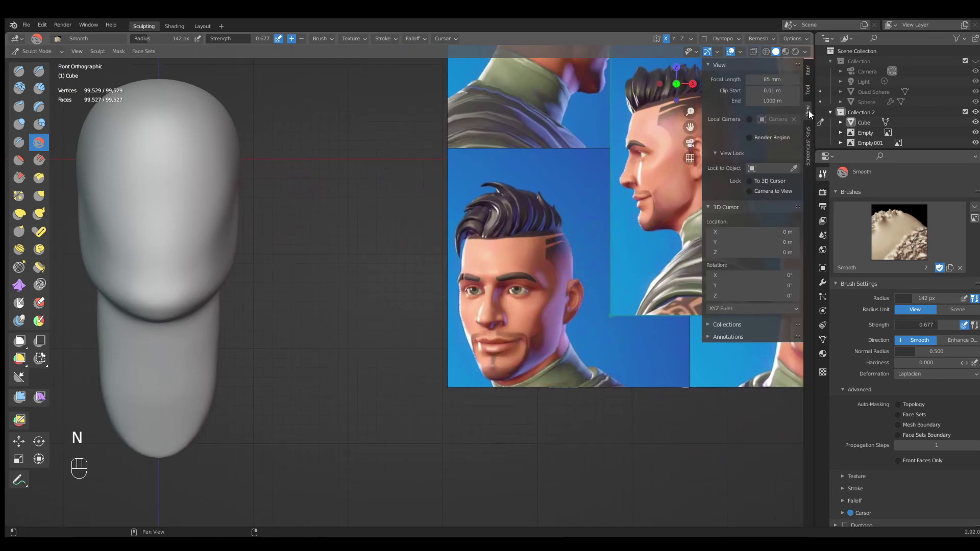
pyautogui.click(723, 334)
pyautogui.click(755, 352)
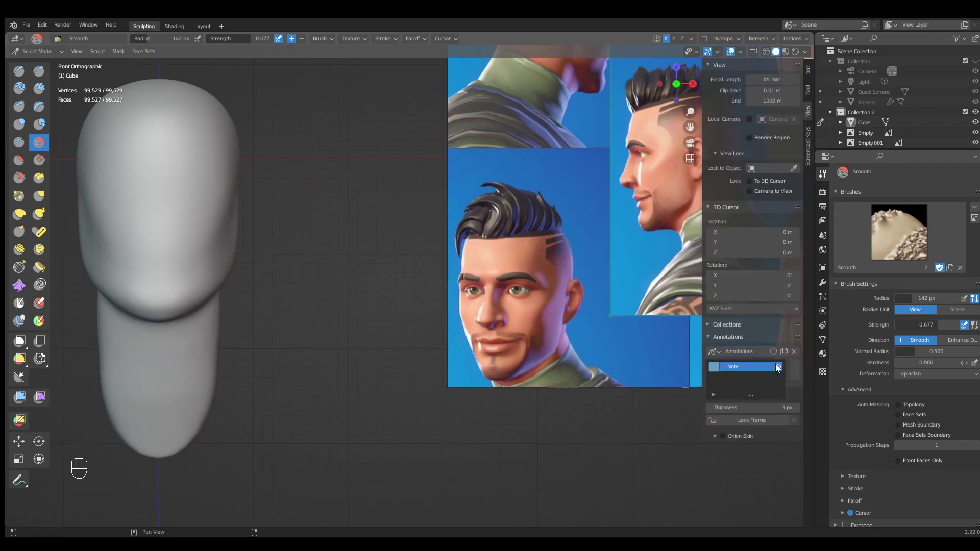
pyautogui.click(713, 367)
pyautogui.moveTo(754, 276); pyautogui.dragTo(751, 311)
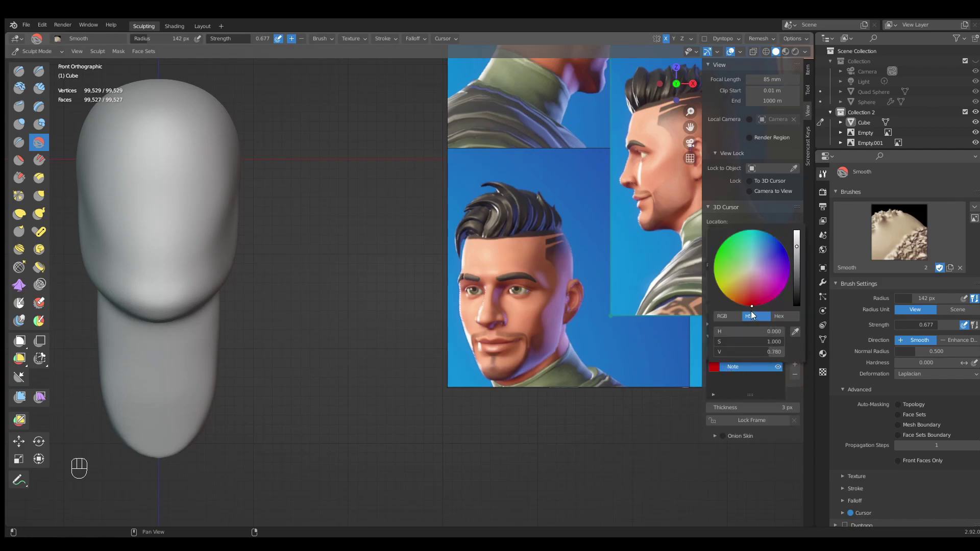
# Mark horizontal proportion lines at the top of the head, the eyes and the chin on the front reference with the Annotate tool.
pyautogui.keyDown('ctrl'); pyautogui.moveTo(496, 365); pyautogui.dragTo(499, 306, button='middle'); pyautogui.keyUp('ctrl')
pyautogui.click(20, 480)
pyautogui.keyDown('shift'); pyautogui.moveTo(555, 190); pyautogui.dragTo(390, 199, button='middle'); pyautogui.keyUp('shift')
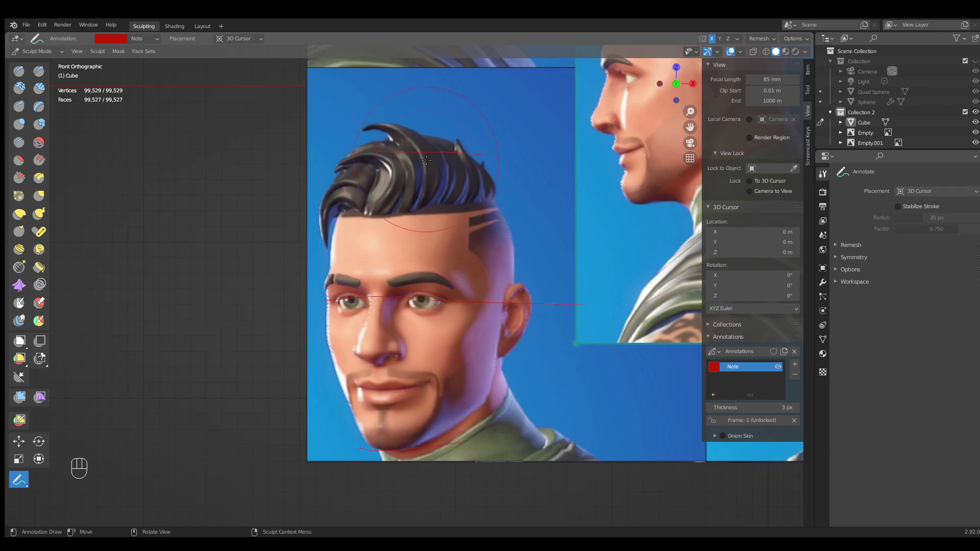
# Switch to the Clay Strips brush and start carving the eye sockets beside the nose with subtractive strokes in front view.
pyautogui.keyDown('ctrl'); pyautogui.moveTo(414, 235); pyautogui.dragTo(411, 274, button='middle'); pyautogui.keyUp('ctrl')
pyautogui.keyDown('shift'); pyautogui.moveTo(135, 274); pyautogui.dragTo(515, 280, button='middle'); pyautogui.keyUp('shift')
pyautogui.moveTo(442, 227)
pyautogui.keyDown('ctrl'); pyautogui.mouseDown(button='middle')
pyautogui.moveTo(412, 207)
pyautogui.moveTo(431, 240)
pyautogui.mouseUp(button='middle'); pyautogui.keyUp('ctrl')
pyautogui.press('f')
pyautogui.click(420, 217)
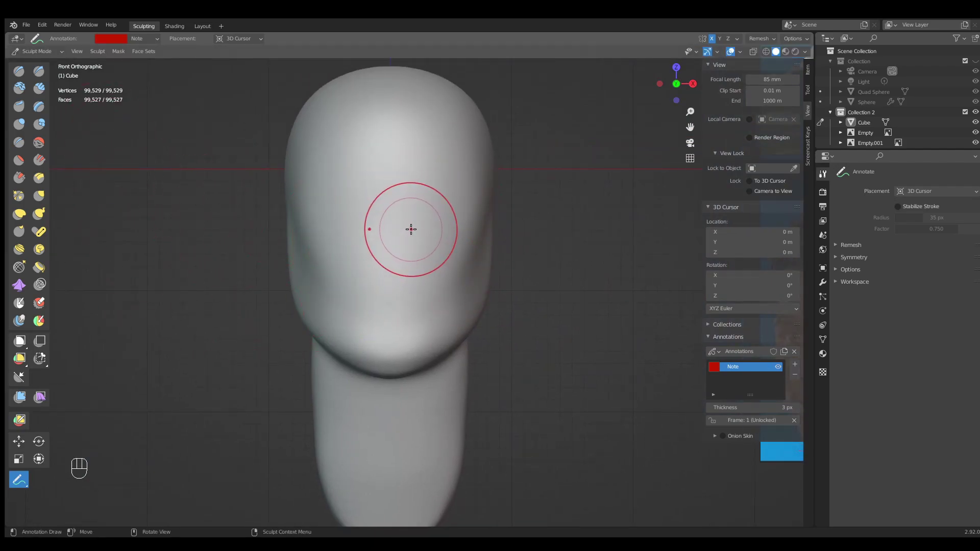
pyautogui.press('q')
pyautogui.click(426, 223)
pyautogui.keyDown('ctrl'); pyautogui.moveTo(415, 238); pyautogui.dragTo(420, 229, button='middle'); pyautogui.keyUp('ctrl')
pyautogui.keyDown('shift'); pyautogui.moveTo(421, 230); pyautogui.dragTo(421, 260, button='middle'); pyautogui.keyUp('shift')
pyautogui.press('f')
pyautogui.click(449, 225)
pyautogui.moveTo(433, 225)
pyautogui.keyDown('ctrl'); pyautogui.mouseDown()
pyautogui.moveTo(426, 234)
pyautogui.moveTo(445, 226)
pyautogui.moveTo(448, 208)
pyautogui.moveTo(441, 233)
pyautogui.moveTo(470, 217)
pyautogui.moveTo(437, 230)
pyautogui.moveTo(453, 229)
pyautogui.moveTo(422, 312)
pyautogui.mouseUp(); pyautogui.keyUp('ctrl')
pyautogui.press('f')
pyautogui.click(433, 234)
# Deepen and widen the eye sockets from the brow down to the cheeks with more subtractive Clay Strips strokes.
pyautogui.press('f')
pyautogui.click(426, 289)
pyautogui.moveTo(470, 247)
pyautogui.keyDown('ctrl'); pyautogui.mouseDown()
pyautogui.moveTo(456, 301)
pyautogui.moveTo(444, 309)
pyautogui.mouseUp(); pyautogui.keyUp('ctrl')
pyautogui.keyDown('ctrl'); pyautogui.moveTo(437, 239); pyautogui.dragTo(428, 309); pyautogui.keyUp('ctrl')
pyautogui.keyDown('ctrl'); pyautogui.moveTo(425, 255); pyautogui.dragTo(413, 311); pyautogui.keyUp('ctrl')
pyautogui.moveTo(464, 237)
pyautogui.keyDown('ctrl'); pyautogui.mouseDown()
pyautogui.moveTo(445, 302)
pyautogui.moveTo(459, 291)
pyautogui.mouseUp(); pyautogui.keyUp('ctrl')
pyautogui.moveTo(459, 230)
pyautogui.keyDown('ctrl'); pyautogui.mouseDown()
pyautogui.moveTo(453, 240)
pyautogui.moveTo(435, 229)
pyautogui.mouseUp(); pyautogui.keyUp('ctrl')
# Reduce the Clay Strips radius to 83 px and carve in under the brows and along the sides of the nose.
pyautogui.press('f')
pyautogui.click(435, 228)
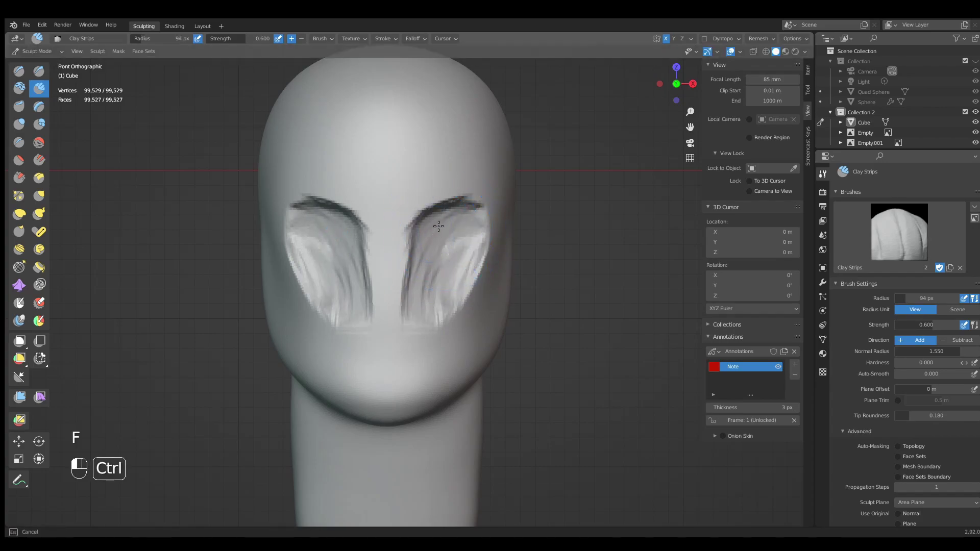
pyautogui.press('f')
pyautogui.click(433, 234)
pyautogui.moveTo(471, 216)
pyautogui.keyDown('ctrl'); pyautogui.mouseDown()
pyautogui.moveTo(467, 231)
pyautogui.moveTo(430, 235)
pyautogui.mouseUp(); pyautogui.keyUp('ctrl')
pyautogui.moveTo(427, 245); pyautogui.dragTo(360, 252, button='middle')
pyautogui.press('f')
pyautogui.click(361, 231)
pyautogui.keyDown('ctrl'); pyautogui.moveTo(341, 229); pyautogui.dragTo(335, 307); pyautogui.keyUp('ctrl')
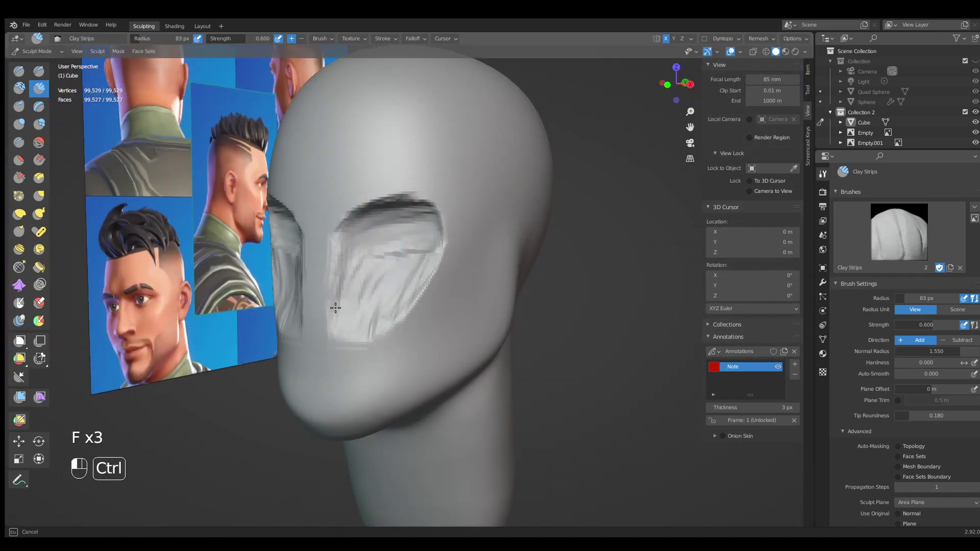
pyautogui.keyDown('ctrl'); pyautogui.moveTo(334, 250); pyautogui.dragTo(336, 301); pyautogui.keyUp('ctrl')
# Trace the forehead and nose profile on the side reference with the Annotate tool.
pyautogui.moveTo(352, 268)
pyautogui.mouseDown(button='middle')
pyautogui.moveTo(482, 270)
pyautogui.moveTo(428, 286)
pyautogui.moveTo(433, 298)
pyautogui.moveTo(438, 273)
pyautogui.moveTo(328, 302)
pyautogui.moveTo(433, 285)
pyautogui.moveTo(371, 269)
pyautogui.moveTo(435, 223)
pyautogui.moveTo(281, 237)
pyautogui.moveTo(355, 254)
pyautogui.moveTo(205, 214)
pyautogui.moveTo(596, 171)
pyautogui.mouseUp(button='middle')
pyautogui.press('KP_3')
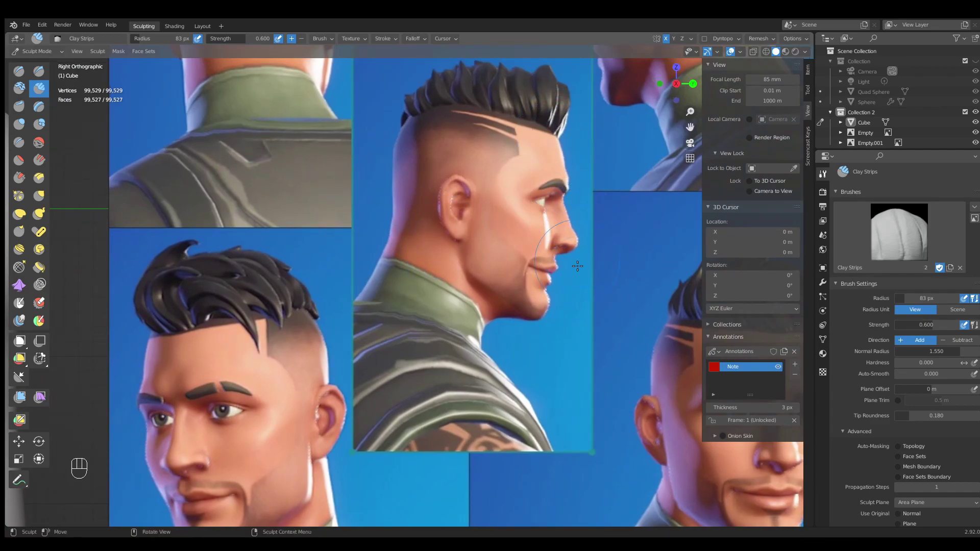
pyautogui.click(20, 481)
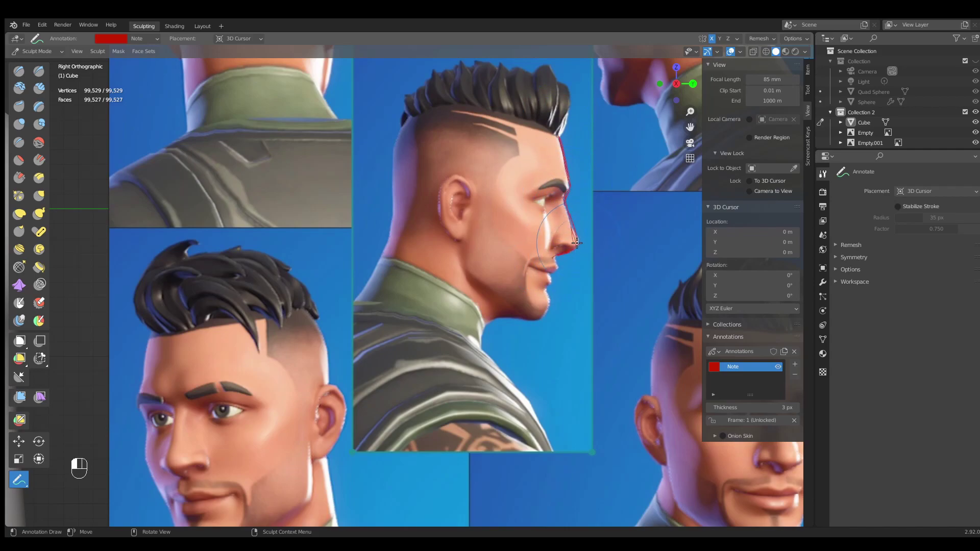
# Activate the Grab brush and adjust its radius to 113 px for shaping the face profile.
pyautogui.keyDown('shift'); pyautogui.moveTo(194, 326); pyautogui.dragTo(579, 266, button='middle'); pyautogui.keyUp('shift')
pyautogui.keyDown('shift'); pyautogui.moveTo(236, 283); pyautogui.dragTo(498, 294, button='middle'); pyautogui.keyUp('shift')
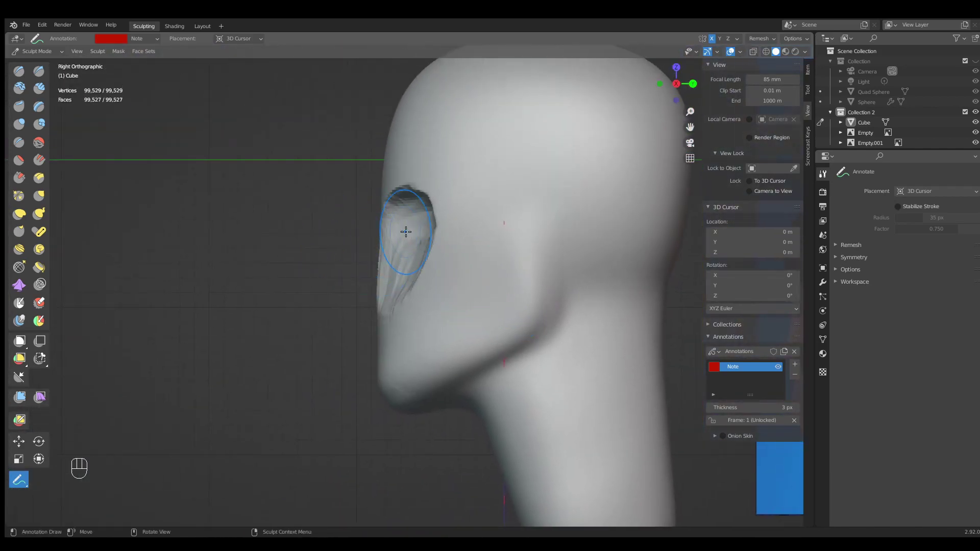
pyautogui.press('g')
pyautogui.press('f')
pyautogui.moveTo(393, 233); pyautogui.dragTo(395, 234)
pyautogui.moveTo(393, 242)
pyautogui.mouseDown(button='middle')
pyautogui.moveTo(426, 248)
pyautogui.moveTo(378, 255)
pyautogui.moveTo(455, 302)
pyautogui.mouseUp(button='middle')
pyautogui.press('g')
pyautogui.press('f')
pyautogui.click(386, 243)
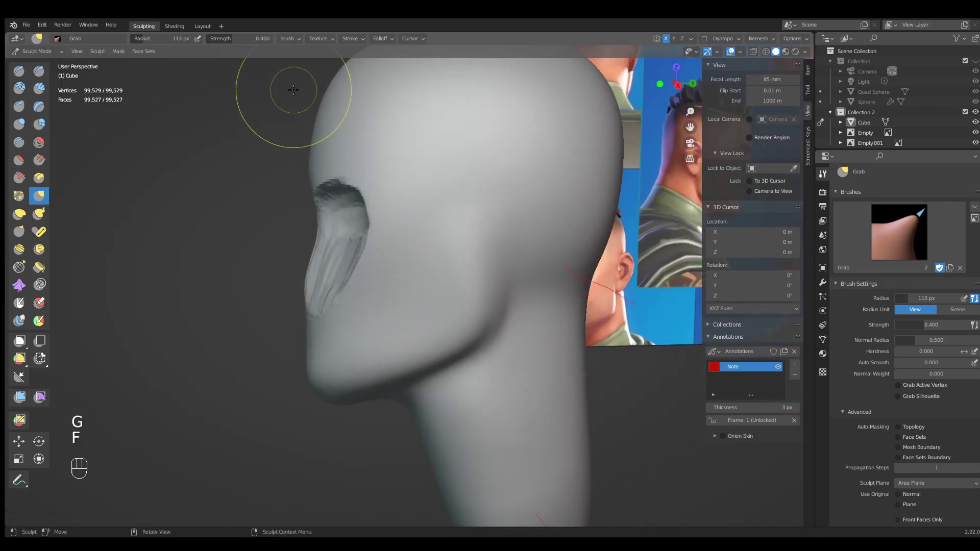
# Set the Annotate tool's stroke placement to Surface.
pyautogui.click(18, 482)
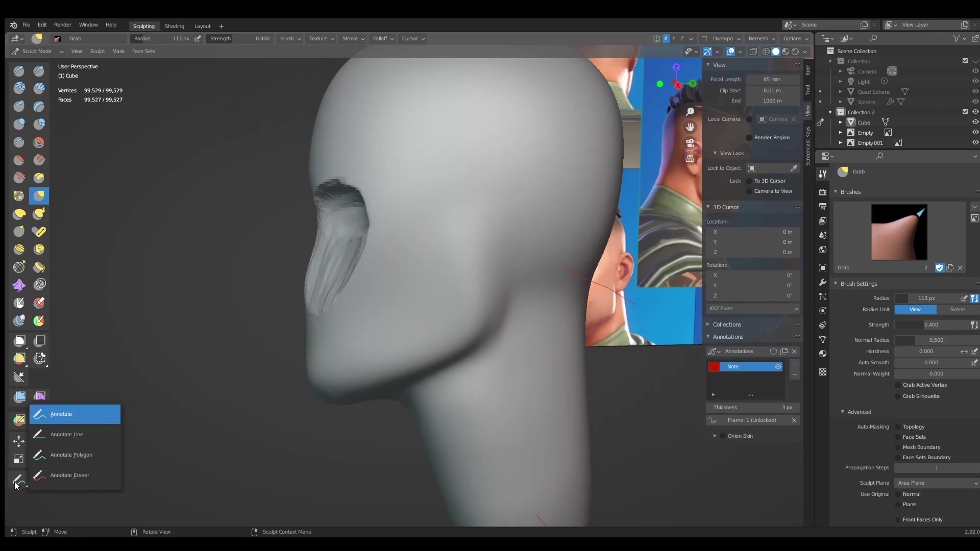
pyautogui.click(19, 480)
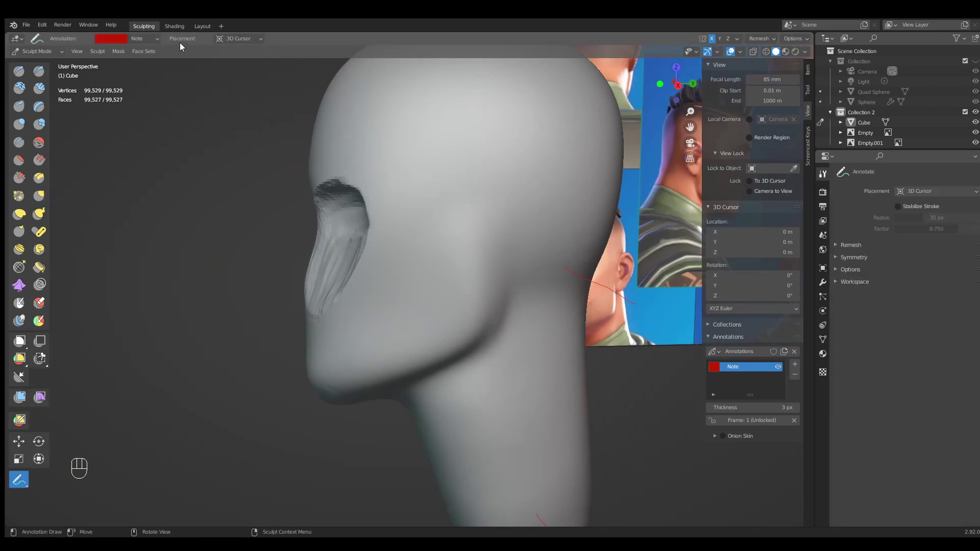
pyautogui.click(238, 39)
pyautogui.click(244, 74)
pyautogui.moveTo(266, 104)
pyautogui.mouseDown(button='middle')
pyautogui.moveTo(426, 275)
pyautogui.moveTo(455, 372)
pyautogui.moveTo(422, 313)
pyautogui.moveTo(534, 366)
pyautogui.mouseUp(button='middle')
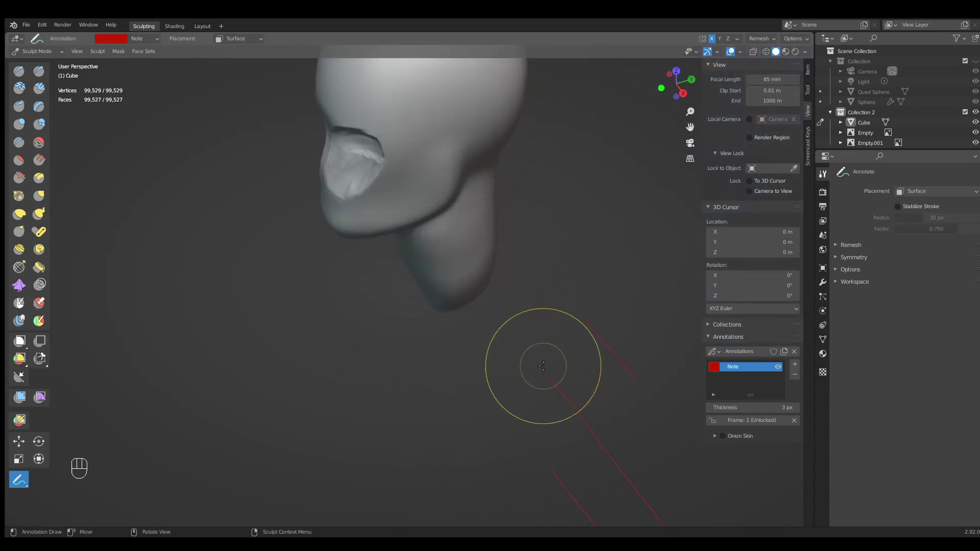
pyautogui.moveTo(562, 296); pyautogui.dragTo(501, 262, button='middle')
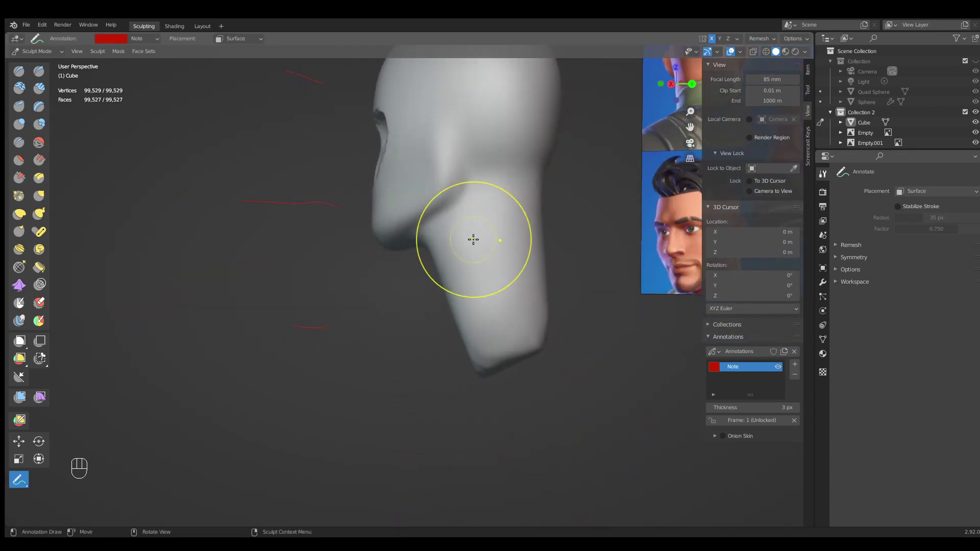
# Pull the nose tip forward out of the face in side view with the Grab brush.
pyautogui.press('KP_3')
pyautogui.moveTo(439, 358)
pyautogui.keyDown('shift'); pyautogui.mouseDown(button='middle')
pyautogui.moveTo(436, 286)
pyautogui.moveTo(396, 254)
pyautogui.mouseUp(button='middle'); pyautogui.keyUp('shift')
pyautogui.press('g')
pyautogui.press('f')
pyautogui.click(419, 257)
pyautogui.press('g')
pyautogui.press('f')
pyautogui.click(419, 292)
pyautogui.moveTo(398, 291); pyautogui.dragTo(357, 288)
# Refine the projection of the nose tip in side view, adjusting the Grab brush size to suit.
pyautogui.press('g')
pyautogui.press('f')
pyautogui.click(387, 295)
pyautogui.press('g')
pyautogui.press('f')
pyautogui.click(353, 293)
pyautogui.press('g')
pyautogui.press('f')
pyautogui.click(363, 298)
# Shape the nose bridge and its transition into the brow in side view with the Grab brush.
pyautogui.moveTo(398, 245); pyautogui.dragTo(395, 243)
pyautogui.scroll(-2, 396, 242)
pyautogui.keyDown('shift'); pyautogui.moveTo(397, 240); pyautogui.dragTo(407, 267, button='middle'); pyautogui.keyUp('shift')
pyautogui.press('g')
pyautogui.press('f')
pyautogui.click(398, 262)
pyautogui.moveTo(407, 262); pyautogui.dragTo(404, 251)
pyautogui.press('g')
pyautogui.press('f')
pyautogui.click(415, 250)
# Nudge the inner brow corners beside the nose bridge in front view with a Grab brush of about 134 px.
pyautogui.press('KP_1')
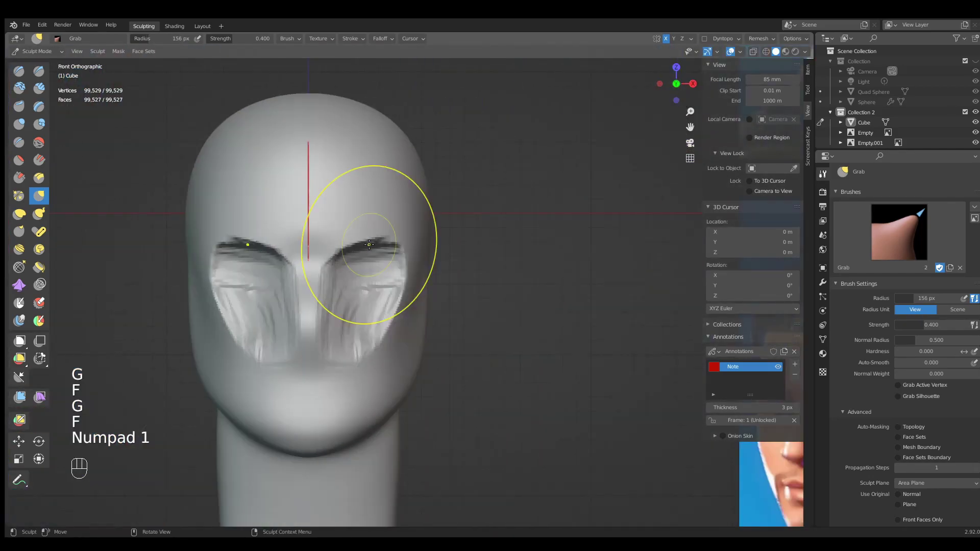
pyautogui.keyDown('ctrl'); pyautogui.moveTo(335, 225); pyautogui.dragTo(313, 258, button='middle'); pyautogui.keyUp('ctrl')
pyautogui.press('g')
pyautogui.press('f')
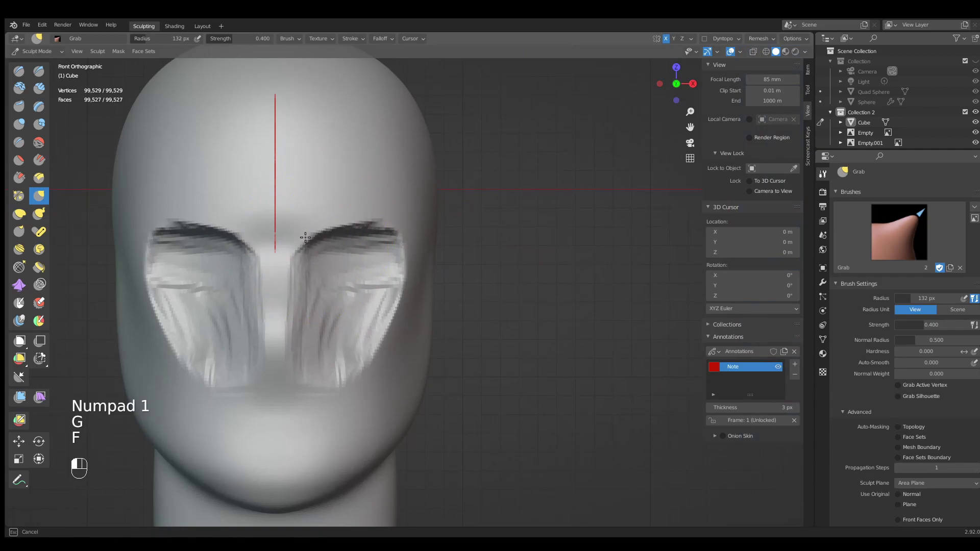
pyautogui.moveTo(306, 238); pyautogui.dragTo(303, 238)
pyautogui.keyDown('shift'); pyautogui.moveTo(300, 238); pyautogui.dragTo(394, 234, button='middle'); pyautogui.keyUp('shift')
pyautogui.press('g')
pyautogui.press('f')
pyautogui.click(395, 234)
pyautogui.moveTo(398, 231); pyautogui.dragTo(397, 230)
pyautogui.press('g')
pyautogui.press('f')
pyautogui.click(395, 235)
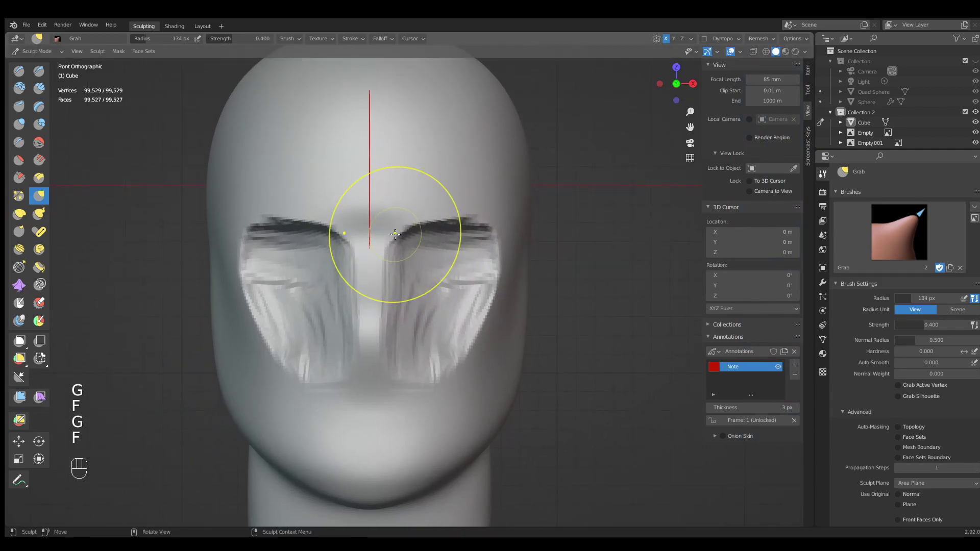
# Adjust the nose bridge profile in side view with the Grab brush at a radius of 157 px.
pyautogui.moveTo(466, 255); pyautogui.dragTo(347, 247, button='middle')
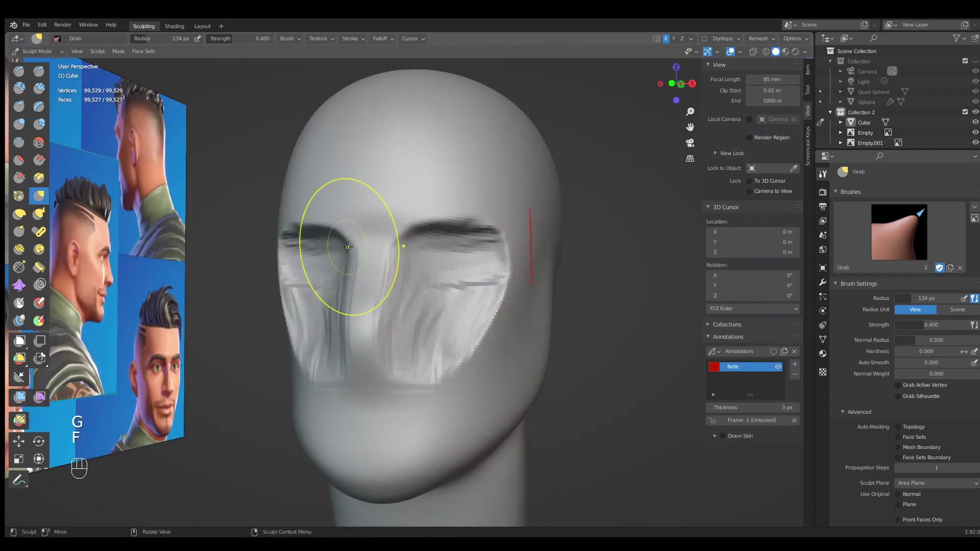
pyautogui.press('KP_3')
pyautogui.moveTo(430, 255)
pyautogui.keyDown('shift'); pyautogui.mouseDown(button='middle')
pyautogui.moveTo(354, 260)
pyautogui.moveTo(410, 248)
pyautogui.mouseUp(button='middle'); pyautogui.keyUp('shift')
pyautogui.press('g')
pyautogui.press('f')
pyautogui.click(337, 259)
pyautogui.press('g')
pyautogui.press('f')
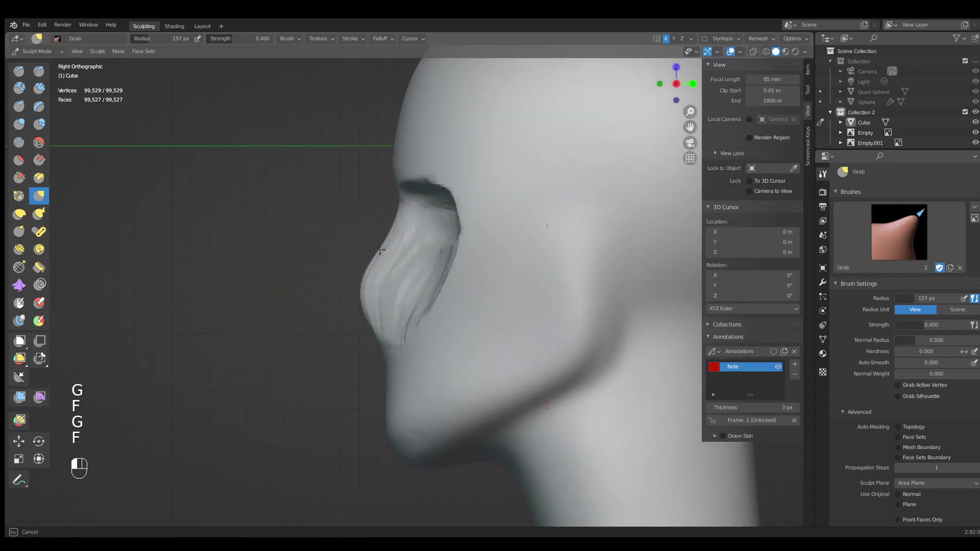
pyautogui.moveTo(361, 281); pyautogui.dragTo(361, 284)
# Reduce the Grab brush radius to 120 px and reshape the underside of the nose above the upper lip.
pyautogui.press('g')
pyautogui.press('f')
pyautogui.click(356, 316)
pyautogui.press('g')
pyautogui.press('f')
pyautogui.click(380, 334)
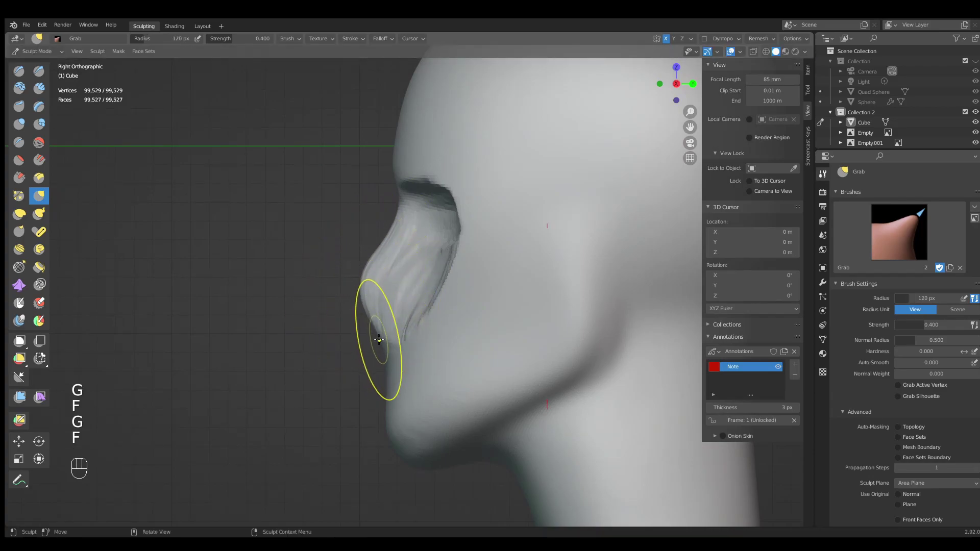
pyautogui.moveTo(382, 338); pyautogui.dragTo(353, 291)
# Refine the nose tip with the Grab brush at 103 px and smooth the carved eye sockets and nose.
pyautogui.press('g')
pyautogui.press('f')
pyautogui.moveTo(356, 293); pyautogui.dragTo(359, 274)
pyautogui.press('f')
pyautogui.click(356, 282)
pyautogui.moveTo(391, 291)
pyautogui.keyDown('shift'); pyautogui.mouseDown(button='middle')
pyautogui.moveTo(416, 398)
pyautogui.moveTo(403, 345)
pyautogui.mouseUp(button='middle'); pyautogui.keyUp('shift')
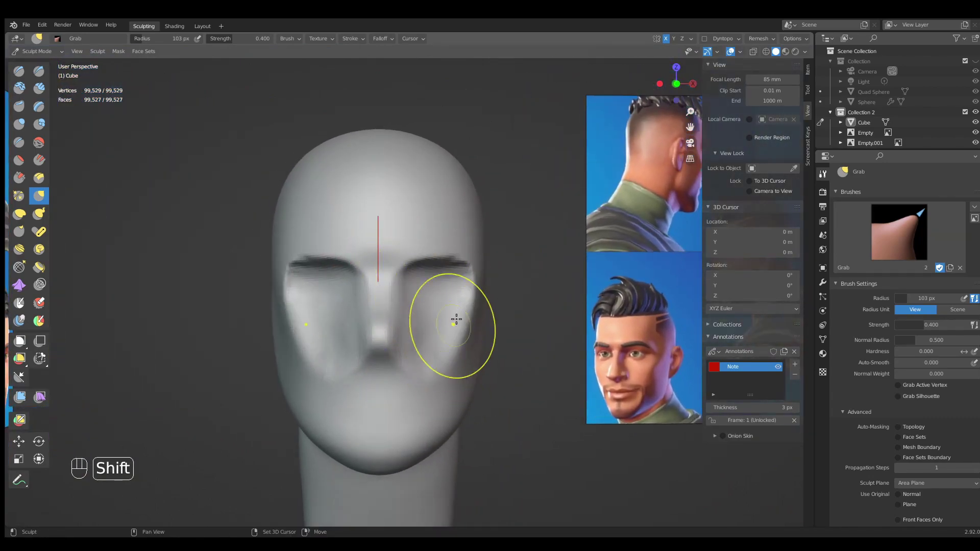
pyautogui.moveTo(449, 300); pyautogui.dragTo(463, 255, button='middle')
# Switch to Object Mode and add a UV sphere for the eyeball.
pyautogui.click(45, 51)
pyautogui.click(47, 51)
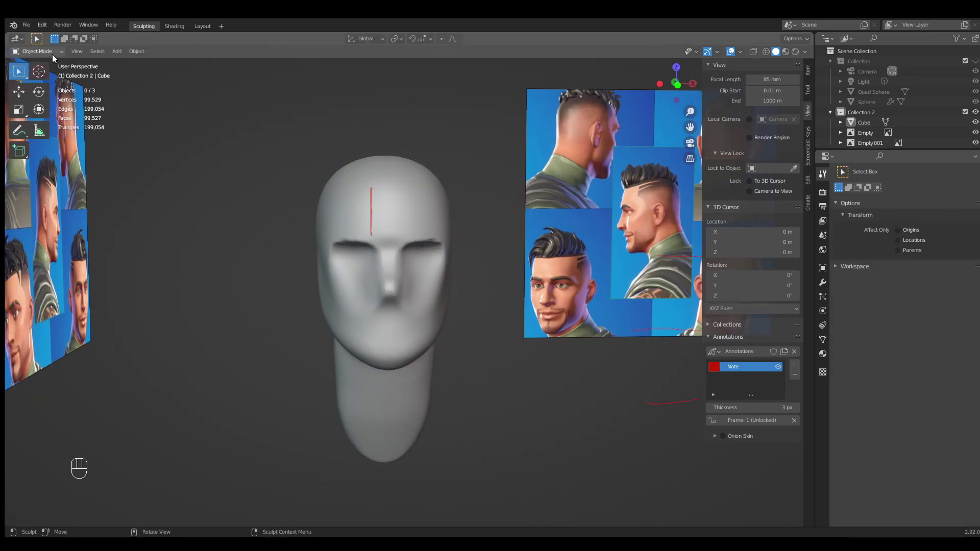
pyautogui.hotkey('shift', 'a')
pyautogui.moveTo(403, 125)
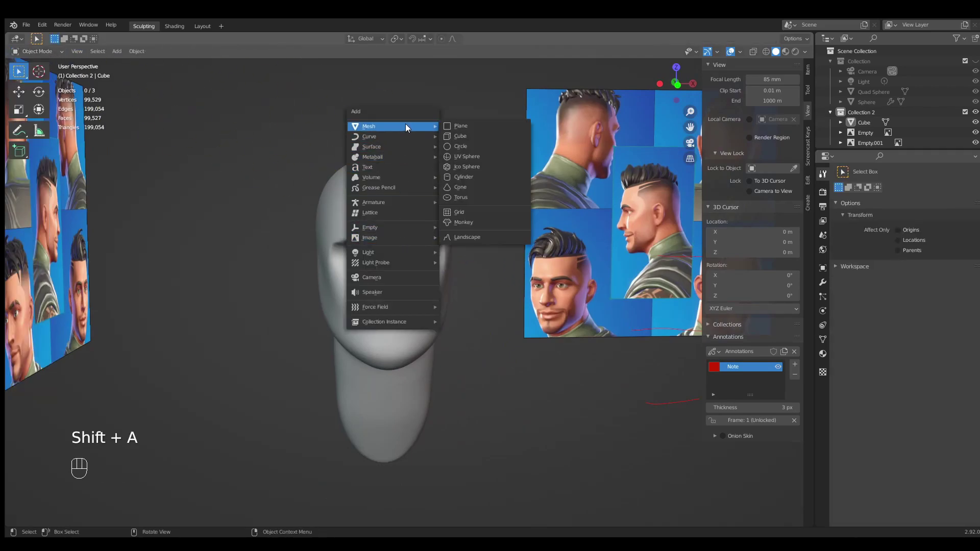
pyautogui.click(467, 156)
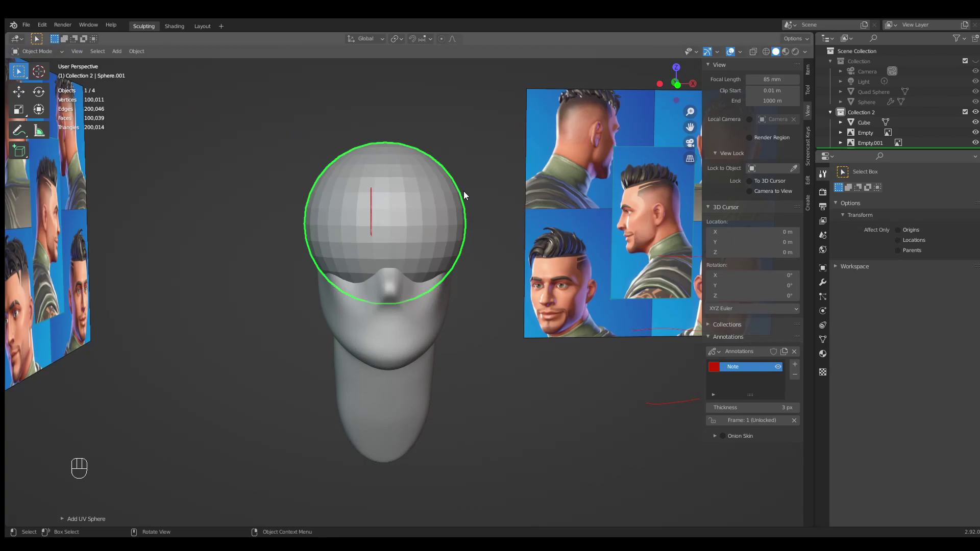
# Rotate the sphere's mesh 90 degrees around the X axis in Edit Mode.
pyautogui.press('Tab')
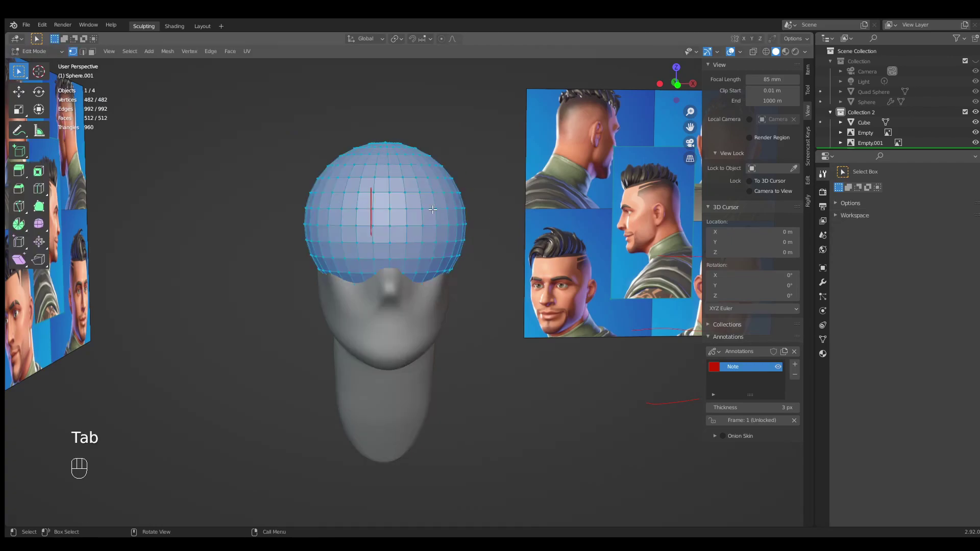
pyautogui.press('r')
pyautogui.write('x')
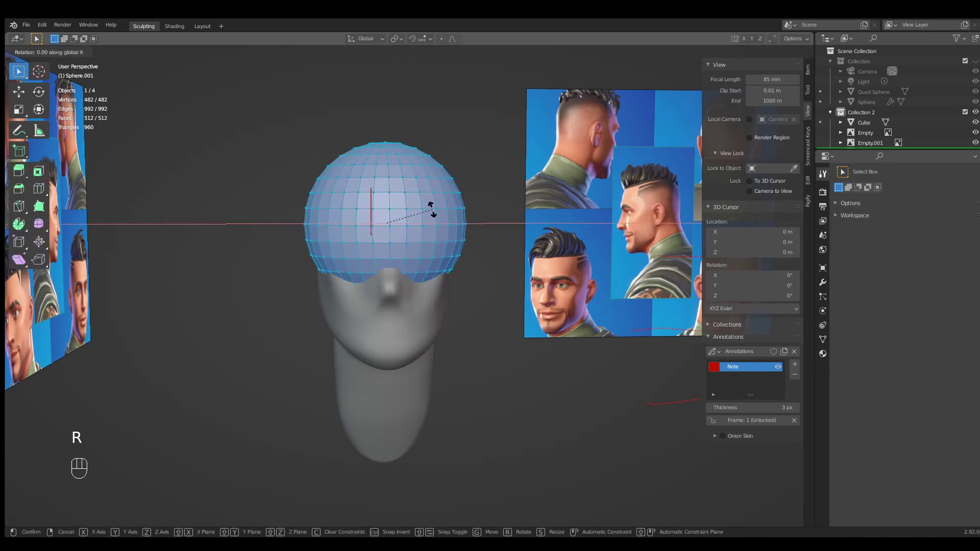
pyautogui.write('90')
pyautogui.press('Return')
# Scale the sphere down to eyeball size and move it over one eye socket in front view.
pyautogui.press('KP_1')
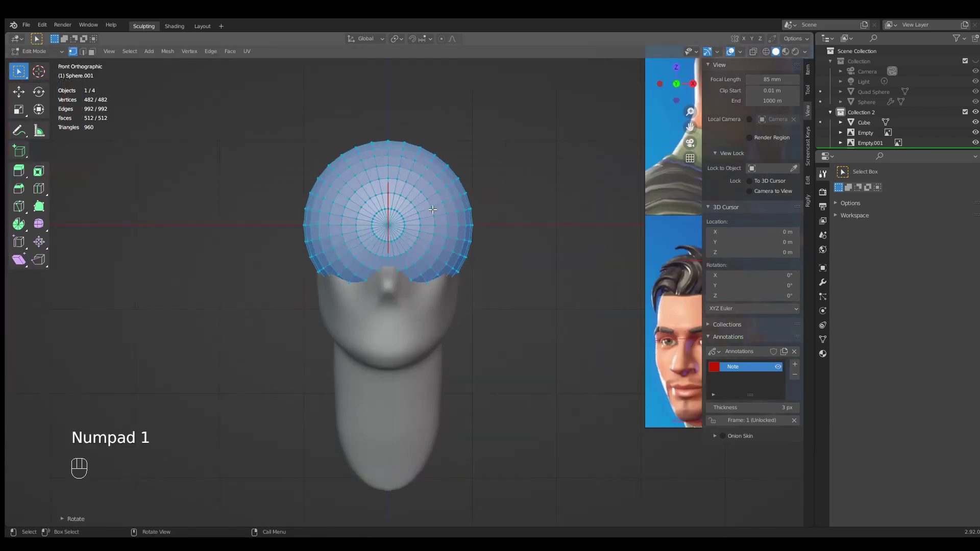
pyautogui.press('s')
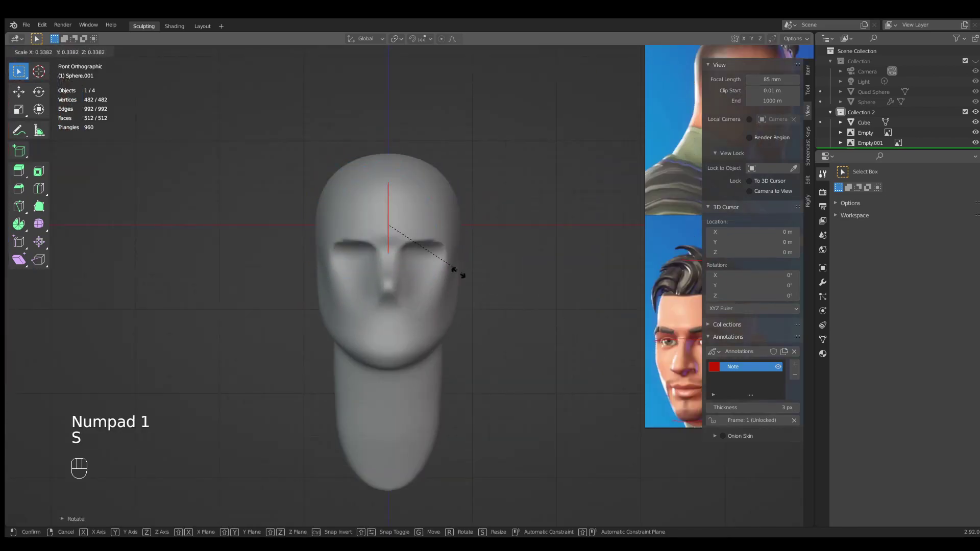
pyautogui.click(460, 271)
pyautogui.press('g')
pyautogui.click(569, 293)
pyautogui.scroll(1, 569, 293)
pyautogui.press('s')
pyautogui.click(565, 271)
# Move the sphere to the front of the face in top view and seat it inside the eye socket in side view.
pyautogui.press('KP_7')
pyautogui.press('KP_7')
pyautogui.press('KP_7')
pyautogui.press('g')
pyautogui.click(494, 416)
pyautogui.press('KP_3')
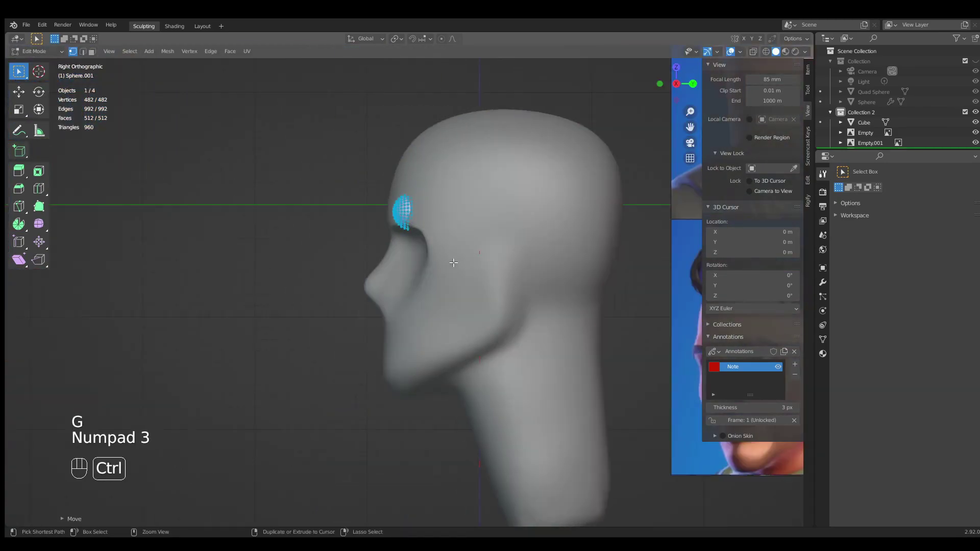
pyautogui.keyDown('ctrl'); pyautogui.moveTo(448, 318); pyautogui.dragTo(475, 234, button='middle'); pyautogui.keyUp('ctrl')
pyautogui.press('g')
pyautogui.click(504, 342)
pyautogui.press('KP_1')
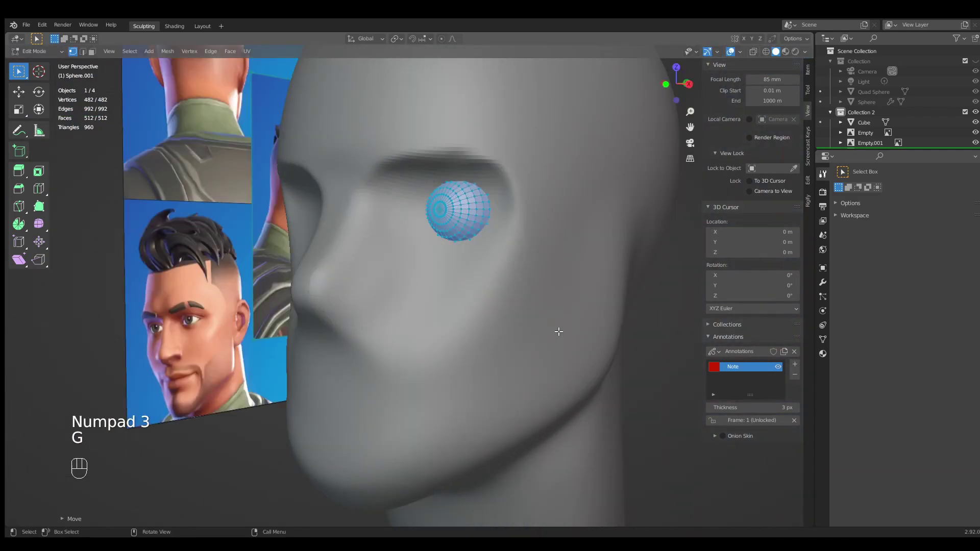
# Move the eyeball sphere slightly closer to the nose in front view.
pyautogui.keyDown('ctrl'); pyautogui.moveTo(569, 82); pyautogui.dragTo(519, 343, button='middle'); pyautogui.keyUp('ctrl')
pyautogui.press('n')
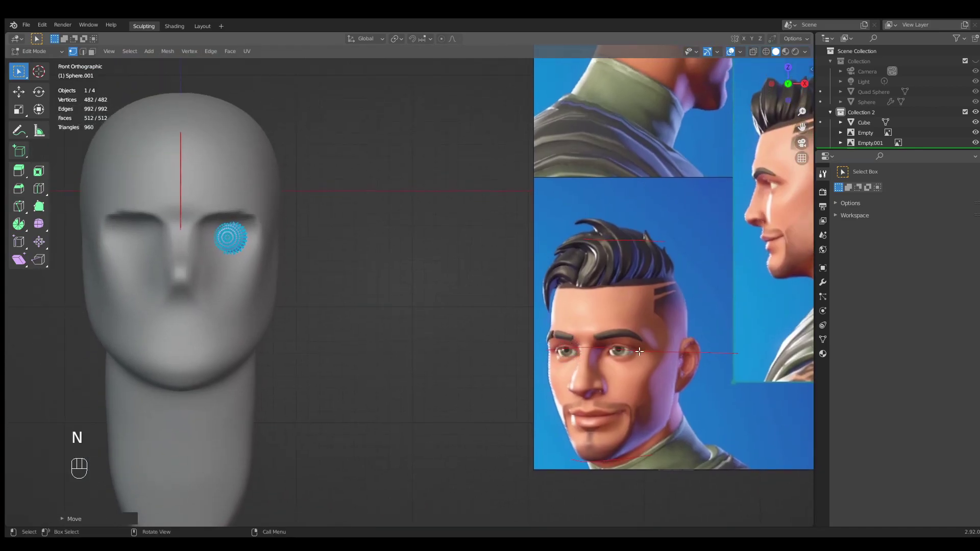
pyautogui.keyDown('shift'); pyautogui.moveTo(331, 289); pyautogui.dragTo(510, 313, button='middle'); pyautogui.keyUp('shift')
pyautogui.keyDown('ctrl'); pyautogui.moveTo(482, 368); pyautogui.dragTo(541, 311, button='middle'); pyautogui.keyUp('ctrl')
pyautogui.press('g')
pyautogui.click(595, 337)
# Add a Mirror modifier on the X axis to the eyeball to create the opposite eye.
pyautogui.click(822, 282)
pyautogui.click(868, 190)
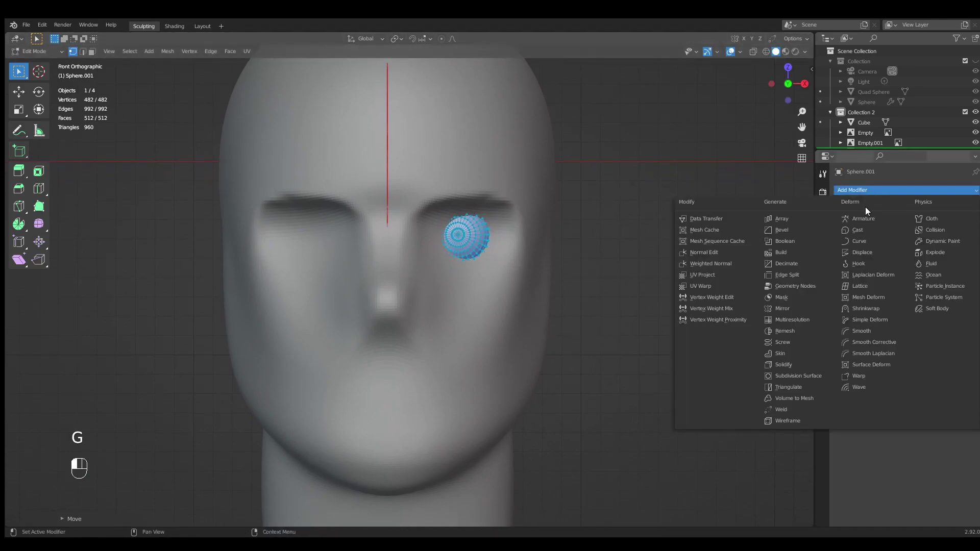
pyautogui.click(789, 308)
pyautogui.keyDown('shift'); pyautogui.moveTo(582, 310); pyautogui.dragTo(661, 334, button='middle'); pyautogui.keyUp('shift')
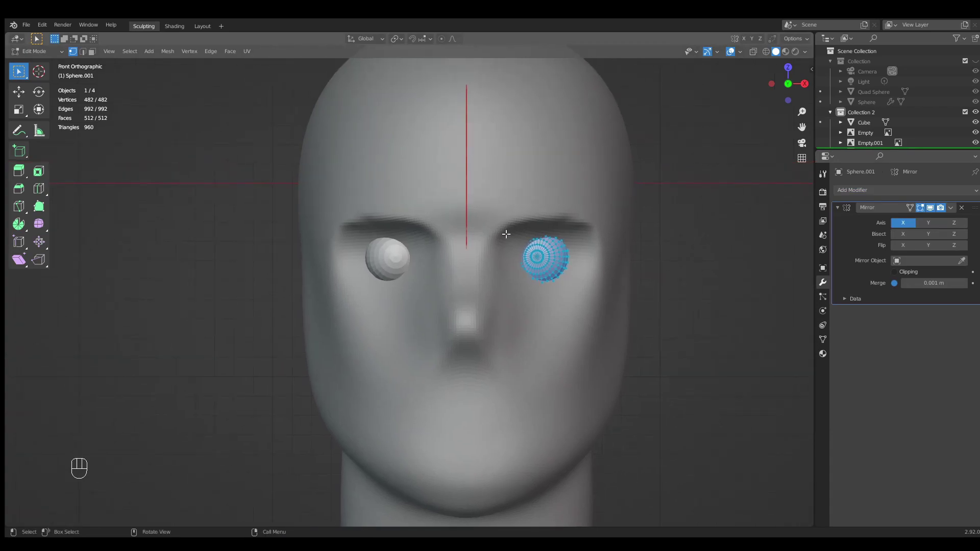
# Move the eyeball slightly forward in its socket in side view, comparing its position with the profile references.
pyautogui.press('KP_3')
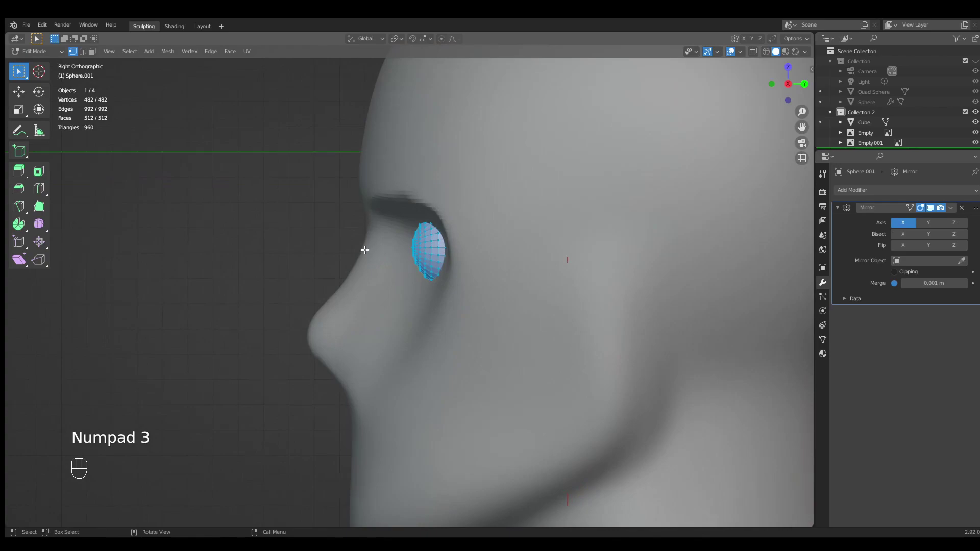
pyautogui.press('g')
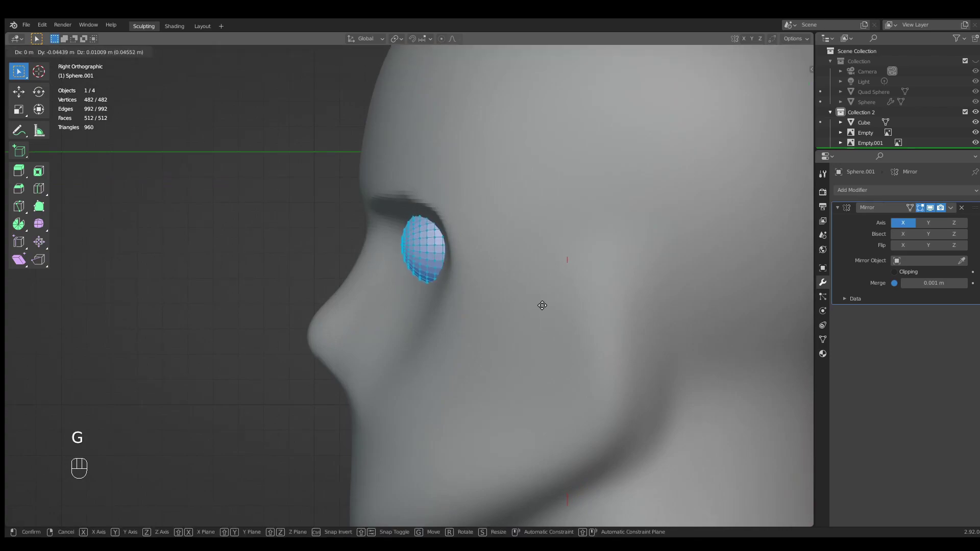
pyautogui.click(543, 306)
pyautogui.press('g')
pyautogui.click(544, 303)
pyautogui.keyDown('ctrl'); pyautogui.moveTo(535, 271); pyautogui.dragTo(514, 383, button='middle'); pyautogui.keyUp('ctrl')
pyautogui.keyDown('shift'); pyautogui.moveTo(560, 310); pyautogui.dragTo(610, 248, button='middle'); pyautogui.keyUp('shift')
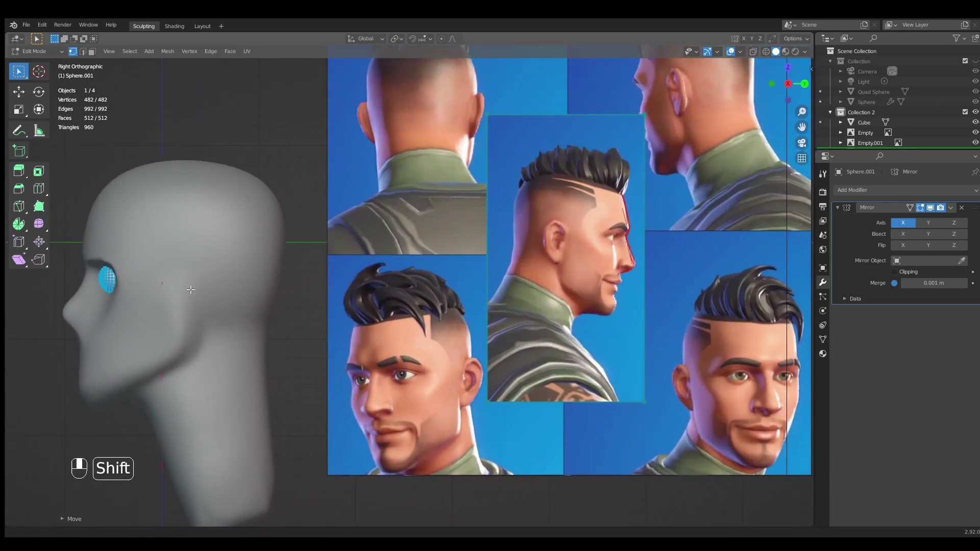
pyautogui.keyDown('shift'); pyautogui.moveTo(192, 290); pyautogui.dragTo(276, 263, button='middle'); pyautogui.keyUp('shift')
pyautogui.scroll(4, 278, 264)
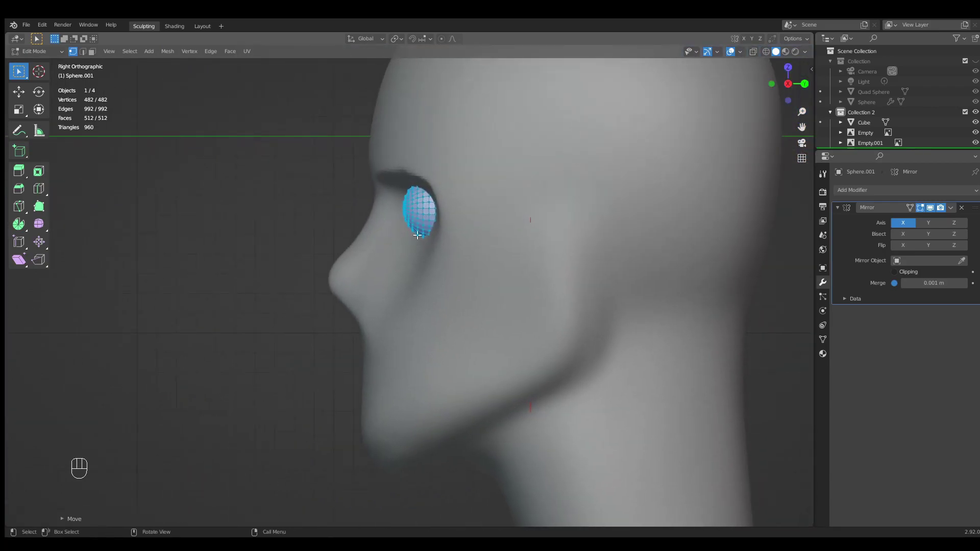
pyautogui.keyDown('shift'); pyautogui.moveTo(418, 235); pyautogui.dragTo(459, 248, button='middle'); pyautogui.keyUp('shift')
# Duplicate the eyeball in front-view wireframe and place the copy midway between the eyes to check their spacing.
pyautogui.press('KP_1')
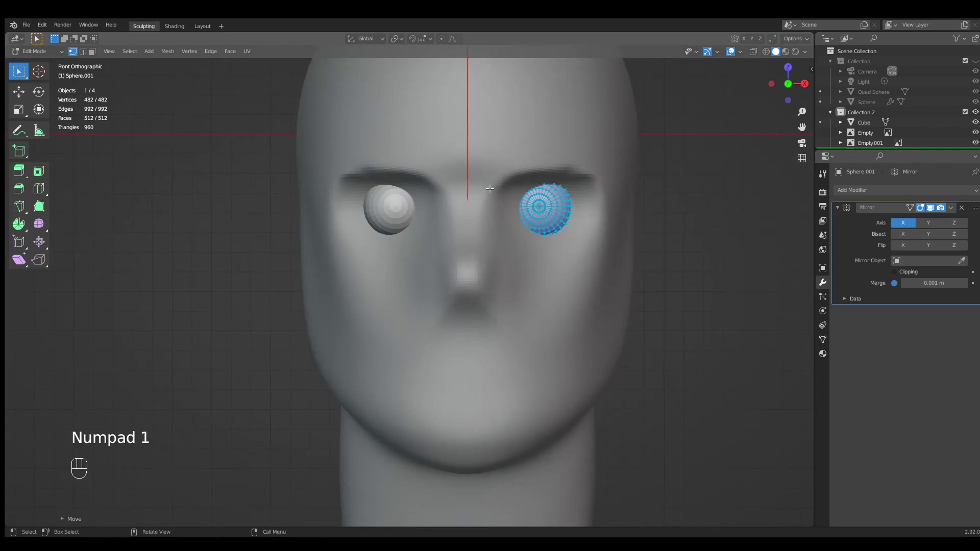
pyautogui.scroll(1, 460, 236)
pyautogui.scroll(-3, 460, 237)
pyautogui.scroll(3, 459, 237)
pyautogui.press('z')
pyautogui.click(465, 242)
pyautogui.keyDown('shift'); pyautogui.moveTo(480, 253); pyautogui.dragTo(466, 297, button='middle'); pyautogui.keyUp('shift')
pyautogui.scroll(1, 483, 280)
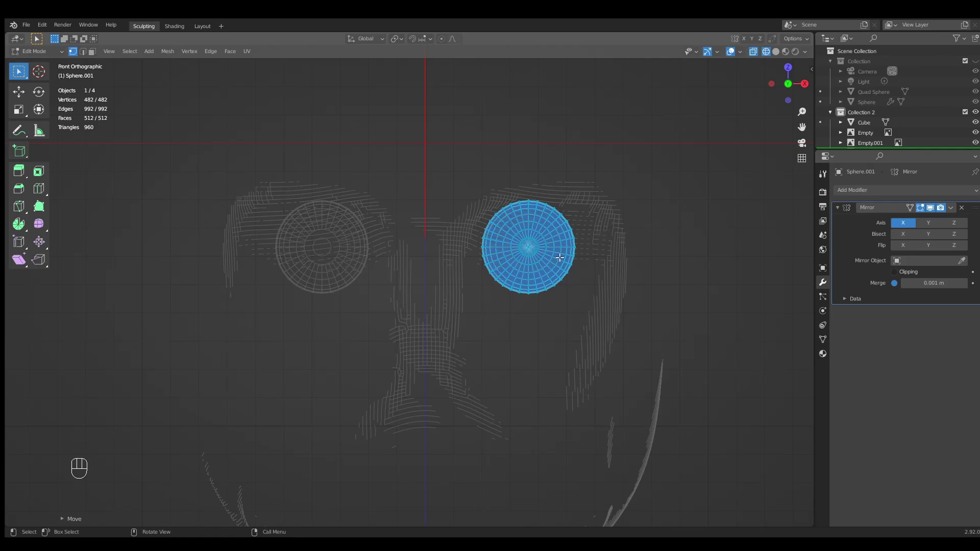
pyautogui.hotkey('shift', 'd')
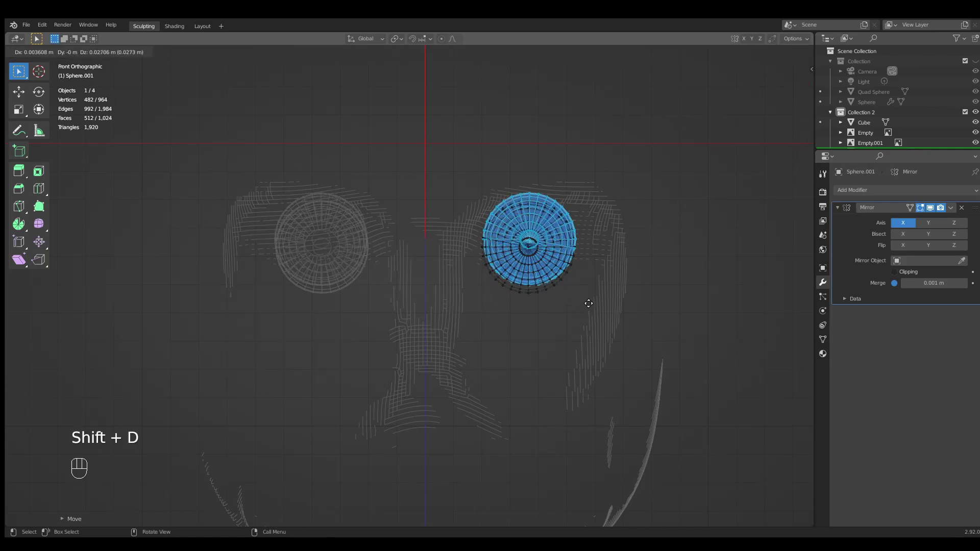
pyautogui.press('g')
pyautogui.click(484, 302)
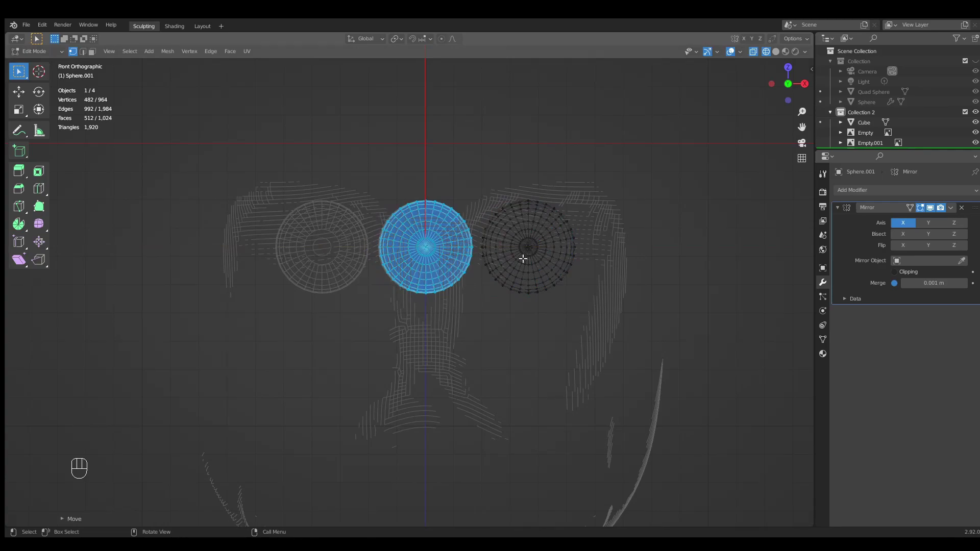
# Return to solid shading and delete the duplicate eyeball between the eyes.
pyautogui.press('z')
pyautogui.click(592, 262)
pyautogui.keyDown('ctrl'); pyautogui.moveTo(575, 258); pyautogui.dragTo(411, 267, button='middle'); pyautogui.keyUp('ctrl')
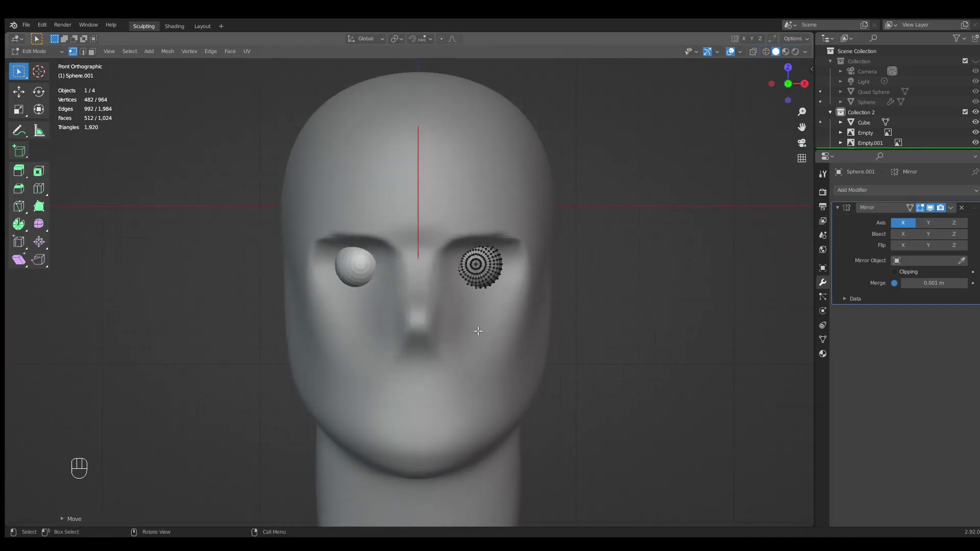
pyautogui.keyDown('ctrl'); pyautogui.moveTo(522, 305); pyautogui.dragTo(521, 283, button='middle'); pyautogui.keyUp('ctrl')
pyautogui.press('x')
pyautogui.click(512, 289)
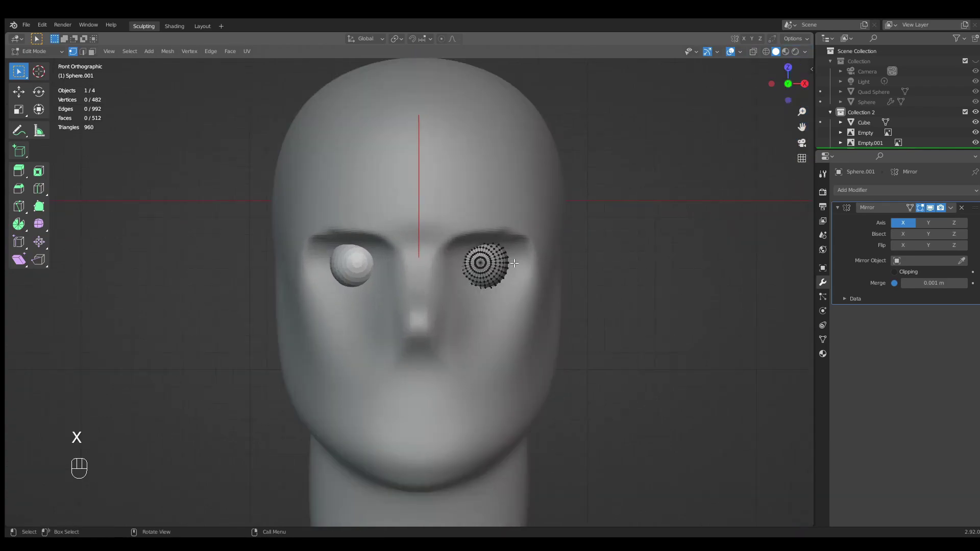
# Return to Object Mode, switch the head mesh to Sculpt Mode and save the file.
pyautogui.scroll(-2, 460, 295)
pyautogui.moveTo(486, 299)
pyautogui.mouseDown(button='middle')
pyautogui.moveTo(471, 350)
pyautogui.moveTo(421, 322)
pyautogui.moveTo(514, 327)
pyautogui.moveTo(479, 308)
pyautogui.mouseUp(button='middle')
pyautogui.press('Tab')
pyautogui.hotkey('alt', 'a')
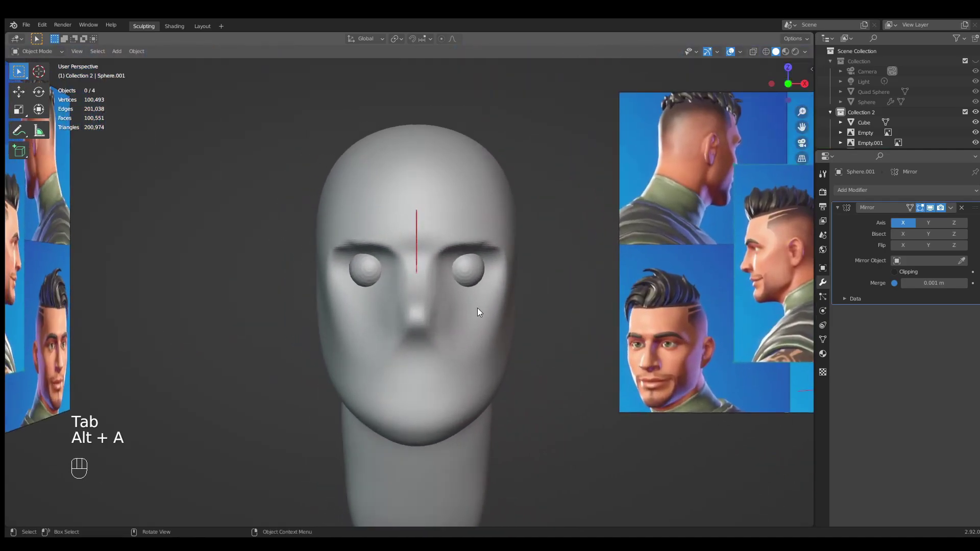
pyautogui.click(413, 309)
pyautogui.press('KP_1')
pyautogui.hotkey('alt', 'a')
pyautogui.click(319, 256)
pyautogui.click(58, 51)
pyautogui.click(47, 85)
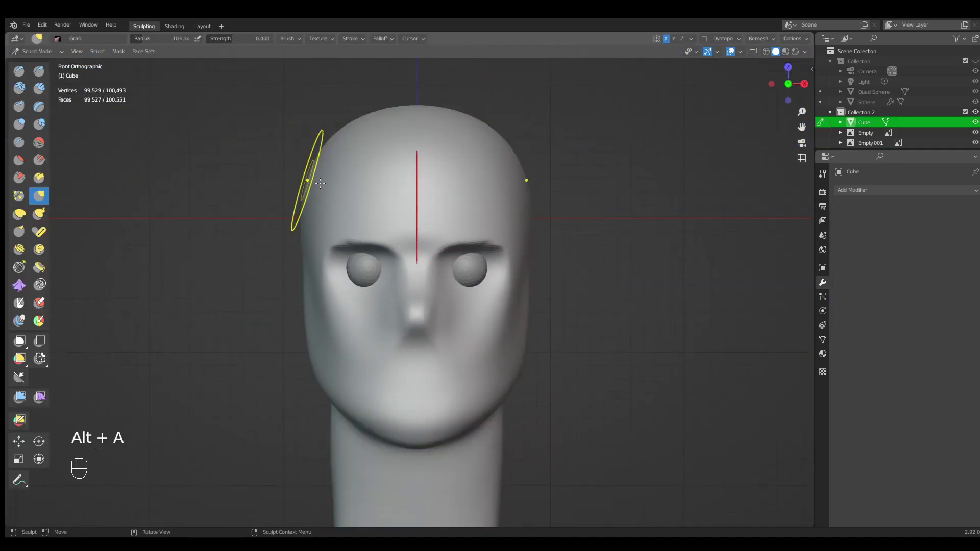
pyautogui.keyDown('shift'); pyautogui.moveTo(269, 171); pyautogui.dragTo(257, 140, button='middle'); pyautogui.keyUp('shift')
pyautogui.hotkey('ctrl', 's')
# Reshape the jawline and the sides of the face in front view with the Grab brush, adjusting its radius between strokes.
pyautogui.keyDown('shift'); pyautogui.moveTo(492, 251); pyautogui.dragTo(502, 219, button='middle'); pyautogui.keyUp('shift')
pyautogui.press('g')
pyautogui.press('f')
pyautogui.click(495, 332)
pyautogui.press('g')
pyautogui.press('f')
pyautogui.click(475, 350)
pyautogui.moveTo(474, 350); pyautogui.dragTo(483, 343)
pyautogui.moveTo(491, 338)
pyautogui.mouseDown()
pyautogui.moveTo(463, 353)
pyautogui.moveTo(448, 344)
pyautogui.moveTo(455, 320)
pyautogui.mouseUp()
pyautogui.press('g')
pyautogui.press('f')
pyautogui.click(460, 356)
pyautogui.moveTo(454, 320)
pyautogui.keyDown('ctrl'); pyautogui.mouseDown(button='middle')
pyautogui.moveTo(495, 302)
pyautogui.moveTo(516, 254)
pyautogui.mouseUp(button='middle'); pyautogui.keyUp('ctrl')
pyautogui.moveTo(532, 230); pyautogui.dragTo(519, 223)
pyautogui.press('g')
pyautogui.press('f')
pyautogui.click(530, 224)
# Draw annotation curves around the eye socket and along the nose bridge on the three-quarter reference face.
pyautogui.moveTo(521, 233)
pyautogui.keyDown('shift'); pyautogui.mouseDown(button='middle')
pyautogui.moveTo(470, 235)
pyautogui.moveTo(725, 230)
pyautogui.moveTo(488, 225)
pyautogui.mouseUp(button='middle'); pyautogui.keyUp('shift')
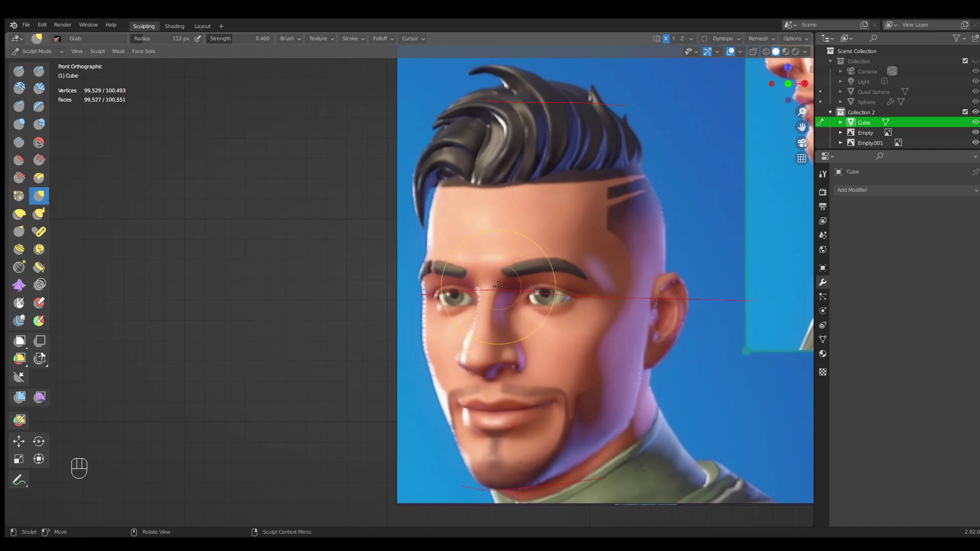
pyautogui.click(19, 479)
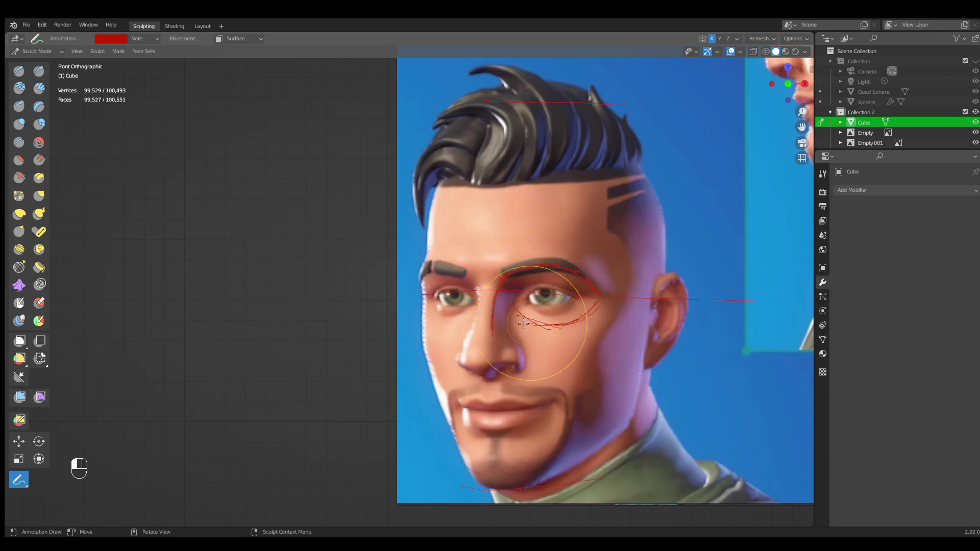
pyautogui.keyDown('ctrl'); pyautogui.moveTo(587, 320); pyautogui.dragTo(510, 434, button='middle'); pyautogui.keyUp('ctrl')
# Nudge the brow and upper eye sockets into shape with small Grab brush strokes in front view.
pyautogui.keyDown('shift'); pyautogui.moveTo(444, 332); pyautogui.dragTo(755, 382, button='middle'); pyautogui.keyUp('shift')
pyautogui.moveTo(489, 348)
pyautogui.keyDown('ctrl'); pyautogui.mouseDown(button='middle')
pyautogui.moveTo(465, 279)
pyautogui.moveTo(495, 374)
pyautogui.mouseUp(button='middle'); pyautogui.keyUp('ctrl')
pyautogui.press('g')
pyautogui.press('f')
pyautogui.click(462, 271)
pyautogui.moveTo(463, 272); pyautogui.dragTo(463, 267)
pyautogui.press('g')
pyautogui.press('f')
pyautogui.click(468, 276)
pyautogui.keyDown('shift'); pyautogui.moveTo(475, 295); pyautogui.dragTo(473, 271, button='middle'); pyautogui.keyUp('shift')
pyautogui.press('g')
pyautogui.press('f')
pyautogui.click(502, 278)
pyautogui.keyDown('shift'); pyautogui.scroll(1, 525, 265); pyautogui.keyUp('shift')
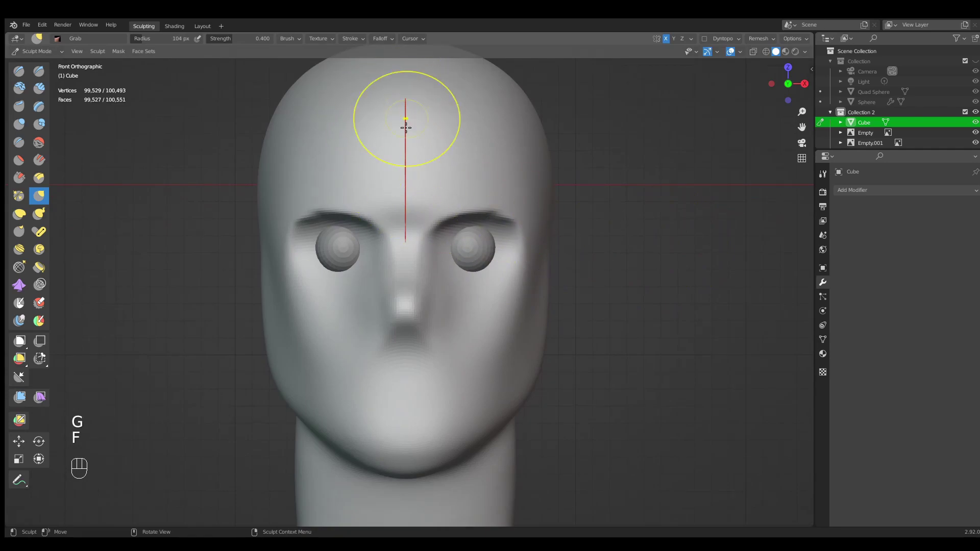
# Hide the annotations and smooth the outer edges of the eye sockets.
pyautogui.press('n')
pyautogui.press('n')
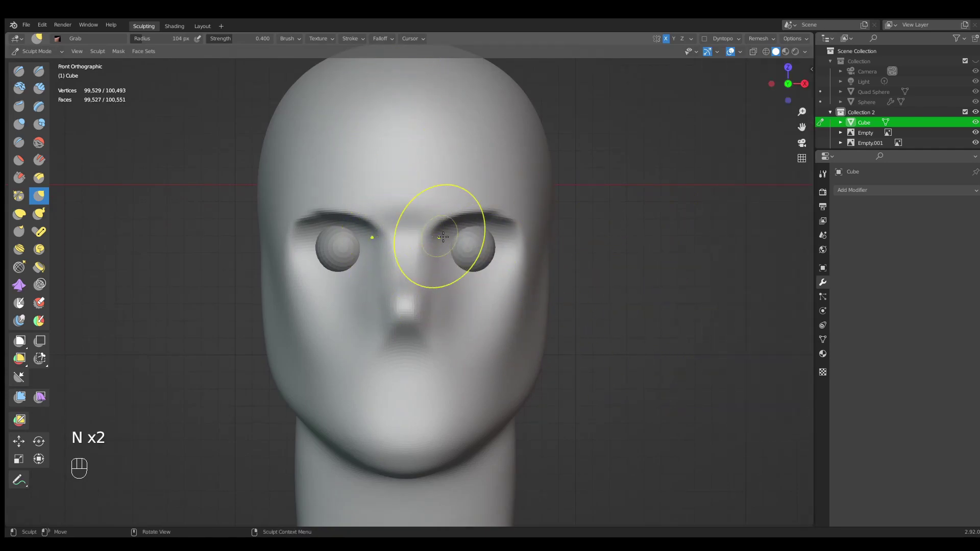
pyautogui.scroll(1, 455, 235)
pyautogui.keyDown('shift'); pyautogui.moveTo(529, 216); pyautogui.dragTo(559, 233); pyautogui.keyUp('shift')
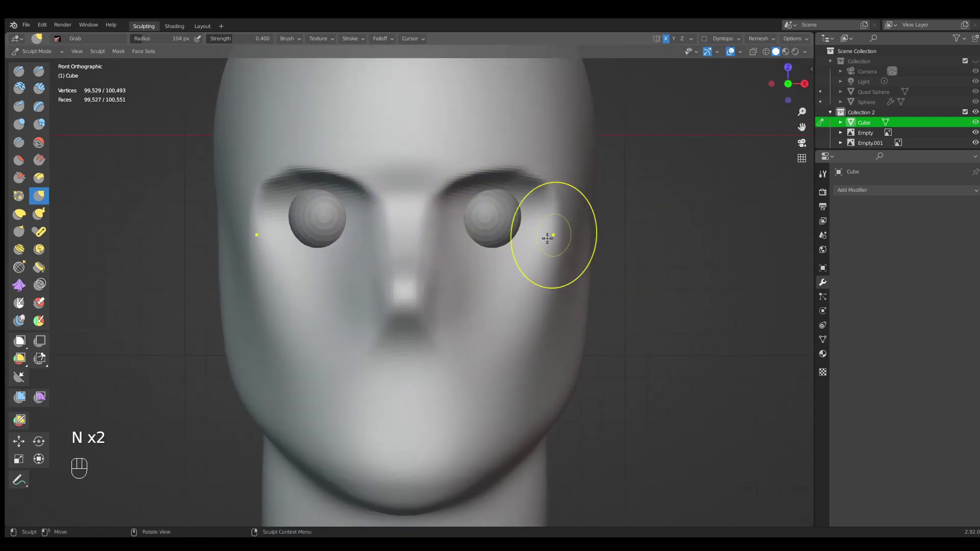
pyautogui.keyDown('shift'); pyautogui.moveTo(484, 212); pyautogui.dragTo(479, 238, button='middle'); pyautogui.keyUp('shift')
# Carve the inner eye corners with the Draw Sharp brush at an 88 px radius.
pyautogui.press('q')
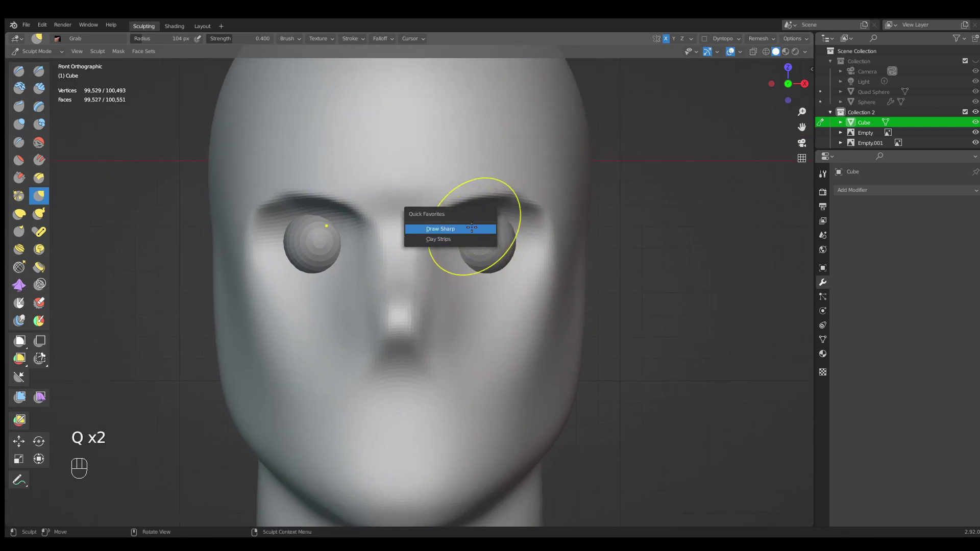
pyautogui.click(474, 228)
pyautogui.scroll(1, 474, 227)
pyautogui.press('f')
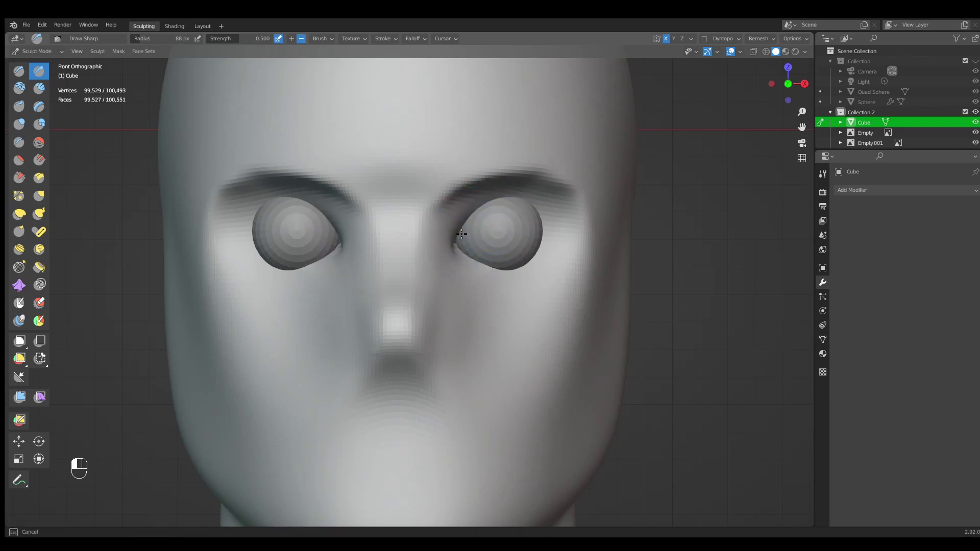
# Pull the inner eye corners toward the nose and narrow the nose bridge with the Grab brush.
pyautogui.moveTo(457, 241)
pyautogui.mouseDown(button='middle')
pyautogui.moveTo(388, 276)
pyautogui.moveTo(476, 245)
pyautogui.moveTo(454, 243)
pyautogui.mouseUp(button='middle')
pyautogui.press('g')
pyautogui.press('f')
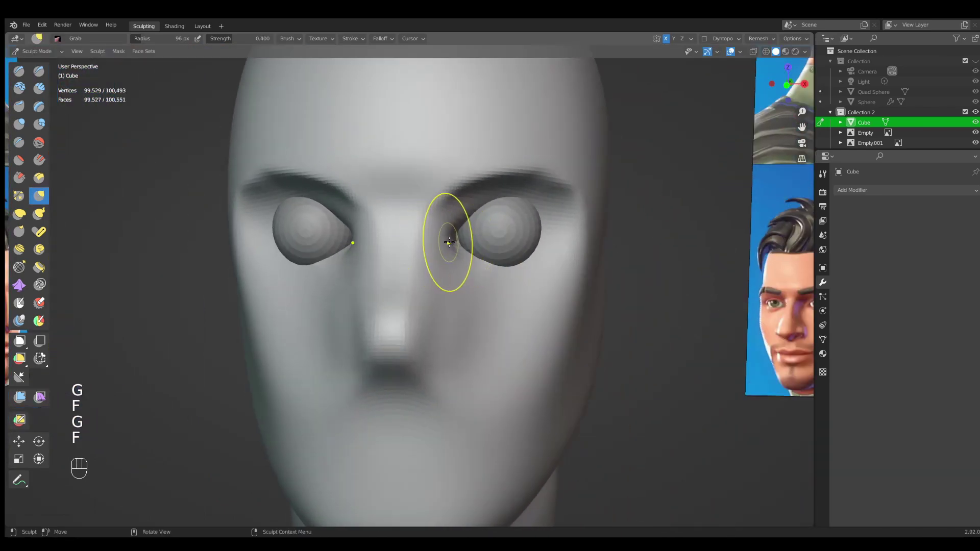
pyautogui.moveTo(438, 239); pyautogui.dragTo(434, 239)
pyautogui.moveTo(434, 239)
pyautogui.mouseDown(button='middle')
pyautogui.moveTo(449, 238)
pyautogui.moveTo(426, 258)
pyautogui.moveTo(451, 309)
pyautogui.moveTo(460, 300)
pyautogui.moveTo(448, 271)
pyautogui.moveTo(419, 242)
pyautogui.moveTo(432, 263)
pyautogui.mouseUp(button='middle')
pyautogui.press('g')
pyautogui.press('f')
pyautogui.click(445, 237)
pyautogui.press('g')
pyautogui.press('g')
pyautogui.press('f')
pyautogui.click(420, 241)
pyautogui.press('g')
pyautogui.press('f')
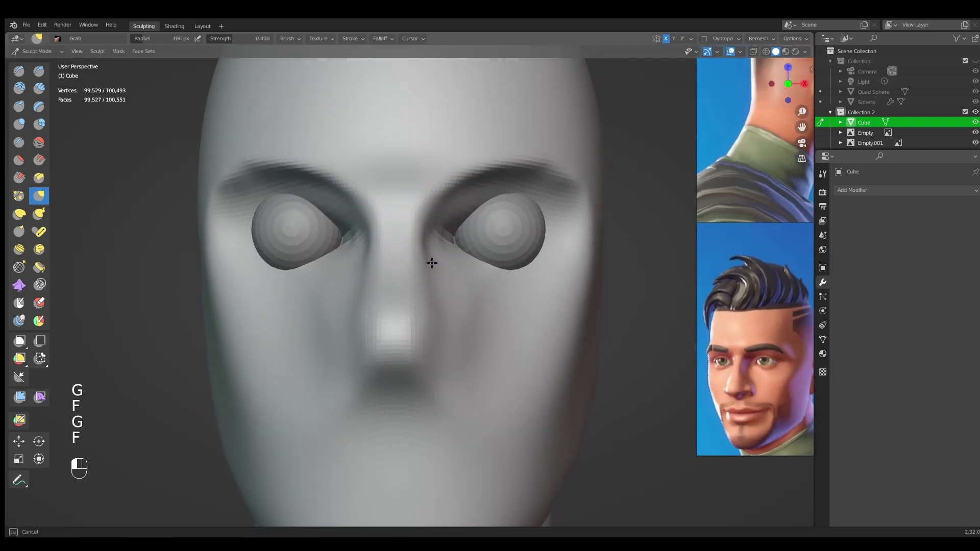
# Push the sides of the head inward in front view with the Grab brush at a 172 px radius.
pyautogui.moveTo(478, 305); pyautogui.dragTo(448, 315, button='middle')
pyautogui.moveTo(462, 305)
pyautogui.keyDown('ctrl'); pyautogui.mouseDown(button='middle')
pyautogui.moveTo(475, 338)
pyautogui.moveTo(455, 320)
pyautogui.mouseUp(button='middle'); pyautogui.keyUp('ctrl')
pyautogui.press('KP_1')
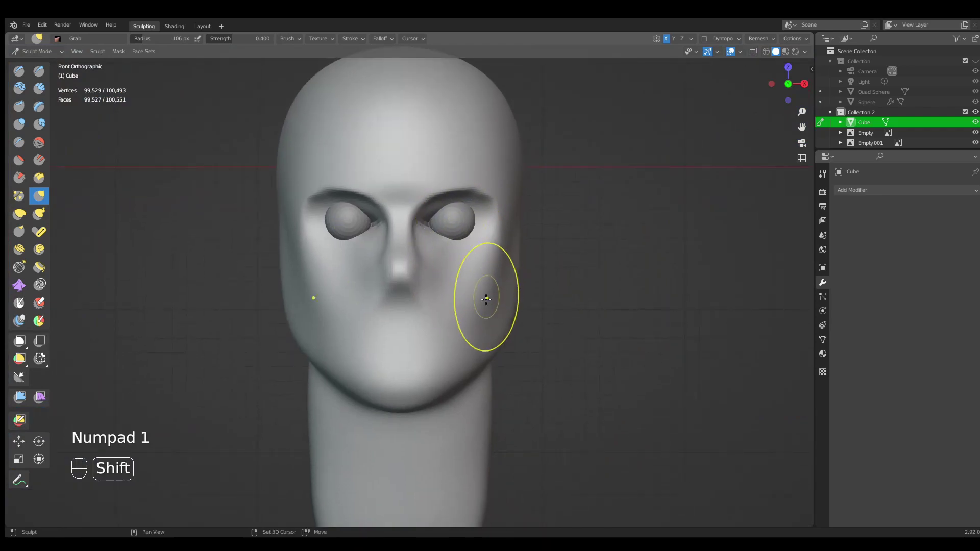
pyautogui.press('g')
pyautogui.press('f')
pyautogui.click(532, 308)
pyautogui.keyDown('shift'); pyautogui.moveTo(531, 308); pyautogui.dragTo(525, 298, button='middle'); pyautogui.keyUp('shift')
pyautogui.keyDown('ctrl'); pyautogui.moveTo(525, 285); pyautogui.dragTo(532, 319, button='middle'); pyautogui.keyUp('ctrl')
# Show the annotations and trace the face's side plane from jaw to temple on the three-quarter reference.
pyautogui.moveTo(533, 305)
pyautogui.keyDown('shift'); pyautogui.mouseDown(button='middle')
pyautogui.moveTo(400, 308)
pyautogui.moveTo(400, 317)
pyautogui.moveTo(304, 340)
pyautogui.moveTo(326, 383)
pyautogui.mouseUp(button='middle'); pyautogui.keyUp('shift')
pyautogui.keyDown('shift'); pyautogui.moveTo(390, 335); pyautogui.dragTo(444, 303, button='middle'); pyautogui.keyUp('shift')
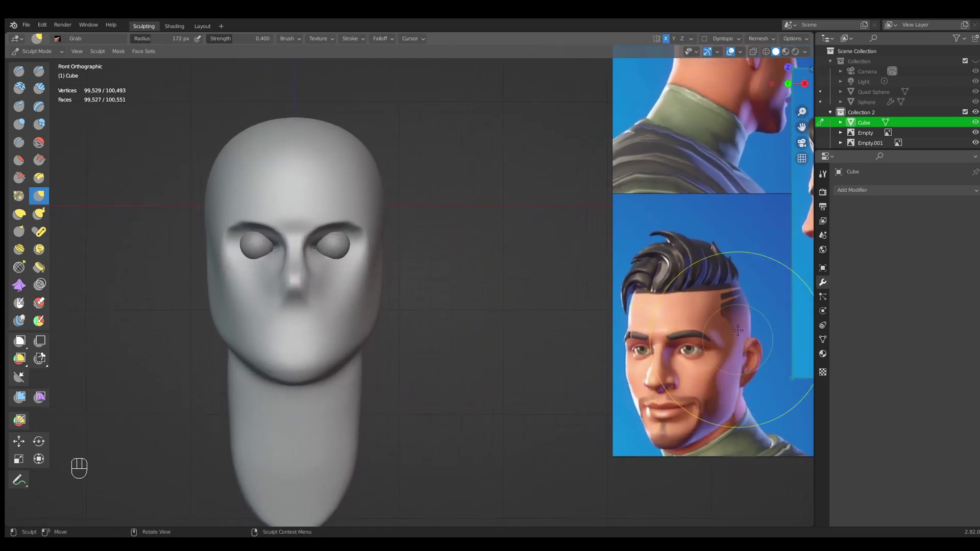
pyautogui.keyDown('shift'); pyautogui.moveTo(734, 408); pyautogui.dragTo(519, 361, button='middle'); pyautogui.keyUp('shift')
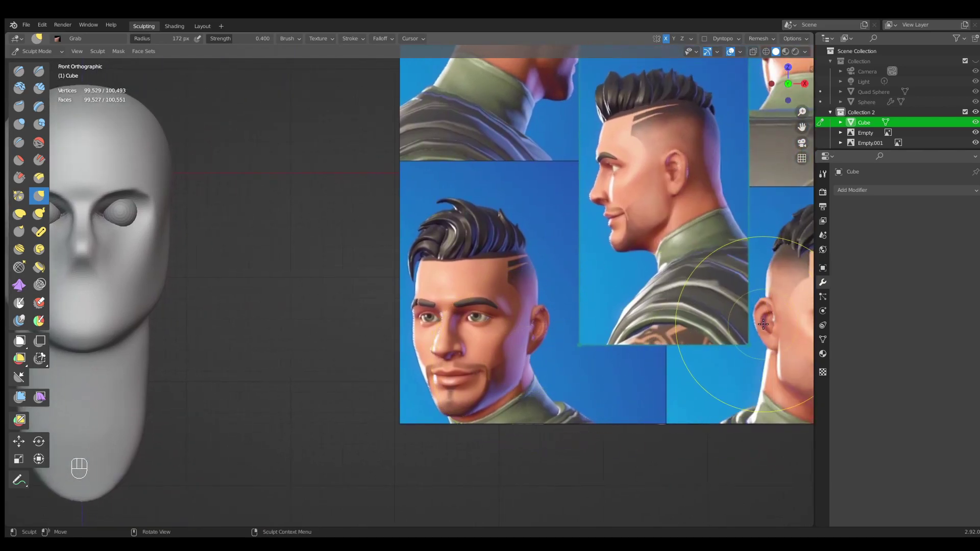
pyautogui.click(19, 479)
pyautogui.scroll(2, 510, 312)
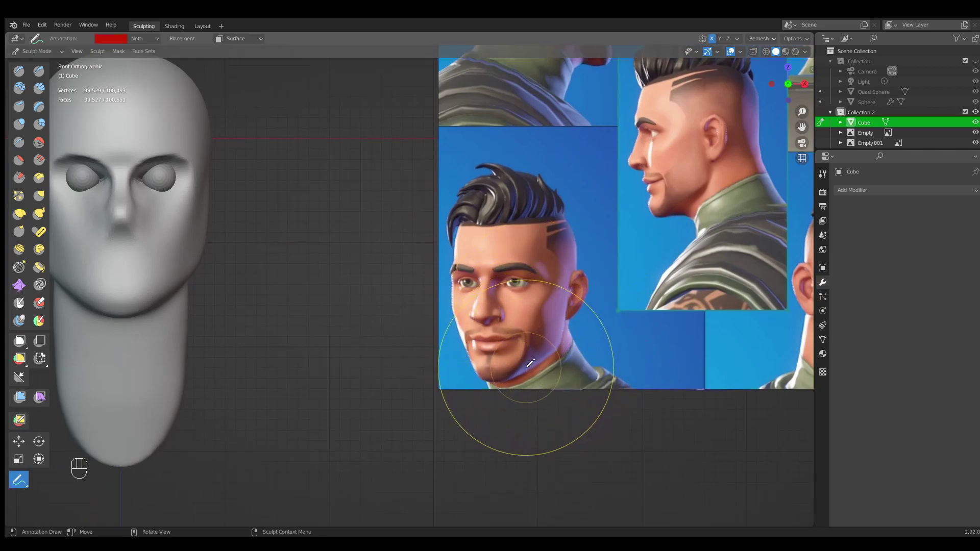
pyautogui.press('n')
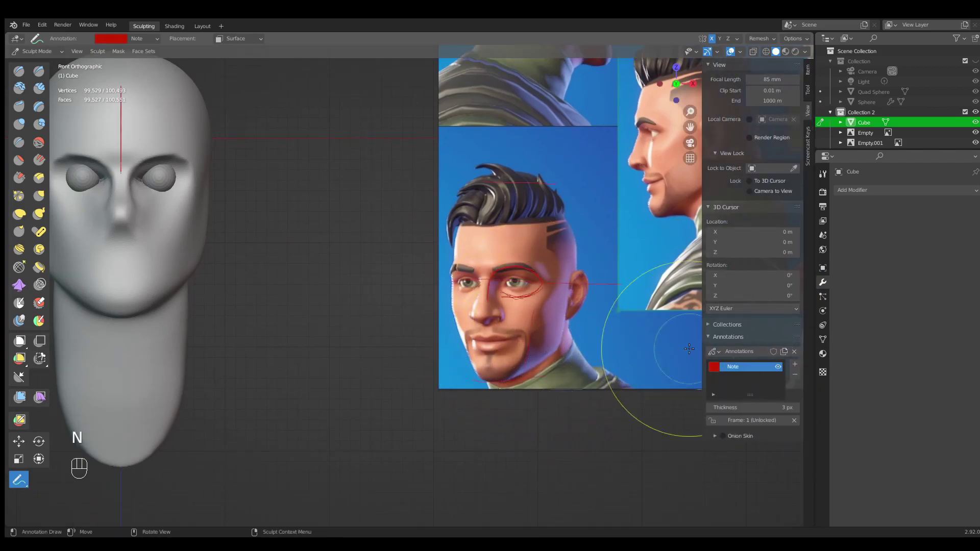
pyautogui.moveTo(525, 368); pyautogui.dragTo(551, 255)
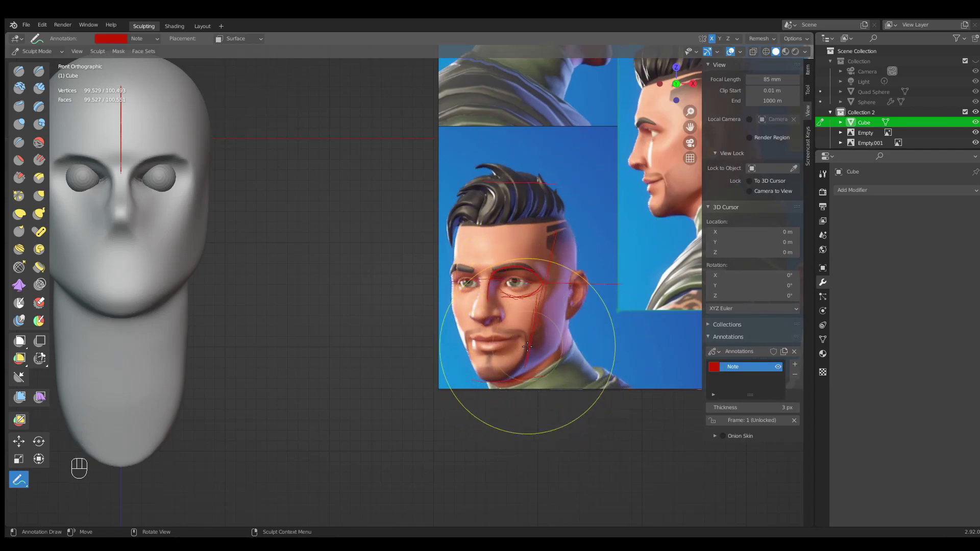
# Adjust the upper sides of the head with the Grab brush at a 195 px radius.
pyautogui.keyDown('shift'); pyautogui.moveTo(211, 187); pyautogui.dragTo(311, 258, button='middle'); pyautogui.keyUp('shift')
pyautogui.keyDown('shift'); pyautogui.moveTo(309, 223); pyautogui.dragTo(350, 228, button='middle'); pyautogui.keyUp('shift')
pyautogui.press('g')
pyautogui.press('f')
pyautogui.click(367, 211)
pyautogui.press('g')
pyautogui.press('f')
pyautogui.click(366, 201)
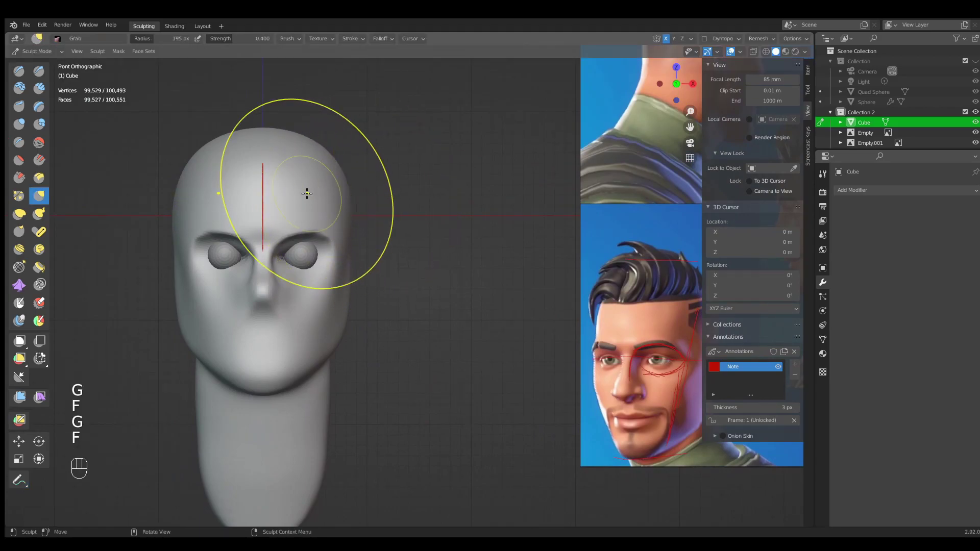
# Check the skull from the top and refine the temples in front view with a smaller Grab brush.
pyautogui.press('KP_7')
pyautogui.keyDown('shift'); pyautogui.moveTo(323, 167); pyautogui.dragTo(336, 224, button='middle'); pyautogui.keyUp('shift')
pyautogui.moveTo(308, 270); pyautogui.dragTo(392, 225, button='middle')
pyautogui.press('KP_1')
pyautogui.press('g')
pyautogui.press('f')
pyautogui.click(384, 235)
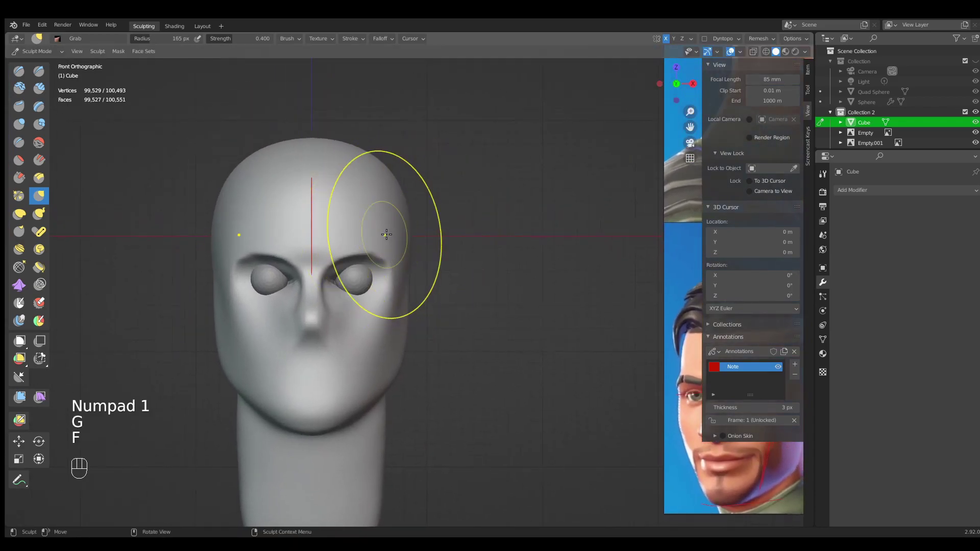
pyautogui.press('g')
pyautogui.press('f')
pyautogui.click(402, 219)
pyautogui.keyDown('shift'); pyautogui.moveTo(400, 220); pyautogui.dragTo(422, 185, button='middle'); pyautogui.keyUp('shift')
# Refine the cheek and jaw sides in front view with the Grab brush, raising its radius to 167 px.
pyautogui.press('g')
pyautogui.press('f')
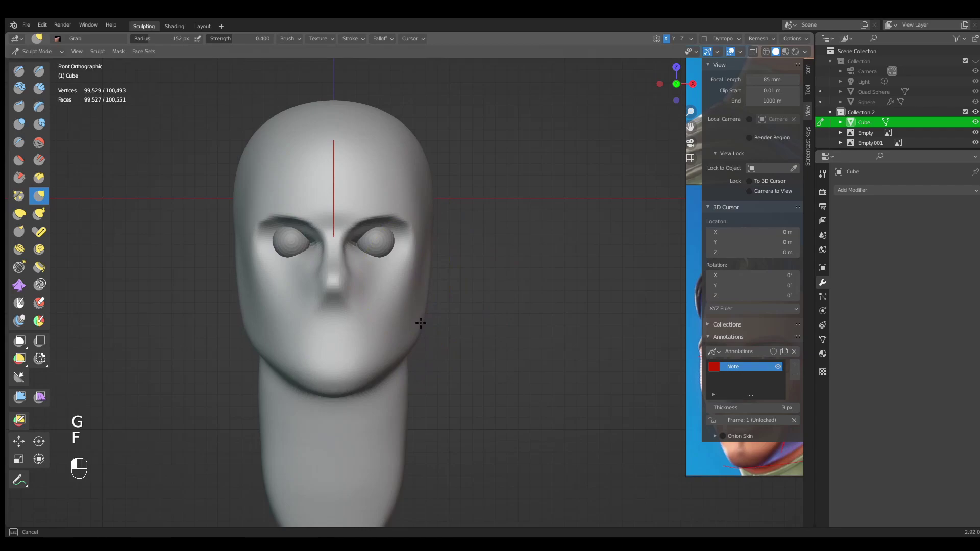
pyautogui.press('g')
pyautogui.press('f')
pyautogui.click(428, 270)
pyautogui.moveTo(427, 274); pyautogui.dragTo(425, 280)
pyautogui.press('g')
pyautogui.press('f')
pyautogui.click(439, 284)
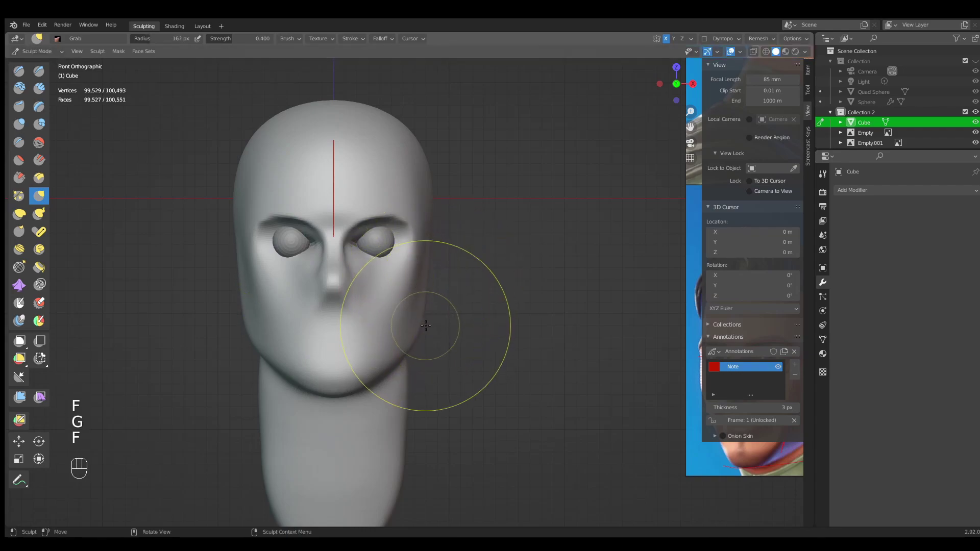
pyautogui.moveTo(427, 324); pyautogui.dragTo(430, 273, button='middle')
pyautogui.press('KP_1')
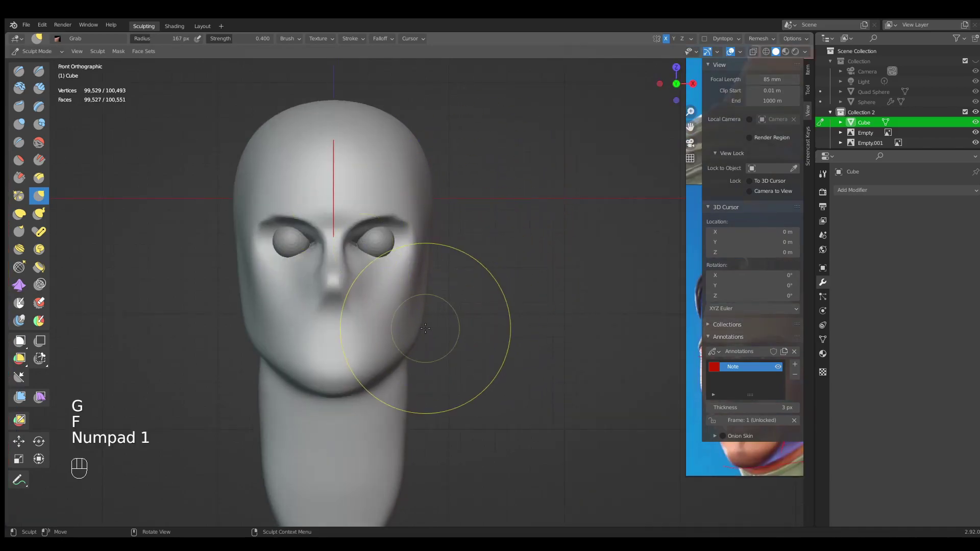
# Smooth the skull side and the jaw side in front view with the brush at a 169 px radius.
pyautogui.press('g')
pyautogui.press('f')
pyautogui.click(455, 170)
pyautogui.keyDown('shift'); pyautogui.moveTo(451, 179); pyautogui.dragTo(452, 204); pyautogui.keyUp('shift')
pyautogui.keyDown('shift'); pyautogui.moveTo(430, 343); pyautogui.dragTo(409, 341); pyautogui.keyUp('shift')
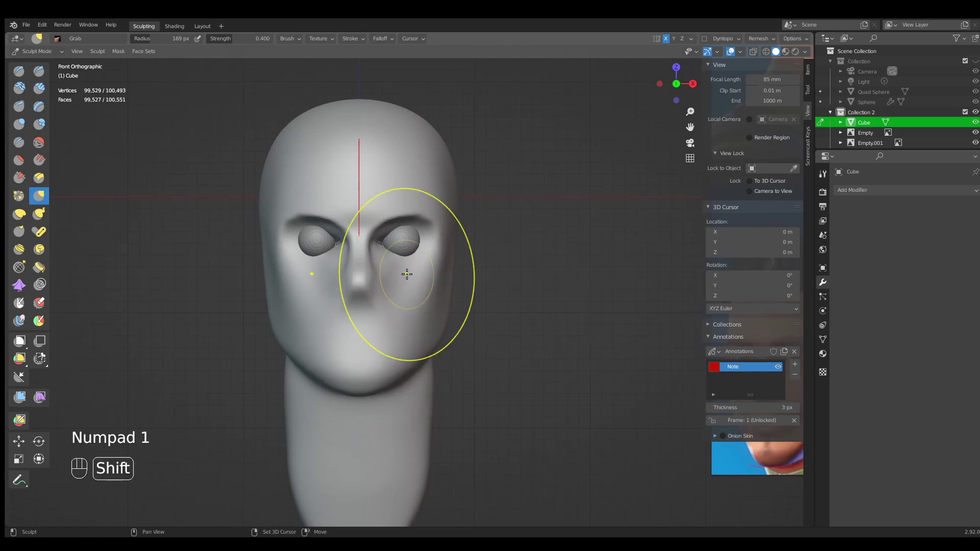
# Adjust the outer brow area in front view with the Grab brush at a 186 px radius.
pyautogui.keyDown('shift'); pyautogui.moveTo(440, 179); pyautogui.dragTo(475, 169, button='middle'); pyautogui.keyUp('shift')
pyautogui.moveTo(460, 232)
pyautogui.keyDown('shift'); pyautogui.mouseDown(button='middle')
pyautogui.moveTo(485, 262)
pyautogui.moveTo(475, 271)
pyautogui.moveTo(481, 232)
pyautogui.mouseUp(button='middle'); pyautogui.keyUp('shift')
pyautogui.press('g')
pyautogui.press('f')
pyautogui.click(492, 225)
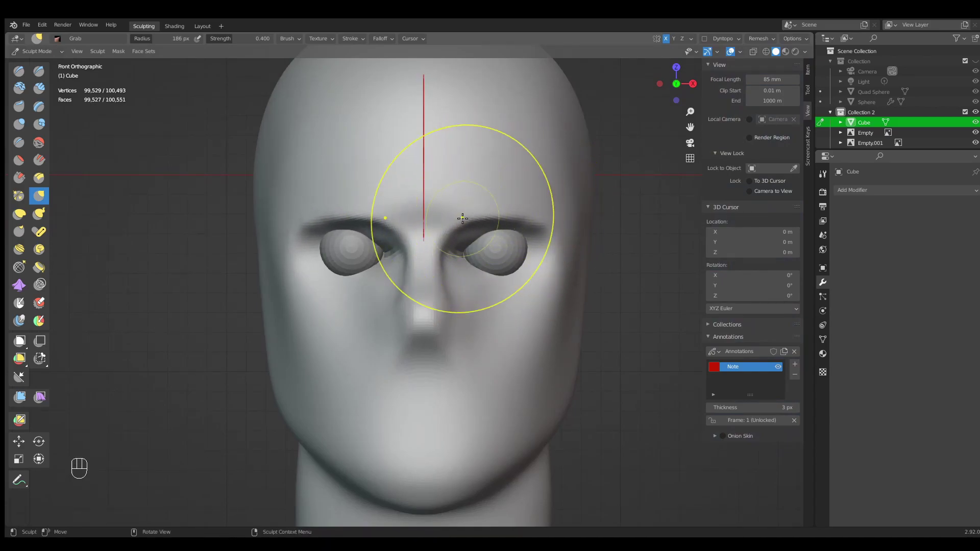
pyautogui.moveTo(538, 216); pyautogui.dragTo(547, 204)
# Build up the front of the neck with vertical Clay Strips strokes at a 115 px radius.
pyautogui.moveTo(554, 201)
pyautogui.keyDown('ctrl'); pyautogui.mouseDown(button='middle')
pyautogui.moveTo(530, 280)
pyautogui.moveTo(505, 248)
pyautogui.moveTo(469, 258)
pyautogui.moveTo(464, 309)
pyautogui.moveTo(433, 251)
pyautogui.moveTo(330, 280)
pyautogui.moveTo(387, 267)
pyautogui.moveTo(339, 273)
pyautogui.moveTo(371, 308)
pyautogui.moveTo(391, 305)
pyautogui.moveTo(403, 337)
pyautogui.mouseUp(button='middle'); pyautogui.keyUp('ctrl')
pyautogui.moveTo(404, 337); pyautogui.dragTo(448, 291, button='middle')
pyautogui.keyDown('shift'); pyautogui.moveTo(448, 291); pyautogui.dragTo(415, 255, button='middle'); pyautogui.keyUp('shift')
pyautogui.moveTo(424, 327)
pyautogui.keyDown('ctrl'); pyautogui.mouseDown(button='middle')
pyautogui.moveTo(431, 295)
pyautogui.moveTo(457, 288)
pyautogui.mouseUp(button='middle'); pyautogui.keyUp('ctrl')
pyautogui.press('q')
pyautogui.click(417, 292)
pyautogui.press('f')
pyautogui.moveTo(399, 290)
pyautogui.mouseDown(button='middle')
pyautogui.moveTo(428, 289)
pyautogui.moveTo(404, 254)
pyautogui.mouseUp(button='middle')
pyautogui.click(420, 289)
pyautogui.moveTo(403, 254); pyautogui.dragTo(403, 253)
pyautogui.moveTo(388, 280); pyautogui.dragTo(393, 309, button='middle')
pyautogui.press('f')
pyautogui.click(390, 315)
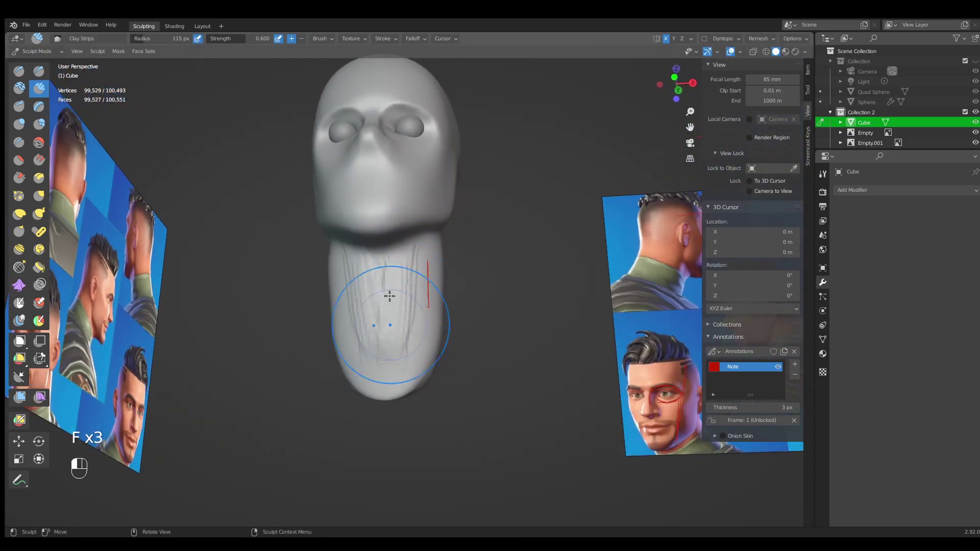
# Continue the Clay Strips strokes around the side of the neck toward the nape.
pyautogui.moveTo(405, 347)
pyautogui.mouseDown(button='middle')
pyautogui.moveTo(416, 239)
pyautogui.moveTo(398, 292)
pyautogui.moveTo(409, 265)
pyautogui.moveTo(402, 322)
pyautogui.moveTo(384, 271)
pyautogui.moveTo(404, 255)
pyautogui.moveTo(415, 272)
pyautogui.moveTo(432, 260)
pyautogui.mouseUp(button='middle')
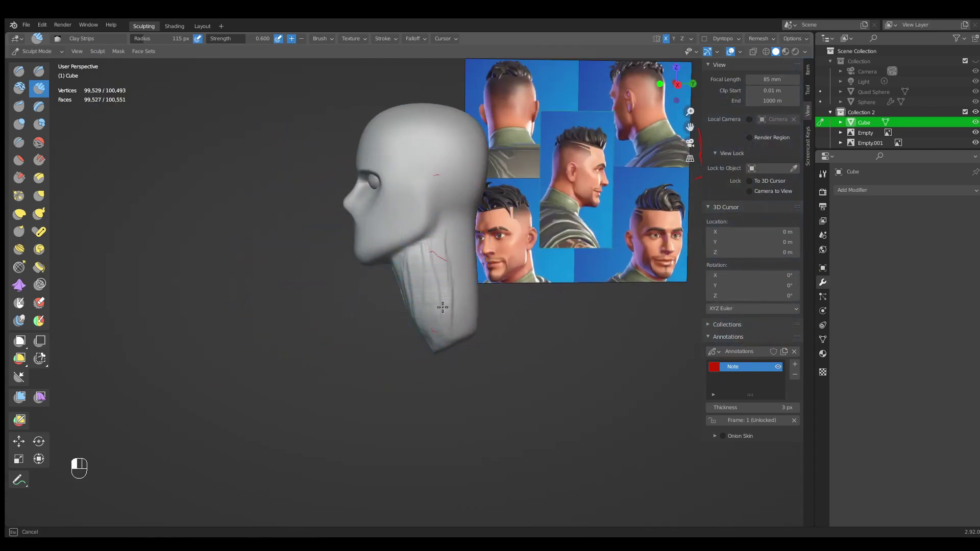
pyautogui.moveTo(441, 318); pyautogui.dragTo(429, 244, button='middle')
pyautogui.moveTo(451, 316)
pyautogui.mouseDown(button='middle')
pyautogui.moveTo(448, 262)
pyautogui.moveTo(464, 214)
pyautogui.mouseUp(button='middle')
pyautogui.moveTo(468, 284); pyautogui.dragTo(465, 278, button='middle')
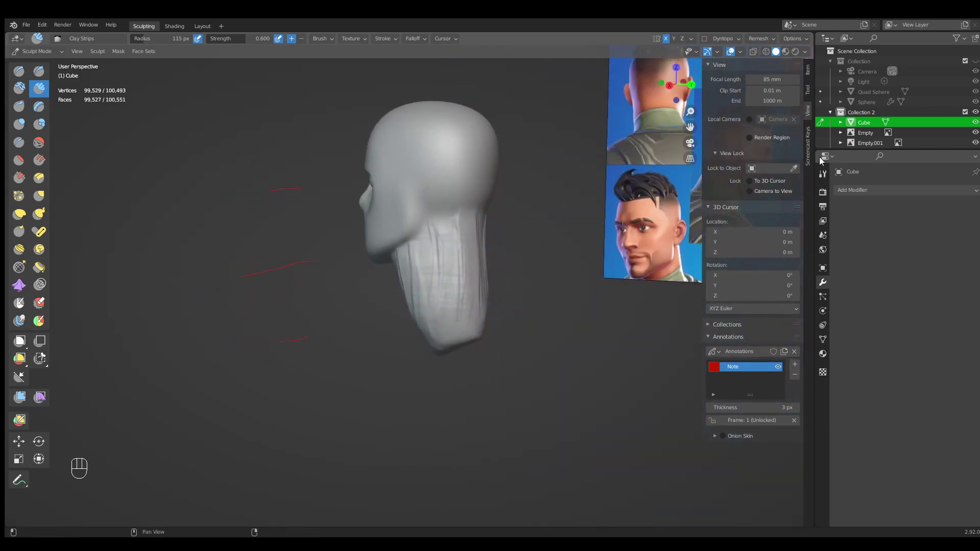
# Enlarge the outliner and hide both reference image empties, Empty and Empty.001.
pyautogui.moveTo(903, 148); pyautogui.dragTo(901, 194)
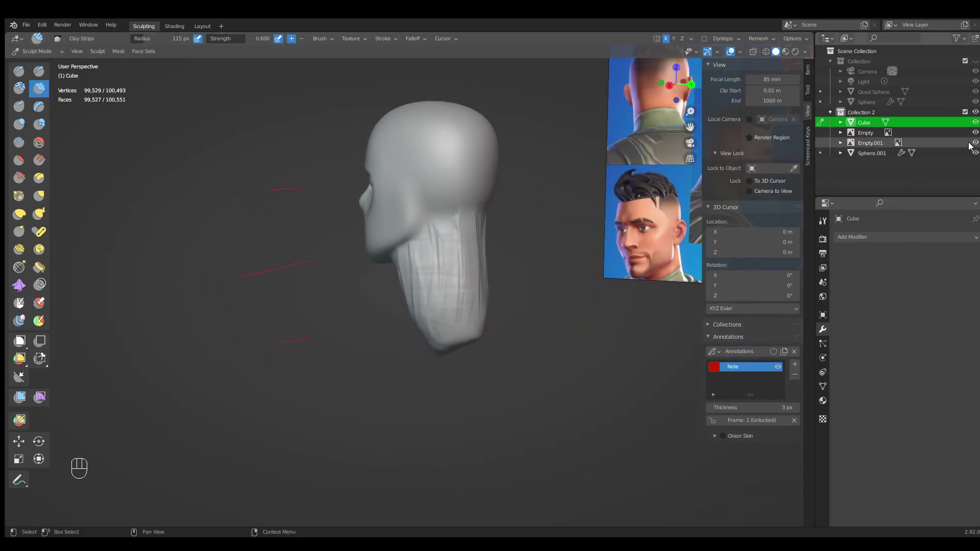
pyautogui.moveTo(975, 143); pyautogui.dragTo(975, 133)
pyautogui.moveTo(490, 286); pyautogui.dragTo(453, 254, button='middle')
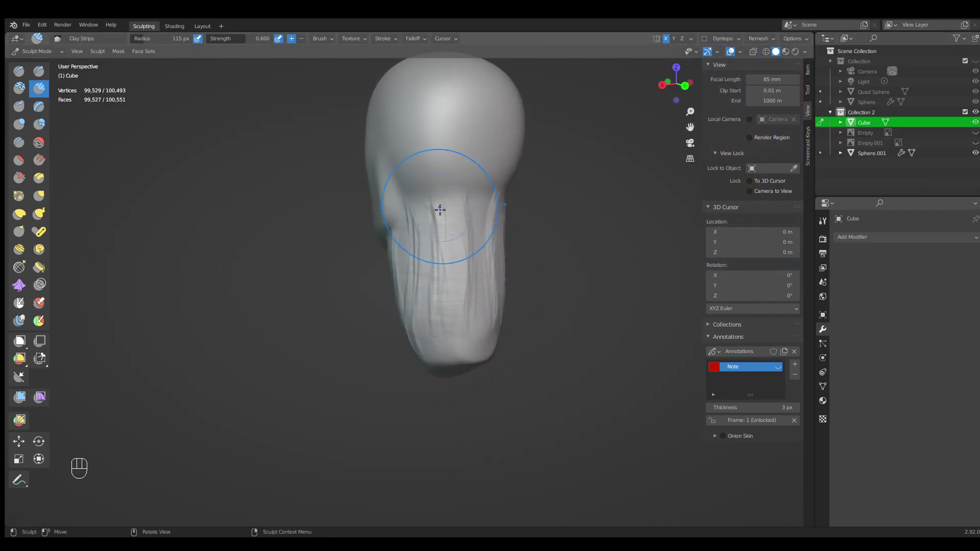
# Build up the back of the neck with Clay Strips at a 148 px radius and smooth the strokes.
pyautogui.moveTo(462, 307); pyautogui.dragTo(462, 329, button='middle')
pyautogui.moveTo(442, 246); pyautogui.dragTo(476, 252, button='middle')
pyautogui.press('f')
pyautogui.click(471, 286)
pyautogui.moveTo(413, 233)
pyautogui.keyDown('shift'); pyautogui.mouseDown()
pyautogui.moveTo(411, 258)
pyautogui.moveTo(471, 314)
pyautogui.moveTo(403, 250)
pyautogui.mouseUp(); pyautogui.keyUp('shift')
pyautogui.moveTo(403, 250); pyautogui.dragTo(461, 300, button='middle')
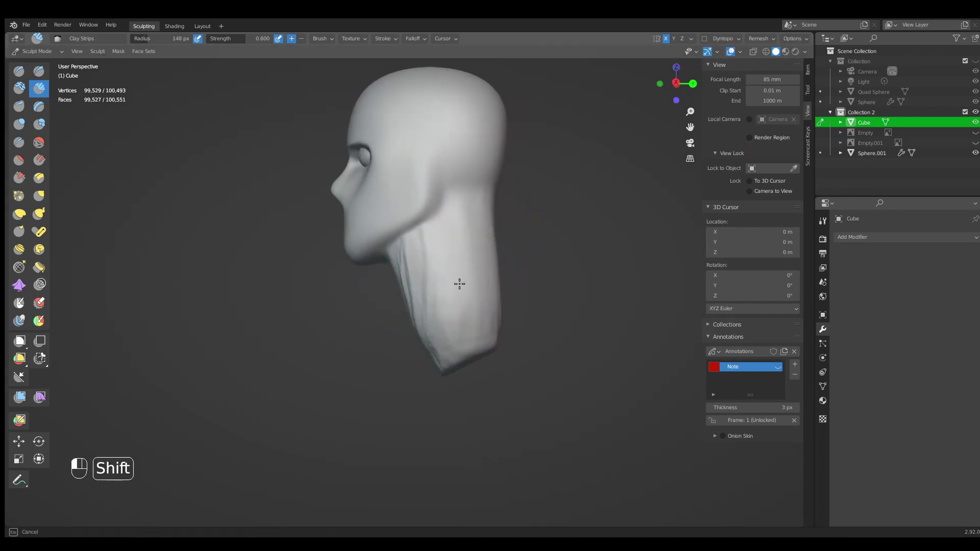
pyautogui.keyDown('shift'); pyautogui.moveTo(438, 349); pyautogui.dragTo(463, 335); pyautogui.keyUp('shift')
# Add volume around the base of the neck with Clay Strips at a 96 px radius.
pyautogui.press('f')
pyautogui.click(413, 295)
pyautogui.moveTo(407, 299)
pyautogui.mouseDown(button='middle')
pyautogui.moveTo(455, 293)
pyautogui.moveTo(443, 286)
pyautogui.mouseUp(button='middle')
pyautogui.moveTo(425, 329); pyautogui.dragTo(407, 350)
pyautogui.moveTo(489, 349)
pyautogui.mouseDown(button='middle')
pyautogui.moveTo(436, 348)
pyautogui.moveTo(472, 355)
pyautogui.moveTo(451, 353)
pyautogui.moveTo(464, 331)
pyautogui.moveTo(436, 355)
pyautogui.mouseUp(button='middle')
pyautogui.moveTo(436, 355); pyautogui.dragTo(418, 342)
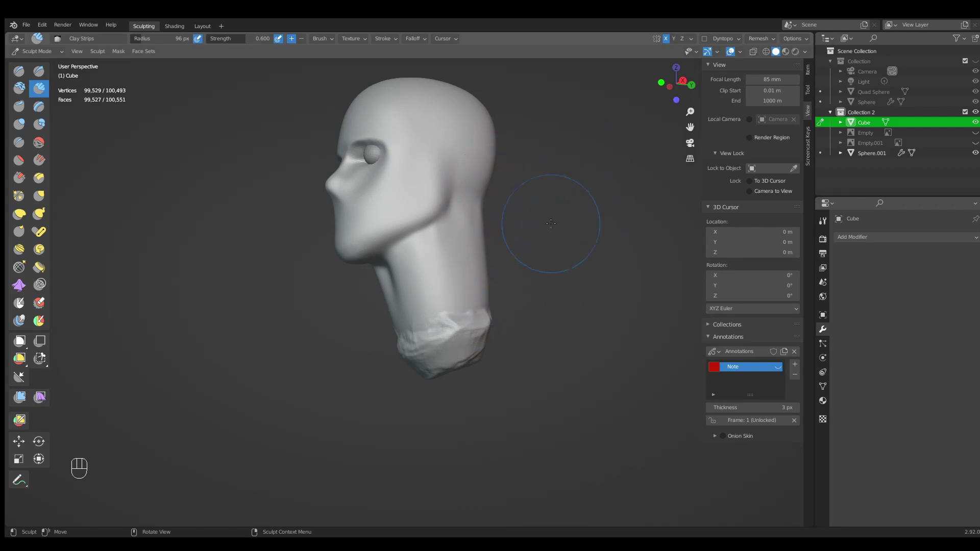
# Show both reference images again and trace the neck-to-shoulder slope on the three-quarter reference with the Annotate tool.
pyautogui.click(975, 142)
pyautogui.click(975, 132)
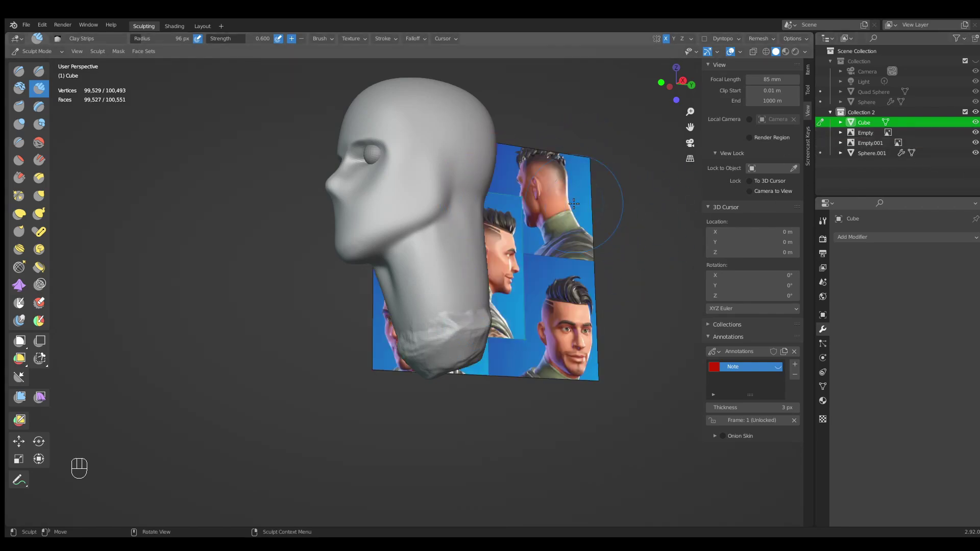
pyautogui.press('KP_1')
pyautogui.keyDown('shift'); pyautogui.moveTo(608, 277); pyautogui.dragTo(385, 287, button='middle'); pyautogui.keyUp('shift')
pyautogui.keyDown('ctrl'); pyautogui.moveTo(499, 348); pyautogui.dragTo(440, 339, button='middle'); pyautogui.keyUp('ctrl')
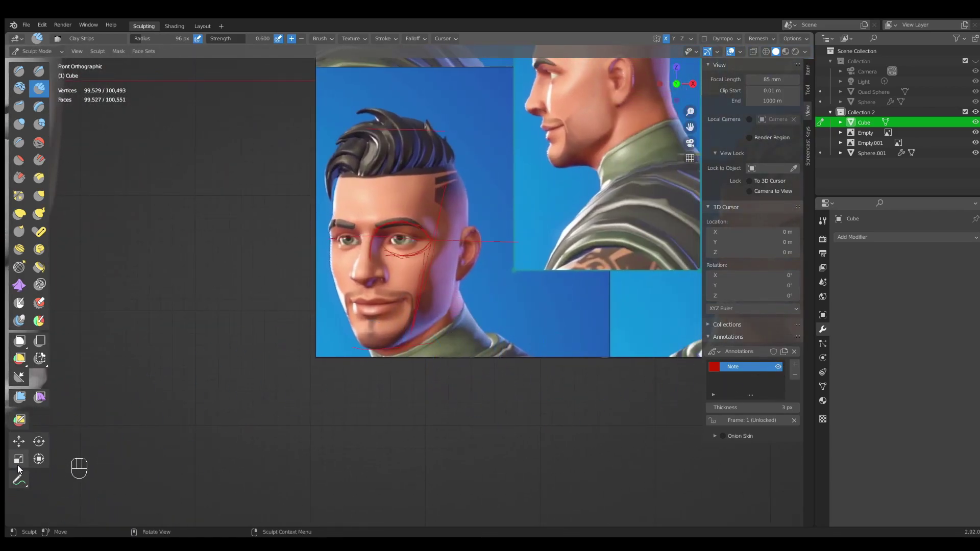
pyautogui.click(22, 482)
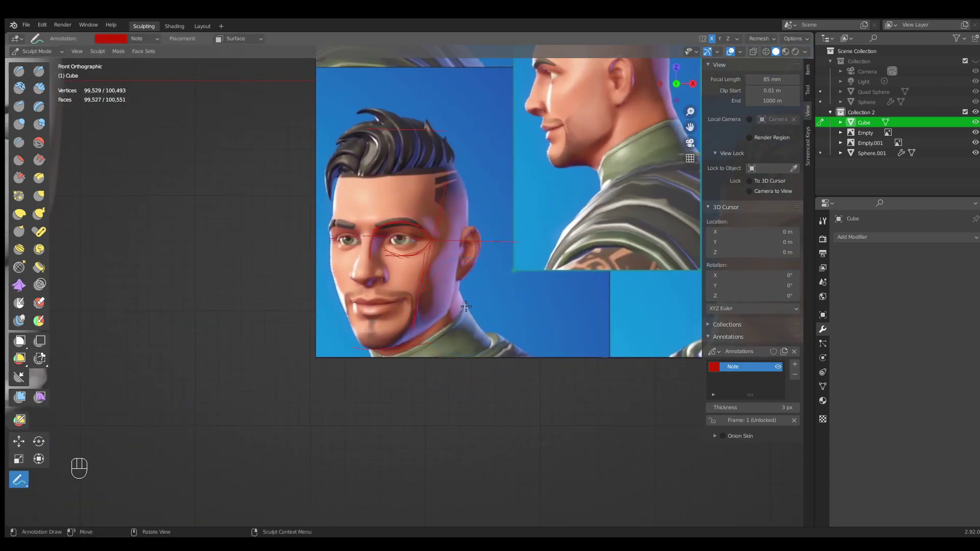
pyautogui.moveTo(465, 295); pyautogui.dragTo(493, 349)
# Examine the neck's width and slope on the other three-quarter and back-view references.
pyautogui.keyDown('shift'); pyautogui.moveTo(492, 291); pyautogui.dragTo(263, 306, button='middle'); pyautogui.keyUp('shift')
pyautogui.keyDown('shift'); pyautogui.moveTo(478, 331); pyautogui.dragTo(486, 319, button='middle'); pyautogui.keyUp('shift')
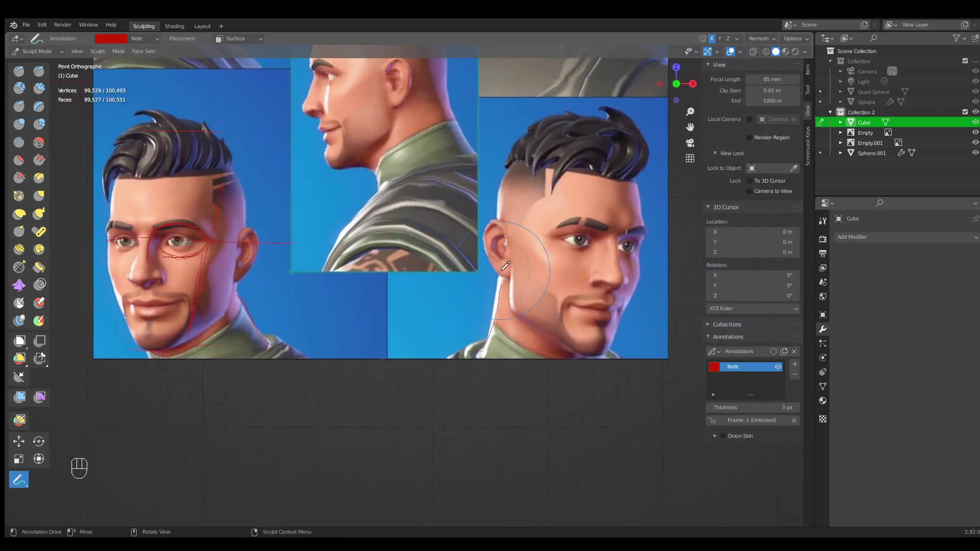
pyautogui.keyDown('shift'); pyautogui.scroll(6, 562, 272); pyautogui.keyUp('shift')
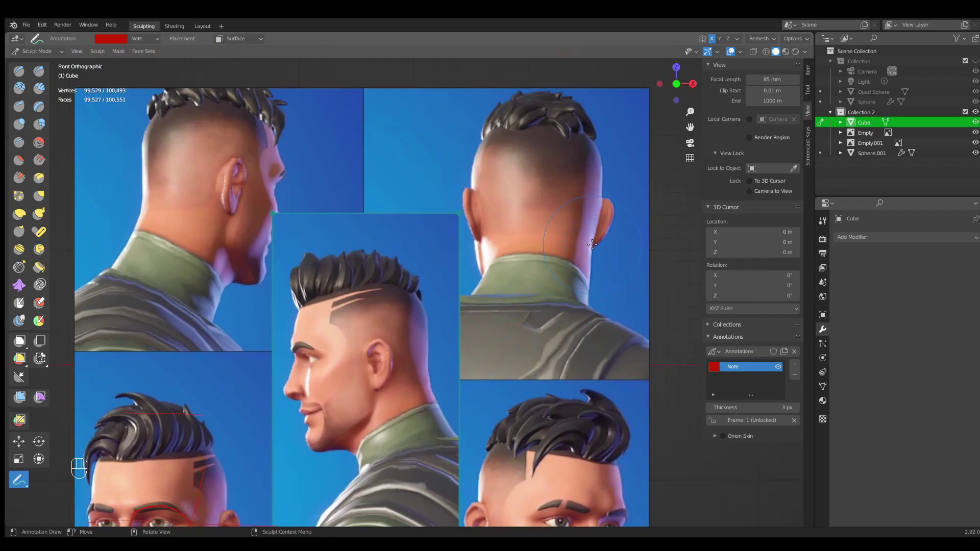
pyautogui.keyDown('shift'); pyautogui.moveTo(543, 251); pyautogui.dragTo(591, 262, button='middle'); pyautogui.keyUp('shift')
pyautogui.keyDown('shift'); pyautogui.moveTo(449, 266); pyautogui.dragTo(544, 272, button='middle'); pyautogui.keyUp('shift')
pyautogui.keyDown('shift'); pyautogui.moveTo(189, 383); pyautogui.dragTo(445, 305, button='middle'); pyautogui.keyUp('shift')
pyautogui.keyDown('shift'); pyautogui.moveTo(330, 312); pyautogui.dragTo(517, 222, button='middle'); pyautogui.keyUp('shift')
# Adjust the side of the upper neck just below the jaw in front view with the Grab brush.
pyautogui.keyDown('ctrl'); pyautogui.moveTo(415, 376); pyautogui.dragTo(414, 322, button='middle'); pyautogui.keyUp('ctrl')
pyautogui.keyDown('shift'); pyautogui.moveTo(380, 434); pyautogui.dragTo(432, 289, button='middle'); pyautogui.keyUp('shift')
pyautogui.press('g')
pyautogui.press('f')
pyautogui.click(507, 275)
pyautogui.press('g')
pyautogui.press('f')
pyautogui.click(454, 272)
pyautogui.moveTo(443, 274); pyautogui.dragTo(441, 276)
# Widen the neck base with the Grab brush at a 184 px radius and smooth the neck sides in front view.
pyautogui.press('g')
pyautogui.press('f')
pyautogui.click(543, 352)
pyautogui.moveTo(445, 370); pyautogui.dragTo(454, 371)
pyautogui.keyDown('shift'); pyautogui.moveTo(443, 274); pyautogui.dragTo(442, 282); pyautogui.keyUp('shift')
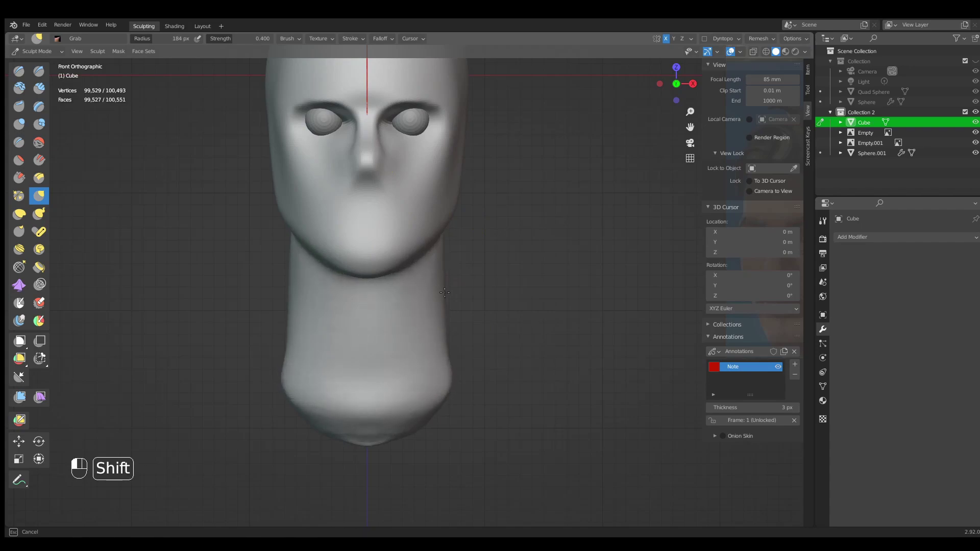
pyautogui.keyDown('shift'); pyautogui.moveTo(442, 319); pyautogui.dragTo(443, 311); pyautogui.keyUp('shift')
# Smooth the side and back of the neck from behind the head.
pyautogui.scroll(-2, 457, 299)
pyautogui.moveTo(444, 307); pyautogui.dragTo(229, 286, button='middle')
pyautogui.keyDown('shift'); pyautogui.moveTo(431, 281); pyautogui.dragTo(435, 298); pyautogui.keyUp('shift')
pyautogui.moveTo(454, 255); pyautogui.dragTo(433, 227, button='middle')
pyautogui.keyDown('shift'); pyautogui.moveTo(432, 250); pyautogui.dragTo(409, 303); pyautogui.keyUp('shift')
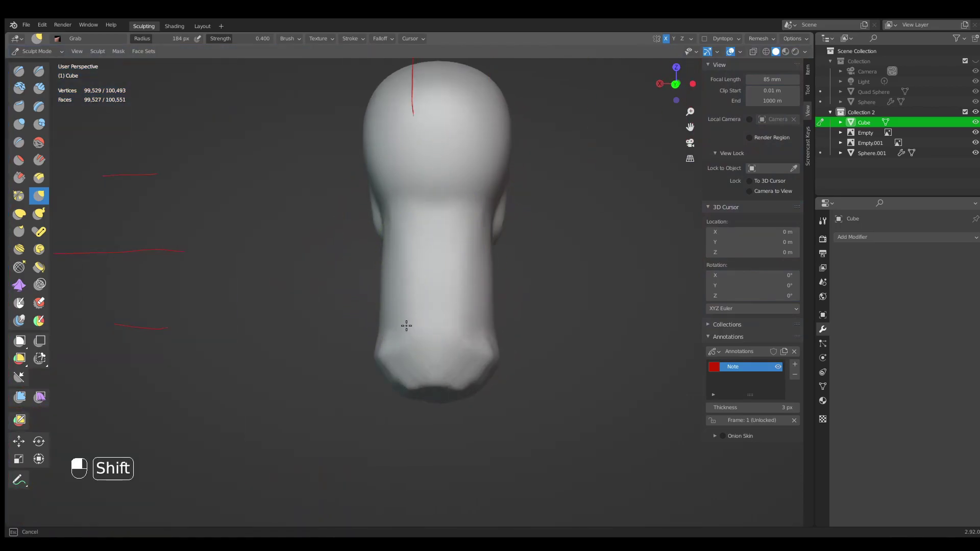
# Adjust the area beside the nose and the cheek with the Grab brush at a 146 px radius.
pyautogui.press('KP_1')
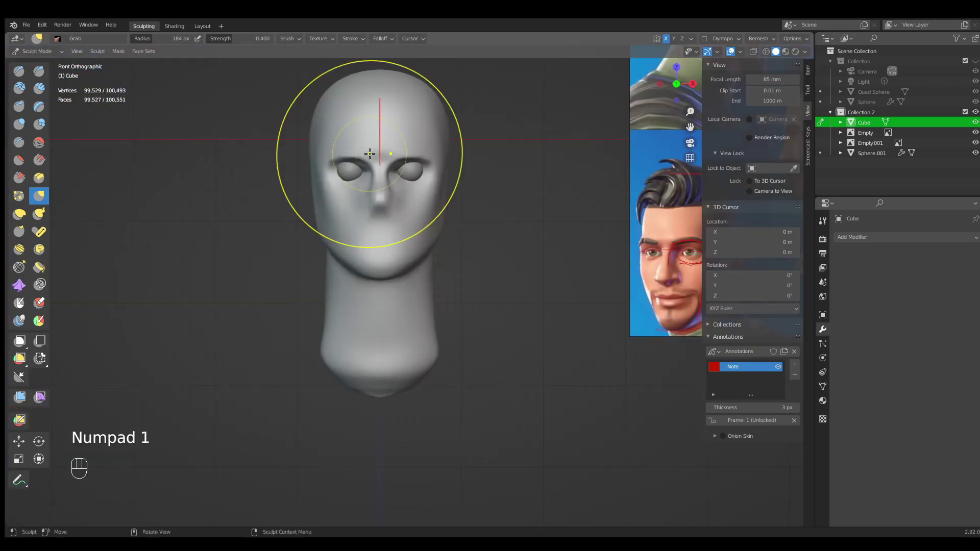
pyautogui.keyDown('ctrl'); pyautogui.moveTo(455, 305); pyautogui.dragTo(438, 417, button='middle'); pyautogui.keyUp('ctrl')
pyautogui.moveTo(417, 263)
pyautogui.keyDown('shift'); pyautogui.mouseDown(button='middle')
pyautogui.moveTo(412, 276)
pyautogui.moveTo(427, 264)
pyautogui.moveTo(390, 278)
pyautogui.moveTo(461, 312)
pyautogui.mouseUp(button='middle'); pyautogui.keyUp('shift')
pyautogui.press('g')
pyautogui.press('f')
pyautogui.click(419, 281)
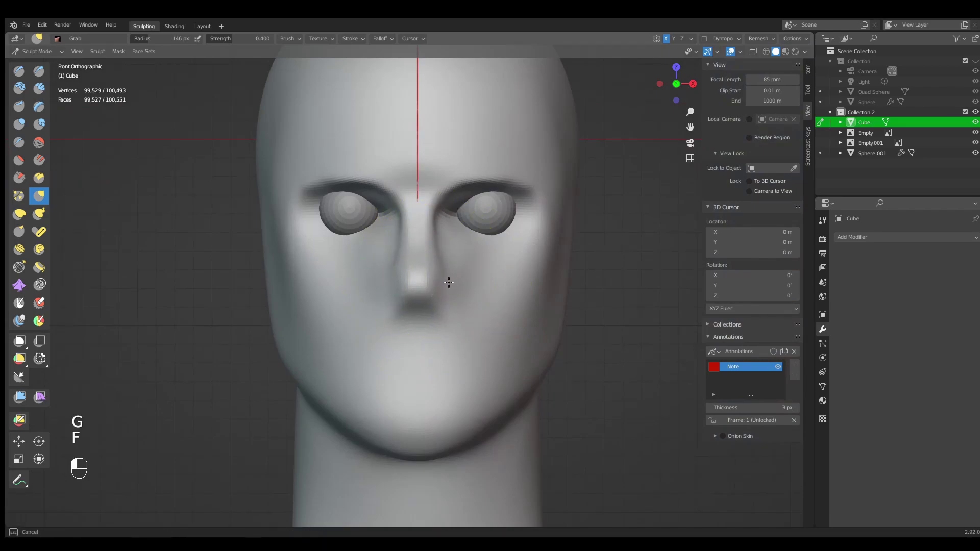
pyautogui.moveTo(454, 289); pyautogui.dragTo(517, 291, button='middle')
pyautogui.moveTo(518, 290); pyautogui.dragTo(517, 290)
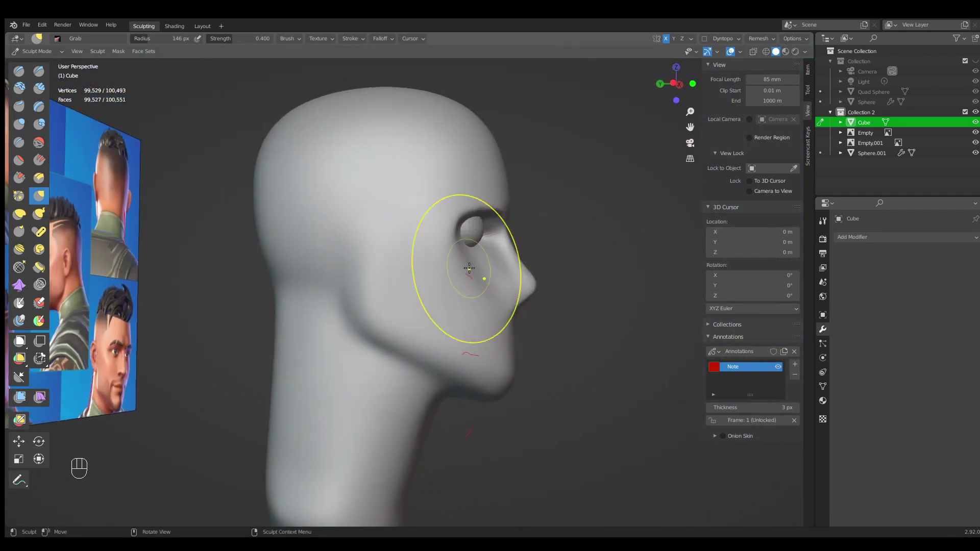
# Build up the mouth area below the nose with Clay Strips at a 152 px radius and smooth the strokes.
pyautogui.press('KP_1')
pyautogui.moveTo(448, 324)
pyautogui.keyDown('shift'); pyautogui.mouseDown(button='middle')
pyautogui.moveTo(439, 282)
pyautogui.moveTo(436, 315)
pyautogui.mouseUp(button='middle'); pyautogui.keyUp('shift')
pyautogui.keyDown('ctrl'); pyautogui.scroll(-2, 439, 319); pyautogui.keyUp('ctrl')
pyautogui.press('q')
pyautogui.click(431, 322)
pyautogui.scroll(3, 434, 322)
pyautogui.press('f')
pyautogui.click(405, 308)
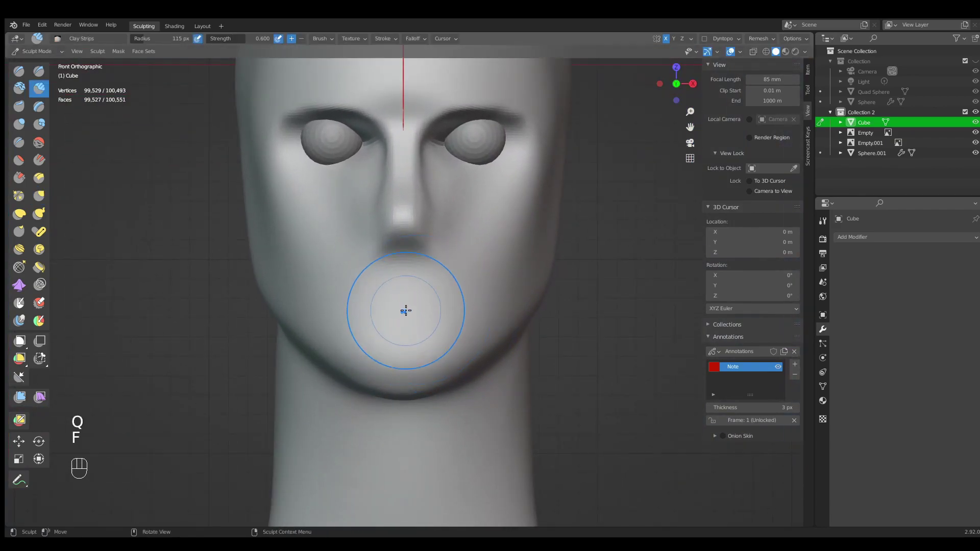
pyautogui.scroll(1, 407, 302)
pyautogui.press('f')
pyautogui.click(408, 298)
pyautogui.moveTo(403, 307); pyautogui.dragTo(400, 309)
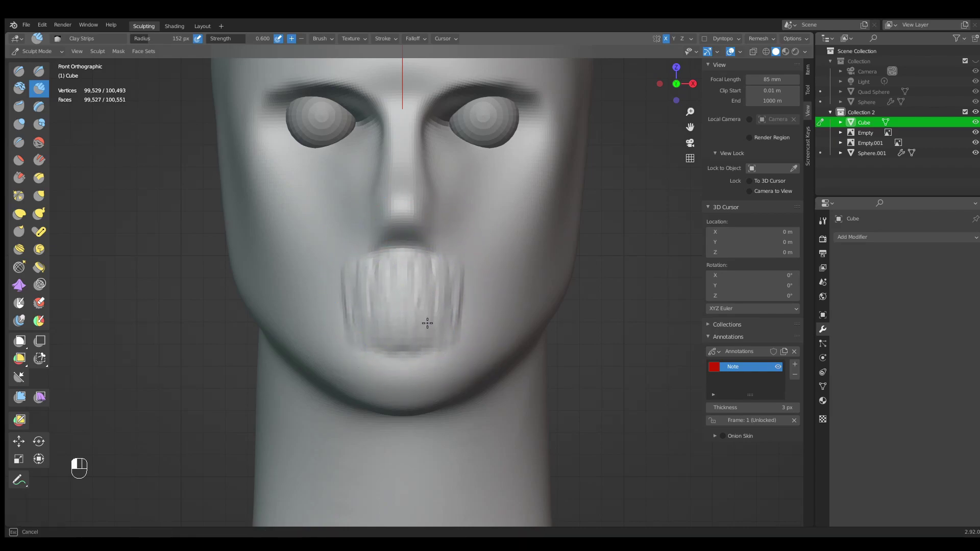
pyautogui.keyDown('shift'); pyautogui.moveTo(399, 288); pyautogui.dragTo(421, 275); pyautogui.keyUp('shift')
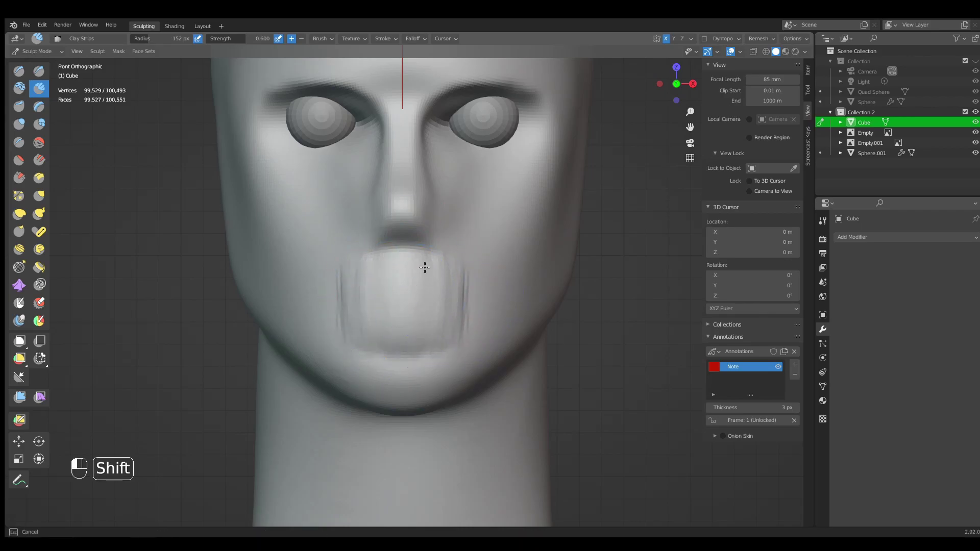
# Pull the chin slightly forward and down in right side view with the Grab brush.
pyautogui.scroll(-4, 485, 291)
pyautogui.moveTo(485, 296); pyautogui.dragTo(413, 298, button='middle')
pyautogui.press('KP_3')
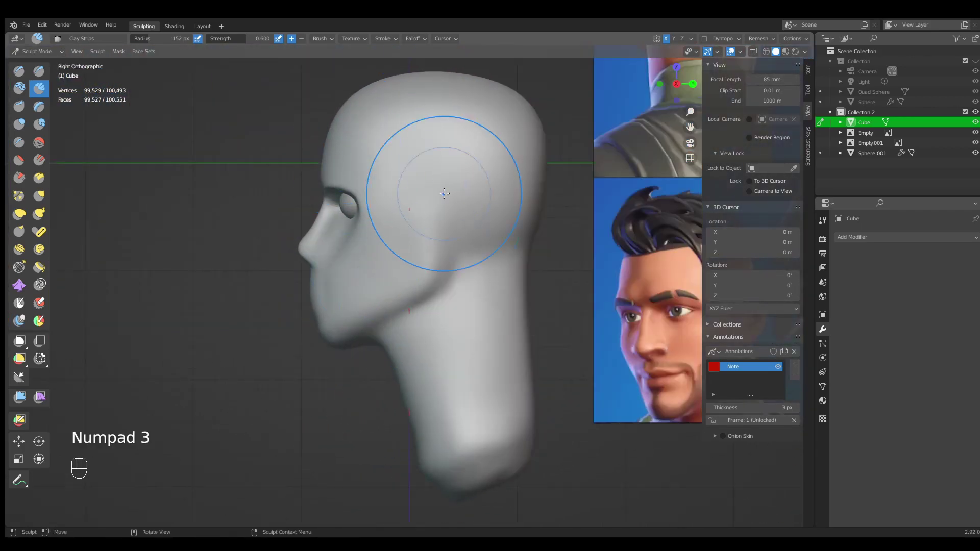
pyautogui.press('g')
pyautogui.press('f')
pyautogui.click(391, 227)
pyautogui.press('g')
pyautogui.press('f')
pyautogui.moveTo(330, 325); pyautogui.dragTo(321, 334)
# Enlarge the Grab brush to a 251 px radius and compare the head's profile with the side-view reference.
pyautogui.press('g')
pyautogui.press('f')
pyautogui.click(314, 328)
pyautogui.click(403, 277)
pyautogui.keyDown('shift'); pyautogui.moveTo(382, 279); pyautogui.dragTo(262, 287, button='middle'); pyautogui.keyUp('shift')
pyautogui.keyDown('shift'); pyautogui.moveTo(515, 260); pyautogui.dragTo(324, 298, button='middle'); pyautogui.keyUp('shift')
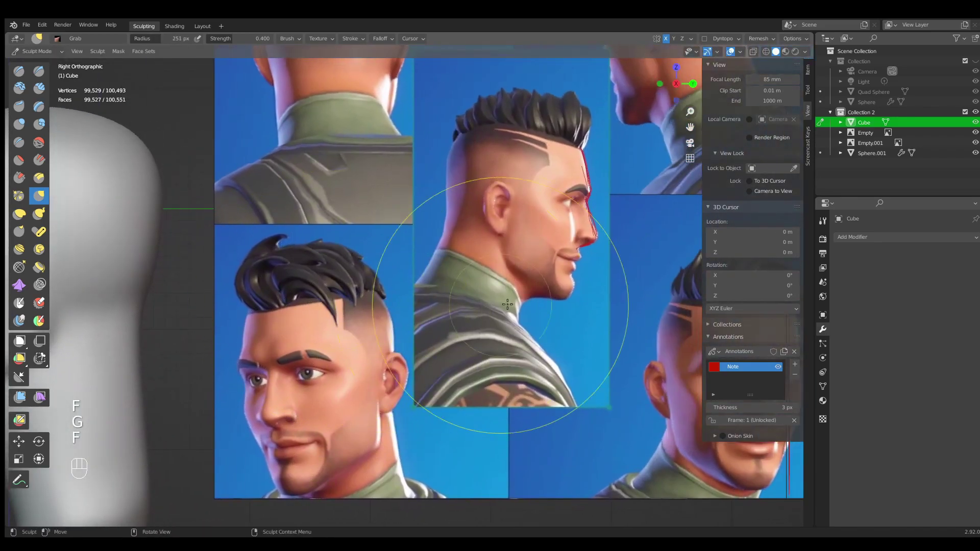
pyautogui.keyDown('shift'); pyautogui.moveTo(283, 327); pyautogui.dragTo(557, 296, button='middle'); pyautogui.keyUp('shift')
pyautogui.scroll(1, 357, 300)
pyautogui.moveTo(342, 289)
pyautogui.keyDown('shift'); pyautogui.mouseDown(button='middle')
pyautogui.moveTo(429, 281)
pyautogui.moveTo(429, 298)
pyautogui.moveTo(392, 304)
pyautogui.moveTo(407, 277)
pyautogui.moveTo(474, 281)
pyautogui.mouseUp(button='middle'); pyautogui.keyUp('shift')
# Fill the area behind the jaw with Clay Strips at a 142 px radius and smooth it into the neck.
pyautogui.press('f')
pyautogui.click(395, 277)
pyautogui.press('q')
pyautogui.click(417, 278)
pyautogui.press('f')
pyautogui.click(431, 303)
pyautogui.click(457, 276)
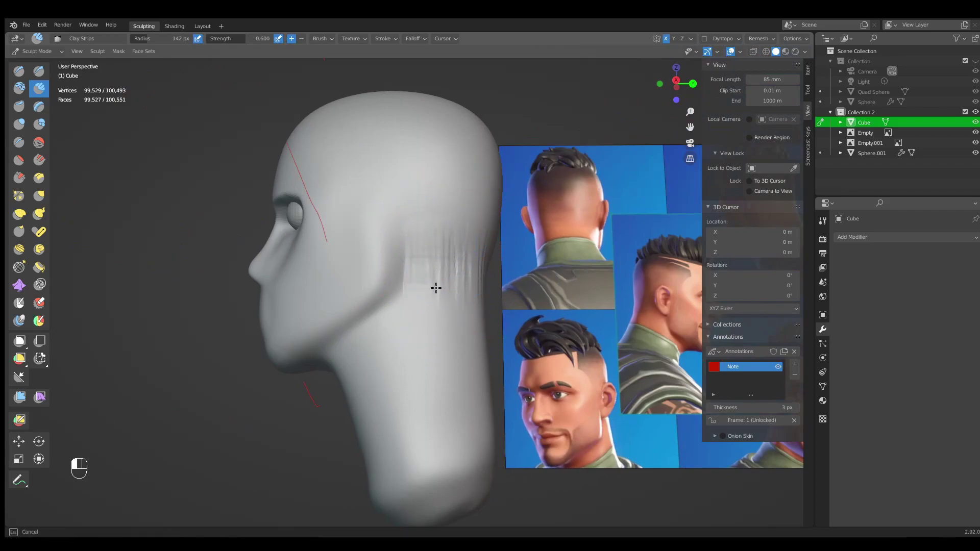
pyautogui.keyDown('shift'); pyautogui.moveTo(420, 271); pyautogui.dragTo(427, 302); pyautogui.keyUp('shift')
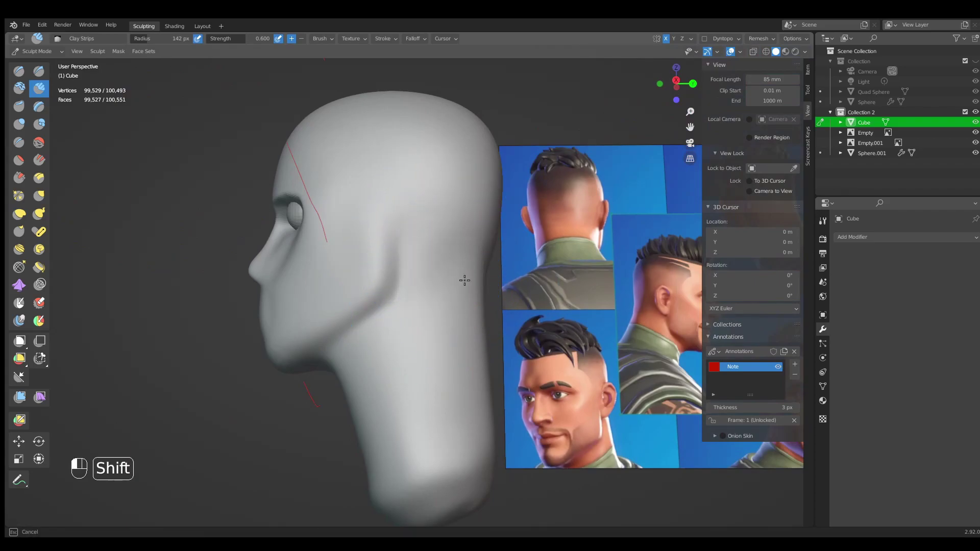
pyautogui.keyDown('shift'); pyautogui.moveTo(471, 248); pyautogui.dragTo(381, 256); pyautogui.keyUp('shift')
# Pull the base of the neck backward in right side view with a large Grab brush.
pyautogui.press('KP_3')
pyautogui.press('g')
pyautogui.press('f')
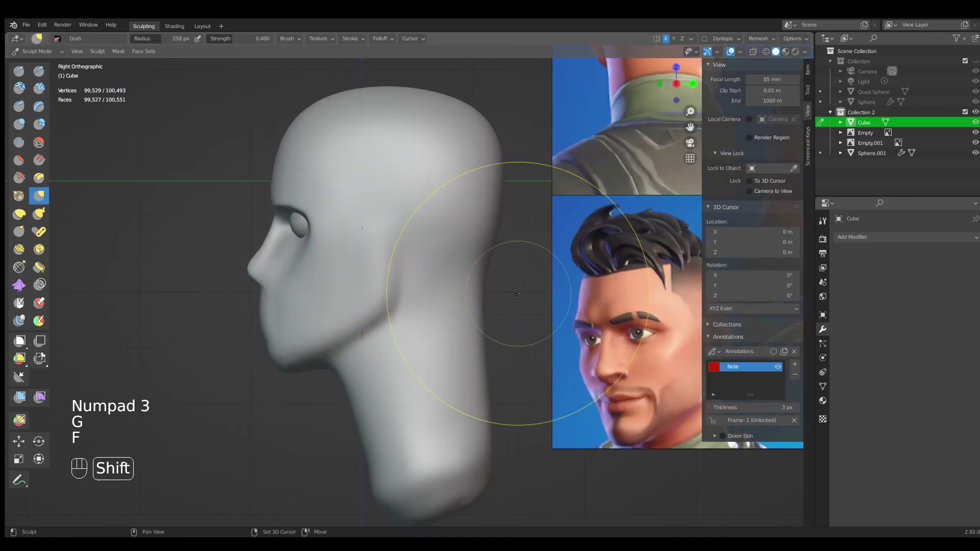
pyautogui.keyDown('shift'); pyautogui.moveTo(521, 293); pyautogui.dragTo(502, 173, button='middle'); pyautogui.keyUp('shift')
pyautogui.moveTo(461, 333)
pyautogui.mouseDown()
pyautogui.moveTo(527, 322)
pyautogui.moveTo(503, 299)
pyautogui.mouseUp()
pyautogui.press('g')
pyautogui.press('f')
pyautogui.click(507, 308)
# Refine the nape and the back contour of the neck with the Grab brush and smooth the result.
pyautogui.keyDown('shift'); pyautogui.moveTo(502, 229); pyautogui.dragTo(521, 326, button='middle'); pyautogui.keyUp('shift')
pyautogui.press('g')
pyautogui.press('f')
pyautogui.click(610, 290)
pyautogui.moveTo(486, 277); pyautogui.dragTo(491, 273)
pyautogui.press('f')
pyautogui.click(446, 265)
pyautogui.moveTo(492, 232); pyautogui.dragTo(483, 263)
pyautogui.moveTo(505, 335); pyautogui.dragTo(497, 334)
pyautogui.keyDown('shift'); pyautogui.moveTo(483, 300); pyautogui.dragTo(481, 320); pyautogui.keyUp('shift')
pyautogui.moveTo(426, 265)
pyautogui.keyDown('ctrl'); pyautogui.mouseDown(button='middle')
pyautogui.moveTo(441, 250)
pyautogui.moveTo(454, 291)
pyautogui.mouseUp(button='middle'); pyautogui.keyUp('ctrl')
pyautogui.press('m')
pyautogui.press('f')
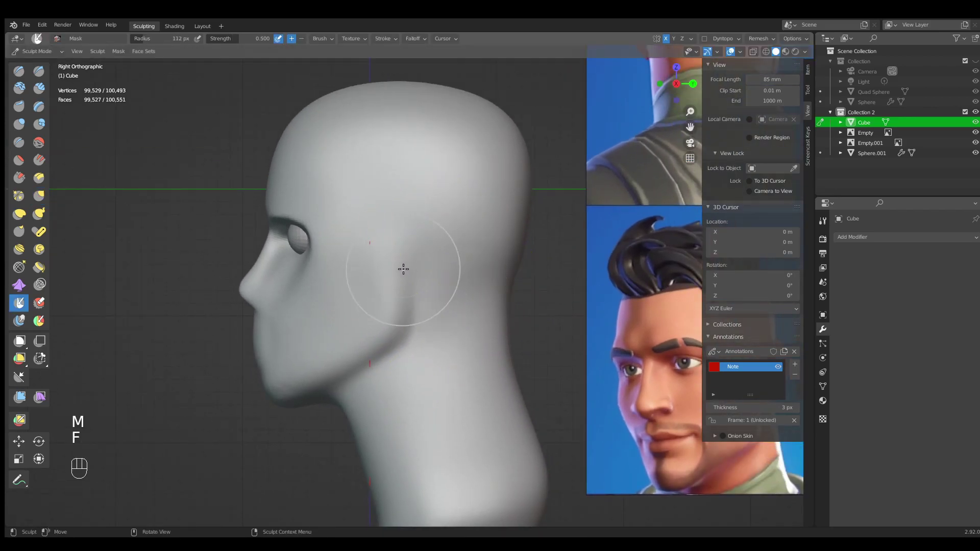
pyautogui.moveTo(476, 258); pyautogui.dragTo(500, 325, button='middle')
# Switch to Object Mode, deselect everything and add a new cube with its location cleared to the world origin.
pyautogui.click(36, 51)
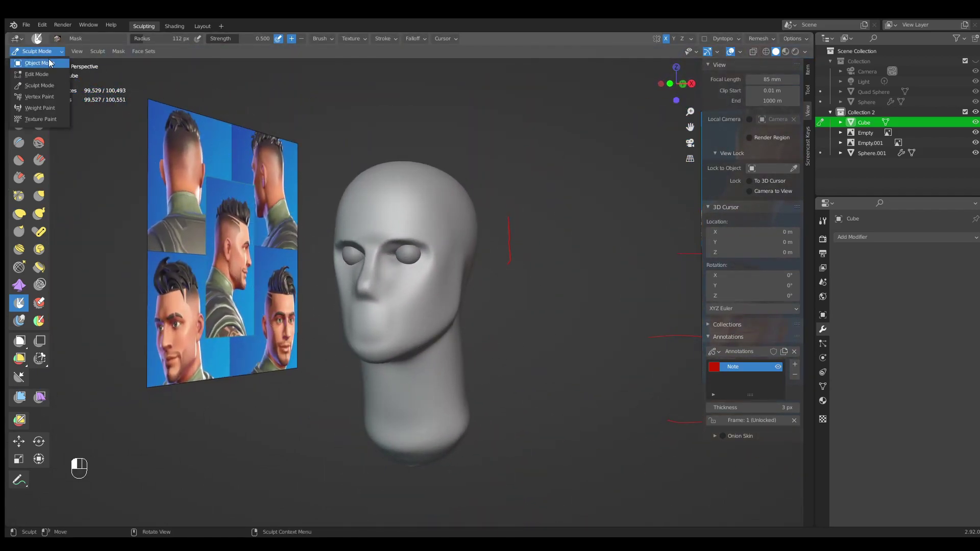
pyautogui.click(34, 62)
pyautogui.hotkey('alt', 'a')
pyautogui.moveTo(470, 254); pyautogui.dragTo(499, 262, button='middle')
pyautogui.hotkey('ctrl', 'a')
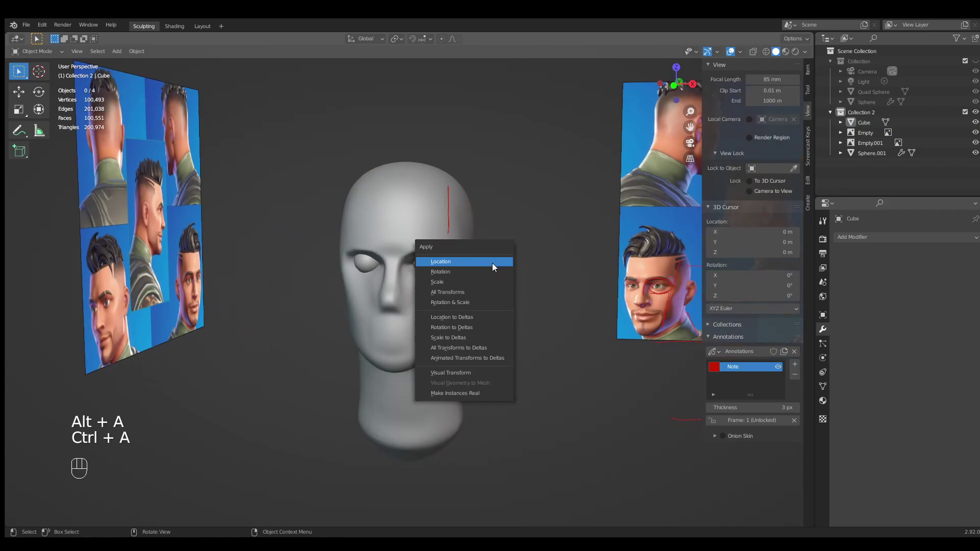
pyautogui.hotkey('shift', 'a')
pyautogui.click(538, 225)
pyautogui.moveTo(538, 225); pyautogui.dragTo(591, 283, button='middle')
pyautogui.hotkey('alt', 'g')
# Add a Subdivision Surface modifier to the new cube, raise its viewport level to 4 and apply it.
pyautogui.click(856, 237)
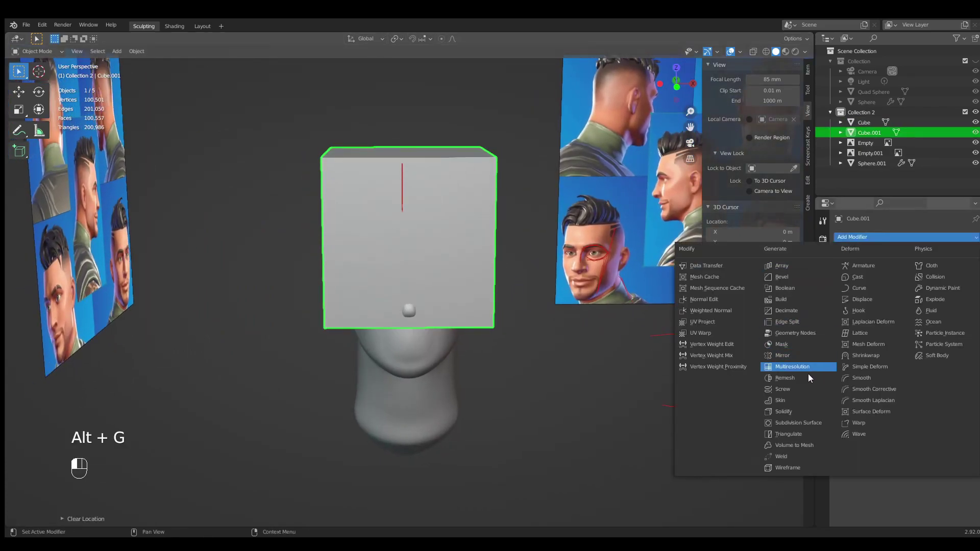
pyautogui.click(799, 423)
pyautogui.click(964, 283)
pyautogui.click(965, 283)
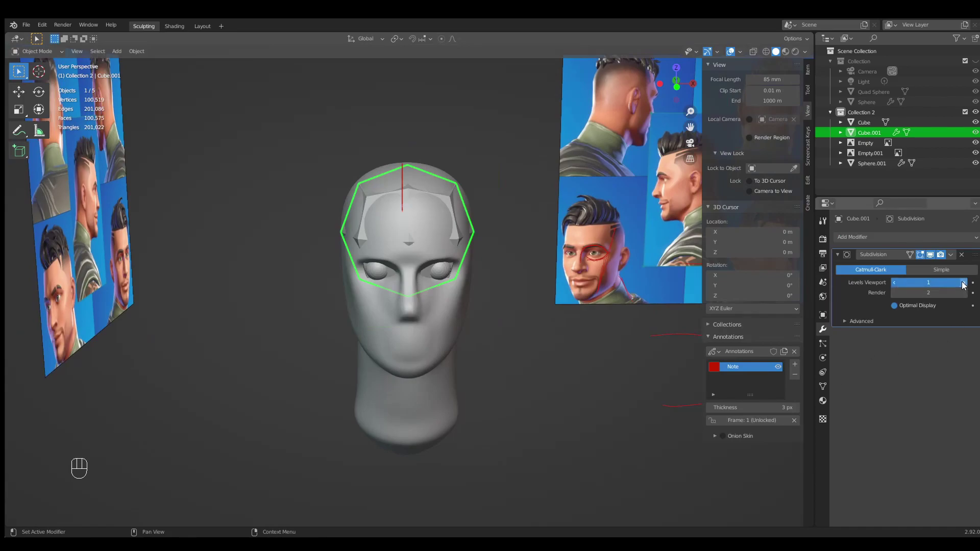
pyautogui.click(964, 283)
pyautogui.click(951, 255)
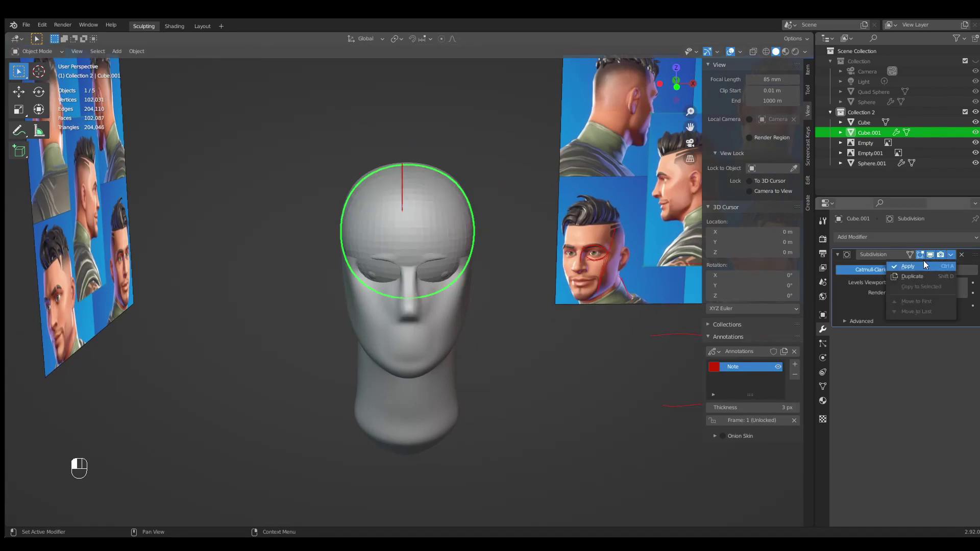
pyautogui.click(933, 265)
# Narrow the subdivided mesh along X in Edit Mode and move it out beside the head.
pyautogui.press('Tab')
pyautogui.press('s')
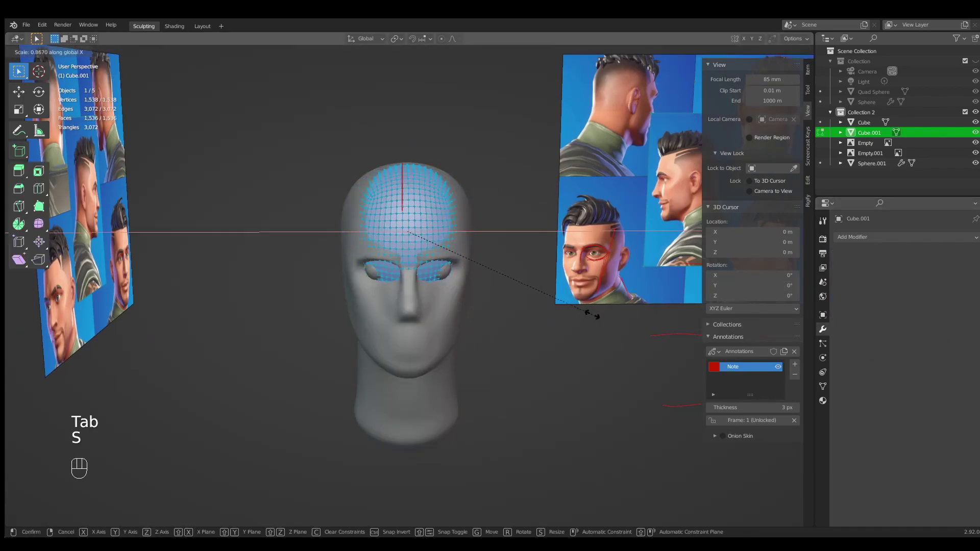
pyautogui.click(510, 289)
pyautogui.press('g')
pyautogui.click(604, 321)
pyautogui.keyDown('shift'); pyautogui.moveTo(604, 322); pyautogui.dragTo(553, 358, button='middle'); pyautogui.keyUp('shift')
pyautogui.scroll(1, 562, 361)
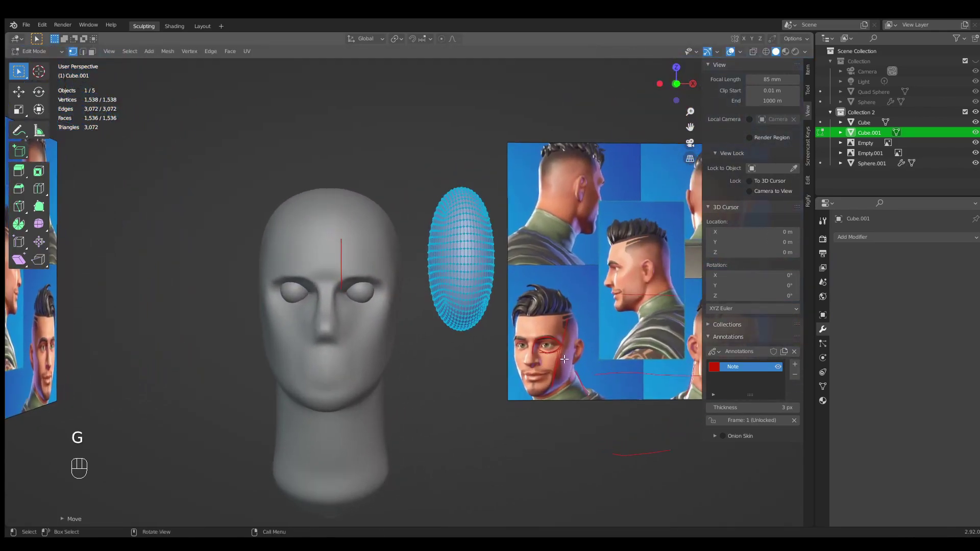
# Flatten the mesh further along the X axis into a thin disc for the ear.
pyautogui.press('s')
pyautogui.press('x')
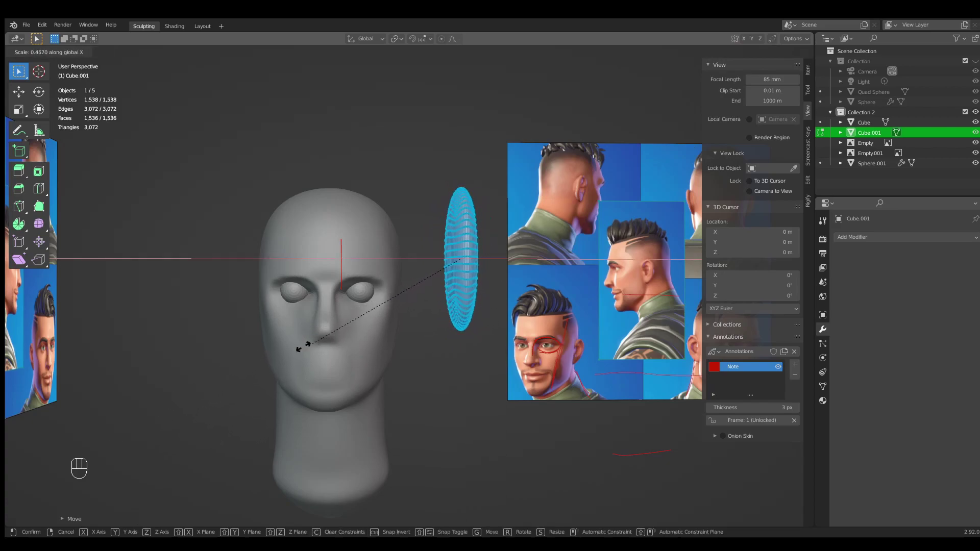
pyautogui.click(277, 372)
pyautogui.moveTo(495, 243); pyautogui.dragTo(533, 418, button='middle')
pyautogui.press('s')
pyautogui.press('x')
pyautogui.click(490, 373)
# Scale the ear disc down in right side view and move it behind the jaw at ear position.
pyautogui.press('KP_3')
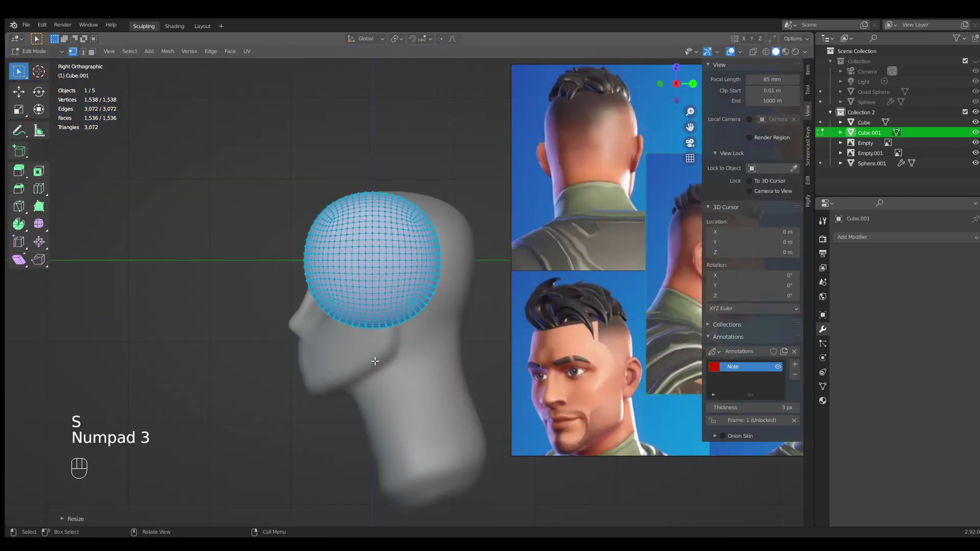
pyautogui.press('s')
pyautogui.click(408, 335)
pyautogui.keyDown('ctrl'); pyautogui.moveTo(409, 335); pyautogui.dragTo(437, 324, button='middle'); pyautogui.keyUp('ctrl')
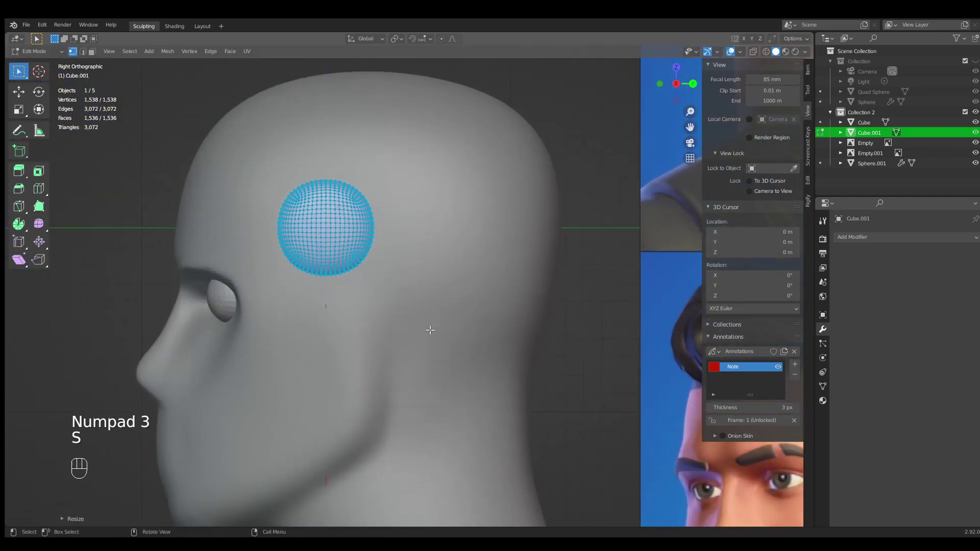
pyautogui.press('g')
pyautogui.click(508, 414)
# Stretch the ear disc along Z into an oval, tilt it slightly and reposition it on the head's side.
pyautogui.press('s')
pyautogui.press('z')
pyautogui.click(546, 377)
pyautogui.press('r')
pyautogui.press('g')
pyautogui.click(531, 404)
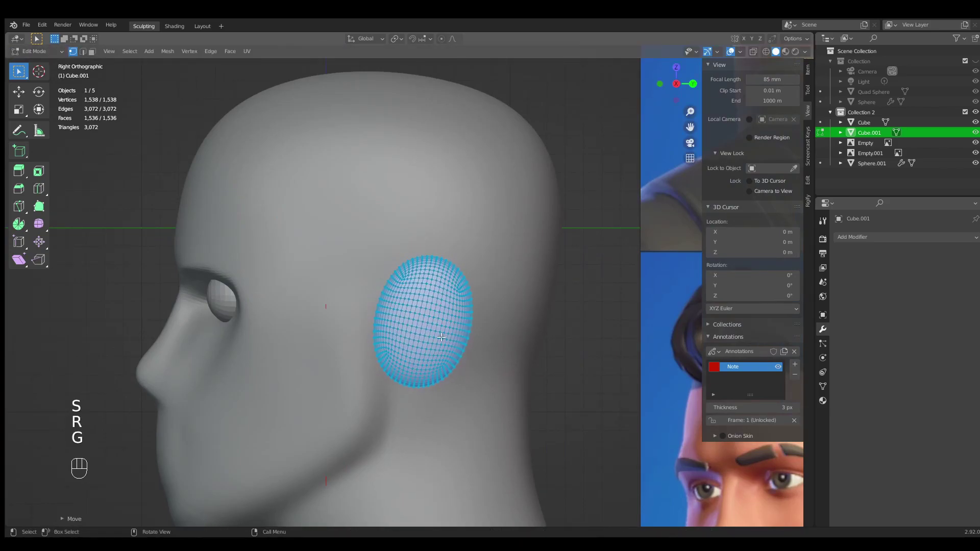
# Rotate the ear mesh in top view so that it angles outward from the head.
pyautogui.press('KP_1')
pyautogui.press('KP_7')
pyautogui.press('r')
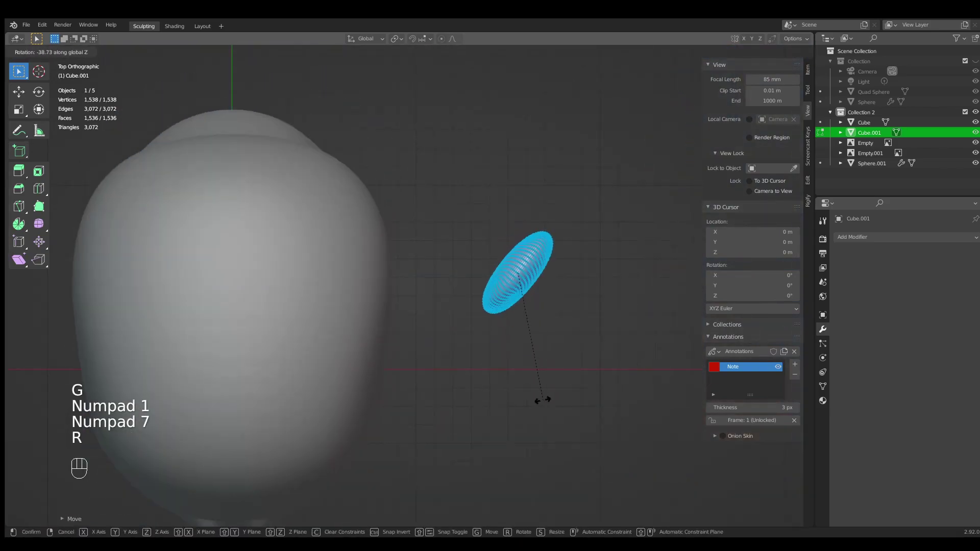
pyautogui.click(561, 390)
pyautogui.keyDown('shift'); pyautogui.moveTo(562, 389); pyautogui.dragTo(558, 398, button='middle'); pyautogui.keyUp('shift')
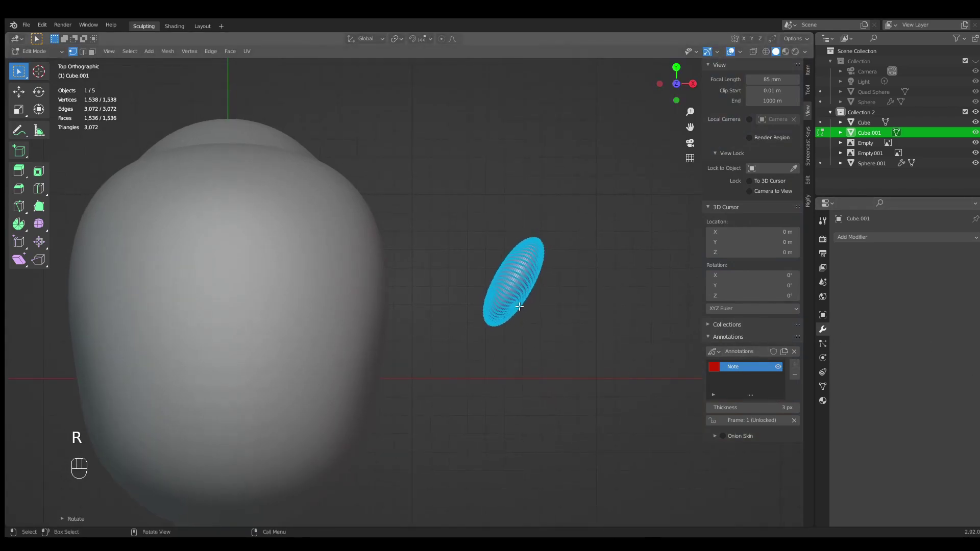
# Check the ears in the reference images, then fit the ear mesh against the head by moving and scaling it in front view.
pyautogui.moveTo(550, 342); pyautogui.dragTo(489, 334, button='middle')
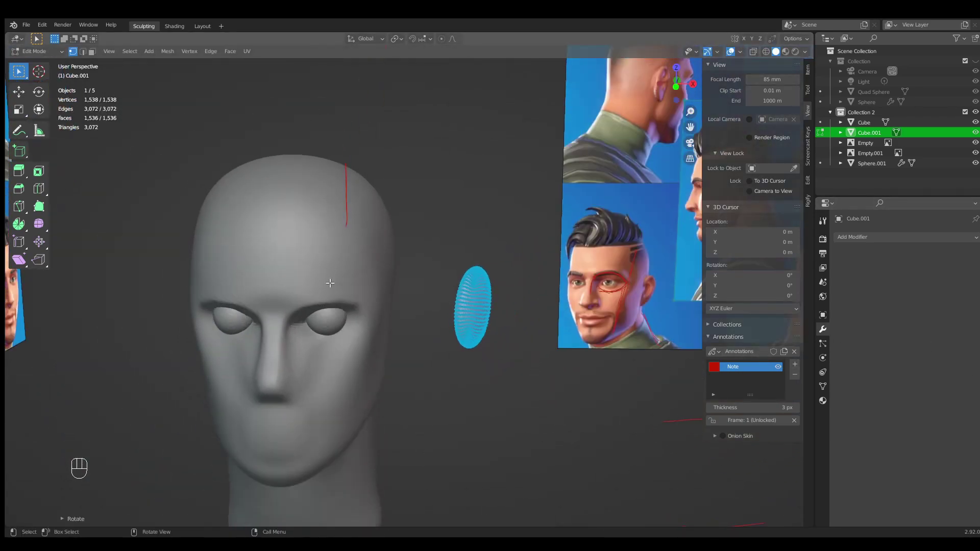
pyautogui.keyDown('shift'); pyautogui.moveTo(647, 275); pyautogui.dragTo(327, 396, button='middle'); pyautogui.keyUp('shift')
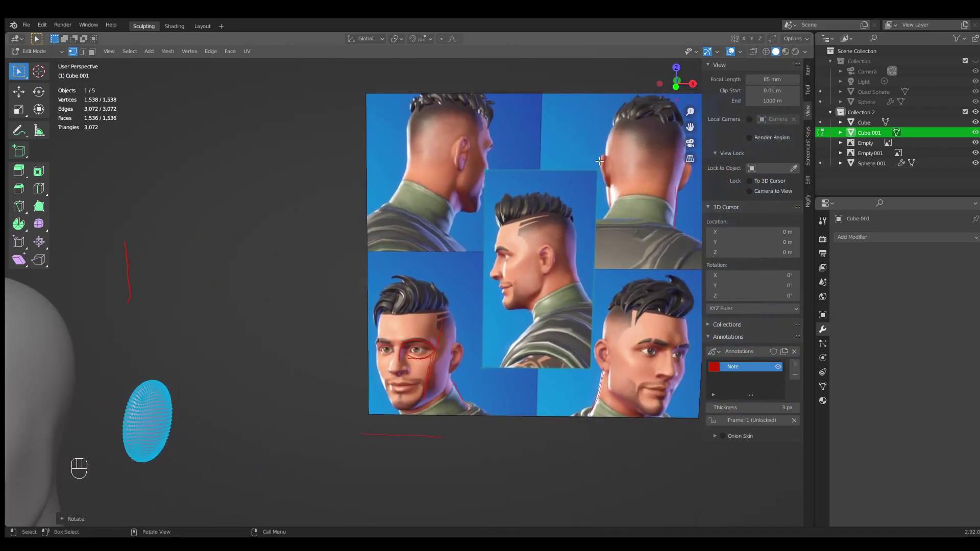
pyautogui.keyDown('shift'); pyautogui.moveTo(496, 260); pyautogui.dragTo(427, 340, button='middle'); pyautogui.keyUp('shift')
pyautogui.press('KP_1')
pyautogui.press('g')
pyautogui.click(423, 334)
pyautogui.press('s')
pyautogui.click(460, 338)
pyautogui.press('g')
pyautogui.click(464, 344)
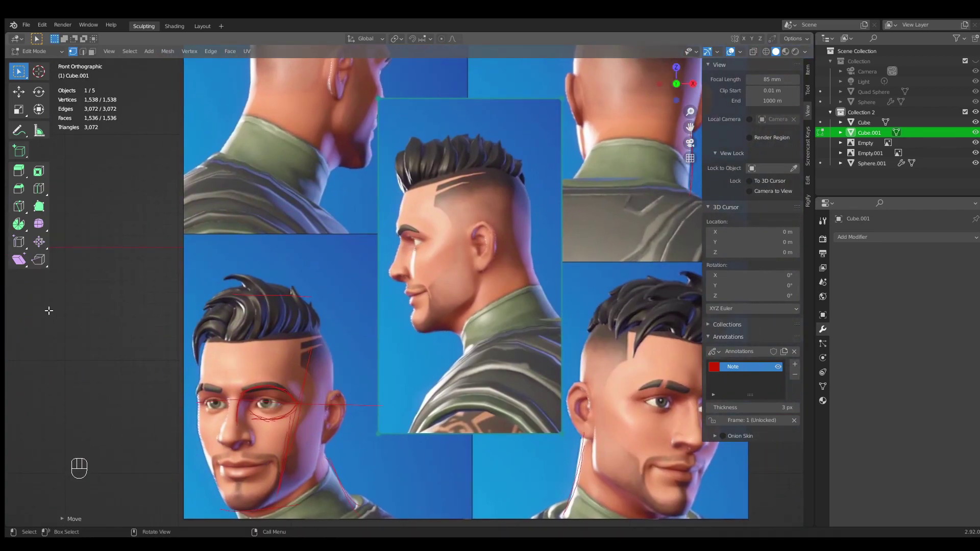
# Annotate the profile reference with lines at the brow and nose base to mark the ear's height.
pyautogui.click(19, 131)
pyautogui.keyDown('shift'); pyautogui.moveTo(474, 269); pyautogui.dragTo(507, 258, button='middle'); pyautogui.keyUp('shift')
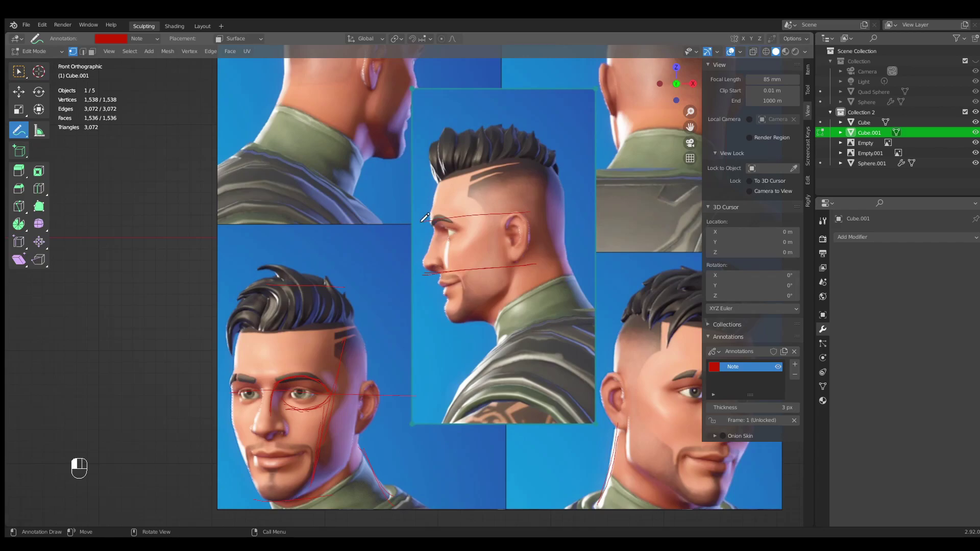
pyautogui.keyDown('shift'); pyautogui.moveTo(427, 285); pyautogui.dragTo(790, 240, button='middle'); pyautogui.keyUp('shift')
pyautogui.keyDown('ctrl'); pyautogui.moveTo(403, 329); pyautogui.dragTo(302, 303, button='middle'); pyautogui.keyUp('ctrl')
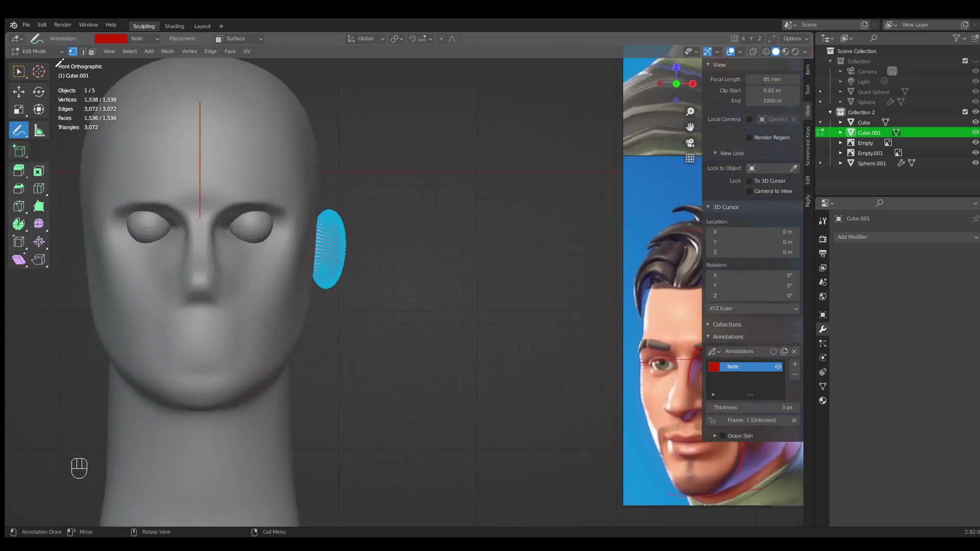
# Leave Edit Mode and switch the ear mesh to Sculpt Mode.
pyautogui.press('Tab')
pyautogui.keyDown('shift'); pyautogui.moveTo(327, 259); pyautogui.dragTo(376, 339, button='middle'); pyautogui.keyUp('shift')
pyautogui.click(45, 52)
pyautogui.click(45, 86)
pyautogui.moveTo(323, 260); pyautogui.dragTo(375, 259, button='middle')
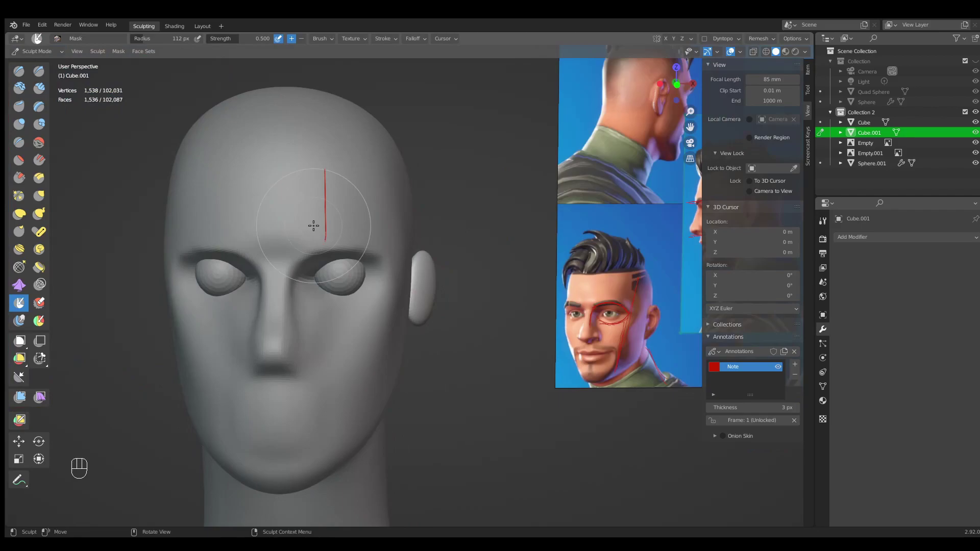
# Shape the ear's contour in front view with the Grab brush so it sits closer to the head.
pyautogui.press('KP_1')
pyautogui.moveTo(424, 220)
pyautogui.keyDown('shift'); pyautogui.mouseDown(button='middle')
pyautogui.moveTo(444, 200)
pyautogui.moveTo(443, 168)
pyautogui.mouseUp(button='middle'); pyautogui.keyUp('shift')
pyautogui.keyDown('ctrl'); pyautogui.moveTo(443, 168); pyautogui.dragTo(443, 151, button='middle'); pyautogui.keyUp('ctrl')
pyautogui.press('g')
pyautogui.press('f')
pyautogui.click(502, 272)
pyautogui.moveTo(451, 278); pyautogui.dragTo(442, 297)
pyautogui.press('g')
pyautogui.press('f')
pyautogui.moveTo(458, 205); pyautogui.dragTo(447, 199)
pyautogui.moveTo(443, 218); pyautogui.dragTo(442, 231)
pyautogui.moveTo(442, 230)
pyautogui.mouseDown(button='middle')
pyautogui.moveTo(437, 245)
pyautogui.moveTo(368, 240)
pyautogui.mouseUp(button='middle')
# Reshape the ear's outline in right side view with the Grab brush, ending at a 223 px radius.
pyautogui.press('KP_3')
pyautogui.press('g')
pyautogui.press('f')
pyautogui.click(486, 229)
pyautogui.moveTo(405, 224); pyautogui.dragTo(392, 227)
pyautogui.press('g')
pyautogui.press('f')
pyautogui.click(434, 200)
pyautogui.moveTo(423, 193); pyautogui.dragTo(419, 192)
pyautogui.moveTo(401, 283); pyautogui.dragTo(389, 279)
# Compare the ear with the profile reference and adjust its side outline with a resized Grab brush.
pyautogui.scroll(-4, 443, 339)
pyautogui.moveTo(600, 335)
pyautogui.keyDown('shift'); pyautogui.mouseDown(button='middle')
pyautogui.moveTo(383, 301)
pyautogui.moveTo(377, 334)
pyautogui.mouseUp(button='middle'); pyautogui.keyUp('shift')
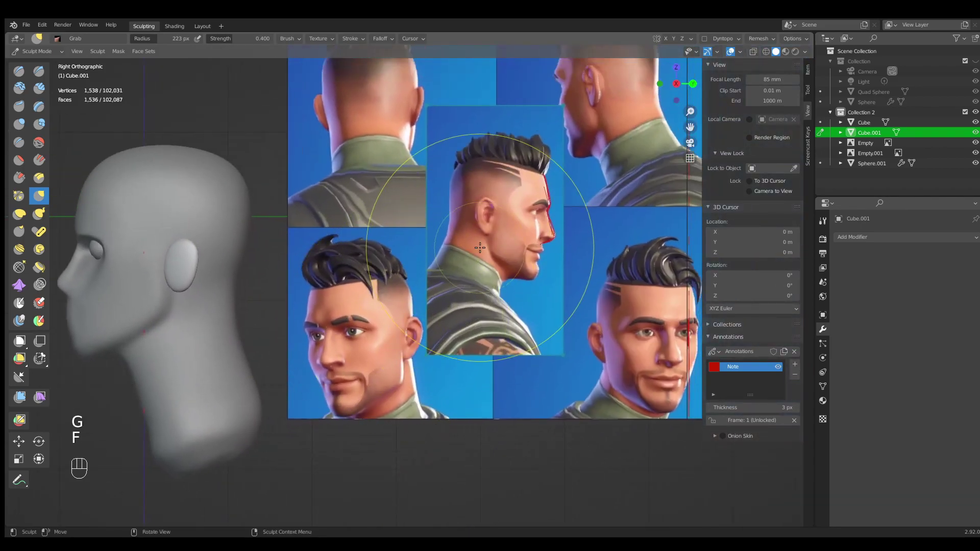
pyautogui.keyDown('shift'); pyautogui.moveTo(235, 297); pyautogui.dragTo(464, 261, button='middle'); pyautogui.keyUp('shift')
pyautogui.keyDown('ctrl'); pyautogui.moveTo(462, 261); pyautogui.dragTo(452, 180, button='middle'); pyautogui.keyUp('ctrl')
pyautogui.keyDown('shift'); pyautogui.moveTo(438, 246); pyautogui.dragTo(462, 349, button='middle'); pyautogui.keyUp('shift')
pyautogui.press('g')
pyautogui.press('f')
pyautogui.click(428, 302)
pyautogui.moveTo(424, 287); pyautogui.dragTo(417, 290)
# Refine the upper and lower ear contours with the Grab brush, reducing its radius to 86 px.
pyautogui.keyDown('ctrl'); pyautogui.moveTo(462, 240); pyautogui.dragTo(456, 263, button='middle'); pyautogui.keyUp('ctrl')
pyautogui.press('g')
pyautogui.press('f')
pyautogui.click(459, 228)
pyautogui.moveTo(460, 227); pyautogui.dragTo(451, 208)
pyautogui.press('g')
pyautogui.press('f')
pyautogui.click(459, 265)
pyautogui.press('g')
pyautogui.press('f')
pyautogui.click(442, 283)
pyautogui.moveTo(449, 281); pyautogui.dragTo(424, 306)
pyautogui.moveTo(423, 307)
pyautogui.mouseDown(button='middle')
pyautogui.moveTo(506, 309)
pyautogui.moveTo(435, 276)
pyautogui.moveTo(449, 289)
pyautogui.mouseUp(button='middle')
# Switch to Object Mode and mirror the ear across the X axis with a Mirror modifier.
pyautogui.click(37, 51)
pyautogui.moveTo(434, 249); pyautogui.dragTo(360, 278, button='middle')
pyautogui.click(40, 52)
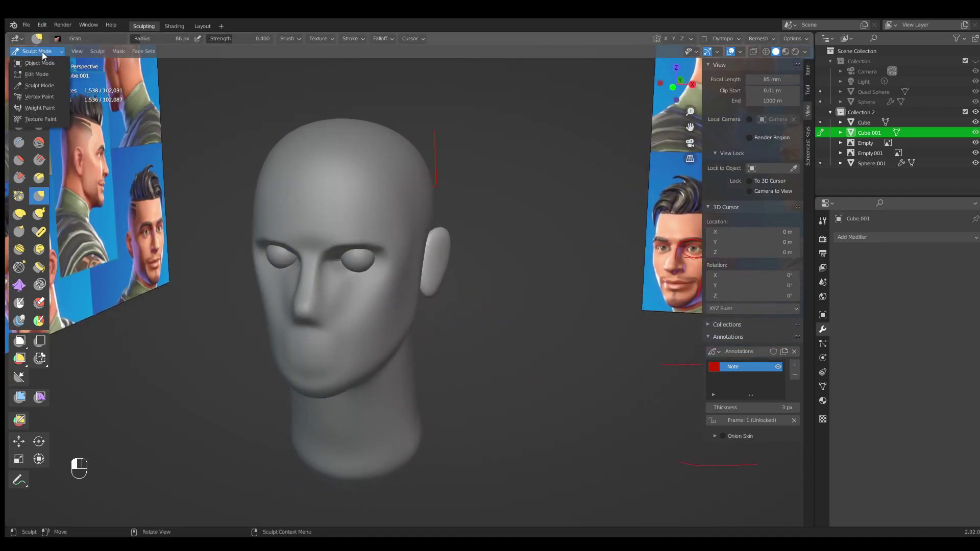
pyautogui.click(43, 63)
pyautogui.moveTo(433, 265); pyautogui.dragTo(480, 263, button='middle')
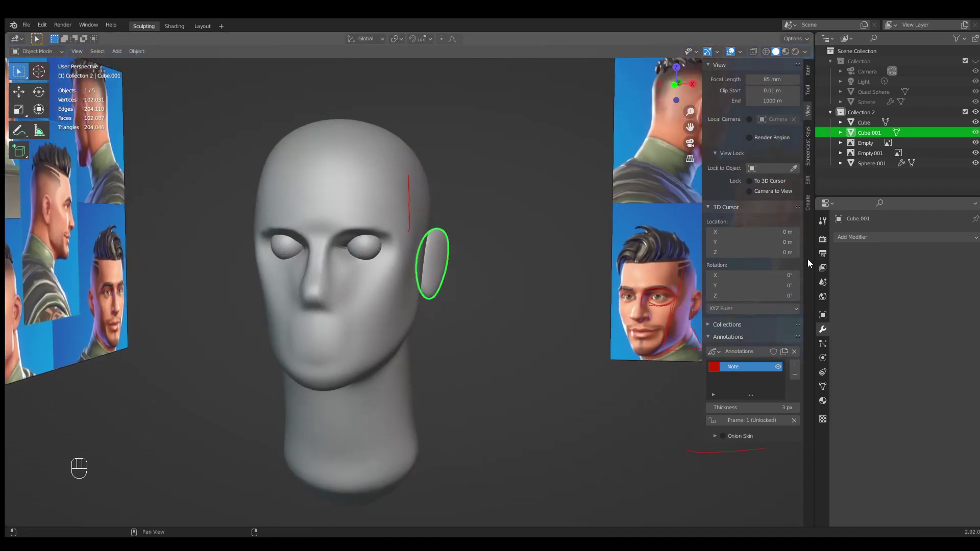
pyautogui.click(841, 238)
pyautogui.click(782, 355)
pyautogui.moveTo(500, 299); pyautogui.dragTo(430, 280, button='middle')
pyautogui.hotkey('alt', 'a')
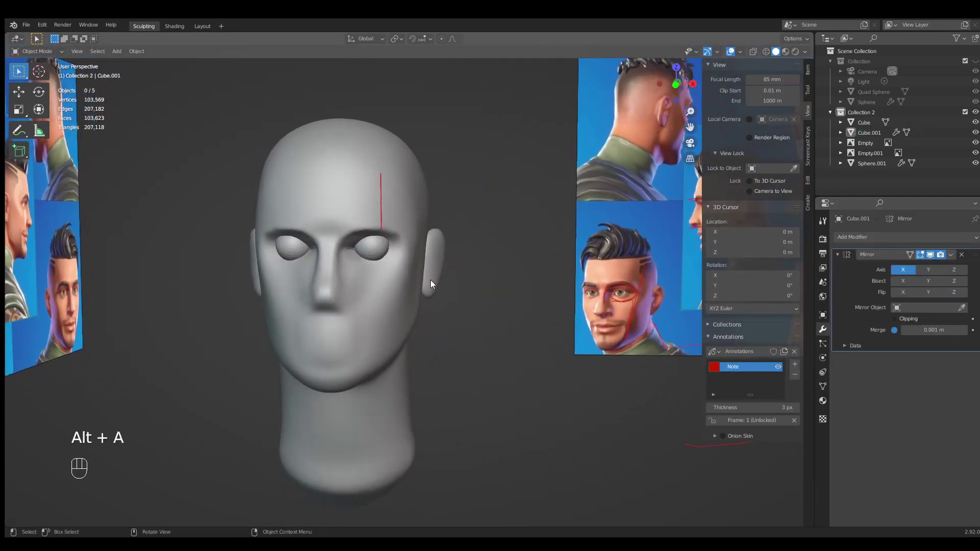
pyautogui.press('KP_1')
pyautogui.moveTo(553, 276); pyautogui.dragTo(605, 234, button='middle')
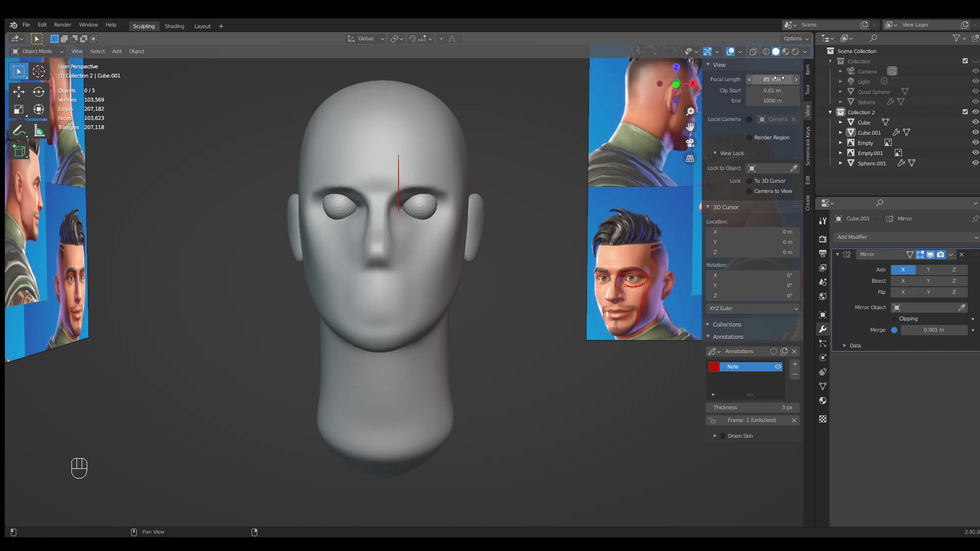
# Try a 55 mm viewport focal length on the head and restore it to 85 mm.
pyautogui.press('n')
pyautogui.press('n')
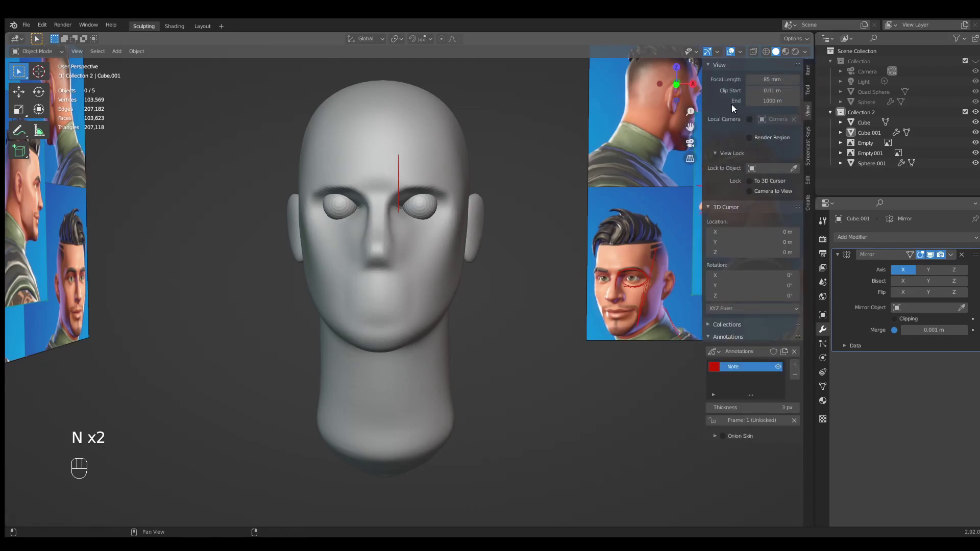
pyautogui.keyDown('shift'); pyautogui.moveTo(451, 280); pyautogui.dragTo(474, 291, button='middle'); pyautogui.keyUp('shift')
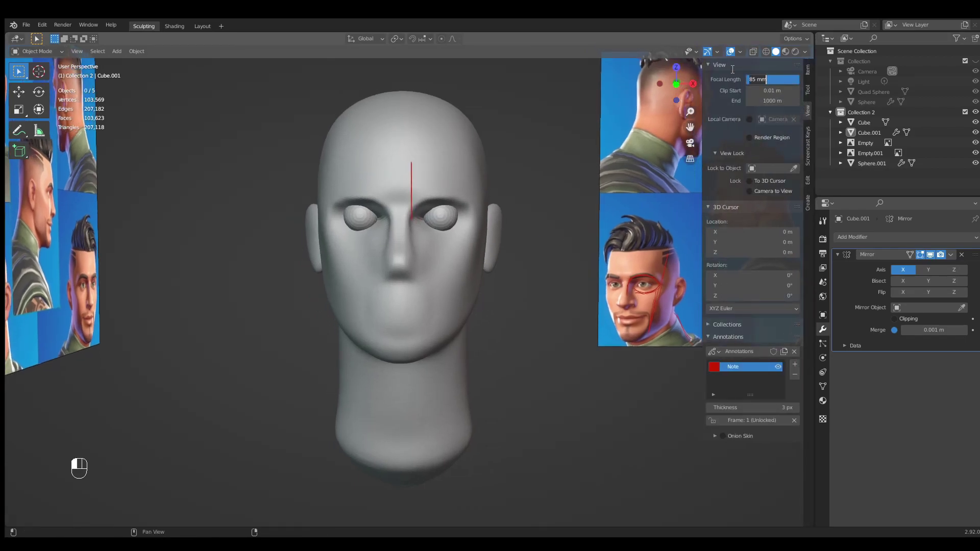
pyautogui.write('55')
pyautogui.press('Return')
pyautogui.keyDown('ctrl'); pyautogui.moveTo(527, 216); pyautogui.dragTo(633, 196, button='middle'); pyautogui.keyUp('ctrl')
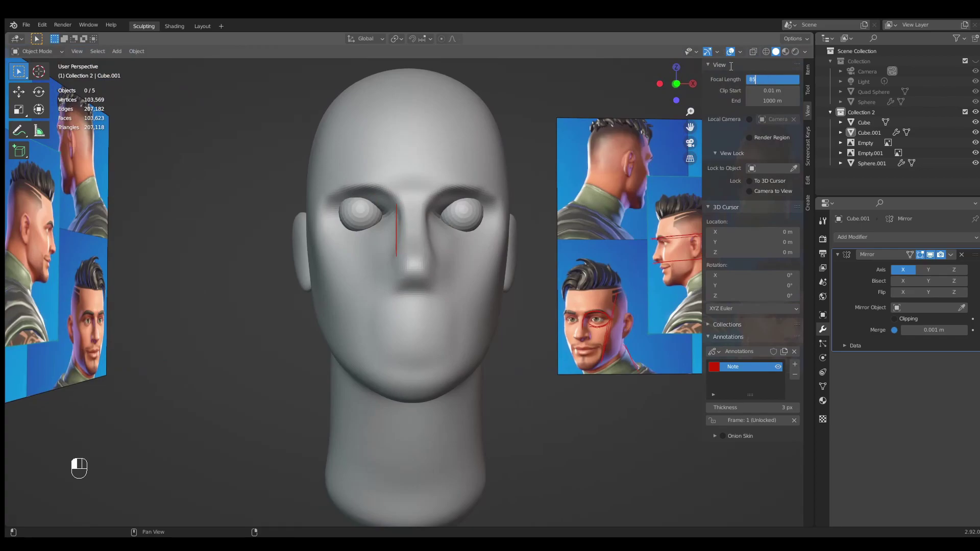
pyautogui.press('Return')
# Hide the sidebar, select the mirrored ears in front view and save the file.
pyautogui.press('n')
pyautogui.moveTo(551, 271)
pyautogui.keyDown('ctrl'); pyautogui.mouseDown(button='middle')
pyautogui.moveTo(520, 324)
pyautogui.moveTo(483, 336)
pyautogui.moveTo(492, 339)
pyautogui.moveTo(543, 260)
pyautogui.mouseUp(button='middle'); pyautogui.keyUp('ctrl')
pyautogui.click(542, 261)
pyautogui.press('KP_1')
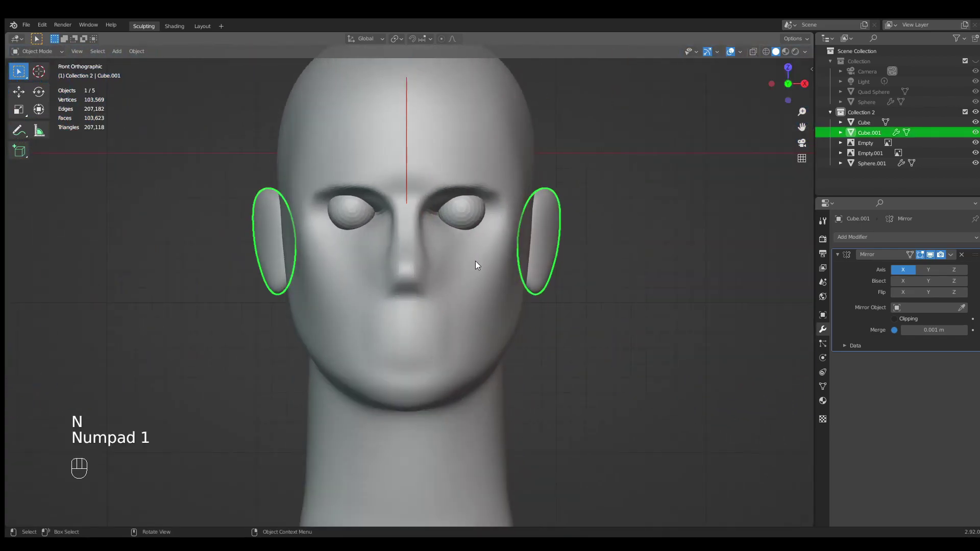
pyautogui.hotkey('alt', 'a')
pyautogui.click(547, 253)
pyautogui.hotkey('ctrl', 's')
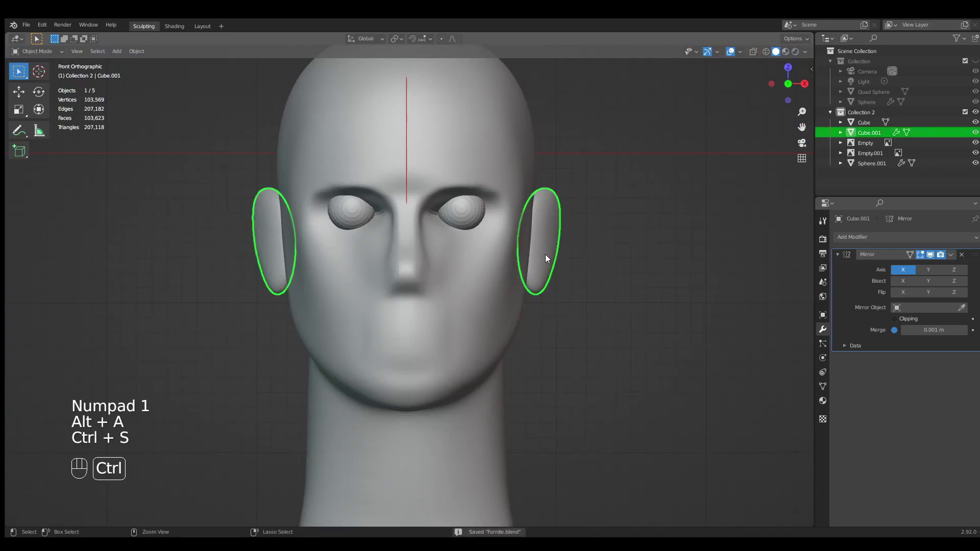
pyautogui.keyDown('shift'); pyautogui.moveTo(542, 257); pyautogui.dragTo(467, 258, button='middle'); pyautogui.keyUp('shift')
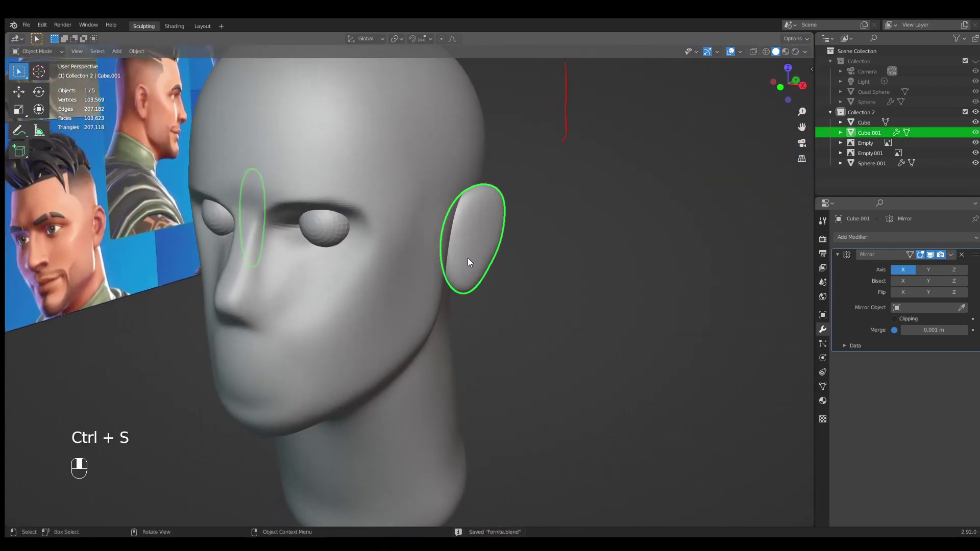
# Switch the ear to Sculpt Mode and study the ear's shape in the back and side reference images.
pyautogui.click(26, 50)
pyautogui.click(41, 84)
pyautogui.moveTo(307, 175); pyautogui.dragTo(379, 351, button='middle')
pyautogui.keyDown('shift'); pyautogui.moveTo(433, 304); pyautogui.dragTo(407, 282, button='middle'); pyautogui.keyUp('shift')
pyautogui.keyDown('ctrl'); pyautogui.moveTo(407, 281); pyautogui.dragTo(132, 248, button='middle'); pyautogui.keyUp('ctrl')
pyautogui.moveTo(307, 240)
pyautogui.mouseDown(button='middle')
pyautogui.moveTo(571, 225)
pyautogui.moveTo(416, 273)
pyautogui.moveTo(386, 316)
pyautogui.mouseUp(button='middle')
pyautogui.keyDown('shift'); pyautogui.moveTo(535, 181); pyautogui.dragTo(504, 283, button='middle'); pyautogui.keyUp('shift')
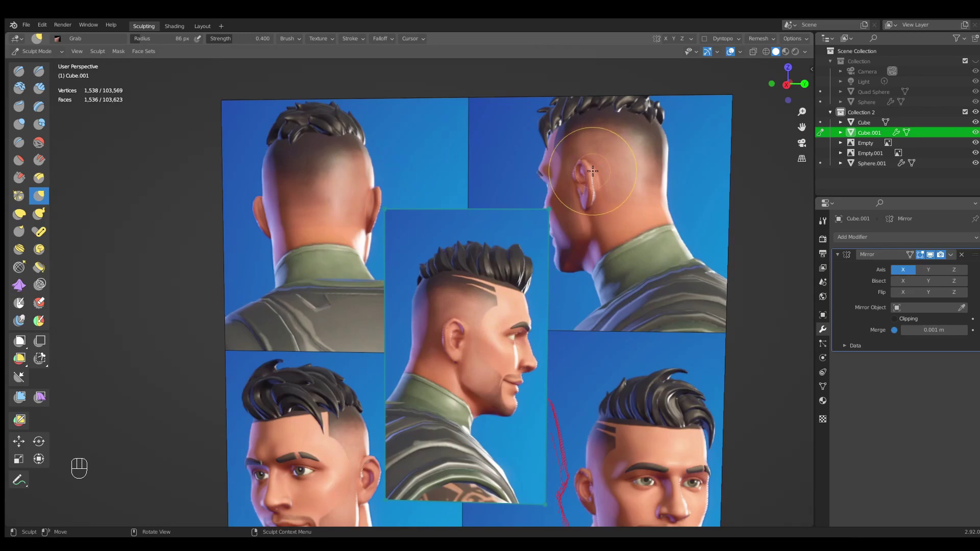
pyautogui.keyDown('shift'); pyautogui.moveTo(329, 319); pyautogui.dragTo(447, 261, button='middle'); pyautogui.keyUp('shift')
# Try building up the back of the ear with the Clay Strips brush at a 92 px radius.
pyautogui.moveTo(446, 262)
pyautogui.mouseDown(button='middle')
pyautogui.moveTo(421, 231)
pyautogui.moveTo(390, 229)
pyautogui.moveTo(394, 284)
pyautogui.moveTo(401, 260)
pyautogui.mouseUp(button='middle')
pyautogui.click(396, 271)
pyautogui.press('f')
pyautogui.click(430, 266)
pyautogui.moveTo(394, 282); pyautogui.dragTo(394, 287)
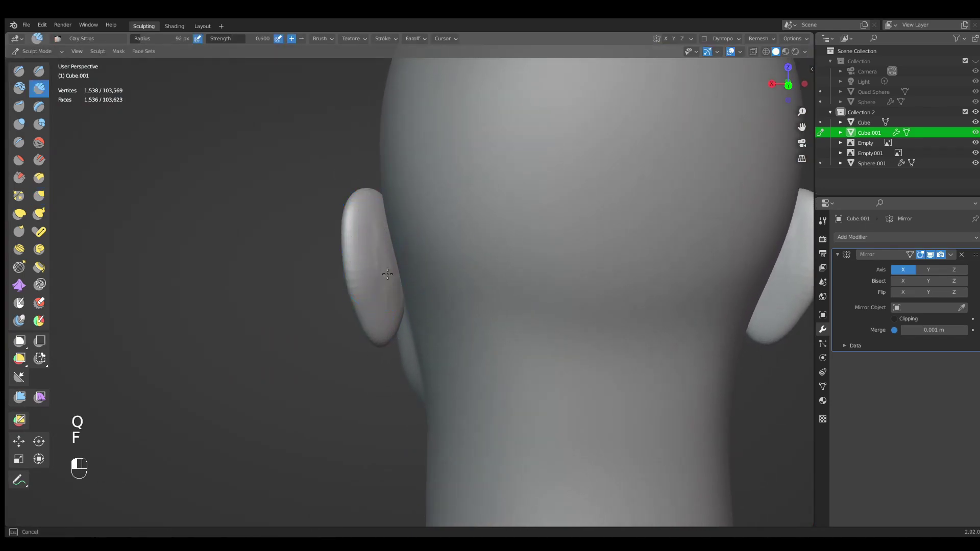
pyautogui.click(381, 233)
pyautogui.moveTo(381, 233)
pyautogui.mouseDown(button='middle')
pyautogui.moveTo(582, 237)
pyautogui.moveTo(638, 195)
pyautogui.moveTo(497, 201)
pyautogui.moveTo(440, 219)
pyautogui.moveTo(326, 204)
pyautogui.moveTo(550, 226)
pyautogui.moveTo(536, 214)
pyautogui.moveTo(552, 192)
pyautogui.mouseUp(button='middle')
pyautogui.moveTo(513, 241); pyautogui.dragTo(370, 260, button='middle')
# Undo the last Clay Strips strokes on the ear.
pyautogui.hotkey('ctrl', 'z')
pyautogui.hotkey('ctrl', 'z')
pyautogui.hotkey('ctrl', 'z')
# Enlarge the properties editor and show the Clay Strips brush's advanced settings.
pyautogui.click(823, 238)
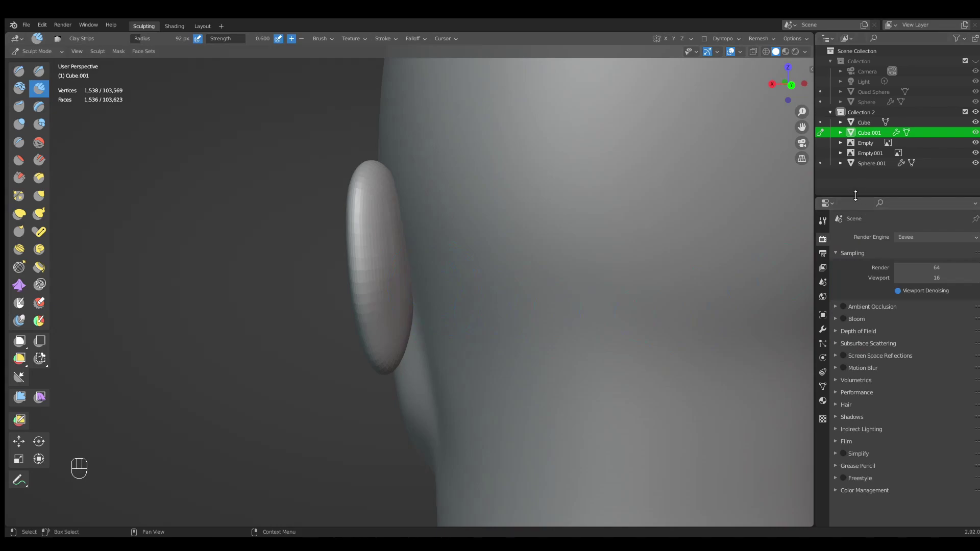
pyautogui.moveTo(858, 196); pyautogui.dragTo(852, 175)
pyautogui.click(823, 193)
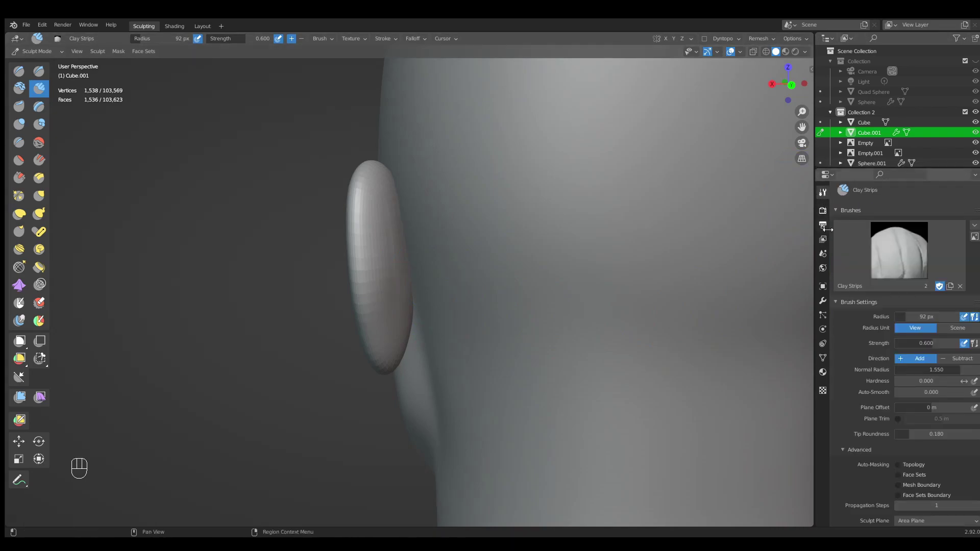
pyautogui.scroll(-5, 851, 273)
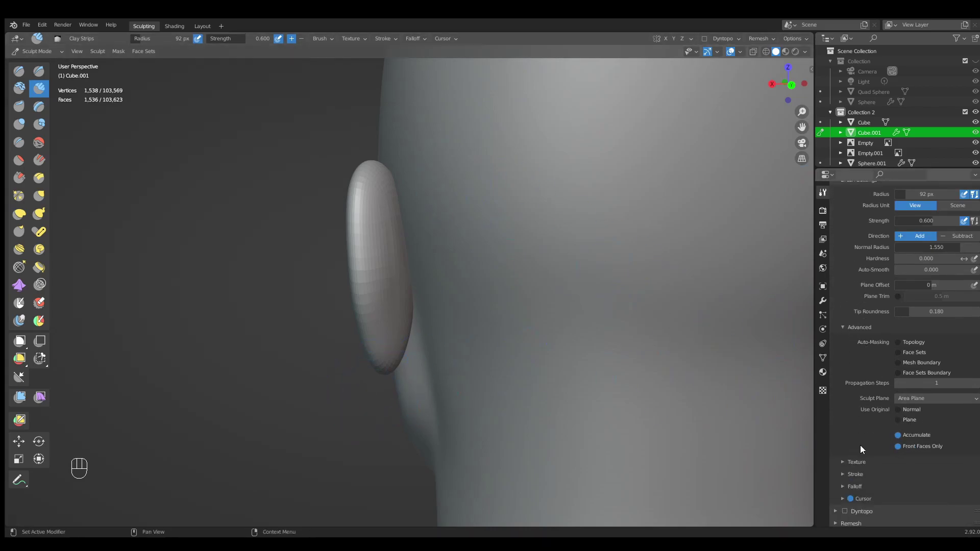
# Try Clay Strips strokes on the back of the ear with Front Faces Only turned off, and undo them.
pyautogui.click(898, 446)
pyautogui.moveTo(376, 252)
pyautogui.mouseDown()
pyautogui.moveTo(378, 225)
pyautogui.moveTo(374, 259)
pyautogui.moveTo(400, 284)
pyautogui.mouseUp()
pyautogui.moveTo(450, 274); pyautogui.dragTo(587, 263, button='middle')
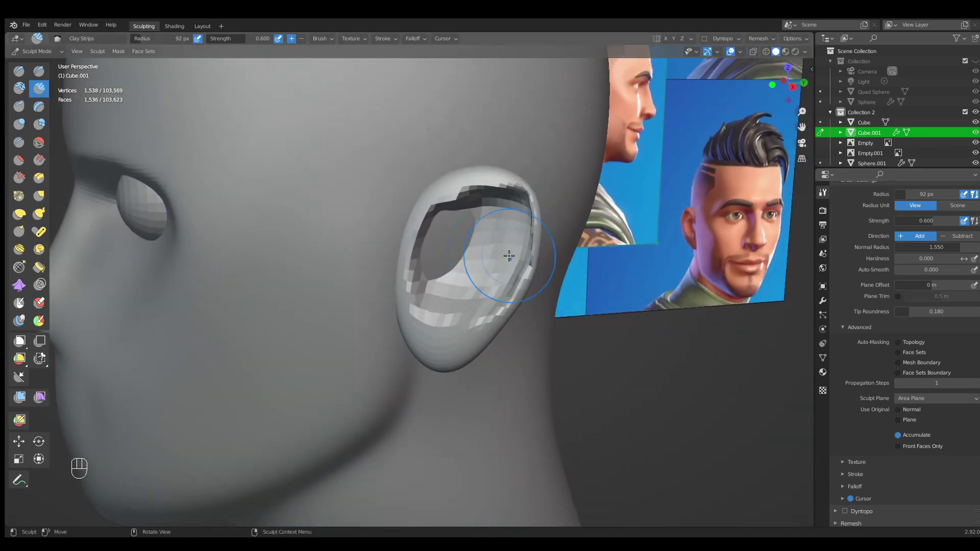
pyautogui.moveTo(482, 264); pyautogui.dragTo(527, 269, button='middle')
pyautogui.hotkey('ctrl', 'z')
pyautogui.hotkey('ctrl', 'z')
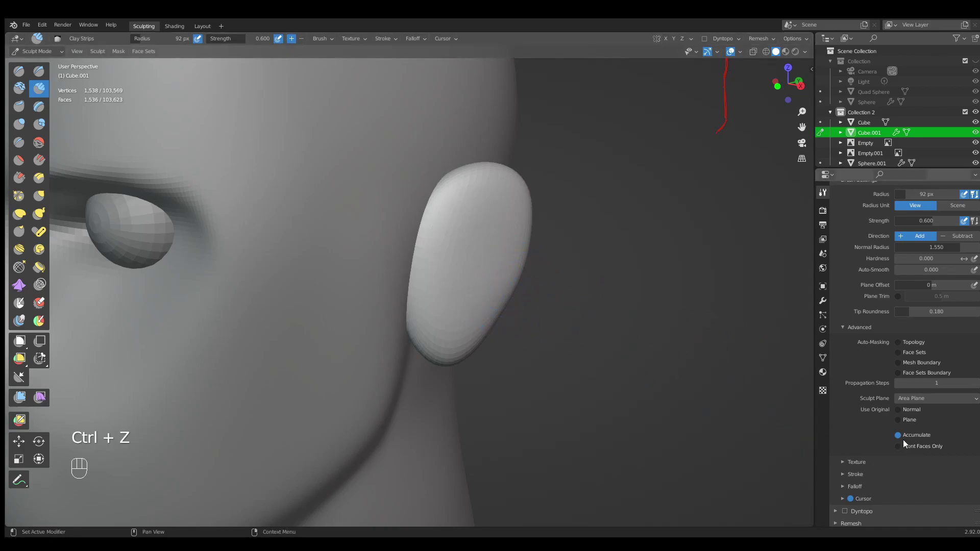
# Build up the back of the ear with Clay Strips at a 92 px radius and Front Faces Only enabled.
pyautogui.moveTo(602, 291); pyautogui.dragTo(387, 282, button='middle')
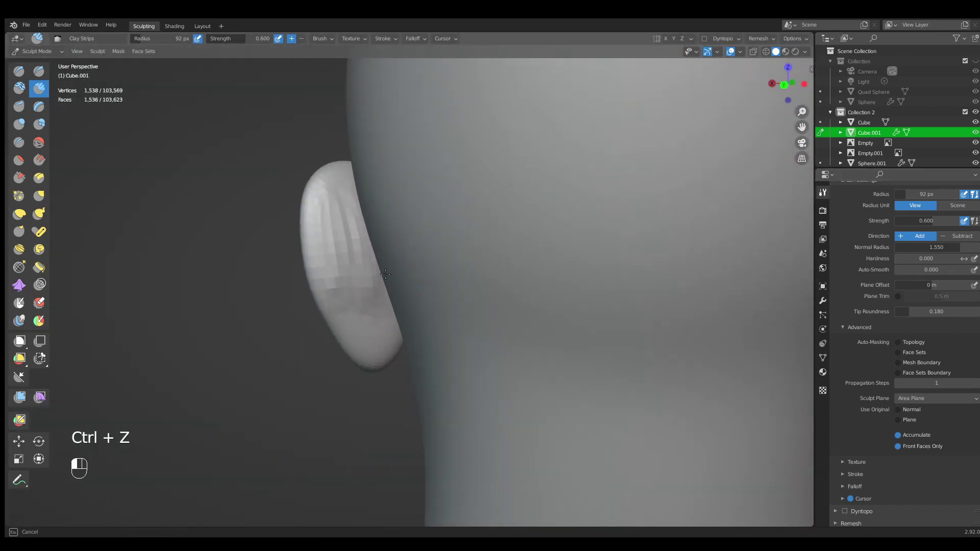
pyautogui.moveTo(395, 246); pyautogui.dragTo(397, 271)
pyautogui.moveTo(342, 270)
pyautogui.mouseDown(button='middle')
pyautogui.moveTo(484, 260)
pyautogui.moveTo(341, 285)
pyautogui.mouseUp(button='middle')
pyautogui.keyDown('ctrl'); pyautogui.moveTo(475, 263); pyautogui.dragTo(481, 300, button='middle'); pyautogui.keyUp('ctrl')
# Shrink the properties editor, hide the head mesh and add Clay Strips strokes to the ear's back at a 101 px radius.
pyautogui.moveTo(899, 170); pyautogui.dragTo(898, 239)
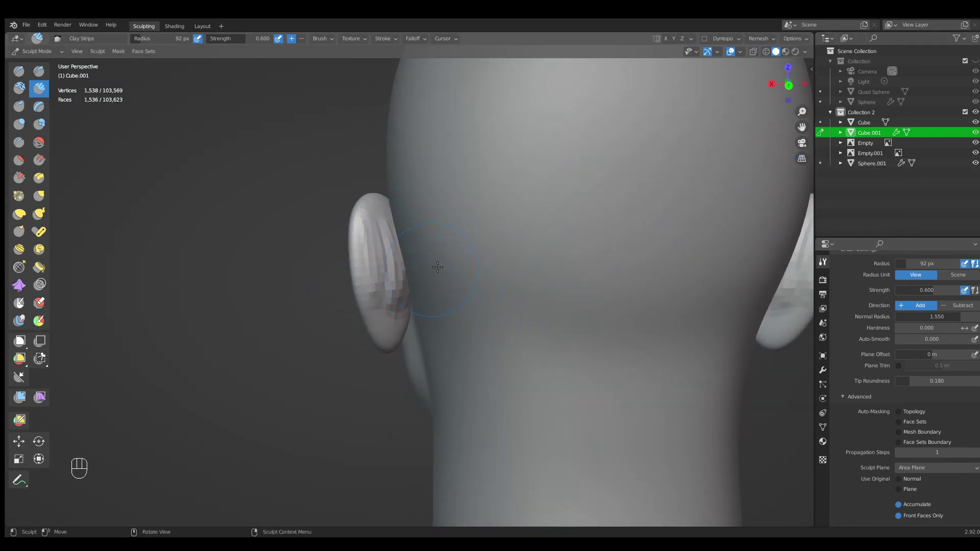
pyautogui.click(975, 122)
pyautogui.moveTo(396, 284)
pyautogui.mouseDown(button='middle')
pyautogui.moveTo(367, 286)
pyautogui.moveTo(352, 270)
pyautogui.mouseUp(button='middle')
pyautogui.press('f')
pyautogui.click(397, 245)
pyautogui.moveTo(370, 207); pyautogui.dragTo(373, 213)
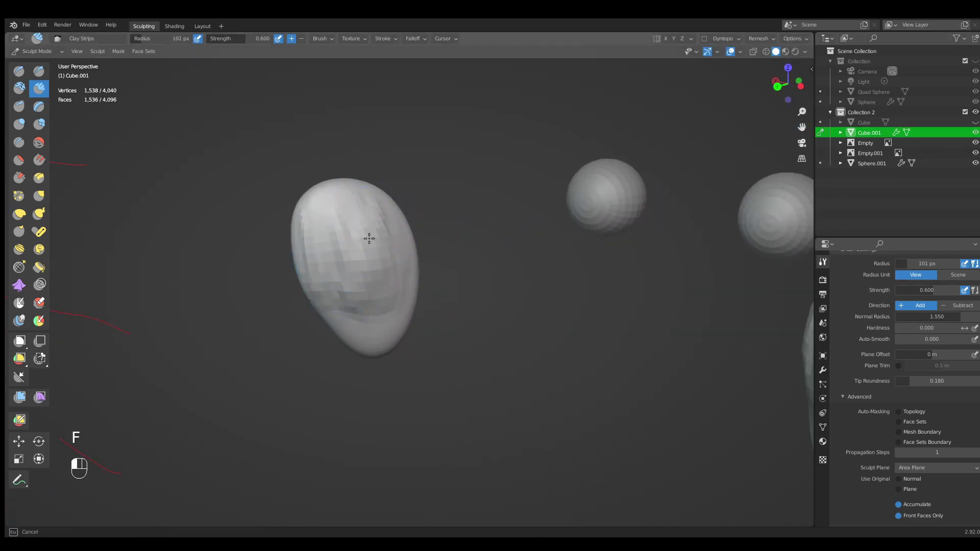
# Build up the upper and lower back of the ear with Clay Strips at a 112 px radius.
pyautogui.press('f')
pyautogui.moveTo(383, 300); pyautogui.dragTo(385, 297)
pyautogui.moveTo(392, 254); pyautogui.dragTo(364, 249, button='middle')
pyautogui.moveTo(364, 249)
pyautogui.mouseDown()
pyautogui.moveTo(376, 291)
pyautogui.moveTo(388, 234)
pyautogui.moveTo(361, 222)
pyautogui.mouseUp()
pyautogui.moveTo(371, 273)
pyautogui.mouseDown(button='middle')
pyautogui.moveTo(485, 259)
pyautogui.moveTo(365, 217)
pyautogui.mouseUp(button='middle')
pyautogui.moveTo(385, 270)
pyautogui.mouseDown(button='middle')
pyautogui.moveTo(449, 263)
pyautogui.moveTo(359, 280)
pyautogui.moveTo(450, 288)
pyautogui.moveTo(578, 275)
pyautogui.moveTo(520, 287)
pyautogui.mouseUp(button='middle')
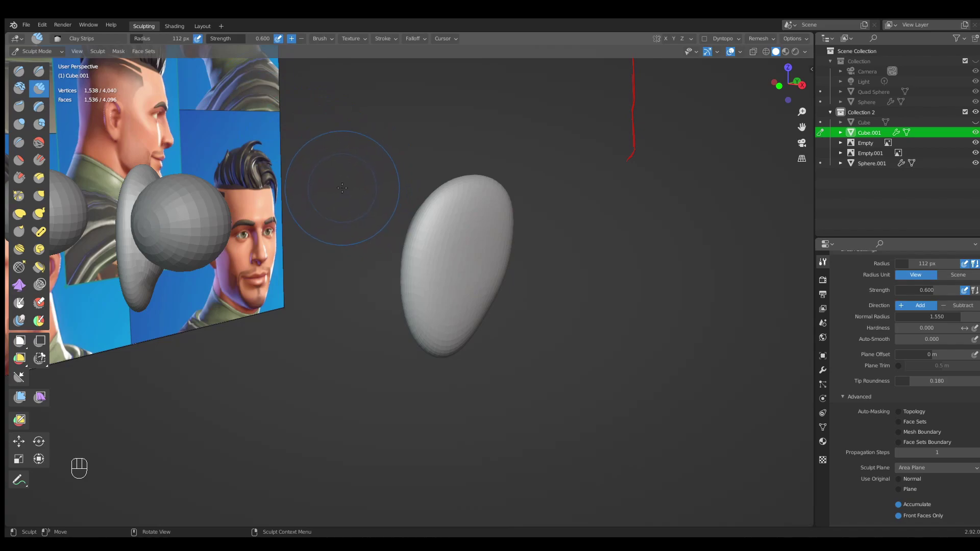
# Try remeshing the ear at two coarser voxel sizes.
pyautogui.keyDown('shift'); pyautogui.moveTo(445, 167); pyautogui.dragTo(458, 201, button='middle'); pyautogui.keyUp('shift')
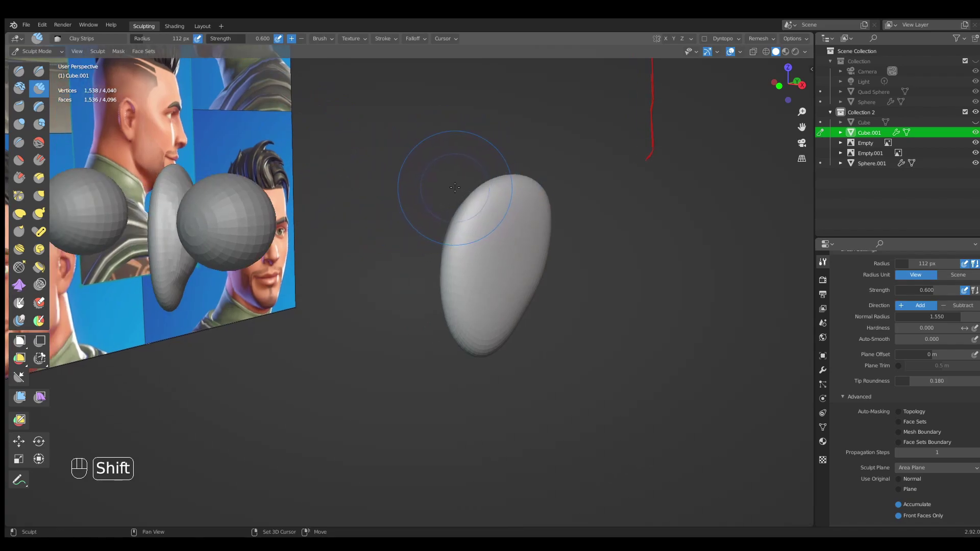
pyautogui.hotkey('shift', 'r')
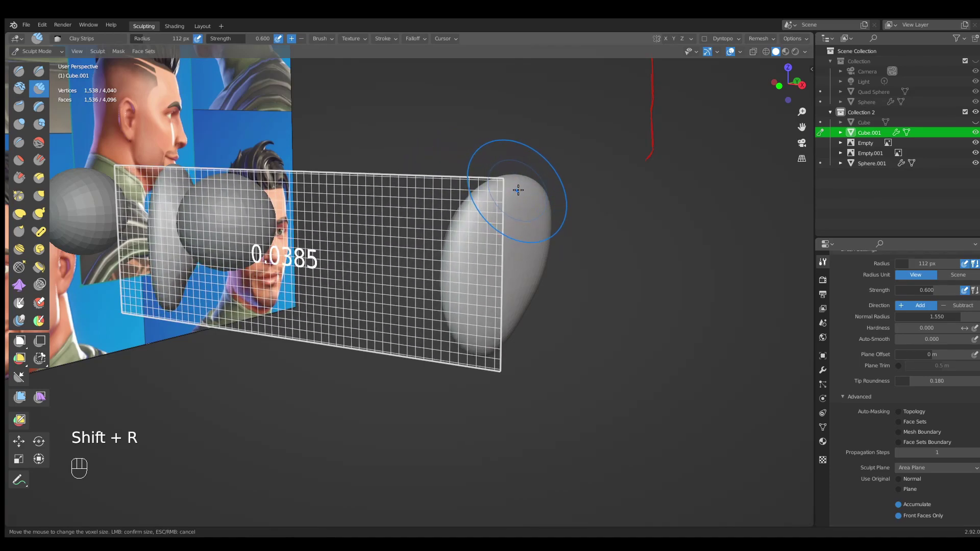
pyautogui.click(506, 191)
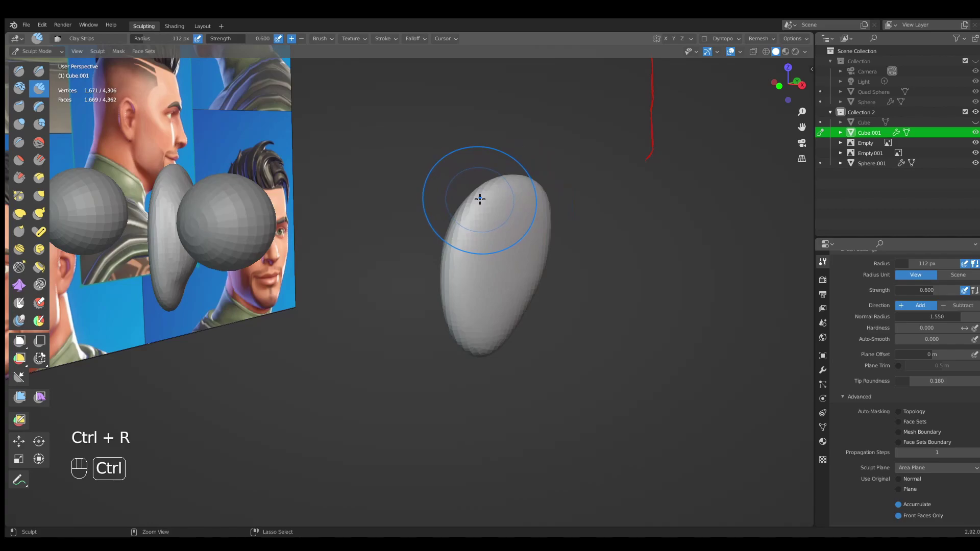
pyautogui.moveTo(484, 202)
pyautogui.mouseDown(button='middle')
pyautogui.moveTo(498, 199)
pyautogui.moveTo(479, 235)
pyautogui.moveTo(494, 236)
pyautogui.mouseUp(button='middle')
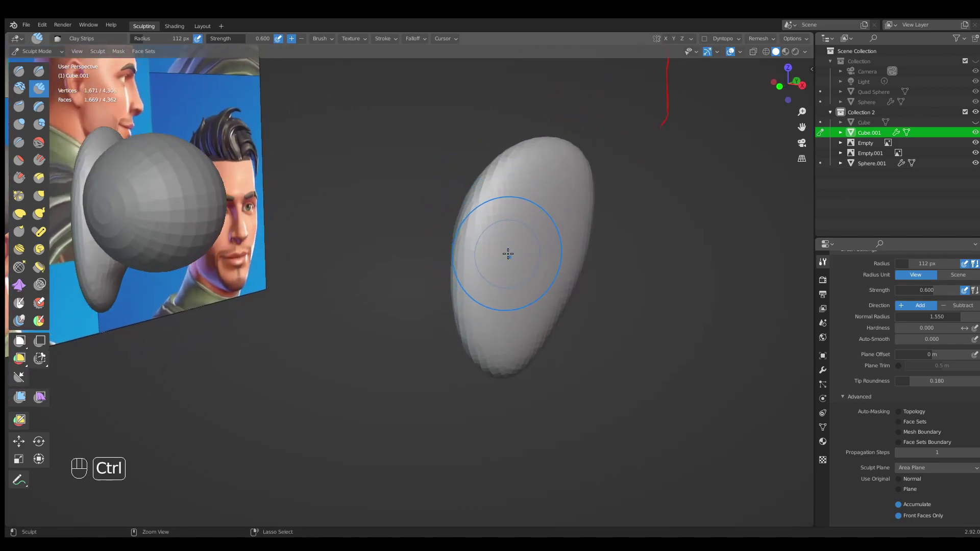
pyautogui.hotkey('shift', 'r')
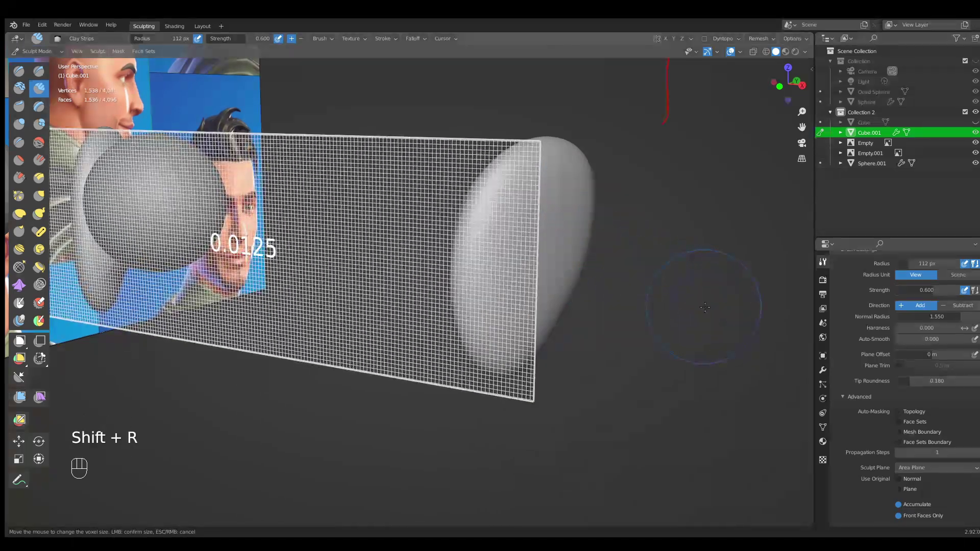
pyautogui.click(656, 303)
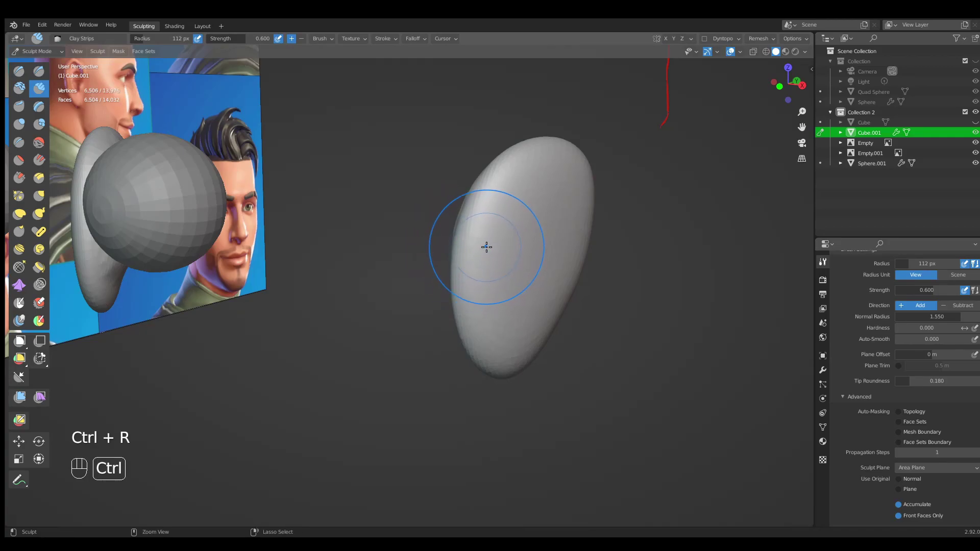
# Remesh the ear with a finer voxel size and smooth its front and back surfaces.
pyautogui.hotkey('shift', 'r')
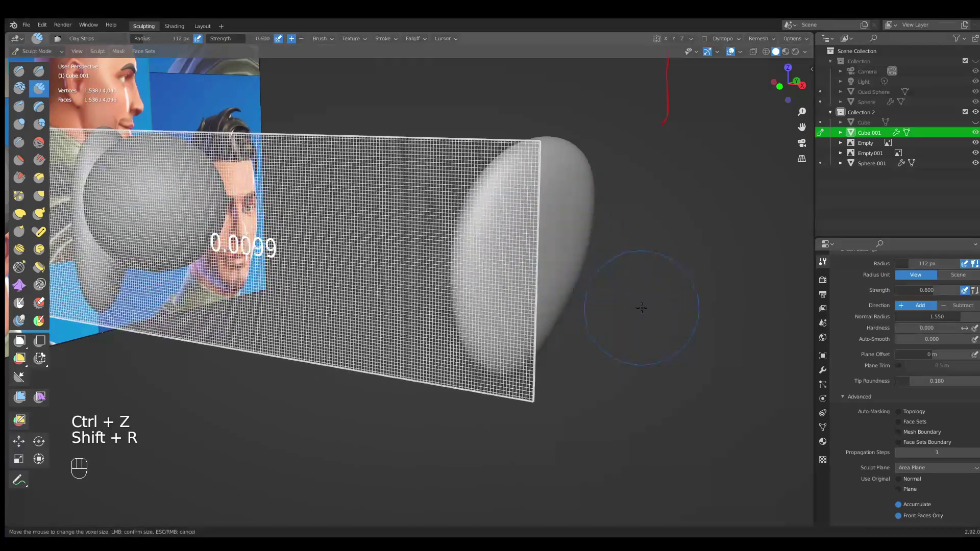
pyautogui.click(709, 338)
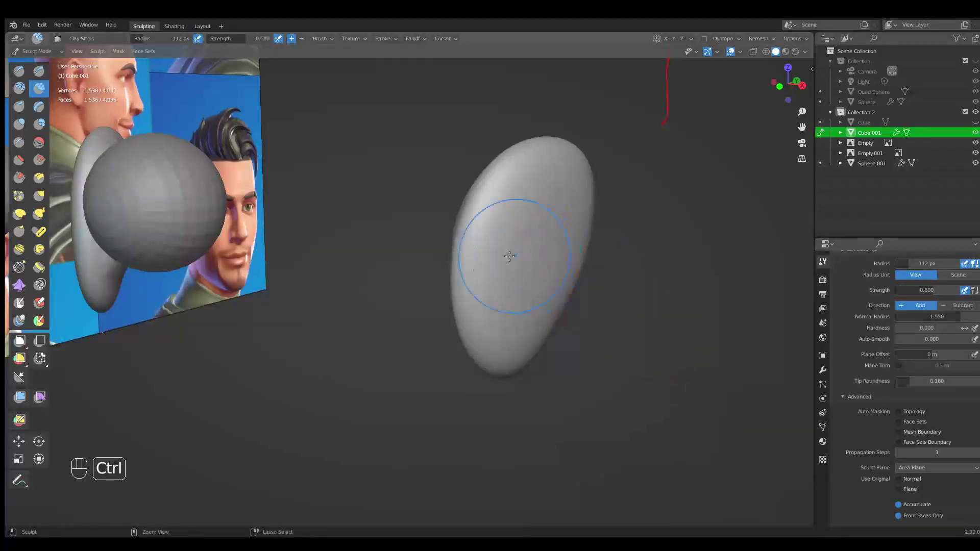
pyautogui.moveTo(497, 179); pyautogui.dragTo(446, 188, button='middle')
pyautogui.keyDown('shift'); pyautogui.moveTo(542, 220); pyautogui.dragTo(486, 311); pyautogui.keyUp('shift')
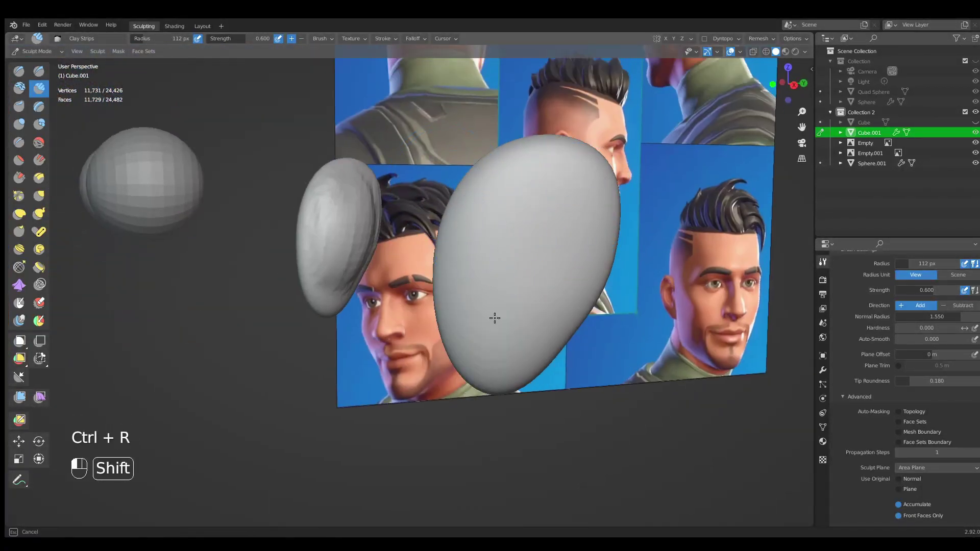
pyautogui.moveTo(567, 210); pyautogui.dragTo(313, 235, button='middle')
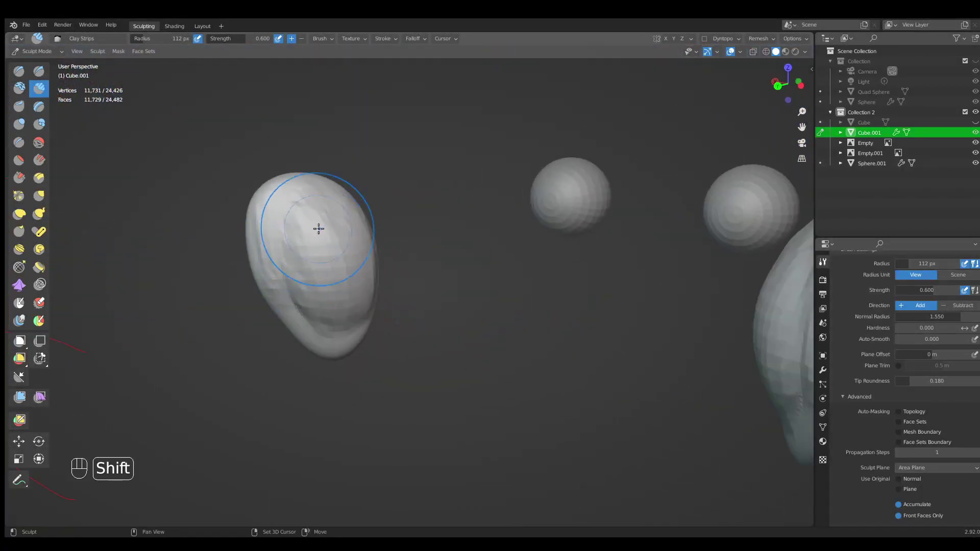
pyautogui.moveTo(363, 287); pyautogui.dragTo(481, 251, button='middle')
pyautogui.moveTo(446, 290); pyautogui.dragTo(534, 263, button='middle')
pyautogui.keyDown('shift'); pyautogui.moveTo(534, 263); pyautogui.dragTo(530, 280); pyautogui.keyUp('shift')
pyautogui.moveTo(530, 280)
pyautogui.mouseDown(button='middle')
pyautogui.moveTo(467, 316)
pyautogui.moveTo(513, 322)
pyautogui.moveTo(564, 279)
pyautogui.mouseUp(button='middle')
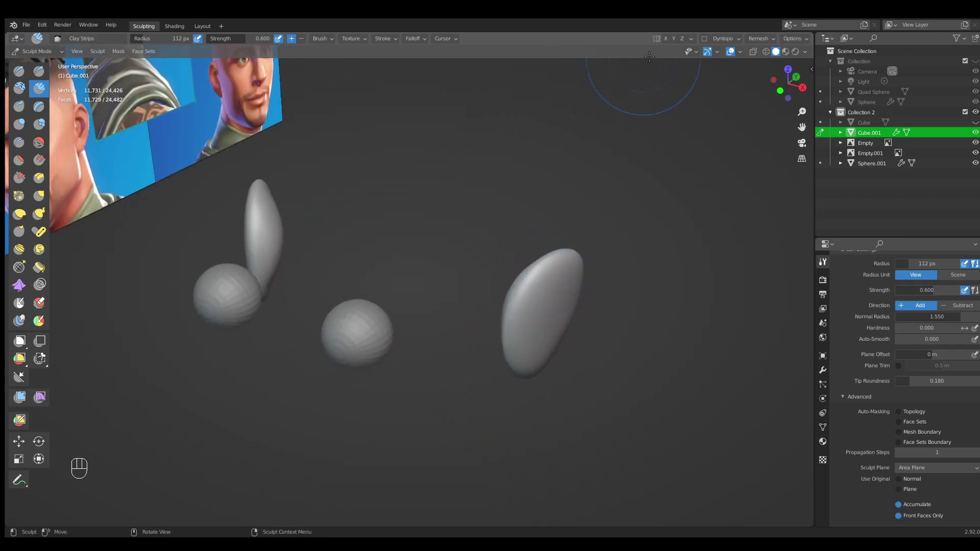
# Enable X mirror symmetry for sculpting and symmetrize the ears in the +X to -X direction.
pyautogui.click(666, 38)
pyautogui.moveTo(510, 229); pyautogui.dragTo(557, 232, button='middle')
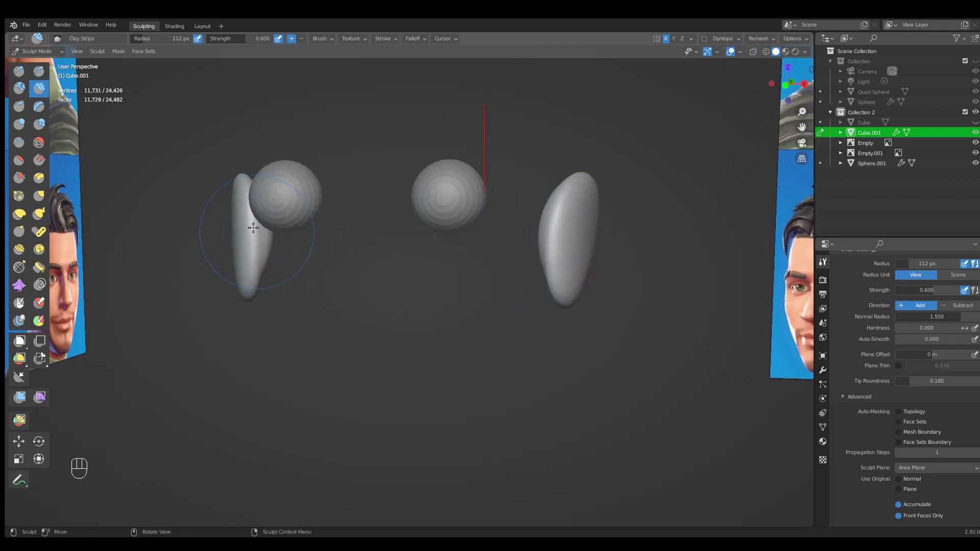
pyautogui.click(691, 38)
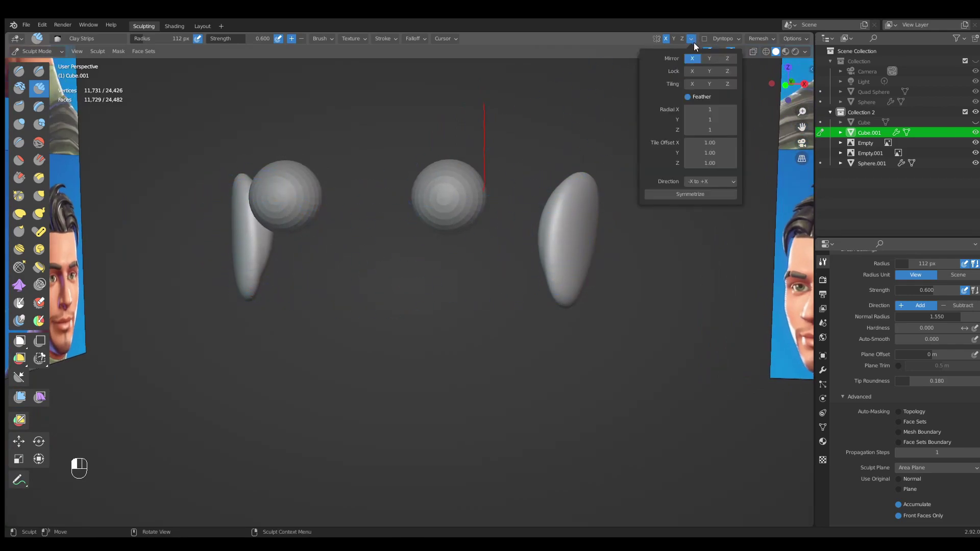
pyautogui.click(699, 181)
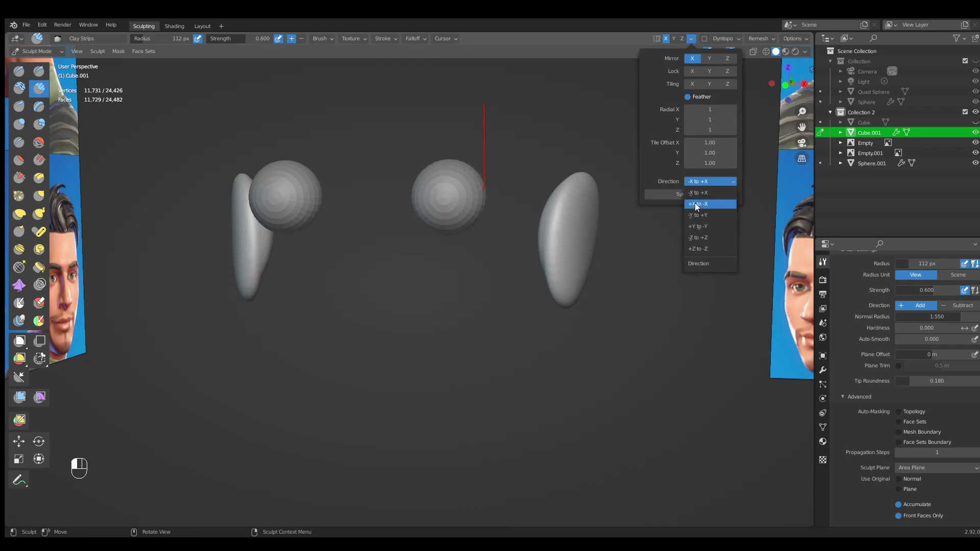
pyautogui.click(696, 205)
pyautogui.click(690, 194)
pyautogui.moveTo(624, 306); pyautogui.dragTo(572, 208, button='middle')
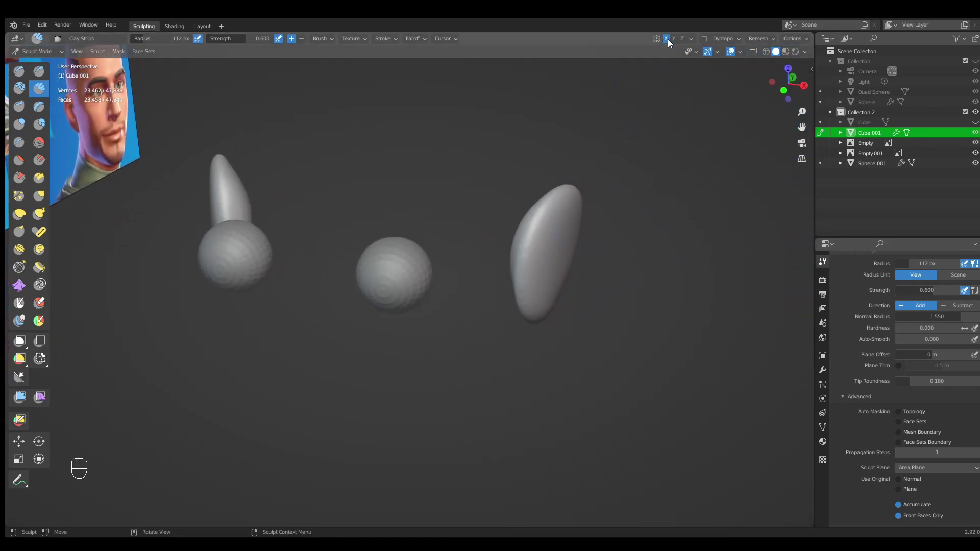
# Choose the Clay Strips brush and stroke along the back of the remeshed ear at a 111 px radius.
pyautogui.moveTo(579, 159)
pyautogui.mouseDown(button='middle')
pyautogui.moveTo(429, 194)
pyautogui.moveTo(393, 214)
pyautogui.moveTo(363, 252)
pyautogui.moveTo(339, 241)
pyautogui.mouseUp(button='middle')
pyautogui.press('q')
pyautogui.click(363, 252)
pyautogui.press('f')
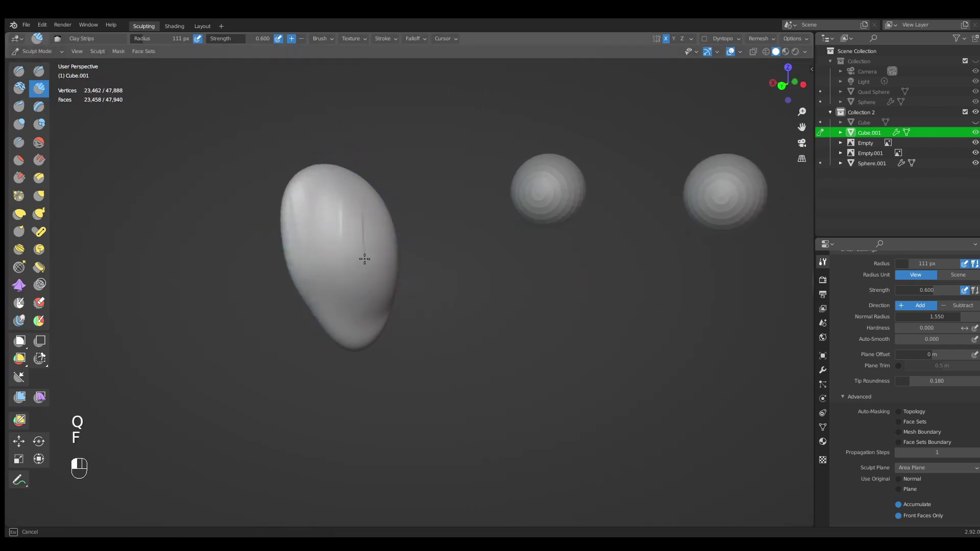
pyautogui.moveTo(360, 265); pyautogui.dragTo(359, 255)
# Thicken the back of the ear into a raised mass with Clay Strips at a 128 px radius.
pyautogui.press('f')
pyautogui.click(365, 240)
pyautogui.moveTo(366, 204); pyautogui.dragTo(357, 255)
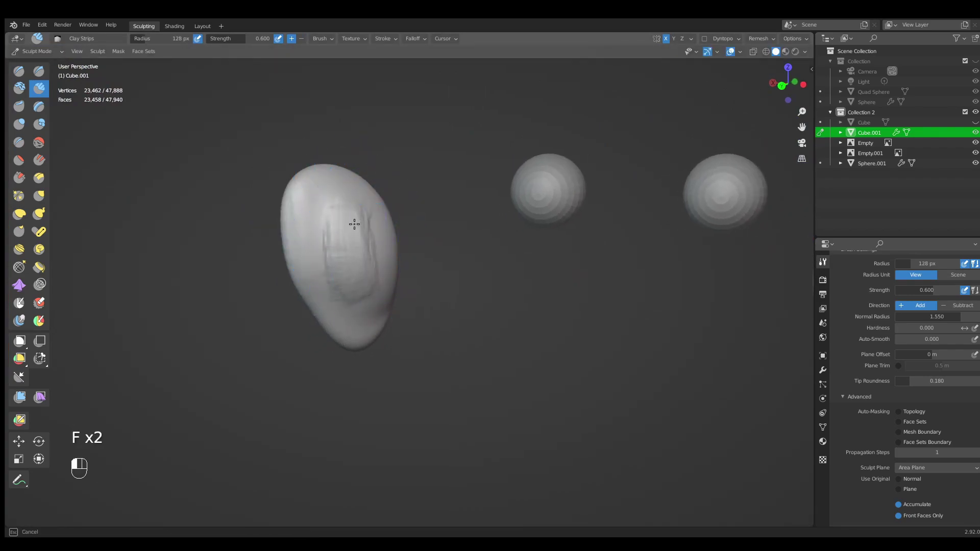
pyautogui.moveTo(355, 221); pyautogui.dragTo(355, 212)
pyautogui.moveTo(392, 199); pyautogui.dragTo(361, 191, button='middle')
pyautogui.moveTo(360, 196); pyautogui.dragTo(361, 255)
pyautogui.moveTo(359, 221)
pyautogui.mouseDown()
pyautogui.moveTo(374, 253)
pyautogui.moveTo(389, 260)
pyautogui.moveTo(341, 249)
pyautogui.moveTo(372, 294)
pyautogui.moveTo(338, 185)
pyautogui.moveTo(322, 234)
pyautogui.moveTo(345, 279)
pyautogui.mouseUp()
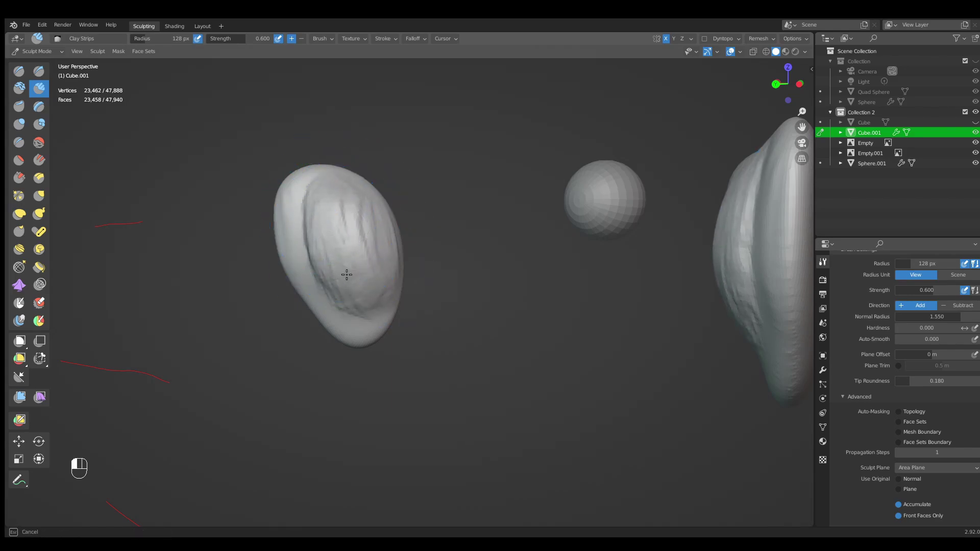
pyautogui.moveTo(320, 205)
pyautogui.mouseDown()
pyautogui.moveTo(372, 286)
pyautogui.moveTo(358, 249)
pyautogui.mouseUp()
# Smooth the raised mass on the back of the ear.
pyautogui.moveTo(357, 250); pyautogui.dragTo(381, 273, button='middle')
pyautogui.keyDown('shift'); pyautogui.moveTo(361, 286); pyautogui.dragTo(348, 229); pyautogui.keyUp('shift')
pyautogui.moveTo(362, 198); pyautogui.dragTo(385, 188, button='middle')
pyautogui.keyDown('shift'); pyautogui.moveTo(375, 220); pyautogui.dragTo(367, 265); pyautogui.keyUp('shift')
pyautogui.moveTo(367, 266)
pyautogui.mouseDown(button='middle')
pyautogui.moveTo(507, 265)
pyautogui.moveTo(462, 270)
pyautogui.mouseUp(button='middle')
# Carve the upper inner hollow on the outer face of the ear with inverted Clay Strips.
pyautogui.moveTo(434, 273)
pyautogui.mouseDown(button='middle')
pyautogui.moveTo(497, 278)
pyautogui.moveTo(522, 110)
pyautogui.moveTo(498, 250)
pyautogui.moveTo(442, 247)
pyautogui.moveTo(461, 245)
pyautogui.mouseUp(button='middle')
pyautogui.press('f')
pyautogui.click(474, 255)
pyautogui.press('q')
pyautogui.click(459, 243)
pyautogui.press('q')
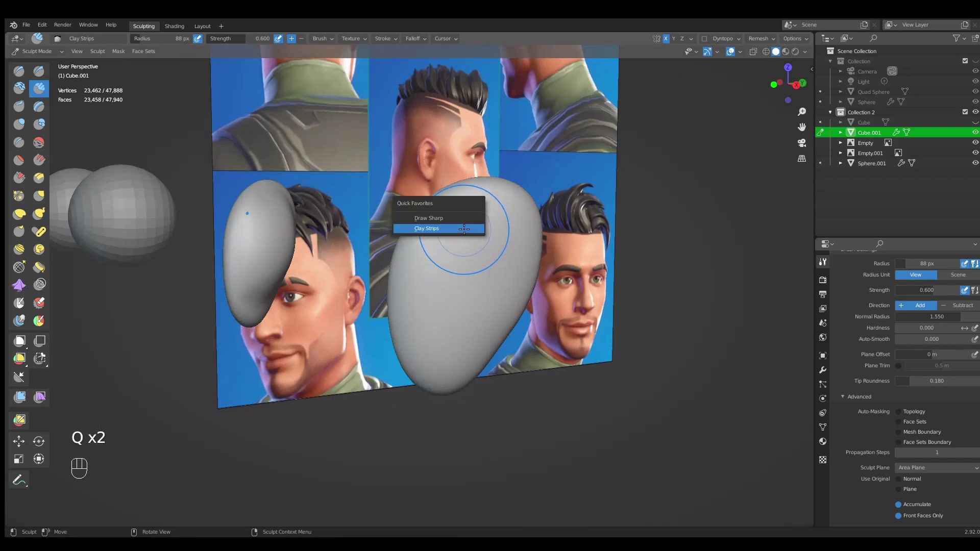
pyautogui.click(466, 228)
pyautogui.press('f')
pyautogui.click(467, 236)
pyautogui.moveTo(457, 252)
pyautogui.keyDown('ctrl'); pyautogui.mouseDown()
pyautogui.moveTo(456, 237)
pyautogui.moveTo(499, 241)
pyautogui.mouseUp(); pyautogui.keyUp('ctrl')
# Extend the inner hollow down the middle of the ear with inverted Clay Strips at 95 px and 60 px radii.
pyautogui.press('f')
pyautogui.click(479, 233)
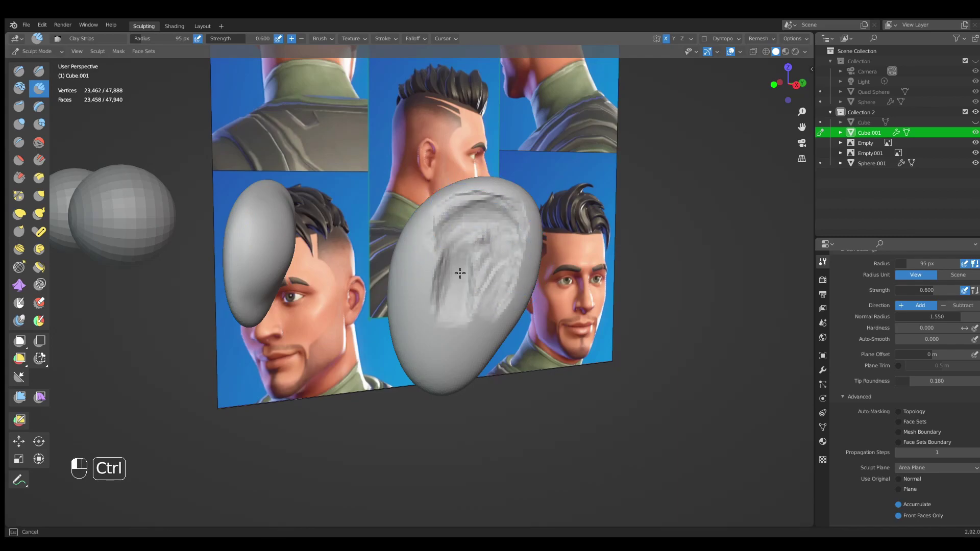
pyautogui.keyDown('ctrl'); pyautogui.moveTo(454, 300); pyautogui.dragTo(454, 304); pyautogui.keyUp('ctrl')
pyautogui.moveTo(460, 300); pyautogui.dragTo(433, 299, button='middle')
pyautogui.press('f')
pyautogui.click(442, 270)
pyautogui.keyDown('ctrl'); pyautogui.moveTo(443, 263); pyautogui.dragTo(444, 282); pyautogui.keyUp('ctrl')
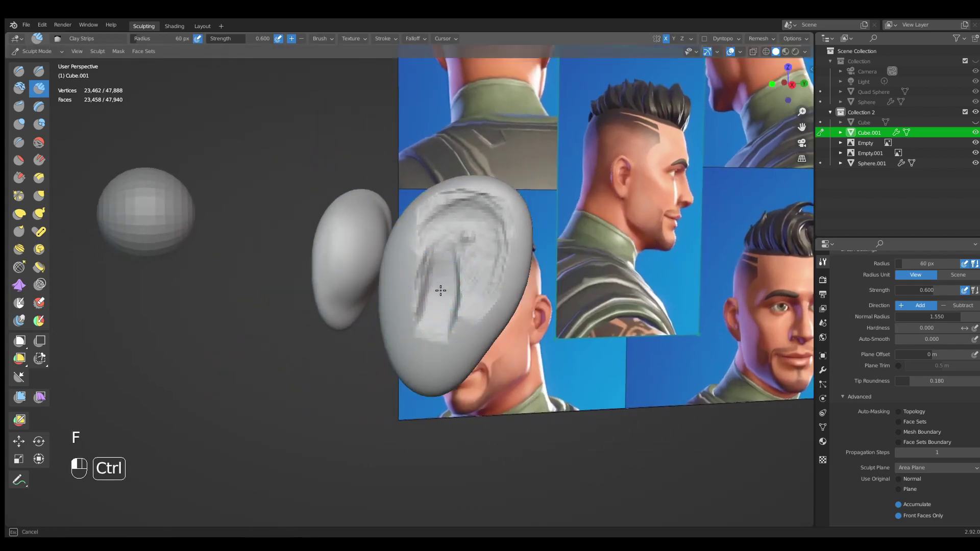
# Deepen the lower hollow near the ear canal with inverted Clay Strips at 40 px and 56 px radii.
pyautogui.press('f')
pyautogui.click(447, 285)
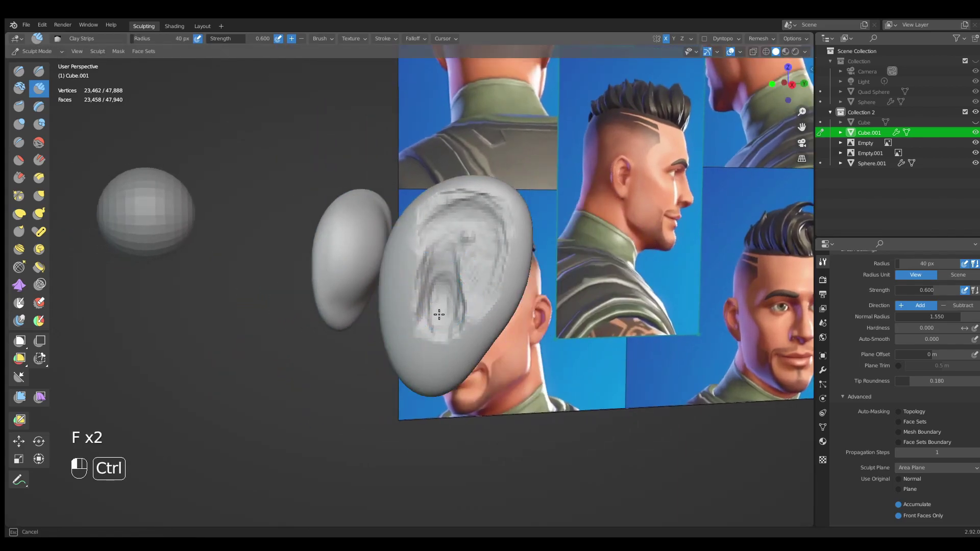
pyautogui.press('f')
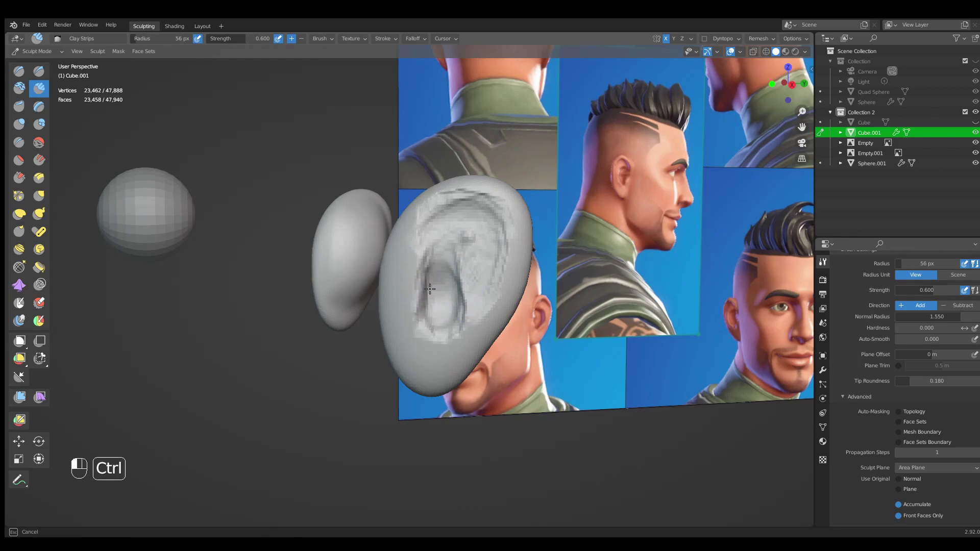
pyautogui.keyDown('ctrl'); pyautogui.moveTo(434, 291); pyautogui.dragTo(437, 306); pyautogui.keyUp('ctrl')
# Smooth the carved inner ear at a 73 px brush radius.
pyautogui.moveTo(434, 293); pyautogui.dragTo(473, 292, button='middle')
pyautogui.press('f')
pyautogui.click(467, 276)
pyautogui.moveTo(466, 276)
pyautogui.keyDown('shift'); pyautogui.mouseDown()
pyautogui.moveTo(470, 235)
pyautogui.moveTo(482, 268)
pyautogui.mouseUp(); pyautogui.keyUp('shift')
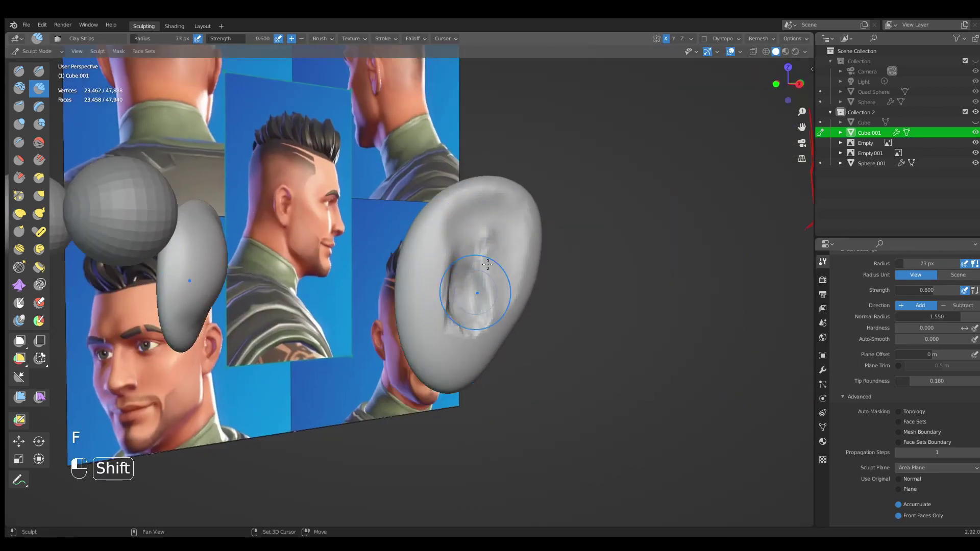
# Carve the lower hollow by the ear canal with the inverted Draw brush at 64 px radius.
pyautogui.moveTo(486, 284)
pyautogui.mouseDown(button='middle')
pyautogui.moveTo(467, 324)
pyautogui.moveTo(456, 313)
pyautogui.mouseUp(button='middle')
pyautogui.press('x')
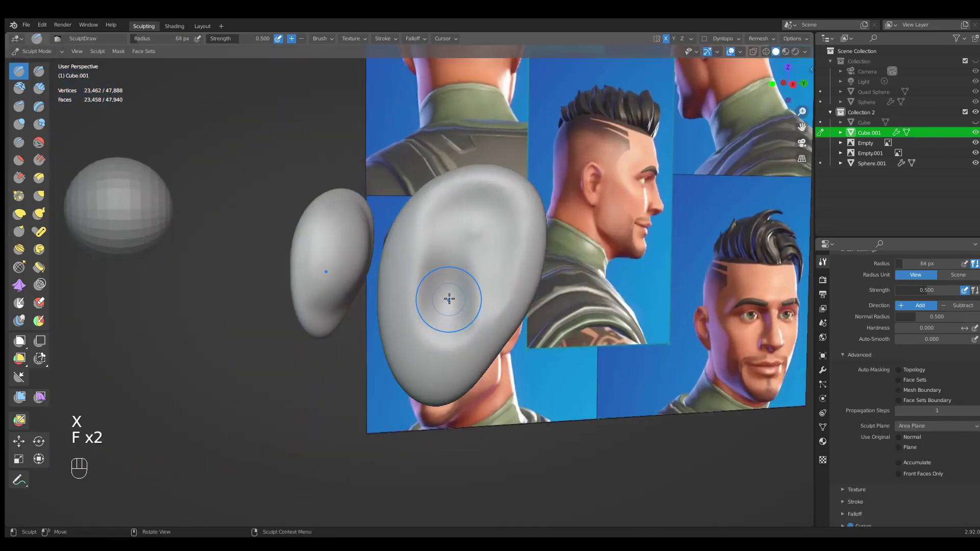
pyautogui.keyDown('ctrl'); pyautogui.moveTo(443, 330); pyautogui.dragTo(443, 306); pyautogui.keyUp('ctrl')
pyautogui.moveTo(449, 285)
pyautogui.mouseDown(button='middle')
pyautogui.moveTo(510, 278)
pyautogui.moveTo(440, 255)
pyautogui.mouseUp(button='middle')
pyautogui.press('f')
pyautogui.press('f')
pyautogui.press('f')
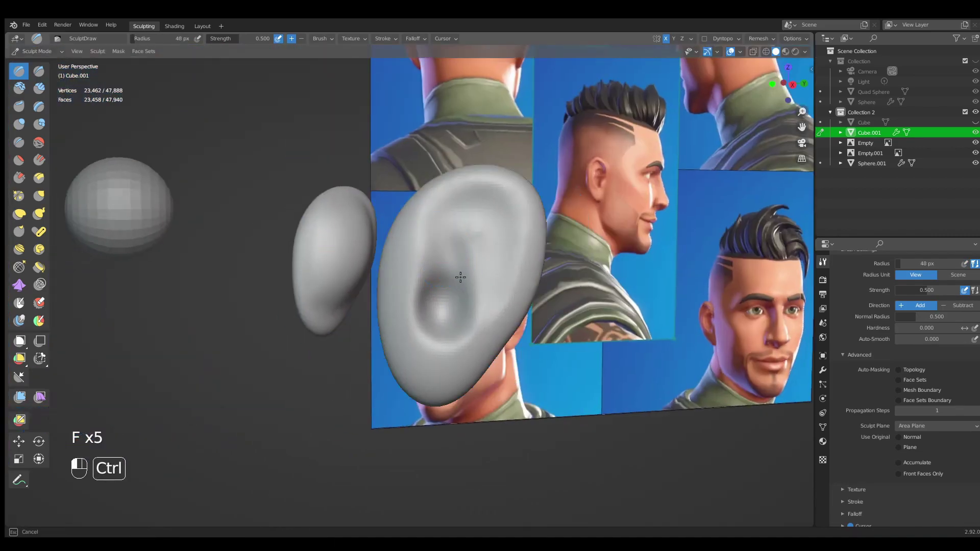
# Deepen the ear hollow up towards the upper recess with inverted Draw strokes at 48 px and 78 px radii.
pyautogui.moveTo(451, 318); pyautogui.dragTo(460, 247, button='middle')
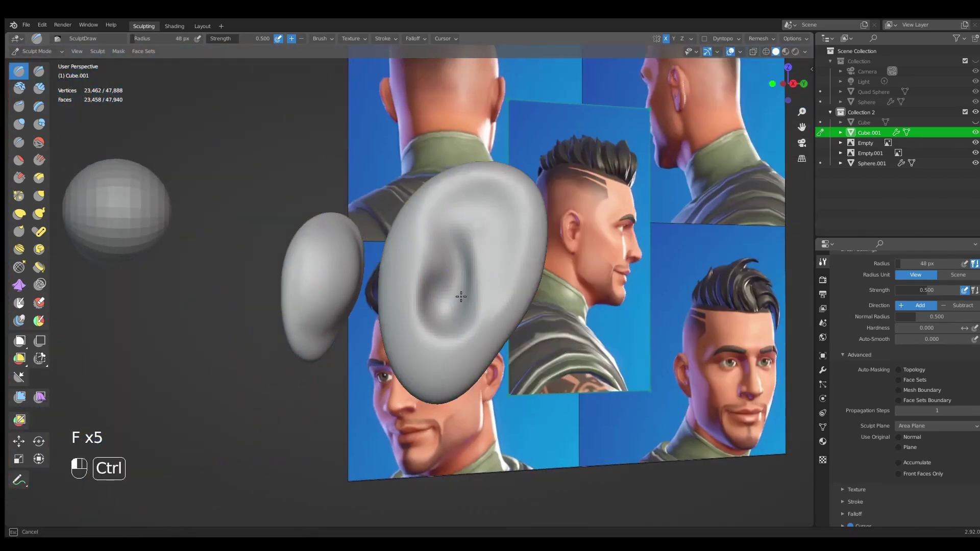
pyautogui.keyDown('ctrl'); pyautogui.moveTo(461, 287); pyautogui.dragTo(459, 276); pyautogui.keyUp('ctrl')
pyautogui.moveTo(443, 263); pyautogui.dragTo(485, 256, button='middle')
pyautogui.keyDown('ctrl'); pyautogui.moveTo(484, 260); pyautogui.dragTo(480, 306); pyautogui.keyUp('ctrl')
pyautogui.moveTo(488, 301); pyautogui.dragTo(444, 307, button='middle')
pyautogui.press('f')
pyautogui.click(464, 240)
pyautogui.keyDown('ctrl'); pyautogui.moveTo(464, 239); pyautogui.dragTo(463, 228); pyautogui.keyUp('ctrl')
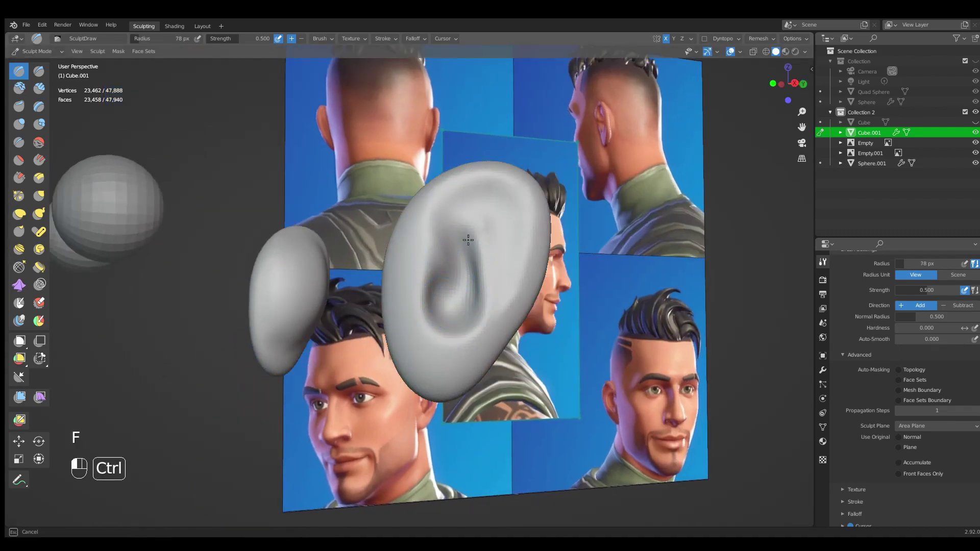
pyautogui.moveTo(461, 258)
pyautogui.mouseDown(button='middle')
pyautogui.moveTo(437, 313)
pyautogui.moveTo(481, 328)
pyautogui.moveTo(494, 300)
pyautogui.moveTo(539, 304)
pyautogui.moveTo(461, 310)
pyautogui.moveTo(534, 314)
pyautogui.moveTo(477, 283)
pyautogui.moveTo(466, 302)
pyautogui.moveTo(481, 275)
pyautogui.moveTo(499, 286)
pyautogui.mouseUp(button='middle')
# Build up the inner ridge along the rear side of the ear hollow with Clay Strips at 69 px radius.
pyautogui.press('q')
pyautogui.click(496, 303)
pyautogui.press('f')
pyautogui.click(478, 262)
pyautogui.moveTo(485, 346); pyautogui.dragTo(487, 352)
pyautogui.moveTo(489, 346); pyautogui.dragTo(466, 350, button='middle')
pyautogui.press('f')
pyautogui.click(473, 349)
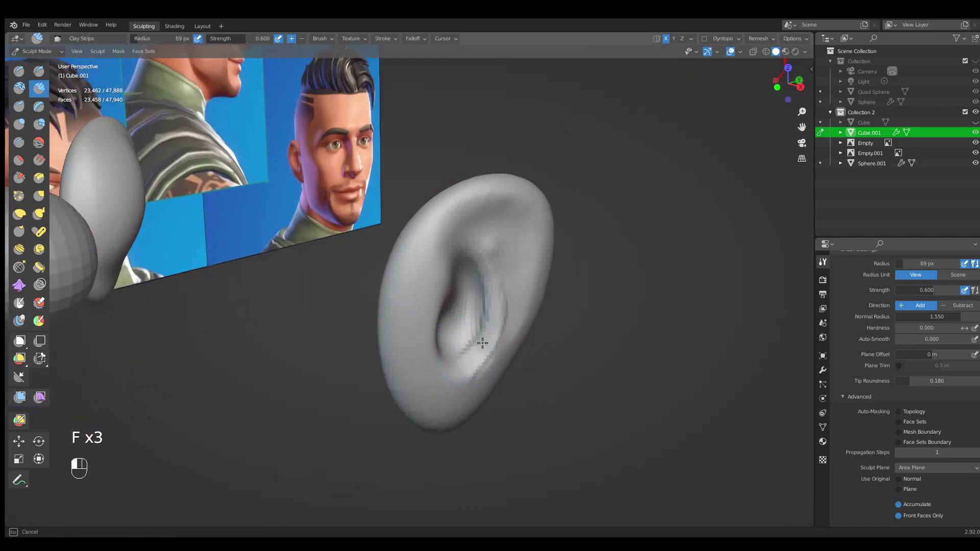
pyautogui.moveTo(487, 292); pyautogui.dragTo(488, 334, button='middle')
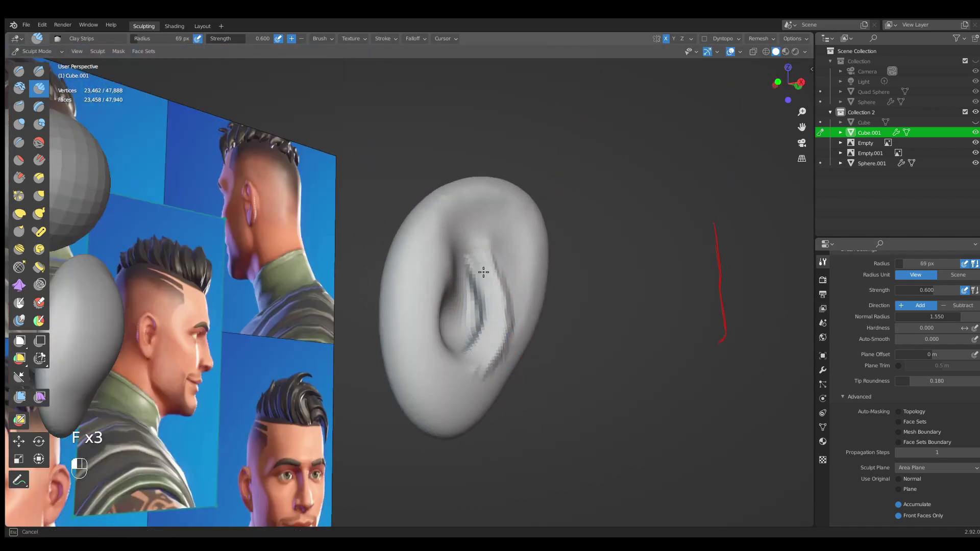
# Extend the inner ridge into the upper ear with Clay Strips at 62 px and 82 px radii.
pyautogui.moveTo(484, 291); pyautogui.dragTo(479, 245, button='middle')
pyautogui.press('f')
pyautogui.click(476, 211)
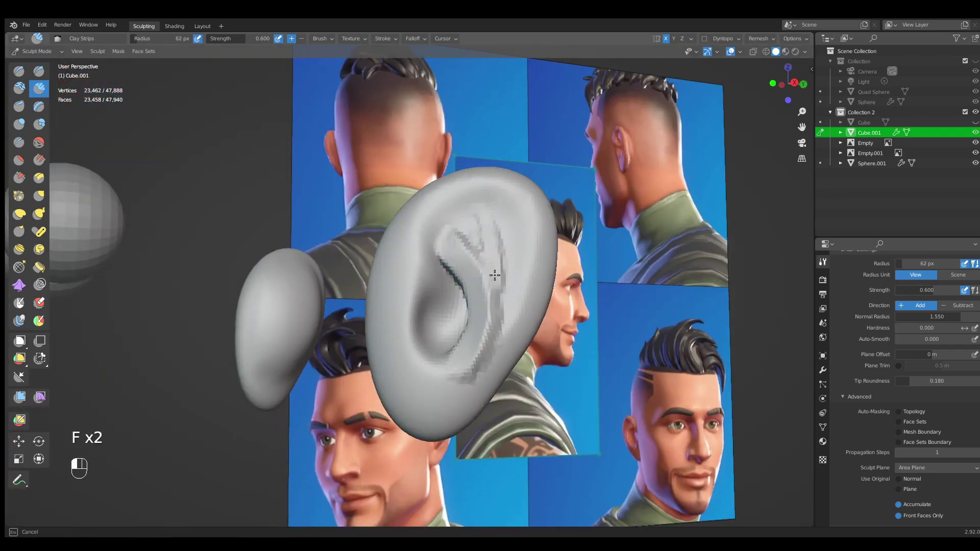
pyautogui.click(484, 240)
pyautogui.moveTo(484, 240); pyautogui.dragTo(494, 264, button='middle')
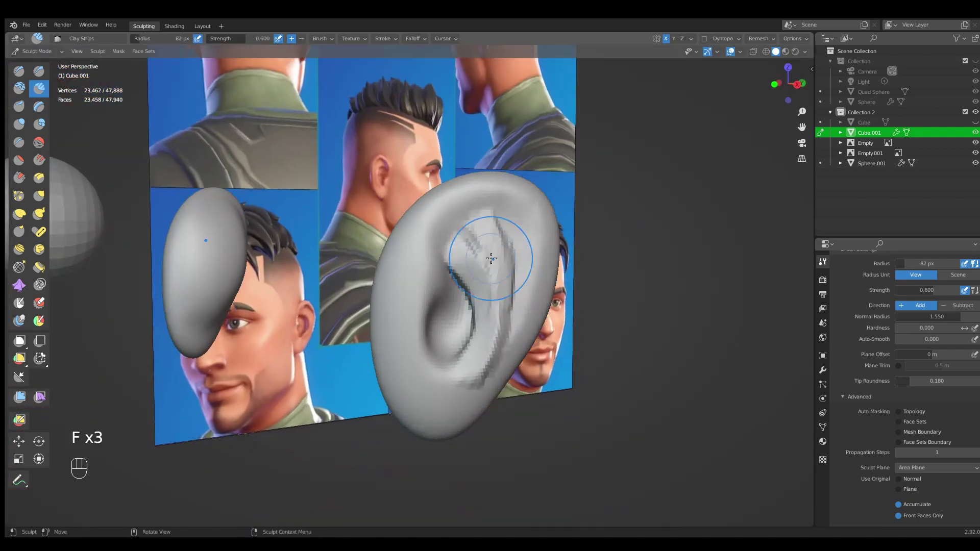
pyautogui.moveTo(501, 305)
pyautogui.mouseDown(button='middle')
pyautogui.moveTo(490, 238)
pyautogui.moveTo(472, 258)
pyautogui.moveTo(503, 296)
pyautogui.mouseUp(button='middle')
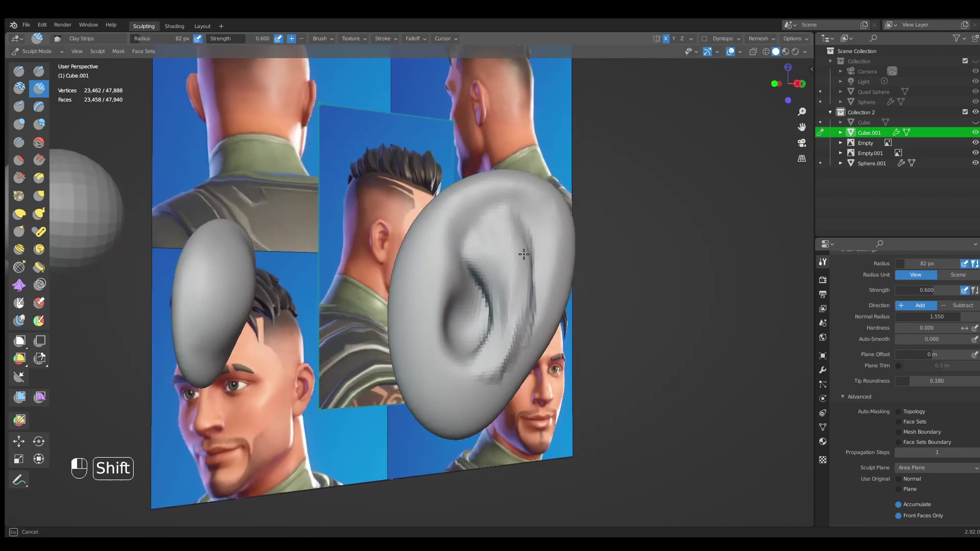
# Smooth the inner ridge and reshape the rear wall of the ear hollow with the Grab brush.
pyautogui.moveTo(490, 294)
pyautogui.mouseDown(button='middle')
pyautogui.moveTo(497, 316)
pyautogui.moveTo(477, 301)
pyautogui.mouseUp(button='middle')
pyautogui.press('g')
pyautogui.press('f')
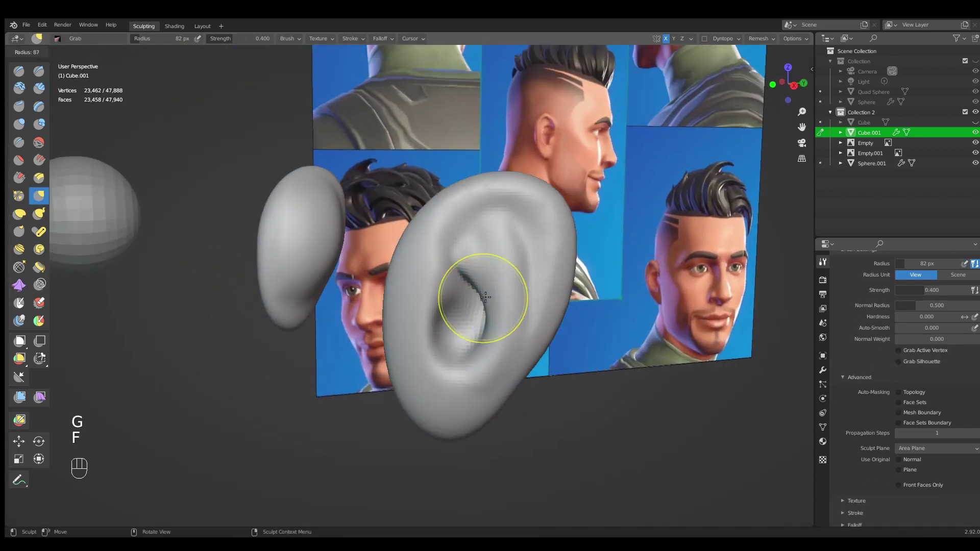
pyautogui.press('f')
pyautogui.click(506, 310)
pyautogui.moveTo(497, 317); pyautogui.dragTo(500, 326)
pyautogui.moveTo(500, 326); pyautogui.dragTo(504, 301, button='middle')
pyautogui.moveTo(505, 301)
pyautogui.keyDown('shift'); pyautogui.mouseDown(button='middle')
pyautogui.moveTo(516, 280)
pyautogui.moveTo(479, 312)
pyautogui.moveTo(498, 350)
pyautogui.moveTo(516, 327)
pyautogui.moveTo(477, 317)
pyautogui.mouseUp(button='middle'); pyautogui.keyUp('shift')
pyautogui.keyDown('ctrl'); pyautogui.moveTo(477, 318); pyautogui.dragTo(451, 294, button='middle'); pyautogui.keyUp('ctrl')
# Pull the front edge of the ear hollow inward with the Grab brush to form the tragus.
pyautogui.press('g')
pyautogui.press('f')
pyautogui.click(449, 292)
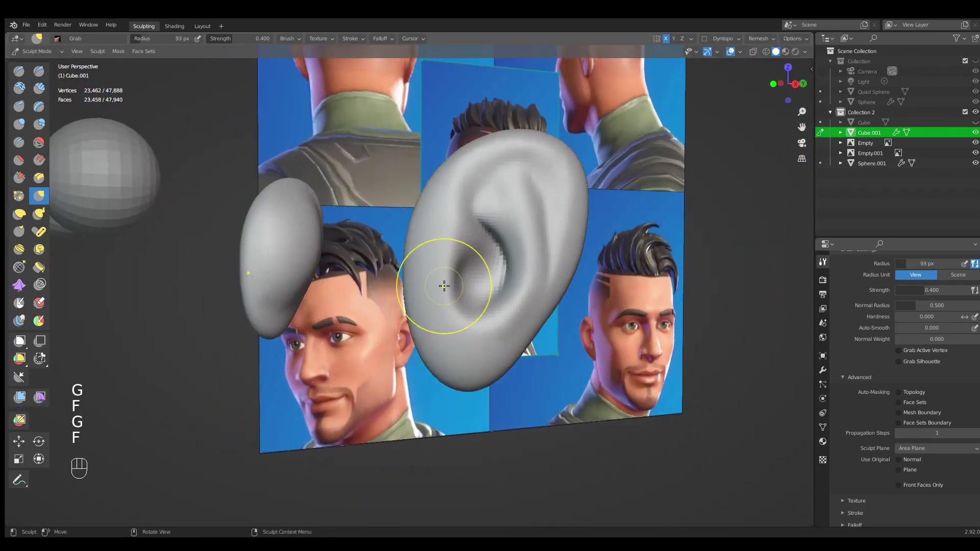
pyautogui.press('g')
pyautogui.press('f')
pyautogui.click(467, 314)
pyautogui.moveTo(468, 312); pyautogui.dragTo(466, 317)
# Refine the tragus and the notch below it with small Grab adjustments, starting at 56 px radius.
pyautogui.press('g')
pyautogui.press('f')
pyautogui.click(458, 316)
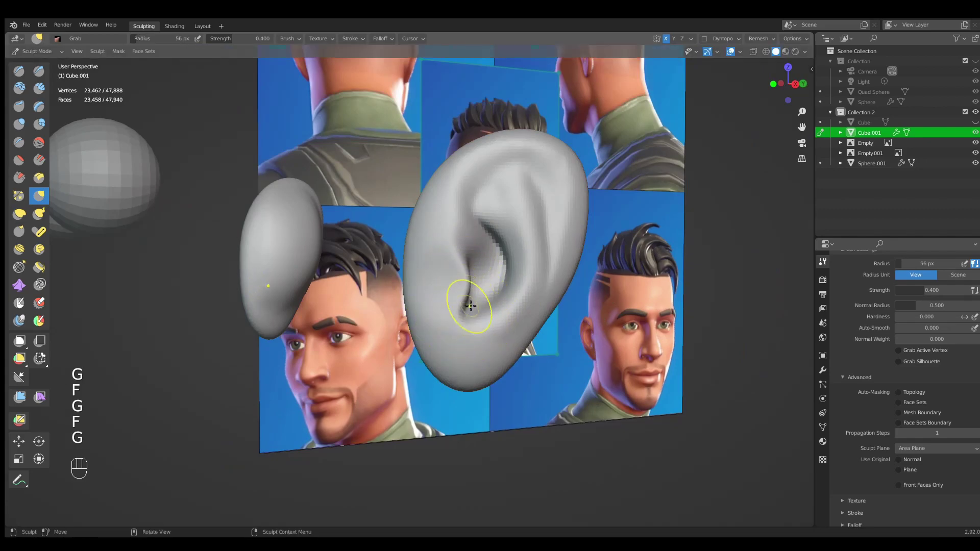
pyautogui.moveTo(468, 283); pyautogui.dragTo(470, 285)
pyautogui.press('g')
pyautogui.press('f')
pyautogui.click(503, 317)
pyautogui.moveTo(462, 324); pyautogui.dragTo(462, 328)
pyautogui.moveTo(466, 272)
pyautogui.keyDown('shift'); pyautogui.mouseDown(button='middle')
pyautogui.moveTo(475, 300)
pyautogui.moveTo(479, 281)
pyautogui.moveTo(466, 295)
pyautogui.moveTo(462, 280)
pyautogui.mouseUp(button='middle'); pyautogui.keyUp('shift')
# Sharpen the front folds of the ear with Crease at 54 px and Draw Sharp at 64 px radius.
pyautogui.press('q')
pyautogui.click(479, 281)
pyautogui.press('q')
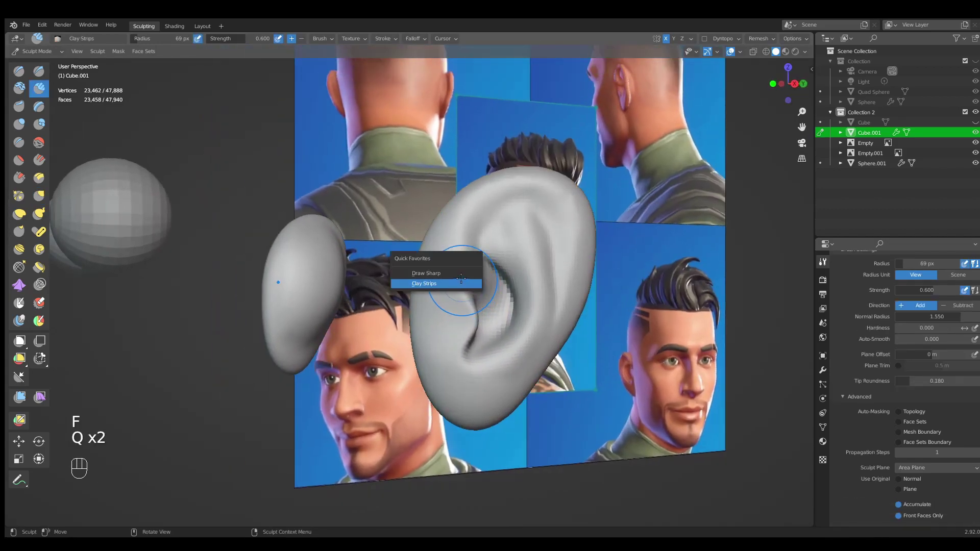
pyautogui.hotkey('shift', 'c')
pyautogui.press('f')
pyautogui.click(466, 225)
pyautogui.press('q')
pyautogui.press('f')
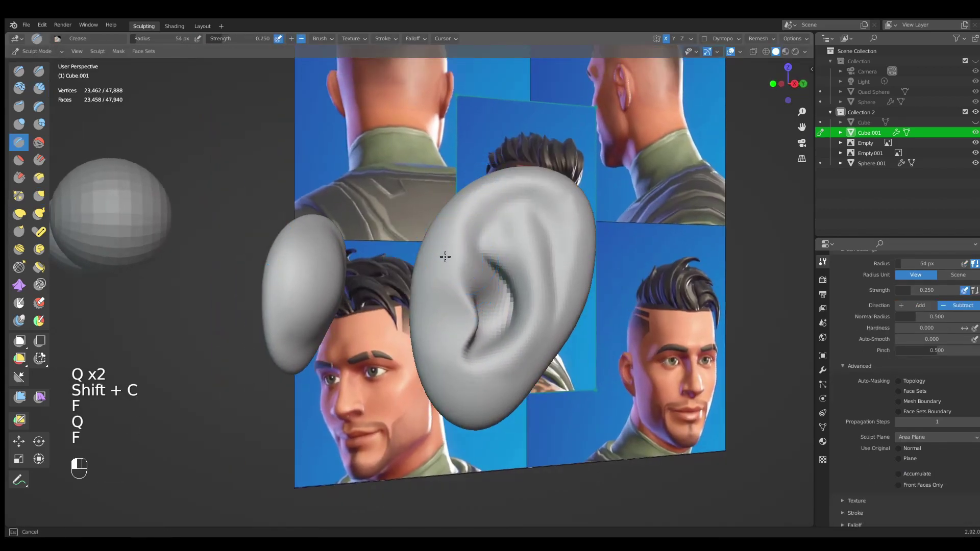
pyautogui.press('q')
pyautogui.click(454, 271)
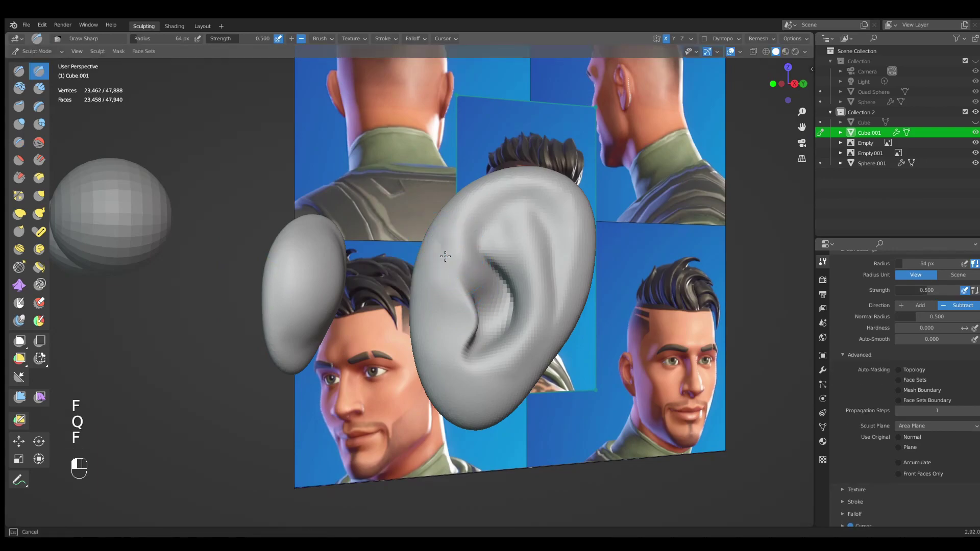
# Unhide the head mesh and check the ears against it in front view.
pyautogui.moveTo(480, 291); pyautogui.dragTo(516, 329, button='middle')
pyautogui.moveTo(516, 329)
pyautogui.mouseDown(button='middle')
pyautogui.moveTo(554, 327)
pyautogui.moveTo(516, 333)
pyautogui.mouseUp(button='middle')
pyautogui.click(977, 124)
pyautogui.keyDown('ctrl'); pyautogui.moveTo(546, 276); pyautogui.dragTo(592, 391, button='middle'); pyautogui.keyUp('ctrl')
pyautogui.press('KP_3')
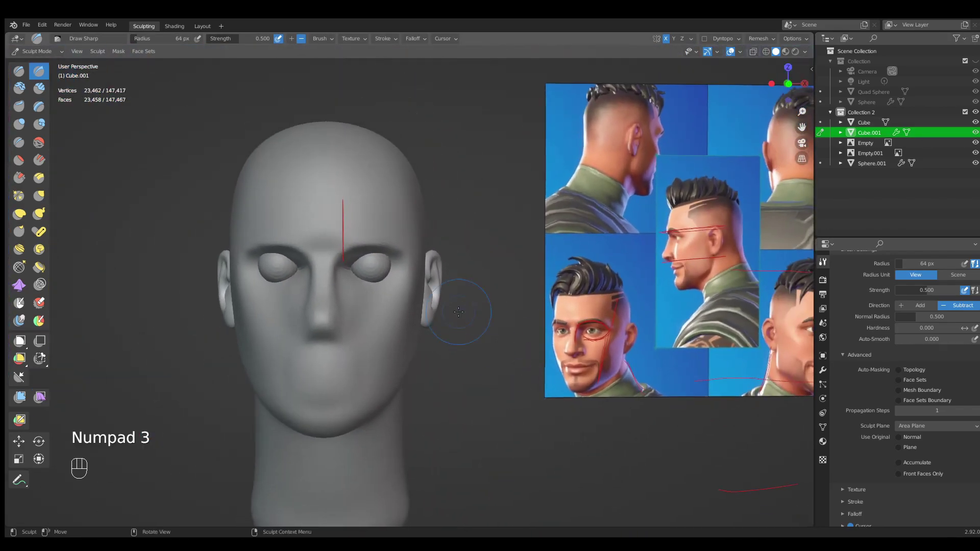
pyautogui.press('KP_1')
# Outline the ear on the three-quarter face reference with annotation strokes.
pyautogui.moveTo(504, 305)
pyautogui.keyDown('shift'); pyautogui.mouseDown(button='middle')
pyautogui.moveTo(306, 290)
pyautogui.moveTo(381, 288)
pyautogui.moveTo(373, 296)
pyautogui.moveTo(459, 268)
pyautogui.moveTo(397, 197)
pyautogui.mouseUp(button='middle'); pyautogui.keyUp('shift')
pyautogui.keyDown('shift'); pyautogui.moveTo(398, 333); pyautogui.dragTo(537, 235, button='middle'); pyautogui.keyUp('shift')
pyautogui.keyDown('shift'); pyautogui.moveTo(460, 348); pyautogui.dragTo(529, 366, button='middle'); pyautogui.keyUp('shift')
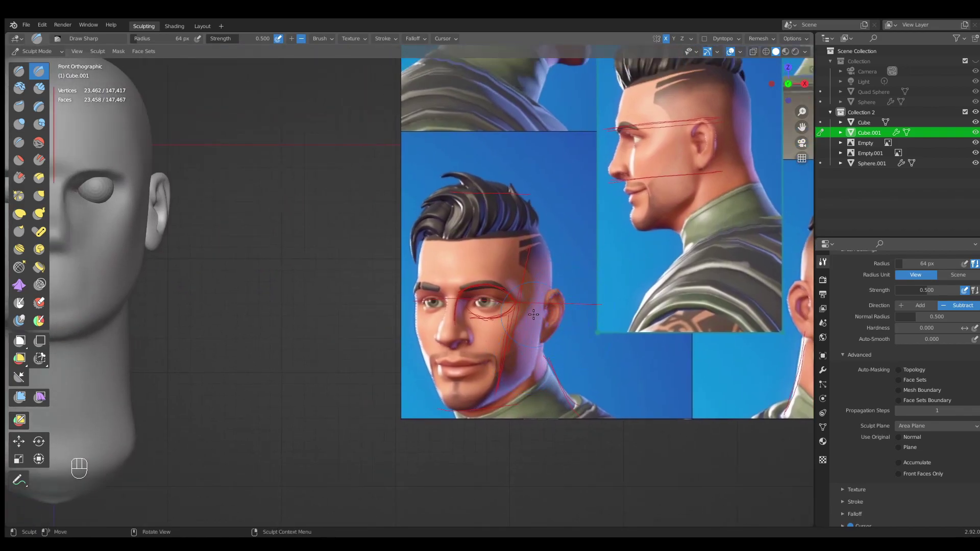
pyautogui.keyDown('ctrl'); pyautogui.moveTo(534, 315); pyautogui.dragTo(502, 235, button='middle'); pyautogui.keyUp('ctrl')
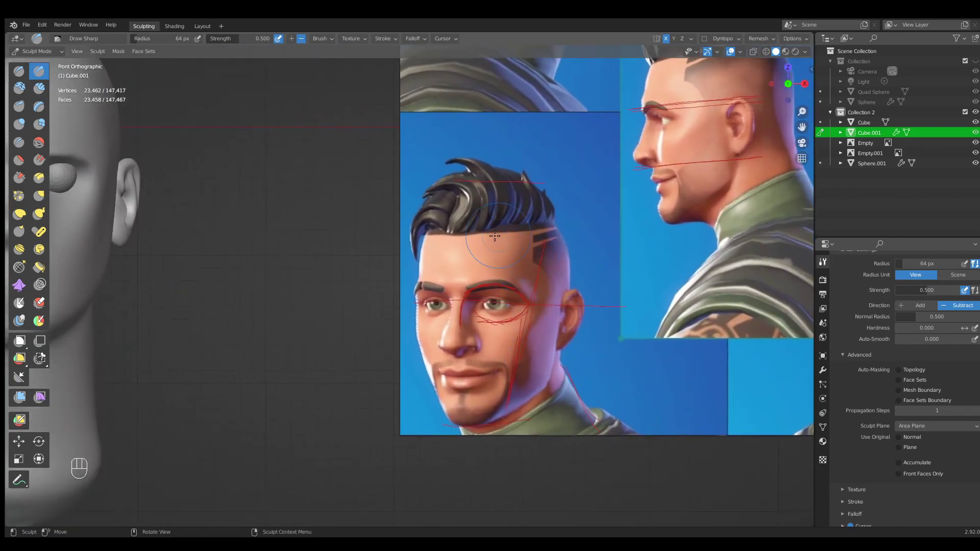
pyautogui.click(20, 484)
pyautogui.moveTo(598, 346)
pyautogui.keyDown('shift'); pyautogui.mouseDown(button='middle')
pyautogui.moveTo(525, 339)
pyautogui.moveTo(469, 262)
pyautogui.mouseUp(button='middle'); pyautogui.keyUp('shift')
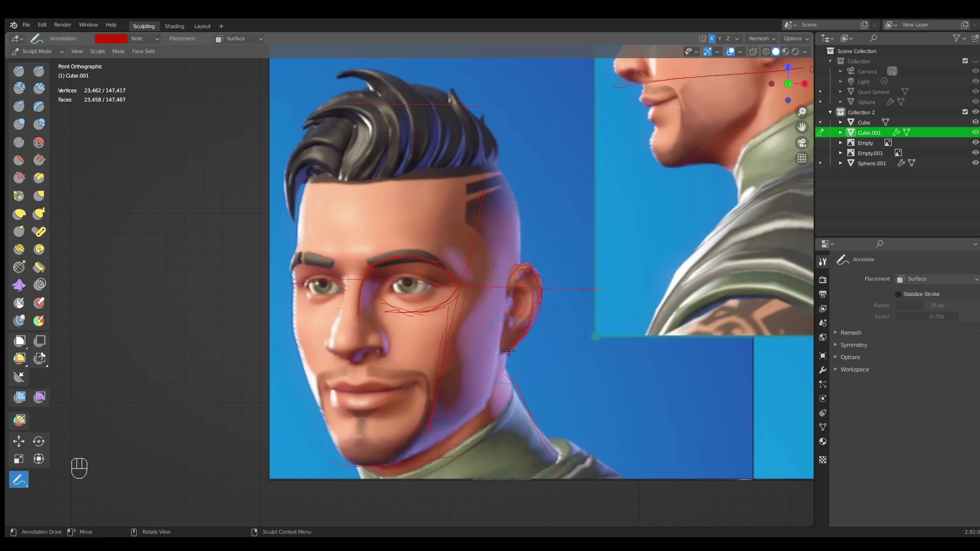
# Mark the outer edge line of the model's ear with annotation strokes in front view.
pyautogui.moveTo(199, 280)
pyautogui.keyDown('shift'); pyautogui.mouseDown(button='middle')
pyautogui.moveTo(586, 306)
pyautogui.moveTo(719, 367)
pyautogui.mouseUp(button='middle'); pyautogui.keyUp('shift')
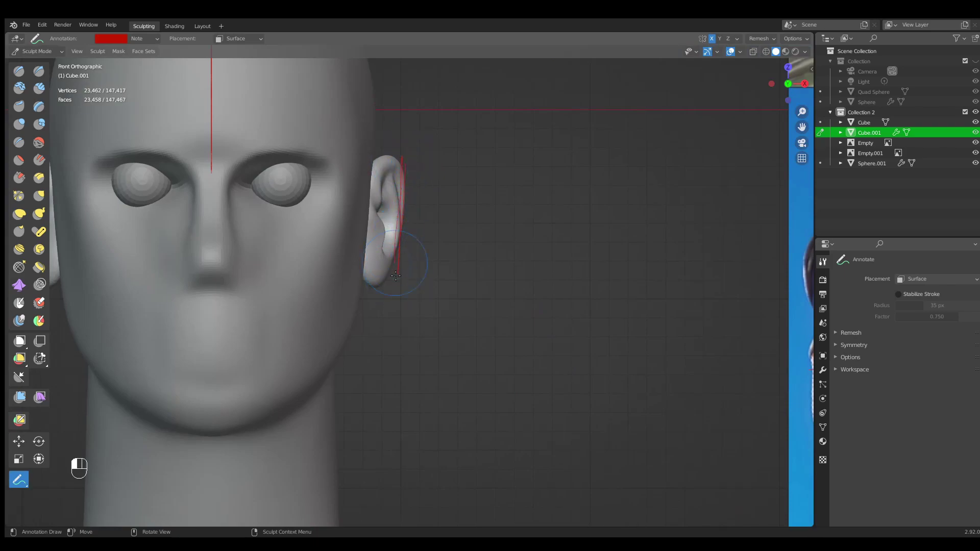
pyautogui.keyDown('shift'); pyautogui.moveTo(365, 285); pyautogui.dragTo(447, 307, button='middle'); pyautogui.keyUp('shift')
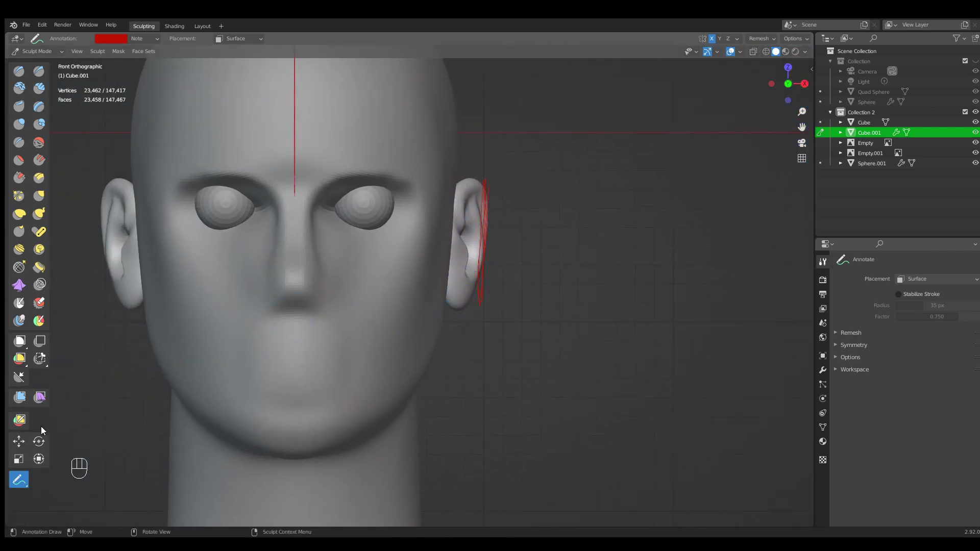
pyautogui.hotkey('ctrl', 'z')
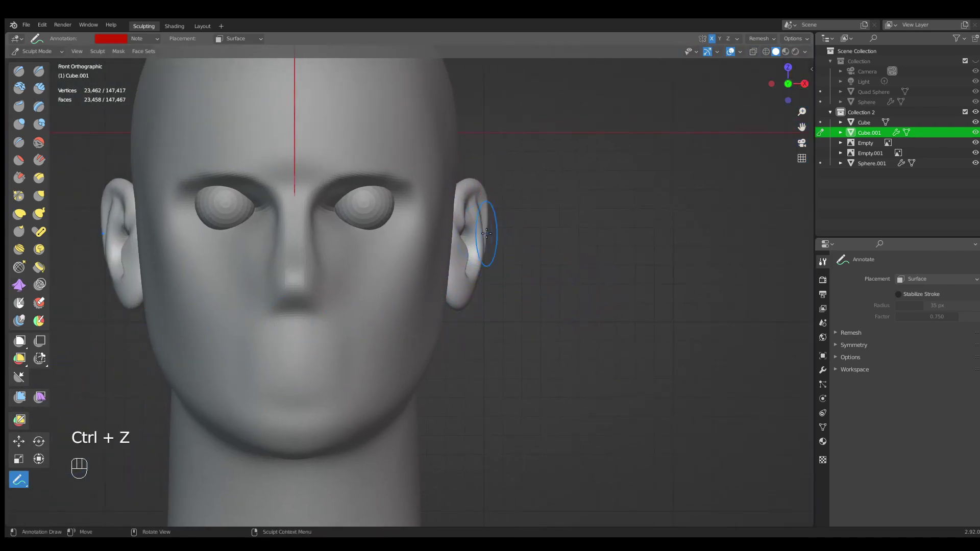
# Reshape the outer contour of the ear in front view with the Grab brush, drawing its lower part inward.
pyautogui.press('g')
pyautogui.press('f')
pyautogui.click(539, 254)
pyautogui.moveTo(519, 223); pyautogui.dragTo(527, 228)
pyautogui.press('g')
pyautogui.press('f')
pyautogui.click(568, 295)
pyautogui.moveTo(510, 291); pyautogui.dragTo(498, 291)
# Adjust the tragus and inner hollow of the ear in front view with the Grab brush at 98 px radius.
pyautogui.press('g')
pyautogui.press('f')
pyautogui.click(483, 267)
pyautogui.press('g')
pyautogui.press('f')
pyautogui.click(482, 259)
pyautogui.keyDown('ctrl'); pyautogui.moveTo(516, 260); pyautogui.dragTo(541, 237, button='middle'); pyautogui.keyUp('ctrl')
pyautogui.press('g')
pyautogui.press('f')
pyautogui.click(544, 236)
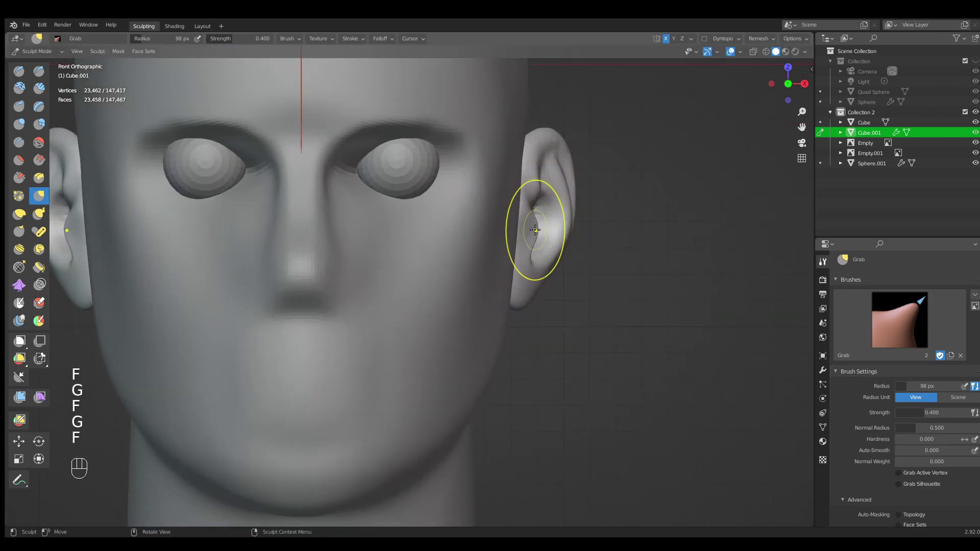
pyautogui.moveTo(532, 232); pyautogui.dragTo(530, 223)
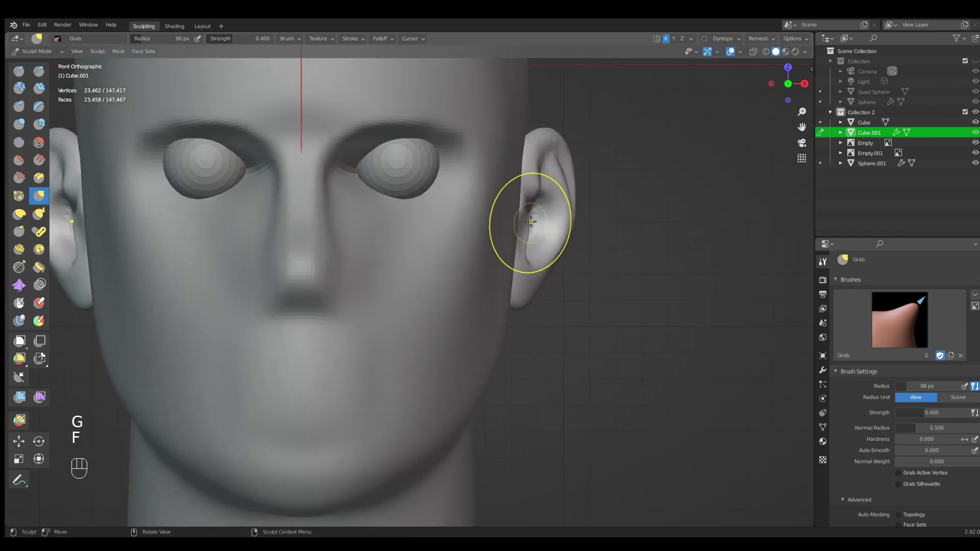
# Pull the front lower edge of the ear against the head with the Grab brush at 85 px radius.
pyautogui.press('g')
pyautogui.press('f')
pyautogui.click(534, 283)
pyautogui.keyDown('ctrl'); pyautogui.moveTo(529, 222); pyautogui.dragTo(529, 281, button='middle'); pyautogui.keyUp('ctrl')
pyautogui.press('g')
pyautogui.press('f')
pyautogui.click(511, 229)
pyautogui.moveTo(520, 229); pyautogui.dragTo(512, 241)
pyautogui.moveTo(512, 240)
pyautogui.keyDown('ctrl'); pyautogui.mouseDown(button='middle')
pyautogui.moveTo(534, 282)
pyautogui.moveTo(544, 221)
pyautogui.mouseUp(button='middle'); pyautogui.keyUp('ctrl')
pyautogui.moveTo(543, 222)
pyautogui.keyDown('ctrl'); pyautogui.mouseDown(button='middle')
pyautogui.moveTo(532, 299)
pyautogui.moveTo(532, 269)
pyautogui.moveTo(427, 287)
pyautogui.moveTo(350, 318)
pyautogui.moveTo(383, 322)
pyautogui.moveTo(413, 291)
pyautogui.moveTo(619, 295)
pyautogui.moveTo(529, 350)
pyautogui.moveTo(561, 326)
pyautogui.moveTo(533, 329)
pyautogui.mouseUp(button='middle'); pyautogui.keyUp('ctrl')
pyautogui.keyDown('shift'); pyautogui.moveTo(534, 329); pyautogui.dragTo(597, 312, button='middle'); pyautogui.keyUp('shift')
pyautogui.moveTo(358, 273); pyautogui.dragTo(389, 271, button='middle')
pyautogui.moveTo(448, 252); pyautogui.dragTo(455, 263, button='middle')
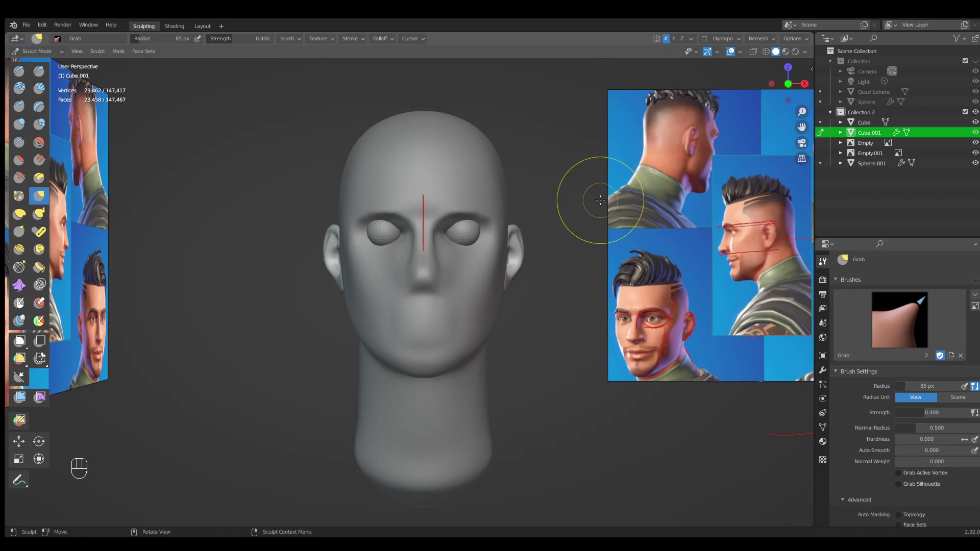
# Switch sculpting from the ears to the head mesh, and return to Object Mode.
pyautogui.press('d')
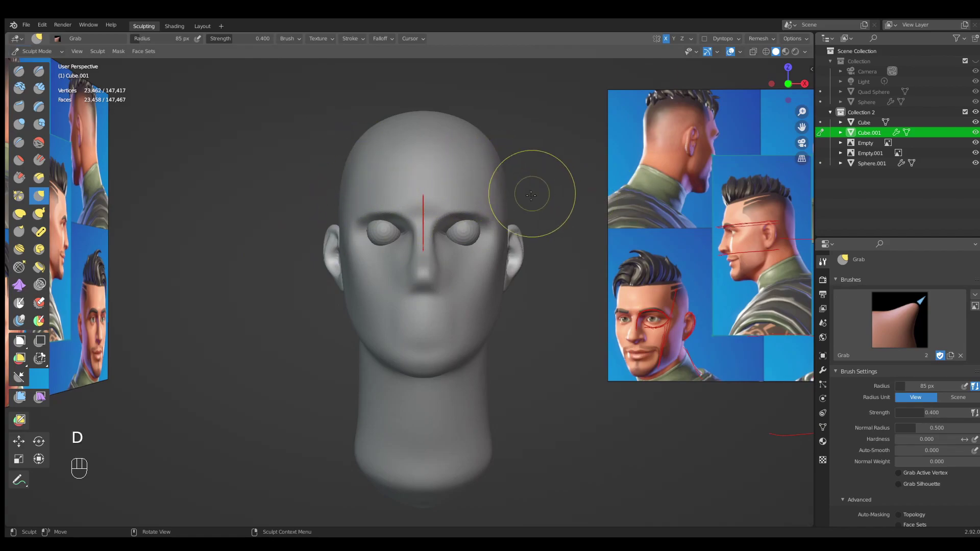
pyautogui.click(820, 122)
pyautogui.keyDown('ctrl'); pyautogui.moveTo(510, 220); pyautogui.dragTo(497, 203, button='middle'); pyautogui.keyUp('ctrl')
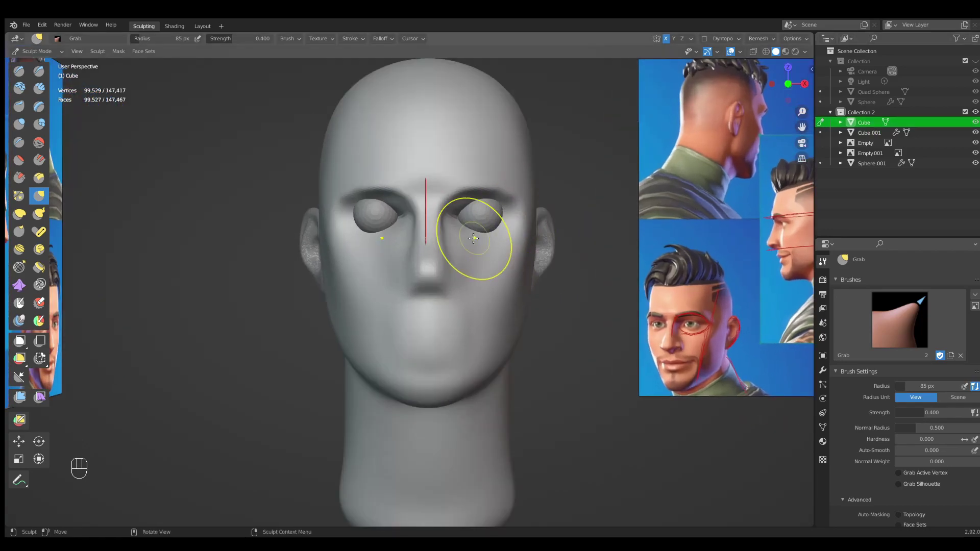
pyautogui.moveTo(469, 247)
pyautogui.mouseDown(button='middle')
pyautogui.moveTo(405, 269)
pyautogui.moveTo(442, 278)
pyautogui.moveTo(480, 262)
pyautogui.mouseUp(button='middle')
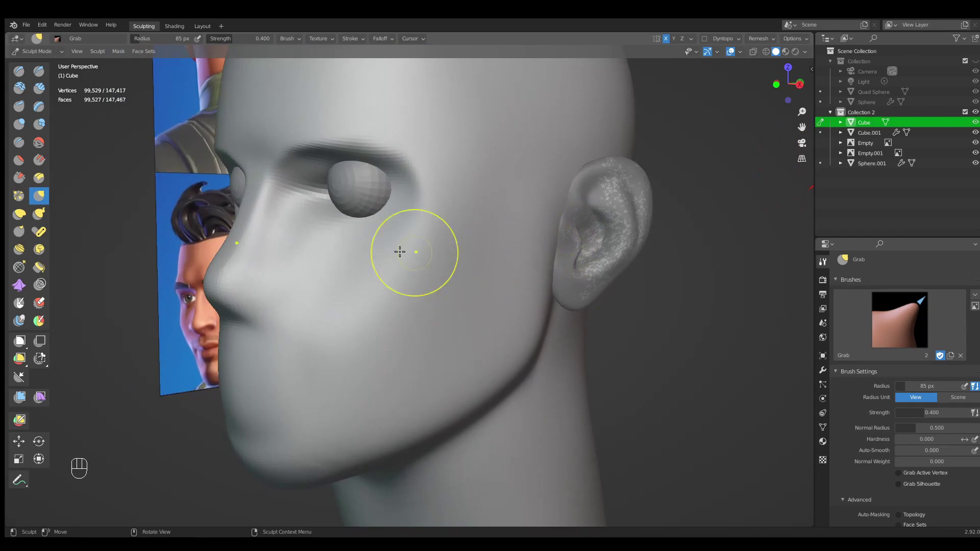
pyautogui.click(37, 51)
pyautogui.click(44, 63)
# Select the ear object and apply its Mirror modifier.
pyautogui.keyDown('shift'); pyautogui.moveTo(458, 227); pyautogui.dragTo(395, 226, button='middle'); pyautogui.keyUp('shift')
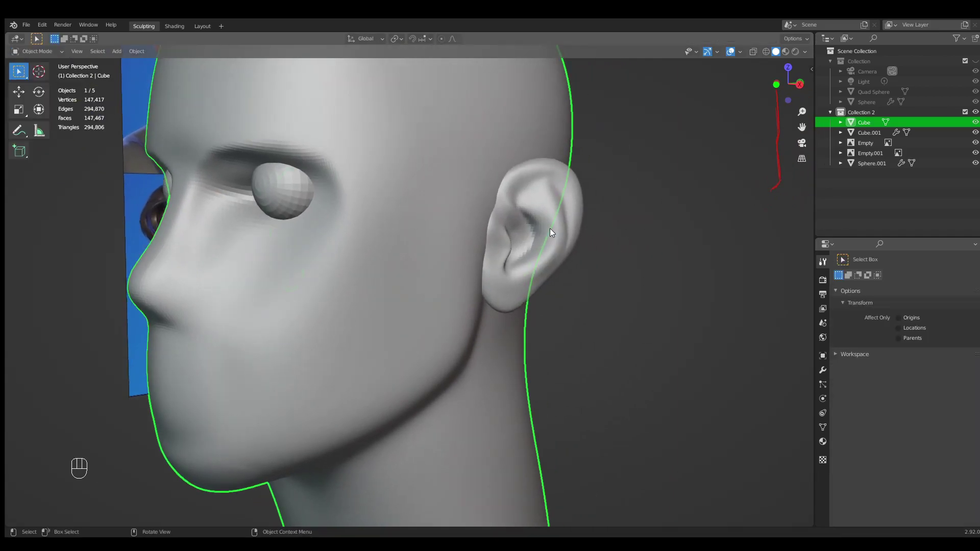
pyautogui.click(553, 228)
pyautogui.moveTo(556, 230); pyautogui.dragTo(584, 223, button='middle')
pyautogui.press('g')
pyautogui.click(658, 270)
pyautogui.click(823, 370)
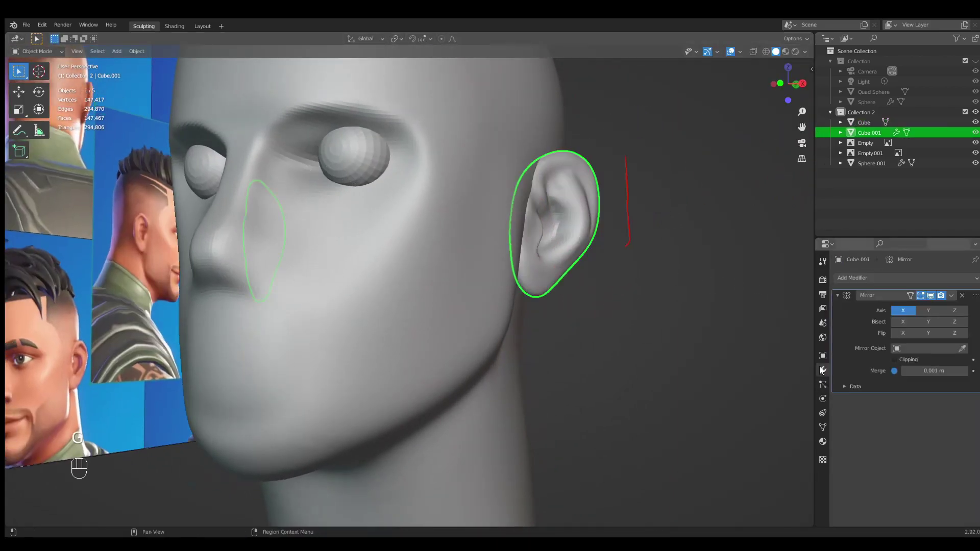
pyautogui.click(950, 295)
pyautogui.scroll(1, 611, 274)
pyautogui.keyDown('shift'); pyautogui.moveTo(619, 272); pyautogui.dragTo(549, 288, button='middle'); pyautogui.keyUp('shift')
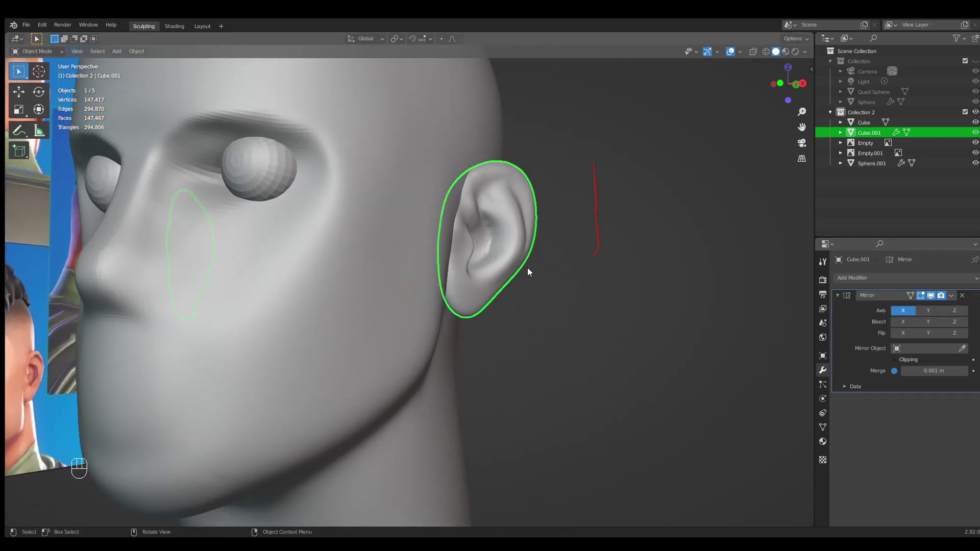
pyautogui.click(951, 296)
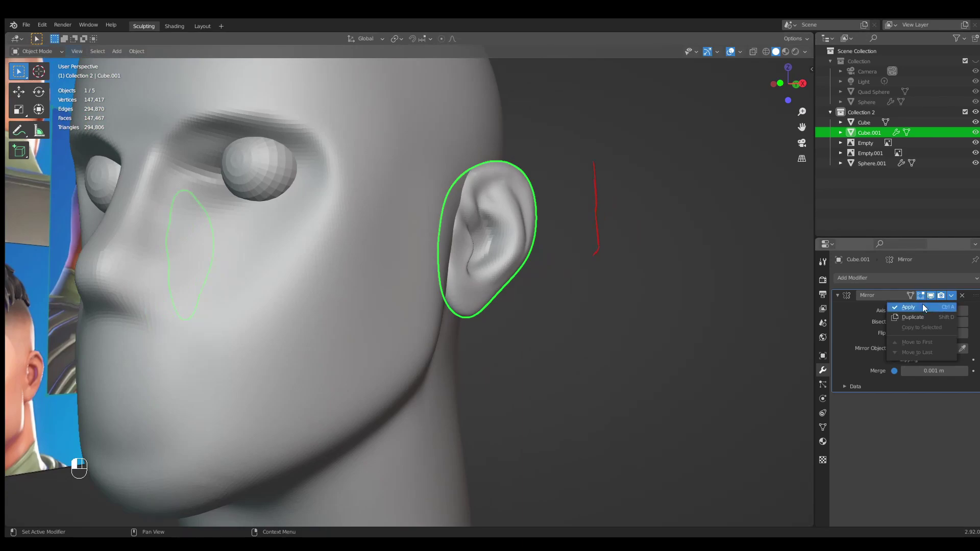
# In Edit Mode, select the linked duplicate shell on the ear at the model's left side and delete its vertices.
pyautogui.press('Tab')
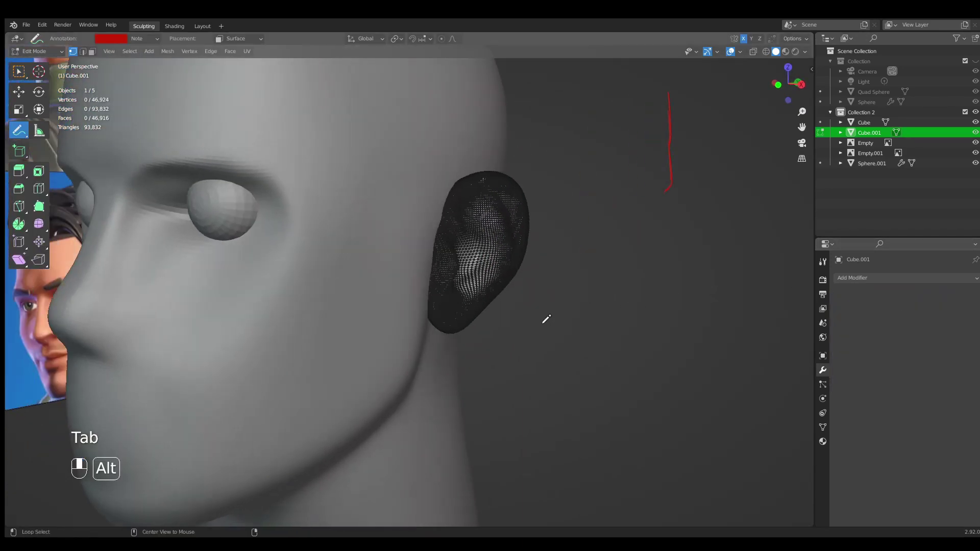
pyautogui.hotkey('alt', 'a')
pyautogui.press('l')
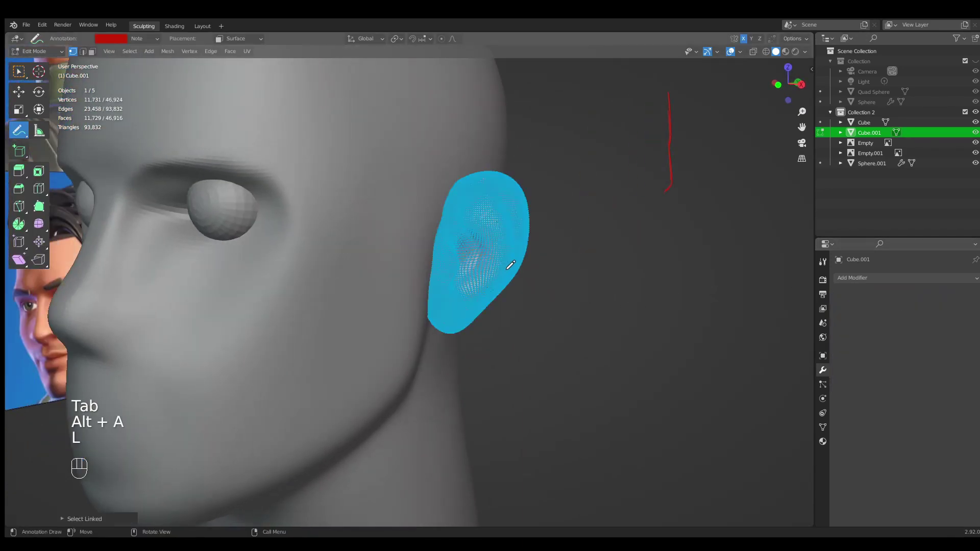
pyautogui.press('g')
pyautogui.rightClick(620, 269)
pyautogui.press('x')
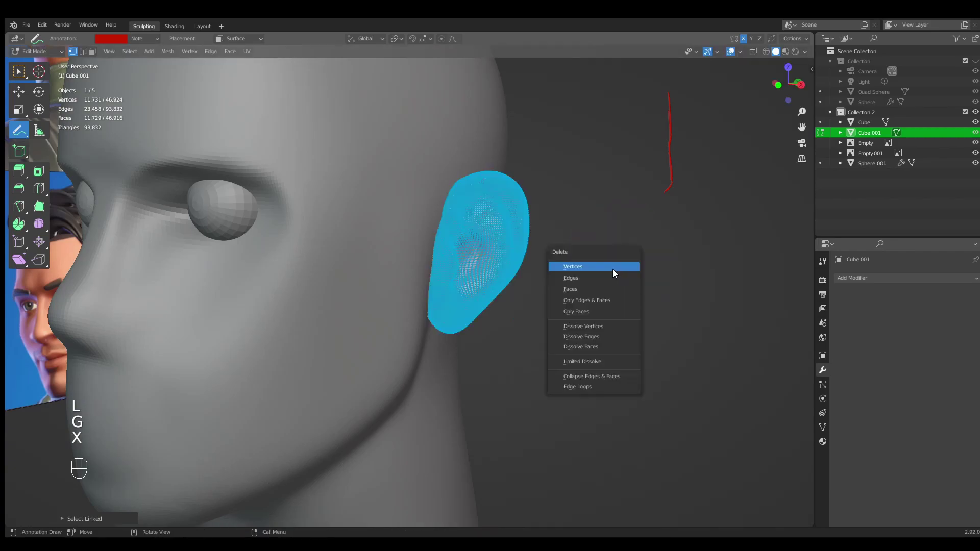
pyautogui.click(613, 268)
# Delete the duplicate shell on the model's right ear, return to Object Mode, and save the file.
pyautogui.keyDown('ctrl'); pyautogui.moveTo(569, 251); pyautogui.dragTo(526, 309, button='middle'); pyautogui.keyUp('ctrl')
pyautogui.moveTo(526, 309); pyautogui.dragTo(600, 313, button='middle')
pyautogui.moveTo(417, 328); pyautogui.dragTo(451, 326, button='middle')
pyautogui.press('l')
pyautogui.press('x')
pyautogui.click(344, 286)
pyautogui.press('Tab')
pyautogui.hotkey('alt', 'a')
pyautogui.moveTo(549, 341); pyautogui.dragTo(530, 332, button='middle')
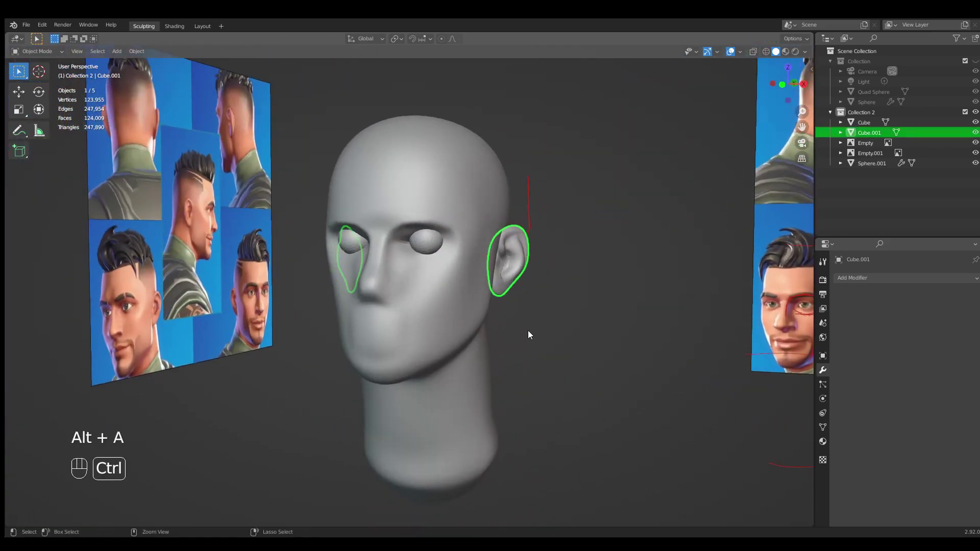
pyautogui.hotkey('ctrl', 's')
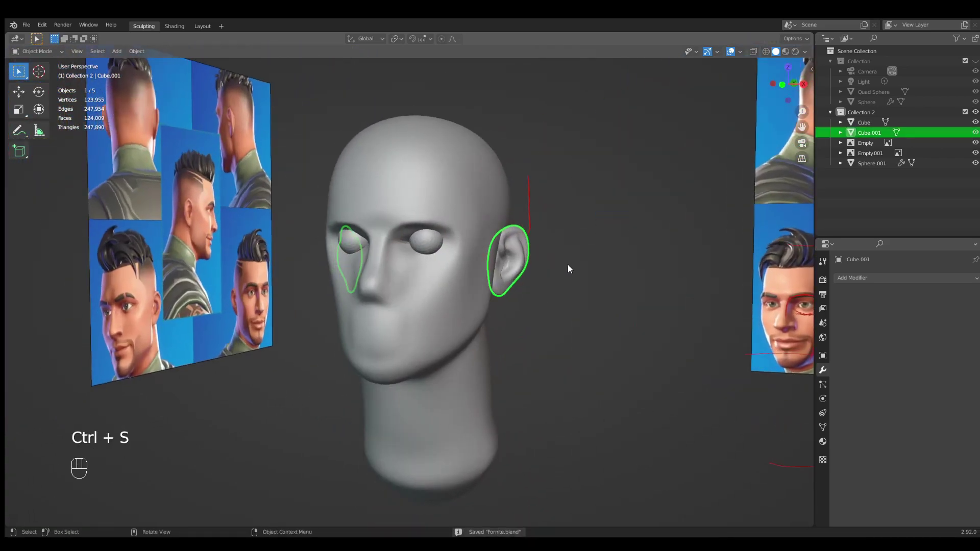
# Enter Sculpt Mode, and switch sculpting from the ears to the head mesh.
pyautogui.click(45, 51)
pyautogui.click(50, 81)
pyautogui.keyDown('shift'); pyautogui.moveTo(524, 177); pyautogui.dragTo(492, 159, button='middle'); pyautogui.keyUp('shift')
pyautogui.moveTo(491, 159); pyautogui.dragTo(527, 162, button='middle')
pyautogui.keyDown('ctrl'); pyautogui.moveTo(527, 162); pyautogui.dragTo(528, 141, button='middle'); pyautogui.keyUp('ctrl')
pyautogui.moveTo(528, 141); pyautogui.dragTo(562, 168, button='middle')
pyautogui.click(693, 40)
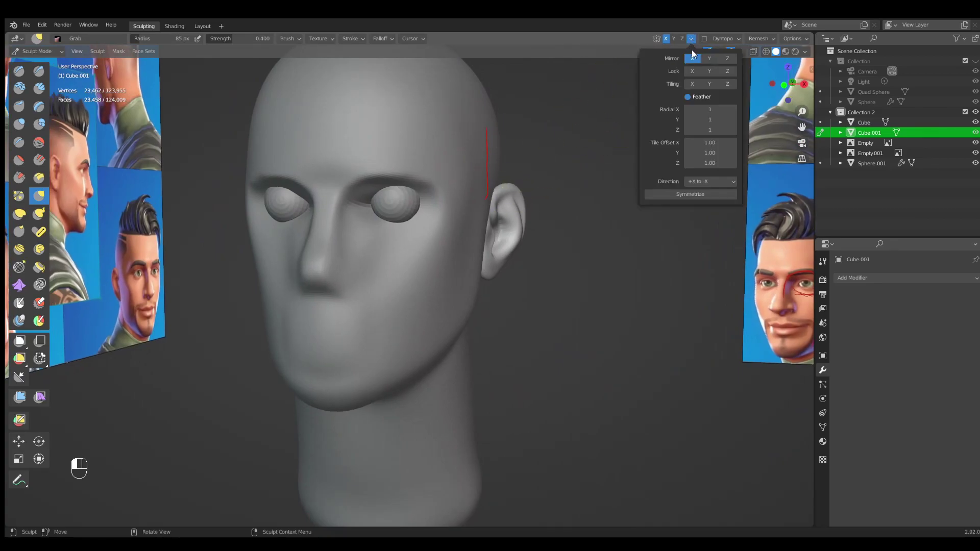
pyautogui.moveTo(600, 220); pyautogui.dragTo(442, 240, button='middle')
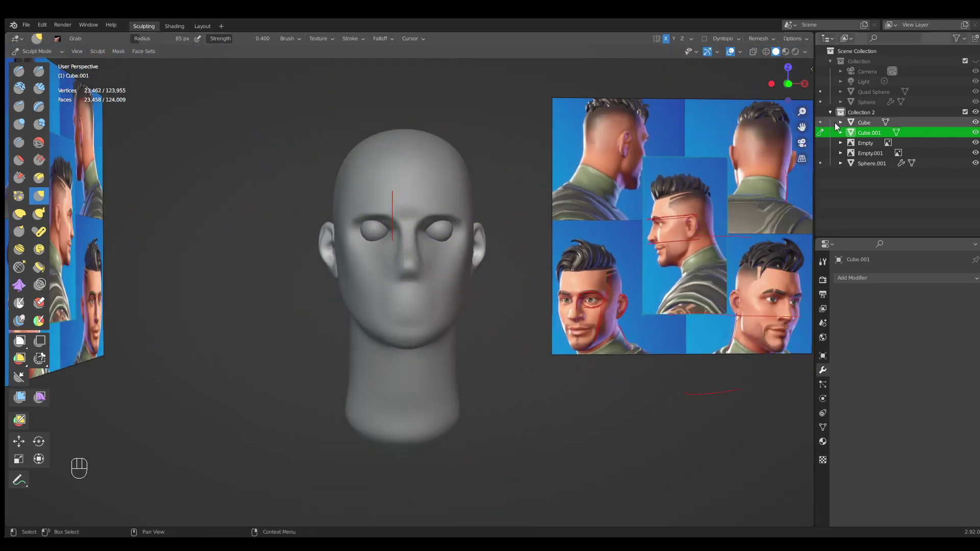
pyautogui.click(821, 122)
pyautogui.scroll(2, 495, 182)
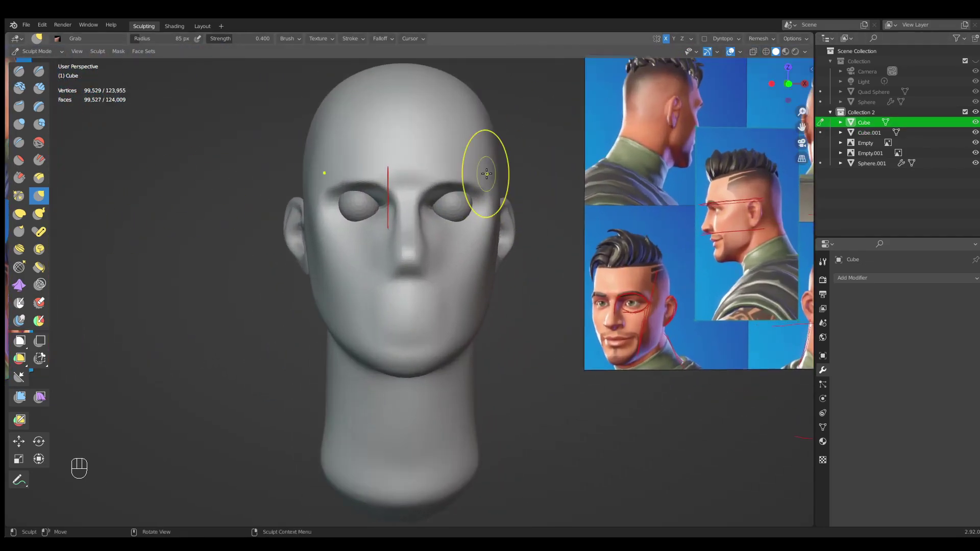
# Trace the mouth line on the front reference portrait with the Annotate tool, and sketch a small smiling face beside it.
pyautogui.press('KP_1')
pyautogui.moveTo(554, 181)
pyautogui.keyDown('shift'); pyautogui.mouseDown(button='middle')
pyautogui.moveTo(405, 208)
pyautogui.moveTo(432, 223)
pyautogui.moveTo(375, 133)
pyautogui.mouseUp(button='middle'); pyautogui.keyUp('shift')
pyautogui.scroll(4, 556, 296)
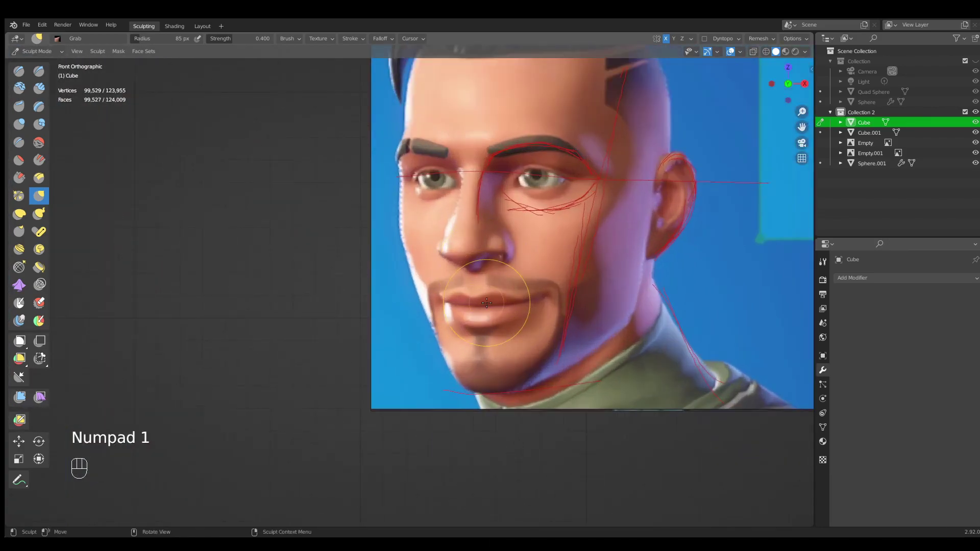
pyautogui.press('n')
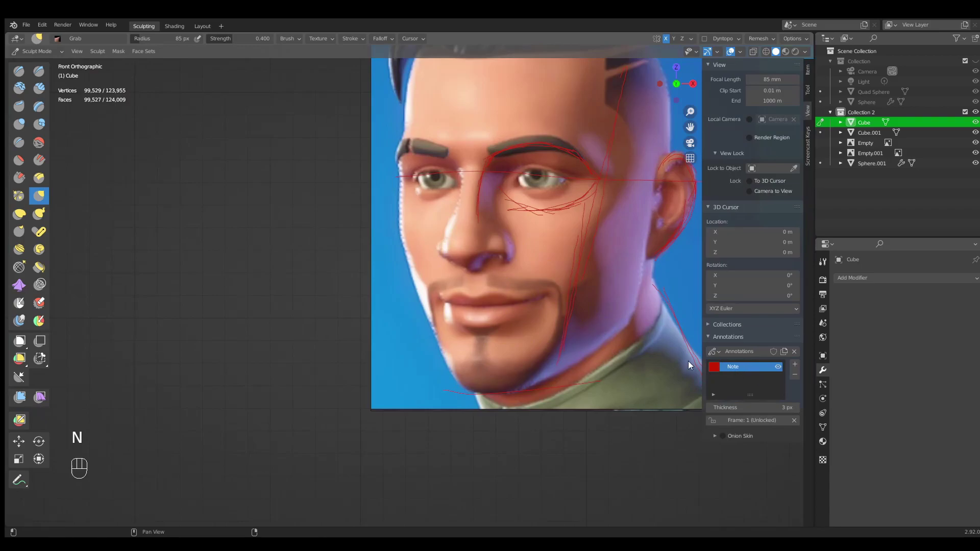
pyautogui.click(18, 480)
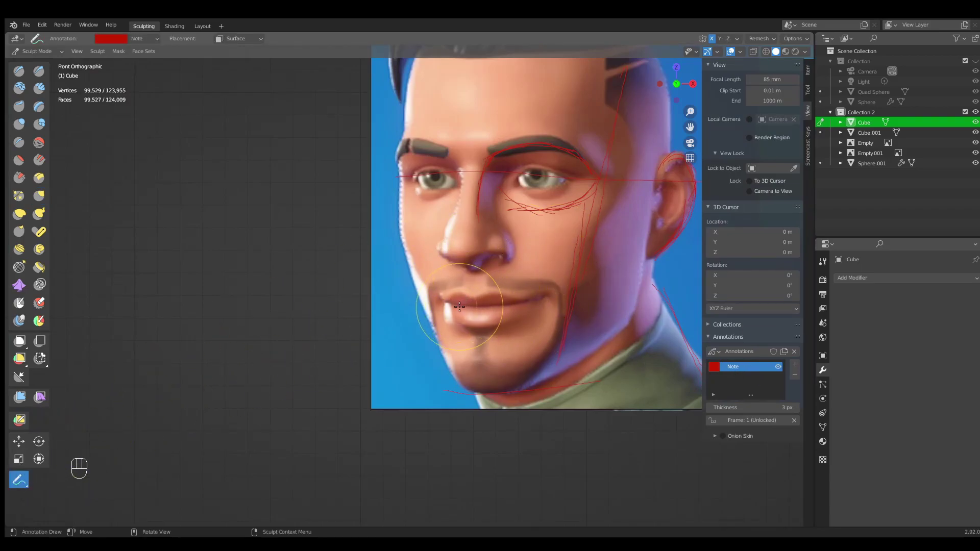
pyautogui.moveTo(445, 306)
pyautogui.mouseDown()
pyautogui.moveTo(524, 300)
pyautogui.moveTo(449, 306)
pyautogui.mouseUp()
pyautogui.keyDown('ctrl'); pyautogui.moveTo(447, 313); pyautogui.dragTo(429, 382, button='middle'); pyautogui.keyUp('ctrl')
pyautogui.moveTo(314, 282)
pyautogui.mouseDown()
pyautogui.moveTo(298, 267)
pyautogui.moveTo(276, 295)
pyautogui.moveTo(301, 300)
pyautogui.mouseUp()
pyautogui.moveTo(277, 313); pyautogui.dragTo(321, 311)
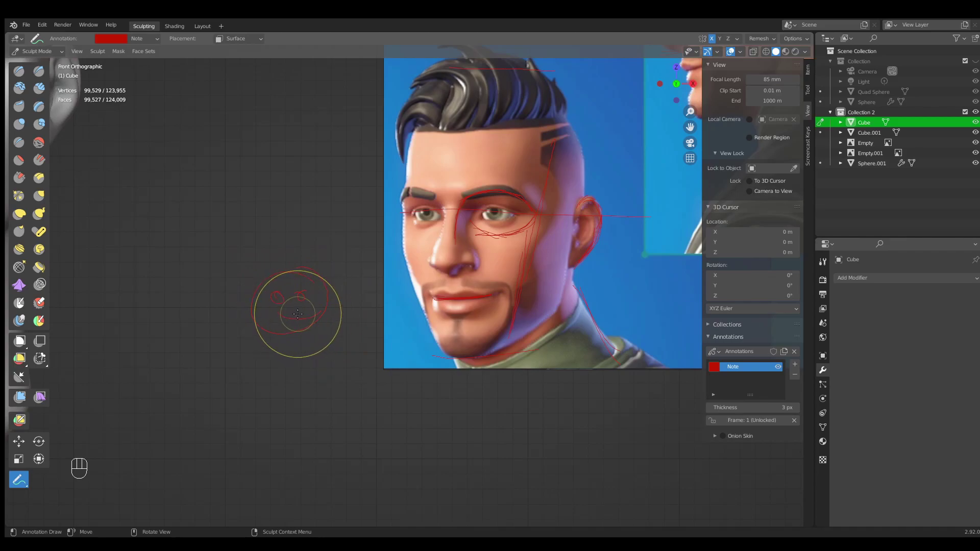
# Carve the mouth line across the lower face in front view with the subtractive Draw Sharp brush at 53 px radius.
pyautogui.moveTo(291, 325)
pyautogui.keyDown('shift'); pyautogui.mouseDown(button='middle')
pyautogui.moveTo(424, 317)
pyautogui.moveTo(510, 328)
pyautogui.moveTo(405, 307)
pyautogui.moveTo(449, 228)
pyautogui.moveTo(409, 254)
pyautogui.moveTo(442, 269)
pyautogui.moveTo(421, 264)
pyautogui.mouseUp(button='middle'); pyautogui.keyUp('shift')
pyautogui.hotkey('shift', 'c')
pyautogui.press('f')
pyautogui.click(430, 260)
pyautogui.press('q')
pyautogui.click(421, 266)
pyautogui.press('f')
pyautogui.click(418, 266)
pyautogui.click(403, 262)
pyautogui.moveTo(401, 263); pyautogui.dragTo(453, 265)
pyautogui.press('f')
pyautogui.click(396, 263)
pyautogui.moveTo(409, 260); pyautogui.dragTo(459, 263)
pyautogui.moveTo(406, 259)
pyautogui.mouseDown()
pyautogui.moveTo(500, 259)
pyautogui.moveTo(360, 261)
pyautogui.moveTo(533, 254)
pyautogui.mouseUp()
pyautogui.moveTo(382, 265); pyautogui.dragTo(492, 239)
pyautogui.moveTo(492, 239)
pyautogui.keyDown('ctrl'); pyautogui.mouseDown(button='middle')
pyautogui.moveTo(452, 368)
pyautogui.moveTo(468, 323)
pyautogui.mouseUp(button='middle'); pyautogui.keyUp('ctrl')
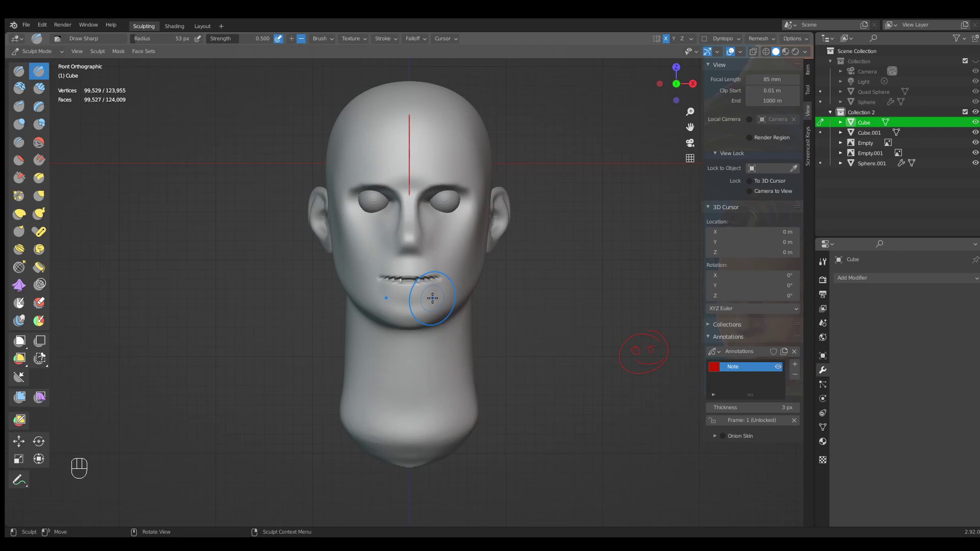
# Save the file, and voxel-remesh the head at a voxel size of 0.0125.
pyautogui.keyDown('ctrl'); pyautogui.moveTo(566, 189); pyautogui.dragTo(488, 261, button='middle'); pyautogui.keyUp('ctrl')
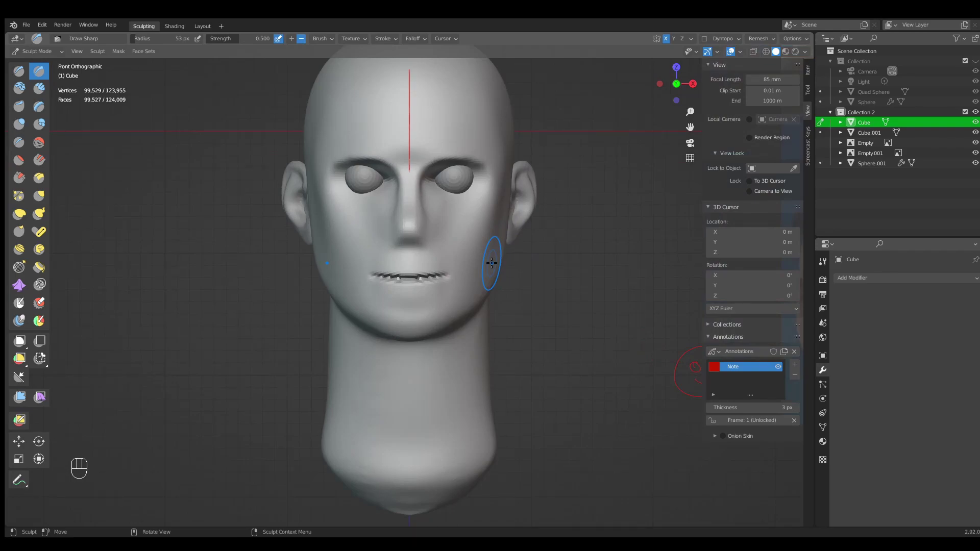
pyautogui.moveTo(462, 213)
pyautogui.keyDown('shift'); pyautogui.mouseDown(button='middle')
pyautogui.moveTo(460, 282)
pyautogui.moveTo(467, 278)
pyautogui.mouseUp(button='middle'); pyautogui.keyUp('shift')
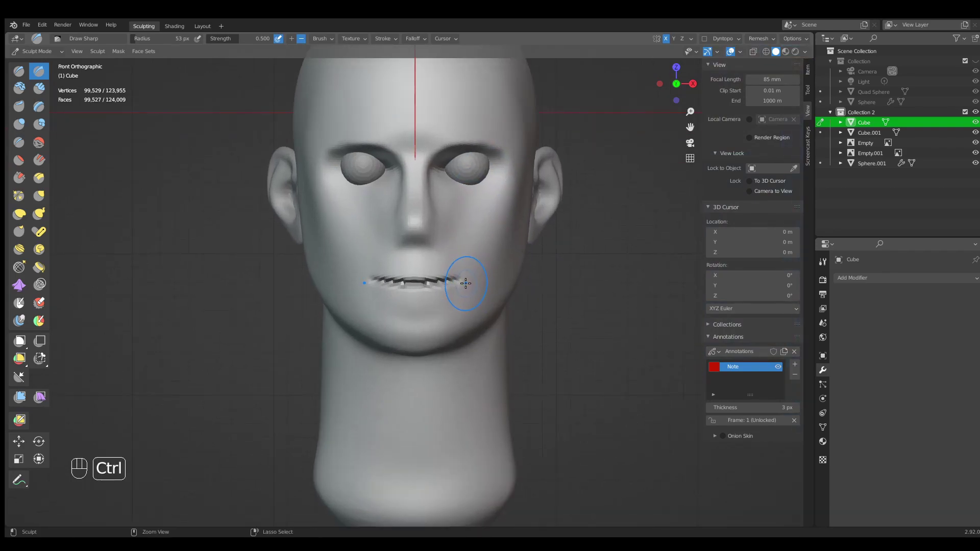
pyautogui.hotkey('ctrl', 's')
pyautogui.hotkey('shift', 'r')
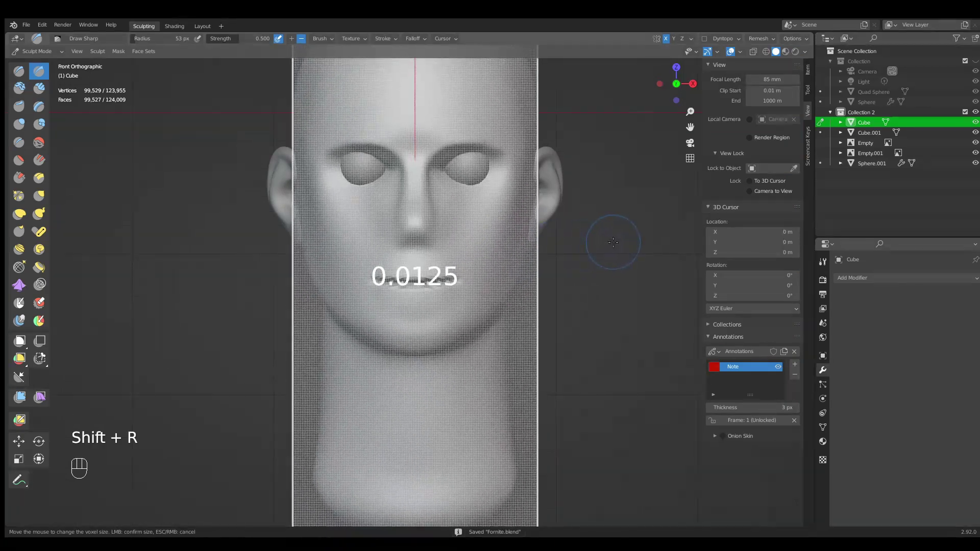
pyautogui.click(536, 242)
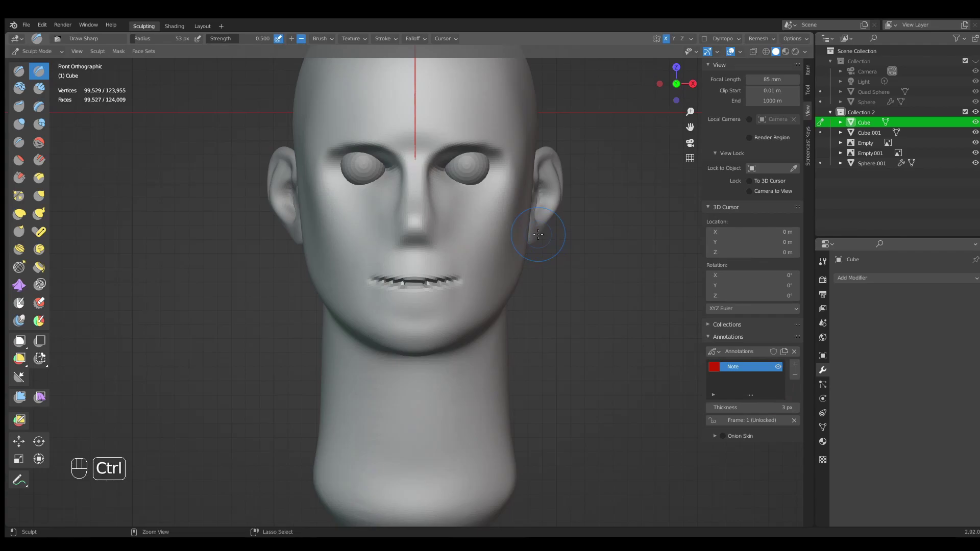
pyautogui.hotkey('ctrl', 'r')
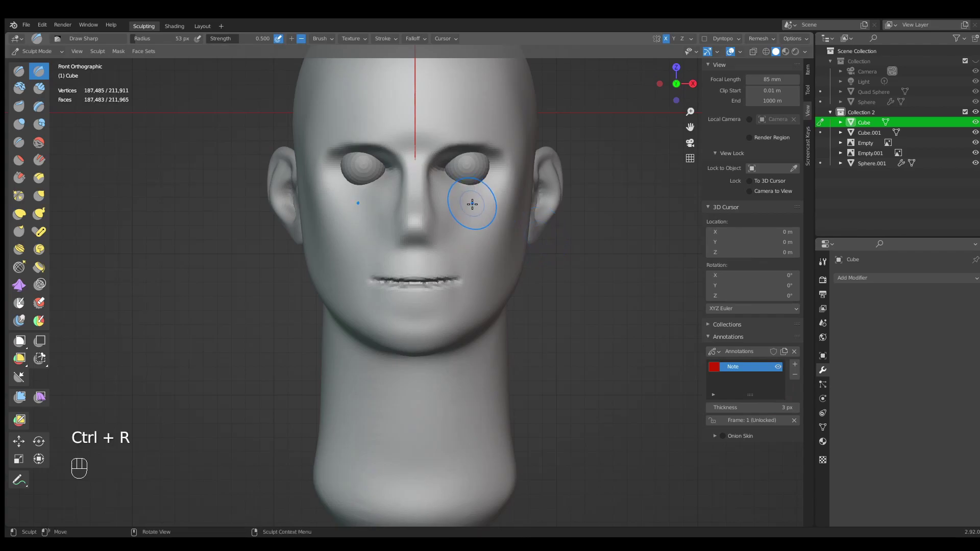
# Remesh the head at a voxel size of 0.0103, and once more at a slightly finer size.
pyautogui.hotkey('shift', 'r')
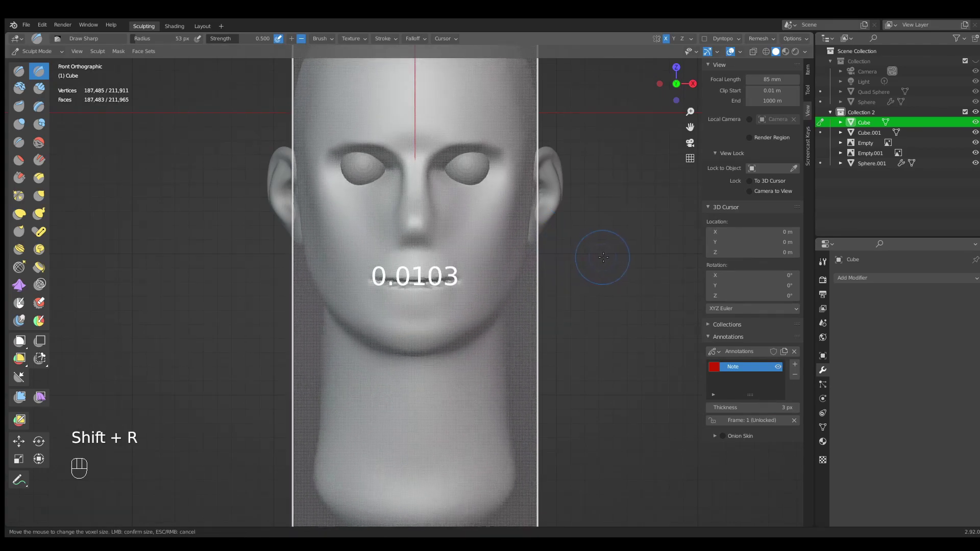
pyautogui.click(569, 257)
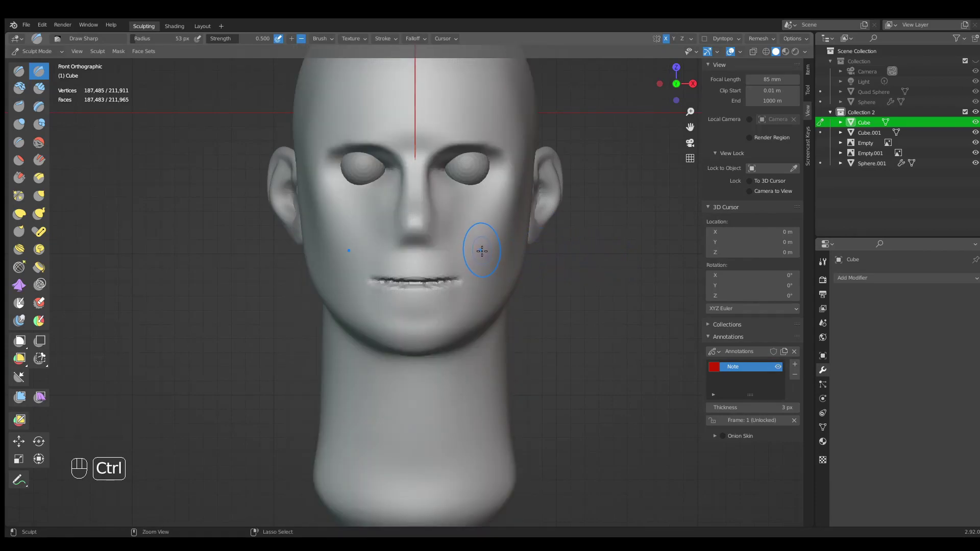
pyautogui.hotkey('ctrl', 'r')
pyautogui.hotkey('shift', 'r')
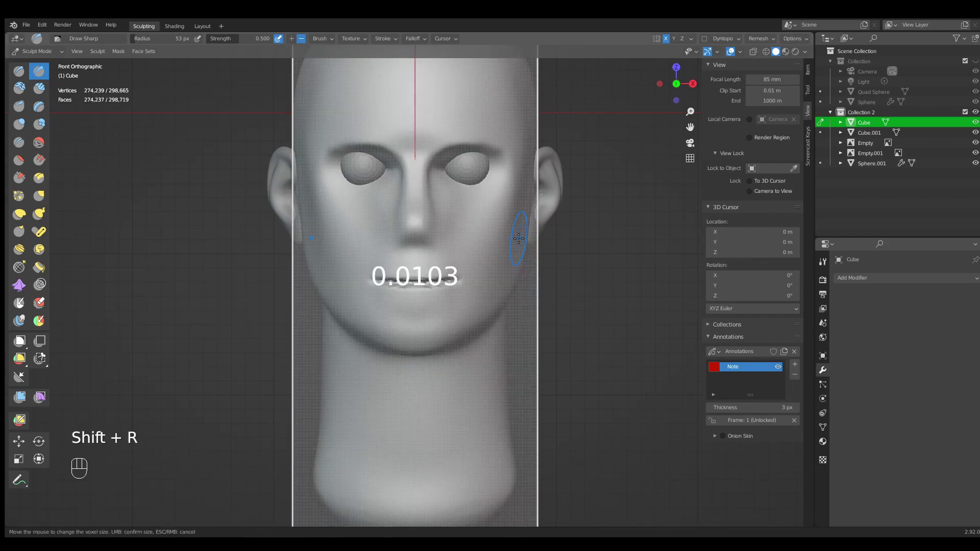
pyautogui.click(589, 239)
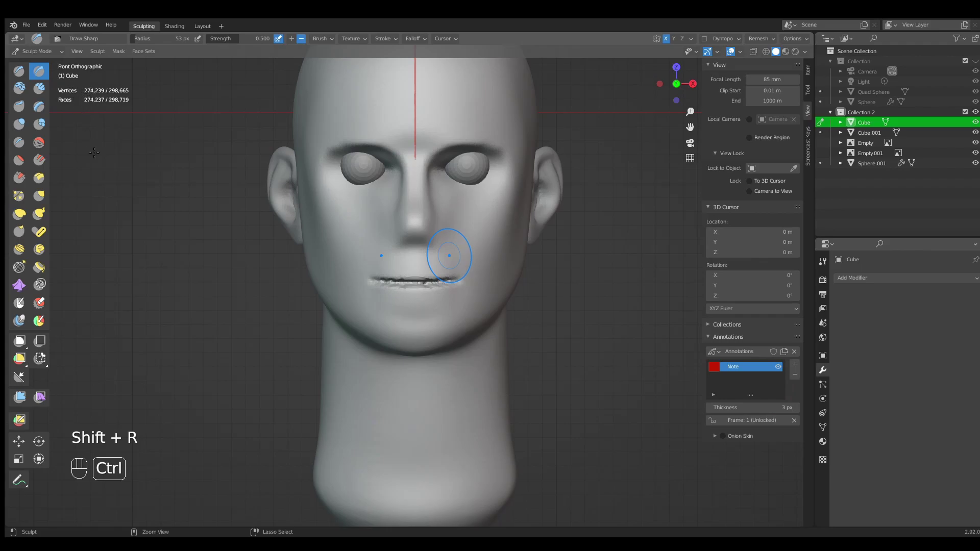
pyautogui.hotkey('ctrl', 'r')
# Redefine the mouth line as a cleaner groove with the Crease brush at 54 px radius and 0.250 strength, with the sidebar hidden.
pyautogui.keyDown('ctrl'); pyautogui.moveTo(449, 308); pyautogui.dragTo(469, 273, button='middle'); pyautogui.keyUp('ctrl')
pyautogui.press('q')
pyautogui.click(459, 257)
pyautogui.press('f')
pyautogui.click(448, 259)
pyautogui.press('f')
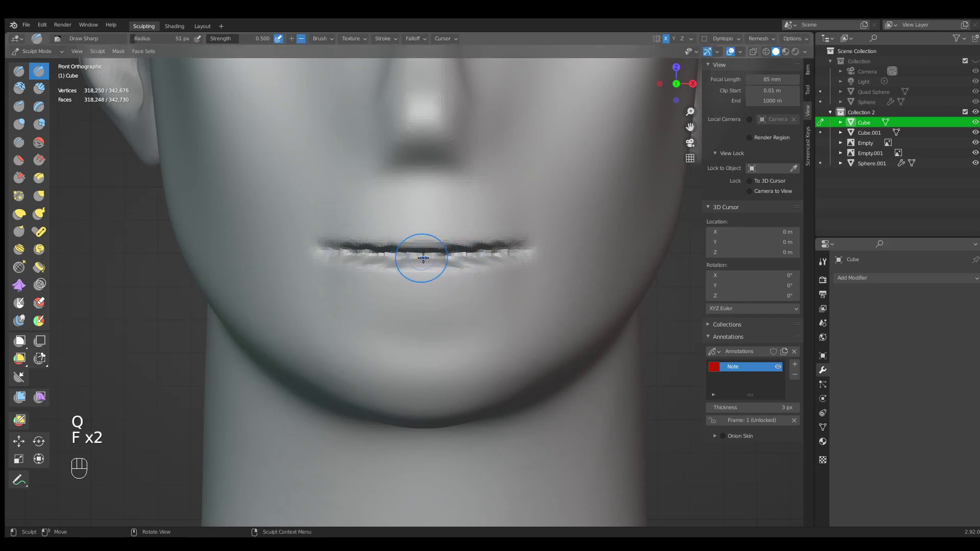
pyautogui.hotkey('shift', 'c')
pyautogui.press('f')
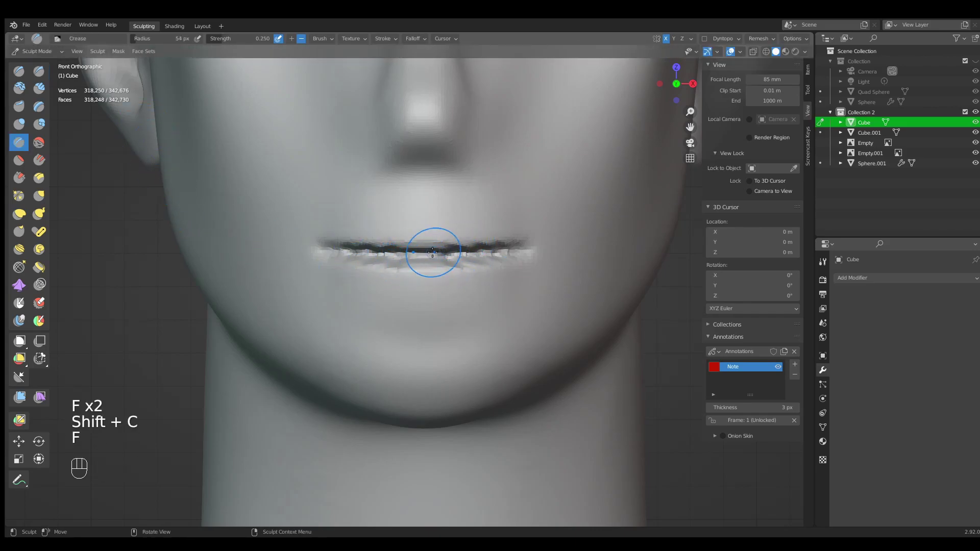
pyautogui.press('n')
pyautogui.moveTo(444, 258); pyautogui.dragTo(442, 251)
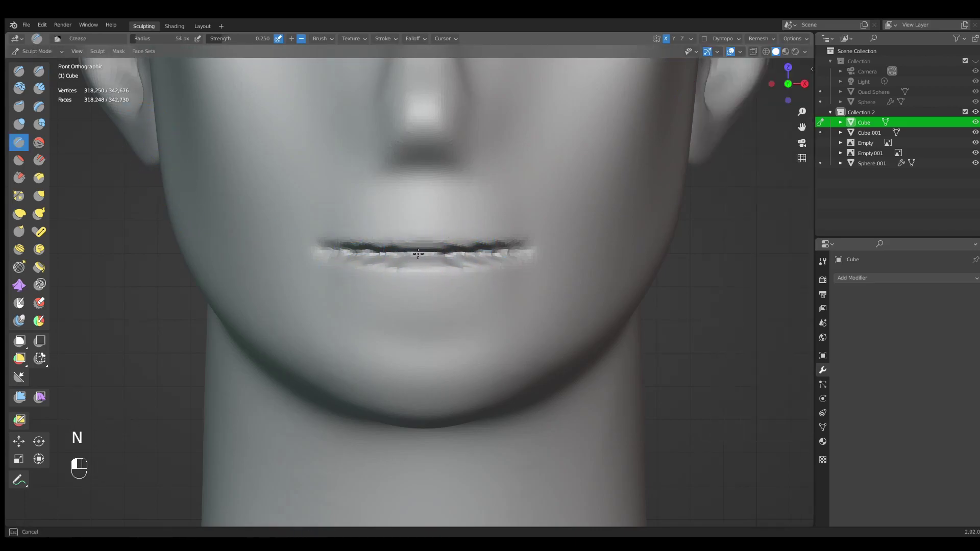
pyautogui.moveTo(528, 248)
pyautogui.mouseDown()
pyautogui.moveTo(427, 255)
pyautogui.moveTo(529, 247)
pyautogui.mouseUp()
pyautogui.moveTo(529, 248)
pyautogui.keyDown('ctrl'); pyautogui.mouseDown(button='middle')
pyautogui.moveTo(507, 302)
pyautogui.moveTo(498, 278)
pyautogui.mouseUp(button='middle'); pyautogui.keyUp('ctrl')
# Compare the head's mouth and profile with the reference portraits in front and right side views.
pyautogui.keyDown('shift'); pyautogui.moveTo(494, 315); pyautogui.dragTo(476, 268, button='middle'); pyautogui.keyUp('shift')
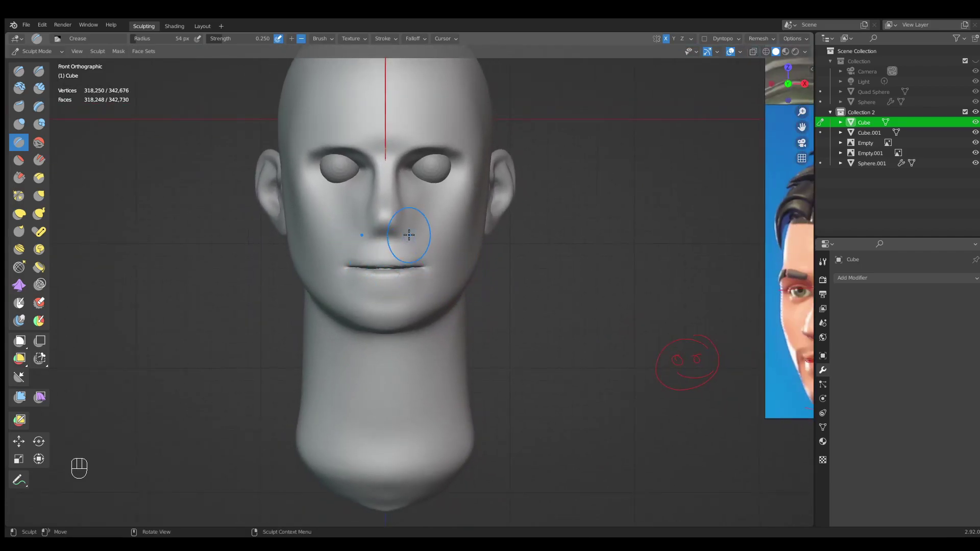
pyautogui.keyDown('shift'); pyautogui.moveTo(583, 229); pyautogui.dragTo(376, 214, button='middle'); pyautogui.keyUp('shift')
pyautogui.keyDown('shift'); pyautogui.moveTo(507, 163); pyautogui.dragTo(445, 238, button='middle'); pyautogui.keyUp('shift')
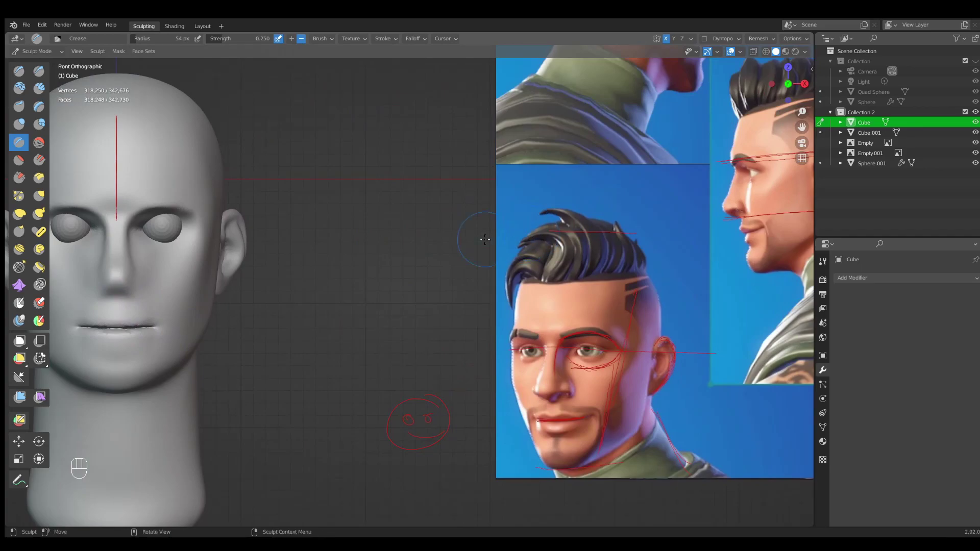
pyautogui.press('KP_3')
pyautogui.keyDown('shift'); pyautogui.moveTo(577, 225); pyautogui.dragTo(345, 288, button='middle'); pyautogui.keyUp('shift')
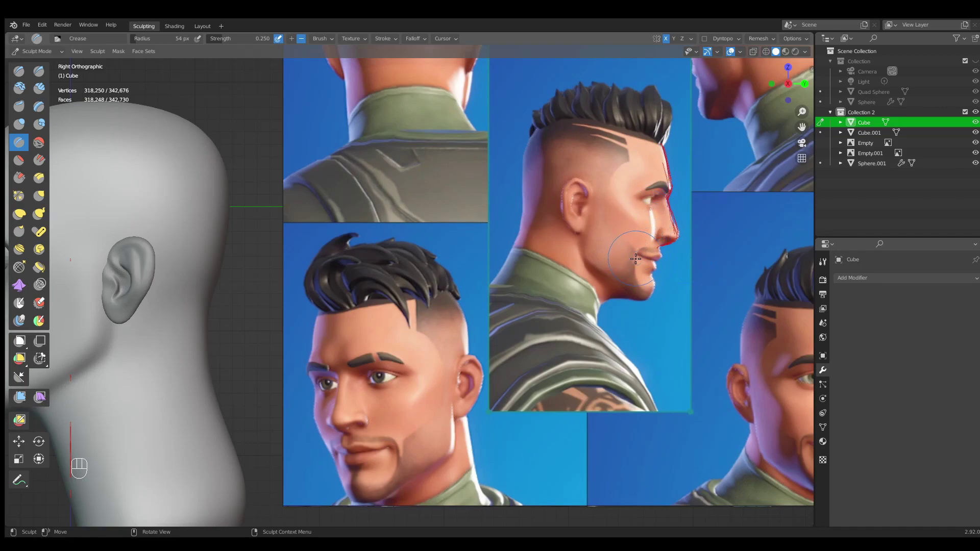
pyautogui.keyDown('shift'); pyautogui.moveTo(119, 289); pyautogui.dragTo(391, 258, button='middle'); pyautogui.keyUp('shift')
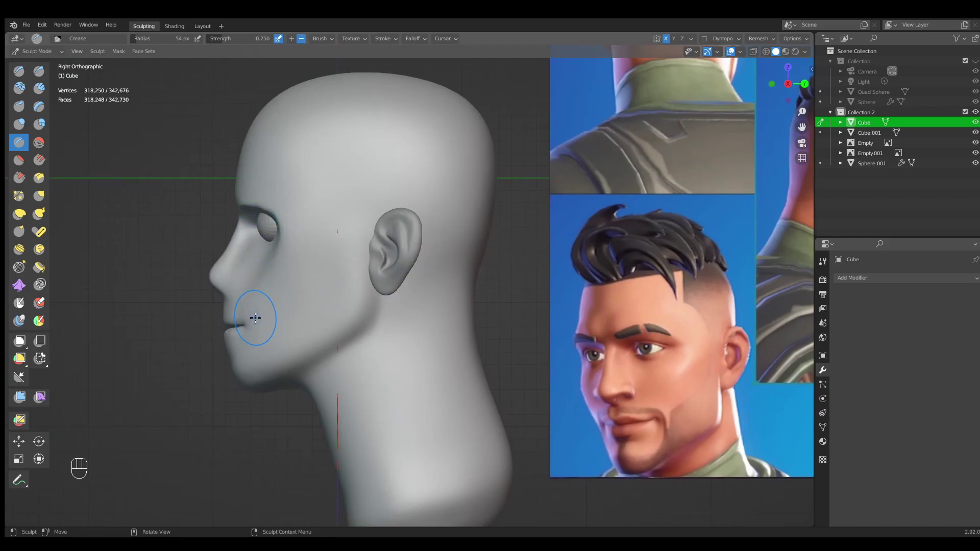
pyautogui.keyDown('shift'); pyautogui.moveTo(258, 288); pyautogui.dragTo(342, 212, button='middle'); pyautogui.keyUp('shift')
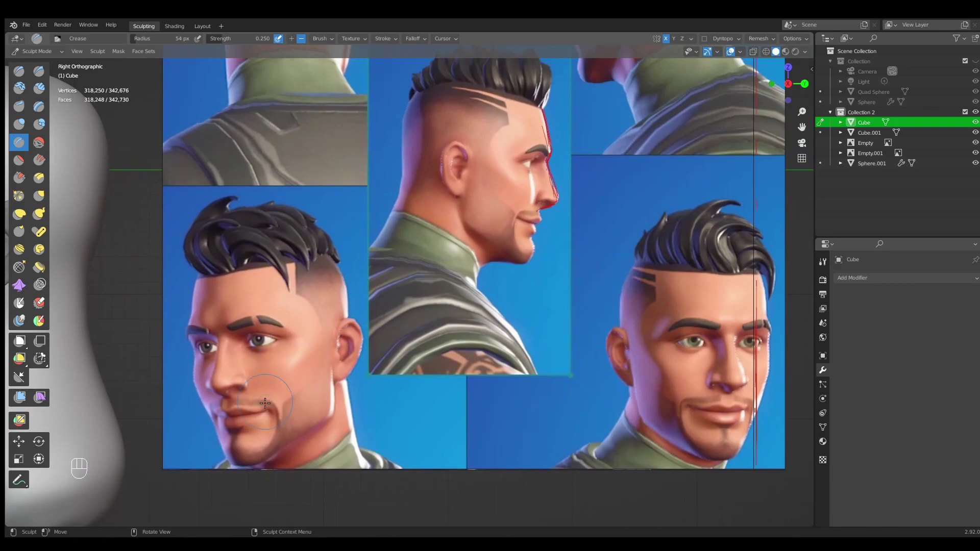
pyautogui.keyDown('shift'); pyautogui.moveTo(270, 392); pyautogui.dragTo(284, 418, button='middle'); pyautogui.keyUp('shift')
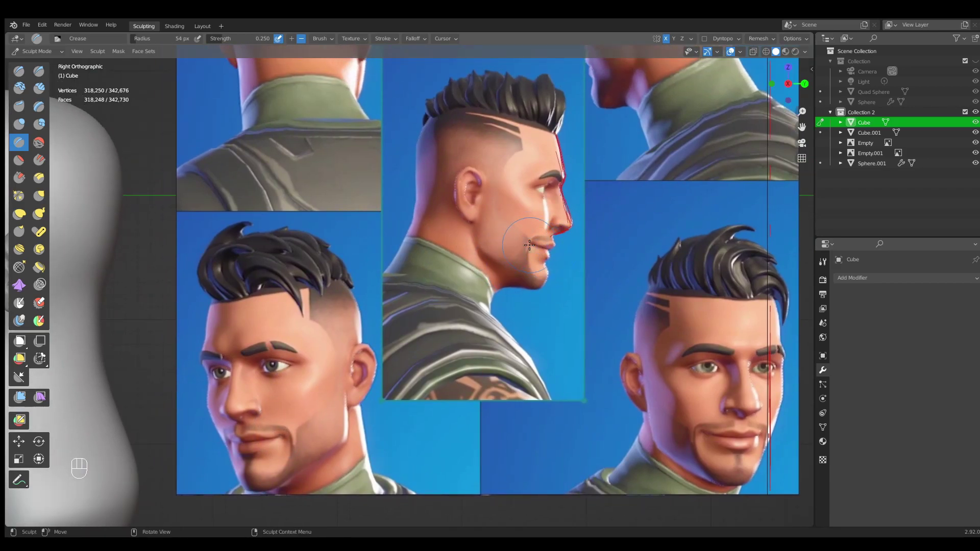
pyautogui.keyDown('shift'); pyautogui.moveTo(513, 241); pyautogui.dragTo(538, 246, button='middle'); pyautogui.keyUp('shift')
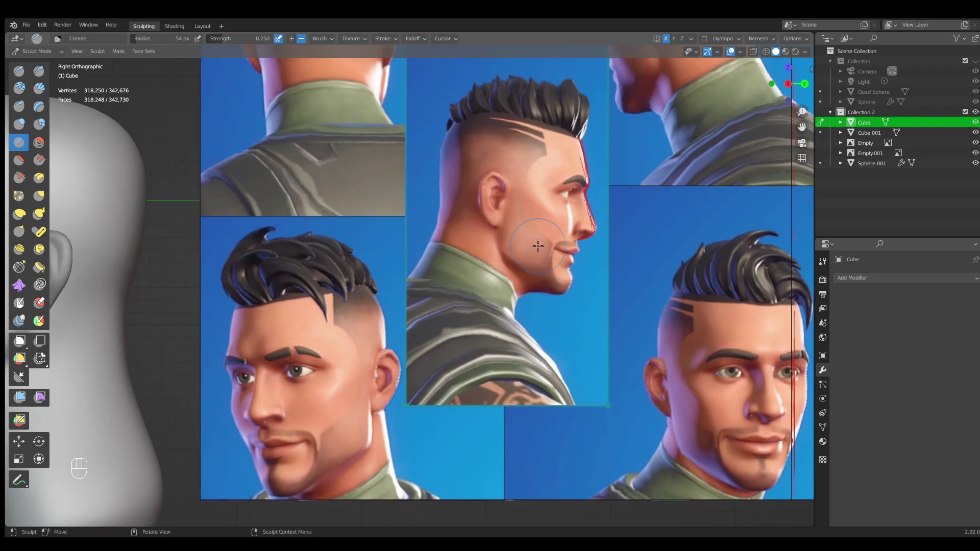
# Adjust the mouth area in the side profile with the Grab brush.
pyautogui.moveTo(319, 235)
pyautogui.keyDown('shift'); pyautogui.mouseDown(button='middle')
pyautogui.moveTo(426, 280)
pyautogui.moveTo(437, 276)
pyautogui.moveTo(424, 247)
pyautogui.mouseUp(button='middle'); pyautogui.keyUp('shift')
pyautogui.press('g')
pyautogui.press('f')
pyautogui.click(464, 237)
pyautogui.moveTo(430, 240); pyautogui.dragTo(454, 238)
pyautogui.moveTo(427, 240); pyautogui.dragTo(434, 240)
# Reshape the corner of the mouth with the Grab brush.
pyautogui.moveTo(456, 238)
pyautogui.keyDown('ctrl'); pyautogui.mouseDown(button='middle')
pyautogui.moveTo(437, 278)
pyautogui.moveTo(479, 308)
pyautogui.moveTo(339, 306)
pyautogui.moveTo(474, 307)
pyautogui.moveTo(394, 306)
pyautogui.moveTo(454, 317)
pyautogui.mouseUp(button='middle'); pyautogui.keyUp('ctrl')
pyautogui.moveTo(439, 312); pyautogui.dragTo(448, 310, button='middle')
pyautogui.press('g')
pyautogui.press('f')
pyautogui.click(440, 295)
pyautogui.moveTo(440, 294); pyautogui.dragTo(434, 295)
pyautogui.moveTo(453, 305); pyautogui.dragTo(416, 309, button='middle')
# Push in the profile between the lower lip and chin with the Grab brush at 133 px radius.
pyautogui.moveTo(449, 311)
pyautogui.keyDown('ctrl'); pyautogui.mouseDown(button='middle')
pyautogui.moveTo(466, 343)
pyautogui.moveTo(431, 345)
pyautogui.moveTo(437, 243)
pyautogui.moveTo(525, 322)
pyautogui.moveTo(526, 299)
pyautogui.mouseUp(button='middle'); pyautogui.keyUp('ctrl')
pyautogui.press('KP_3')
pyautogui.press('KP_6')
pyautogui.scroll(3, 394, 306)
pyautogui.press('g')
pyautogui.press('f')
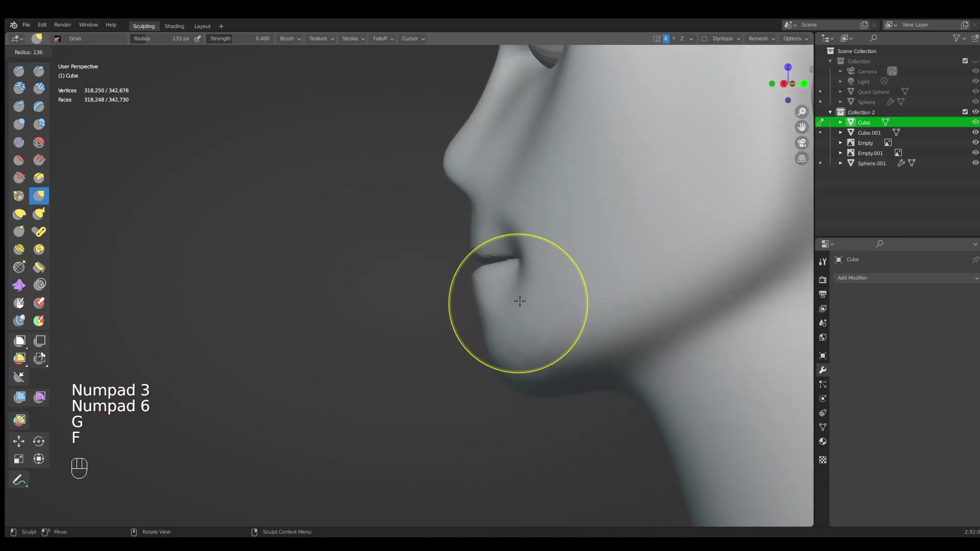
pyautogui.press('g')
pyautogui.press('f')
pyautogui.click(512, 310)
pyautogui.moveTo(481, 312); pyautogui.dragTo(481, 310)
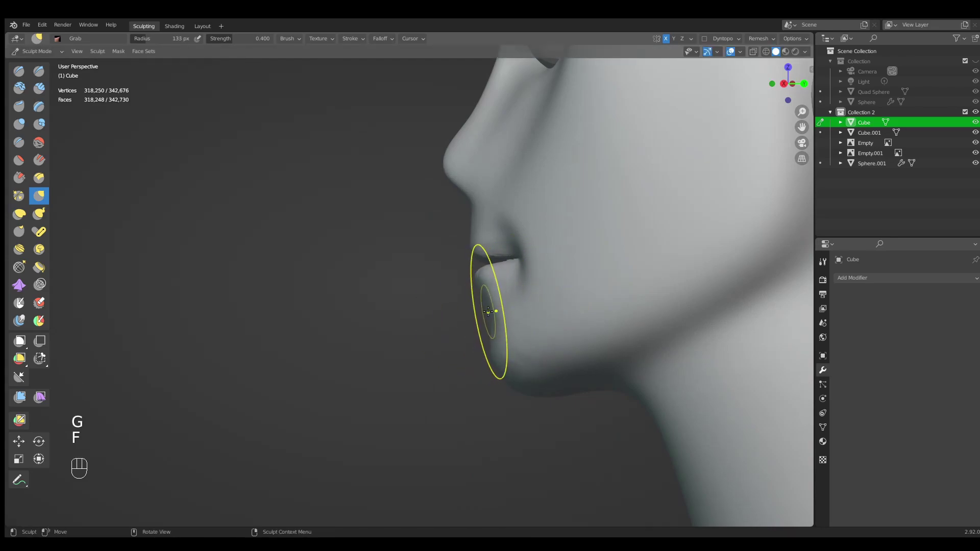
# Shape the lower edge of the chin in front view with the Grab brush at 124 px radius.
pyautogui.moveTo(508, 355)
pyautogui.keyDown('shift'); pyautogui.mouseDown(button='middle')
pyautogui.moveTo(511, 301)
pyautogui.moveTo(454, 339)
pyautogui.moveTo(225, 363)
pyautogui.mouseUp(button='middle'); pyautogui.keyUp('shift')
pyautogui.press('g')
pyautogui.press('f')
pyautogui.press('g')
pyautogui.press('f')
pyautogui.scroll(-4, 505, 317)
pyautogui.keyDown('shift'); pyautogui.moveTo(505, 335); pyautogui.dragTo(368, 470, button='middle'); pyautogui.keyUp('shift')
pyautogui.moveTo(564, 321)
pyautogui.mouseDown(button='middle')
pyautogui.moveTo(518, 301)
pyautogui.moveTo(462, 333)
pyautogui.moveTo(473, 331)
pyautogui.moveTo(459, 292)
pyautogui.moveTo(492, 249)
pyautogui.moveTo(493, 227)
pyautogui.mouseUp(button='middle')
pyautogui.press('KP_1')
pyautogui.keyDown('ctrl'); pyautogui.moveTo(489, 241); pyautogui.dragTo(484, 305, button='middle'); pyautogui.keyUp('ctrl')
pyautogui.press('g')
pyautogui.press('f')
pyautogui.moveTo(469, 339); pyautogui.dragTo(468, 340)
pyautogui.press('g')
pyautogui.press('f')
pyautogui.click(430, 344)
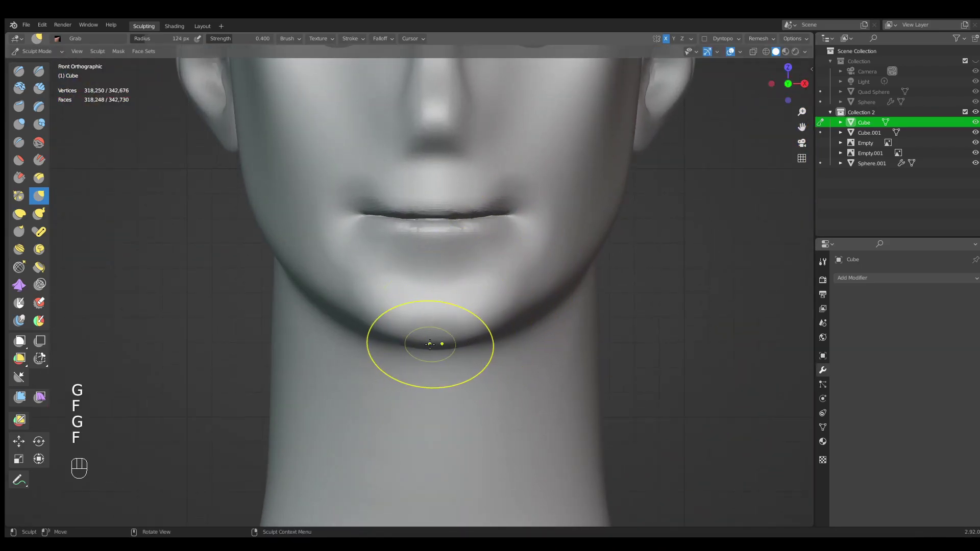
# Resize the brush and smooth the surface around the corner of the mouth.
pyautogui.keyDown('ctrl'); pyautogui.moveTo(464, 320); pyautogui.dragTo(476, 369, button='middle'); pyautogui.keyUp('ctrl')
pyautogui.keyDown('shift'); pyautogui.moveTo(512, 283); pyautogui.dragTo(348, 312, button='middle'); pyautogui.keyUp('shift')
pyautogui.keyDown('shift'); pyautogui.moveTo(350, 256); pyautogui.dragTo(448, 305, button='middle'); pyautogui.keyUp('shift')
pyautogui.moveTo(492, 204)
pyautogui.mouseDown(button='middle')
pyautogui.moveTo(330, 277)
pyautogui.moveTo(395, 271)
pyautogui.mouseUp(button='middle')
pyautogui.press('f')
pyautogui.click(330, 277)
pyautogui.press('f')
pyautogui.click(345, 272)
pyautogui.keyDown('shift'); pyautogui.moveTo(345, 272); pyautogui.dragTo(347, 292); pyautogui.keyUp('shift')
pyautogui.moveTo(357, 286)
pyautogui.keyDown('shift'); pyautogui.mouseDown(button='middle')
pyautogui.moveTo(466, 309)
pyautogui.moveTo(475, 286)
pyautogui.mouseUp(button='middle'); pyautogui.keyUp('shift')
# Carve a shallow depression above the mouth corner with the Clay Strips brush in subtract mode.
pyautogui.moveTo(523, 301)
pyautogui.mouseDown(button='middle')
pyautogui.moveTo(453, 298)
pyautogui.moveTo(519, 308)
pyautogui.moveTo(493, 260)
pyautogui.mouseUp(button='middle')
pyautogui.moveTo(490, 280)
pyautogui.mouseDown(button='middle')
pyautogui.moveTo(525, 289)
pyautogui.moveTo(479, 262)
pyautogui.moveTo(490, 210)
pyautogui.mouseUp(button='middle')
pyautogui.moveTo(482, 286); pyautogui.dragTo(382, 308, button='middle')
pyautogui.press('q')
pyautogui.click(475, 315)
pyautogui.moveTo(449, 328)
pyautogui.keyDown('shift'); pyautogui.mouseDown(button='middle')
pyautogui.moveTo(449, 303)
pyautogui.moveTo(478, 297)
pyautogui.mouseUp(button='middle'); pyautogui.keyUp('shift')
pyautogui.press('f')
pyautogui.press('f')
pyautogui.click(492, 313)
pyautogui.moveTo(494, 309)
pyautogui.keyDown('ctrl'); pyautogui.mouseDown()
pyautogui.moveTo(509, 294)
pyautogui.moveTo(493, 323)
pyautogui.mouseUp(); pyautogui.keyUp('ctrl')
# Carve the fold between the nose and mouth corner further with subtractive Clay Strips at 106 px radius.
pyautogui.press('f')
pyautogui.click(516, 288)
pyautogui.moveTo(374, 266); pyautogui.dragTo(474, 289, button='middle')
pyautogui.keyDown('ctrl'); pyautogui.moveTo(500, 295); pyautogui.dragTo(477, 316); pyautogui.keyUp('ctrl')
pyautogui.moveTo(479, 301); pyautogui.dragTo(542, 323, button='middle')
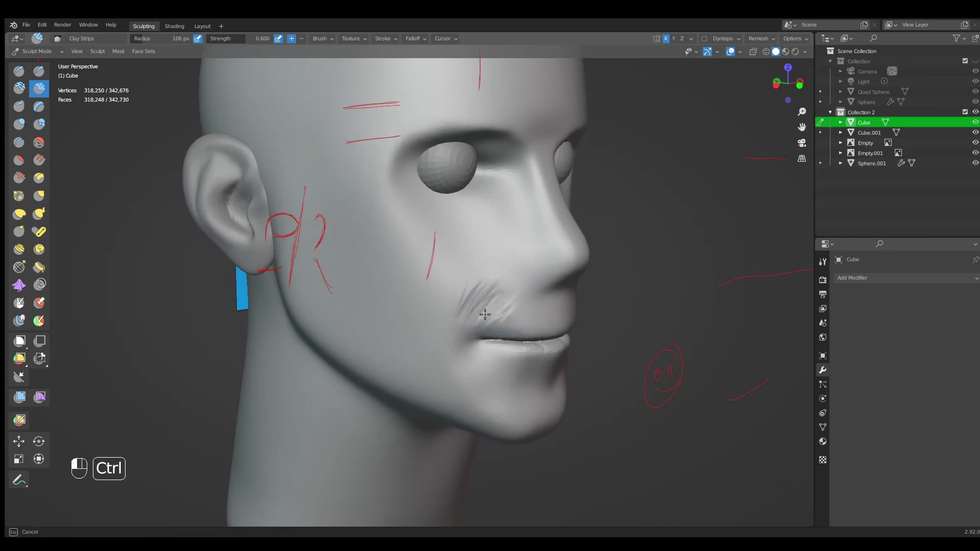
# Smooth the strip marks between the nose and mouth corner, and return to front view.
pyautogui.keyDown('shift'); pyautogui.moveTo(497, 274); pyautogui.dragTo(460, 301); pyautogui.keyUp('shift')
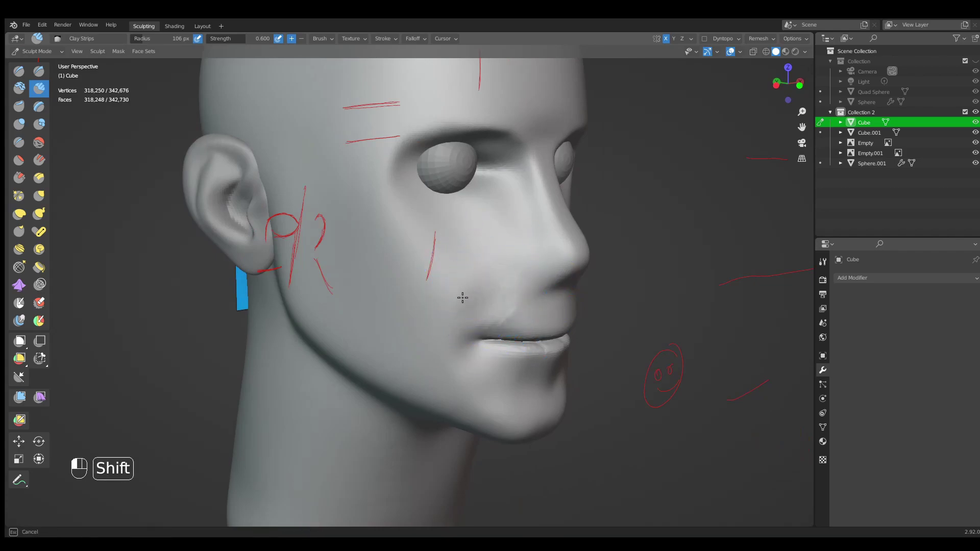
pyautogui.moveTo(474, 301); pyautogui.dragTo(512, 303, button='middle')
pyautogui.moveTo(454, 312)
pyautogui.keyDown('shift'); pyautogui.mouseDown()
pyautogui.moveTo(446, 323)
pyautogui.moveTo(459, 317)
pyautogui.mouseUp(); pyautogui.keyUp('shift')
pyautogui.moveTo(464, 315)
pyautogui.mouseDown(button='middle')
pyautogui.moveTo(527, 325)
pyautogui.moveTo(494, 324)
pyautogui.moveTo(459, 301)
pyautogui.moveTo(427, 345)
pyautogui.moveTo(400, 333)
pyautogui.moveTo(507, 332)
pyautogui.moveTo(458, 313)
pyautogui.moveTo(462, 291)
pyautogui.mouseUp(button='middle')
pyautogui.press('KP_1')
pyautogui.keyDown('ctrl'); pyautogui.moveTo(516, 274); pyautogui.dragTo(510, 245, button='middle'); pyautogui.keyUp('ctrl')
pyautogui.keyDown('shift'); pyautogui.moveTo(511, 245); pyautogui.dragTo(478, 261, button='middle'); pyautogui.keyUp('shift')
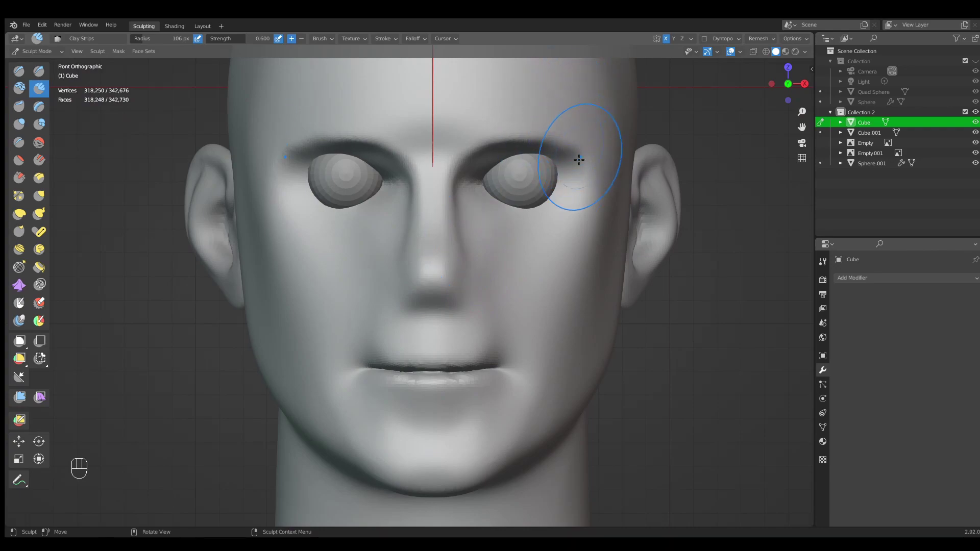
# Define a raised upper-lip edge from near the mouth corner toward the centre, using the inverted Crease brush at 43 px radius.
pyautogui.keyDown('shift'); pyautogui.scroll(-2, 514, 240); pyautogui.keyUp('shift')
pyautogui.scroll(2, 437, 307)
pyautogui.hotkey('shift', 'c')
pyautogui.press('f')
pyautogui.click(405, 293)
pyautogui.moveTo(405, 293)
pyautogui.keyDown('shift'); pyautogui.mouseDown(button='middle')
pyautogui.moveTo(439, 271)
pyautogui.moveTo(498, 264)
pyautogui.mouseUp(button='middle'); pyautogui.keyUp('shift')
pyautogui.press('f')
pyautogui.click(464, 267)
pyautogui.press('f')
pyautogui.click(479, 264)
pyautogui.keyDown('shift'); pyautogui.moveTo(392, 263); pyautogui.dragTo(379, 265, button='middle'); pyautogui.keyUp('shift')
pyautogui.press('f')
pyautogui.click(378, 266)
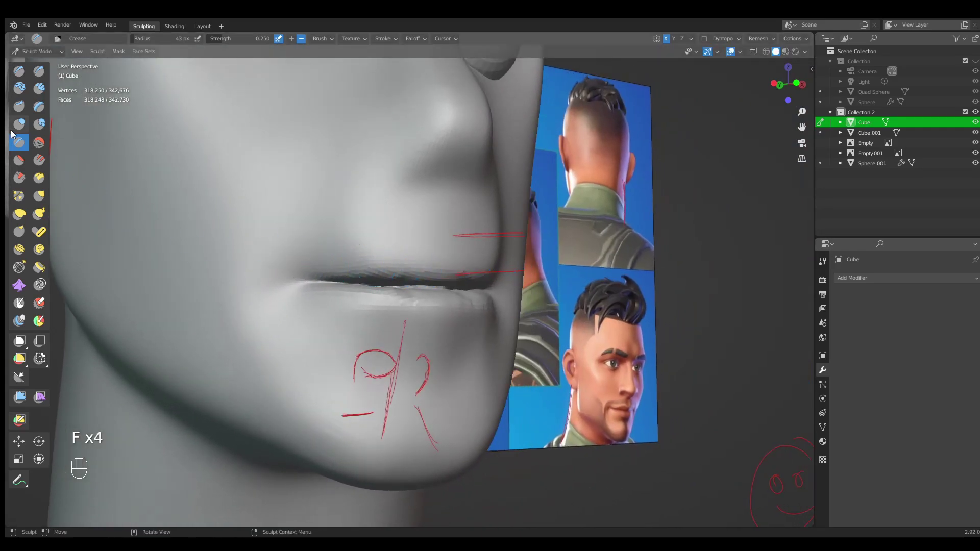
pyautogui.keyDown('ctrl'); pyautogui.moveTo(341, 261); pyautogui.dragTo(427, 246); pyautogui.keyUp('ctrl')
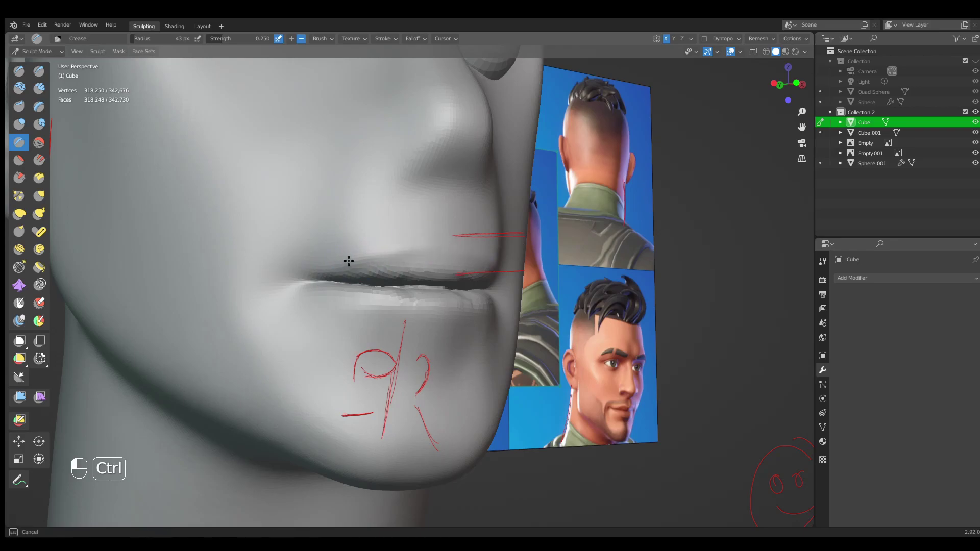
# Define the edges of the upper and lower lips with inverted Crease brush strokes.
pyautogui.keyDown('ctrl'); pyautogui.moveTo(390, 252); pyautogui.dragTo(326, 295); pyautogui.keyUp('ctrl')
pyautogui.moveTo(326, 295)
pyautogui.mouseDown(button='middle')
pyautogui.moveTo(366, 269)
pyautogui.moveTo(368, 224)
pyautogui.mouseUp(button='middle')
pyautogui.keyDown('ctrl'); pyautogui.moveTo(358, 228); pyautogui.dragTo(494, 249); pyautogui.keyUp('ctrl')
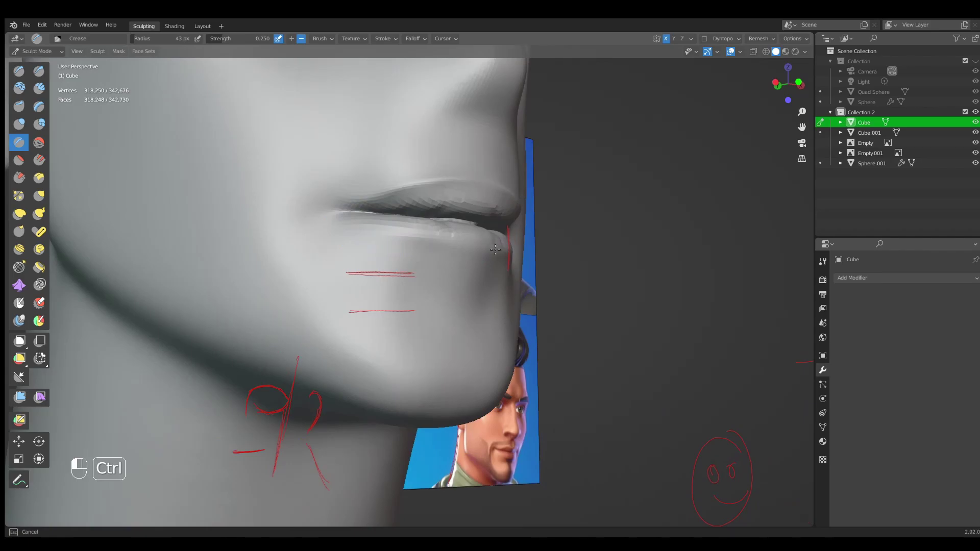
pyautogui.moveTo(493, 259)
pyautogui.mouseDown(button='middle')
pyautogui.moveTo(393, 266)
pyautogui.moveTo(337, 242)
pyautogui.mouseUp(button='middle')
pyautogui.keyDown('ctrl'); pyautogui.moveTo(337, 243); pyautogui.dragTo(483, 227); pyautogui.keyUp('ctrl')
pyautogui.keyDown('ctrl'); pyautogui.moveTo(422, 244); pyautogui.dragTo(387, 251); pyautogui.keyUp('ctrl')
# Smooth the creased lip surfaces and inspect the mouth from below and from the front.
pyautogui.keyDown('ctrl'); pyautogui.moveTo(386, 251); pyautogui.dragTo(379, 355, button='middle'); pyautogui.keyUp('ctrl')
pyautogui.moveTo(379, 355); pyautogui.dragTo(427, 335, button='middle')
pyautogui.keyDown('ctrl'); pyautogui.moveTo(427, 334); pyautogui.dragTo(417, 258, button='middle'); pyautogui.keyUp('ctrl')
pyautogui.moveTo(417, 259)
pyautogui.keyDown('shift'); pyautogui.mouseDown()
pyautogui.moveTo(477, 251)
pyautogui.moveTo(401, 247)
pyautogui.moveTo(462, 244)
pyautogui.mouseUp(); pyautogui.keyUp('shift')
pyautogui.moveTo(462, 244)
pyautogui.keyDown('ctrl'); pyautogui.mouseDown(button='middle')
pyautogui.moveTo(460, 353)
pyautogui.moveTo(412, 350)
pyautogui.mouseUp(button='middle'); pyautogui.keyUp('ctrl')
pyautogui.keyDown('ctrl'); pyautogui.moveTo(413, 350); pyautogui.dragTo(463, 292, button='middle'); pyautogui.keyUp('ctrl')
pyautogui.press('KP_1')
pyautogui.moveTo(463, 292)
pyautogui.mouseDown(button='middle')
pyautogui.moveTo(361, 297)
pyautogui.moveTo(387, 292)
pyautogui.moveTo(378, 306)
pyautogui.moveTo(463, 316)
pyautogui.moveTo(553, 306)
pyautogui.moveTo(448, 302)
pyautogui.mouseUp(button='middle')
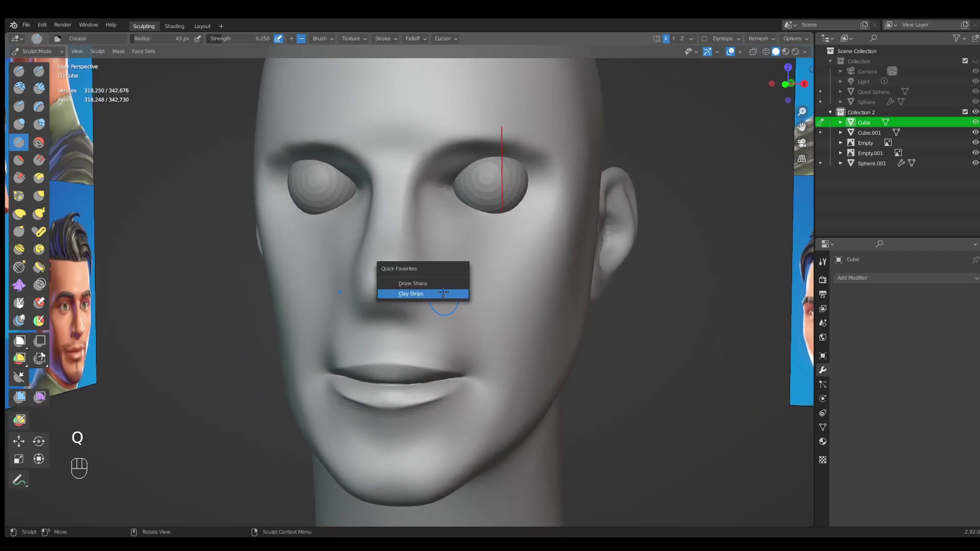
# Carve the groove beside the nostril wing with Draw Sharp, then smooth it with an 83 px brush radius.
pyautogui.click(429, 283)
pyautogui.press('f')
pyautogui.moveTo(428, 262)
pyautogui.mouseDown(button='middle')
pyautogui.moveTo(442, 304)
pyautogui.moveTo(410, 295)
pyautogui.mouseUp(button='middle')
pyautogui.click(433, 316)
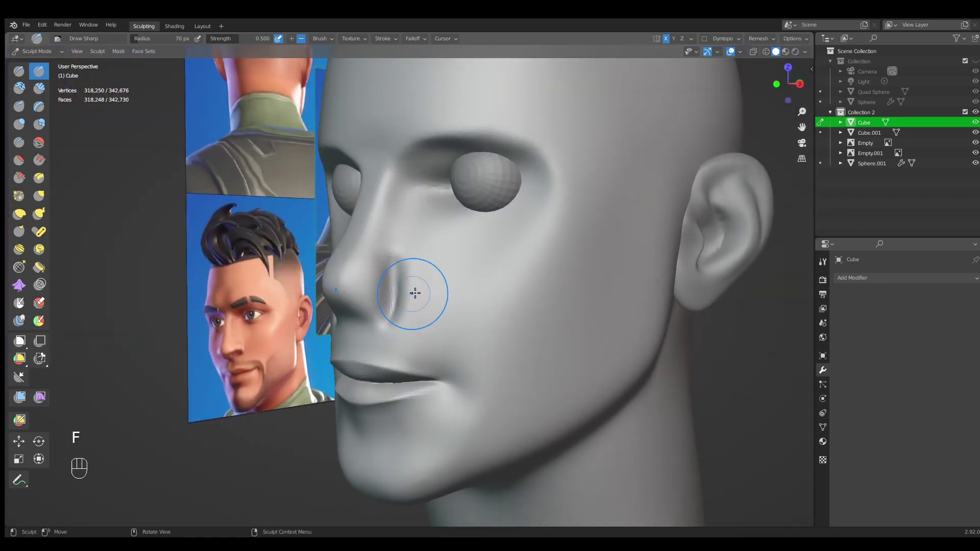
pyautogui.press('f')
pyautogui.click(406, 294)
pyautogui.keyDown('shift'); pyautogui.moveTo(406, 294); pyautogui.dragTo(405, 318); pyautogui.keyUp('shift')
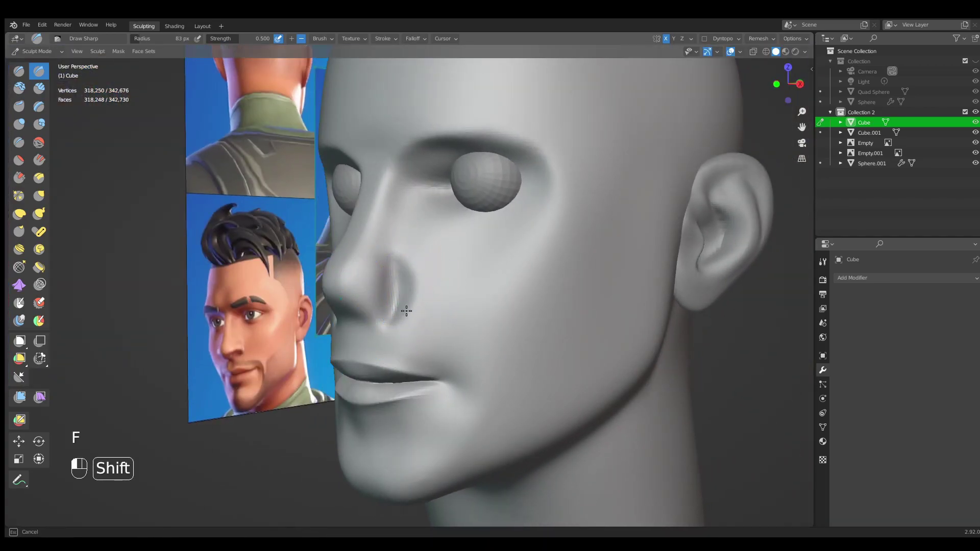
# Examine the nose and mouth profile in the right side view against the reference images.
pyautogui.moveTo(465, 322); pyautogui.dragTo(208, 185, button='middle')
pyautogui.press('KP_3')
pyautogui.keyDown('shift'); pyautogui.moveTo(683, 251); pyautogui.dragTo(521, 274, button='middle'); pyautogui.keyUp('shift')
pyautogui.keyDown('shift'); pyautogui.moveTo(661, 201); pyautogui.dragTo(513, 331, button='middle'); pyautogui.keyUp('shift')
pyautogui.moveTo(513, 331)
pyautogui.keyDown('ctrl'); pyautogui.mouseDown(button='middle')
pyautogui.moveTo(568, 278)
pyautogui.moveTo(513, 284)
pyautogui.moveTo(477, 332)
pyautogui.moveTo(759, 292)
pyautogui.mouseUp(button='middle'); pyautogui.keyUp('ctrl')
pyautogui.moveTo(253, 387)
pyautogui.keyDown('shift'); pyautogui.mouseDown(button='middle')
pyautogui.moveTo(498, 277)
pyautogui.moveTo(765, 199)
pyautogui.mouseUp(button='middle'); pyautogui.keyUp('shift')
pyautogui.moveTo(229, 285)
pyautogui.keyDown('shift'); pyautogui.mouseDown(button='middle')
pyautogui.moveTo(273, 277)
pyautogui.moveTo(518, 375)
pyautogui.mouseUp(button='middle'); pyautogui.keyUp('shift')
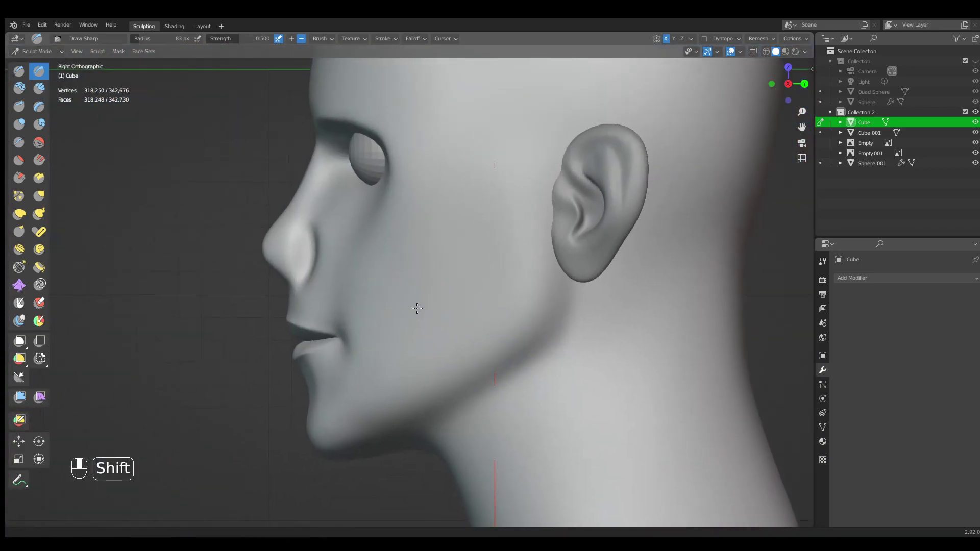
pyautogui.keyDown('shift'); pyautogui.moveTo(409, 306); pyautogui.dragTo(459, 297, button='middle'); pyautogui.keyUp('shift')
pyautogui.keyDown('ctrl'); pyautogui.moveTo(359, 299); pyautogui.dragTo(366, 287, button='middle'); pyautogui.keyUp('ctrl')
pyautogui.moveTo(366, 287)
pyautogui.keyDown('shift'); pyautogui.mouseDown(button='middle')
pyautogui.moveTo(417, 297)
pyautogui.moveTo(408, 285)
pyautogui.mouseUp(button='middle'); pyautogui.keyUp('shift')
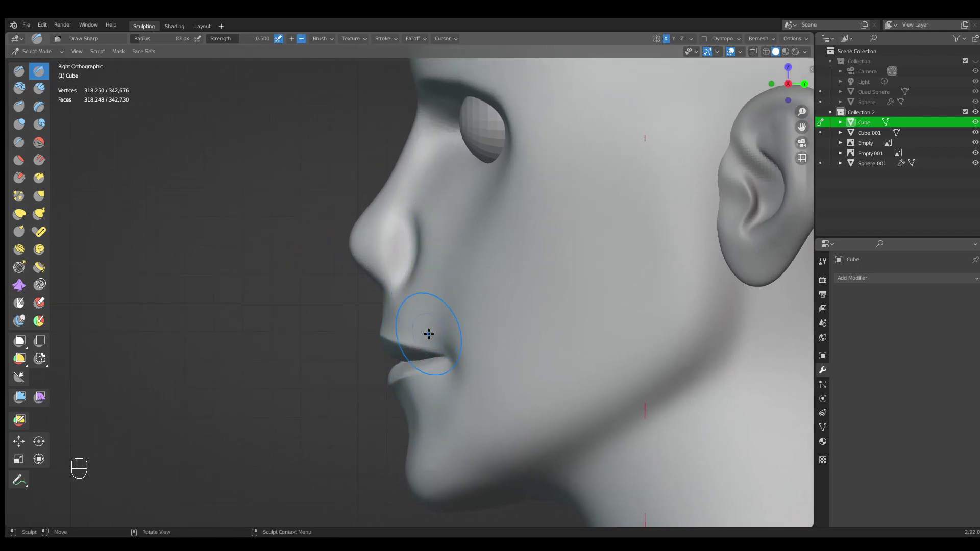
pyautogui.moveTo(418, 324)
pyautogui.keyDown('shift'); pyautogui.mouseDown(button='middle')
pyautogui.moveTo(466, 346)
pyautogui.moveTo(445, 302)
pyautogui.mouseUp(button='middle'); pyautogui.keyUp('shift')
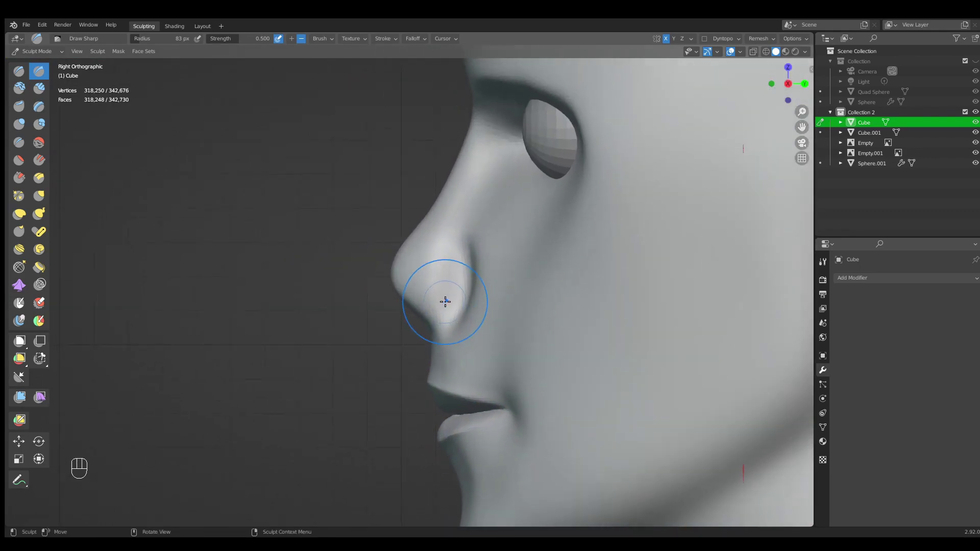
# Build up the nostril wing with the Clay Strips brush, using a radius of 82 px and then 86 px.
pyautogui.click(429, 313)
pyautogui.press('f')
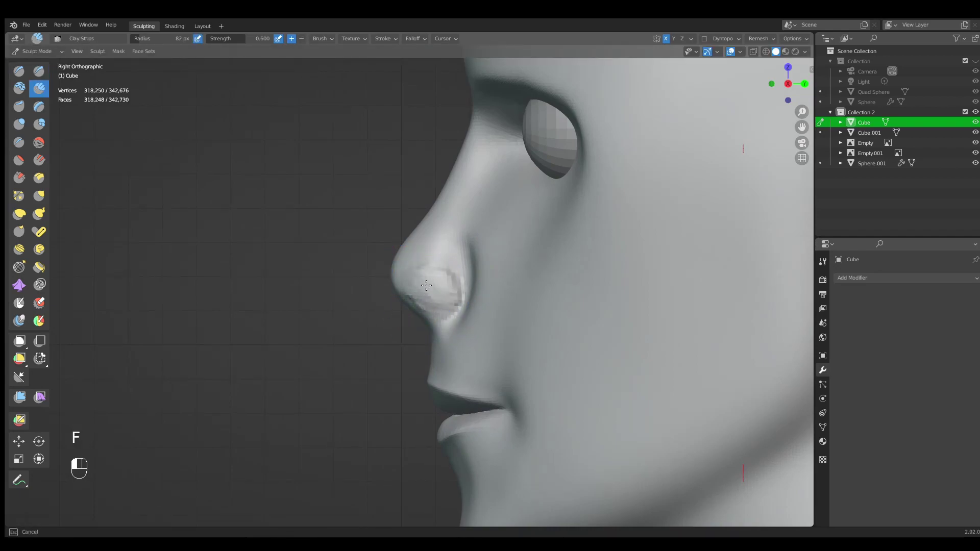
pyautogui.moveTo(470, 258)
pyautogui.mouseDown(button='middle')
pyautogui.moveTo(531, 265)
pyautogui.moveTo(514, 269)
pyautogui.moveTo(451, 242)
pyautogui.moveTo(451, 289)
pyautogui.moveTo(459, 281)
pyautogui.mouseUp(button='middle')
pyautogui.press('f')
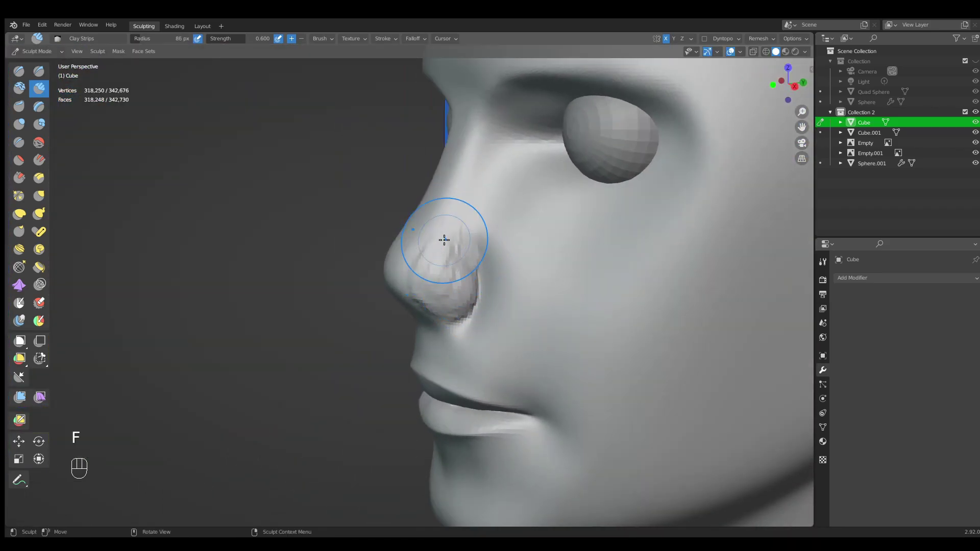
pyautogui.click(462, 261)
pyautogui.moveTo(466, 260)
pyautogui.mouseDown(button='middle')
pyautogui.moveTo(554, 256)
pyautogui.moveTo(457, 261)
pyautogui.mouseUp(button='middle')
# Annotate the nostril wing's shape on the three-quarter face reference in the front view.
pyautogui.moveTo(383, 256); pyautogui.dragTo(354, 243, button='middle')
pyautogui.press('KP_1')
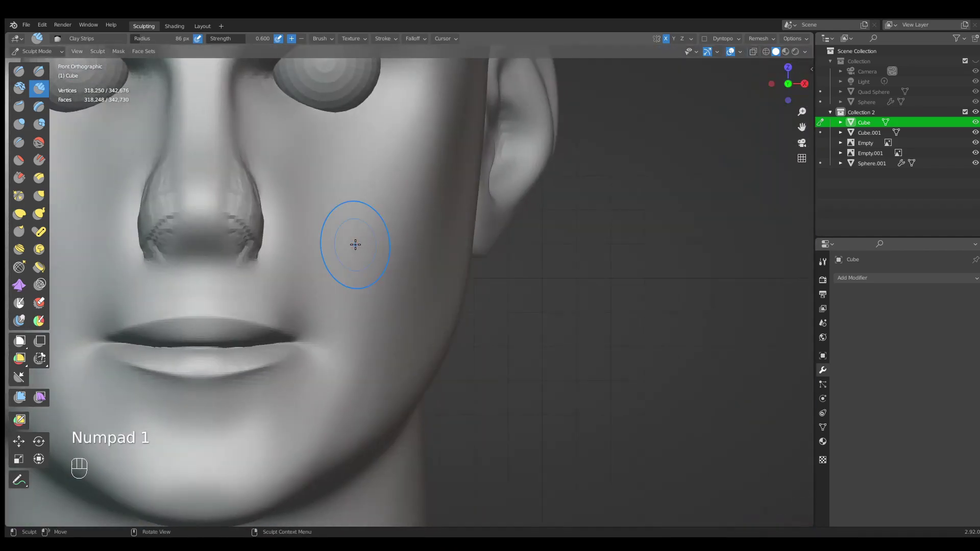
pyautogui.keyDown('shift'); pyautogui.moveTo(601, 261); pyautogui.dragTo(262, 216, button='middle'); pyautogui.keyUp('shift')
pyautogui.keyDown('shift'); pyautogui.moveTo(577, 276); pyautogui.dragTo(339, 187, button='middle'); pyautogui.keyUp('shift')
pyautogui.keyDown('ctrl'); pyautogui.moveTo(633, 275); pyautogui.dragTo(641, 336, button='middle'); pyautogui.keyUp('ctrl')
pyautogui.keyDown('shift'); pyautogui.moveTo(641, 336); pyautogui.dragTo(448, 281, button='middle'); pyautogui.keyUp('shift')
pyautogui.scroll(1, 501, 312)
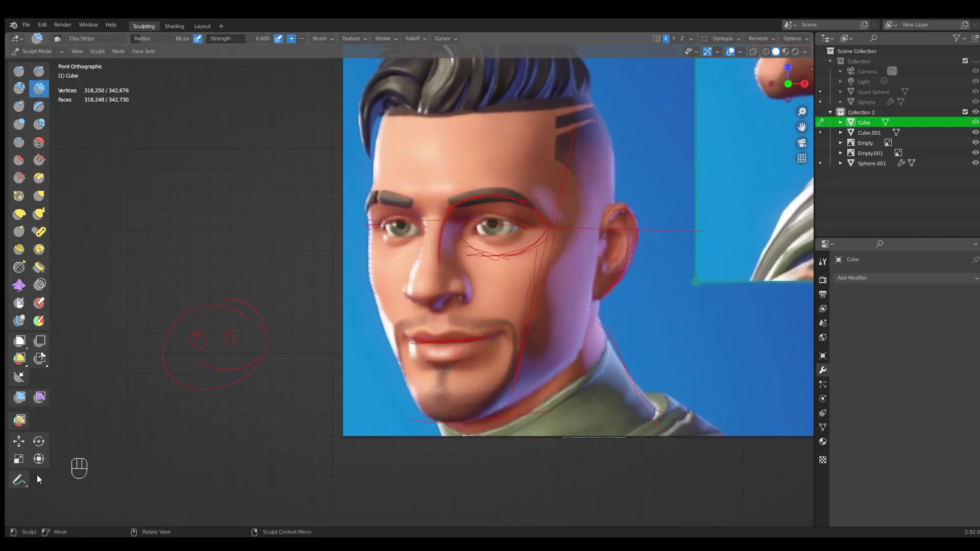
pyautogui.click(20, 480)
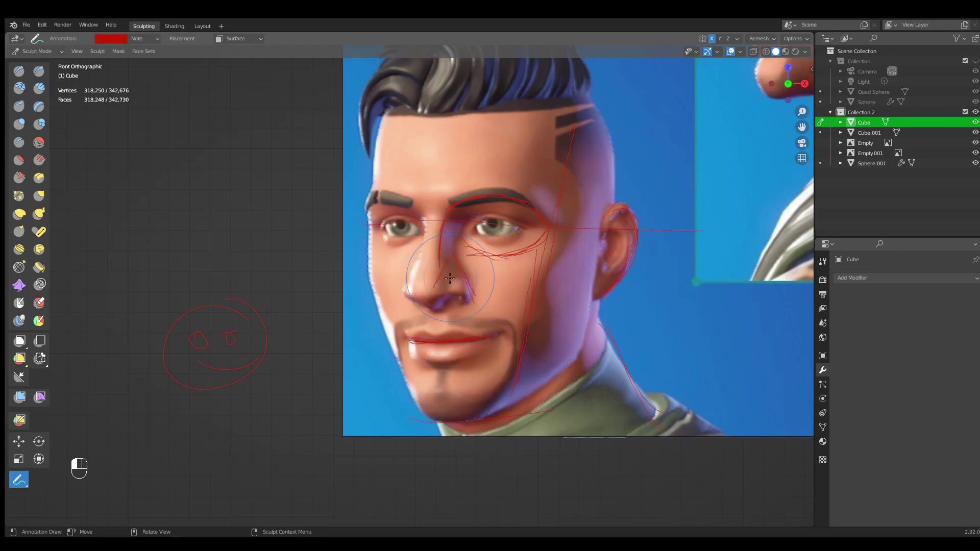
# Add more volume to the nostril wing with the Clay Strips brush at a 90 px radius.
pyautogui.moveTo(462, 288)
pyautogui.keyDown('shift'); pyautogui.mouseDown(button='middle')
pyautogui.moveTo(692, 303)
pyautogui.moveTo(394, 352)
pyautogui.moveTo(393, 366)
pyautogui.moveTo(415, 306)
pyautogui.moveTo(351, 323)
pyautogui.moveTo(313, 314)
pyautogui.mouseUp(button='middle'); pyautogui.keyUp('shift')
pyautogui.press('q')
pyautogui.click(363, 319)
pyautogui.press('f')
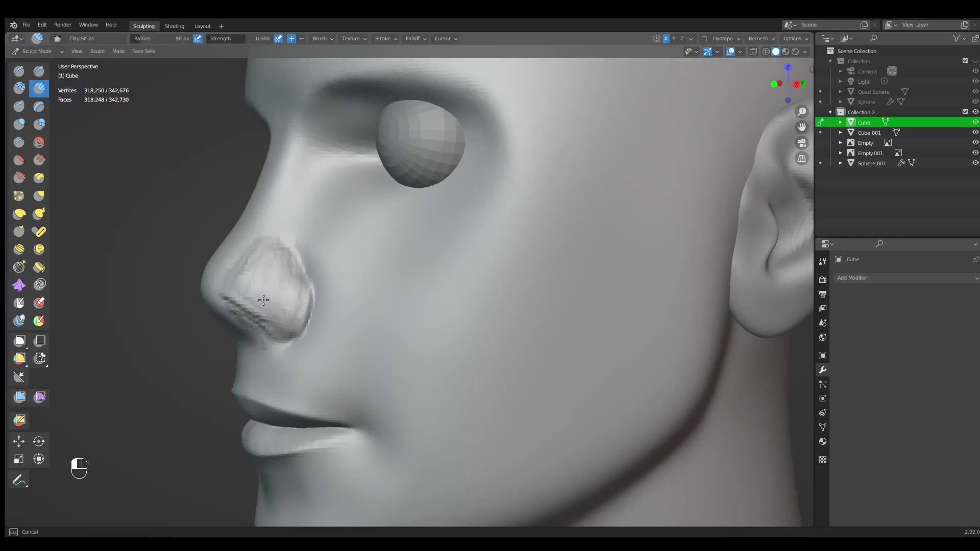
pyautogui.moveTo(290, 304); pyautogui.dragTo(291, 324)
pyautogui.moveTo(291, 324)
pyautogui.mouseDown(button='middle')
pyautogui.moveTo(406, 306)
pyautogui.moveTo(407, 329)
pyautogui.mouseUp(button='middle')
pyautogui.moveTo(406, 330); pyautogui.dragTo(405, 299, button='middle')
pyautogui.keyDown('ctrl'); pyautogui.moveTo(406, 299); pyautogui.dragTo(403, 317, button='middle'); pyautogui.keyUp('ctrl')
# Shape the outer contour of the nostril wings in the front view with the Grab brush, starting at a 99 px radius.
pyautogui.press('KP_1')
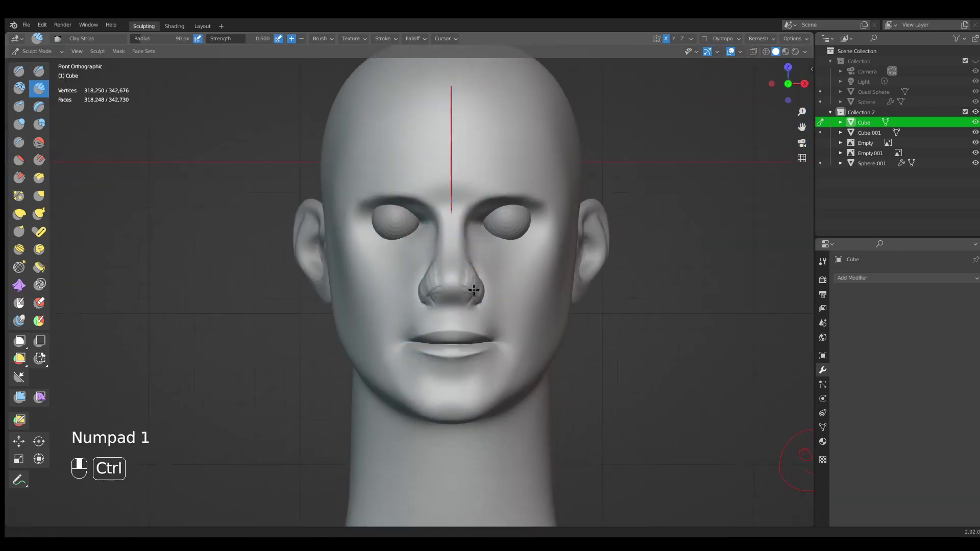
pyautogui.keyDown('ctrl'); pyautogui.moveTo(477, 273); pyautogui.dragTo(455, 267, button='middle'); pyautogui.keyUp('ctrl')
pyautogui.press('g')
pyautogui.press('f')
pyautogui.click(435, 296)
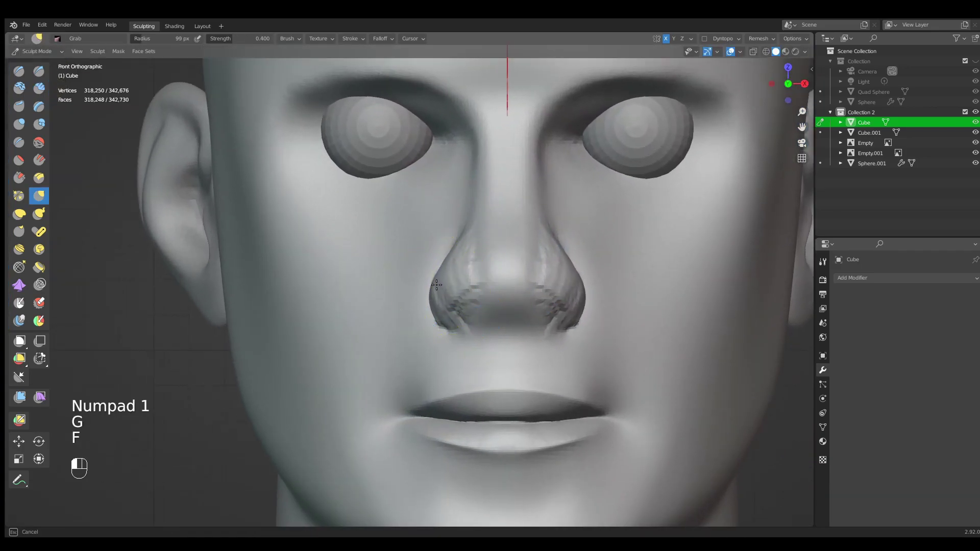
pyautogui.press('g')
pyautogui.press('f')
pyautogui.moveTo(432, 297); pyautogui.dragTo(429, 307)
pyautogui.press('g')
pyautogui.press('f')
pyautogui.click(436, 320)
# Reshape the nostril wing in the right side view with the Grab brush at radii of 138 px and 130 px.
pyautogui.scroll(-6, 436, 320)
pyautogui.moveTo(449, 355); pyautogui.dragTo(544, 268, button='middle')
pyautogui.moveTo(505, 323)
pyautogui.mouseDown(button='middle')
pyautogui.moveTo(383, 323)
pyautogui.moveTo(327, 275)
pyautogui.moveTo(420, 300)
pyautogui.moveTo(465, 296)
pyautogui.moveTo(448, 305)
pyautogui.moveTo(470, 234)
pyautogui.moveTo(479, 282)
pyautogui.moveTo(501, 292)
pyautogui.mouseUp(button='middle')
pyautogui.press('KP_3')
pyautogui.keyDown('shift'); pyautogui.moveTo(458, 267); pyautogui.dragTo(407, 242, button='middle'); pyautogui.keyUp('shift')
pyautogui.press('g')
pyautogui.press('f')
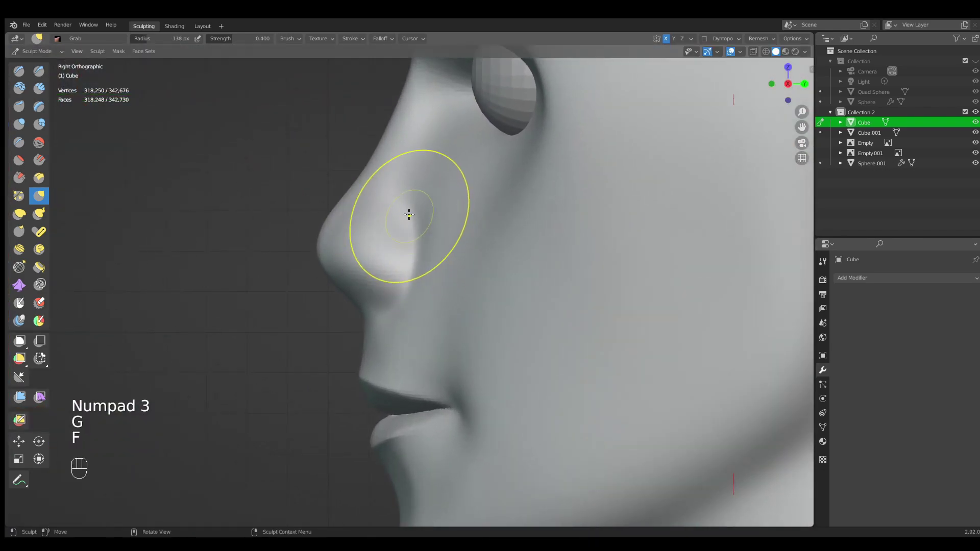
pyautogui.press('g')
pyautogui.press('f')
pyautogui.click(399, 275)
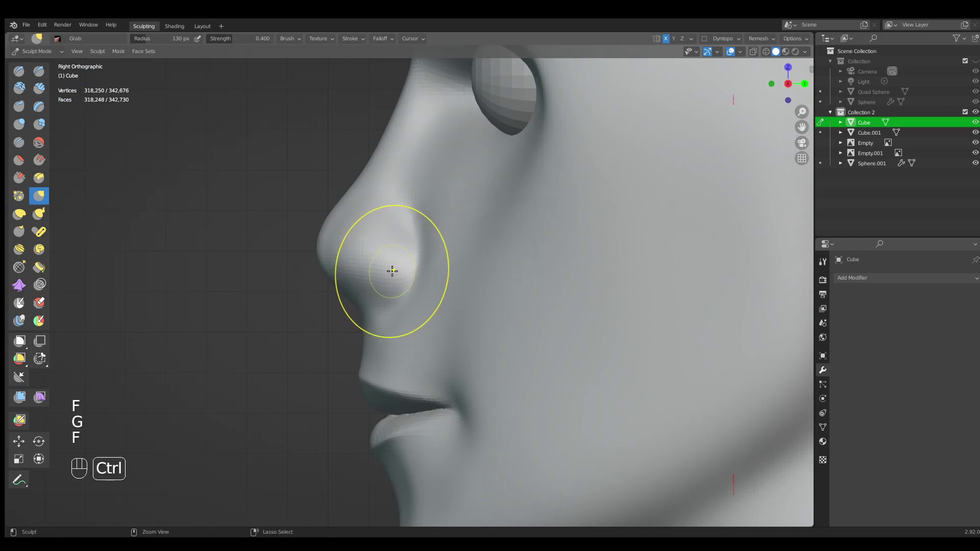
# Carve the nostril openings into the underside of the nose with Draw Sharp at an 82 px radius.
pyautogui.moveTo(393, 264); pyautogui.dragTo(306, 258, button='middle')
pyautogui.press('KP_1')
pyautogui.moveTo(385, 273)
pyautogui.keyDown('ctrl'); pyautogui.mouseDown(button='middle')
pyautogui.moveTo(392, 257)
pyautogui.moveTo(377, 271)
pyautogui.moveTo(403, 205)
pyautogui.moveTo(414, 204)
pyautogui.moveTo(420, 221)
pyautogui.moveTo(428, 208)
pyautogui.moveTo(418, 216)
pyautogui.mouseUp(button='middle'); pyautogui.keyUp('ctrl')
pyautogui.click(405, 198)
pyautogui.press('f')
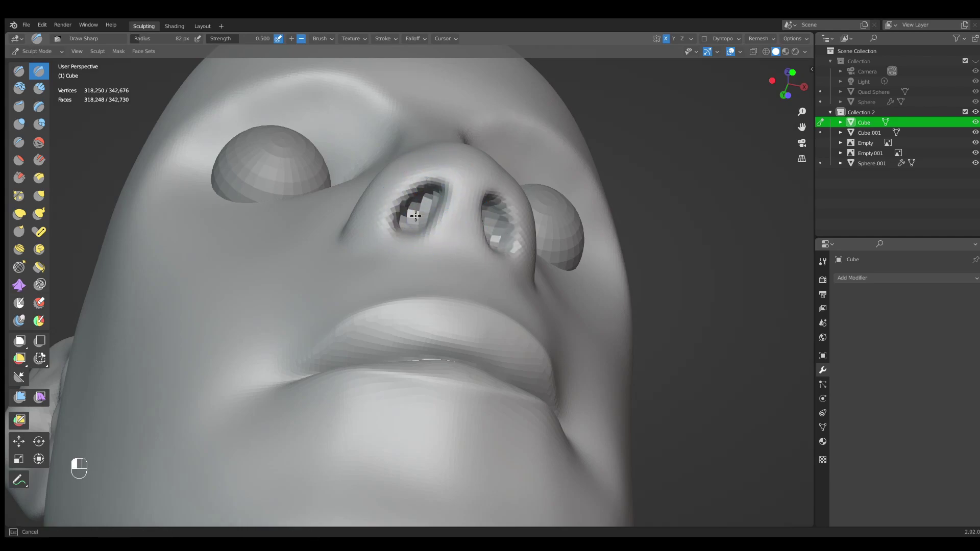
pyautogui.moveTo(431, 193); pyautogui.dragTo(438, 205)
# Examine the nose in the front and right side views and compare it with the profile reference.
pyautogui.moveTo(438, 199)
pyautogui.keyDown('ctrl'); pyautogui.mouseDown(button='middle')
pyautogui.moveTo(458, 237)
pyautogui.moveTo(446, 284)
pyautogui.mouseUp(button='middle'); pyautogui.keyUp('ctrl')
pyautogui.press('KP_1')
pyautogui.keyDown('ctrl'); pyautogui.moveTo(381, 250); pyautogui.dragTo(332, 307, button='middle'); pyautogui.keyUp('ctrl')
pyautogui.press('KP_3')
pyautogui.keyDown('ctrl'); pyautogui.moveTo(404, 204); pyautogui.dragTo(471, 316, button='middle'); pyautogui.keyUp('ctrl')
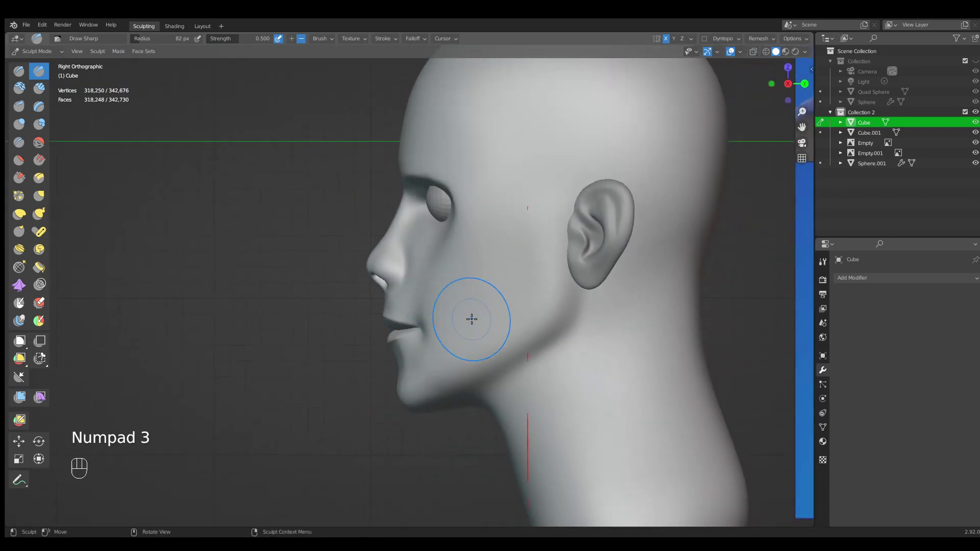
pyautogui.moveTo(426, 293)
pyautogui.keyDown('shift'); pyautogui.mouseDown(button='middle')
pyautogui.moveTo(407, 288)
pyautogui.moveTo(393, 385)
pyautogui.moveTo(438, 337)
pyautogui.mouseUp(button='middle'); pyautogui.keyUp('shift')
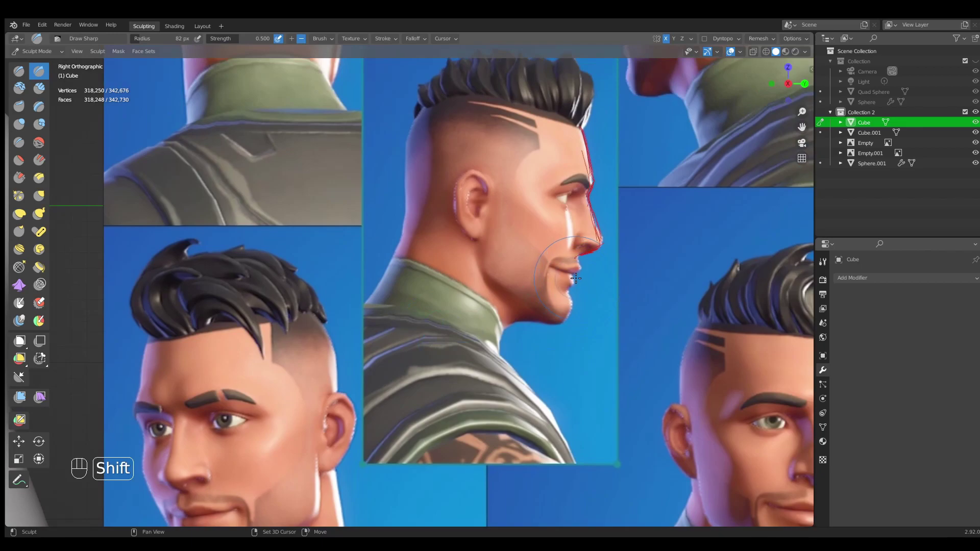
pyautogui.keyDown('shift'); pyautogui.moveTo(580, 282); pyautogui.dragTo(520, 278, button='middle'); pyautogui.keyUp('shift')
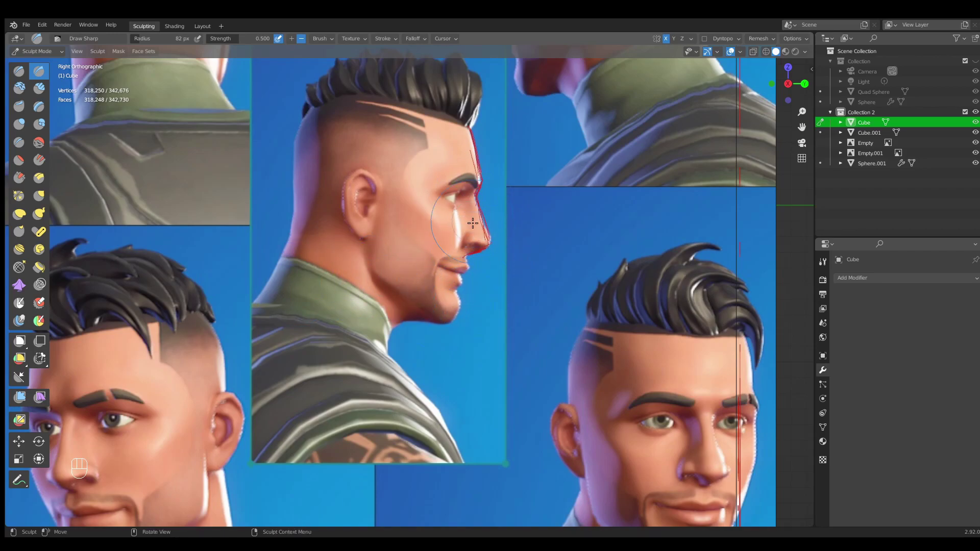
# Annotate the nose's side line, nostril wing and tip on the downward-looking three-quarter face reference.
pyautogui.keyDown('shift'); pyautogui.moveTo(153, 331); pyautogui.dragTo(370, 301, button='middle'); pyautogui.keyUp('shift')
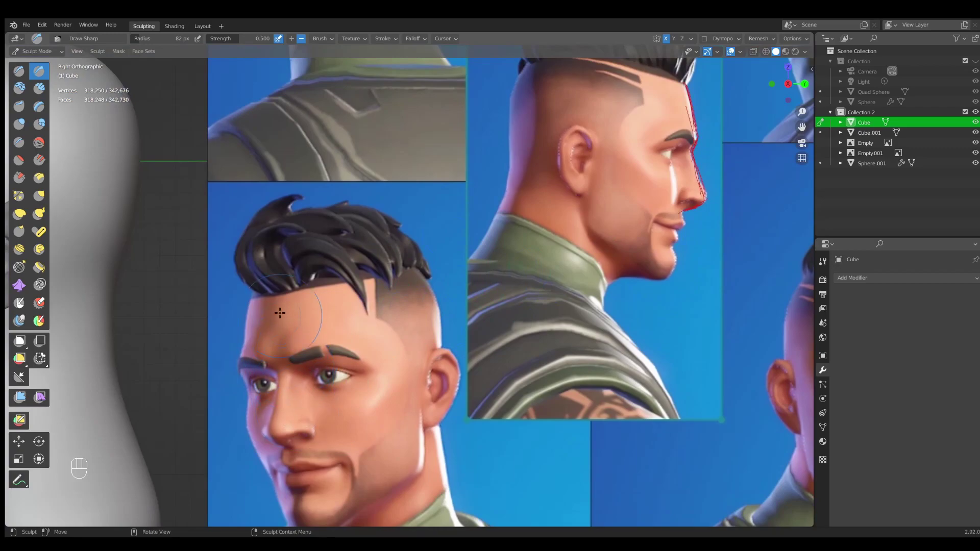
pyautogui.keyDown('shift'); pyautogui.moveTo(307, 332); pyautogui.dragTo(369, 255, button='middle'); pyautogui.keyUp('shift')
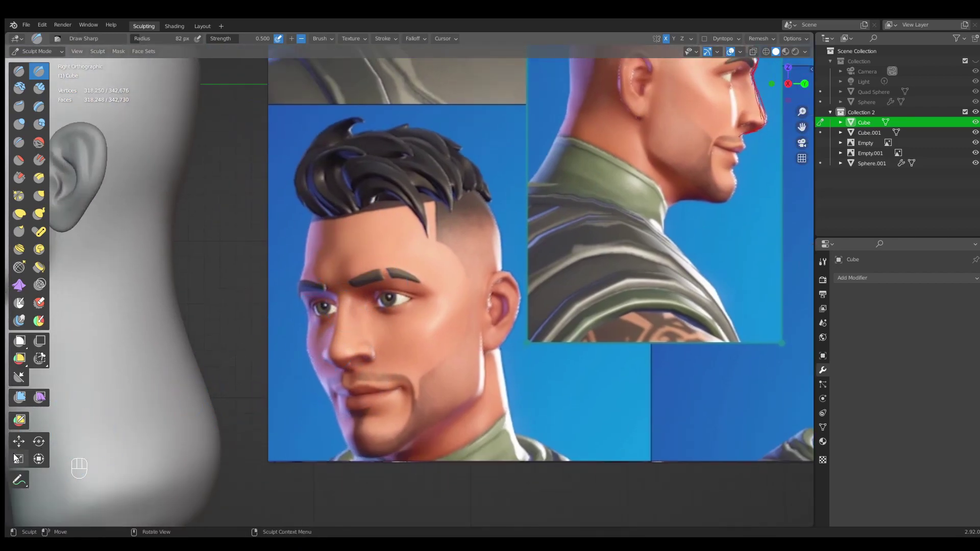
pyautogui.click(19, 480)
pyautogui.keyDown('shift'); pyautogui.moveTo(84, 455); pyautogui.dragTo(145, 402, button='middle'); pyautogui.keyUp('shift')
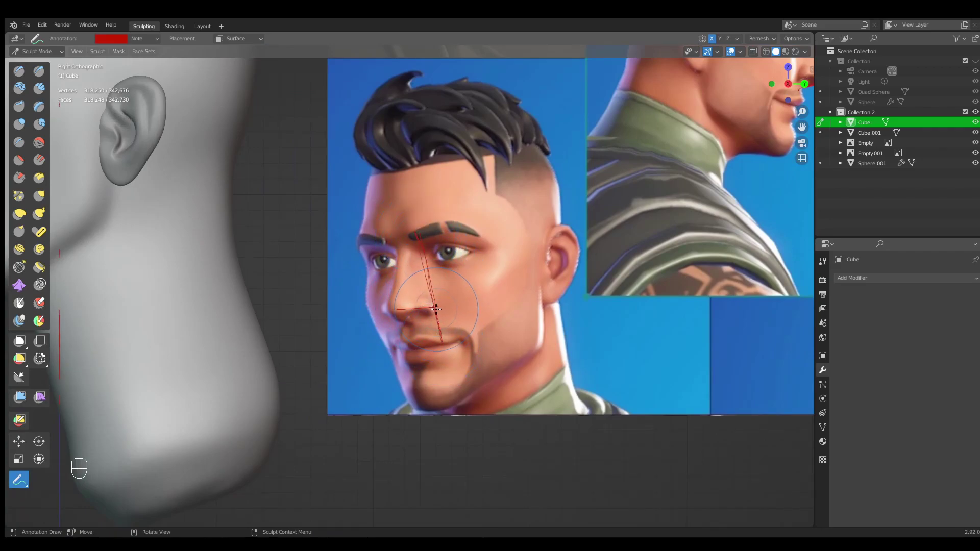
pyautogui.keyDown('shift'); pyautogui.moveTo(414, 302); pyautogui.dragTo(444, 304, button='middle'); pyautogui.keyUp('shift')
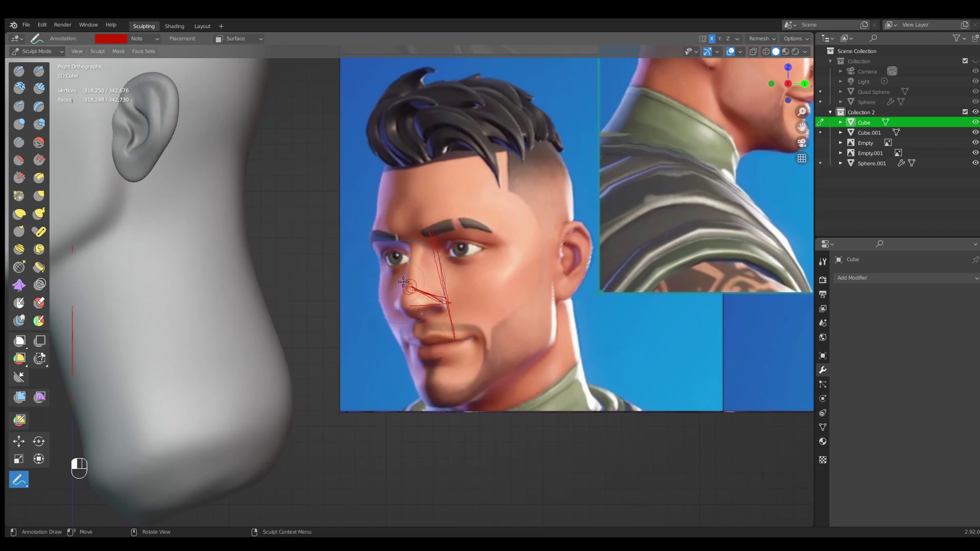
# Adjust the nose tip's profile in the right side view with the Grab brush at a 158 px radius.
pyautogui.keyDown('shift'); pyautogui.moveTo(141, 341); pyautogui.dragTo(564, 410, button='middle'); pyautogui.keyUp('shift')
pyautogui.keyDown('ctrl'); pyautogui.moveTo(357, 255); pyautogui.dragTo(356, 220, button='middle'); pyautogui.keyUp('ctrl')
pyautogui.keyDown('shift'); pyautogui.moveTo(356, 219); pyautogui.dragTo(441, 266, button='middle'); pyautogui.keyUp('shift')
pyautogui.moveTo(441, 267)
pyautogui.keyDown('ctrl'); pyautogui.mouseDown(button='middle')
pyautogui.moveTo(439, 227)
pyautogui.moveTo(416, 280)
pyautogui.mouseUp(button='middle'); pyautogui.keyUp('ctrl')
pyautogui.press('g')
pyautogui.press('f')
pyautogui.press('g')
pyautogui.press('f')
pyautogui.click(418, 292)
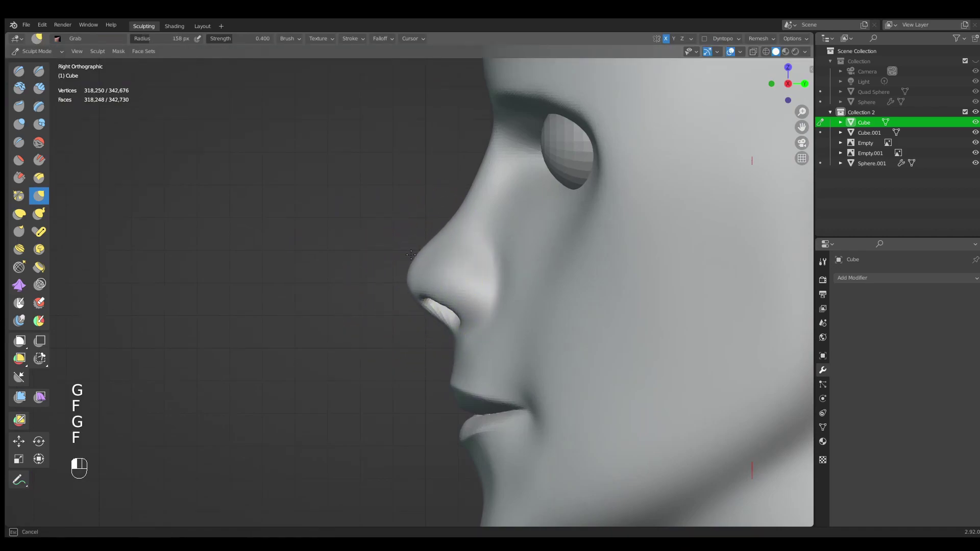
# Pull the underside of the nose tip downward with the Grab brush and set its radius to 141 px.
pyautogui.press('f')
pyautogui.click(386, 293)
pyautogui.moveTo(417, 290)
pyautogui.mouseDown()
pyautogui.moveTo(418, 304)
pyautogui.moveTo(438, 293)
pyautogui.moveTo(414, 306)
pyautogui.mouseUp()
pyautogui.press('g')
pyautogui.press('f')
pyautogui.click(442, 300)
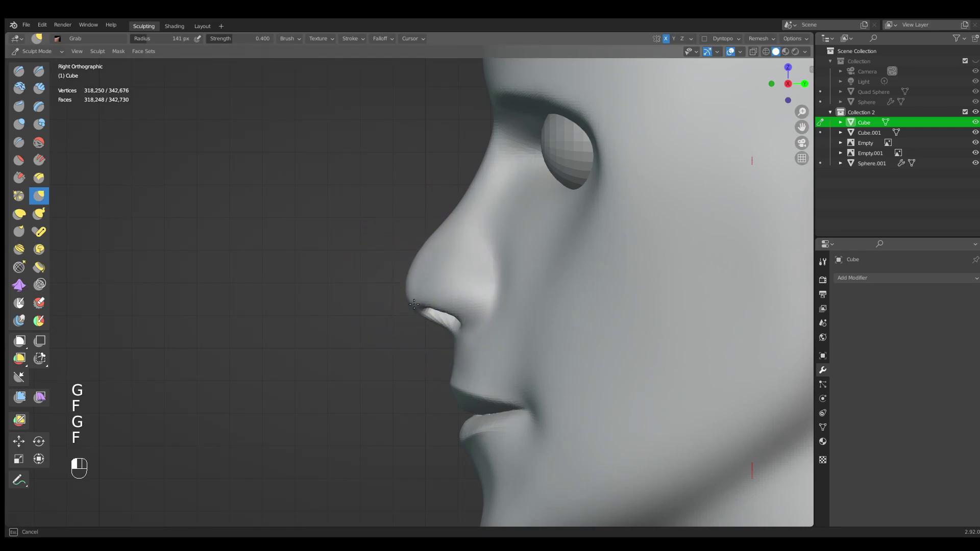
# Pull the nose tip forward and refine its upper contour with the Grab brush at an 81 px radius.
pyautogui.press('g')
pyautogui.moveTo(416, 273); pyautogui.dragTo(402, 272)
pyautogui.press('f')
pyautogui.click(394, 279)
pyautogui.press('g')
pyautogui.press('f')
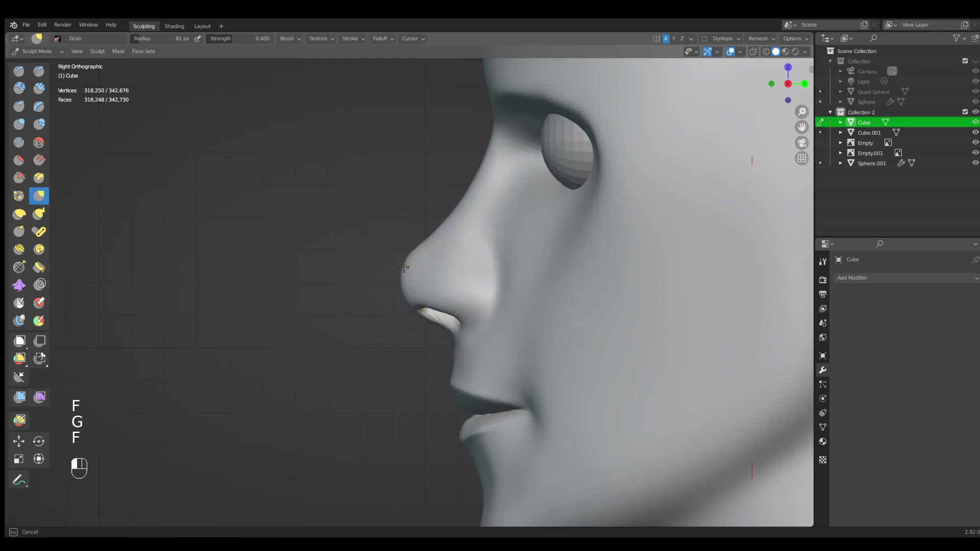
pyautogui.click(403, 260)
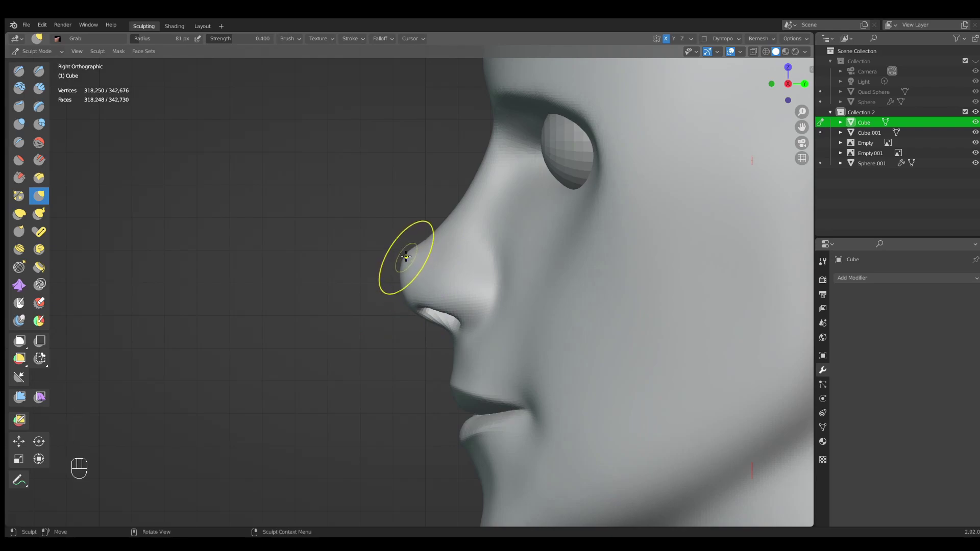
# Compare the profile with the annotated reference and fine-tune the front of the nose tip with the Grab brush.
pyautogui.keyDown('shift'); pyautogui.moveTo(437, 300); pyautogui.dragTo(469, 324, button='middle'); pyautogui.keyUp('shift')
pyautogui.keyDown('shift'); pyautogui.moveTo(475, 325); pyautogui.dragTo(299, 311, button='middle'); pyautogui.keyUp('shift')
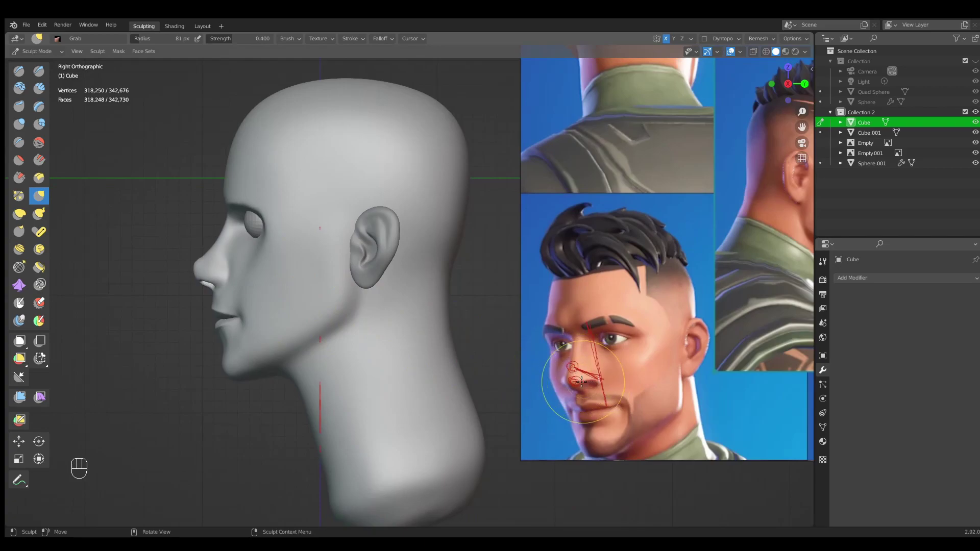
pyautogui.moveTo(250, 286)
pyautogui.keyDown('shift'); pyautogui.mouseDown(button='middle')
pyautogui.moveTo(461, 313)
pyautogui.moveTo(419, 295)
pyautogui.moveTo(436, 299)
pyautogui.mouseUp(button='middle'); pyautogui.keyUp('shift')
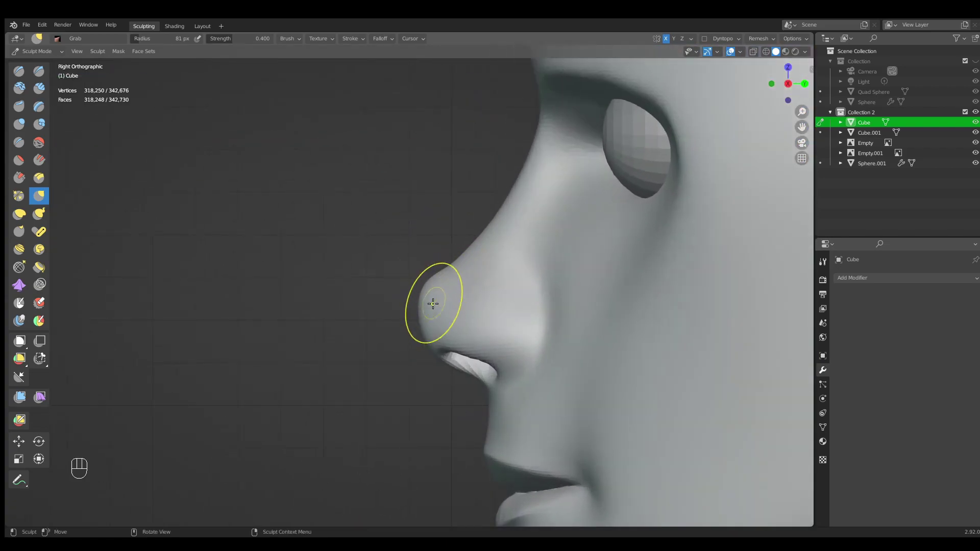
pyautogui.moveTo(429, 287); pyautogui.dragTo(432, 289)
pyautogui.moveTo(460, 297)
pyautogui.keyDown('shift'); pyautogui.mouseDown(button='middle')
pyautogui.moveTo(446, 341)
pyautogui.moveTo(448, 300)
pyautogui.moveTo(545, 291)
pyautogui.moveTo(521, 291)
pyautogui.moveTo(476, 350)
pyautogui.moveTo(455, 313)
pyautogui.moveTo(427, 302)
pyautogui.moveTo(445, 306)
pyautogui.moveTo(461, 357)
pyautogui.moveTo(488, 344)
pyautogui.moveTo(490, 306)
pyautogui.moveTo(498, 312)
pyautogui.moveTo(452, 306)
pyautogui.mouseUp(button='middle'); pyautogui.keyUp('shift')
pyautogui.press('g')
pyautogui.press('f')
pyautogui.click(430, 299)
# Crease the nostril rims and the outer edge of the nostril wings with the Crease brush at a 57 px radius.
pyautogui.scroll(-3, 437, 294)
pyautogui.hotkey('shift', 'c')
pyautogui.press('f')
pyautogui.click(465, 308)
pyautogui.press('f')
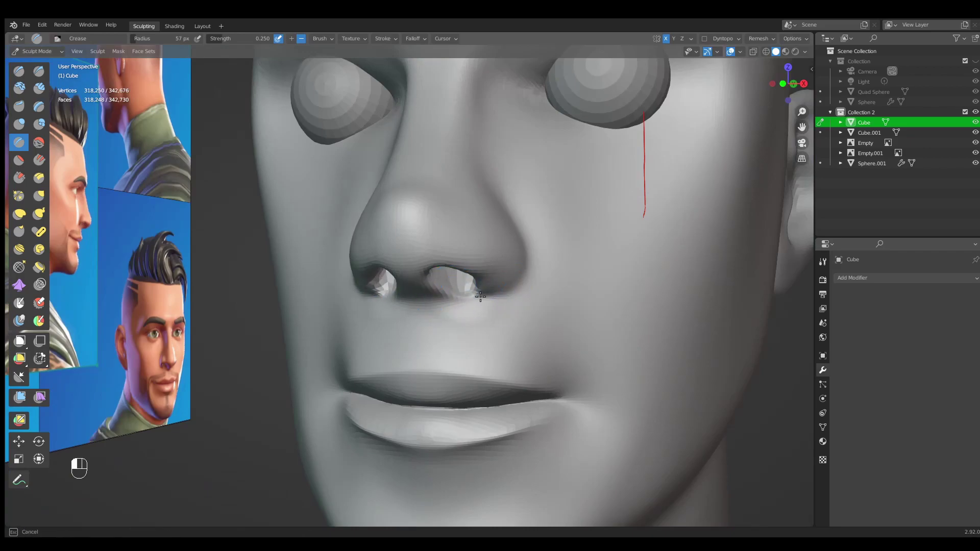
pyautogui.moveTo(520, 274); pyautogui.dragTo(506, 215, button='middle')
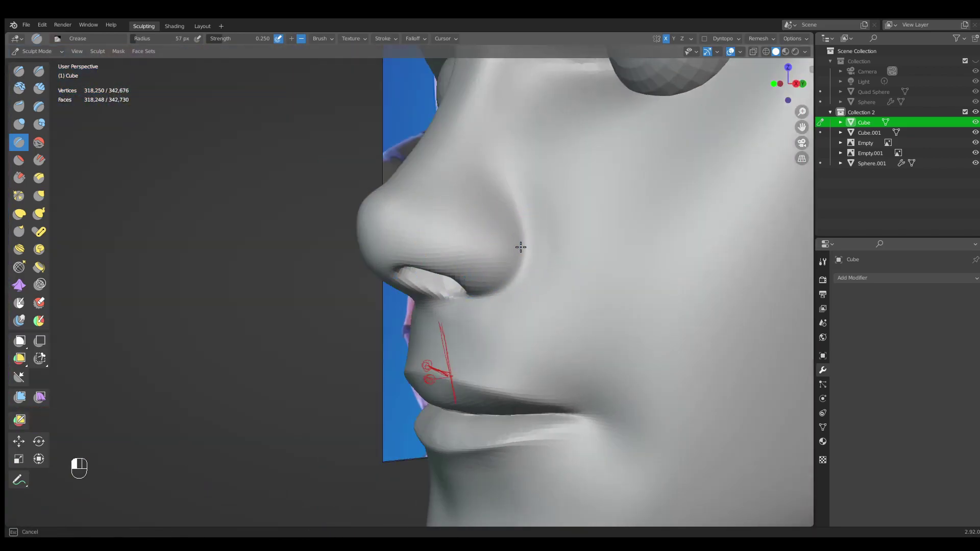
pyautogui.moveTo(481, 290); pyautogui.dragTo(394, 287, button='middle')
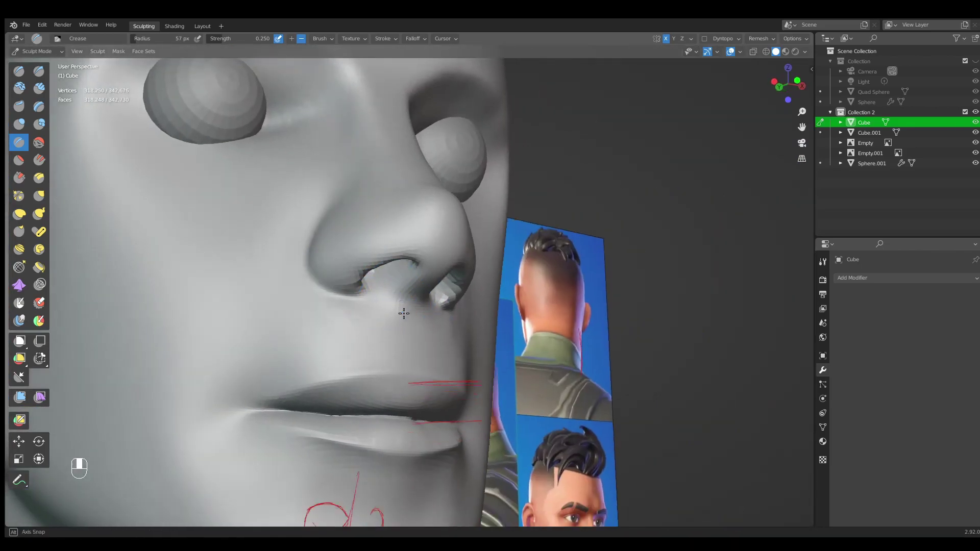
pyautogui.moveTo(402, 282)
pyautogui.mouseDown()
pyautogui.moveTo(359, 302)
pyautogui.moveTo(330, 287)
pyautogui.mouseUp()
# Compare the nose and mouth from the front with the annotated character reference.
pyautogui.moveTo(377, 307); pyautogui.dragTo(326, 318, button='middle')
pyautogui.moveTo(429, 301)
pyautogui.keyDown('ctrl'); pyautogui.mouseDown(button='middle')
pyautogui.moveTo(435, 332)
pyautogui.moveTo(447, 335)
pyautogui.moveTo(546, 317)
pyautogui.moveTo(526, 291)
pyautogui.mouseUp(button='middle'); pyautogui.keyUp('ctrl')
pyautogui.press('KP_1')
pyautogui.keyDown('shift'); pyautogui.moveTo(679, 354); pyautogui.dragTo(603, 303, button='middle'); pyautogui.keyUp('shift')
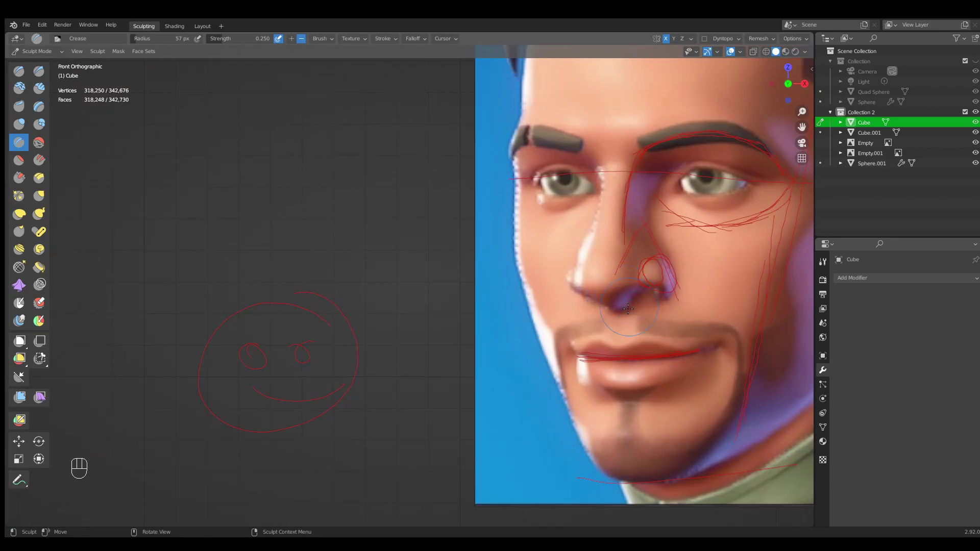
pyautogui.moveTo(631, 305)
pyautogui.keyDown('shift'); pyautogui.mouseDown(button='middle')
pyautogui.moveTo(559, 339)
pyautogui.moveTo(459, 307)
pyautogui.moveTo(388, 322)
pyautogui.mouseUp(button='middle'); pyautogui.keyUp('shift')
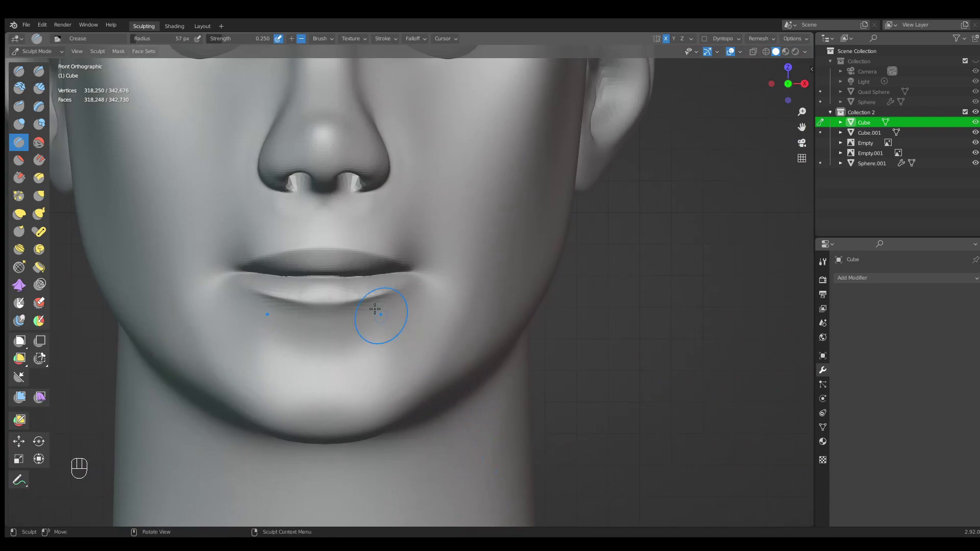
pyautogui.moveTo(341, 242)
pyautogui.keyDown('shift'); pyautogui.mouseDown(button='middle')
pyautogui.moveTo(357, 368)
pyautogui.moveTo(357, 286)
pyautogui.moveTo(356, 307)
pyautogui.mouseUp(button='middle'); pyautogui.keyUp('shift')
pyautogui.moveTo(356, 307)
pyautogui.keyDown('shift'); pyautogui.mouseDown(button='middle')
pyautogui.moveTo(459, 295)
pyautogui.moveTo(476, 263)
pyautogui.mouseUp(button='middle'); pyautogui.keyUp('shift')
# Reshape the nostril openings from below with the Grab brush and set its radius to 79 px.
pyautogui.press('g')
pyautogui.press('f')
pyautogui.press('g')
pyautogui.press('f')
pyautogui.moveTo(475, 264); pyautogui.dragTo(482, 254)
pyautogui.press('g')
pyautogui.press('f')
pyautogui.click(470, 296)
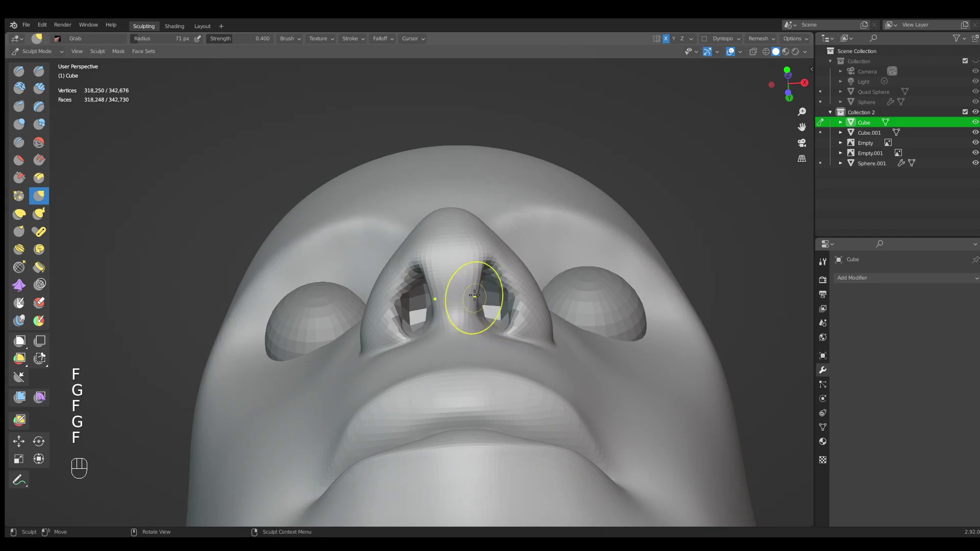
pyautogui.moveTo(470, 285); pyautogui.dragTo(472, 251, button='middle')
pyautogui.press('g')
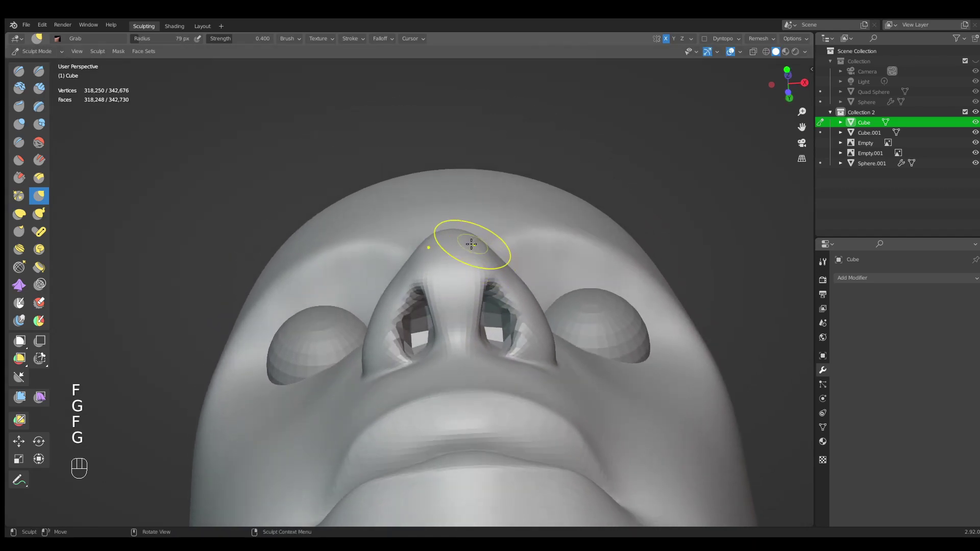
# Smooth the inner nostril edge on the underside of the nose.
pyautogui.moveTo(476, 267); pyautogui.dragTo(472, 315, button='middle')
pyautogui.moveTo(428, 313)
pyautogui.keyDown('shift'); pyautogui.mouseDown()
pyautogui.moveTo(422, 303)
pyautogui.moveTo(416, 326)
pyautogui.mouseUp(); pyautogui.keyUp('shift')
pyautogui.moveTo(452, 332); pyautogui.dragTo(467, 289, button='middle')
pyautogui.keyDown('ctrl'); pyautogui.moveTo(467, 288); pyautogui.dragTo(503, 291, button='middle'); pyautogui.keyUp('ctrl')
pyautogui.keyDown('shift'); pyautogui.moveTo(518, 330); pyautogui.dragTo(480, 312, button='middle'); pyautogui.keyUp('shift')
# Pull the nostril rims into a rounder shape from below with the Grab brush, starting at a 77 px radius.
pyautogui.press('g')
pyautogui.press('f')
pyautogui.click(483, 311)
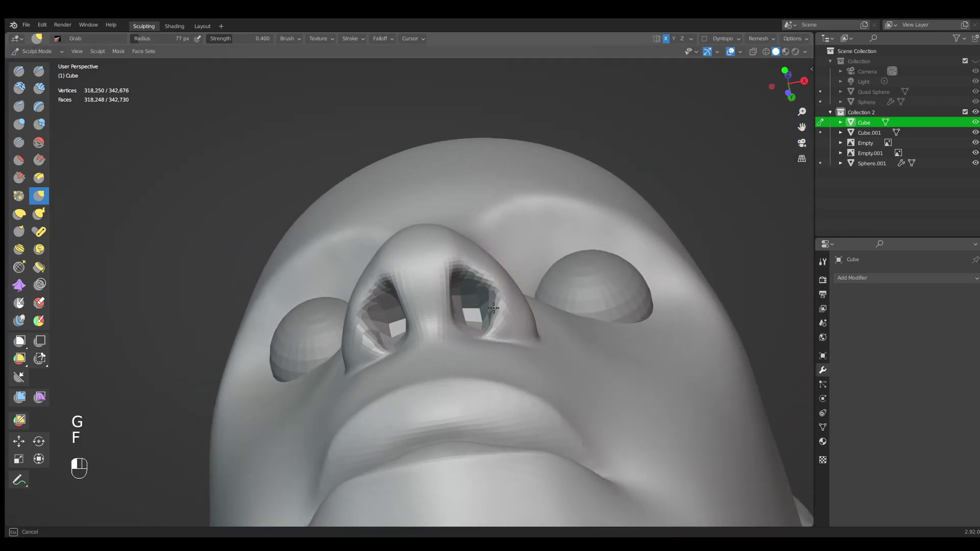
pyautogui.moveTo(497, 311); pyautogui.dragTo(480, 290)
pyautogui.moveTo(494, 276)
pyautogui.mouseDown(button='middle')
pyautogui.moveTo(485, 307)
pyautogui.moveTo(503, 274)
pyautogui.mouseUp(button='middle')
pyautogui.press('f')
pyautogui.click(497, 305)
pyautogui.moveTo(497, 306); pyautogui.dragTo(498, 297)
# Pull the outer contour of the nostril wings inward with the resized Grab brush.
pyautogui.press('g')
pyautogui.moveTo(512, 332)
pyautogui.mouseDown(button='middle')
pyautogui.moveTo(527, 327)
pyautogui.moveTo(544, 374)
pyautogui.mouseUp(button='middle')
pyautogui.press('f')
pyautogui.press('g')
pyautogui.press('f')
pyautogui.click(575, 339)
pyautogui.moveTo(575, 339); pyautogui.dragTo(551, 329)
# Set the Grab brush radius to 137 px and smooth the nose around the nostril wings.
pyautogui.moveTo(547, 312)
pyautogui.mouseDown(button='middle')
pyautogui.moveTo(562, 328)
pyautogui.moveTo(542, 292)
pyautogui.moveTo(519, 364)
pyautogui.mouseUp(button='middle')
pyautogui.press('g')
pyautogui.press('f')
pyautogui.click(544, 288)
pyautogui.keyDown('ctrl'); pyautogui.moveTo(519, 347); pyautogui.dragTo(517, 303, button='middle'); pyautogui.keyUp('ctrl')
pyautogui.keyDown('shift'); pyautogui.moveTo(469, 293); pyautogui.dragTo(465, 283); pyautogui.keyUp('shift')
pyautogui.keyDown('shift'); pyautogui.moveTo(450, 340); pyautogui.dragTo(450, 333); pyautogui.keyUp('shift')
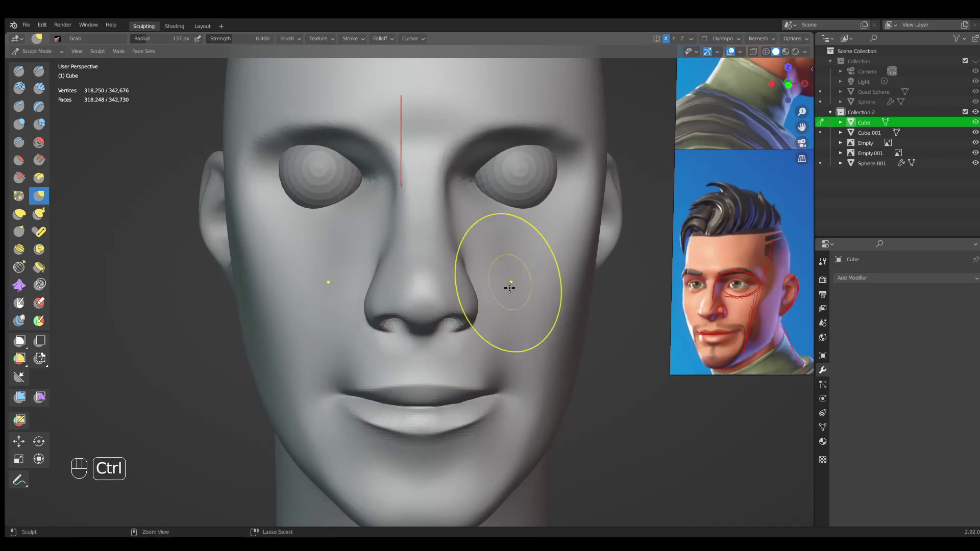
# Check the whole head from the front and save the file Fornite.blend.
pyautogui.keyDown('ctrl'); pyautogui.moveTo(512, 276); pyautogui.dragTo(477, 376, button='middle'); pyautogui.keyUp('ctrl')
pyautogui.moveTo(408, 386)
pyautogui.mouseDown(button='middle')
pyautogui.moveTo(456, 394)
pyautogui.moveTo(487, 365)
pyautogui.moveTo(447, 367)
pyautogui.mouseUp(button='middle')
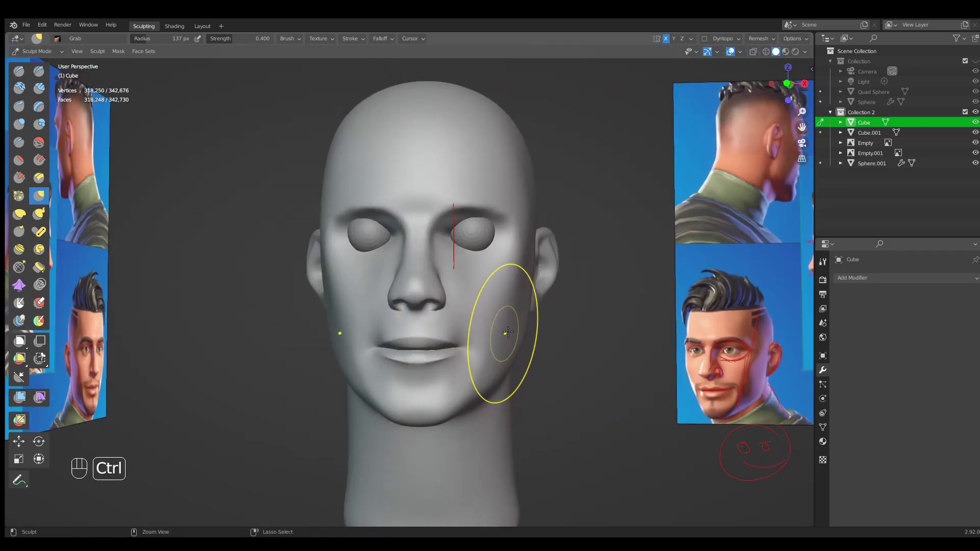
pyautogui.hotkey('ctrl', 's')
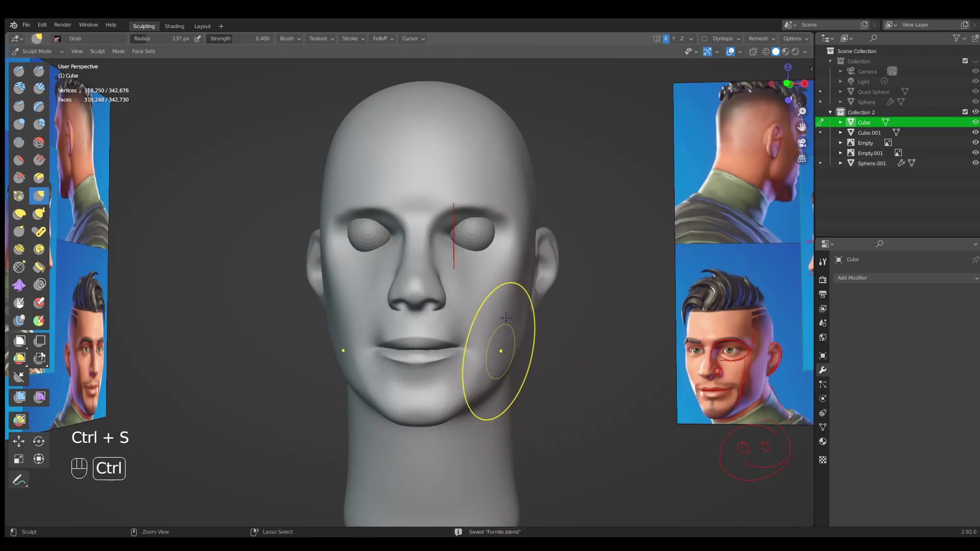
# Carve the nostril edges from below with the Draw Sharp brush at a 70 px radius.
pyautogui.moveTo(485, 326)
pyautogui.mouseDown(button='middle')
pyautogui.moveTo(449, 357)
pyautogui.moveTo(412, 365)
pyautogui.moveTo(399, 344)
pyautogui.moveTo(435, 306)
pyautogui.moveTo(429, 322)
pyautogui.moveTo(431, 303)
pyautogui.mouseUp(button='middle')
pyautogui.press('q')
pyautogui.click(434, 307)
pyautogui.moveTo(431, 304); pyautogui.dragTo(432, 271, button='middle')
pyautogui.press('f')
pyautogui.click(466, 260)
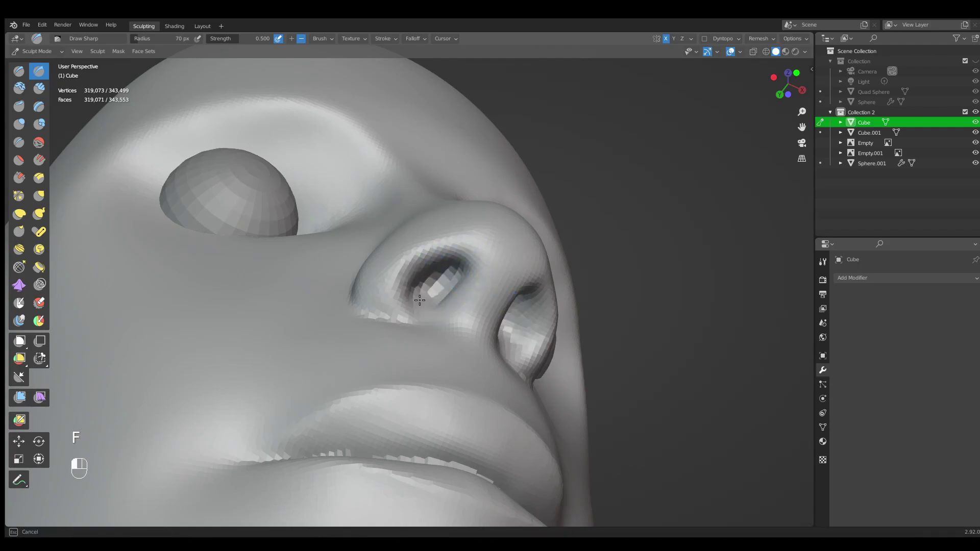
pyautogui.moveTo(450, 278); pyautogui.dragTo(452, 334, button='middle')
pyautogui.keyDown('ctrl'); pyautogui.moveTo(452, 335); pyautogui.dragTo(413, 380, button='middle'); pyautogui.keyUp('ctrl')
# Thicken the nostril rims with the Inflate/Deflate brush at a 72 px radius.
pyautogui.press('KP_1')
pyautogui.moveTo(466, 284)
pyautogui.keyDown('ctrl'); pyautogui.mouseDown(button='middle')
pyautogui.moveTo(494, 314)
pyautogui.moveTo(466, 291)
pyautogui.moveTo(474, 255)
pyautogui.mouseUp(button='middle'); pyautogui.keyUp('ctrl')
pyautogui.press('i')
pyautogui.press('f')
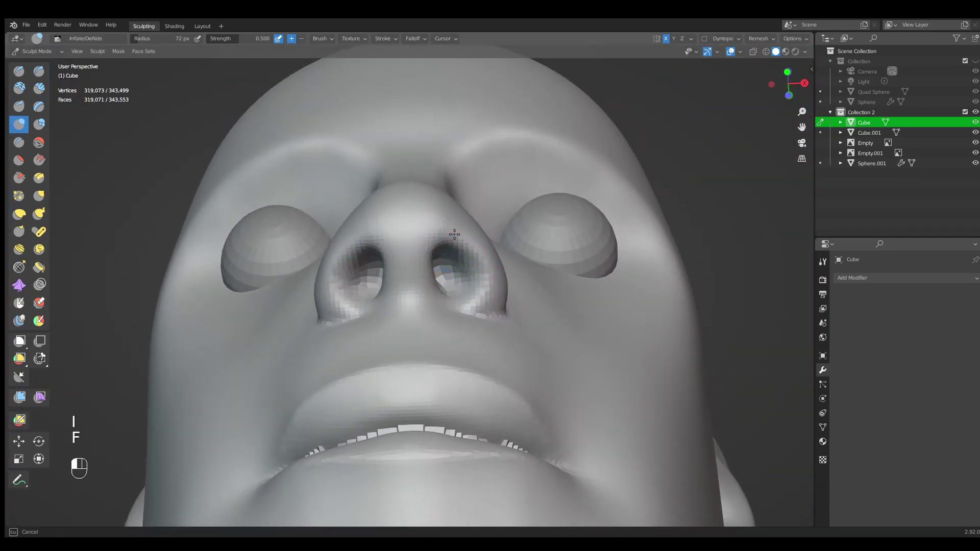
pyautogui.moveTo(479, 291); pyautogui.dragTo(439, 298, button='middle')
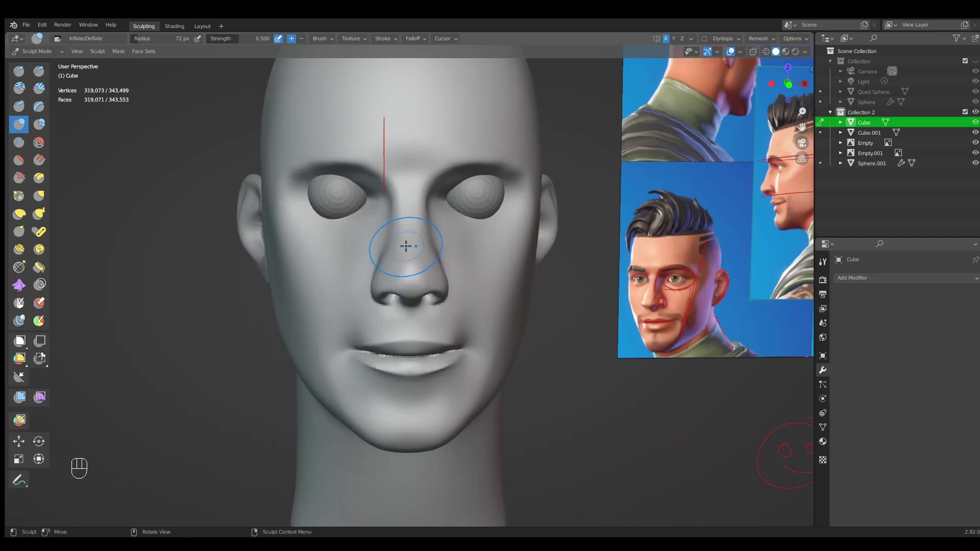
# Narrow the sides of the nose bridge in front view with the Grab brush.
pyautogui.press('KP_1')
pyautogui.keyDown('ctrl'); pyautogui.moveTo(407, 245); pyautogui.dragTo(460, 269, button='middle'); pyautogui.keyUp('ctrl')
pyautogui.keyDown('ctrl'); pyautogui.moveTo(521, 235); pyautogui.dragTo(493, 299, button='middle'); pyautogui.keyUp('ctrl')
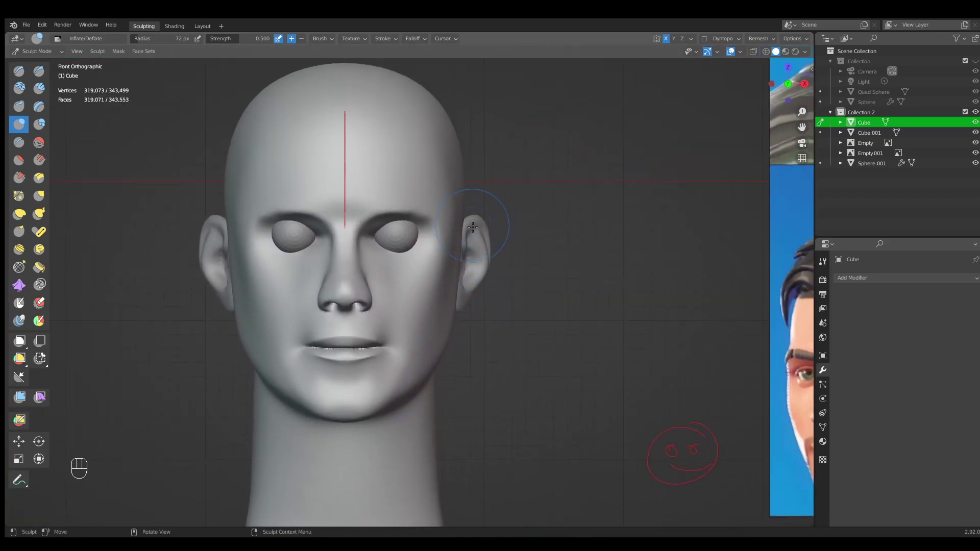
pyautogui.keyDown('shift'); pyautogui.moveTo(472, 225); pyautogui.dragTo(389, 233, button='middle'); pyautogui.keyUp('shift')
pyautogui.keyDown('shift'); pyautogui.moveTo(393, 296); pyautogui.dragTo(475, 282, button='middle'); pyautogui.keyUp('shift')
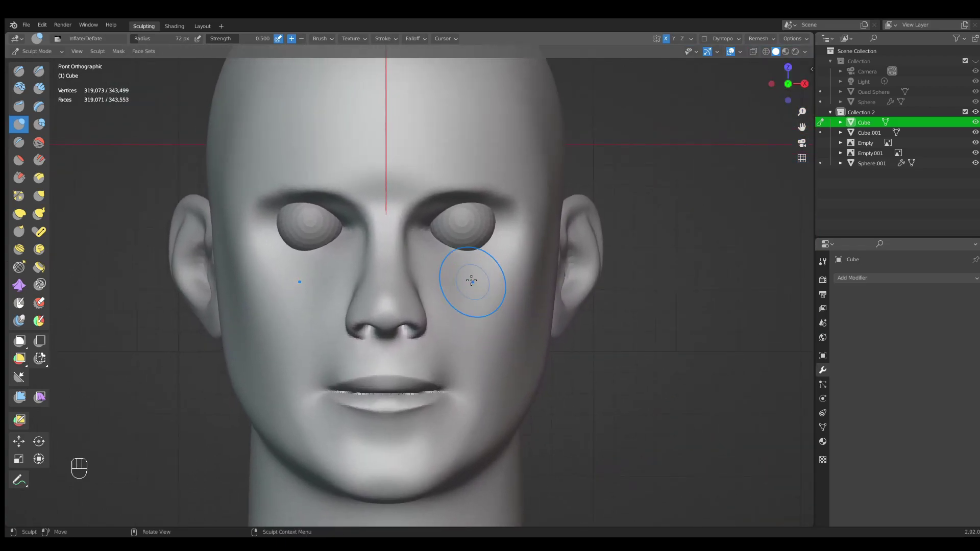
pyautogui.press('g')
pyautogui.press('f')
pyautogui.click(453, 260)
pyautogui.moveTo(445, 262); pyautogui.dragTo(428, 262)
pyautogui.moveTo(441, 261); pyautogui.dragTo(426, 263)
pyautogui.moveTo(450, 296); pyautogui.dragTo(432, 295)
pyautogui.moveTo(453, 276)
pyautogui.keyDown('shift'); pyautogui.mouseDown(button='middle')
pyautogui.moveTo(454, 285)
pyautogui.moveTo(470, 282)
pyautogui.moveTo(462, 272)
pyautogui.mouseUp(button='middle'); pyautogui.keyUp('shift')
# Build up the upper eyelids around the eyeballs with the Clay Strips brush at a 101 px radius.
pyautogui.press('q')
pyautogui.click(463, 282)
pyautogui.moveTo(498, 257); pyautogui.dragTo(451, 245, button='middle')
pyautogui.keyDown('shift'); pyautogui.moveTo(459, 256); pyautogui.dragTo(511, 219, button='middle'); pyautogui.keyUp('shift')
pyautogui.press('f')
pyautogui.click(523, 270)
pyautogui.moveTo(476, 316)
pyautogui.mouseDown()
pyautogui.moveTo(554, 278)
pyautogui.moveTo(503, 290)
pyautogui.moveTo(582, 279)
pyautogui.mouseUp()
pyautogui.moveTo(501, 282)
pyautogui.mouseDown()
pyautogui.moveTo(546, 250)
pyautogui.moveTo(592, 286)
pyautogui.moveTo(478, 320)
pyautogui.mouseUp()
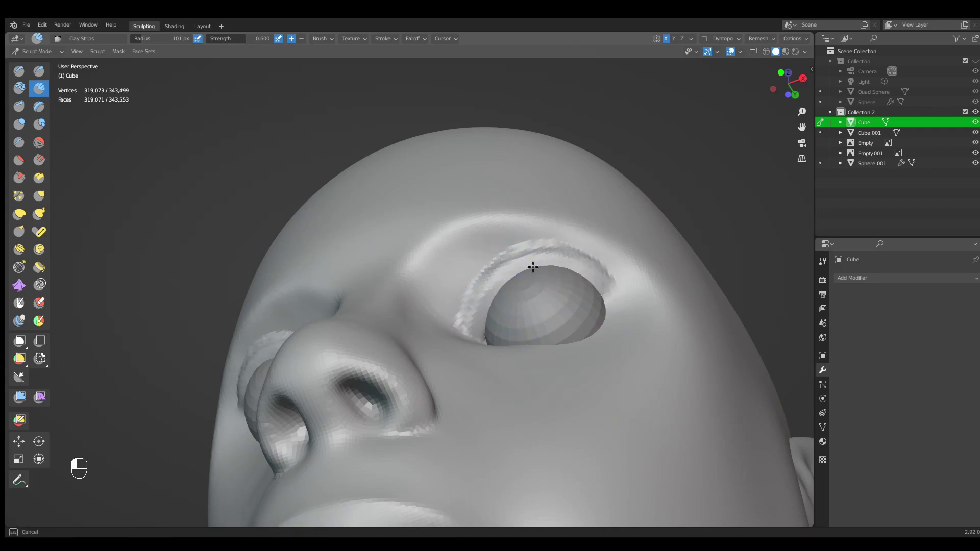
pyautogui.moveTo(570, 269); pyautogui.dragTo(486, 316)
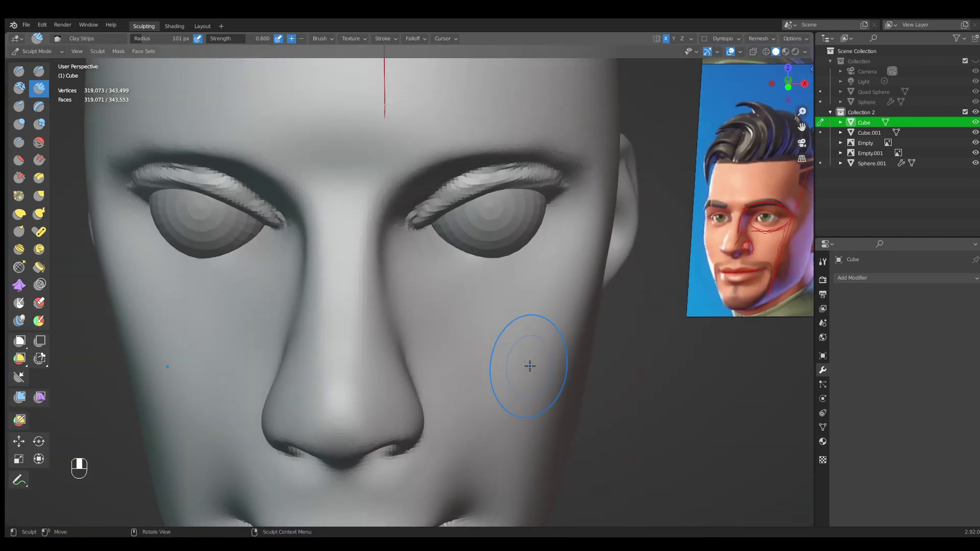
# Smooth the clay strokes on the upper eyelids.
pyautogui.moveTo(527, 366); pyautogui.dragTo(401, 308, button='middle')
pyautogui.keyDown('shift'); pyautogui.moveTo(400, 308); pyautogui.dragTo(473, 294); pyautogui.keyUp('shift')
pyautogui.keyDown('shift'); pyautogui.moveTo(398, 299); pyautogui.dragTo(397, 305); pyautogui.keyUp('shift')
# Build up the lower eyelids beneath the eyeballs with the Clay Strips brush and smooth them.
pyautogui.moveTo(434, 348)
pyautogui.keyDown('ctrl'); pyautogui.mouseDown(button='middle')
pyautogui.moveTo(478, 306)
pyautogui.moveTo(444, 337)
pyautogui.mouseUp(button='middle'); pyautogui.keyUp('ctrl')
pyautogui.moveTo(452, 332)
pyautogui.mouseDown()
pyautogui.moveTo(472, 323)
pyautogui.moveTo(452, 295)
pyautogui.moveTo(451, 315)
pyautogui.moveTo(457, 307)
pyautogui.moveTo(472, 329)
pyautogui.moveTo(508, 324)
pyautogui.mouseUp()
pyautogui.moveTo(508, 323); pyautogui.dragTo(466, 305, button='middle')
pyautogui.moveTo(467, 305)
pyautogui.mouseDown()
pyautogui.moveTo(517, 284)
pyautogui.moveTo(465, 297)
pyautogui.mouseUp()
pyautogui.moveTo(524, 270); pyautogui.dragTo(519, 279)
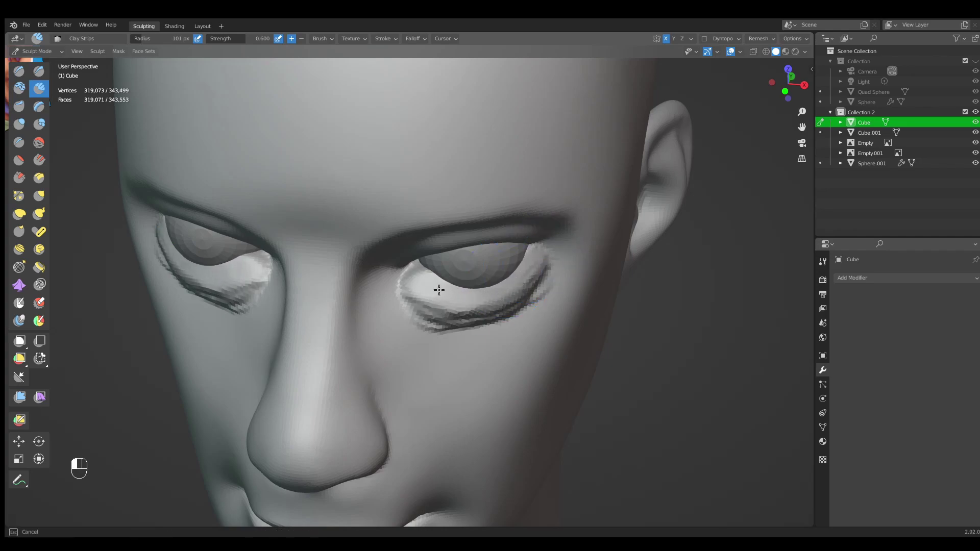
pyautogui.scroll(-4, 450, 290)
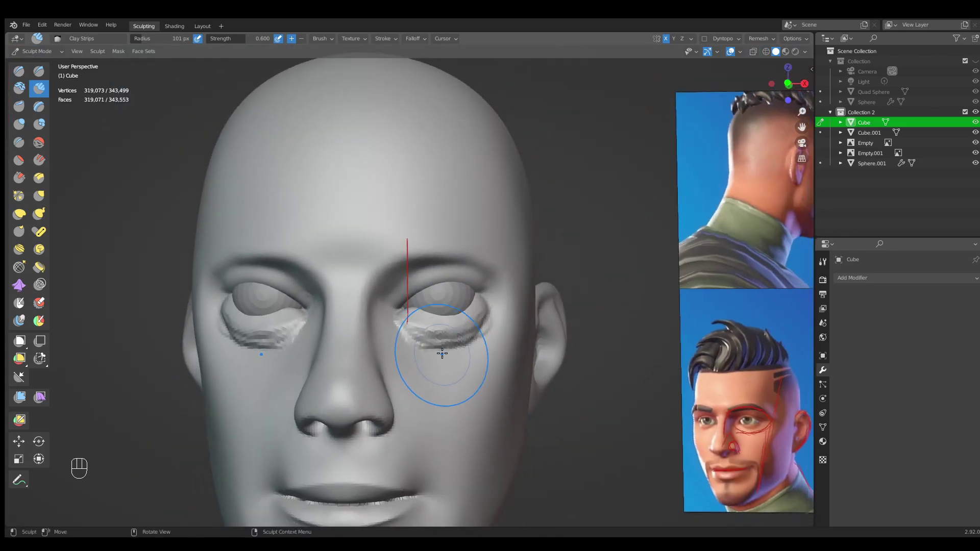
pyautogui.moveTo(440, 350)
pyautogui.keyDown('shift'); pyautogui.mouseDown()
pyautogui.moveTo(429, 333)
pyautogui.moveTo(401, 331)
pyautogui.moveTo(439, 337)
pyautogui.mouseUp(); pyautogui.keyUp('shift')
# Raise a sharp rim along the lower eyelids with the inverted Crease brush at a 67 px radius.
pyautogui.press('KP_1')
pyautogui.keyDown('ctrl'); pyautogui.moveTo(432, 291); pyautogui.dragTo(491, 313, button='middle'); pyautogui.keyUp('ctrl')
pyautogui.moveTo(514, 365)
pyautogui.keyDown('ctrl'); pyautogui.mouseDown(button='middle')
pyautogui.moveTo(497, 361)
pyautogui.moveTo(518, 317)
pyautogui.moveTo(380, 302)
pyautogui.moveTo(438, 274)
pyautogui.moveTo(466, 284)
pyautogui.moveTo(470, 328)
pyautogui.moveTo(468, 262)
pyautogui.moveTo(476, 291)
pyautogui.mouseUp(button='middle'); pyautogui.keyUp('ctrl')
pyautogui.hotkey('shift', 'c')
pyautogui.press('f')
pyautogui.click(431, 266)
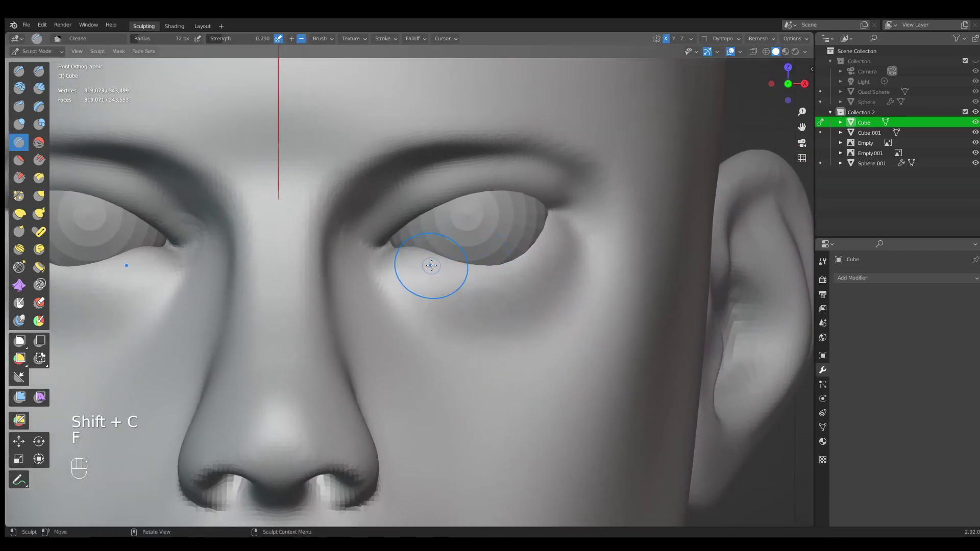
pyautogui.press('f')
pyautogui.click(426, 269)
pyautogui.moveTo(425, 269); pyautogui.dragTo(424, 280, button='middle')
pyautogui.press('f')
pyautogui.click(418, 253)
pyautogui.keyDown('ctrl'); pyautogui.moveTo(407, 232); pyautogui.dragTo(448, 256); pyautogui.keyUp('ctrl')
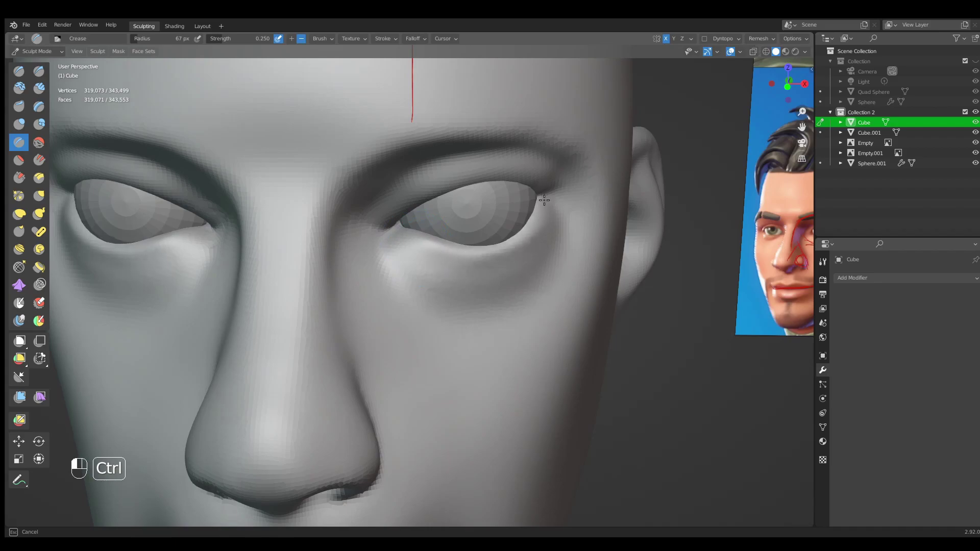
pyautogui.keyDown('ctrl'); pyautogui.moveTo(507, 248); pyautogui.dragTo(414, 238); pyautogui.keyUp('ctrl')
# Sharpen the lower eyelid rims again from above and smooth the area under the eyes at an 85 px radius.
pyautogui.moveTo(419, 236); pyautogui.dragTo(417, 272, button='middle')
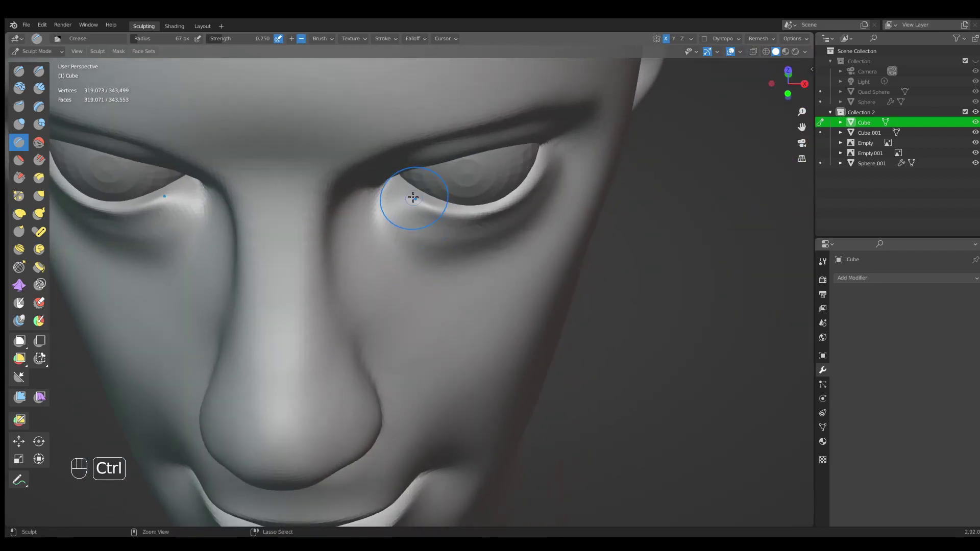
pyautogui.keyDown('ctrl'); pyautogui.moveTo(443, 216); pyautogui.dragTo(502, 209); pyautogui.keyUp('ctrl')
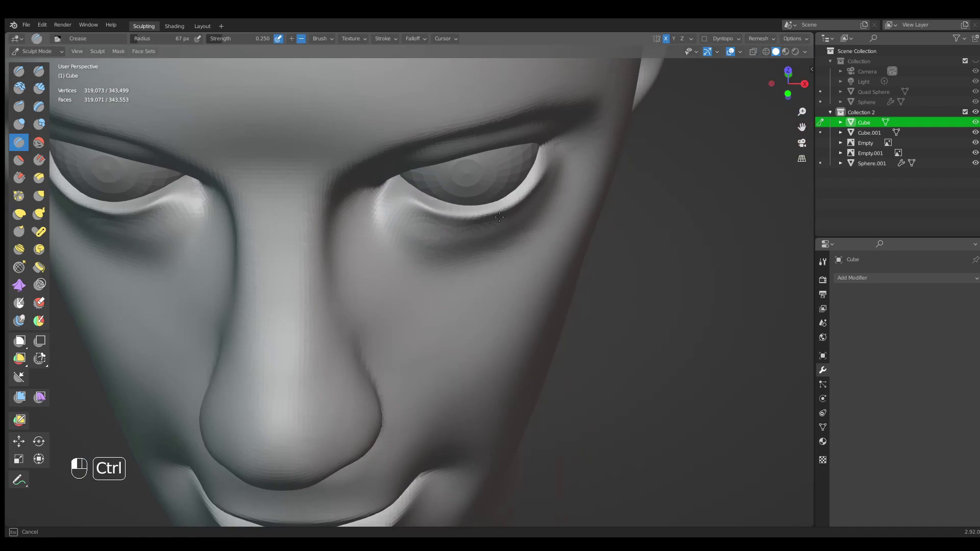
pyautogui.keyDown('ctrl'); pyautogui.moveTo(502, 215); pyautogui.dragTo(497, 255, button='middle'); pyautogui.keyUp('ctrl')
pyautogui.press('f')
pyautogui.click(447, 299)
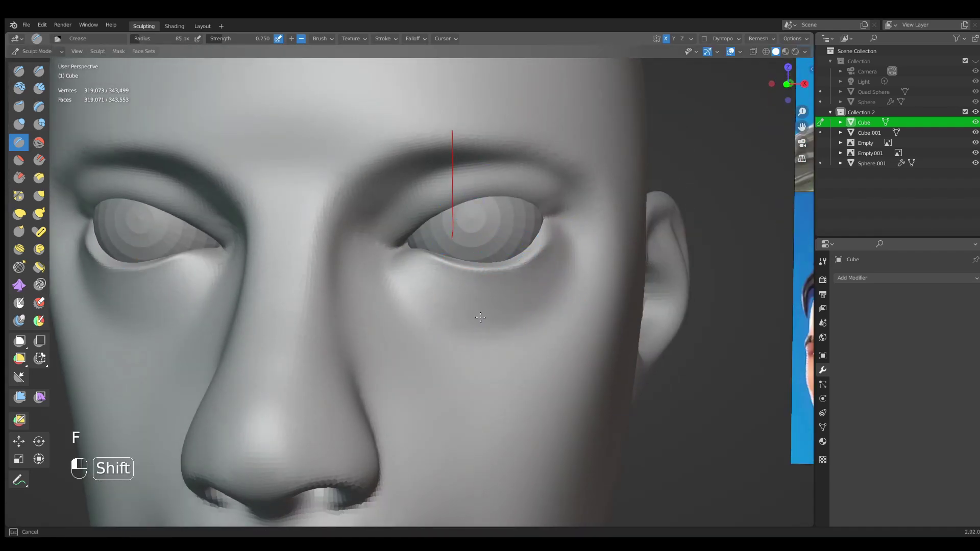
pyautogui.keyDown('shift'); pyautogui.moveTo(463, 331); pyautogui.dragTo(426, 281); pyautogui.keyUp('shift')
# Raise a defined edge along the upper eyelids from corner to corner with the inverted Crease brush.
pyautogui.keyDown('shift'); pyautogui.moveTo(426, 280); pyautogui.dragTo(443, 341, button='middle'); pyautogui.keyUp('shift')
pyautogui.moveTo(443, 341)
pyautogui.keyDown('ctrl'); pyautogui.mouseDown(button='middle')
pyautogui.moveTo(492, 269)
pyautogui.moveTo(484, 236)
pyautogui.mouseUp(button='middle'); pyautogui.keyUp('ctrl')
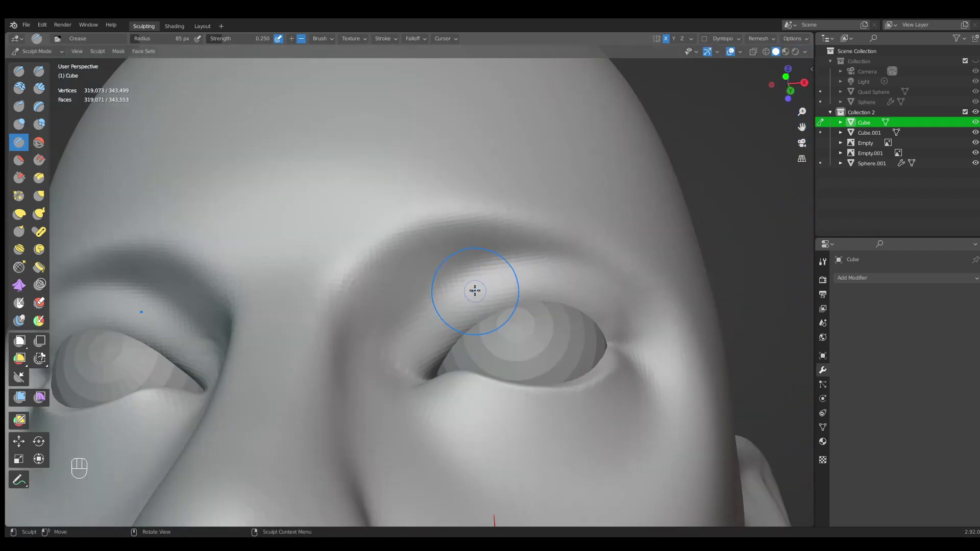
pyautogui.press('f')
pyautogui.click(459, 299)
pyautogui.keyDown('shift'); pyautogui.moveTo(460, 300); pyautogui.dragTo(422, 263, button='middle'); pyautogui.keyUp('shift')
pyautogui.moveTo(389, 327)
pyautogui.keyDown('ctrl'); pyautogui.mouseDown()
pyautogui.moveTo(454, 261)
pyautogui.moveTo(400, 299)
pyautogui.mouseUp(); pyautogui.keyUp('ctrl')
pyautogui.keyDown('ctrl'); pyautogui.moveTo(573, 276); pyautogui.dragTo(577, 288); pyautogui.keyUp('ctrl')
pyautogui.moveTo(450, 270)
pyautogui.keyDown('ctrl'); pyautogui.mouseDown()
pyautogui.moveTo(503, 254)
pyautogui.moveTo(579, 292)
pyautogui.moveTo(426, 276)
pyautogui.moveTo(500, 246)
pyautogui.moveTo(411, 293)
pyautogui.mouseUp(); pyautogui.keyUp('ctrl')
pyautogui.moveTo(401, 304)
pyautogui.mouseDown(button='middle')
pyautogui.moveTo(462, 335)
pyautogui.moveTo(439, 325)
pyautogui.mouseUp(button='middle')
# Smooth the area between the upper eyelids and the brows with the brush radius at 105 px.
pyautogui.press('f')
pyautogui.click(438, 291)
pyautogui.moveTo(435, 216)
pyautogui.keyDown('shift'); pyautogui.mouseDown()
pyautogui.moveTo(391, 231)
pyautogui.moveTo(534, 202)
pyautogui.mouseUp(); pyautogui.keyUp('shift')
pyautogui.scroll(-5, 499, 284)
pyautogui.scroll(1, 493, 283)
pyautogui.moveTo(498, 291)
pyautogui.mouseDown(button='middle')
pyautogui.moveTo(492, 283)
pyautogui.moveTo(449, 296)
pyautogui.moveTo(525, 321)
pyautogui.moveTo(513, 254)
pyautogui.mouseUp(button='middle')
# Mask the lower eyelids and the area under the eyes in front view and smooth the mask's edges.
pyautogui.press('KP_1')
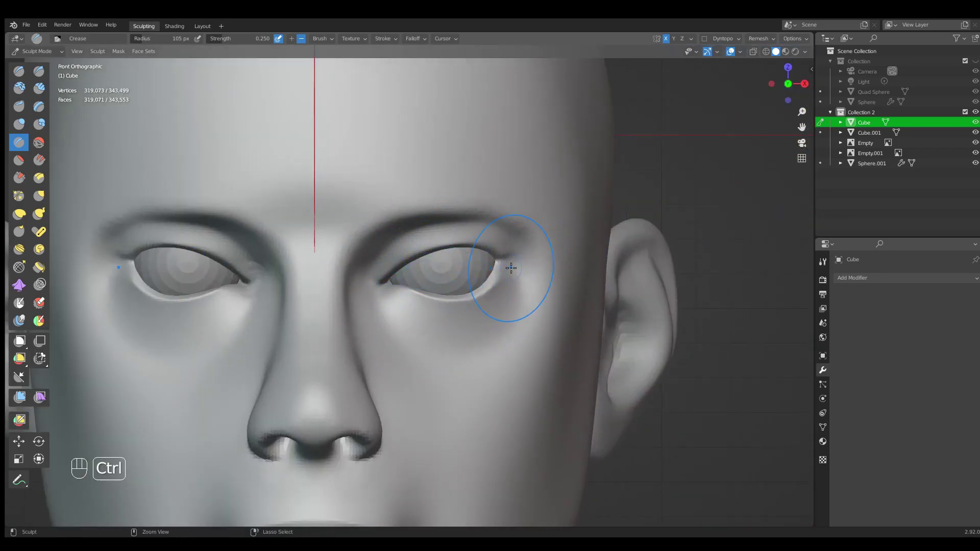
pyautogui.keyDown('ctrl'); pyautogui.keyDown('shift'); pyautogui.moveTo(522, 268); pyautogui.dragTo(498, 261); pyautogui.keyUp('shift'); pyautogui.keyUp('ctrl')
pyautogui.moveTo(393, 279)
pyautogui.keyDown('ctrl'); pyautogui.keyDown('shift'); pyautogui.mouseDown()
pyautogui.moveTo(375, 302)
pyautogui.moveTo(398, 343)
pyautogui.moveTo(533, 364)
pyautogui.moveTo(534, 376)
pyautogui.mouseUp(); pyautogui.keyUp('shift'); pyautogui.keyUp('ctrl')
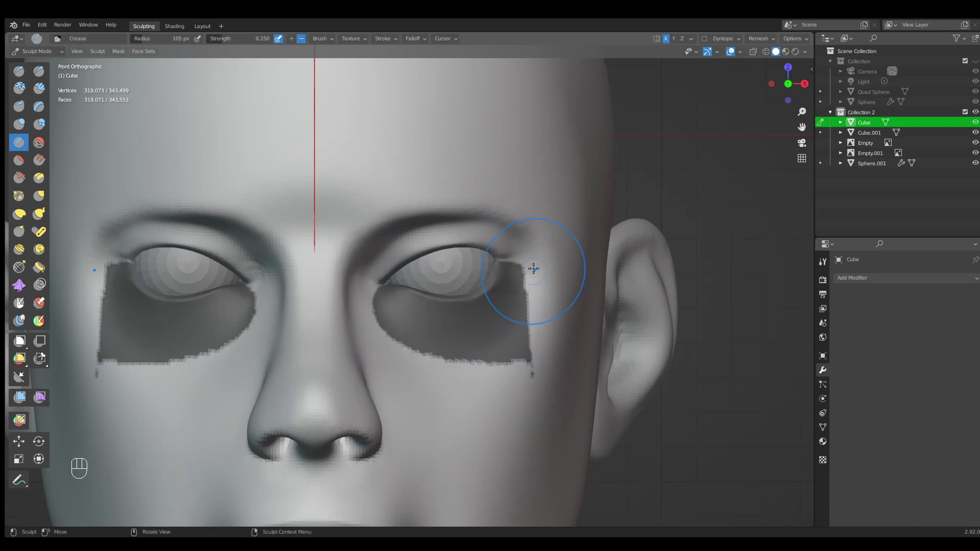
pyautogui.click(506, 304)
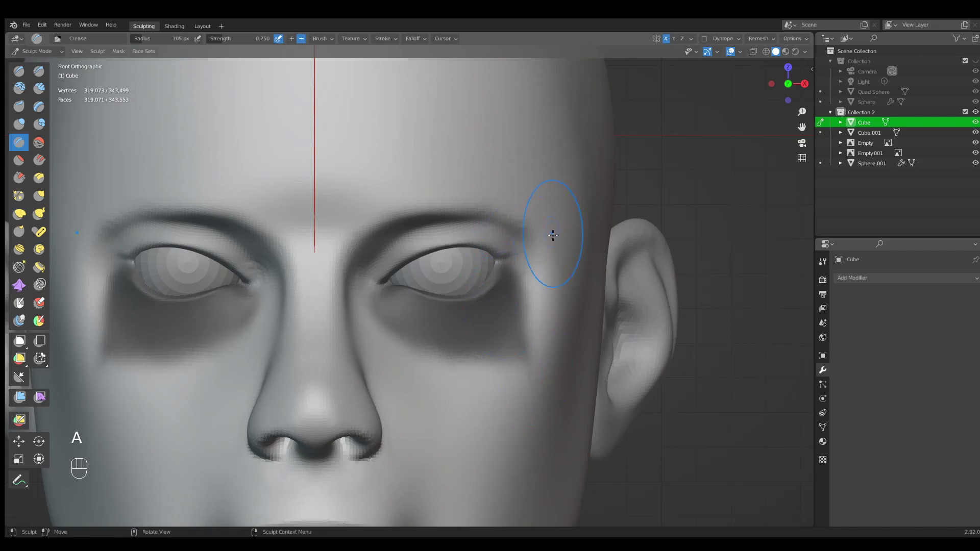
pyautogui.press('a')
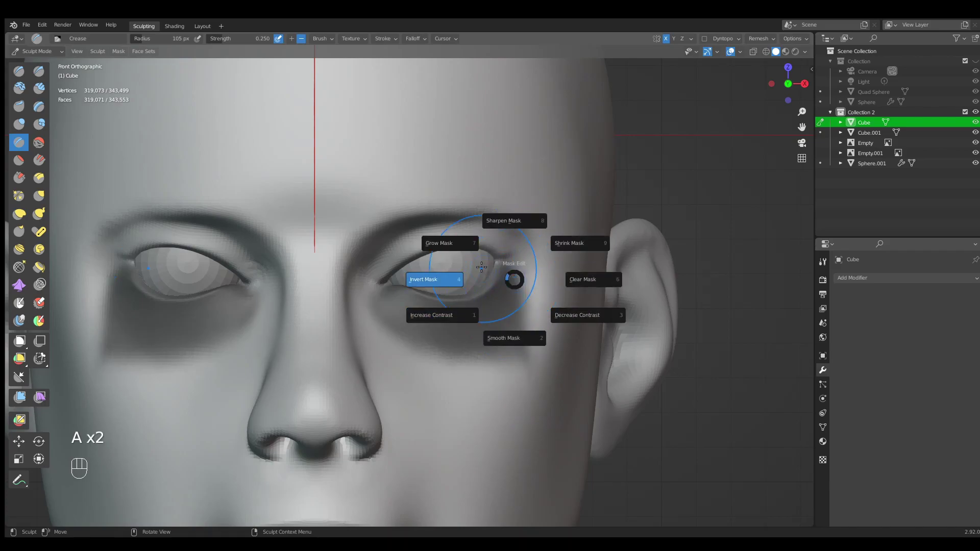
pyautogui.press('a')
# Pull the upper eyelids upward with the Grab brush at a 136 px radius.
pyautogui.moveTo(499, 353)
pyautogui.keyDown('ctrl'); pyautogui.mouseDown(button='middle')
pyautogui.moveTo(504, 323)
pyautogui.moveTo(437, 284)
pyautogui.mouseUp(button='middle'); pyautogui.keyUp('ctrl')
pyautogui.press('g')
pyautogui.press('f')
pyautogui.click(475, 254)
pyautogui.moveTo(418, 250)
pyautogui.mouseDown()
pyautogui.moveTo(413, 237)
pyautogui.moveTo(434, 224)
pyautogui.mouseUp()
pyautogui.keyDown('ctrl'); pyautogui.moveTo(461, 245); pyautogui.dragTo(457, 300, button='middle'); pyautogui.keyUp('ctrl')
pyautogui.keyDown('ctrl'); pyautogui.moveTo(456, 266); pyautogui.dragTo(461, 339, button='middle'); pyautogui.keyUp('ctrl')
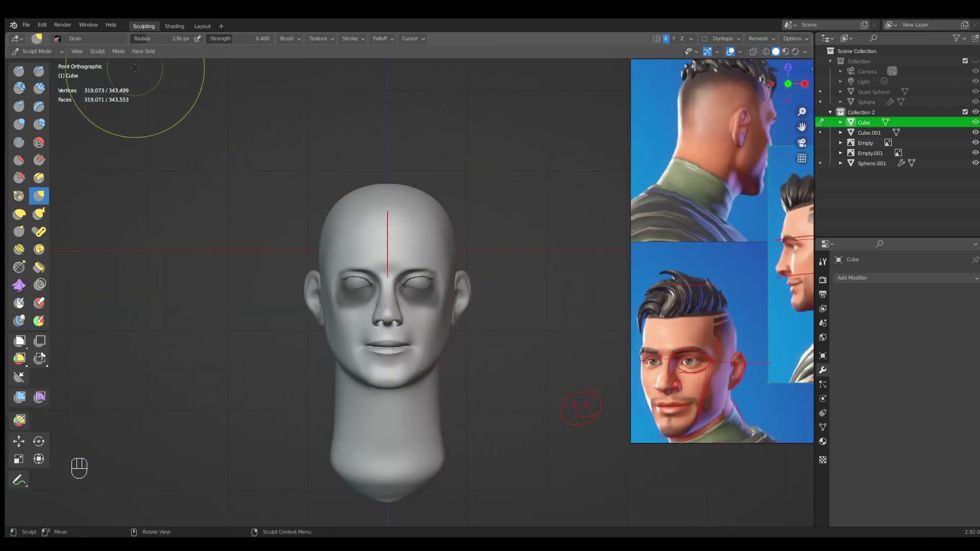
# Switch to Object Mode and move the front-view character reference image along X to about 1.17 m.
pyautogui.click(42, 47)
pyautogui.click(44, 60)
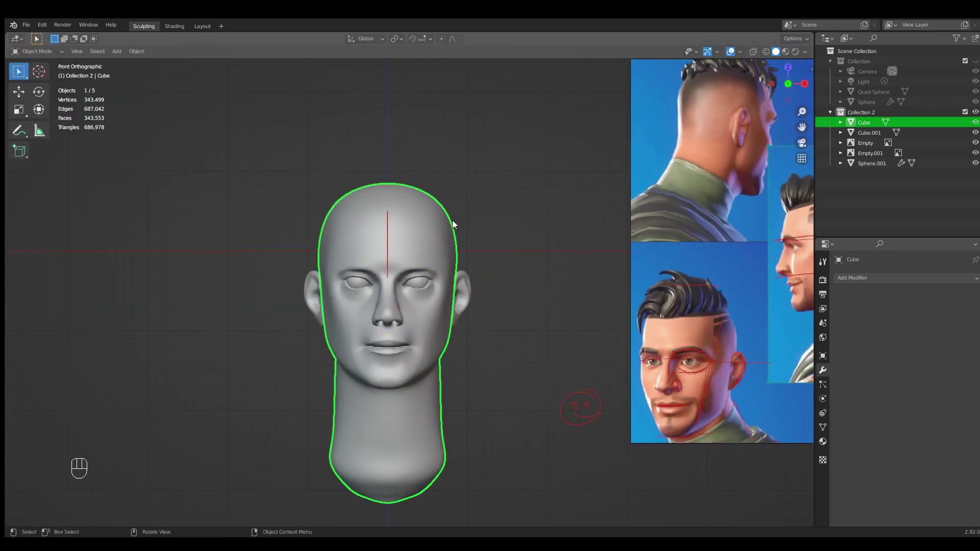
pyautogui.keyDown('shift'); pyautogui.moveTo(648, 220); pyautogui.dragTo(541, 210, button='middle'); pyautogui.keyUp('shift')
pyautogui.click(541, 211)
pyautogui.press('g')
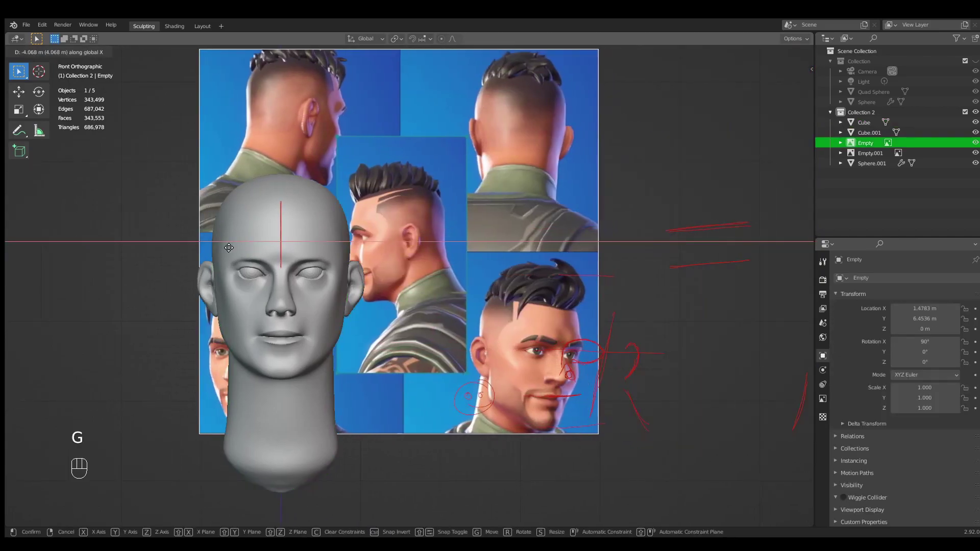
pyautogui.click(201, 285)
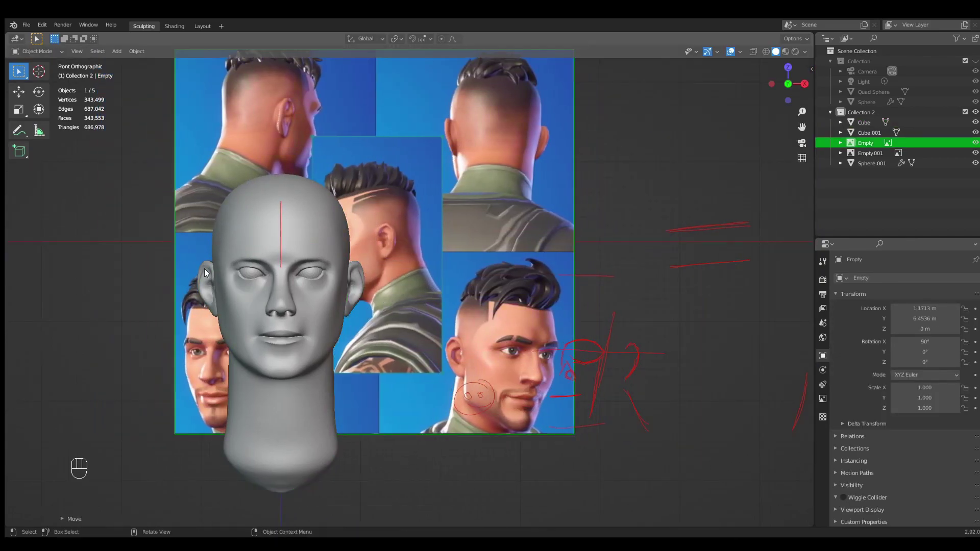
# Move the reference image away from the head, scale it to 1.38 and reposition it behind the head.
pyautogui.press('g')
pyautogui.press('s')
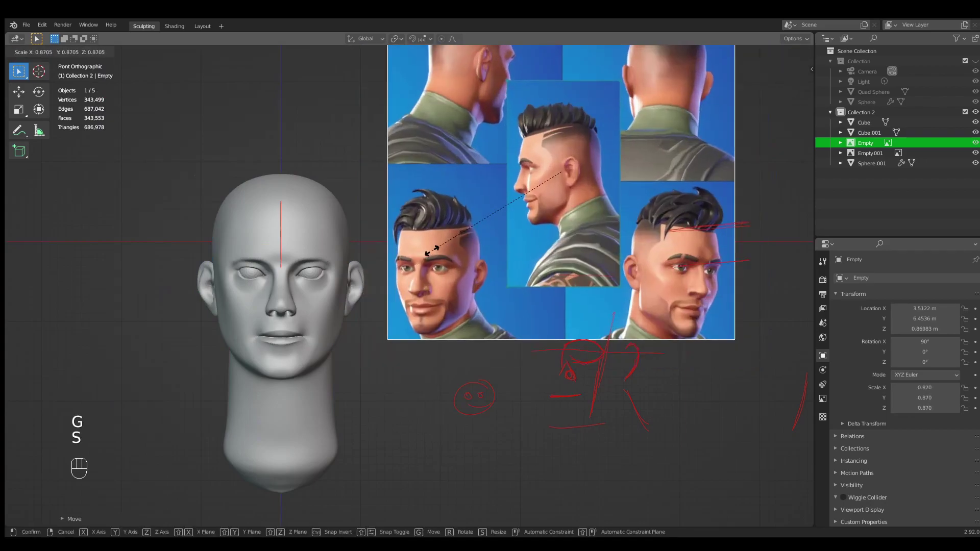
pyautogui.click(347, 282)
pyautogui.press('g')
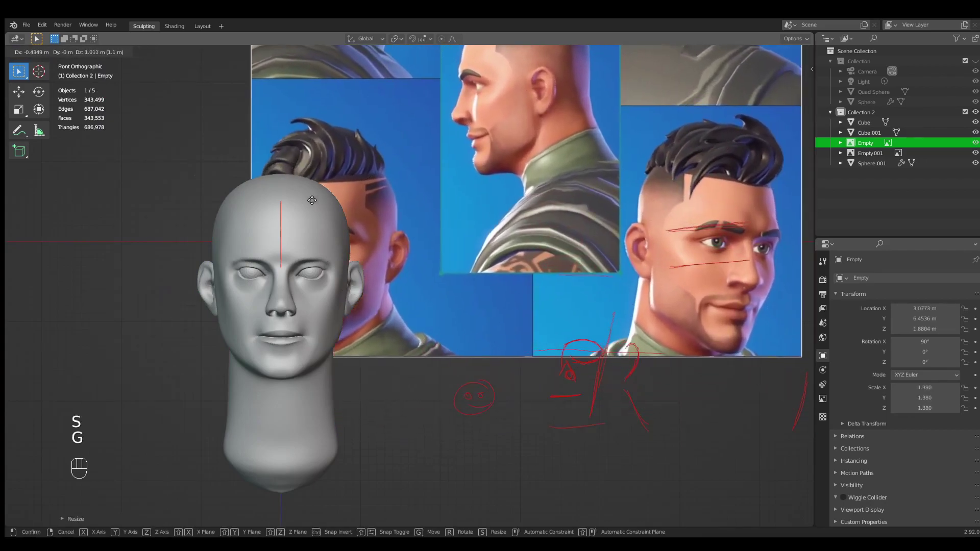
pyautogui.click(263, 231)
# Place the enlarged reference image beside the head for a close face comparison and select the head mesh.
pyautogui.press('g')
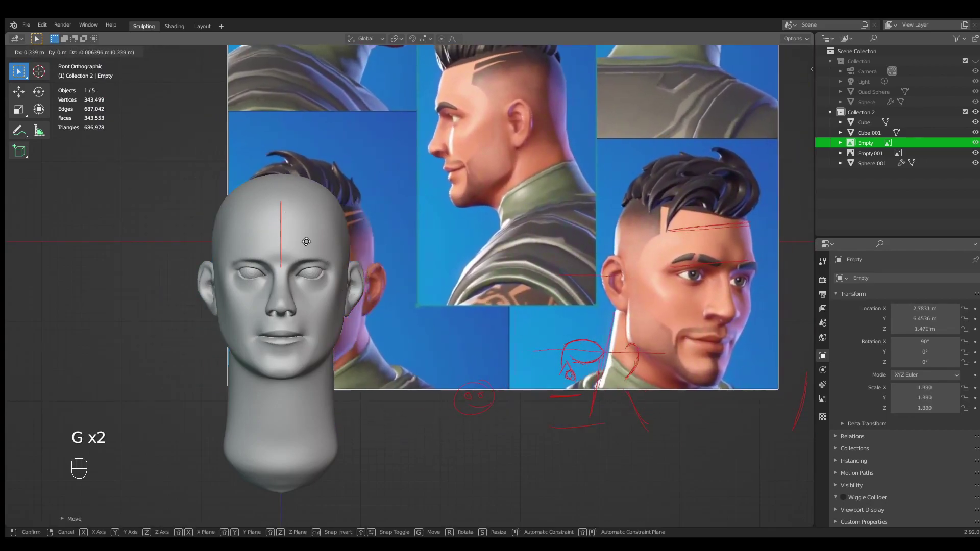
pyautogui.click(434, 242)
pyautogui.keyDown('ctrl'); pyautogui.moveTo(434, 242); pyautogui.dragTo(500, 256, button='middle'); pyautogui.keyUp('ctrl')
pyautogui.keyDown('ctrl'); pyautogui.moveTo(499, 256); pyautogui.dragTo(346, 278, button='middle'); pyautogui.keyUp('ctrl')
pyautogui.keyDown('shift'); pyautogui.moveTo(346, 277); pyautogui.dragTo(451, 293, button='middle'); pyautogui.keyUp('shift')
pyautogui.click(354, 347)
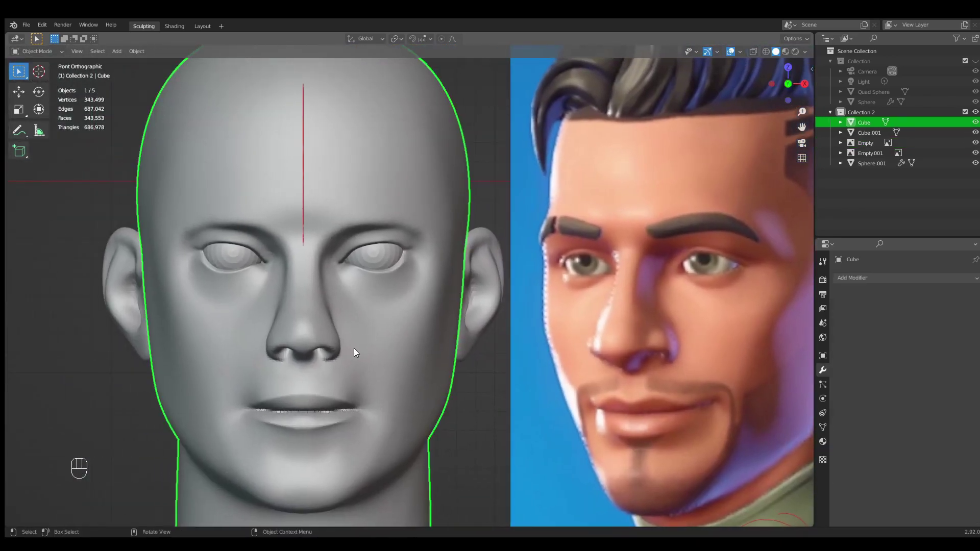
# Switch the head mesh to Sculpt Mode.
pyautogui.keyDown('ctrl'); pyautogui.moveTo(354, 348); pyautogui.dragTo(286, 278, button='middle'); pyautogui.keyUp('ctrl')
pyautogui.click(33, 51)
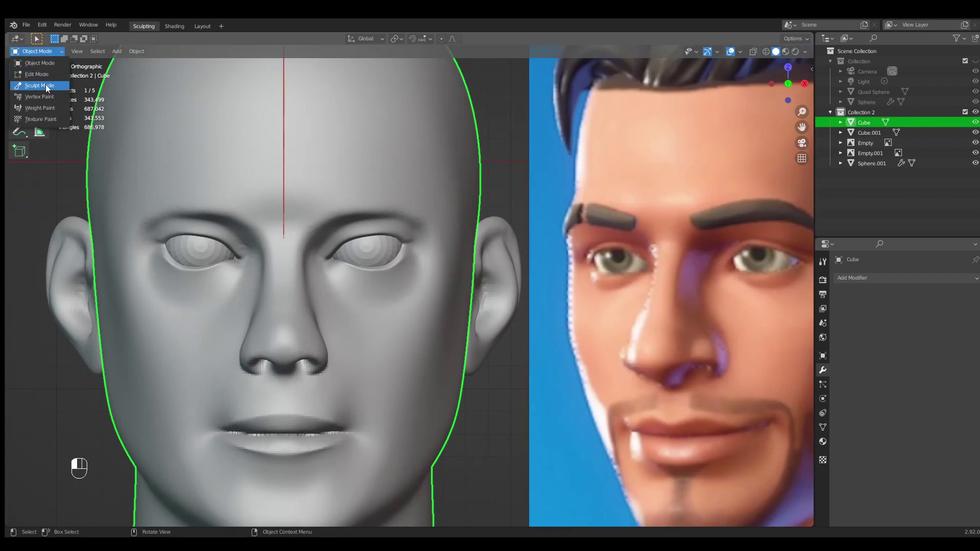
pyautogui.click(48, 84)
# Reshape the outer corners of the eyelids in front view with the Grab brush at a 114 px radius, undoing the last stroke.
pyautogui.moveTo(350, 252)
pyautogui.keyDown('ctrl'); pyautogui.mouseDown(button='middle')
pyautogui.moveTo(353, 277)
pyautogui.moveTo(354, 262)
pyautogui.mouseUp(button='middle'); pyautogui.keyUp('ctrl')
pyautogui.keyDown('shift'); pyautogui.moveTo(353, 263); pyautogui.dragTo(330, 278, button='middle'); pyautogui.keyUp('shift')
pyautogui.press('g')
pyautogui.press('f')
pyautogui.click(296, 265)
pyautogui.press('g')
pyautogui.press('f')
pyautogui.click(311, 260)
pyautogui.press('f')
pyautogui.click(367, 280)
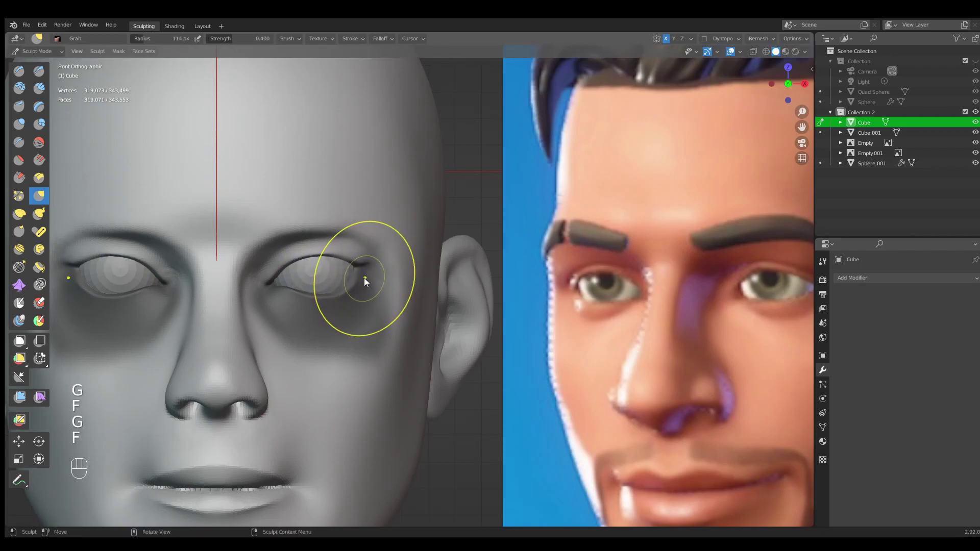
pyautogui.moveTo(348, 269)
pyautogui.keyDown('ctrl'); pyautogui.keyDown('shift'); pyautogui.mouseDown()
pyautogui.moveTo(391, 199)
pyautogui.moveTo(338, 218)
pyautogui.mouseUp(); pyautogui.keyUp('shift'); pyautogui.keyUp('ctrl')
pyautogui.hotkey('ctrl', 'z')
# Erase the mask around the outer eye corners using the Mask brush at a 64 px radius.
pyautogui.press('m')
pyautogui.press('f')
pyautogui.click(352, 267)
pyautogui.press('f')
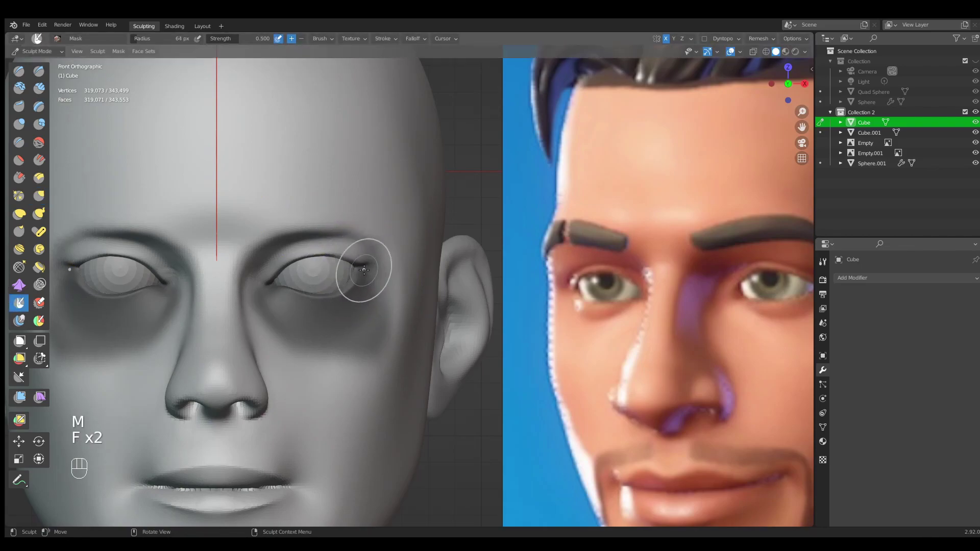
pyautogui.keyDown('ctrl'); pyautogui.moveTo(336, 257); pyautogui.dragTo(360, 259); pyautogui.keyUp('ctrl')
pyautogui.press('a')
pyautogui.click(402, 278)
# Pull the outer eye corners into shape with the Grab brush, starting at a 151 px radius.
pyautogui.press('g')
pyautogui.press('f')
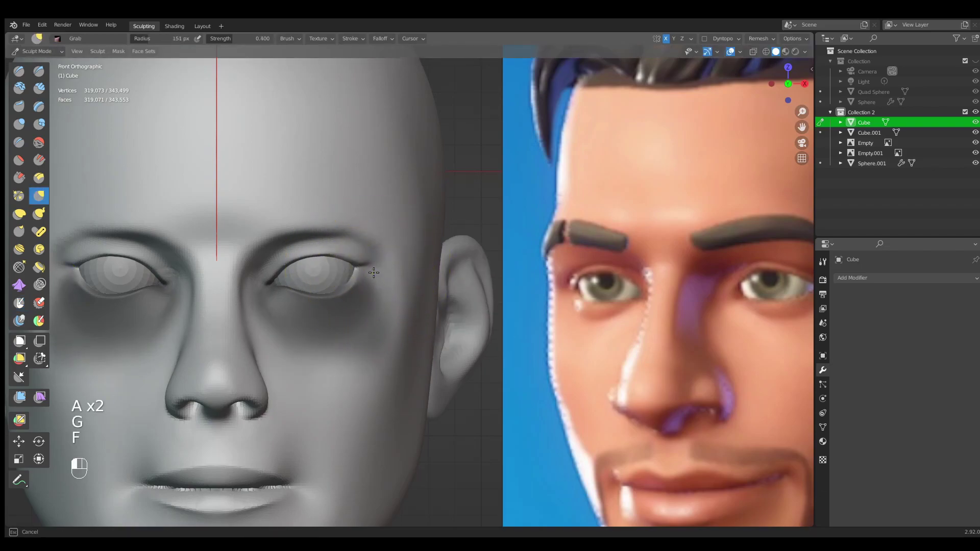
pyautogui.click(372, 285)
pyautogui.moveTo(372, 284)
pyautogui.keyDown('shift'); pyautogui.mouseDown(button='middle')
pyautogui.moveTo(314, 286)
pyautogui.moveTo(327, 271)
pyautogui.moveTo(371, 262)
pyautogui.moveTo(273, 271)
pyautogui.moveTo(276, 286)
pyautogui.mouseUp(button='middle'); pyautogui.keyUp('shift')
pyautogui.moveTo(275, 286); pyautogui.dragTo(250, 285, button='middle')
pyautogui.press('g')
pyautogui.press('f')
pyautogui.click(390, 281)
# Refine the outer eyelid area from an angled view with the Grab brush at a 124 px radius.
pyautogui.moveTo(396, 282)
pyautogui.mouseDown(button='middle')
pyautogui.moveTo(409, 282)
pyautogui.moveTo(387, 275)
pyautogui.moveTo(433, 280)
pyautogui.moveTo(431, 235)
pyautogui.mouseUp(button='middle')
pyautogui.keyDown('shift'); pyautogui.moveTo(357, 255); pyautogui.dragTo(340, 270, button='middle'); pyautogui.keyUp('shift')
pyautogui.press('g')
pyautogui.press('f')
pyautogui.click(401, 255)
# Shape the upper eyelid's profile in the right side view with the Grab brush at a 178 px radius.
pyautogui.press('KP_3')
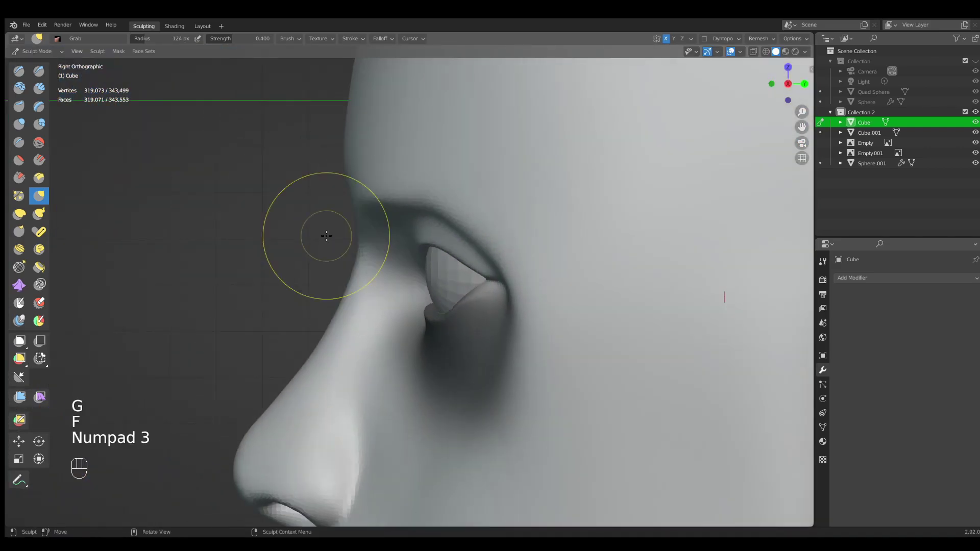
pyautogui.keyDown('shift'); pyautogui.moveTo(444, 250); pyautogui.dragTo(394, 240, button='middle'); pyautogui.keyUp('shift')
pyautogui.keyDown('ctrl'); pyautogui.moveTo(394, 240); pyautogui.dragTo(406, 220, button='middle'); pyautogui.keyUp('ctrl')
pyautogui.press('g')
pyautogui.press('f')
pyautogui.click(410, 244)
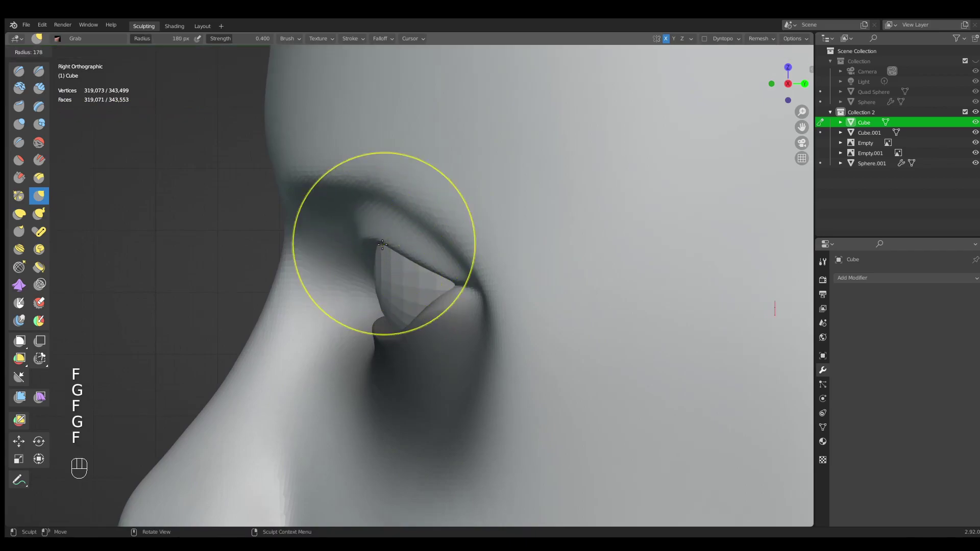
pyautogui.keyDown('shift'); pyautogui.moveTo(380, 255); pyautogui.dragTo(334, 218, button='middle'); pyautogui.keyUp('shift')
pyautogui.moveTo(334, 218)
pyautogui.keyDown('ctrl'); pyautogui.mouseDown(button='middle')
pyautogui.moveTo(379, 263)
pyautogui.moveTo(281, 283)
pyautogui.moveTo(205, 263)
pyautogui.moveTo(118, 266)
pyautogui.moveTo(560, 235)
pyautogui.moveTo(480, 288)
pyautogui.moveTo(683, 284)
pyautogui.mouseUp(button='middle'); pyautogui.keyUp('ctrl')
pyautogui.keyDown('ctrl'); pyautogui.moveTo(399, 271); pyautogui.dragTo(357, 193, button='middle'); pyautogui.keyUp('ctrl')
pyautogui.moveTo(300, 227)
pyautogui.keyDown('shift'); pyautogui.mouseDown(button='middle')
pyautogui.moveTo(483, 276)
pyautogui.moveTo(449, 233)
pyautogui.moveTo(440, 269)
pyautogui.mouseUp(button='middle'); pyautogui.keyUp('shift')
pyautogui.press('g')
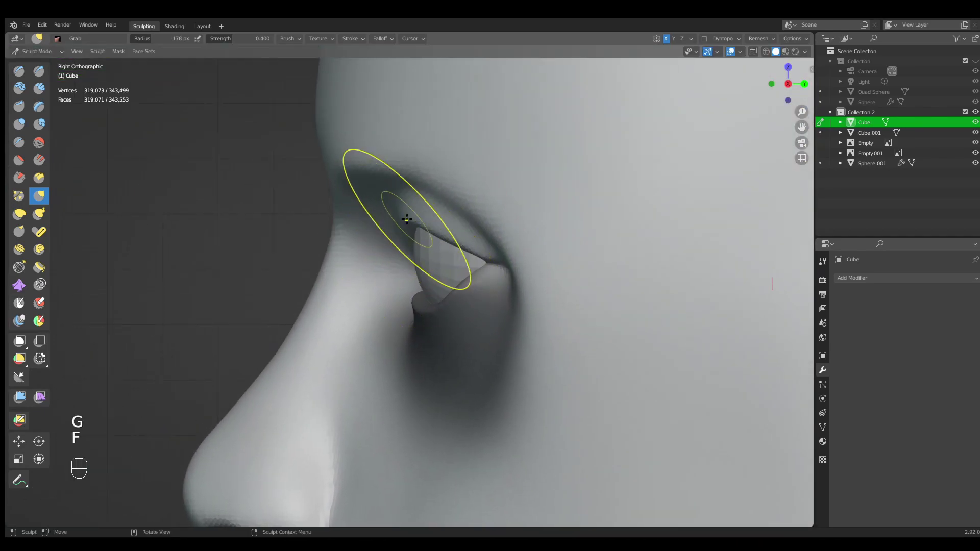
pyautogui.scroll(-2, 433, 229)
pyautogui.keyDown('shift'); pyautogui.moveTo(432, 230); pyautogui.dragTo(447, 238, button='middle'); pyautogui.keyUp('shift')
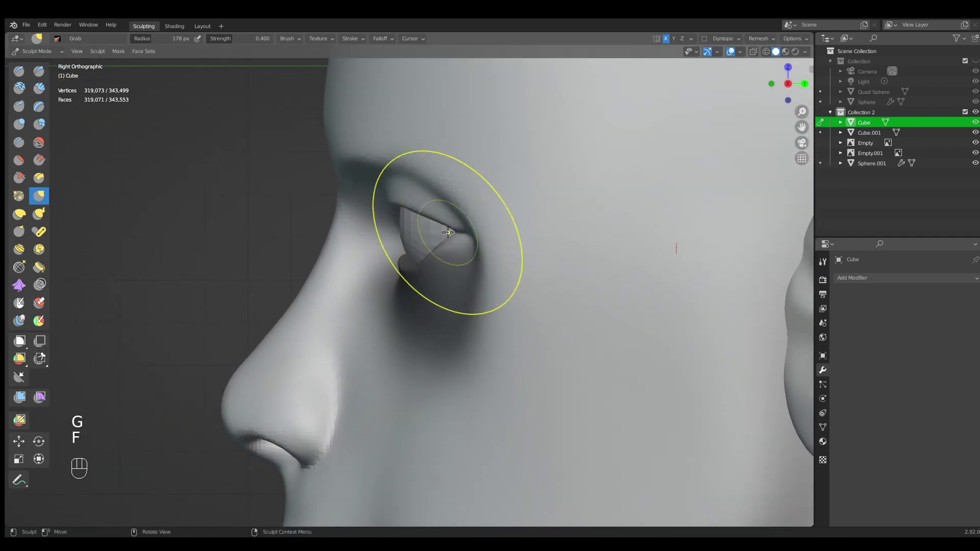
# Invert the mask and reshape the lower eyelid in side view with the Grab brush at a 135 px radius.
pyautogui.click(364, 235)
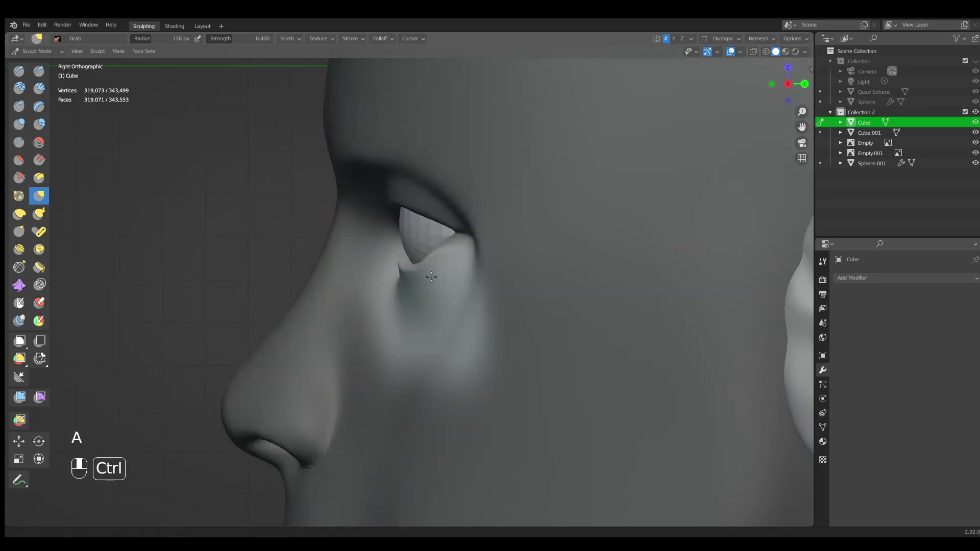
pyautogui.keyDown('ctrl'); pyautogui.moveTo(429, 278); pyautogui.dragTo(449, 245, button='middle'); pyautogui.keyUp('ctrl')
pyautogui.press('g')
pyautogui.press('f')
pyautogui.click(501, 271)
pyautogui.press('g')
pyautogui.press('f')
pyautogui.click(407, 273)
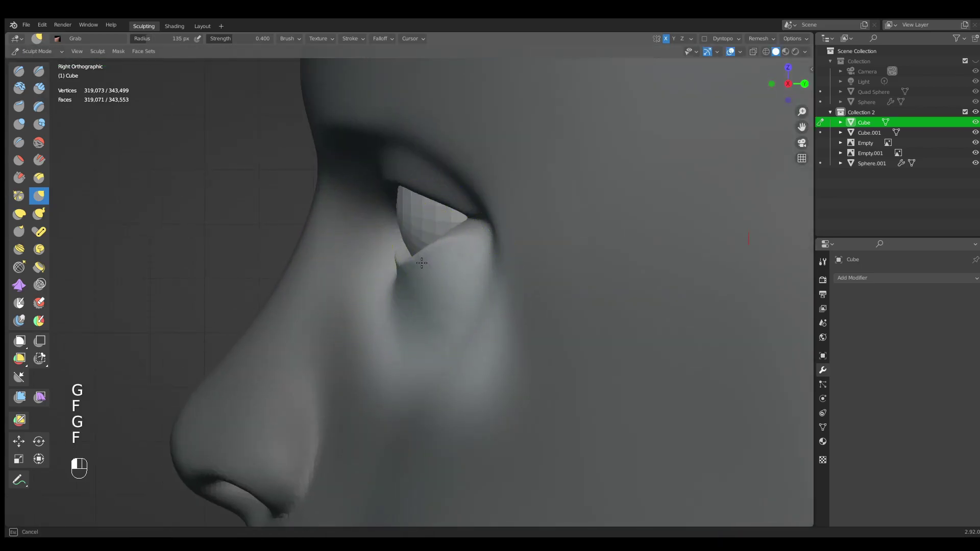
# Refine the lower eyelid's profile with the Grab brush enlarged to a 173 px radius.
pyautogui.press('f')
pyautogui.click(457, 245)
pyautogui.press('g')
pyautogui.press('f')
pyautogui.click(439, 256)
# Invert the mask to protect the lower eyelid and adjust the upper eyelid's profile with the Grab brush.
pyautogui.press('a')
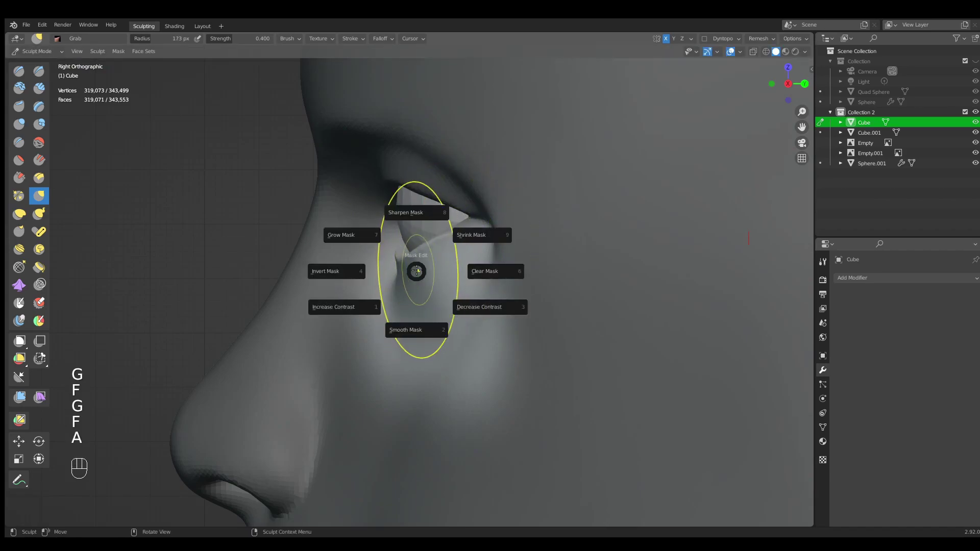
pyautogui.click(369, 272)
pyautogui.press('g')
pyautogui.press('f')
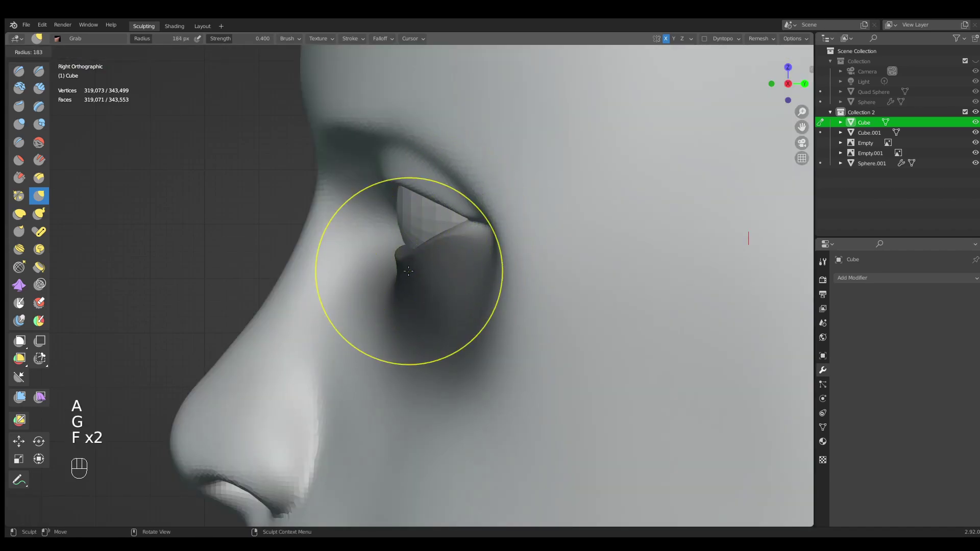
pyautogui.click(406, 270)
# Invert the mask again and pull the lower eyelid against the eyeball with the Grab brush at a 158 px radius.
pyautogui.press('a')
pyautogui.click(361, 272)
pyautogui.moveTo(378, 280)
pyautogui.mouseDown(button='middle')
pyautogui.moveTo(407, 284)
pyautogui.moveTo(434, 270)
pyautogui.mouseUp(button='middle')
pyautogui.moveTo(423, 281)
pyautogui.mouseDown(button='middle')
pyautogui.moveTo(442, 287)
pyautogui.moveTo(416, 265)
pyautogui.moveTo(421, 253)
pyautogui.mouseUp(button='middle')
pyautogui.press('g')
pyautogui.press('f')
pyautogui.click(416, 265)
pyautogui.press('g')
pyautogui.press('f')
pyautogui.click(425, 254)
pyautogui.moveTo(434, 260); pyautogui.dragTo(434, 256)
pyautogui.moveTo(434, 257)
pyautogui.mouseDown(button='middle')
pyautogui.moveTo(444, 280)
pyautogui.moveTo(422, 307)
pyautogui.mouseUp(button='middle')
# Adjust the lower eyelid's rim around the eyeball from above with the Grab brush, increasing its radius to 177 px.
pyautogui.moveTo(423, 307)
pyautogui.keyDown('shift'); pyautogui.mouseDown(button='middle')
pyautogui.moveTo(424, 269)
pyautogui.moveTo(407, 299)
pyautogui.mouseUp(button='middle'); pyautogui.keyUp('shift')
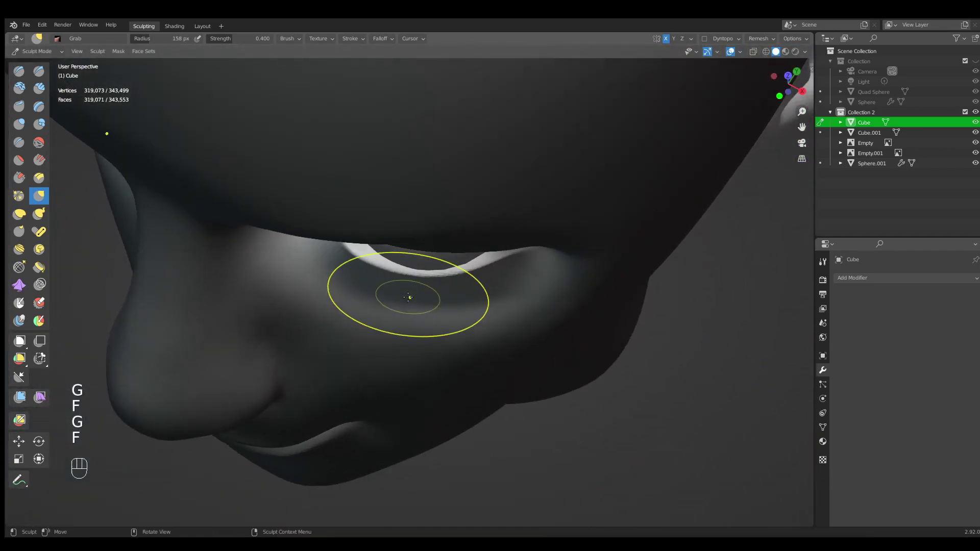
pyautogui.moveTo(436, 285); pyautogui.dragTo(436, 281)
pyautogui.moveTo(436, 282)
pyautogui.mouseDown(button='middle')
pyautogui.moveTo(446, 241)
pyautogui.moveTo(393, 261)
pyautogui.mouseUp(button='middle')
pyautogui.press('g')
pyautogui.press('f')
pyautogui.click(352, 240)
pyautogui.moveTo(354, 236); pyautogui.dragTo(355, 233)
pyautogui.moveTo(363, 232); pyautogui.dragTo(405, 284, button='middle')
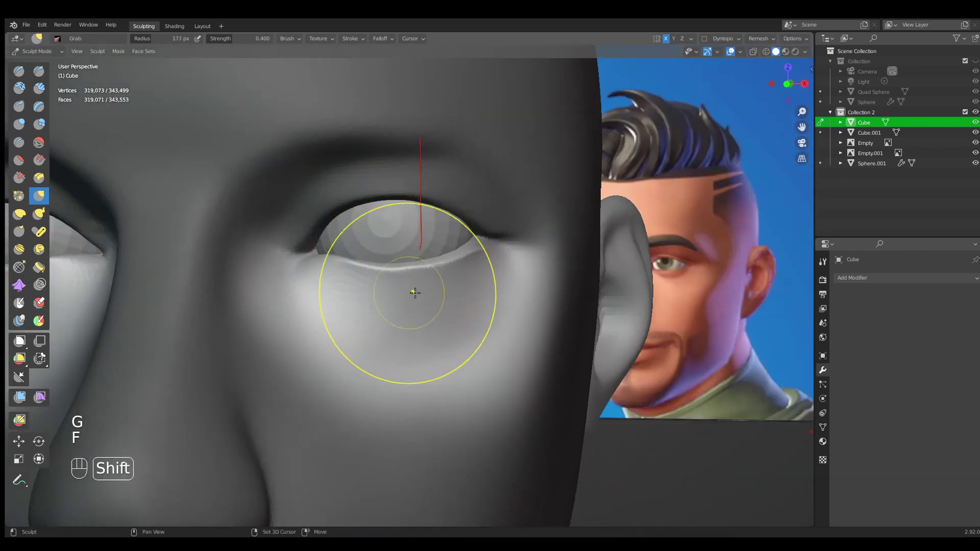
# Smooth the surface below the lower eyelid and clear the mask.
pyautogui.keyDown('shift'); pyautogui.moveTo(374, 295); pyautogui.dragTo(390, 288); pyautogui.keyUp('shift')
pyautogui.moveTo(436, 219)
pyautogui.keyDown('ctrl'); pyautogui.mouseDown(button='middle')
pyautogui.moveTo(409, 271)
pyautogui.moveTo(406, 306)
pyautogui.mouseUp(button='middle'); pyautogui.keyUp('ctrl')
pyautogui.moveTo(407, 307)
pyautogui.mouseDown(button='middle')
pyautogui.moveTo(440, 295)
pyautogui.moveTo(452, 341)
pyautogui.moveTo(437, 289)
pyautogui.moveTo(403, 261)
pyautogui.mouseUp(button='middle')
pyautogui.click(484, 295)
# Reshape the lower eyelids' curve in front view with the Grab brush at a 129 px radius.
pyautogui.press('KP_1')
pyautogui.press('g')
pyautogui.press('f')
pyautogui.click(408, 258)
pyautogui.press('g')
pyautogui.press('f')
pyautogui.click(362, 277)
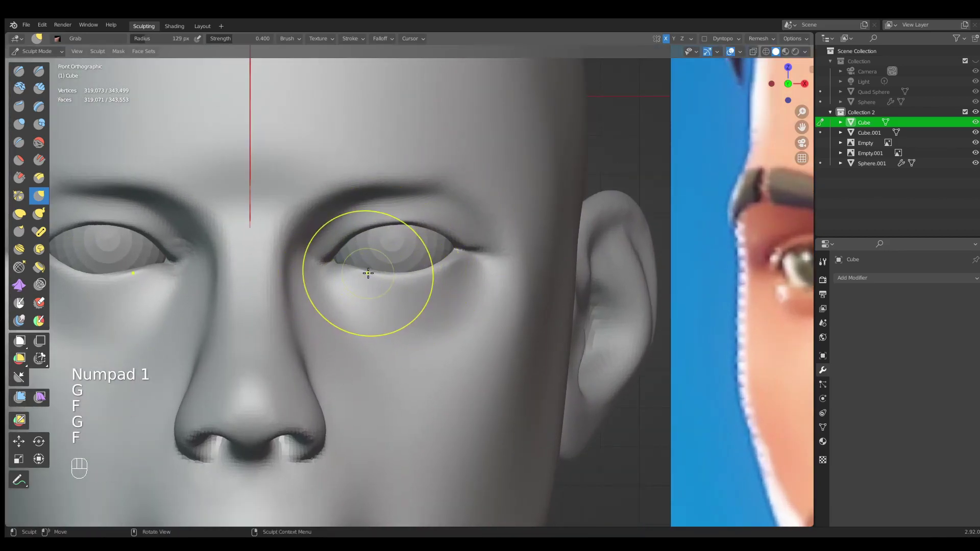
# Smooth the upper cheeks at a 129 px brush radius and the outer eye area at 74 px.
pyautogui.keyDown('ctrl'); pyautogui.moveTo(425, 250); pyautogui.dragTo(451, 283, button='middle'); pyautogui.keyUp('ctrl')
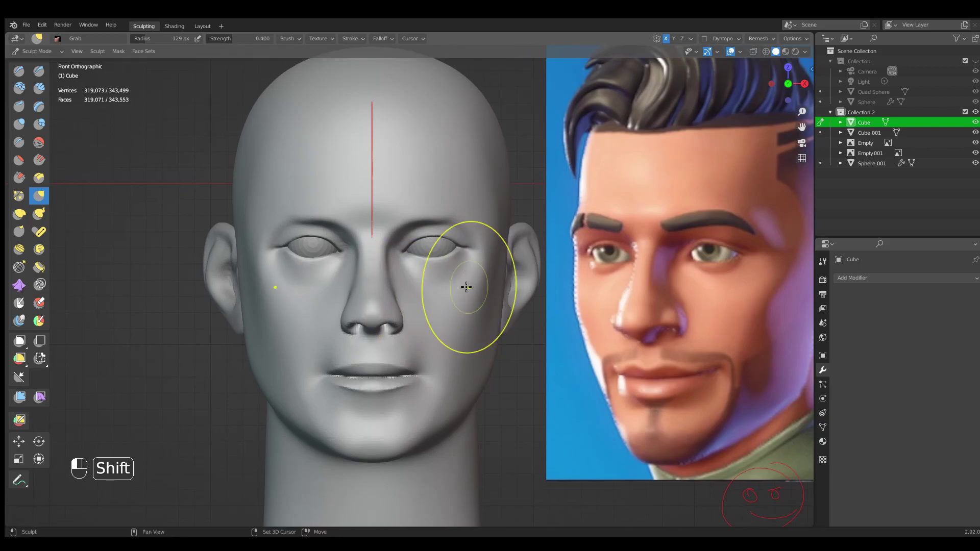
pyautogui.keyDown('shift'); pyautogui.moveTo(476, 282); pyautogui.dragTo(471, 276); pyautogui.keyUp('shift')
pyautogui.keyDown('ctrl'); pyautogui.moveTo(450, 278); pyautogui.dragTo(401, 203, button='middle'); pyautogui.keyUp('ctrl')
pyautogui.press('f')
pyautogui.click(367, 200)
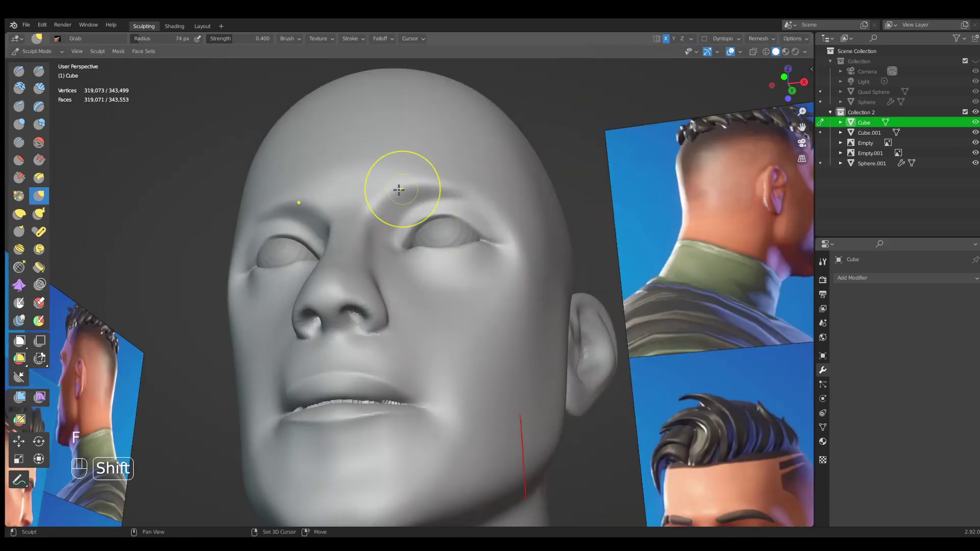
pyautogui.keyDown('shift'); pyautogui.moveTo(509, 221); pyautogui.dragTo(501, 225); pyautogui.keyUp('shift')
pyautogui.moveTo(480, 246)
pyautogui.mouseDown(button='middle')
pyautogui.moveTo(468, 214)
pyautogui.moveTo(474, 187)
pyautogui.mouseUp(button='middle')
# Adjust the outer eye and brow area with the Grab brush at a 178 px radius.
pyautogui.press('g')
pyautogui.press('f')
pyautogui.click(524, 228)
pyautogui.moveTo(500, 225)
pyautogui.mouseDown(button='middle')
pyautogui.moveTo(495, 196)
pyautogui.moveTo(466, 291)
pyautogui.moveTo(383, 324)
pyautogui.mouseUp(button='middle')
pyautogui.press('KP_1')
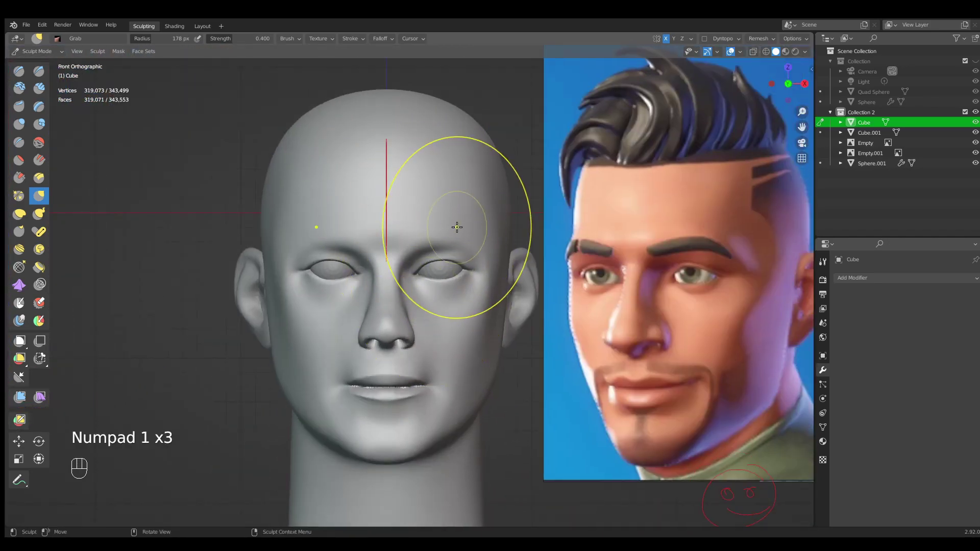
# Compare the face with the reference and refine the centre of the upper lip with the Grab brush at a 94 px radius.
pyautogui.keyDown('shift'); pyautogui.moveTo(457, 227); pyautogui.dragTo(445, 238, button='middle'); pyautogui.keyUp('shift')
pyautogui.keyDown('ctrl'); pyautogui.moveTo(457, 157); pyautogui.dragTo(463, 170, button='middle'); pyautogui.keyUp('ctrl')
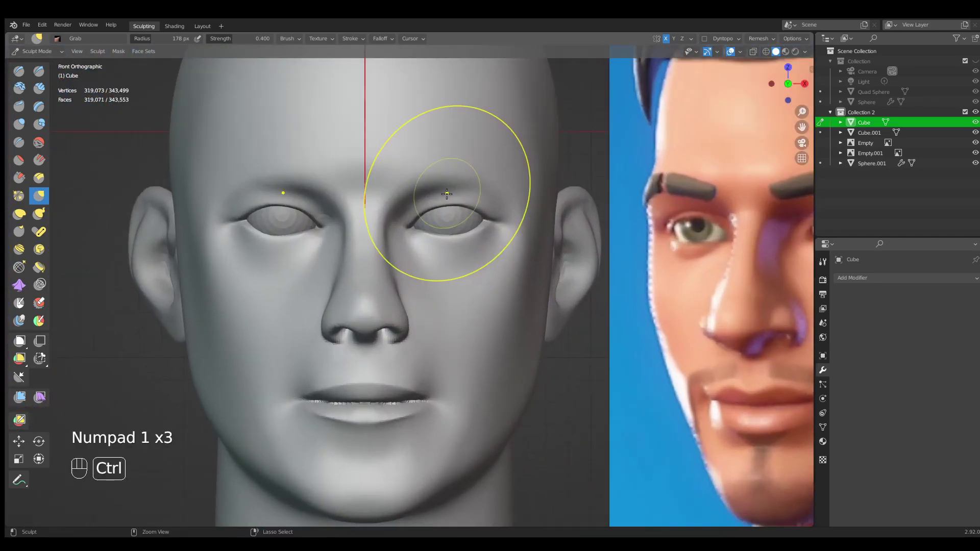
pyautogui.moveTo(492, 229)
pyautogui.keyDown('shift'); pyautogui.mouseDown(button='middle')
pyautogui.moveTo(478, 197)
pyautogui.moveTo(424, 255)
pyautogui.mouseUp(button='middle'); pyautogui.keyUp('shift')
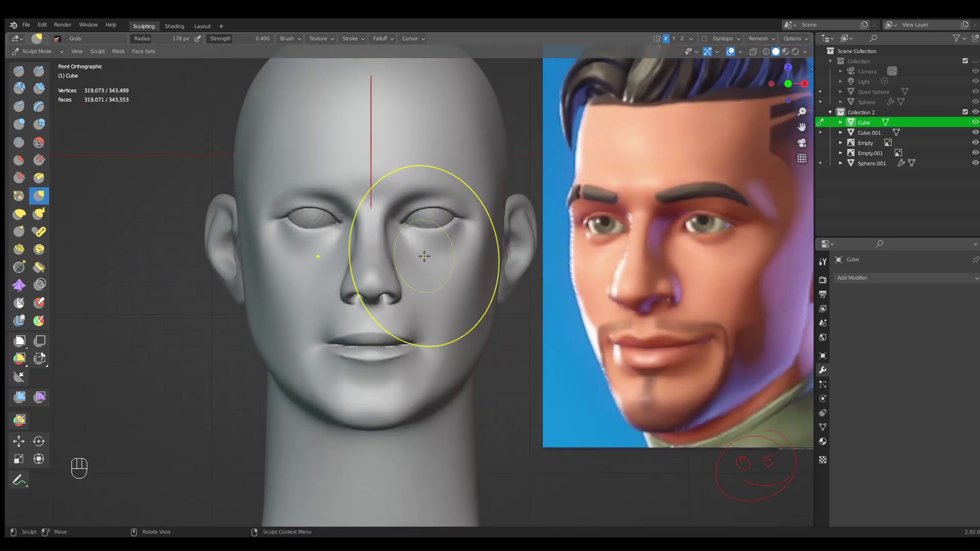
pyautogui.moveTo(433, 288)
pyautogui.keyDown('shift'); pyautogui.mouseDown(button='middle')
pyautogui.moveTo(412, 301)
pyautogui.moveTo(436, 217)
pyautogui.moveTo(387, 225)
pyautogui.mouseUp(button='middle'); pyautogui.keyUp('shift')
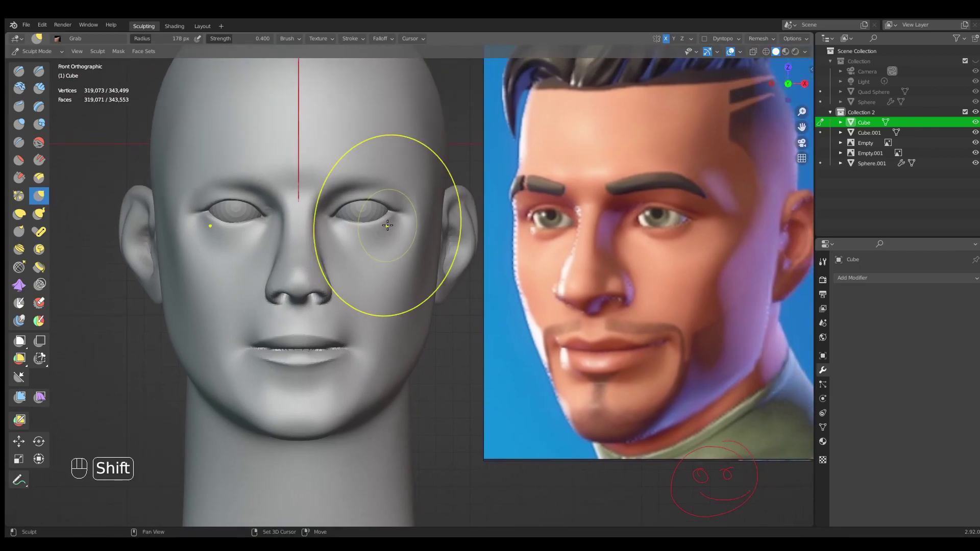
pyautogui.moveTo(386, 282)
pyautogui.keyDown('shift'); pyautogui.mouseDown(button='middle')
pyautogui.moveTo(394, 274)
pyautogui.moveTo(383, 284)
pyautogui.moveTo(357, 273)
pyautogui.moveTo(265, 281)
pyautogui.mouseUp(button='middle'); pyautogui.keyUp('shift')
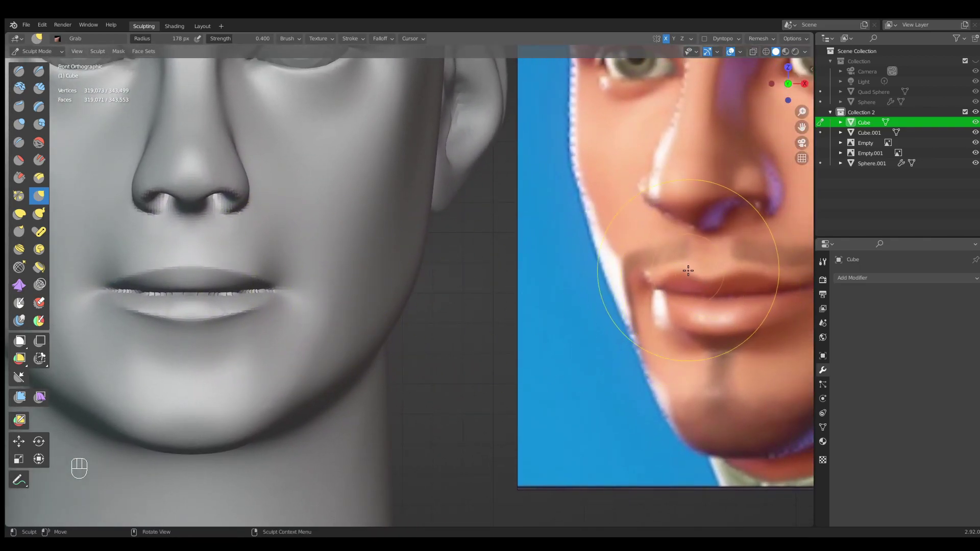
pyautogui.moveTo(188, 294)
pyautogui.keyDown('shift'); pyautogui.mouseDown(button='middle')
pyautogui.moveTo(396, 293)
pyautogui.moveTo(402, 261)
pyautogui.mouseUp(button='middle'); pyautogui.keyUp('shift')
pyautogui.press('g')
pyautogui.press('f')
pyautogui.click(360, 261)
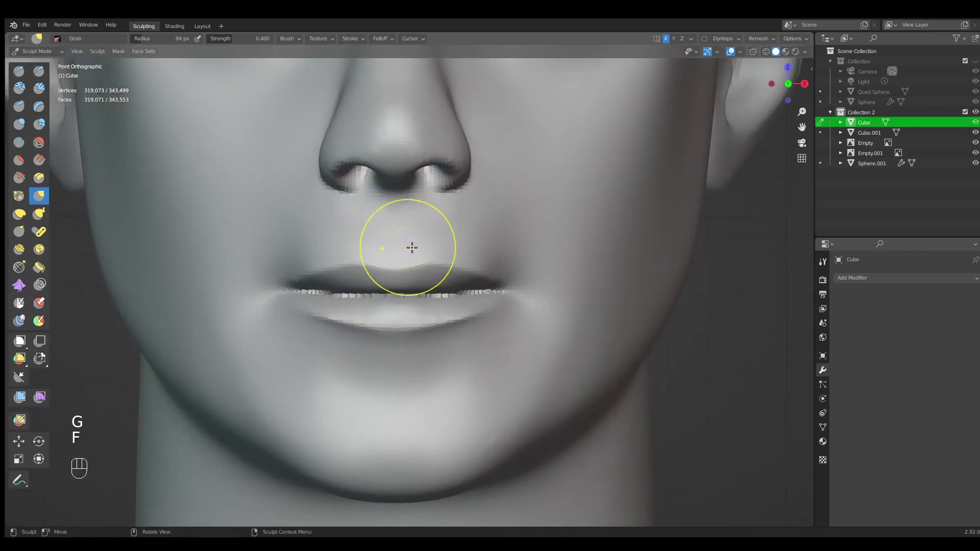
pyautogui.moveTo(529, 200)
pyautogui.keyDown('ctrl'); pyautogui.mouseDown(button='middle')
pyautogui.moveTo(488, 254)
pyautogui.moveTo(480, 287)
pyautogui.mouseUp(button='middle'); pyautogui.keyUp('ctrl')
pyautogui.keyDown('shift'); pyautogui.moveTo(461, 133); pyautogui.dragTo(450, 175, button='middle'); pyautogui.keyUp('shift')
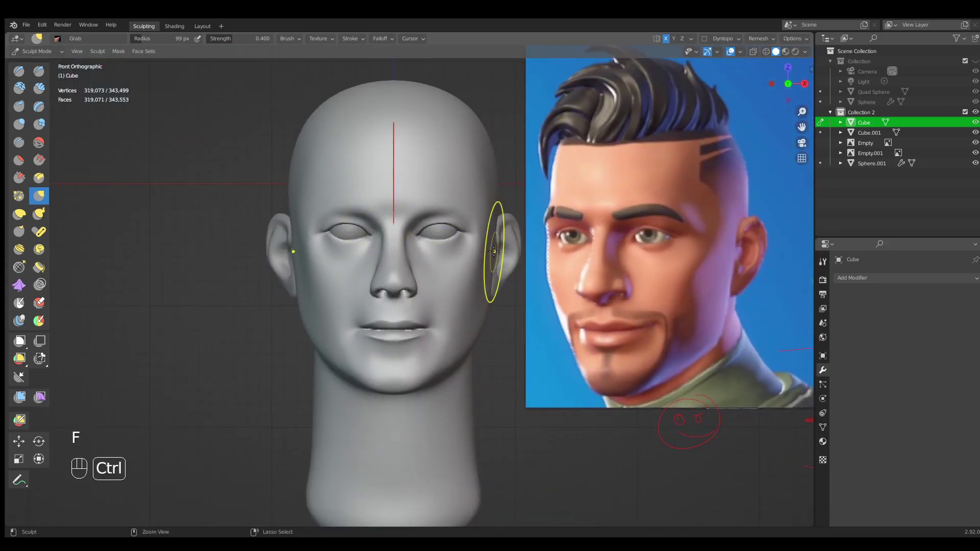
# Save the file and remesh the head with a smaller voxel size.
pyautogui.hotkey('ctrl', 's')
pyautogui.moveTo(494, 251)
pyautogui.mouseDown(button='middle')
pyautogui.moveTo(629, 244)
pyautogui.moveTo(476, 242)
pyautogui.moveTo(463, 288)
pyautogui.moveTo(420, 261)
pyautogui.moveTo(429, 289)
pyautogui.mouseUp(button='middle')
pyautogui.keyDown('shift'); pyautogui.moveTo(429, 290); pyautogui.dragTo(453, 253, button='middle'); pyautogui.keyUp('shift')
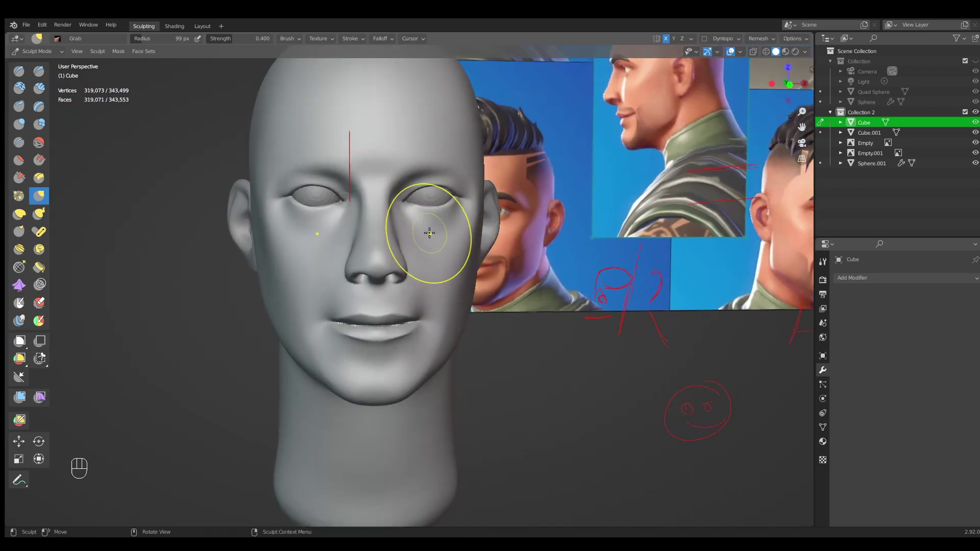
pyautogui.press('shift')
pyautogui.hotkey('shift', 'r')
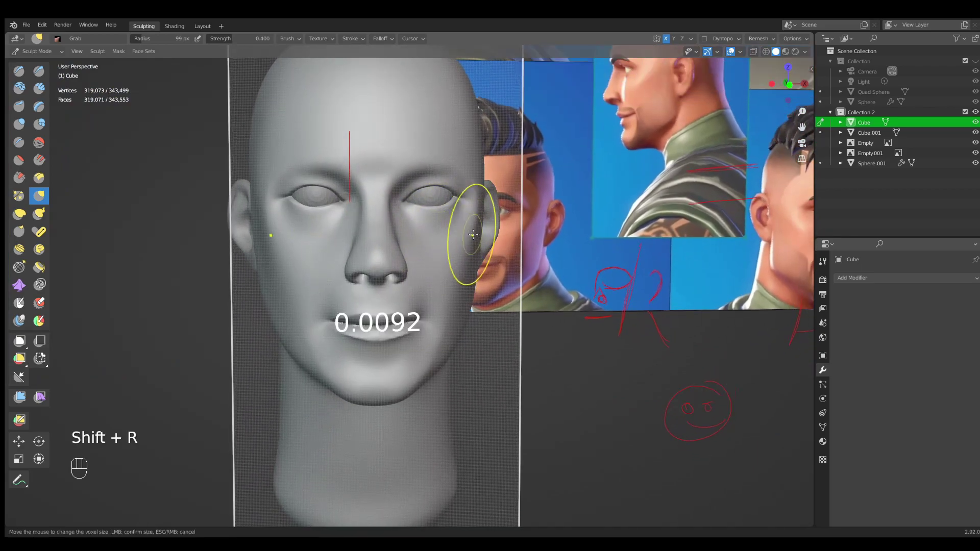
pyautogui.click(553, 232)
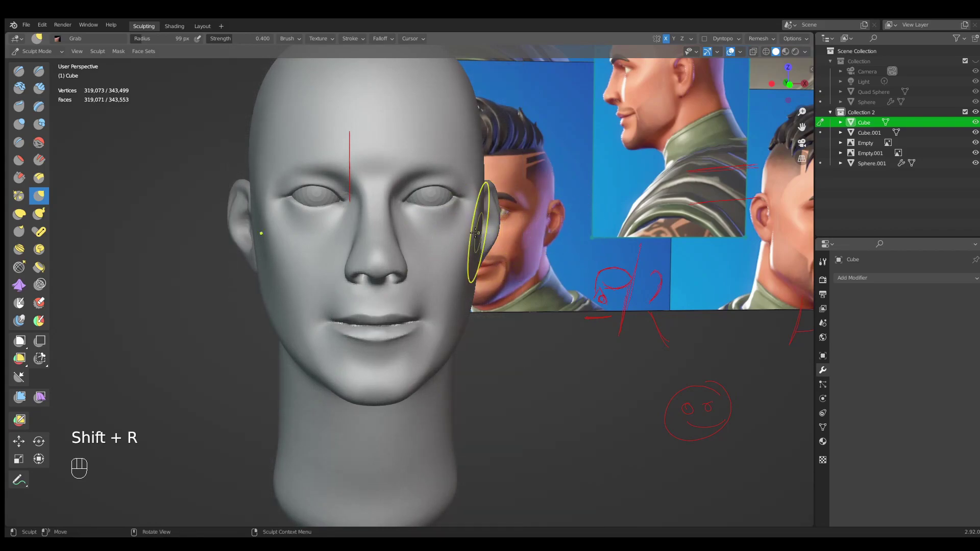
pyautogui.hotkey('ctrl', 's')
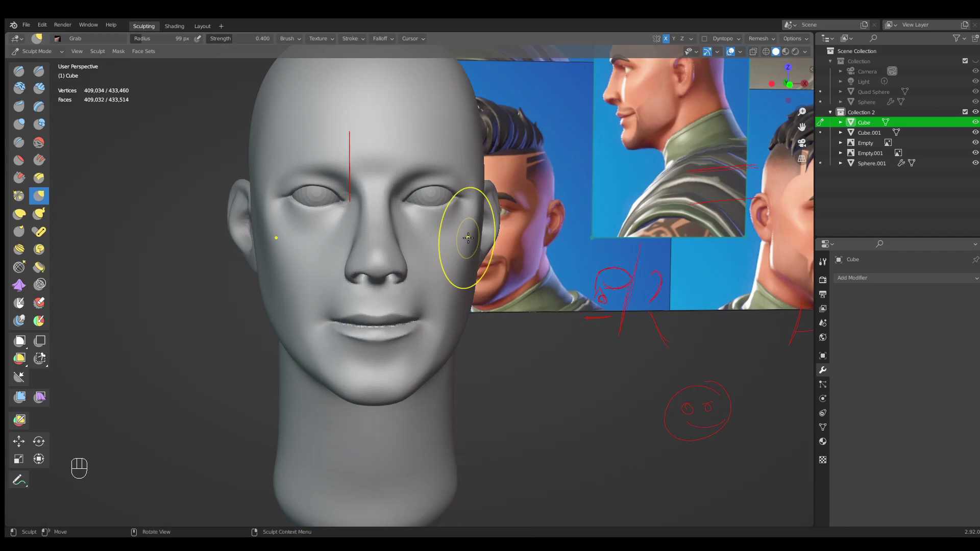
pyautogui.hotkey('ctrl', 'r')
# Set the head's voxel size to 0.0074 and remesh it.
pyautogui.hotkey('shift', 'r')
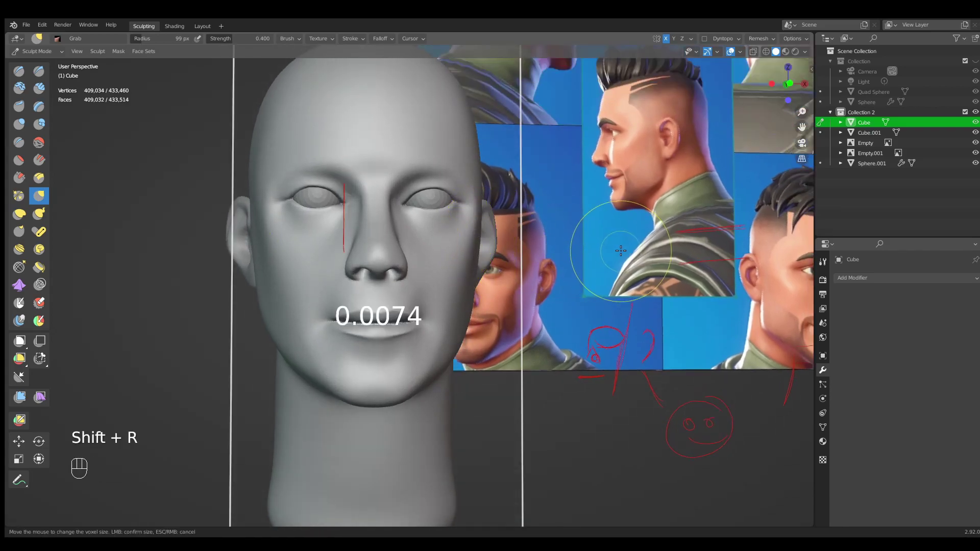
pyautogui.click(476, 250)
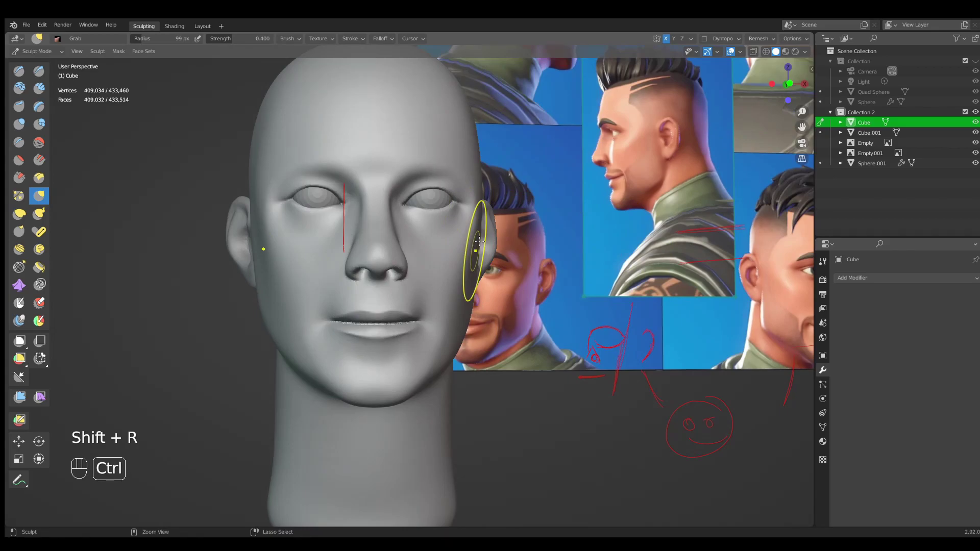
pyautogui.hotkey('ctrl', 'r')
# Lower the head's voxel size below 0.0074 and remesh it for denser geometry.
pyautogui.hotkey('shift', 'r')
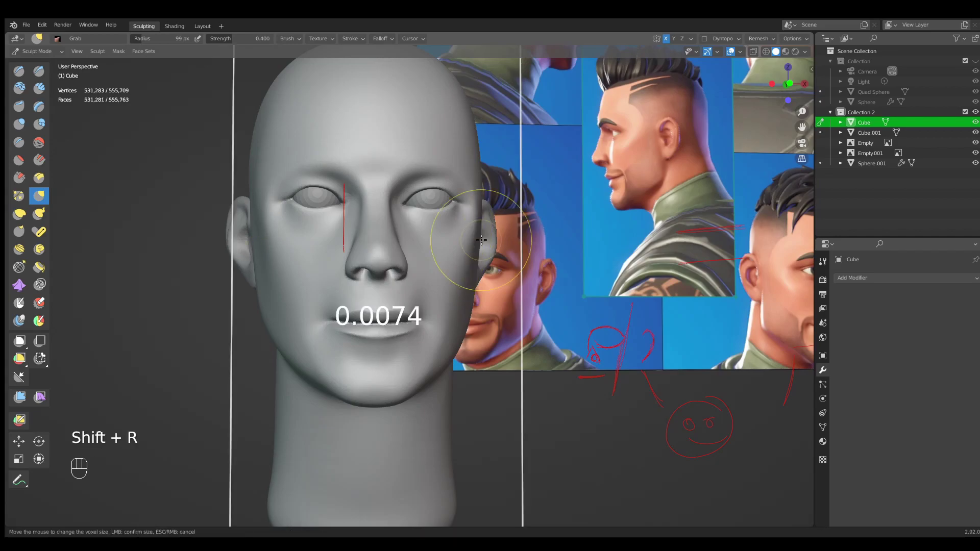
pyautogui.click(544, 258)
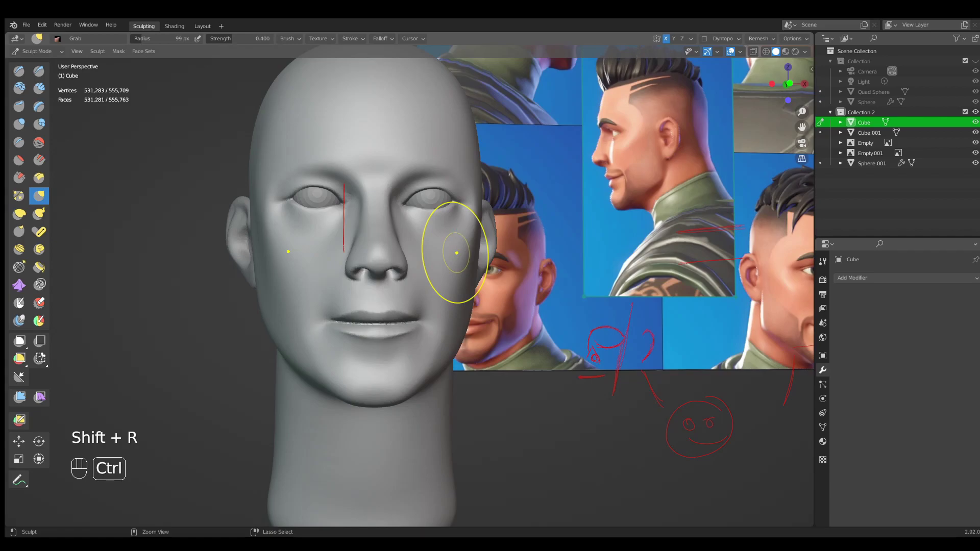
pyautogui.hotkey('ctrl', 'r')
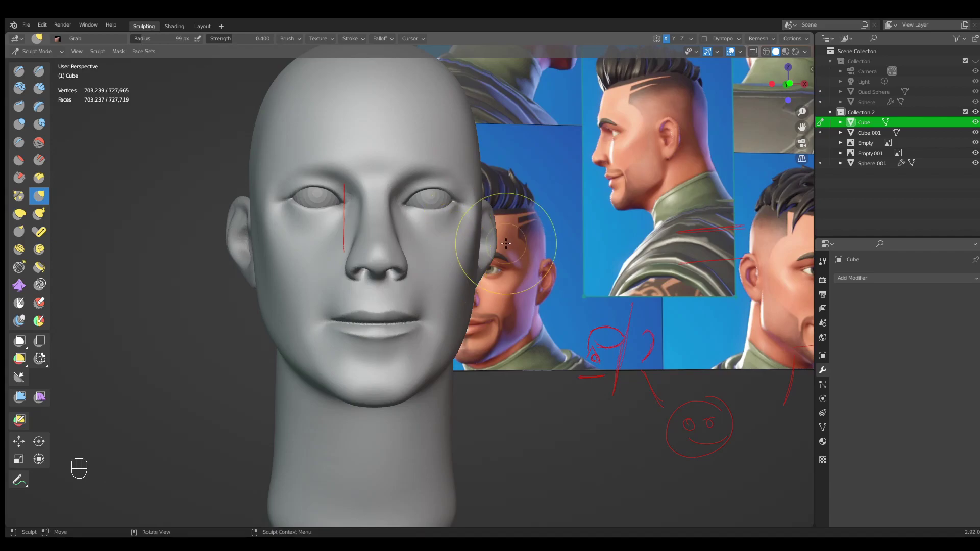
pyautogui.moveTo(401, 217)
pyautogui.mouseDown(button='middle')
pyautogui.moveTo(363, 233)
pyautogui.moveTo(396, 232)
pyautogui.mouseUp(button='middle')
pyautogui.press('KP_1')
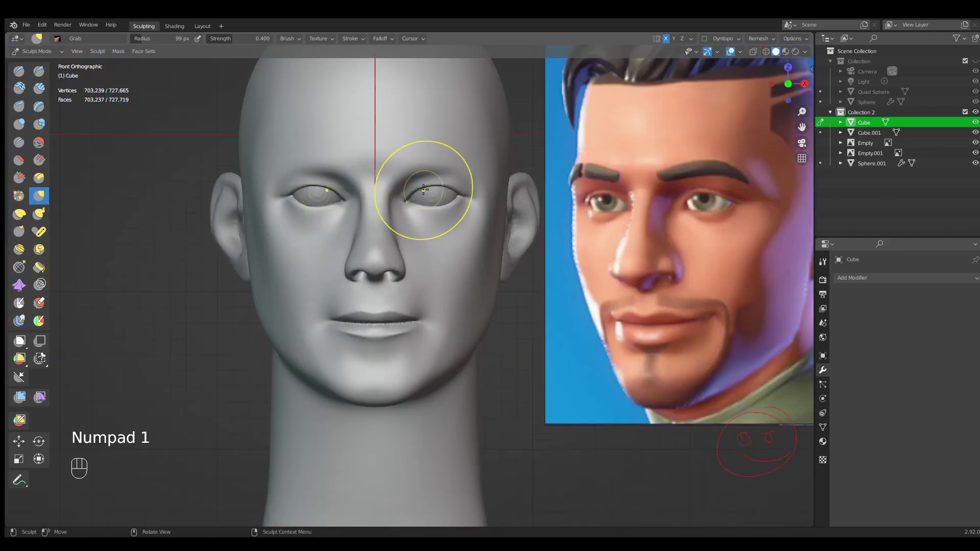
pyautogui.moveTo(411, 323)
pyautogui.keyDown('shift'); pyautogui.mouseDown(button='middle')
pyautogui.moveTo(405, 296)
pyautogui.moveTo(391, 310)
pyautogui.mouseUp(button='middle'); pyautogui.keyUp('shift')
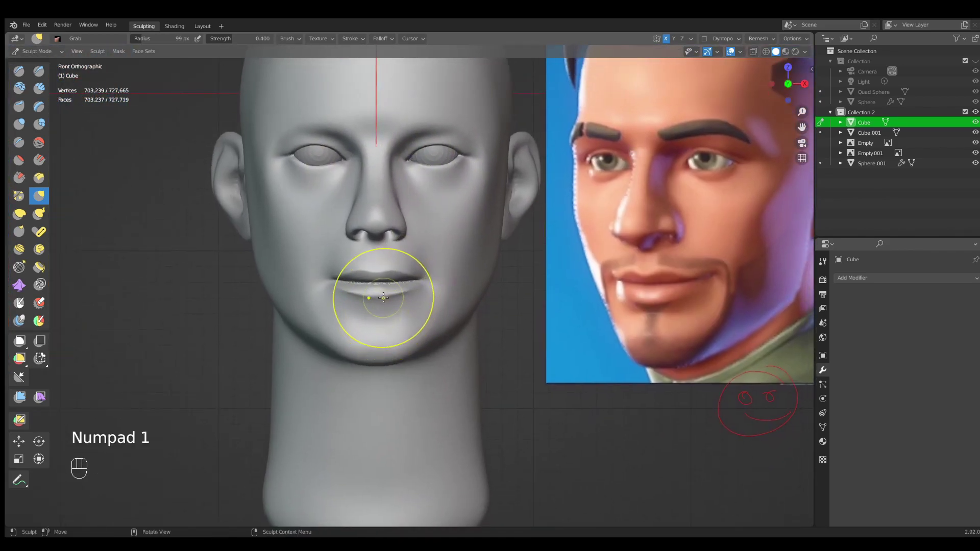
# Refine the shape of the lips and the mouth corners in front view with the Grab brush, varying its radius.
pyautogui.moveTo(372, 295)
pyautogui.keyDown('ctrl'); pyautogui.mouseDown(button='middle')
pyautogui.moveTo(438, 300)
pyautogui.moveTo(379, 289)
pyautogui.mouseUp(button='middle'); pyautogui.keyUp('ctrl')
pyautogui.press('g')
pyautogui.press('f')
pyautogui.click(427, 270)
pyautogui.moveTo(377, 269); pyautogui.dragTo(376, 258)
pyautogui.press('g')
pyautogui.press('f')
pyautogui.click(421, 269)
pyautogui.moveTo(433, 277); pyautogui.dragTo(436, 279)
pyautogui.moveTo(436, 280)
pyautogui.keyDown('ctrl'); pyautogui.mouseDown(button='middle')
pyautogui.moveTo(438, 306)
pyautogui.moveTo(416, 328)
pyautogui.moveTo(414, 277)
pyautogui.mouseUp(button='middle'); pyautogui.keyUp('ctrl')
# Sharpen the line between the upper and lower lips with the Crease brush at a 59 px radius.
pyautogui.keyDown('shift'); pyautogui.moveTo(388, 275); pyautogui.dragTo(531, 269, button='middle'); pyautogui.keyUp('shift')
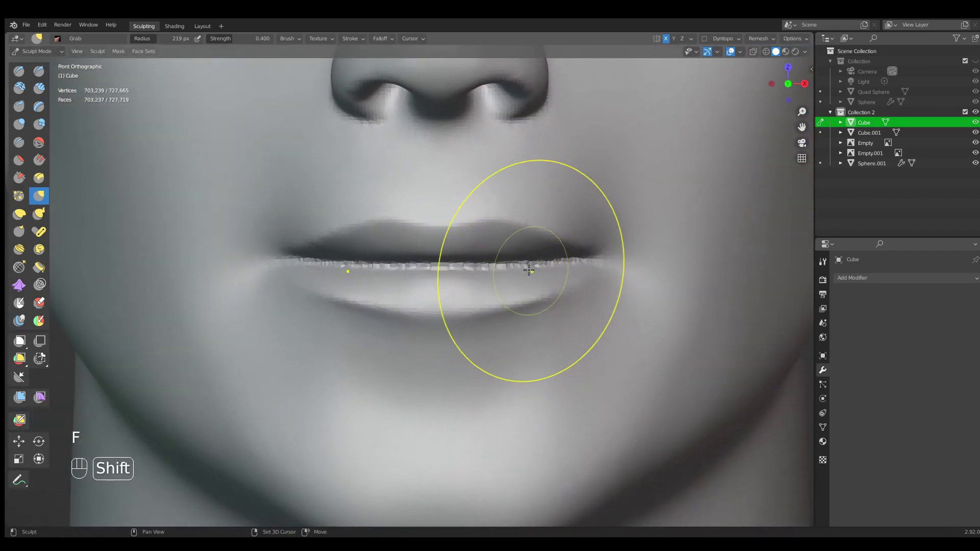
pyautogui.hotkey('shift', 'c')
pyautogui.press('f')
pyautogui.click(541, 268)
pyautogui.press('f')
pyautogui.click(500, 267)
pyautogui.moveTo(500, 266); pyautogui.dragTo(504, 265)
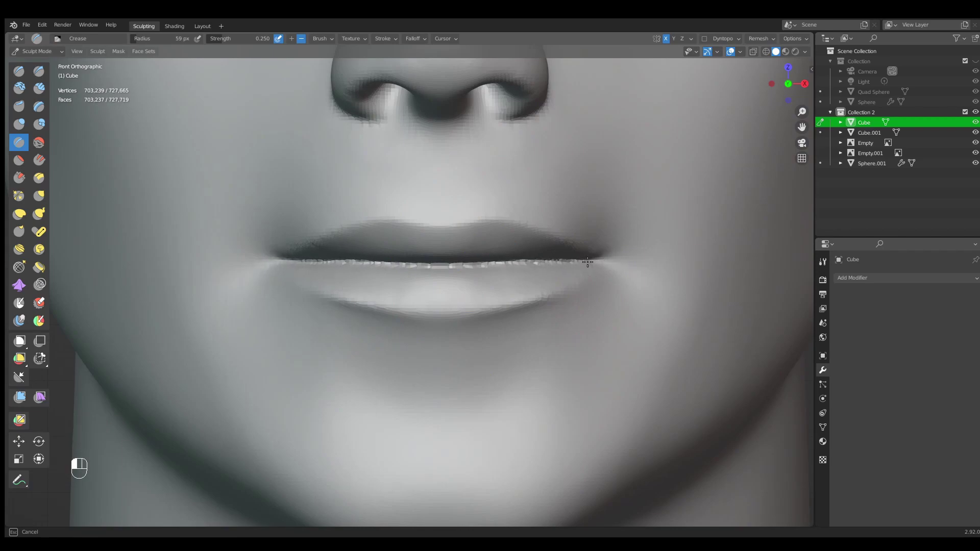
pyautogui.keyDown('ctrl'); pyautogui.moveTo(533, 262); pyautogui.dragTo(460, 307, button='middle'); pyautogui.keyUp('ctrl')
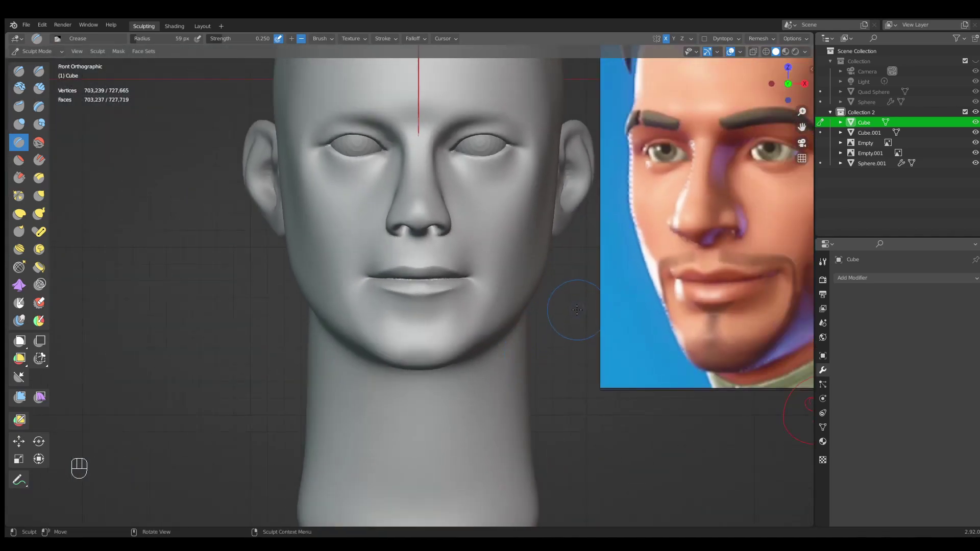
# Compare the head's side profile, especially the lips and chin, with the profile and three-quarter reference images.
pyautogui.press('KP_3')
pyautogui.keyDown('ctrl'); pyautogui.moveTo(556, 192); pyautogui.dragTo(525, 286, button='middle'); pyautogui.keyUp('ctrl')
pyautogui.keyDown('shift'); pyautogui.moveTo(656, 337); pyautogui.dragTo(459, 268, button='middle'); pyautogui.keyUp('shift')
pyautogui.keyDown('shift'); pyautogui.moveTo(740, 208); pyautogui.dragTo(513, 265, button='middle'); pyautogui.keyUp('shift')
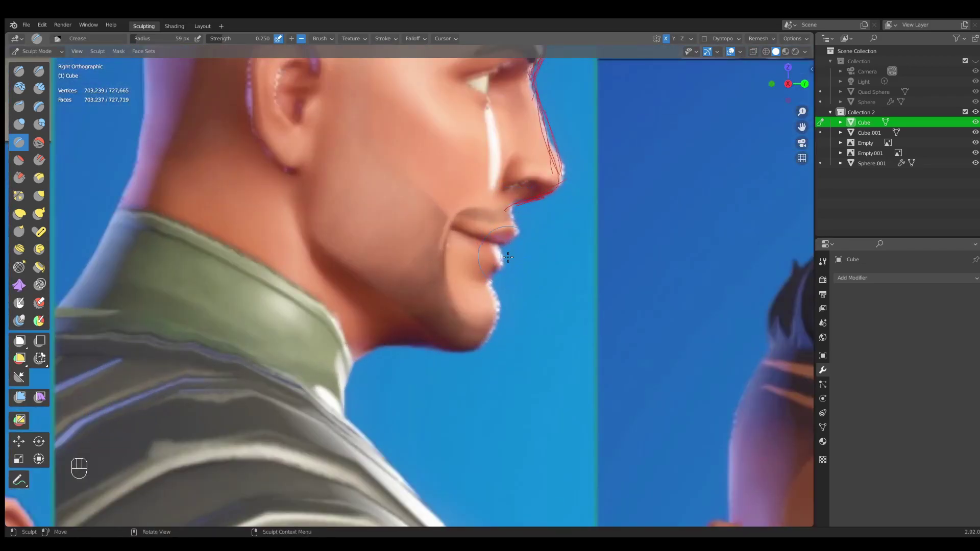
pyautogui.moveTo(508, 254)
pyautogui.keyDown('ctrl'); pyautogui.mouseDown(button='middle')
pyautogui.moveTo(504, 284)
pyautogui.moveTo(479, 290)
pyautogui.moveTo(520, 258)
pyautogui.moveTo(513, 240)
pyautogui.mouseUp(button='middle'); pyautogui.keyUp('ctrl')
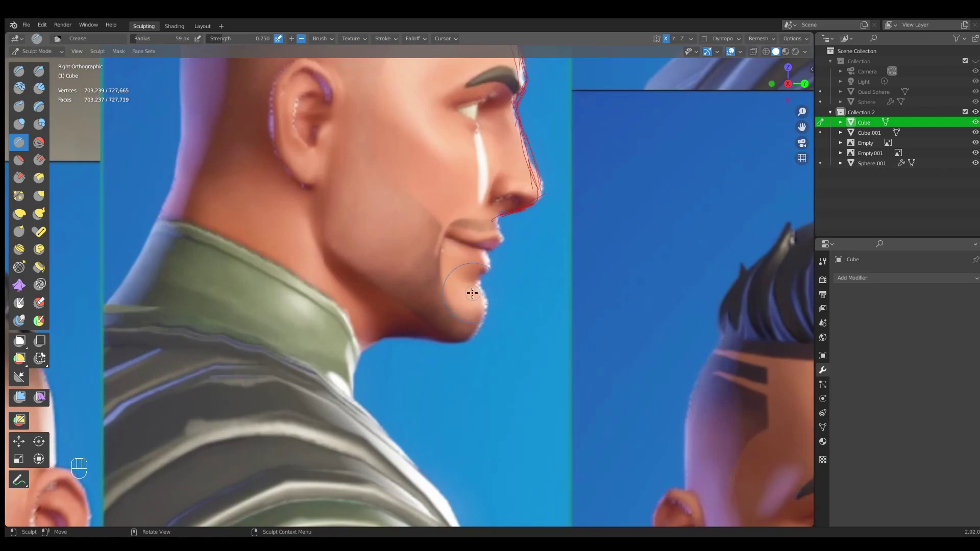
pyautogui.keyDown('shift'); pyautogui.moveTo(473, 293); pyautogui.dragTo(555, 266, button='middle'); pyautogui.keyUp('shift')
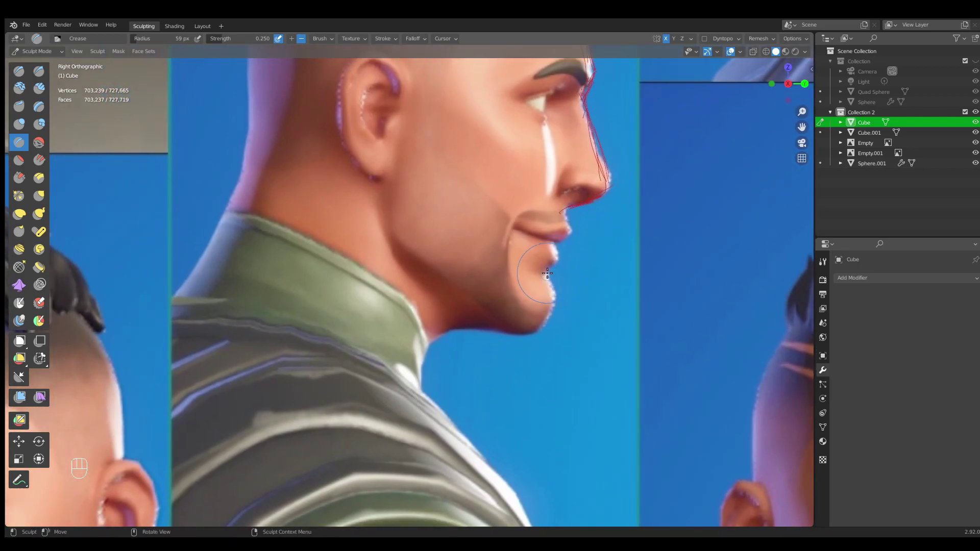
pyautogui.keyDown('ctrl'); pyautogui.moveTo(488, 326); pyautogui.dragTo(483, 398, button='middle'); pyautogui.keyUp('ctrl')
pyautogui.keyDown('shift'); pyautogui.moveTo(472, 306); pyautogui.dragTo(674, 262, button='middle'); pyautogui.keyUp('shift')
pyautogui.keyDown('shift'); pyautogui.moveTo(378, 366); pyautogui.dragTo(516, 305, button='middle'); pyautogui.keyUp('shift')
pyautogui.keyDown('shift'); pyautogui.moveTo(810, 202); pyautogui.dragTo(414, 339, button='middle'); pyautogui.keyUp('shift')
pyautogui.moveTo(459, 347)
pyautogui.mouseDown(button='middle')
pyautogui.moveTo(483, 289)
pyautogui.moveTo(460, 351)
pyautogui.mouseUp(button='middle')
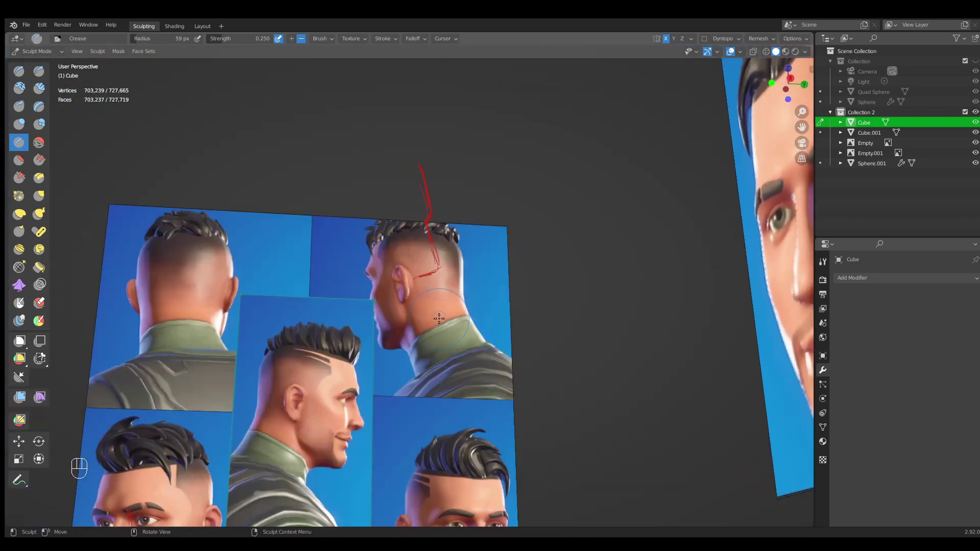
pyautogui.press('KP_3')
pyautogui.keyDown('ctrl'); pyautogui.moveTo(424, 230); pyautogui.dragTo(692, 251, button='middle'); pyautogui.keyUp('ctrl')
pyautogui.moveTo(426, 317)
pyautogui.keyDown('ctrl'); pyautogui.mouseDown(button='middle')
pyautogui.moveTo(541, 209)
pyautogui.moveTo(339, 299)
pyautogui.mouseUp(button='middle'); pyautogui.keyUp('ctrl')
pyautogui.moveTo(646, 291)
pyautogui.keyDown('shift'); pyautogui.mouseDown(button='middle')
pyautogui.moveTo(449, 259)
pyautogui.moveTo(576, 243)
pyautogui.moveTo(374, 262)
pyautogui.moveTo(429, 271)
pyautogui.mouseUp(button='middle'); pyautogui.keyUp('shift')
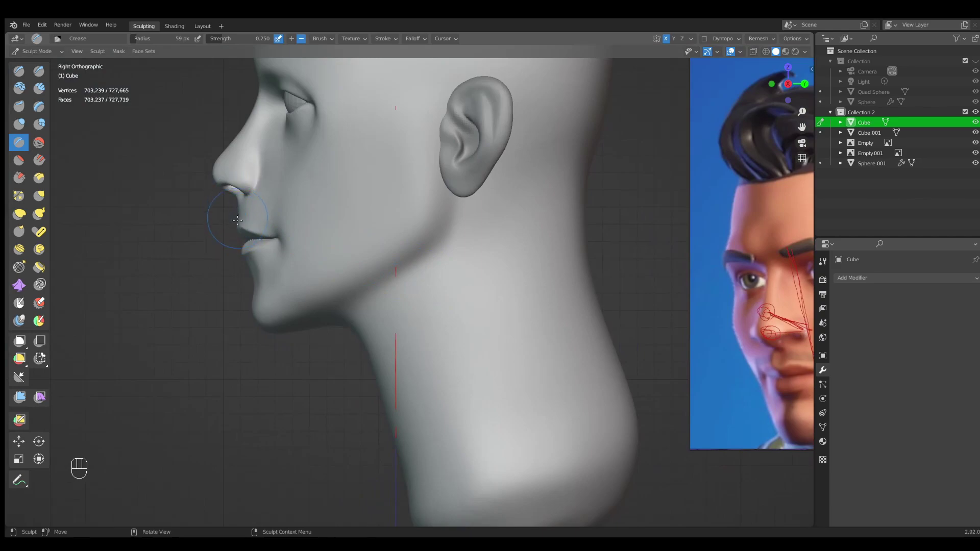
pyautogui.keyDown('shift'); pyautogui.moveTo(715, 286); pyautogui.dragTo(309, 254, button='middle'); pyautogui.keyUp('shift')
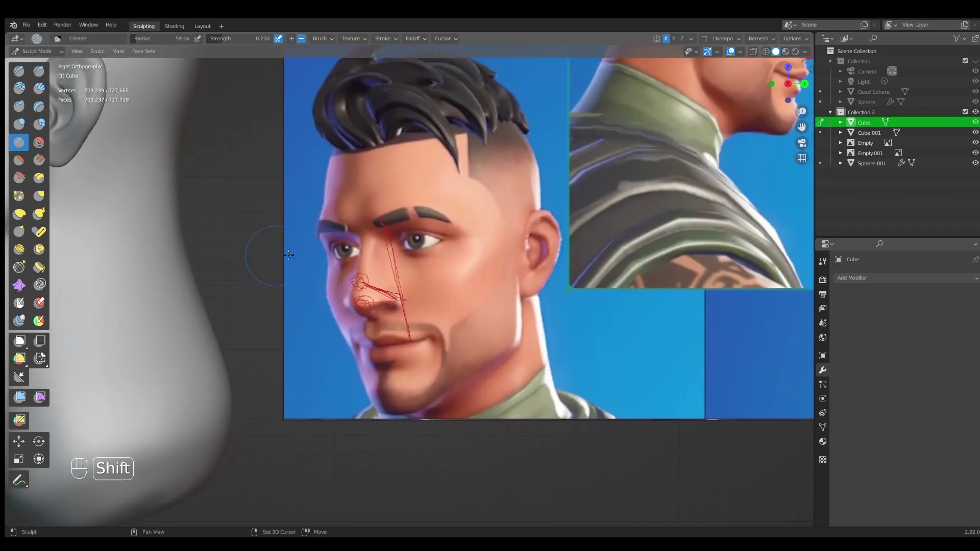
pyautogui.keyDown('shift'); pyautogui.moveTo(488, 267); pyautogui.dragTo(392, 323, button='middle'); pyautogui.keyUp('shift')
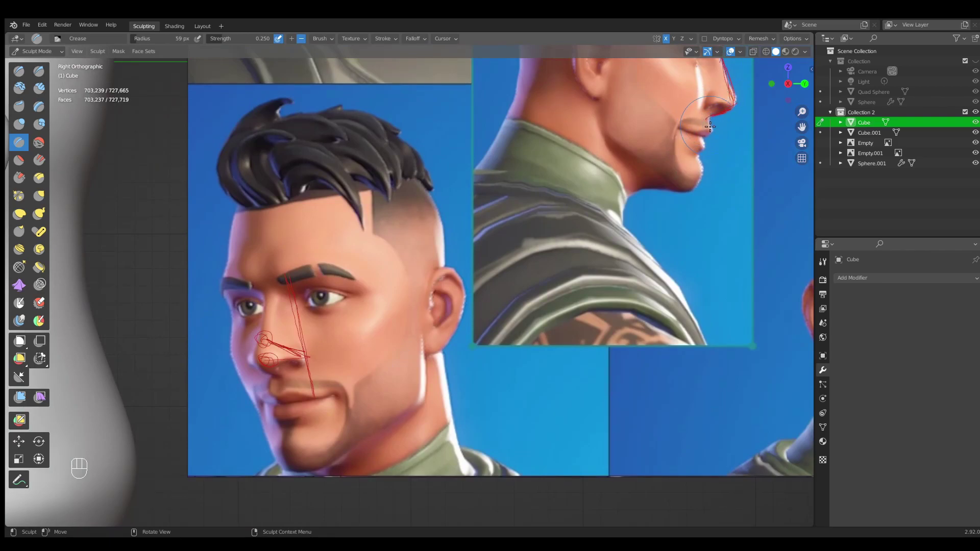
pyautogui.moveTo(709, 118)
pyautogui.keyDown('shift'); pyautogui.mouseDown(button='middle')
pyautogui.moveTo(235, 274)
pyautogui.moveTo(384, 261)
pyautogui.mouseUp(button='middle'); pyautogui.keyUp('shift')
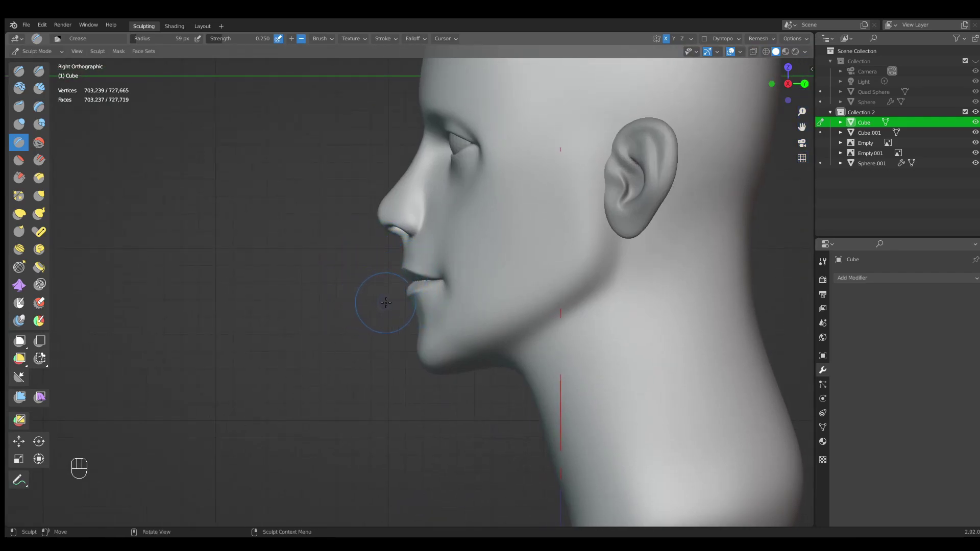
# Smooth the area just below the lower lip from a three-quarter view.
pyautogui.moveTo(410, 297); pyautogui.dragTo(538, 287, button='middle')
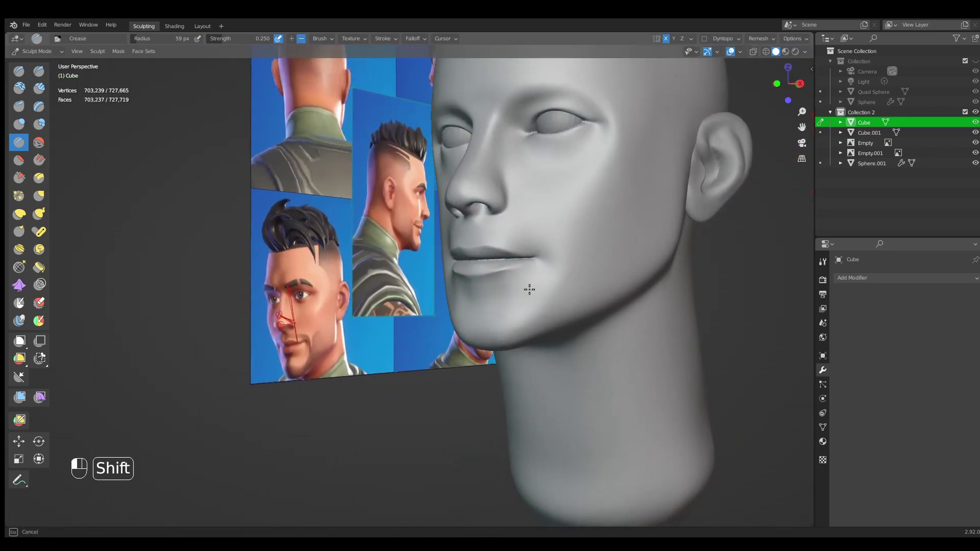
pyautogui.keyDown('shift'); pyautogui.moveTo(491, 299); pyautogui.dragTo(490, 298); pyautogui.keyUp('shift')
pyautogui.moveTo(459, 286)
pyautogui.mouseDown(button='middle')
pyautogui.moveTo(498, 280)
pyautogui.moveTo(516, 219)
pyautogui.moveTo(467, 264)
pyautogui.mouseUp(button='middle')
# Paint a mask over the upper lip and the skin above it with the Mask brush at a 76 px radius.
pyautogui.press('KP_1')
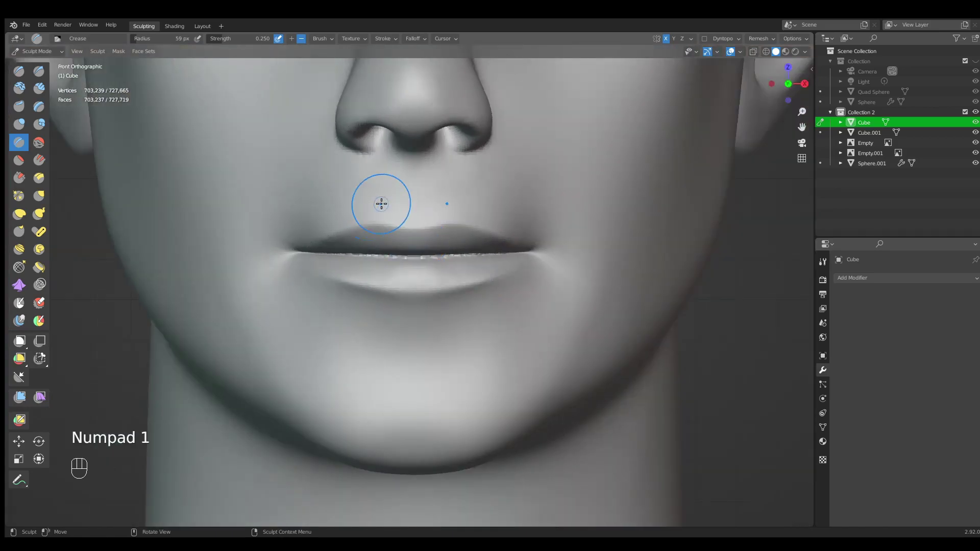
pyautogui.press('m')
pyautogui.press('f')
pyautogui.click(417, 213)
pyautogui.moveTo(411, 212)
pyautogui.keyDown('ctrl'); pyautogui.mouseDown()
pyautogui.moveTo(464, 217)
pyautogui.moveTo(332, 214)
pyautogui.moveTo(415, 219)
pyautogui.mouseUp(); pyautogui.keyUp('ctrl')
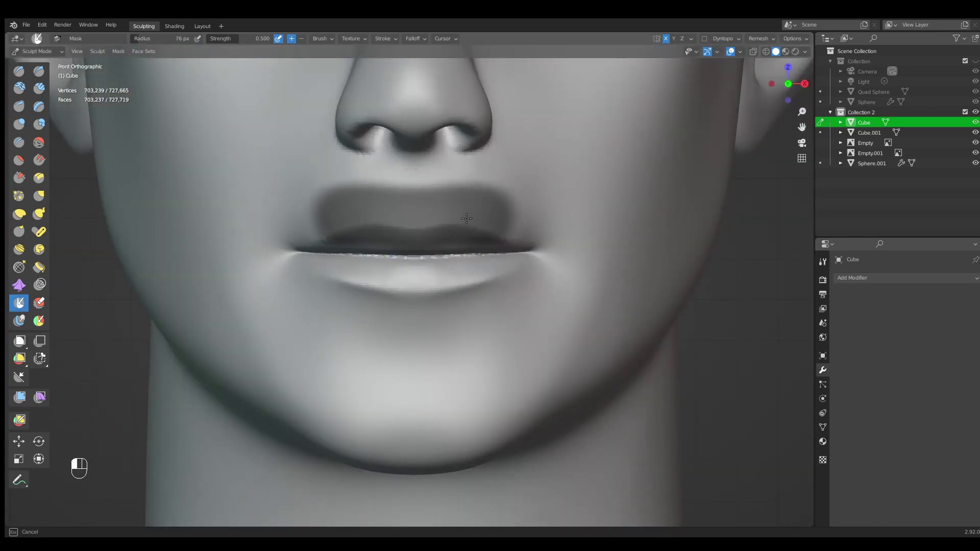
pyautogui.moveTo(485, 223); pyautogui.dragTo(545, 222)
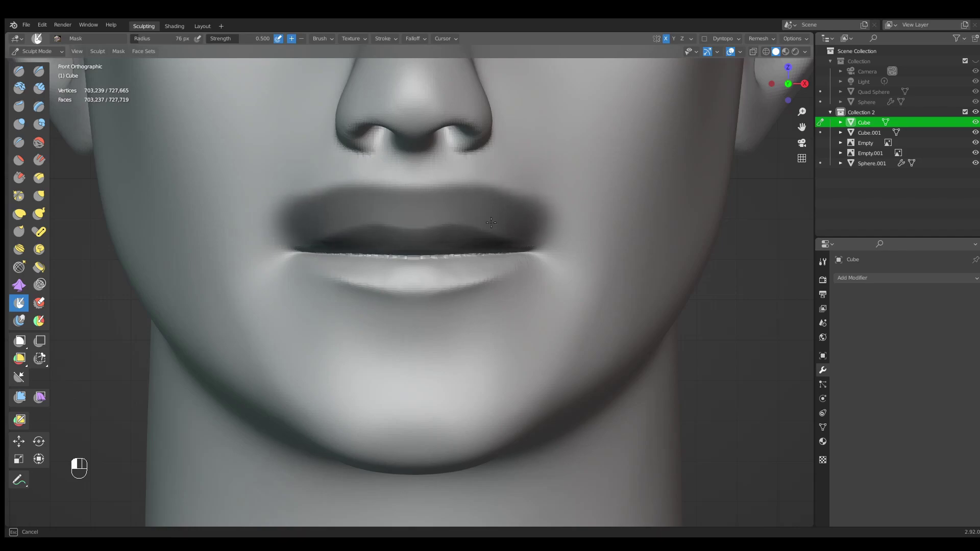
# Grow the mask around the upper lip and smooth its edges.
pyautogui.moveTo(479, 242); pyautogui.dragTo(427, 252, button='middle')
pyautogui.moveTo(415, 285); pyautogui.dragTo(406, 295, button='middle')
pyautogui.press('a')
pyautogui.click(466, 306)
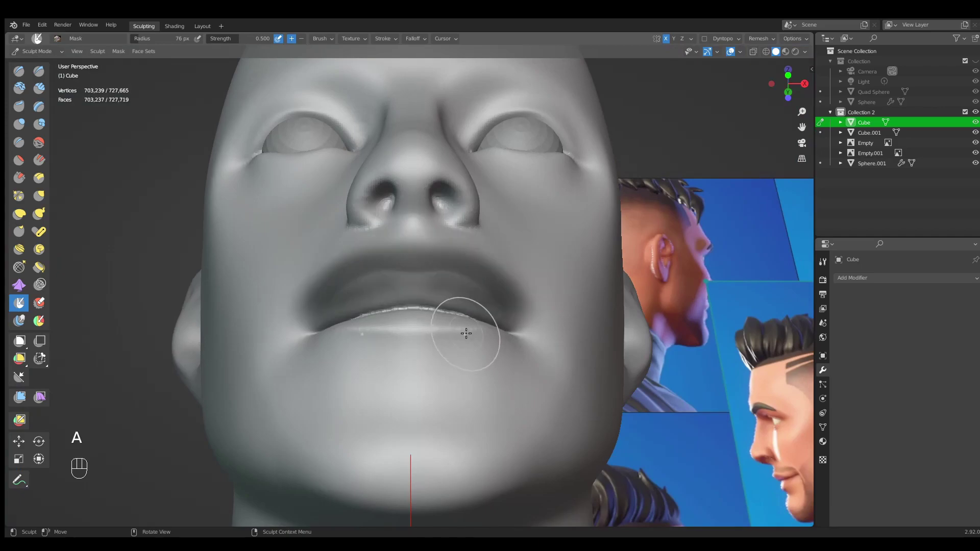
pyautogui.press('a')
pyautogui.click(408, 218)
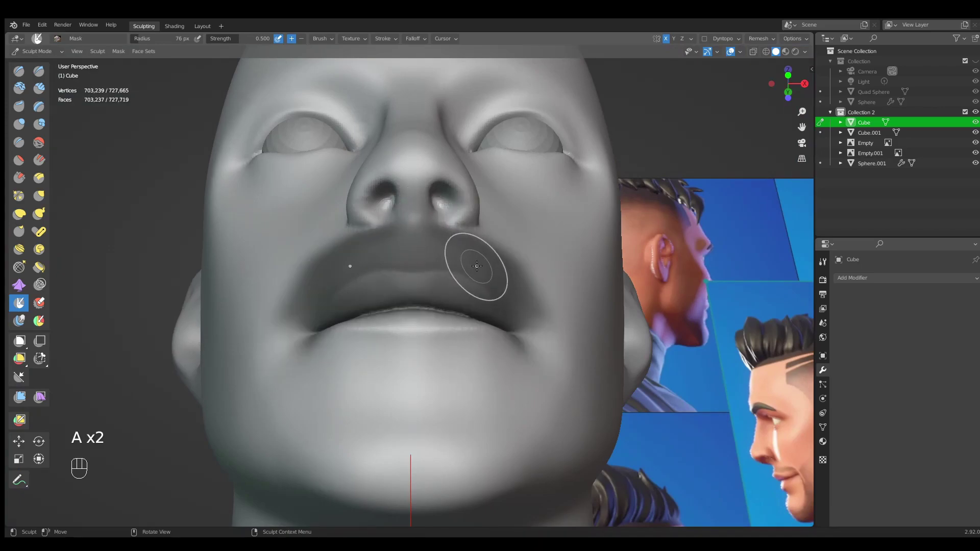
pyautogui.moveTo(476, 258); pyautogui.dragTo(481, 325, button='middle')
pyautogui.press('a')
pyautogui.click(462, 316)
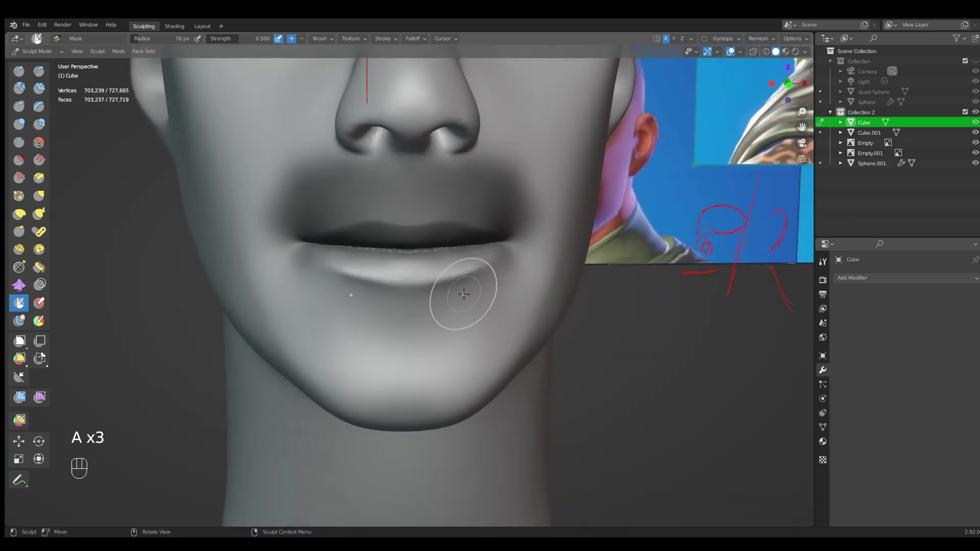
# Erase the mask spilling onto the lower lip with a 39 px Mask brush and invert the mask.
pyautogui.press('f')
pyautogui.click(450, 279)
pyautogui.press('f')
pyautogui.click(431, 270)
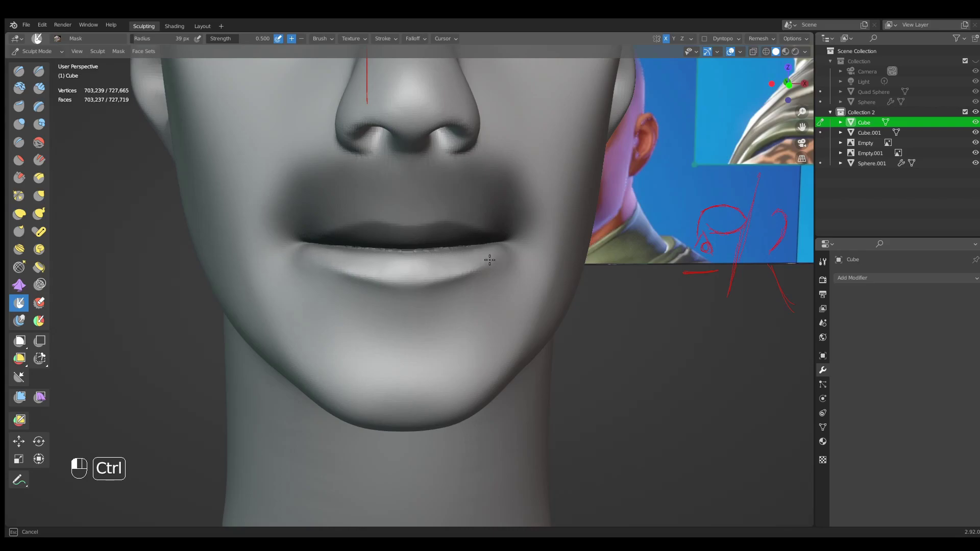
pyautogui.keyDown('ctrl'); pyautogui.moveTo(507, 214); pyautogui.dragTo(473, 270, button='middle'); pyautogui.keyUp('ctrl')
pyautogui.press('a')
pyautogui.click(424, 284)
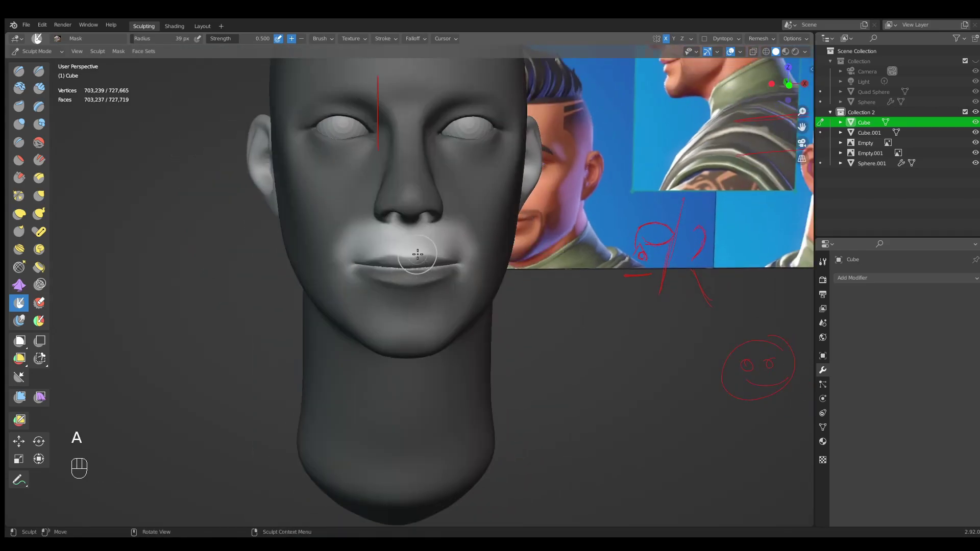
# Set up the Grab brush at a 183 px radius for reshaping the unmasked upper lip's profile in side view.
pyautogui.press('KP_3')
pyautogui.moveTo(388, 236)
pyautogui.keyDown('ctrl'); pyautogui.mouseDown(button='middle')
pyautogui.moveTo(459, 245)
pyautogui.moveTo(461, 276)
pyautogui.moveTo(551, 245)
pyautogui.moveTo(500, 265)
pyautogui.moveTo(475, 301)
pyautogui.mouseUp(button='middle'); pyautogui.keyUp('ctrl')
pyautogui.press('g')
pyautogui.press('f')
pyautogui.click(483, 256)
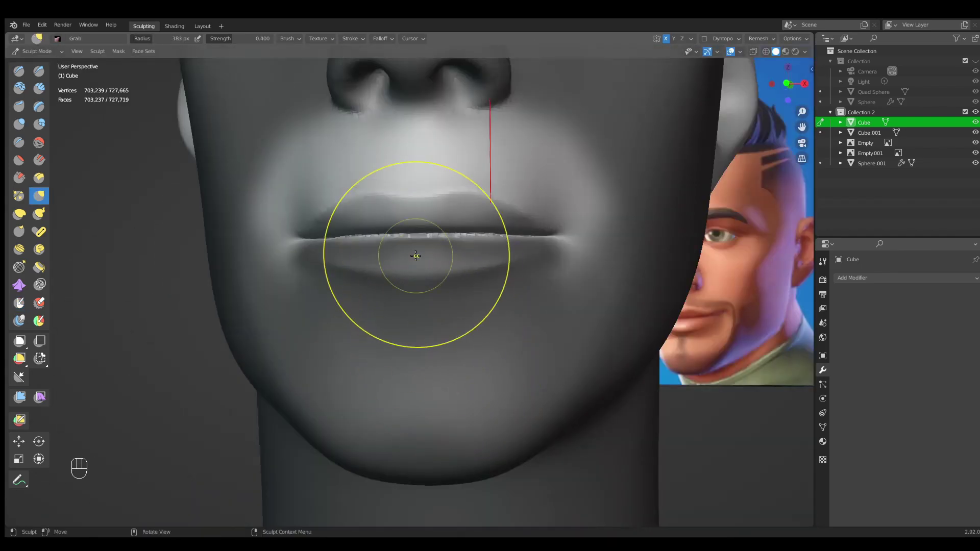
pyautogui.press('KP_3')
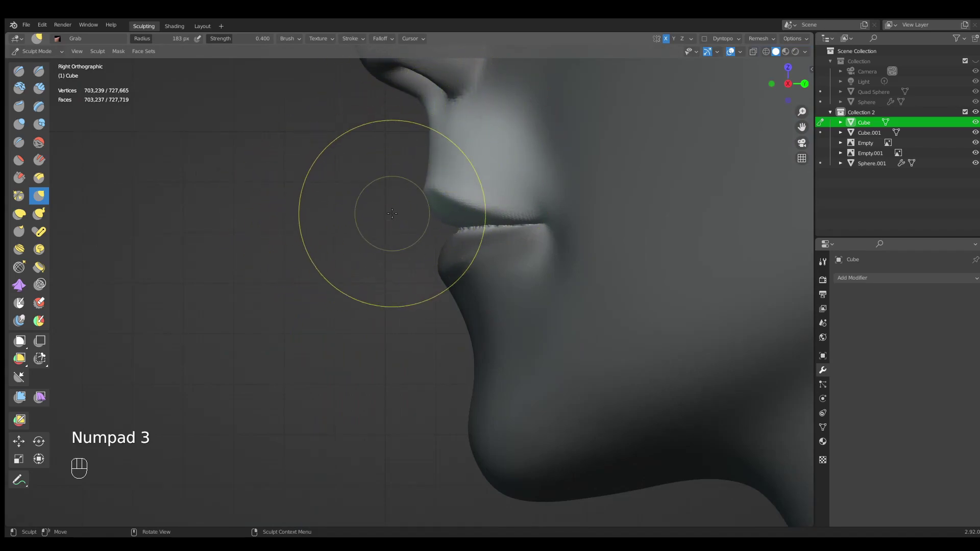
# Pull the unmasked upper lip into a fuller forward curve from below with the Grab brush at a 132 px radius.
pyautogui.moveTo(395, 227); pyautogui.dragTo(424, 305, button='middle')
pyautogui.keyDown('shift'); pyautogui.moveTo(424, 305); pyautogui.dragTo(425, 270, button='middle'); pyautogui.keyUp('shift')
pyautogui.press('g')
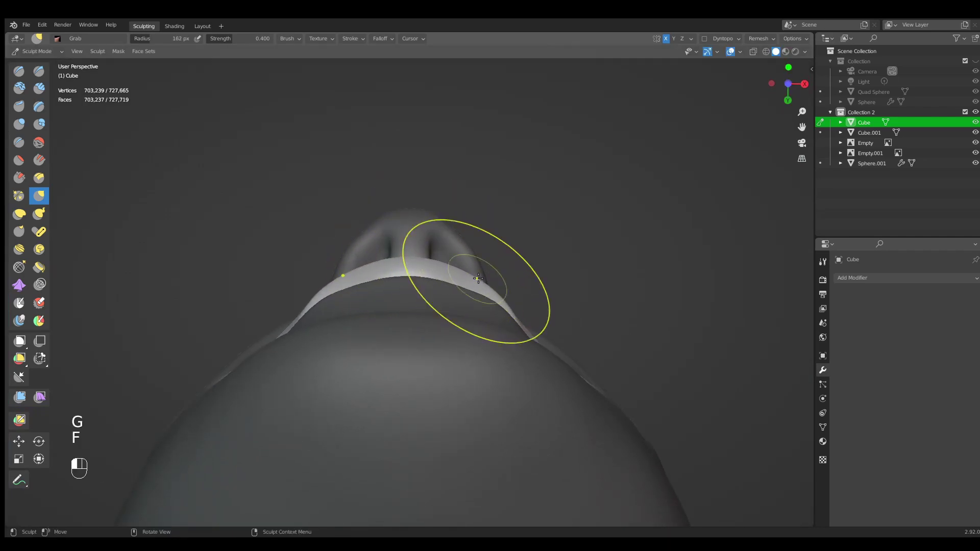
pyautogui.press('f')
pyautogui.click(452, 285)
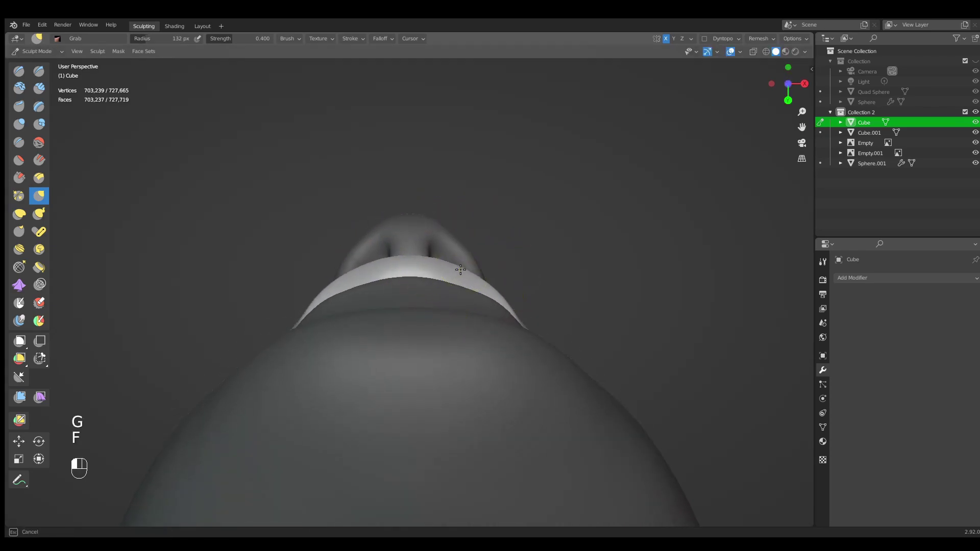
pyautogui.moveTo(411, 256)
pyautogui.mouseDown(button='middle')
pyautogui.moveTo(437, 284)
pyautogui.moveTo(420, 245)
pyautogui.mouseUp(button='middle')
# Check the upper lip in profile and refine its outer curve from below with the Grab brush at a 141 px radius.
pyautogui.press('KP_3')
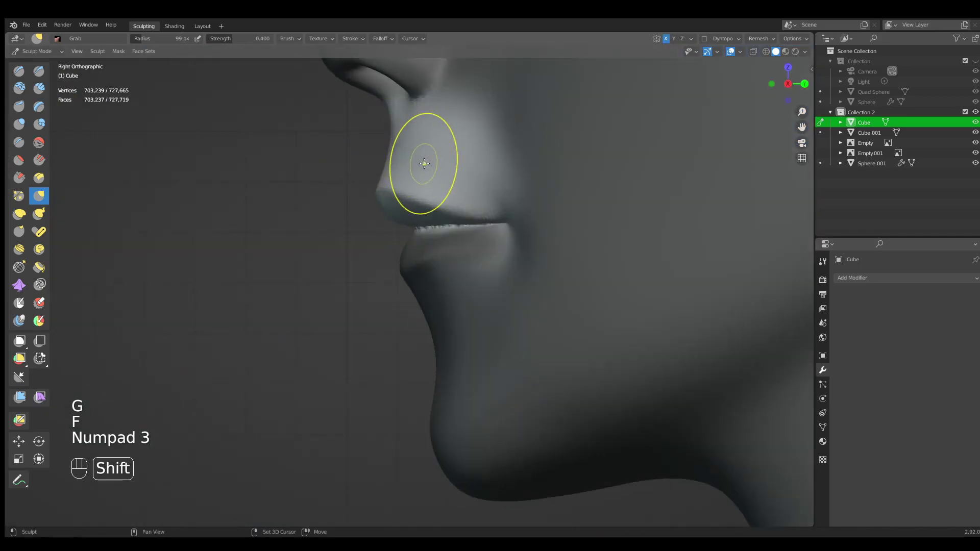
pyautogui.keyDown('shift'); pyautogui.moveTo(423, 163); pyautogui.dragTo(438, 212, button='middle'); pyautogui.keyUp('shift')
pyautogui.moveTo(381, 277); pyautogui.dragTo(416, 262, button='middle')
pyautogui.press('g')
pyautogui.press('f')
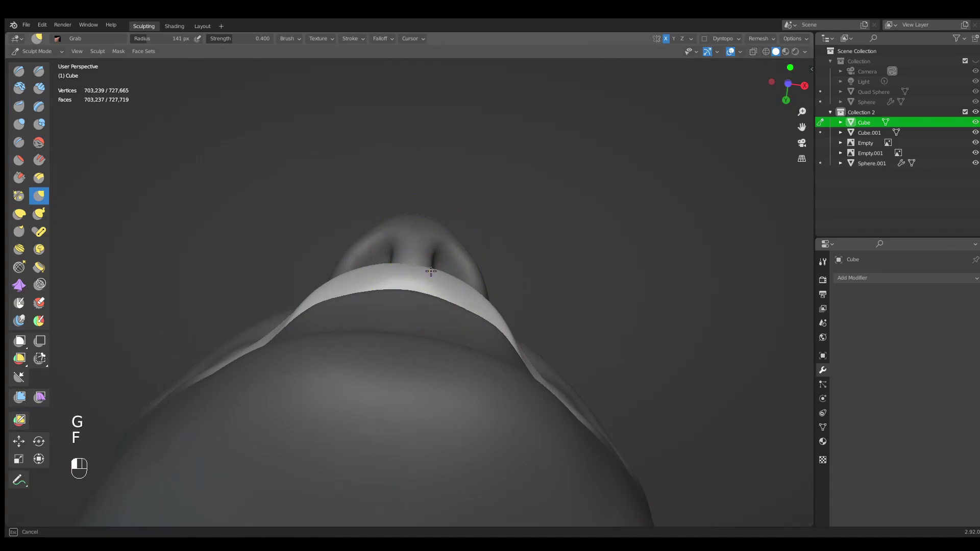
pyautogui.moveTo(481, 296); pyautogui.dragTo(479, 292)
pyautogui.moveTo(462, 240)
pyautogui.mouseDown(button='middle')
pyautogui.moveTo(454, 295)
pyautogui.moveTo(417, 334)
pyautogui.mouseUp(button='middle')
pyautogui.moveTo(416, 258); pyautogui.dragTo(511, 287, button='middle')
pyautogui.press('KP_3')
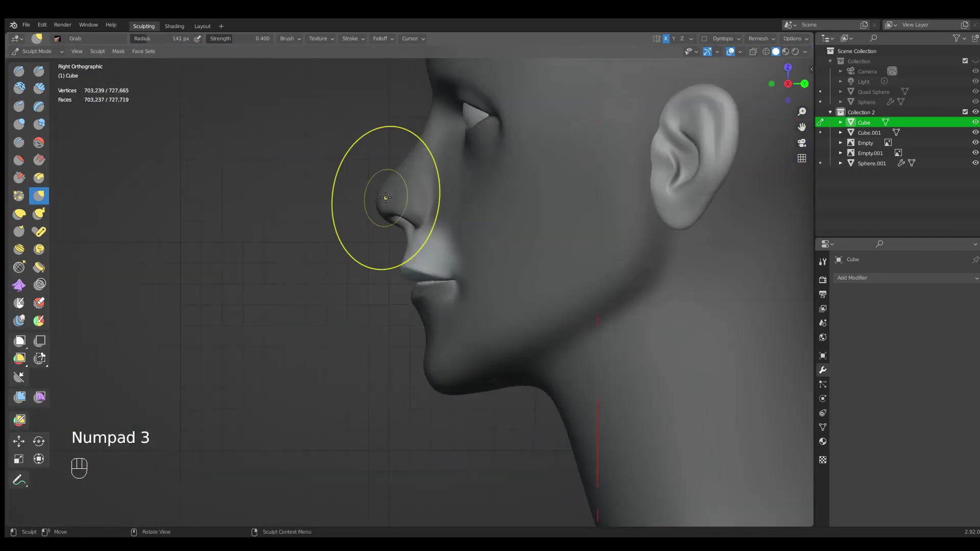
# Clear the mask and compare the lip profile with the side reference image.
pyautogui.press('a')
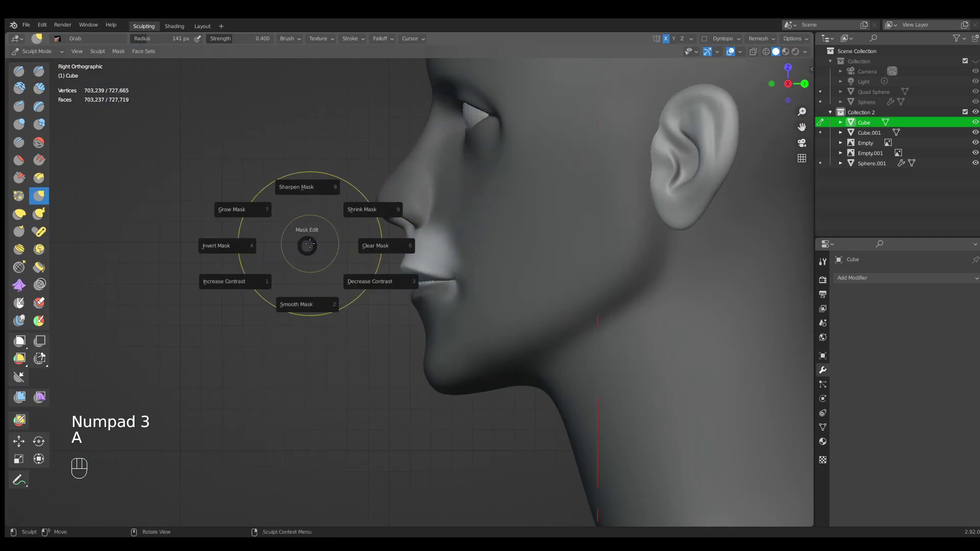
pyautogui.click(326, 225)
pyautogui.keyDown('ctrl'); pyautogui.moveTo(327, 224); pyautogui.dragTo(384, 333, button='middle'); pyautogui.keyUp('ctrl')
pyautogui.keyDown('shift'); pyautogui.moveTo(444, 321); pyautogui.dragTo(212, 370, button='middle'); pyautogui.keyUp('shift')
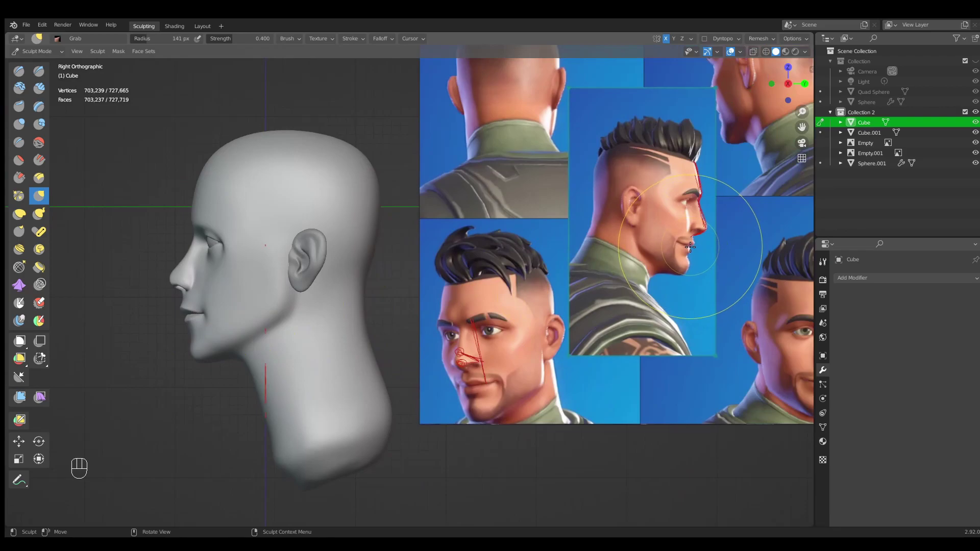
pyautogui.keyDown('shift'); pyautogui.moveTo(512, 274); pyautogui.dragTo(434, 207, button='middle'); pyautogui.keyUp('shift')
# Adjust the lower lip's contour from the front with the Grab brush at a 104 px radius.
pyautogui.moveTo(434, 255); pyautogui.dragTo(542, 288, button='middle')
pyautogui.keyDown('ctrl'); pyautogui.moveTo(464, 276); pyautogui.dragTo(453, 306, button='middle'); pyautogui.keyUp('ctrl')
pyautogui.moveTo(441, 286)
pyautogui.mouseDown(button='middle')
pyautogui.moveTo(464, 254)
pyautogui.moveTo(458, 302)
pyautogui.moveTo(444, 289)
pyautogui.mouseUp(button='middle')
pyautogui.press('g')
pyautogui.press('f')
pyautogui.click(430, 278)
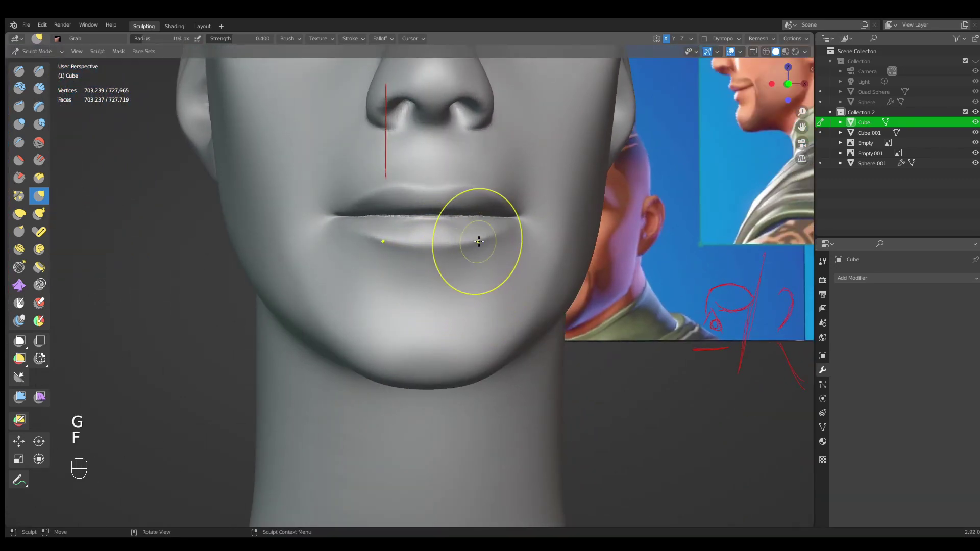
# Build up volume on the chin below the lower lip with the Clay Strips brush at 104 px radius and 0.600 strength.
pyautogui.moveTo(511, 230)
pyautogui.keyDown('ctrl'); pyautogui.mouseDown(button='middle')
pyautogui.moveTo(480, 278)
pyautogui.moveTo(474, 227)
pyautogui.mouseUp(button='middle'); pyautogui.keyUp('ctrl')
pyautogui.press('q')
pyautogui.click(416, 247)
pyautogui.scroll(1, 441, 251)
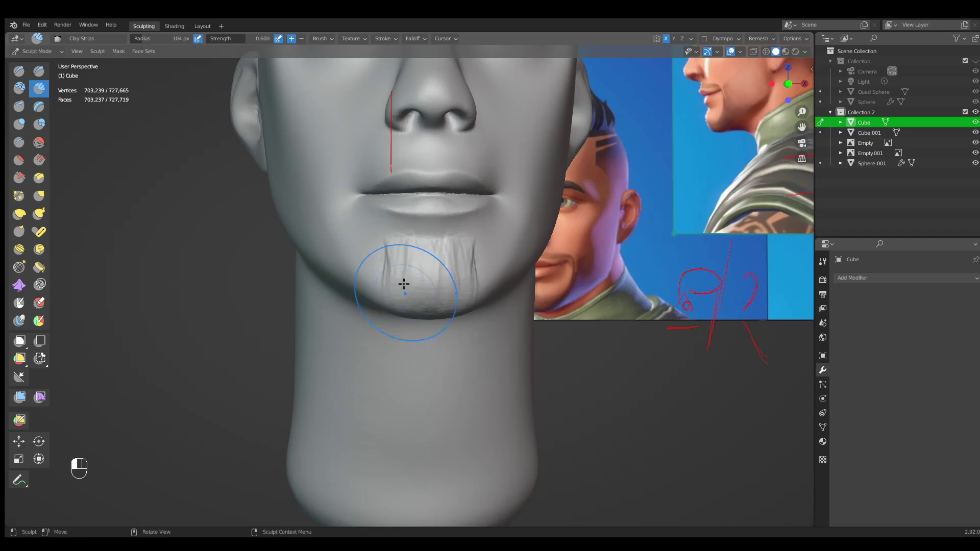
pyautogui.moveTo(405, 294); pyautogui.dragTo(422, 256, button='middle')
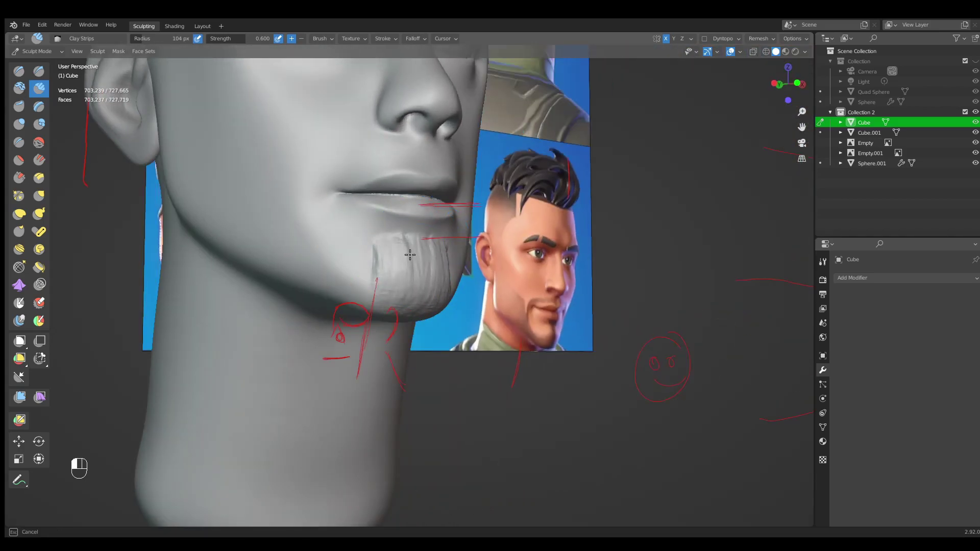
pyautogui.moveTo(424, 242); pyautogui.dragTo(398, 284, button='middle')
pyautogui.moveTo(390, 248); pyautogui.dragTo(419, 290, button='middle')
# Smooth the built-up chin from several angles and add a Clay Strips stroke beside the chin below the mouth corner.
pyautogui.moveTo(388, 247)
pyautogui.keyDown('shift'); pyautogui.mouseDown()
pyautogui.moveTo(384, 298)
pyautogui.moveTo(372, 291)
pyautogui.moveTo(394, 242)
pyautogui.mouseUp(); pyautogui.keyUp('shift')
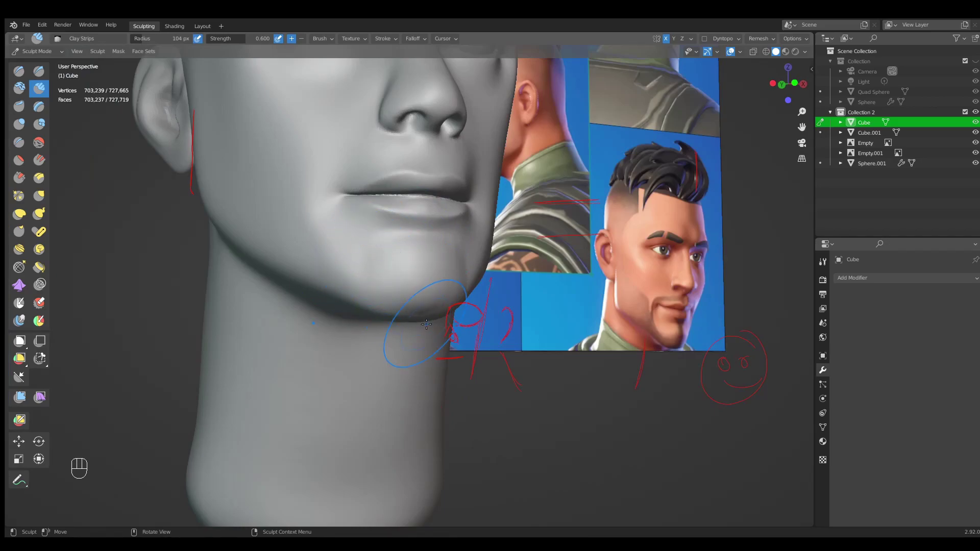
pyautogui.moveTo(424, 322); pyautogui.dragTo(411, 302, button='middle')
pyautogui.moveTo(412, 301)
pyautogui.keyDown('shift'); pyautogui.mouseDown()
pyautogui.moveTo(431, 328)
pyautogui.moveTo(411, 300)
pyautogui.moveTo(416, 326)
pyautogui.mouseUp(); pyautogui.keyUp('shift')
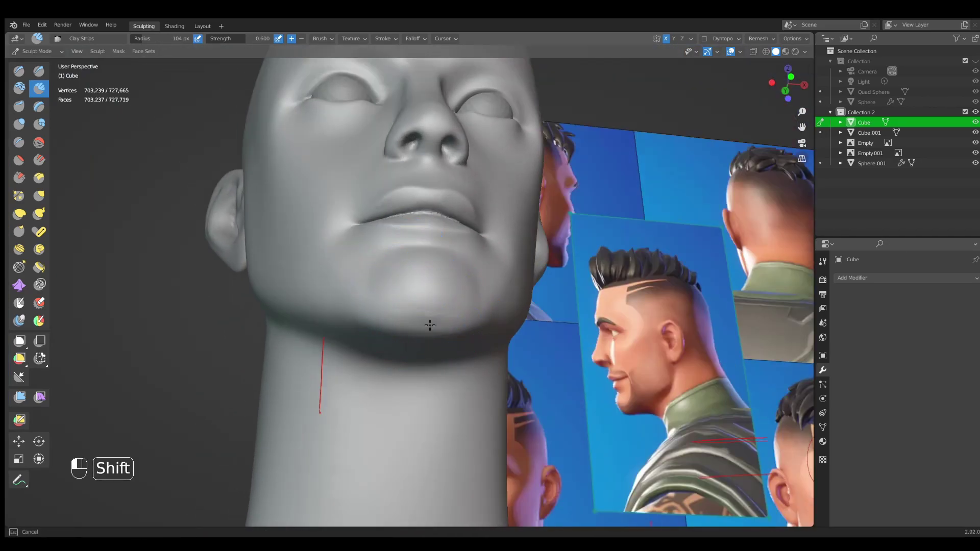
pyautogui.keyDown('shift'); pyautogui.moveTo(449, 297); pyautogui.dragTo(431, 301); pyautogui.keyUp('shift')
pyautogui.moveTo(359, 255); pyautogui.dragTo(401, 280, button='middle')
pyautogui.moveTo(353, 240); pyautogui.dragTo(356, 283)
pyautogui.moveTo(369, 288); pyautogui.dragTo(340, 297, button='middle')
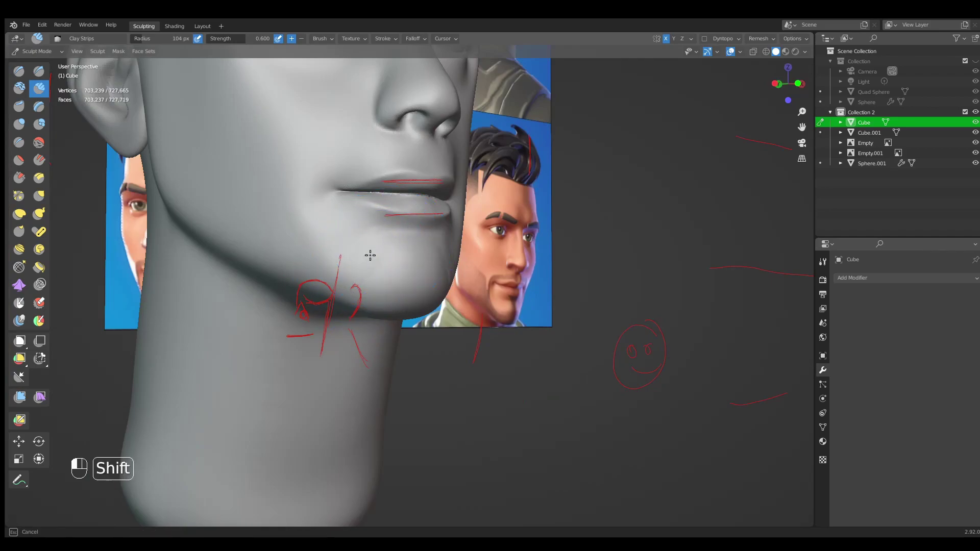
# Smooth the clay strokes beside the chin below the mouth corner from several angles.
pyautogui.moveTo(422, 255); pyautogui.dragTo(380, 276, button='middle')
pyautogui.keyDown('ctrl'); pyautogui.moveTo(383, 278); pyautogui.dragTo(391, 338, button='middle'); pyautogui.keyUp('ctrl')
pyautogui.keyDown('ctrl'); pyautogui.moveTo(429, 280); pyautogui.dragTo(416, 249, button='middle'); pyautogui.keyUp('ctrl')
pyautogui.moveTo(403, 250)
pyautogui.mouseDown(button='middle')
pyautogui.moveTo(380, 260)
pyautogui.moveTo(392, 288)
pyautogui.mouseUp(button='middle')
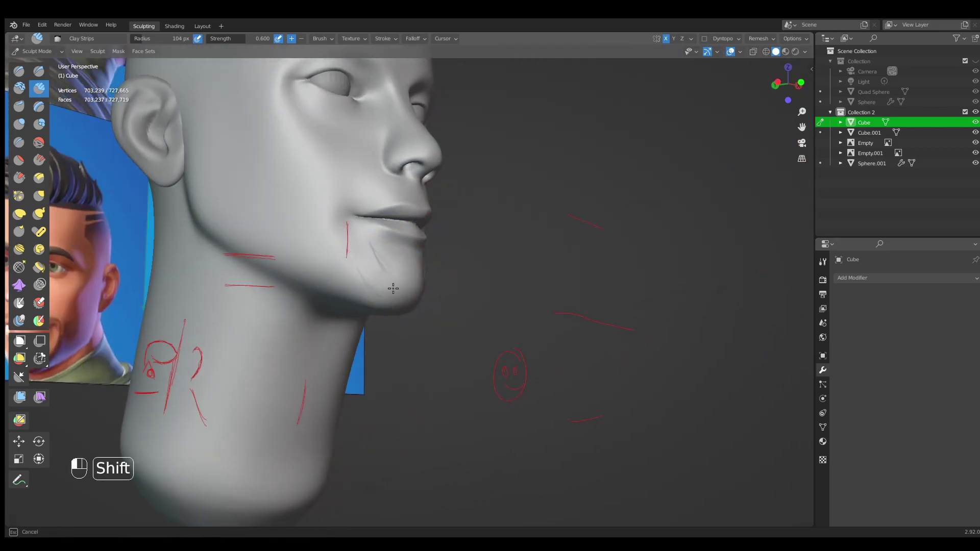
pyautogui.keyDown('shift'); pyautogui.moveTo(352, 249); pyautogui.dragTo(354, 251); pyautogui.keyUp('shift')
pyautogui.moveTo(354, 253)
pyautogui.mouseDown(button='middle')
pyautogui.moveTo(393, 293)
pyautogui.moveTo(383, 265)
pyautogui.mouseUp(button='middle')
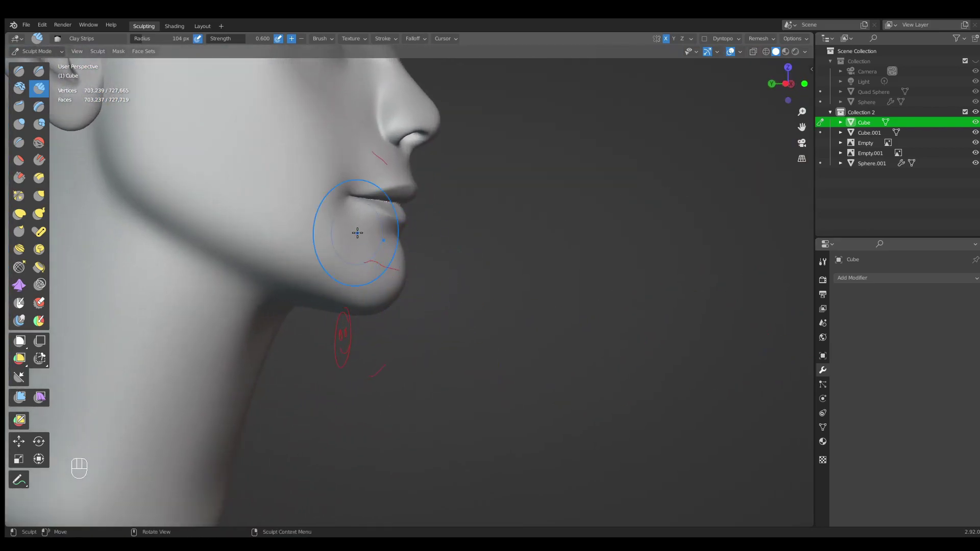
# Push in the side profile between the lower lip and chin with the Grab brush at 112 px radius.
pyautogui.press('KP_3')
pyautogui.keyDown('ctrl'); pyautogui.moveTo(458, 163); pyautogui.dragTo(402, 300, button='middle'); pyautogui.keyUp('ctrl')
pyautogui.press('g')
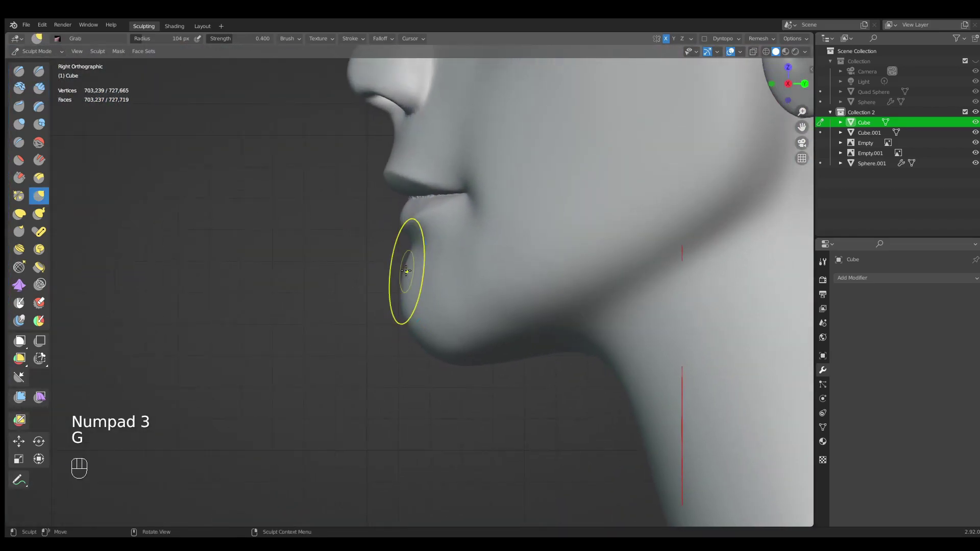
pyautogui.press('f')
pyautogui.click(408, 268)
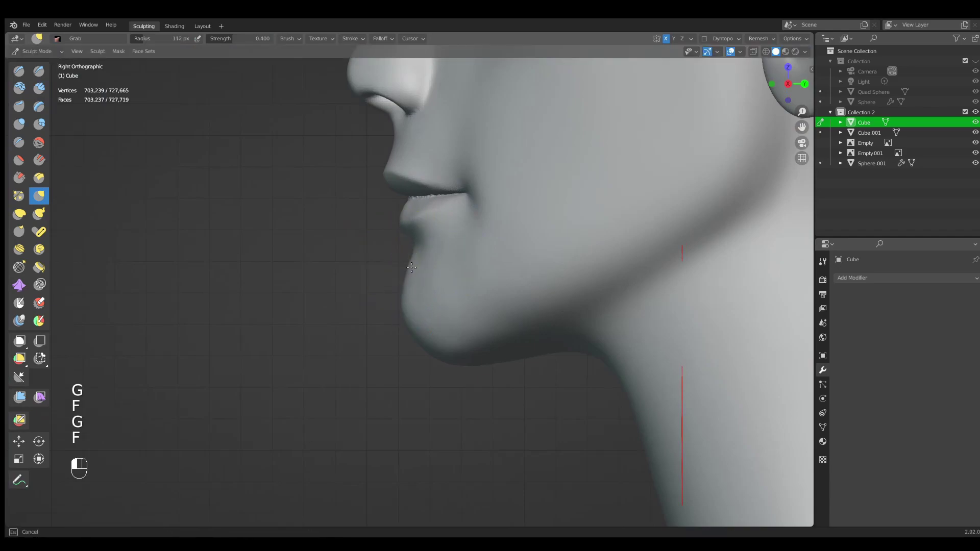
pyautogui.keyDown('ctrl'); pyautogui.moveTo(409, 265); pyautogui.dragTo(484, 318, button='middle'); pyautogui.keyUp('ctrl')
pyautogui.moveTo(483, 319)
pyautogui.keyDown('shift'); pyautogui.mouseDown(button='middle')
pyautogui.moveTo(359, 334)
pyautogui.moveTo(393, 291)
pyautogui.moveTo(398, 313)
pyautogui.moveTo(379, 301)
pyautogui.mouseUp(button='middle'); pyautogui.keyUp('shift')
pyautogui.keyDown('ctrl'); pyautogui.moveTo(379, 301); pyautogui.dragTo(365, 230, button='middle'); pyautogui.keyUp('ctrl')
pyautogui.moveTo(357, 289); pyautogui.dragTo(434, 281, button='middle')
pyautogui.keyDown('ctrl'); pyautogui.moveTo(433, 281); pyautogui.dragTo(400, 285, button='middle'); pyautogui.keyUp('ctrl')
# Compare the head with the reference face from the front and set the Grab brush radius to 155 px.
pyautogui.press('KP_1')
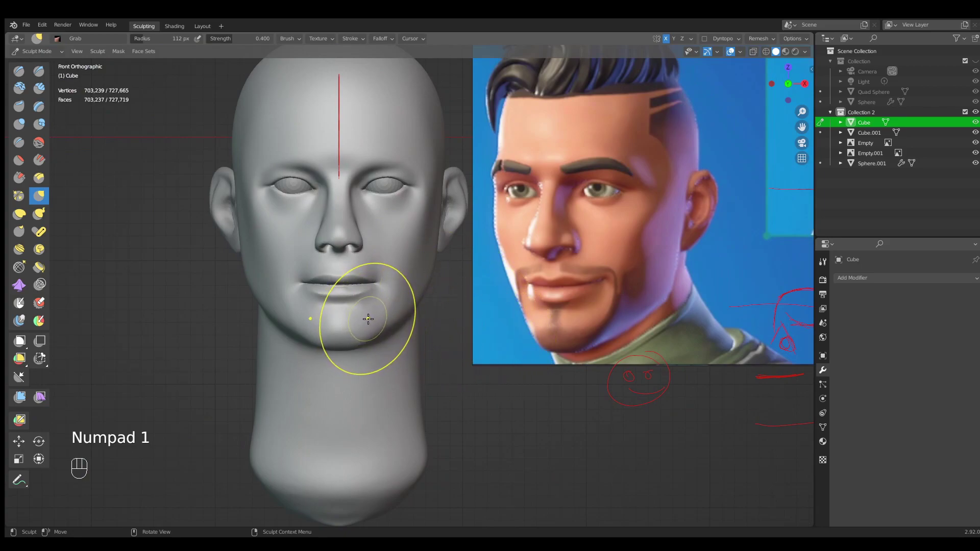
pyautogui.keyDown('shift'); pyautogui.moveTo(418, 345); pyautogui.dragTo(430, 351, button='middle'); pyautogui.keyUp('shift')
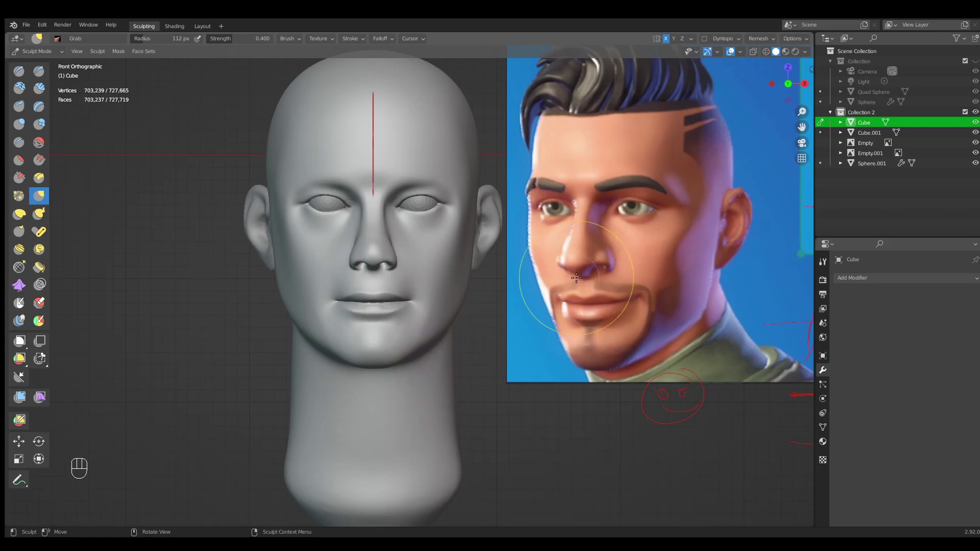
pyautogui.keyDown('ctrl'); pyautogui.moveTo(371, 324); pyautogui.dragTo(376, 321, button='middle'); pyautogui.keyUp('ctrl')
pyautogui.press('g')
pyautogui.press('f')
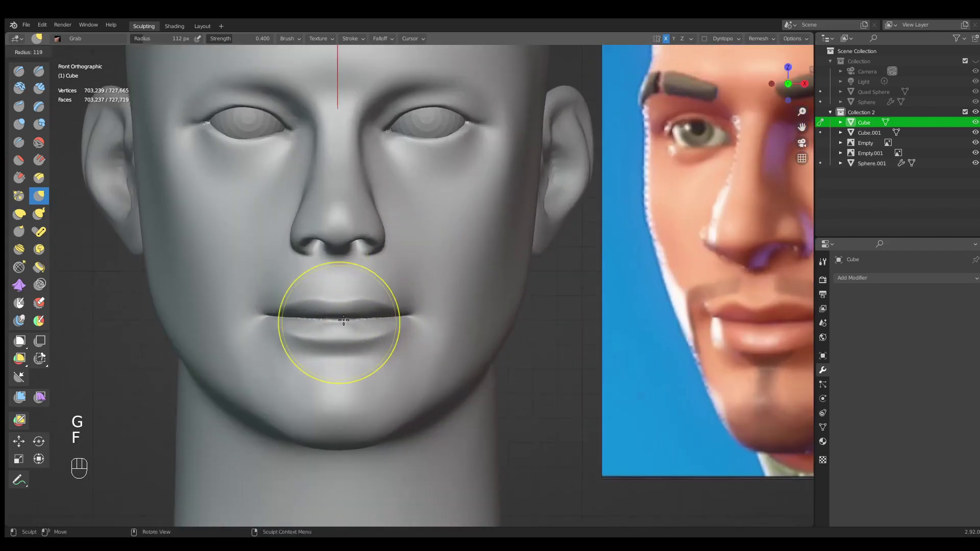
pyautogui.press('g')
pyautogui.press('f')
pyautogui.click(352, 311)
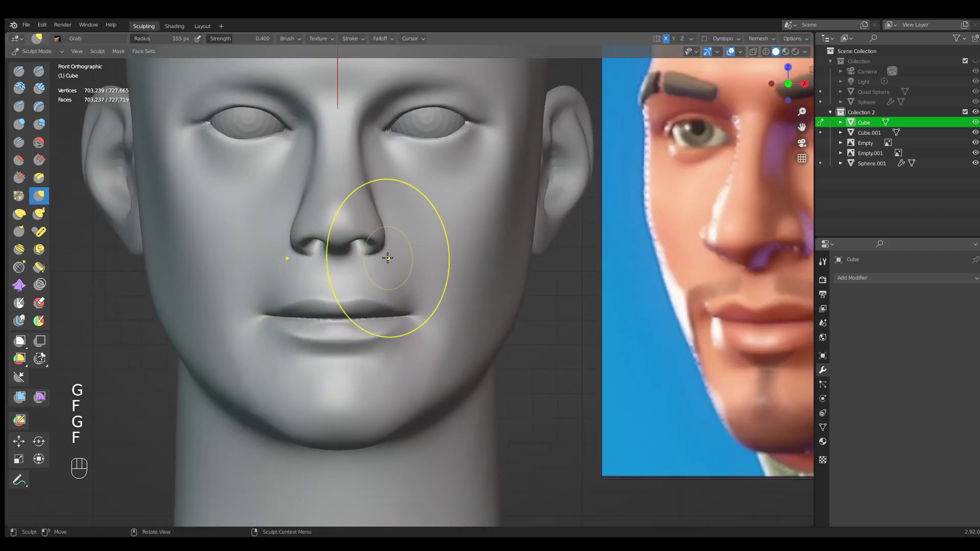
# Mask the nose with the Mask brush at 127 px radius, soften the mask edge and reduce the brush to 71 px.
pyautogui.scroll(-1, 389, 247)
pyautogui.press('m')
pyautogui.press('f')
pyautogui.click(332, 242)
pyautogui.moveTo(344, 230)
pyautogui.mouseDown()
pyautogui.moveTo(345, 211)
pyautogui.moveTo(343, 236)
pyautogui.mouseUp()
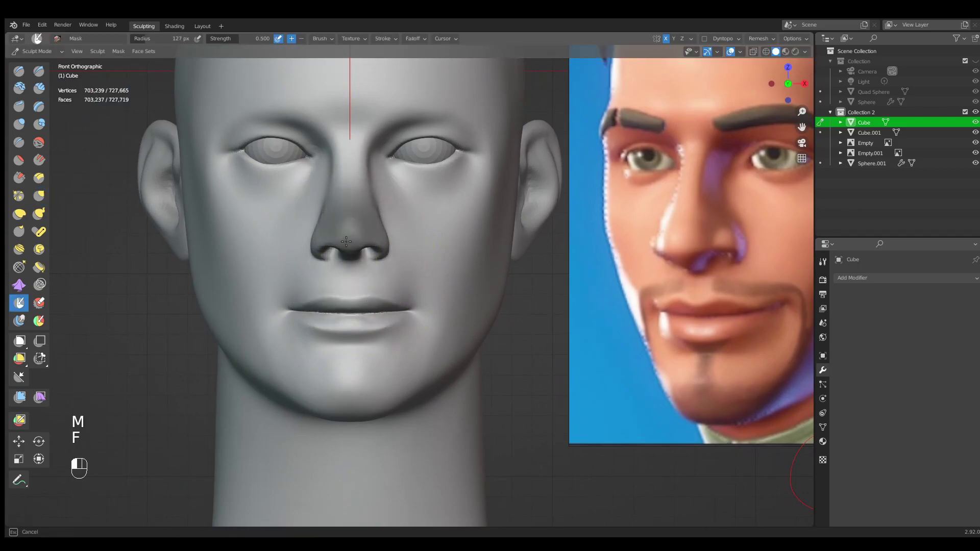
pyautogui.press('a')
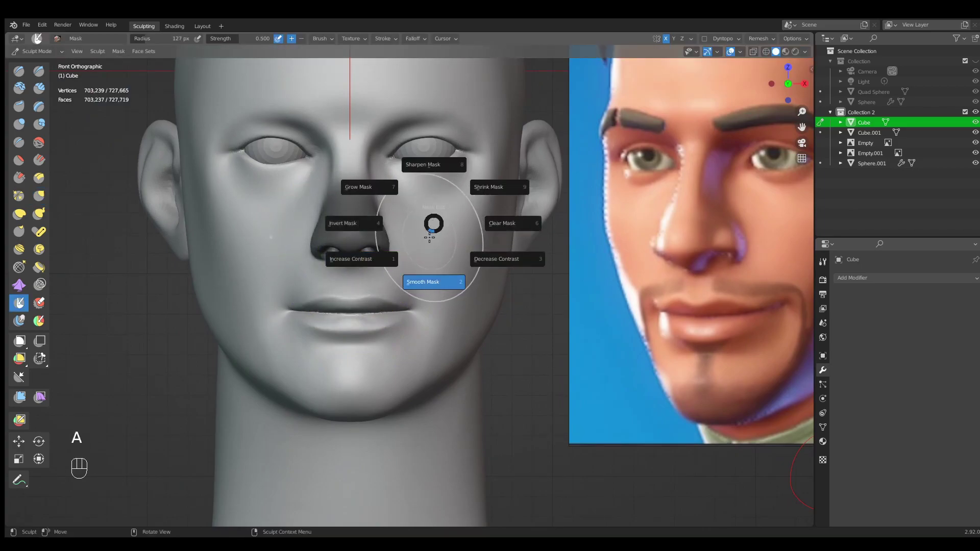
pyautogui.press('a')
pyautogui.click(374, 209)
pyautogui.press('a')
pyautogui.click(427, 308)
pyautogui.press('f')
pyautogui.click(368, 306)
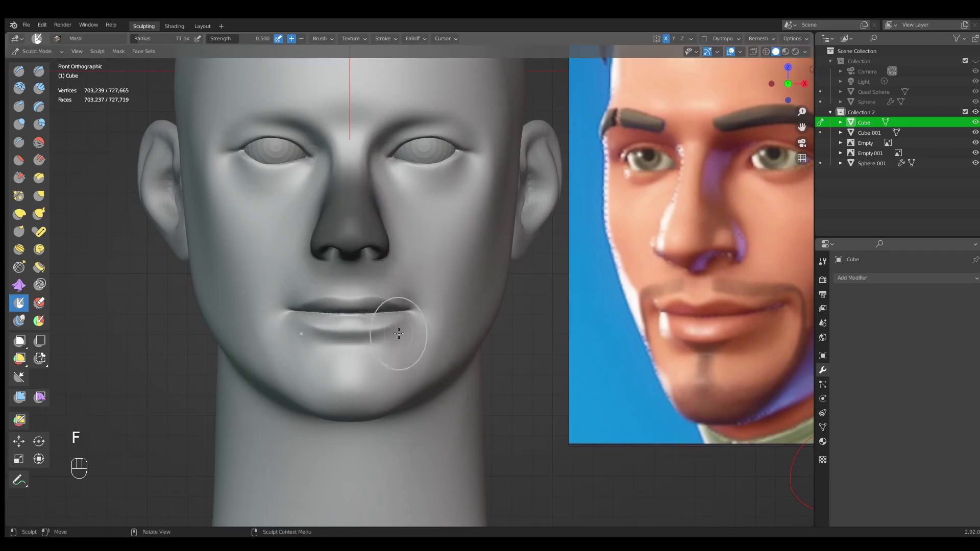
# Pull the area between the masked nose and the upper lip outward from the front with the Grab brush.
pyautogui.keyDown('shift'); pyautogui.moveTo(407, 328); pyautogui.dragTo(441, 305, button='middle'); pyautogui.keyUp('shift')
pyautogui.press('g')
pyautogui.press('f')
pyautogui.click(403, 266)
pyautogui.moveTo(404, 266)
pyautogui.mouseDown()
pyautogui.moveTo(455, 278)
pyautogui.moveTo(426, 272)
pyautogui.mouseUp()
pyautogui.press('g')
pyautogui.press('f')
pyautogui.click(577, 276)
pyautogui.press('f')
pyautogui.click(437, 279)
pyautogui.moveTo(428, 273); pyautogui.dragTo(428, 271)
# Refine the shape around the mouth and lower face with the Grab brush, finishing at a 138 px radius.
pyautogui.moveTo(445, 283)
pyautogui.keyDown('ctrl'); pyautogui.mouseDown(button='middle')
pyautogui.moveTo(432, 327)
pyautogui.moveTo(451, 310)
pyautogui.mouseUp(button='middle'); pyautogui.keyUp('ctrl')
pyautogui.press('g')
pyautogui.press('f')
pyautogui.click(544, 306)
pyautogui.press('g')
pyautogui.press('f')
pyautogui.click(480, 295)
pyautogui.press('f')
pyautogui.click(457, 283)
pyautogui.keyDown('ctrl'); pyautogui.moveTo(438, 302); pyautogui.dragTo(442, 363, button='middle'); pyautogui.keyUp('ctrl')
pyautogui.press('g')
pyautogui.press('f')
pyautogui.click(445, 302)
pyautogui.moveTo(394, 296); pyautogui.dragTo(388, 299, button='middle')
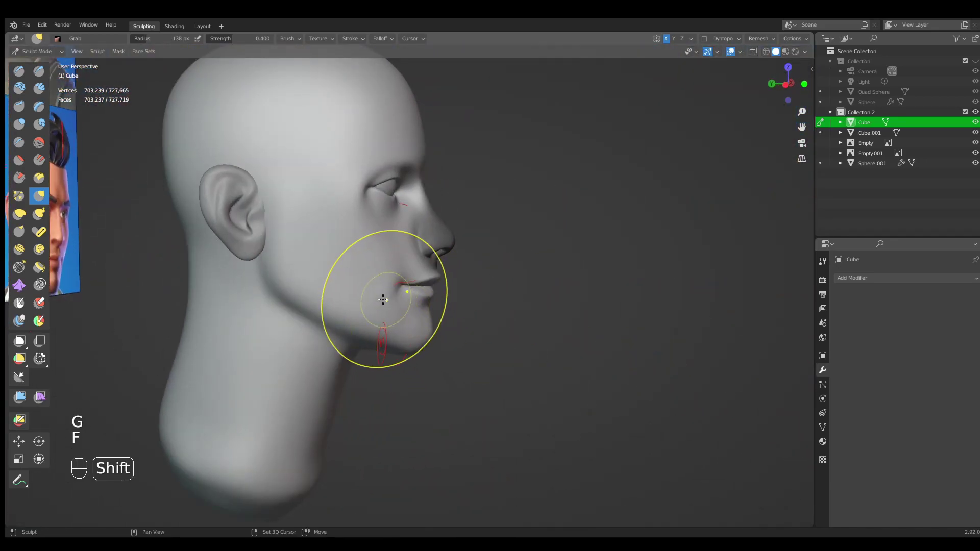
# Compare the profile with the side reference and nudge the chin back and up with the Grab brush at 214 px radius.
pyautogui.moveTo(373, 348); pyautogui.dragTo(376, 284, button='middle')
pyautogui.press('KP_3')
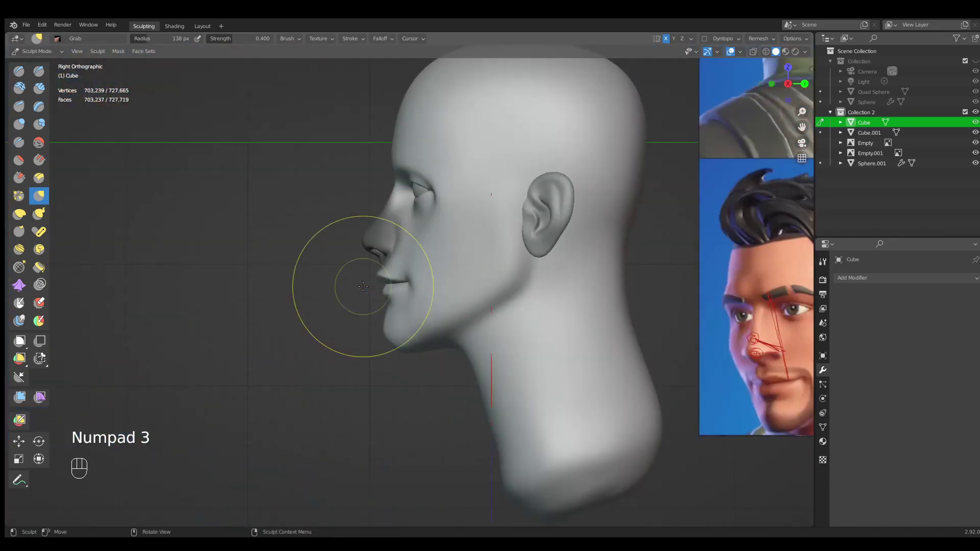
pyautogui.scroll(-2, 495, 257)
pyautogui.keyDown('shift'); pyautogui.moveTo(485, 290); pyautogui.dragTo(299, 328, button='middle'); pyautogui.keyUp('shift')
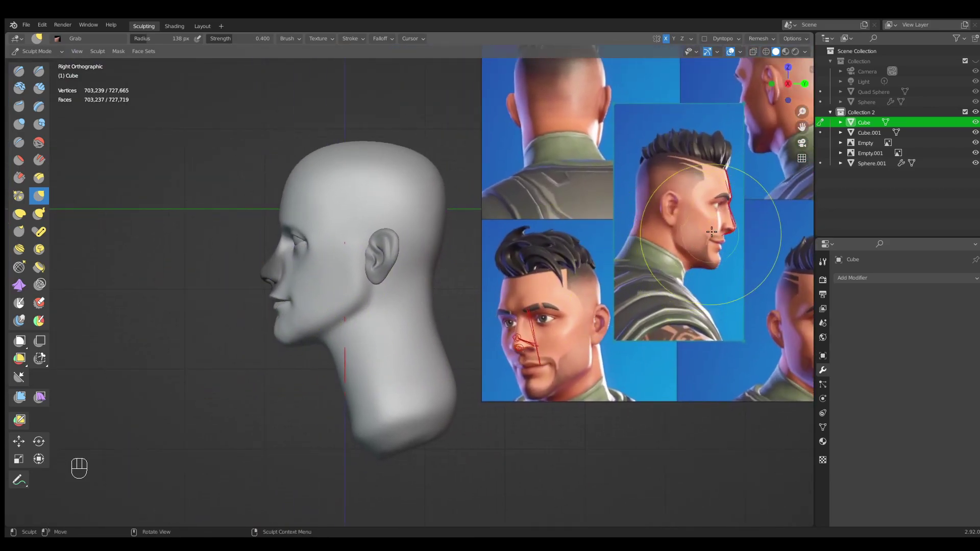
pyautogui.moveTo(537, 278)
pyautogui.keyDown('ctrl'); pyautogui.mouseDown(button='middle')
pyautogui.moveTo(295, 323)
pyautogui.moveTo(291, 350)
pyautogui.mouseUp(button='middle'); pyautogui.keyUp('ctrl')
pyautogui.keyDown('shift'); pyautogui.moveTo(291, 351); pyautogui.dragTo(392, 324, button='middle'); pyautogui.keyUp('shift')
pyautogui.press('g')
pyautogui.press('f')
pyautogui.click(431, 323)
pyautogui.moveTo(331, 330); pyautogui.dragTo(335, 325)
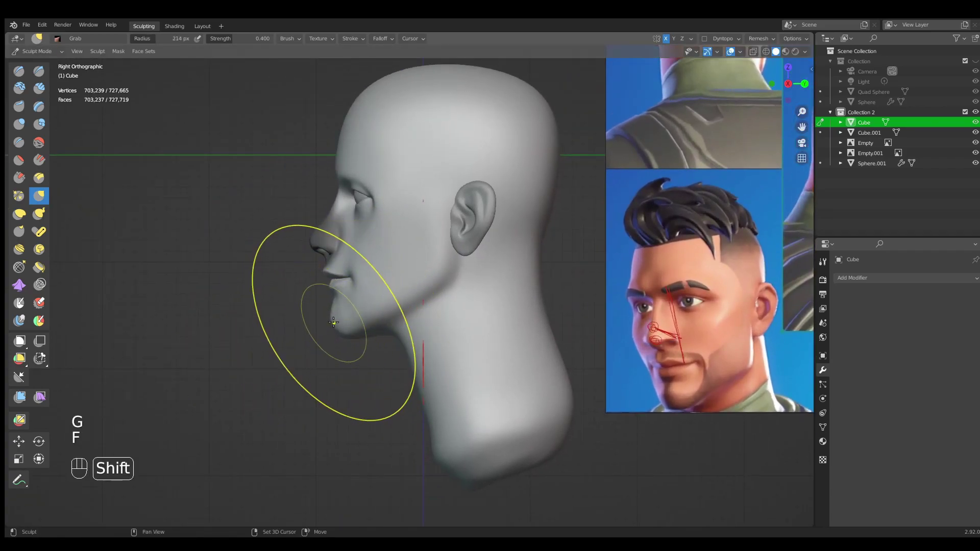
# Clear the nose mask and adjust the nose in side view with the Grab brush at 114 px radius.
pyautogui.keyDown('shift'); pyautogui.moveTo(333, 324); pyautogui.dragTo(342, 367, button='middle'); pyautogui.keyUp('shift')
pyautogui.press('a')
pyautogui.click(360, 316)
pyautogui.press('g')
pyautogui.keyDown('ctrl'); pyautogui.moveTo(360, 316); pyautogui.dragTo(309, 276, button='middle'); pyautogui.keyUp('ctrl')
pyautogui.press('f')
pyautogui.click(313, 302)
pyautogui.keyDown('shift'); pyautogui.moveTo(309, 301); pyautogui.dragTo(405, 281, button='middle'); pyautogui.keyUp('shift')
pyautogui.moveTo(404, 281)
pyautogui.keyDown('ctrl'); pyautogui.mouseDown(button='middle')
pyautogui.moveTo(404, 261)
pyautogui.moveTo(400, 269)
pyautogui.mouseUp(button='middle'); pyautogui.keyUp('ctrl')
pyautogui.press('g')
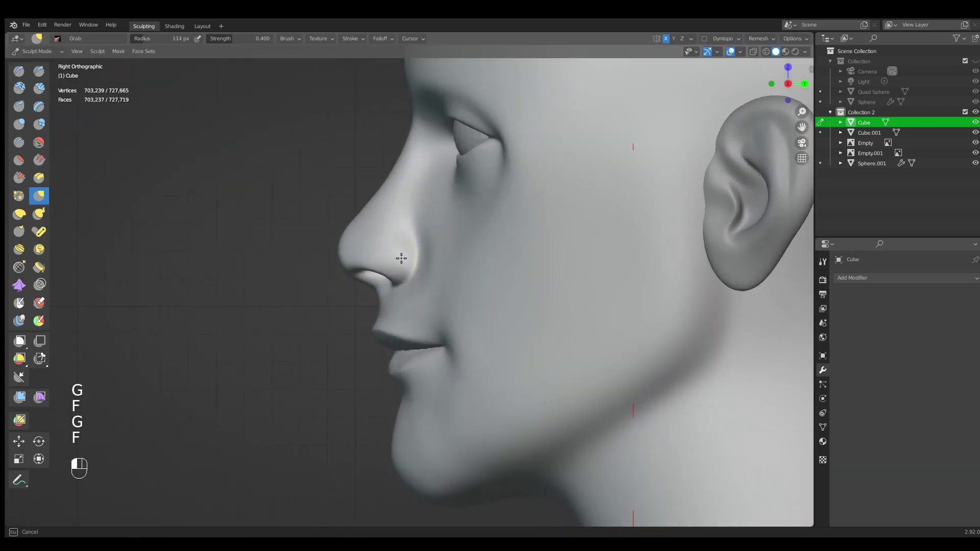
# Adjust the nose profile with the Grab brush at 220 px radius and lift the underside of the chin.
pyautogui.keyDown('ctrl'); pyautogui.moveTo(390, 256); pyautogui.dragTo(400, 304, button='middle'); pyautogui.keyUp('ctrl')
pyautogui.press('g')
pyautogui.press('f')
pyautogui.click(423, 254)
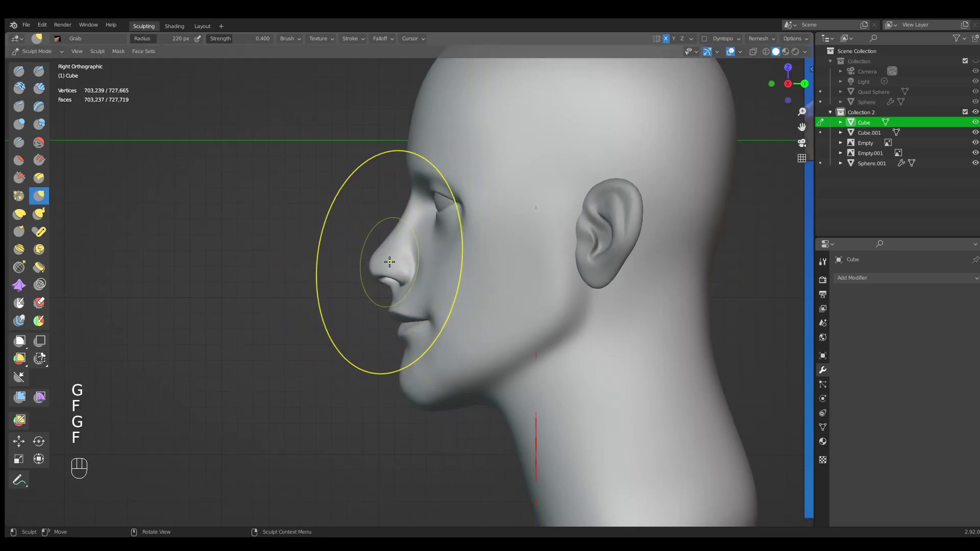
pyautogui.press('g')
pyautogui.press('f')
pyautogui.click(377, 327)
pyautogui.moveTo(405, 399); pyautogui.dragTo(408, 388)
pyautogui.press('g')
pyautogui.press('f')
pyautogui.click(380, 383)
# Adjust the face profile in the right side view with the Grab brush at 101 px radius.
pyautogui.moveTo(388, 378); pyautogui.dragTo(457, 162, button='middle')
pyautogui.press('KP_3')
pyautogui.press('g')
pyautogui.press('f')
pyautogui.click(489, 210)
pyautogui.press('g')
pyautogui.press('f')
pyautogui.moveTo(471, 192)
pyautogui.mouseDown()
pyautogui.moveTo(481, 216)
pyautogui.moveTo(497, 212)
pyautogui.mouseUp()
# Check the profile against the side reference, set the Grab radius to 104 px, and smooth the chin front and the area beside the nose.
pyautogui.keyDown('shift'); pyautogui.moveTo(520, 177); pyautogui.dragTo(352, 179, button='middle'); pyautogui.keyUp('shift')
pyautogui.keyDown('ctrl'); pyautogui.moveTo(388, 153); pyautogui.dragTo(514, 252, button='middle'); pyautogui.keyUp('ctrl')
pyautogui.keyDown('shift'); pyautogui.moveTo(656, 309); pyautogui.dragTo(496, 273, button='middle'); pyautogui.keyUp('shift')
pyautogui.keyDown('shift'); pyautogui.moveTo(618, 189); pyautogui.dragTo(507, 229, button='middle'); pyautogui.keyUp('shift')
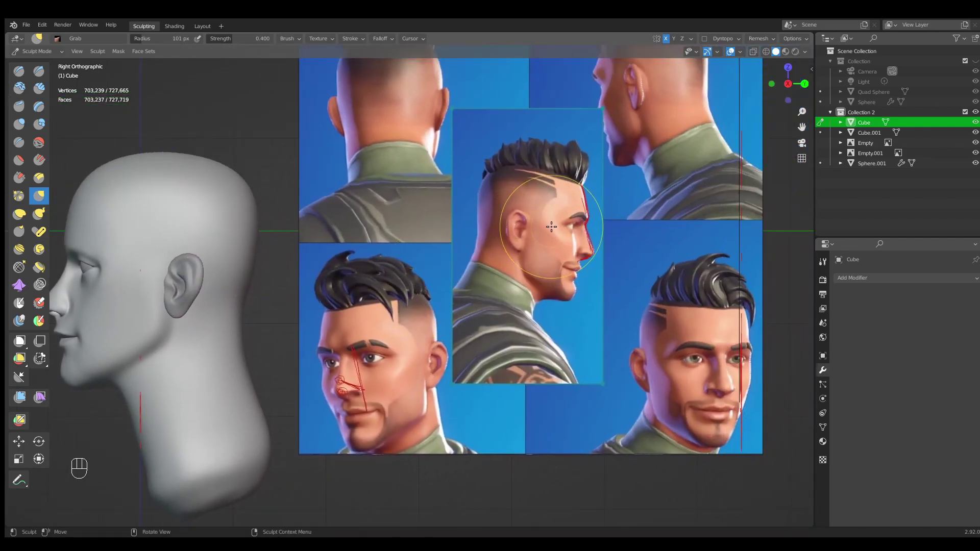
pyautogui.keyDown('shift'); pyautogui.moveTo(137, 275); pyautogui.dragTo(394, 263, button='middle'); pyautogui.keyUp('shift')
pyautogui.moveTo(368, 320)
pyautogui.keyDown('ctrl'); pyautogui.mouseDown(button='middle')
pyautogui.moveTo(361, 269)
pyautogui.moveTo(360, 288)
pyautogui.mouseUp(button='middle'); pyautogui.keyUp('ctrl')
pyautogui.keyDown('shift'); pyautogui.moveTo(360, 289); pyautogui.dragTo(452, 219, button='middle'); pyautogui.keyUp('shift')
pyautogui.press('g')
pyautogui.press('f')
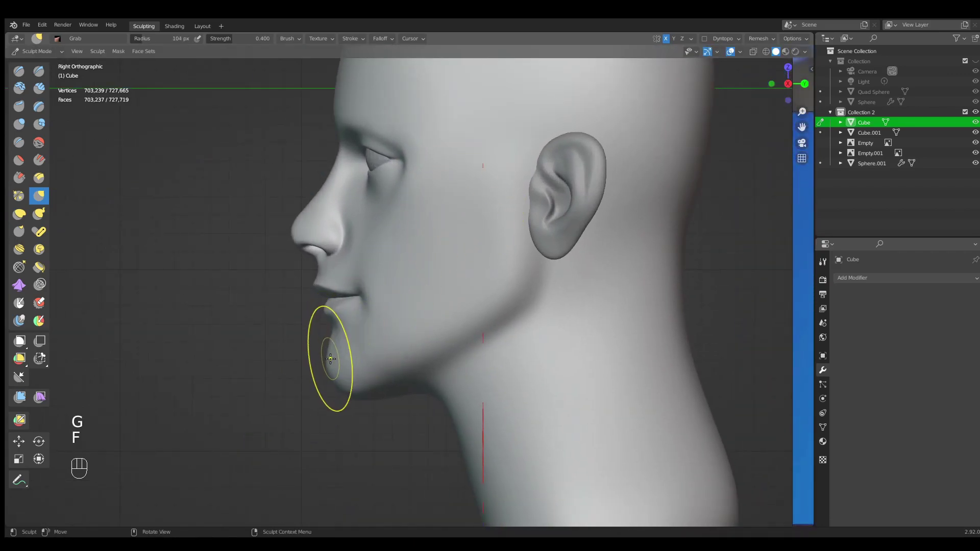
pyautogui.keyDown('shift'); pyautogui.moveTo(334, 367); pyautogui.dragTo(333, 358); pyautogui.keyUp('shift')
pyautogui.keyDown('shift'); pyautogui.moveTo(353, 237); pyautogui.dragTo(344, 234); pyautogui.keyUp('shift')
# Annotate the cheek and jaw planes on the front three-quarter reference face with red outlines.
pyautogui.moveTo(381, 245); pyautogui.dragTo(485, 253, button='middle')
pyautogui.moveTo(475, 256)
pyautogui.keyDown('ctrl'); pyautogui.mouseDown(button='middle')
pyautogui.moveTo(464, 303)
pyautogui.moveTo(475, 324)
pyautogui.moveTo(451, 337)
pyautogui.moveTo(401, 311)
pyautogui.moveTo(403, 299)
pyautogui.mouseUp(button='middle'); pyautogui.keyUp('ctrl')
pyautogui.moveTo(403, 300); pyautogui.dragTo(443, 306, button='middle')
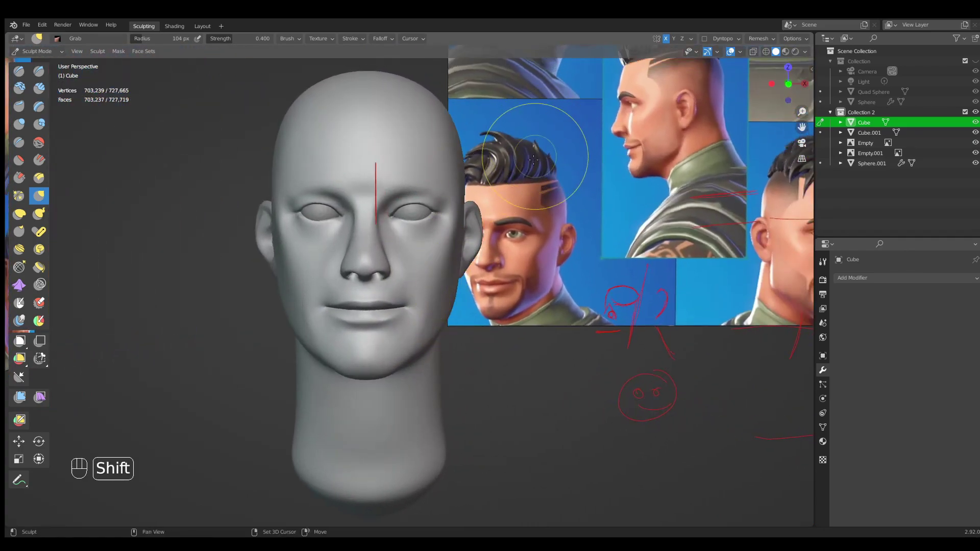
pyautogui.keyDown('shift'); pyautogui.moveTo(538, 150); pyautogui.dragTo(517, 139, button='middle'); pyautogui.keyUp('shift')
pyautogui.moveTo(497, 251)
pyautogui.keyDown('shift'); pyautogui.mouseDown(button='middle')
pyautogui.moveTo(478, 272)
pyautogui.moveTo(497, 272)
pyautogui.mouseUp(button='middle'); pyautogui.keyUp('shift')
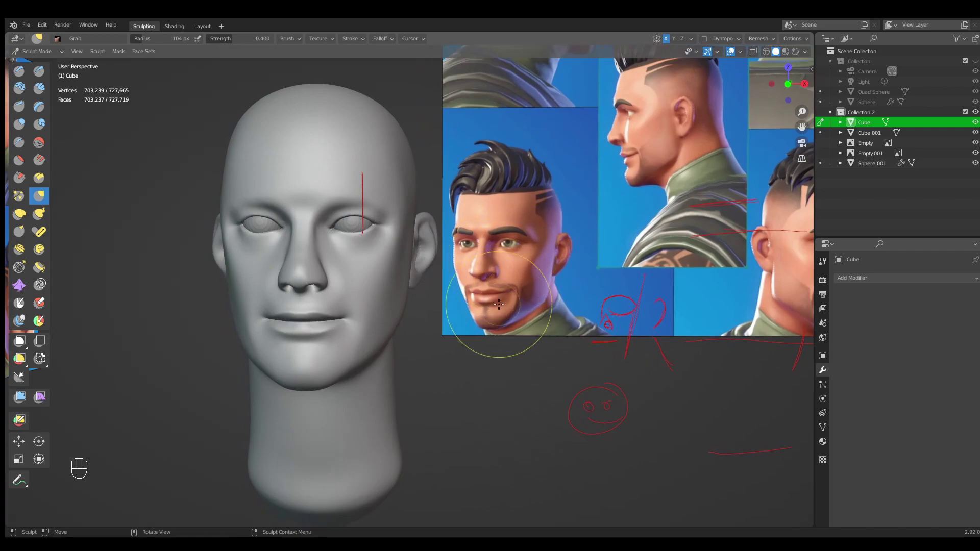
pyautogui.click(19, 482)
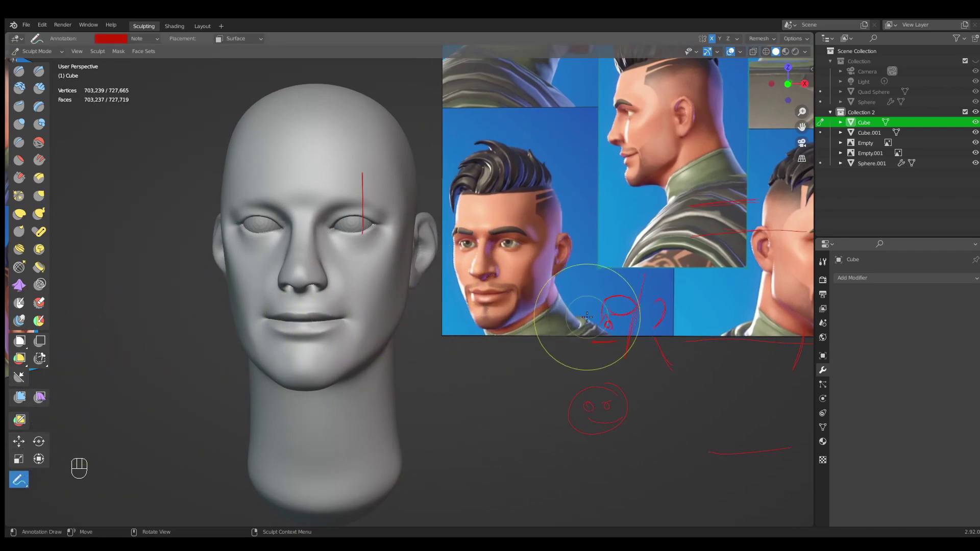
pyautogui.keyDown('ctrl'); pyautogui.moveTo(562, 298); pyautogui.dragTo(471, 291, button='middle'); pyautogui.keyUp('ctrl')
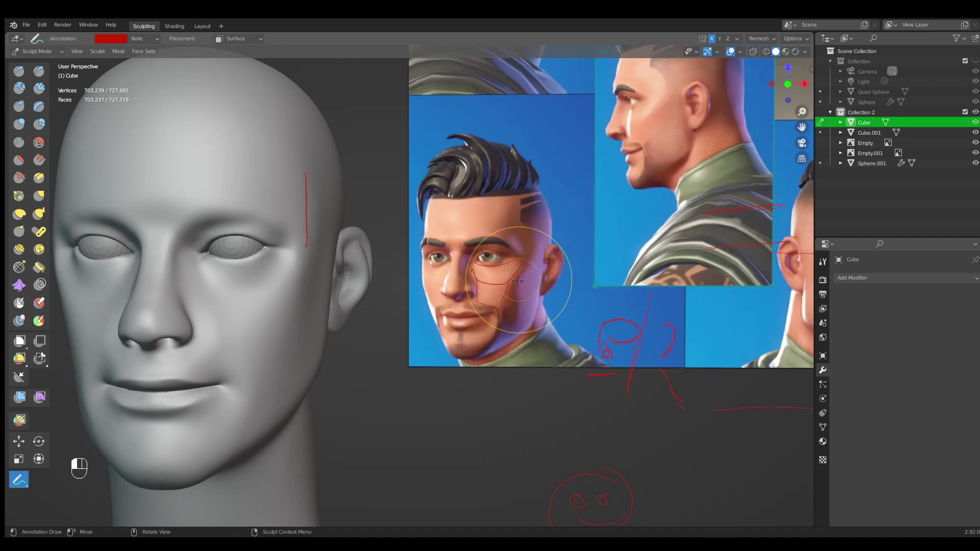
pyautogui.moveTo(520, 332); pyautogui.dragTo(541, 323)
pyautogui.moveTo(540, 265); pyautogui.dragTo(531, 326)
# Build up the upper cheek below the eye with the Clay Strips brush at 131 px radius and 0.600 strength.
pyautogui.moveTo(363, 327)
pyautogui.keyDown('shift'); pyautogui.mouseDown(button='middle')
pyautogui.moveTo(433, 313)
pyautogui.moveTo(459, 322)
pyautogui.moveTo(411, 328)
pyautogui.moveTo(328, 277)
pyautogui.mouseUp(button='middle'); pyautogui.keyUp('shift')
pyautogui.press('q')
pyautogui.click(408, 323)
pyautogui.press('f')
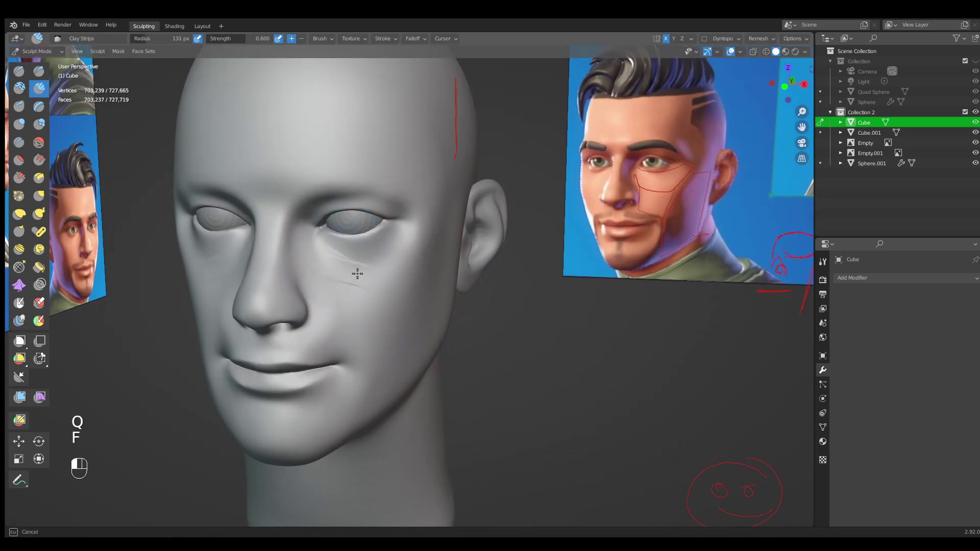
pyautogui.moveTo(376, 266); pyautogui.dragTo(394, 257)
pyautogui.moveTo(352, 280); pyautogui.dragTo(403, 266)
pyautogui.moveTo(339, 280); pyautogui.dragTo(396, 280)
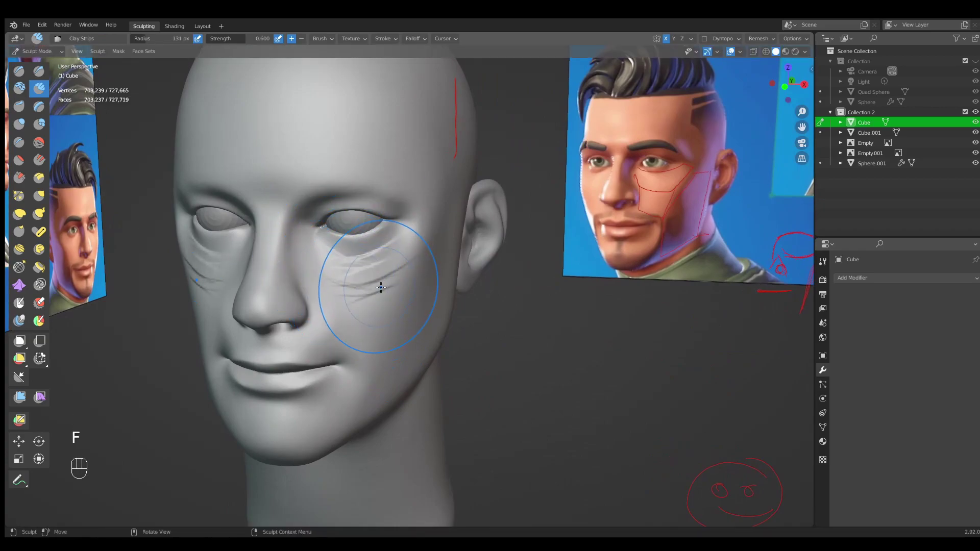
# Extend the Clay Strips build-up across the cheek plane from the cheekbone toward the nose and mouth corner.
pyautogui.moveTo(388, 284); pyautogui.dragTo(382, 277, button='middle')
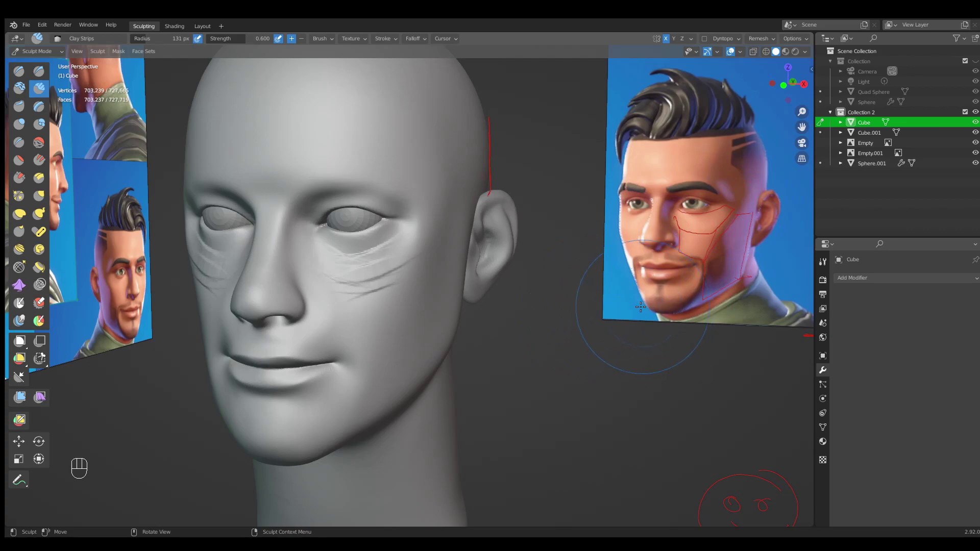
pyautogui.moveTo(370, 284); pyautogui.dragTo(411, 265)
pyautogui.moveTo(412, 264); pyautogui.dragTo(400, 260, button='middle')
pyautogui.moveTo(370, 298); pyautogui.dragTo(380, 291)
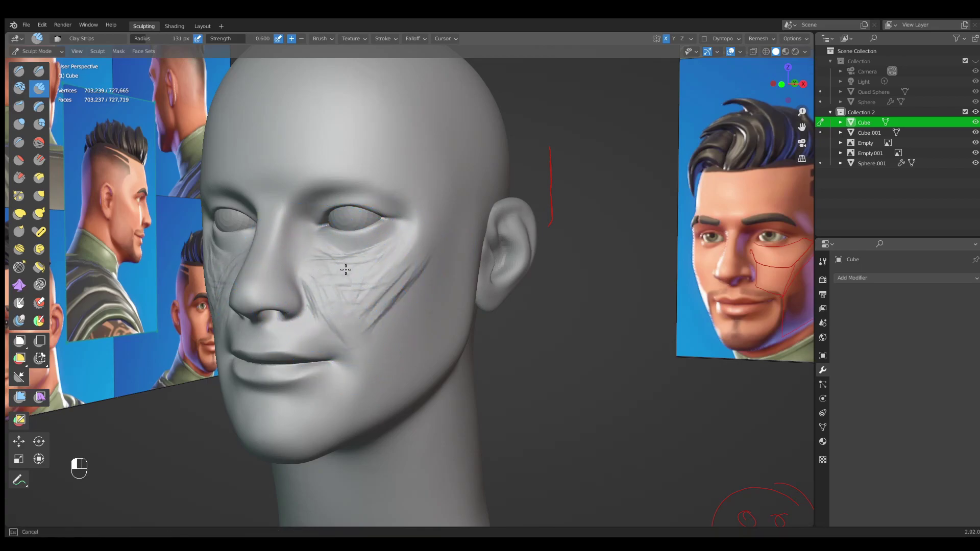
pyautogui.moveTo(386, 260); pyautogui.dragTo(321, 254)
pyautogui.moveTo(381, 252); pyautogui.dragTo(313, 258)
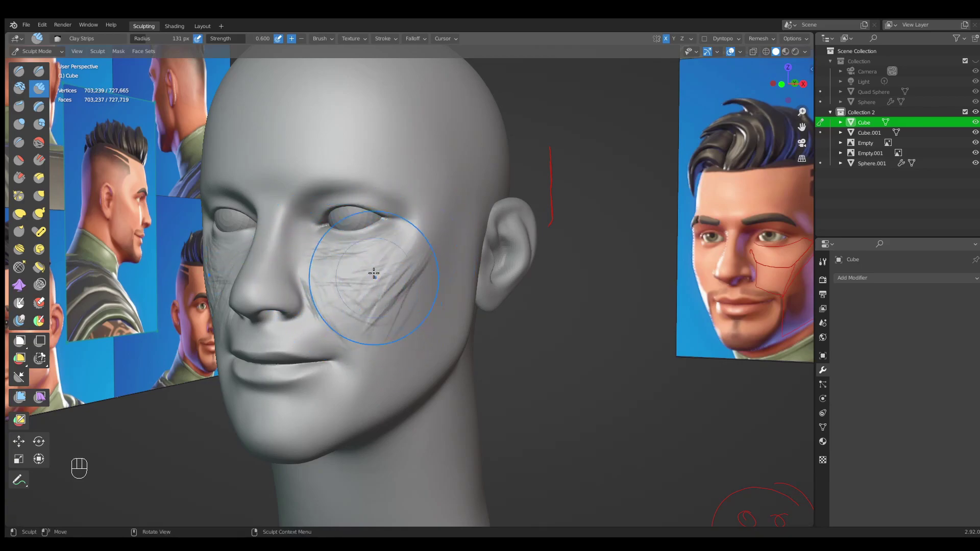
# Add diagonal Clay Strips strokes down the lower cheek toward the mouth corner at 123 px radius.
pyautogui.moveTo(342, 266); pyautogui.dragTo(351, 256, button='middle')
pyautogui.press('f')
pyautogui.click(331, 251)
pyautogui.moveTo(372, 309)
pyautogui.mouseDown(button='middle')
pyautogui.moveTo(357, 303)
pyautogui.moveTo(368, 294)
pyautogui.mouseUp(button='middle')
pyautogui.press('f')
pyautogui.click(372, 294)
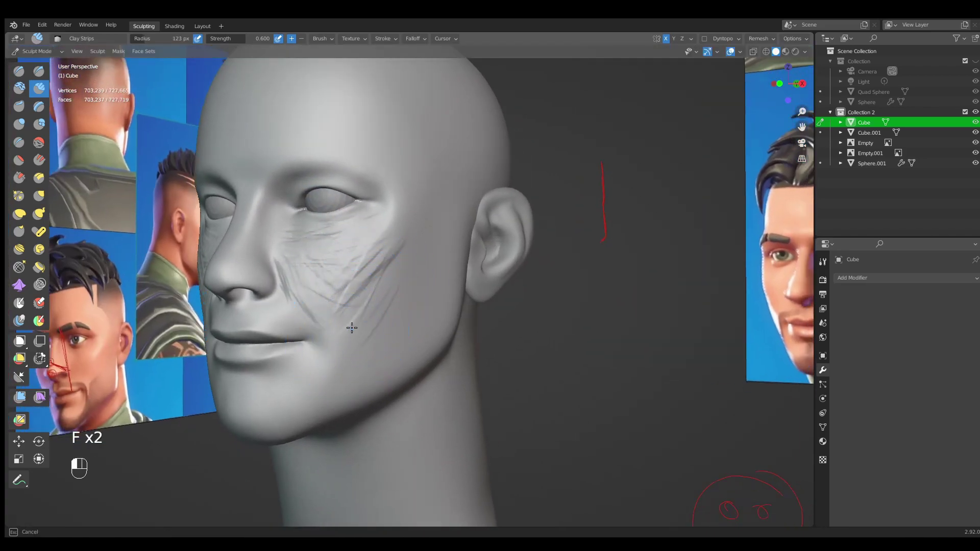
# Lay horizontal Clay Strips strokes along the cheekbone from the outer cheek back to the ear.
pyautogui.moveTo(403, 241)
pyautogui.mouseDown(button='middle')
pyautogui.moveTo(400, 278)
pyautogui.moveTo(413, 237)
pyautogui.mouseUp(button='middle')
pyautogui.moveTo(451, 232); pyautogui.dragTo(459, 234)
pyautogui.moveTo(459, 234); pyautogui.dragTo(433, 234, button='middle')
pyautogui.moveTo(410, 226); pyautogui.dragTo(463, 227)
# Check the side reference and add Clay Strips strokes from the cheek up to the ear at 133 px radius.
pyautogui.keyDown('shift'); pyautogui.moveTo(499, 257); pyautogui.dragTo(334, 314, button='middle'); pyautogui.keyUp('shift')
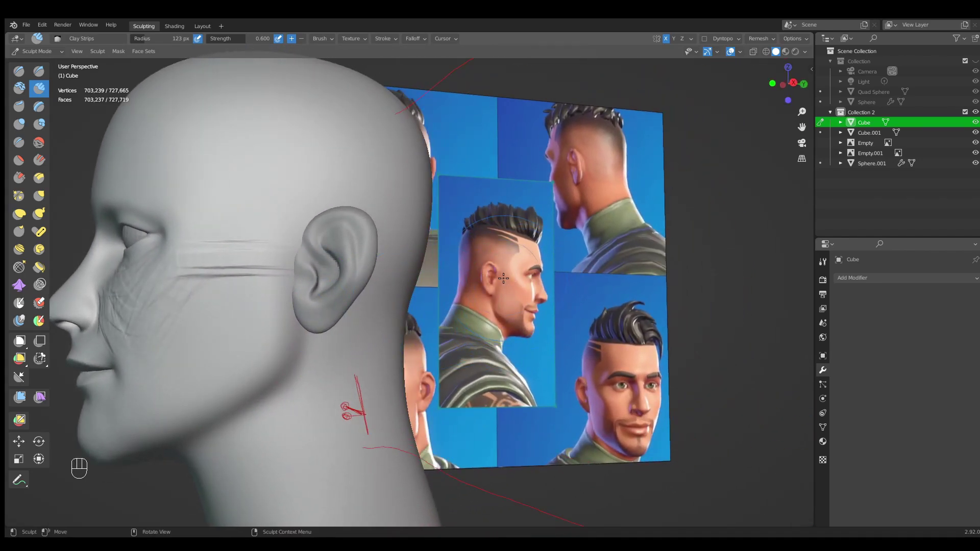
pyautogui.keyDown('shift'); pyautogui.moveTo(297, 288); pyautogui.dragTo(315, 328, button='middle'); pyautogui.keyUp('shift')
pyautogui.moveTo(358, 289); pyautogui.dragTo(368, 280)
pyautogui.press('f')
pyautogui.click(332, 319)
pyautogui.moveTo(311, 340); pyautogui.dragTo(397, 275)
pyautogui.moveTo(402, 276); pyautogui.dragTo(300, 278, button='middle')
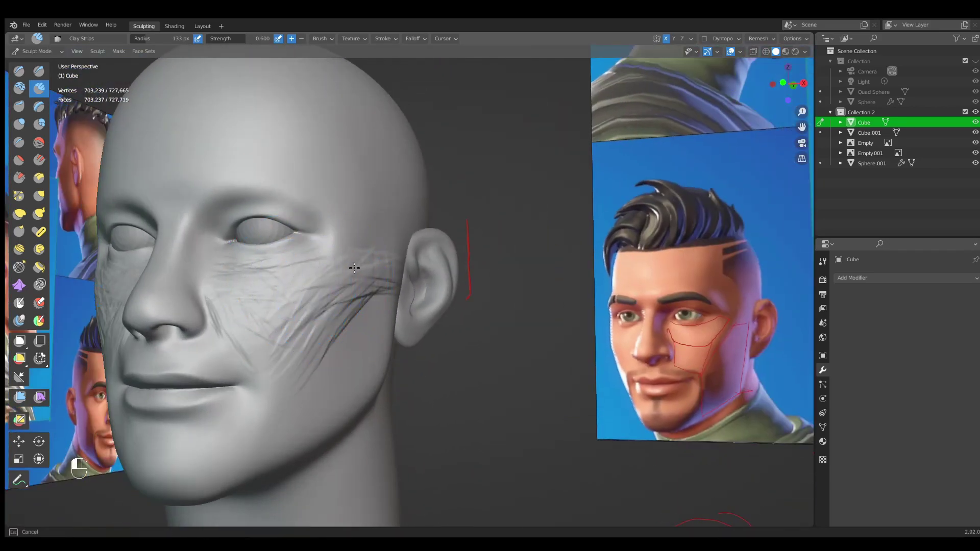
# Smooth the built-up cheek and cheekbone and reduce the Clay Strips brush to a 90 px radius.
pyautogui.moveTo(333, 282)
pyautogui.keyDown('shift'); pyautogui.mouseDown()
pyautogui.moveTo(301, 317)
pyautogui.moveTo(271, 311)
pyautogui.moveTo(321, 299)
pyautogui.mouseUp(); pyautogui.keyUp('shift')
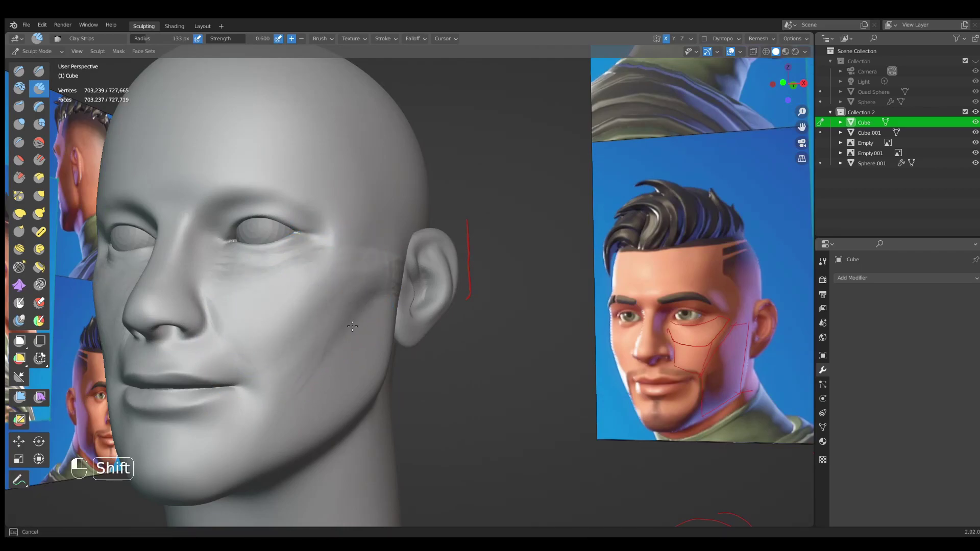
pyautogui.moveTo(311, 283)
pyautogui.mouseDown(button='middle')
pyautogui.moveTo(337, 286)
pyautogui.moveTo(322, 321)
pyautogui.mouseUp(button='middle')
pyautogui.press('f')
pyautogui.click(338, 285)
pyautogui.moveTo(381, 319); pyautogui.dragTo(342, 333, button='middle')
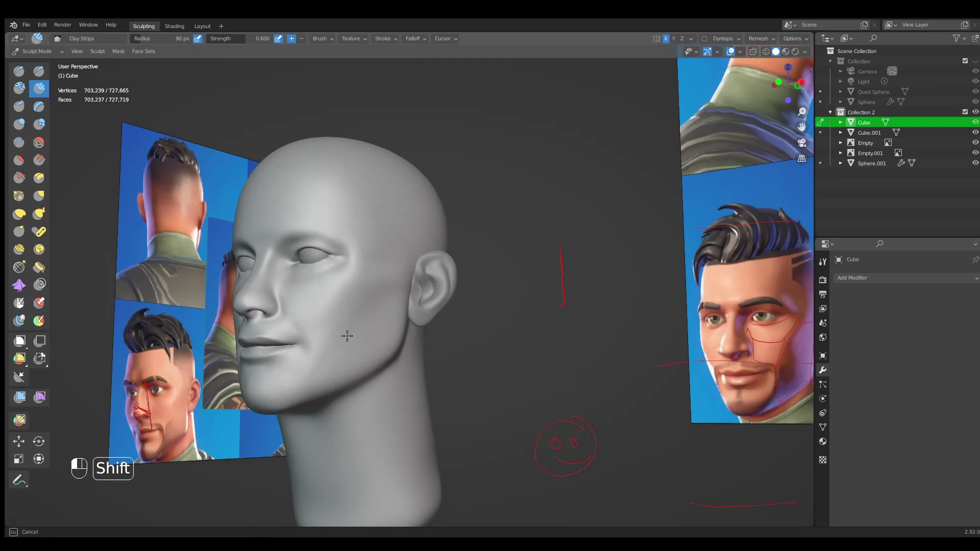
# Smooth the cheek and adjust the lower jawline with the Grab brush in front view.
pyautogui.keyDown('shift'); pyautogui.moveTo(338, 351); pyautogui.dragTo(325, 281); pyautogui.keyUp('shift')
pyautogui.press('KP_1')
pyautogui.keyDown('ctrl'); pyautogui.moveTo(383, 240); pyautogui.dragTo(422, 284, button='middle'); pyautogui.keyUp('ctrl')
pyautogui.moveTo(397, 339)
pyautogui.keyDown('shift'); pyautogui.mouseDown(button='middle')
pyautogui.moveTo(438, 289)
pyautogui.moveTo(467, 302)
pyautogui.mouseUp(button='middle'); pyautogui.keyUp('shift')
pyautogui.keyDown('shift'); pyautogui.moveTo(461, 372); pyautogui.dragTo(455, 392, button='middle'); pyautogui.keyUp('shift')
pyautogui.press('g')
pyautogui.press('f')
pyautogui.click(408, 402)
pyautogui.press('g')
pyautogui.press('f')
pyautogui.click(410, 403)
pyautogui.moveTo(409, 404); pyautogui.dragTo(413, 398)
# Reshape the outer cheek and jaw contour in front view with the Grab brush at 183 px radius.
pyautogui.keyDown('ctrl'); pyautogui.moveTo(414, 376); pyautogui.dragTo(415, 426, button='middle'); pyautogui.keyUp('ctrl')
pyautogui.press('f')
pyautogui.click(404, 369)
pyautogui.press('g')
pyautogui.press('f')
pyautogui.click(429, 330)
pyautogui.press('g')
pyautogui.press('f')
pyautogui.click(430, 324)
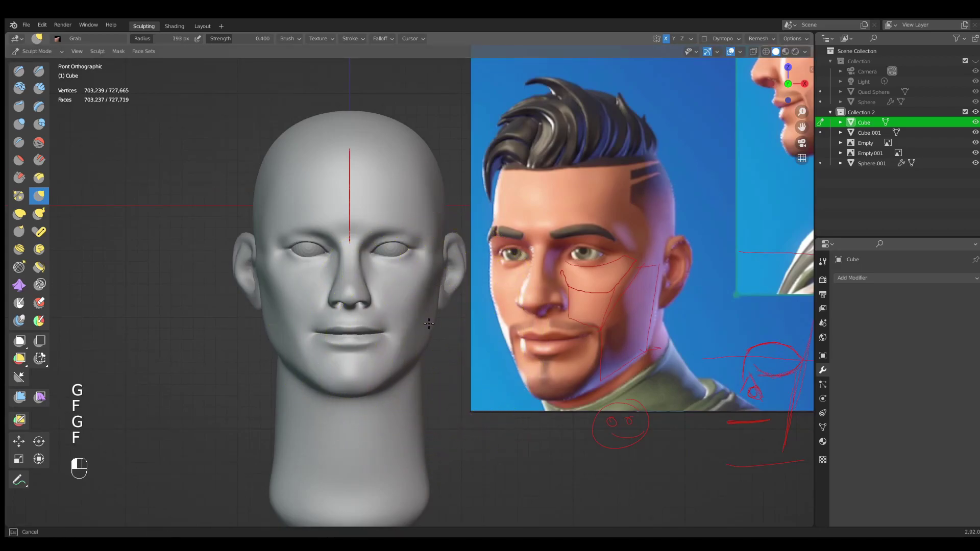
pyautogui.moveTo(428, 324); pyautogui.dragTo(429, 323)
# Pull the nostril wings outward from a low view with the Grab brush at 158 px radius.
pyautogui.moveTo(429, 325)
pyautogui.keyDown('ctrl'); pyautogui.mouseDown(button='middle')
pyautogui.moveTo(430, 376)
pyautogui.moveTo(434, 323)
pyautogui.moveTo(449, 328)
pyautogui.moveTo(416, 315)
pyautogui.moveTo(463, 322)
pyautogui.moveTo(430, 271)
pyautogui.moveTo(438, 293)
pyautogui.mouseUp(button='middle'); pyautogui.keyUp('ctrl')
pyautogui.hotkey('shift', 'c')
pyautogui.press('g')
pyautogui.press('f')
pyautogui.click(485, 181)
pyautogui.moveTo(393, 167); pyautogui.dragTo(416, 170)
pyautogui.press('g')
pyautogui.press('f')
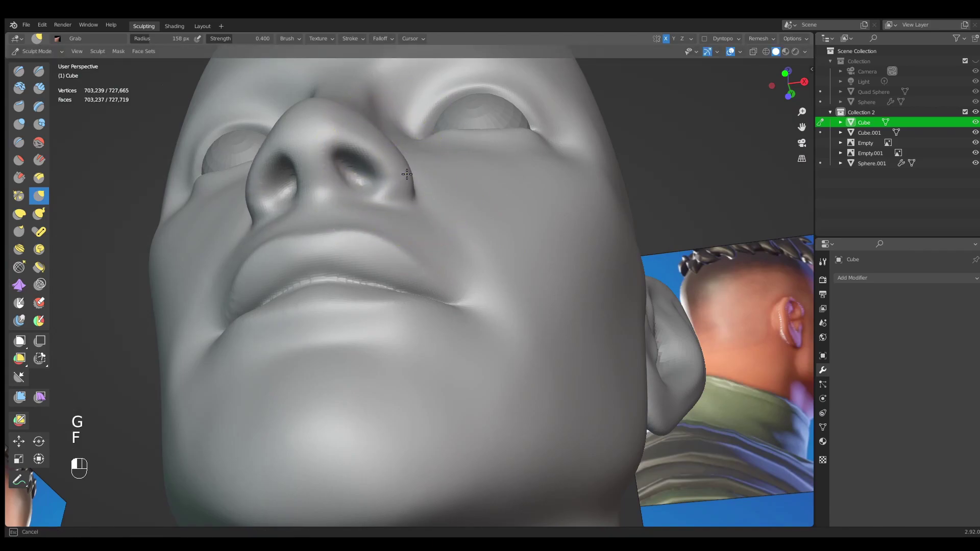
# Widen the nostril wings further from below with the Grab brush at 144 px radius.
pyautogui.moveTo(407, 175); pyautogui.dragTo(413, 175, button='middle')
pyautogui.press('g')
pyautogui.press('f')
pyautogui.click(398, 171)
pyautogui.moveTo(393, 169); pyautogui.dragTo(410, 169)
pyautogui.moveTo(410, 170)
pyautogui.keyDown('ctrl'); pyautogui.mouseDown(button='middle')
pyautogui.moveTo(420, 297)
pyautogui.moveTo(425, 290)
pyautogui.mouseUp(button='middle'); pyautogui.keyUp('ctrl')
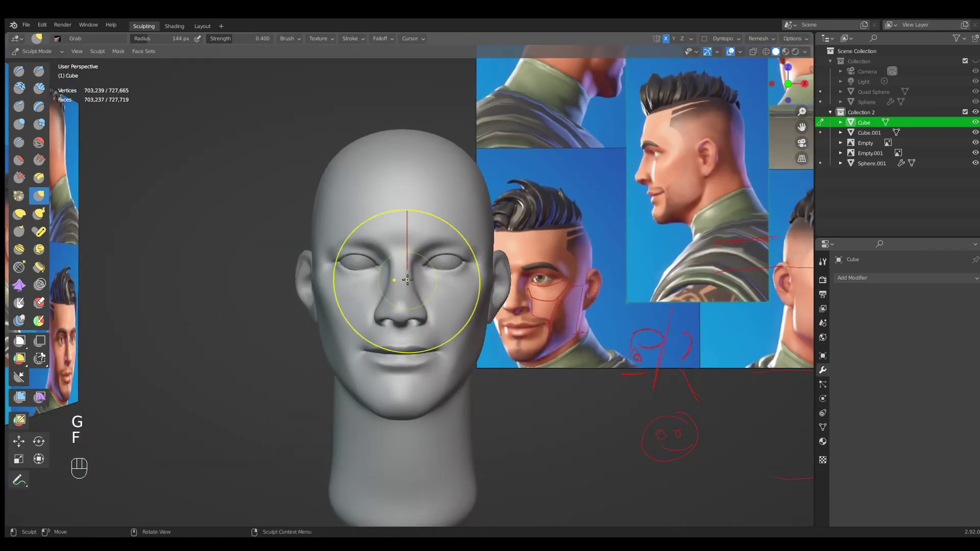
# Compare the nose with the front reference and crease between the nose tip and nostril wing at 60 px radius.
pyautogui.press('KP_1')
pyautogui.keyDown('ctrl'); pyautogui.moveTo(400, 339); pyautogui.dragTo(412, 237, button='middle'); pyautogui.keyUp('ctrl')
pyautogui.keyDown('shift'); pyautogui.moveTo(434, 282); pyautogui.dragTo(339, 222, button='middle'); pyautogui.keyUp('shift')
pyautogui.keyDown('ctrl'); pyautogui.moveTo(404, 235); pyautogui.dragTo(459, 301, button='middle'); pyautogui.keyUp('ctrl')
pyautogui.keyDown('shift'); pyautogui.moveTo(680, 301); pyautogui.dragTo(601, 305, button='middle'); pyautogui.keyUp('shift')
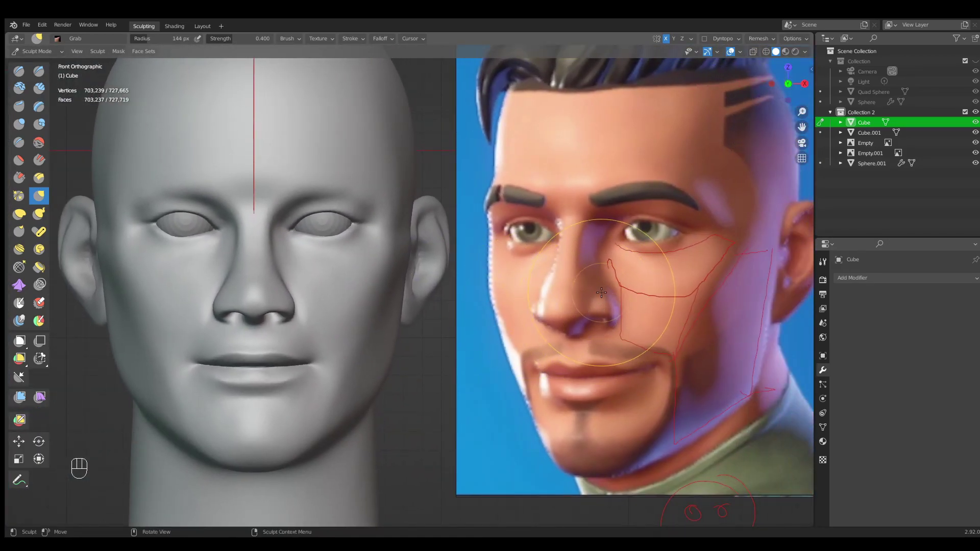
pyautogui.keyDown('shift'); pyautogui.moveTo(536, 307); pyautogui.dragTo(580, 306, button='middle'); pyautogui.keyUp('shift')
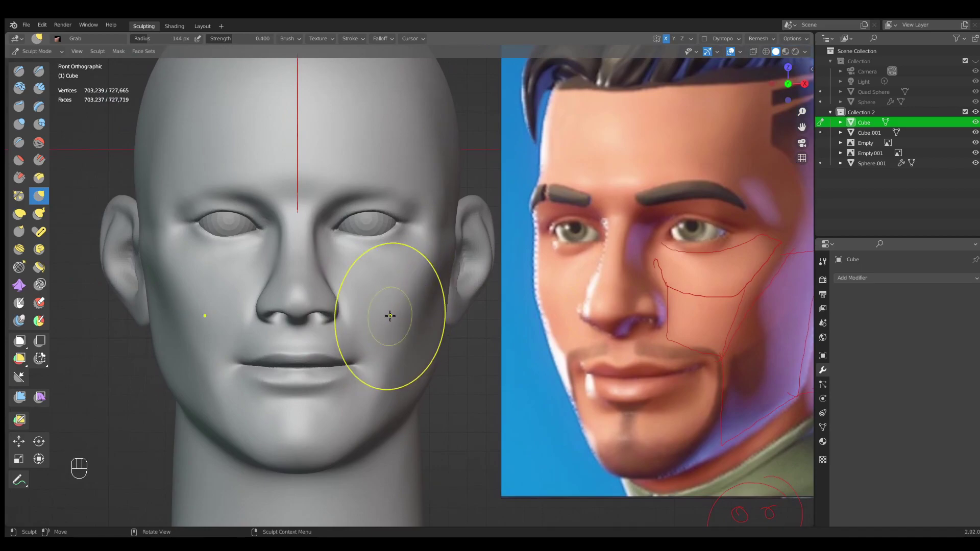
pyautogui.moveTo(416, 317)
pyautogui.mouseDown(button='middle')
pyautogui.moveTo(269, 323)
pyautogui.moveTo(277, 306)
pyautogui.moveTo(317, 303)
pyautogui.moveTo(272, 318)
pyautogui.mouseUp(button='middle')
pyautogui.hotkey('shift', 'c')
pyautogui.press('f')
pyautogui.click(255, 310)
pyautogui.press('f')
pyautogui.keyDown('shift'); pyautogui.moveTo(270, 317); pyautogui.dragTo(324, 304, button='middle'); pyautogui.keyUp('shift')
pyautogui.keyDown('ctrl'); pyautogui.moveTo(323, 304); pyautogui.dragTo(325, 285, button='middle'); pyautogui.keyUp('ctrl')
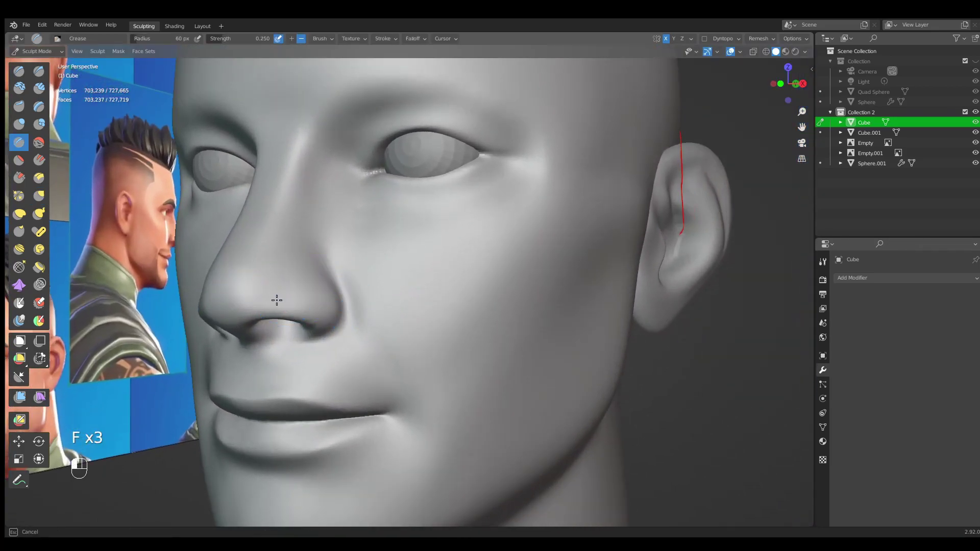
# Undo the last nose edit and crease above the nostril wing at 53 px radius.
pyautogui.moveTo(272, 320)
pyautogui.mouseDown(button='middle')
pyautogui.moveTo(317, 269)
pyautogui.moveTo(317, 236)
pyautogui.moveTo(350, 247)
pyautogui.moveTo(340, 238)
pyautogui.mouseUp(button='middle')
pyautogui.press('g')
pyautogui.press('f')
pyautogui.hotkey('ctrl', 'z')
pyautogui.hotkey('shift', 'c')
pyautogui.press('f')
pyautogui.click(340, 238)
pyautogui.click(296, 262)
pyautogui.moveTo(296, 262)
pyautogui.mouseDown(button='middle')
pyautogui.moveTo(342, 207)
pyautogui.moveTo(245, 365)
pyautogui.mouseUp(button='middle')
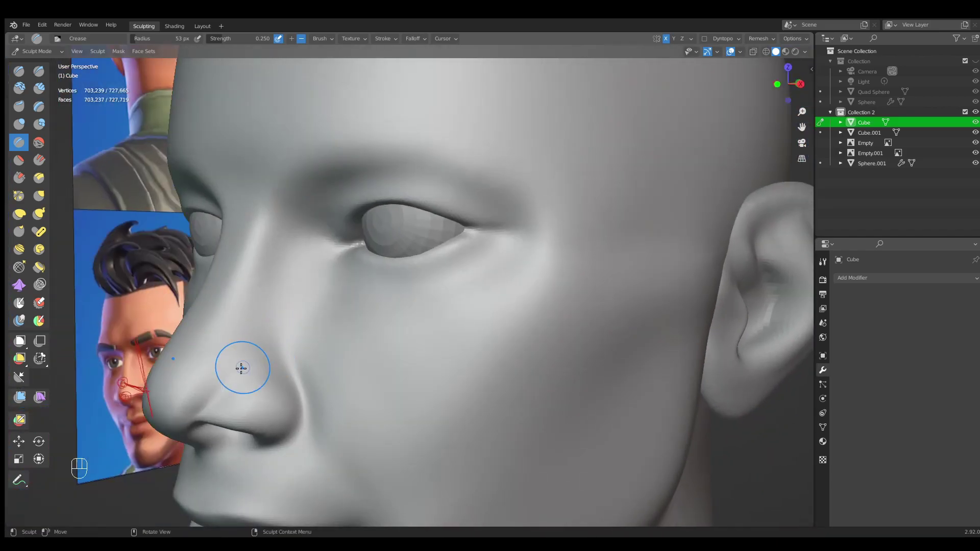
# Adjust the front edge of the nostril rim in a near-side view with the Grab brush.
pyautogui.moveTo(221, 411)
pyautogui.mouseDown(button='middle')
pyautogui.moveTo(240, 350)
pyautogui.moveTo(233, 343)
pyautogui.mouseUp(button='middle')
pyautogui.press('g')
pyautogui.press('f')
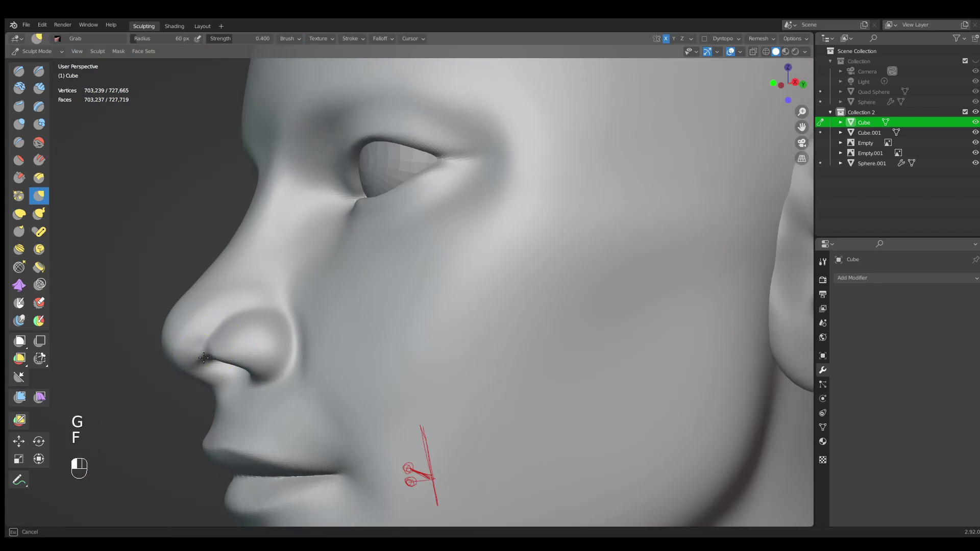
pyautogui.press('g')
pyautogui.press('f')
pyautogui.click(211, 353)
pyautogui.moveTo(202, 352); pyautogui.dragTo(340, 271, button='middle')
# Smooth the nose and its surroundings from several angles at 80 px radius.
pyautogui.keyDown('shift'); pyautogui.moveTo(341, 271); pyautogui.dragTo(393, 207); pyautogui.keyUp('shift')
pyautogui.keyDown('ctrl'); pyautogui.moveTo(409, 193); pyautogui.dragTo(403, 255, button='middle'); pyautogui.keyUp('ctrl')
pyautogui.moveTo(403, 255); pyautogui.dragTo(392, 325, button='middle')
pyautogui.moveTo(392, 325); pyautogui.dragTo(427, 328, button='middle')
pyautogui.keyDown('shift'); pyautogui.moveTo(398, 290); pyautogui.dragTo(398, 304); pyautogui.keyUp('shift')
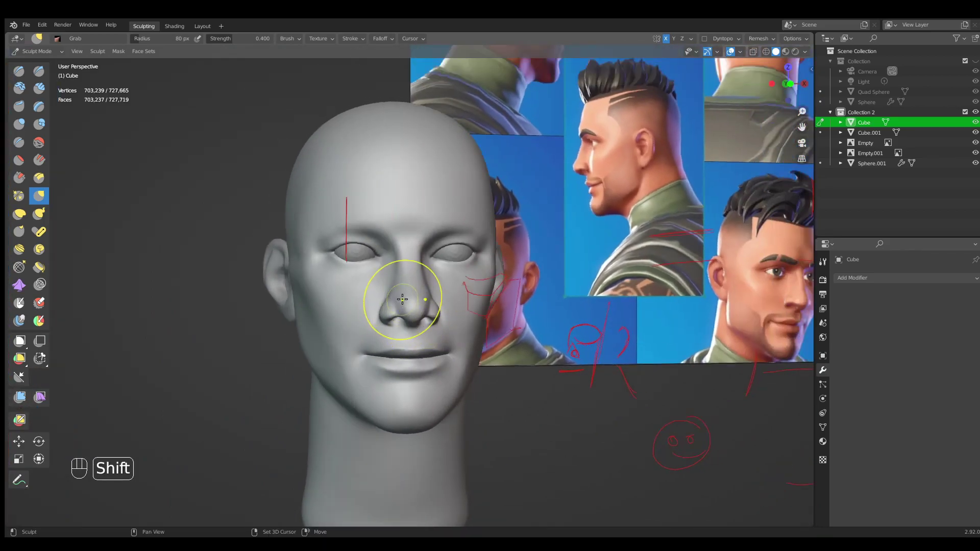
pyautogui.moveTo(397, 299); pyautogui.dragTo(439, 307, button='middle')
pyautogui.keyDown('shift'); pyautogui.moveTo(437, 297); pyautogui.dragTo(434, 300); pyautogui.keyUp('shift')
pyautogui.moveTo(434, 300)
pyautogui.mouseDown(button='middle')
pyautogui.moveTo(365, 296)
pyautogui.moveTo(377, 290)
pyautogui.mouseUp(button='middle')
pyautogui.keyDown('shift'); pyautogui.moveTo(376, 290); pyautogui.dragTo(367, 309); pyautogui.keyUp('shift')
pyautogui.moveTo(393, 338)
pyautogui.keyDown('ctrl'); pyautogui.mouseDown(button='middle')
pyautogui.moveTo(403, 327)
pyautogui.moveTo(343, 312)
pyautogui.mouseUp(button='middle'); pyautogui.keyUp('ctrl')
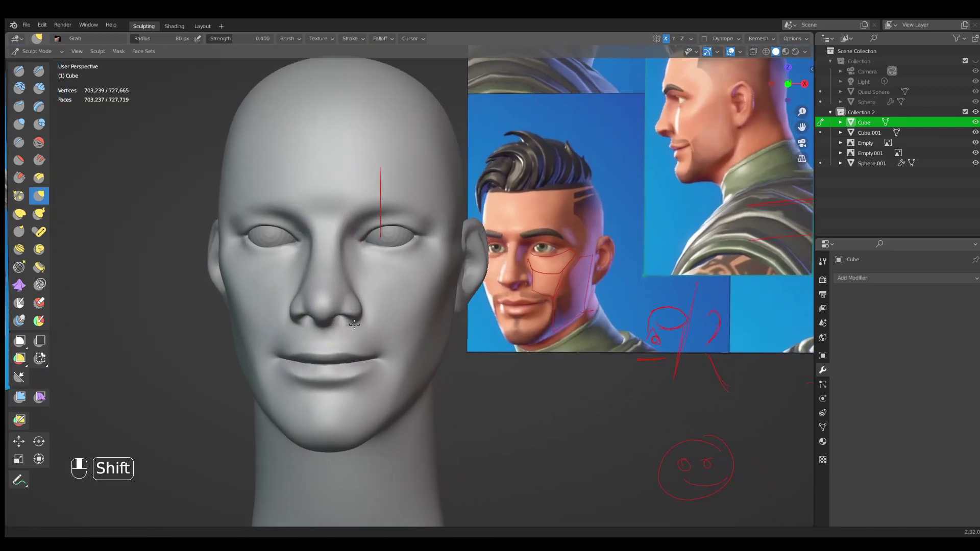
# Reshape the nostril wings and nose tip with the Grab brush in a near-front view.
pyautogui.moveTo(468, 313)
pyautogui.keyDown('ctrl'); pyautogui.mouseDown(button='middle')
pyautogui.moveTo(317, 317)
pyautogui.moveTo(343, 311)
pyautogui.moveTo(317, 324)
pyautogui.moveTo(337, 300)
pyautogui.moveTo(357, 301)
pyautogui.moveTo(338, 262)
pyautogui.mouseUp(button='middle'); pyautogui.keyUp('ctrl')
pyautogui.press('g')
pyautogui.press('f')
pyautogui.click(303, 319)
pyautogui.press('g')
pyautogui.press('f')
pyautogui.click(350, 310)
# Lift the upper nose with the Grab brush at 92 px radius and smooth the area between the brows.
pyautogui.press('g')
pyautogui.press('f')
pyautogui.click(341, 300)
pyautogui.moveTo(340, 243); pyautogui.dragTo(340, 233)
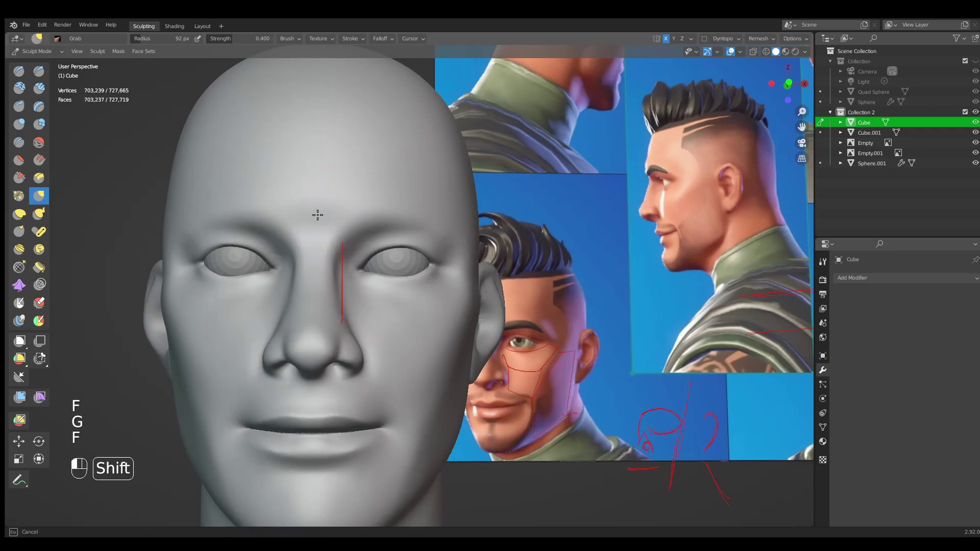
pyautogui.keyDown('shift'); pyautogui.moveTo(361, 189); pyautogui.dragTo(356, 221); pyautogui.keyUp('shift')
pyautogui.scroll(-4, 355, 225)
pyautogui.moveTo(403, 315); pyautogui.dragTo(416, 320, button='middle')
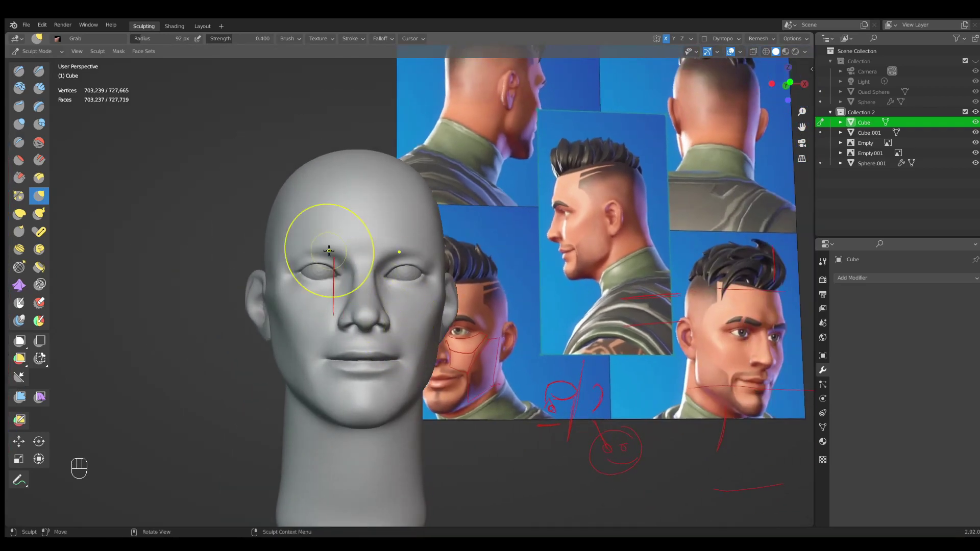
# Widen the nostril wings slightly in front view with the Grab brush at 91 px and 129 px radius.
pyautogui.press('KP_0')
pyautogui.press('KP_1')
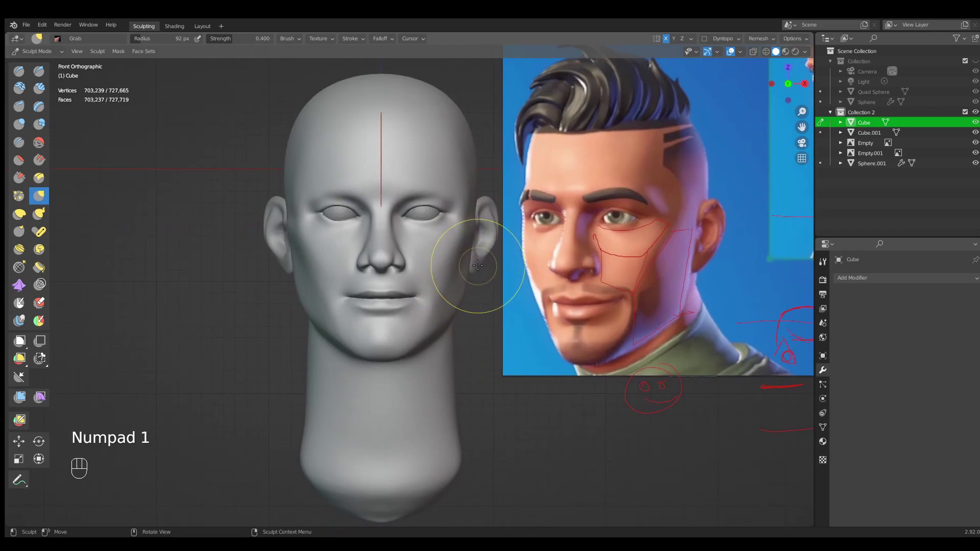
pyautogui.keyDown('ctrl'); pyautogui.moveTo(429, 262); pyautogui.dragTo(430, 270, button='middle'); pyautogui.keyUp('ctrl')
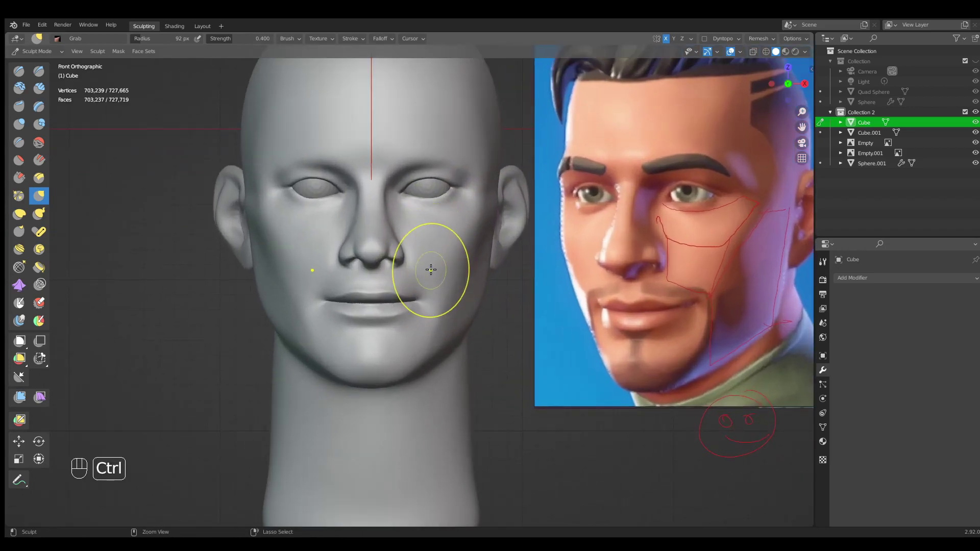
pyautogui.keyDown('shift'); pyautogui.moveTo(490, 303); pyautogui.dragTo(487, 339, button='middle'); pyautogui.keyUp('shift')
pyautogui.press('g')
pyautogui.press('f')
pyautogui.click(393, 285)
pyautogui.keyDown('ctrl'); pyautogui.moveTo(411, 284); pyautogui.dragTo(403, 270, button='middle'); pyautogui.keyUp('ctrl')
pyautogui.press('g')
pyautogui.press('f')
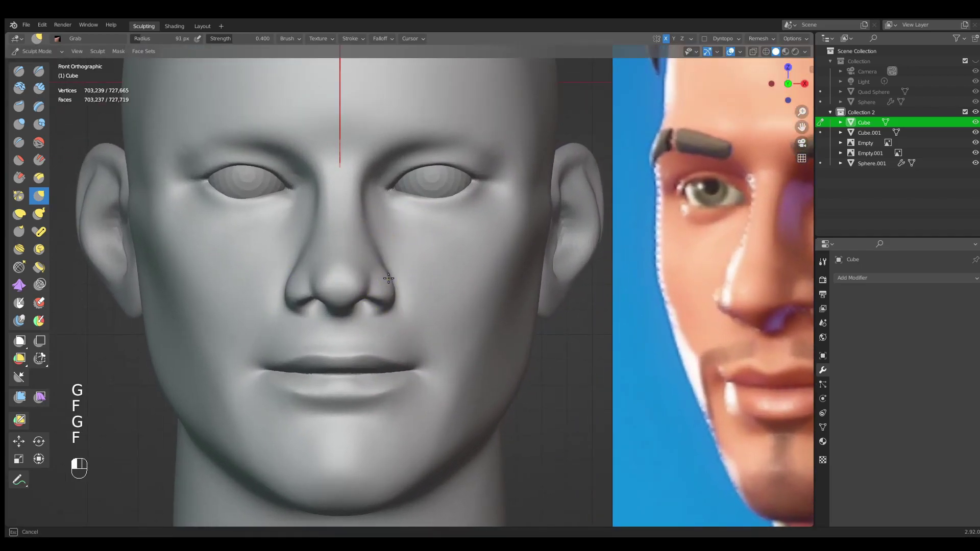
pyautogui.click(413, 297)
pyautogui.moveTo(408, 303); pyautogui.dragTo(405, 306)
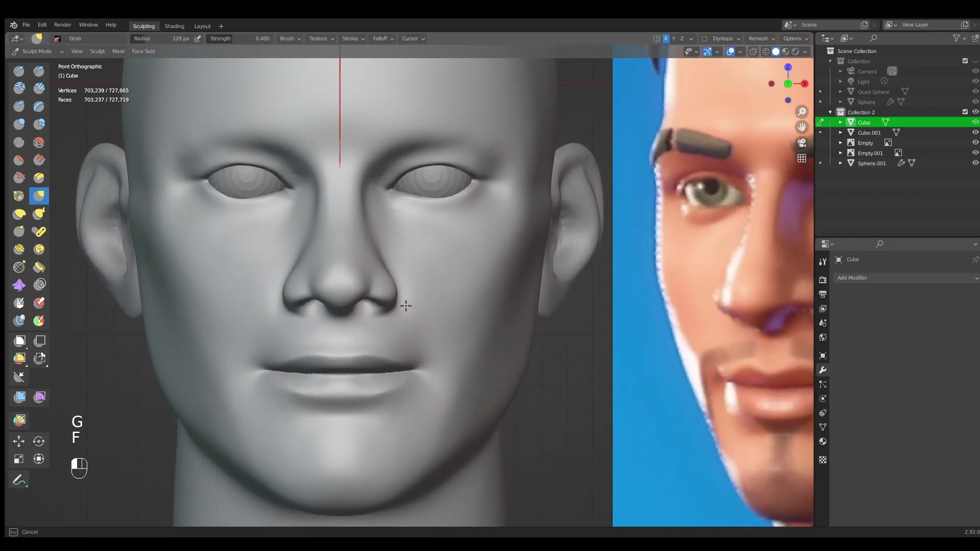
# Smooth the outer cheek in front view and compare the face with the three-quarter reference.
pyautogui.keyDown('ctrl'); pyautogui.moveTo(417, 283); pyautogui.dragTo(398, 317, button='middle'); pyautogui.keyUp('ctrl')
pyautogui.press('f')
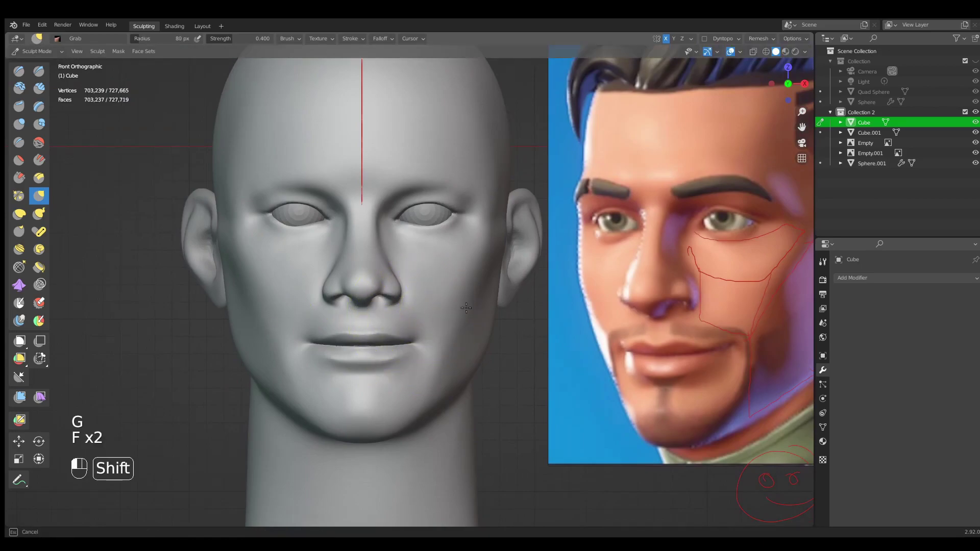
pyautogui.keyDown('shift'); pyautogui.moveTo(469, 297); pyautogui.dragTo(465, 248); pyautogui.keyUp('shift')
pyautogui.moveTo(465, 248)
pyautogui.keyDown('ctrl'); pyautogui.mouseDown(button='middle')
pyautogui.moveTo(436, 324)
pyautogui.moveTo(438, 314)
pyautogui.mouseUp(button='middle'); pyautogui.keyUp('ctrl')
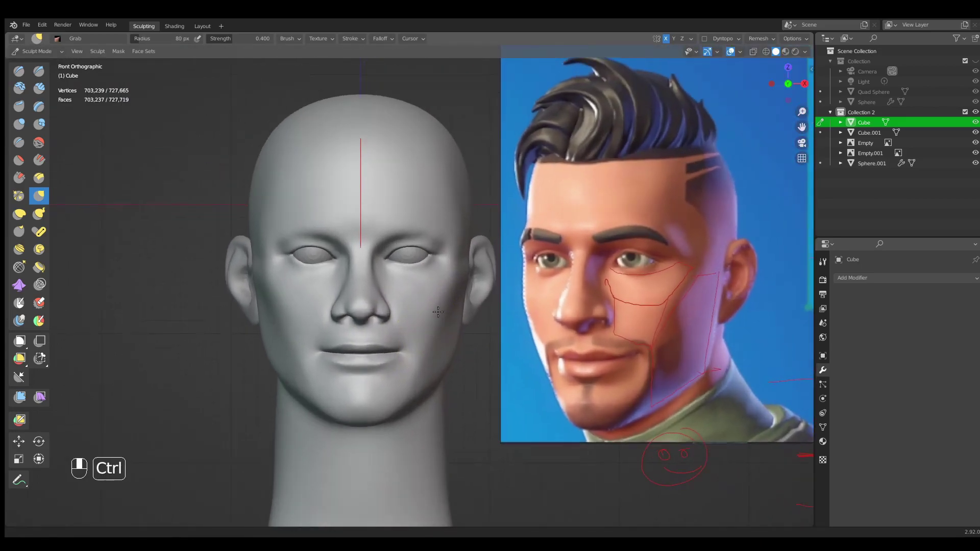
pyautogui.keyDown('ctrl'); pyautogui.moveTo(646, 278); pyautogui.dragTo(548, 248, button='middle'); pyautogui.keyUp('ctrl')
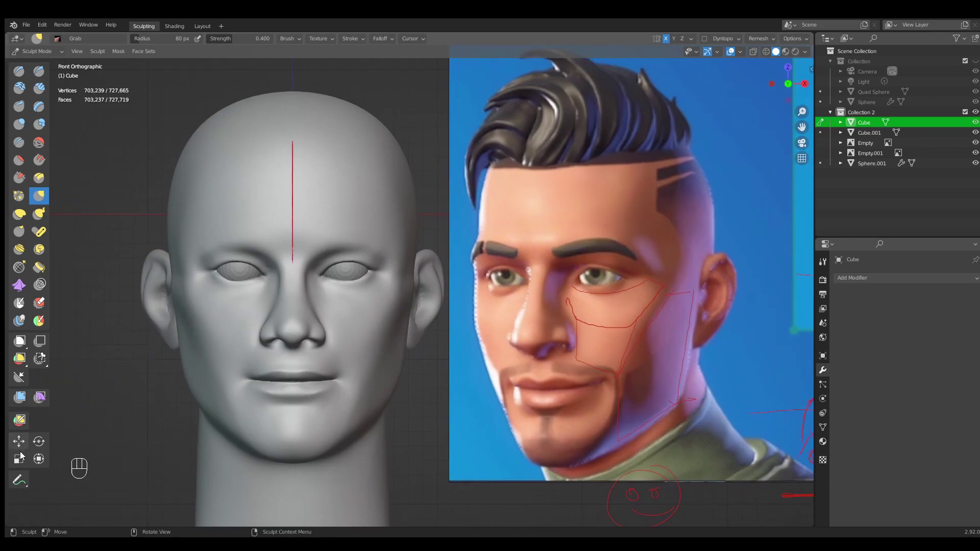
# Add a blue annotation layer and outline the brow ridge on the three-quarter reference face.
pyautogui.click(19, 480)
pyautogui.press('n')
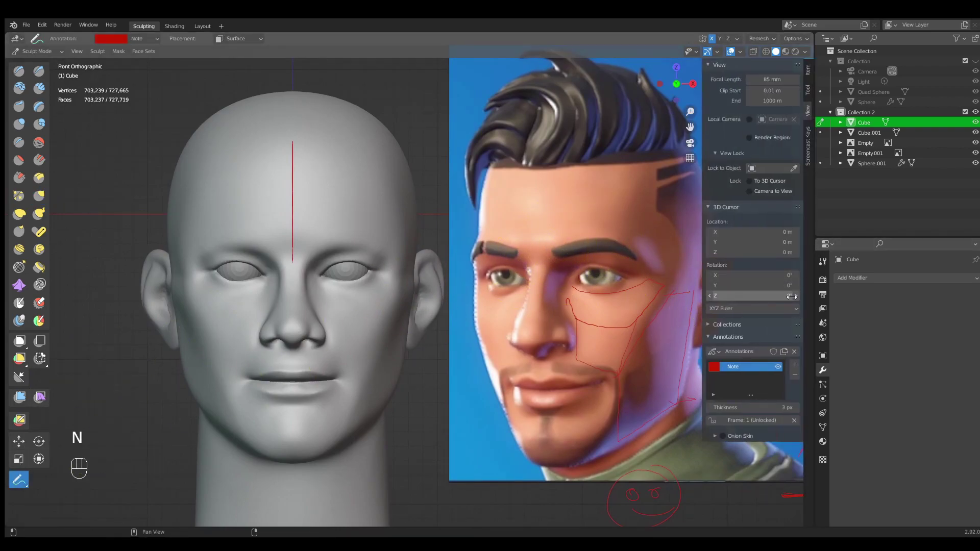
pyautogui.click(795, 365)
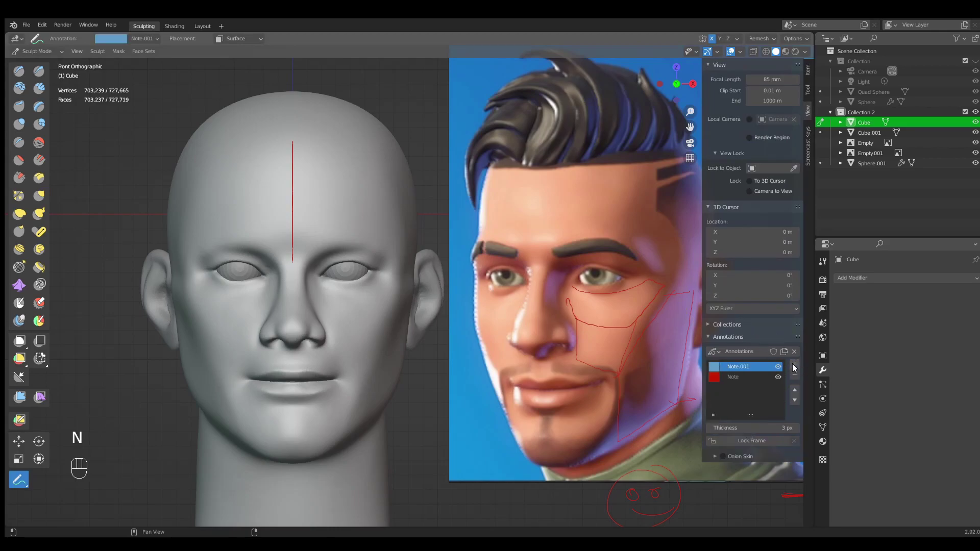
pyautogui.click(714, 367)
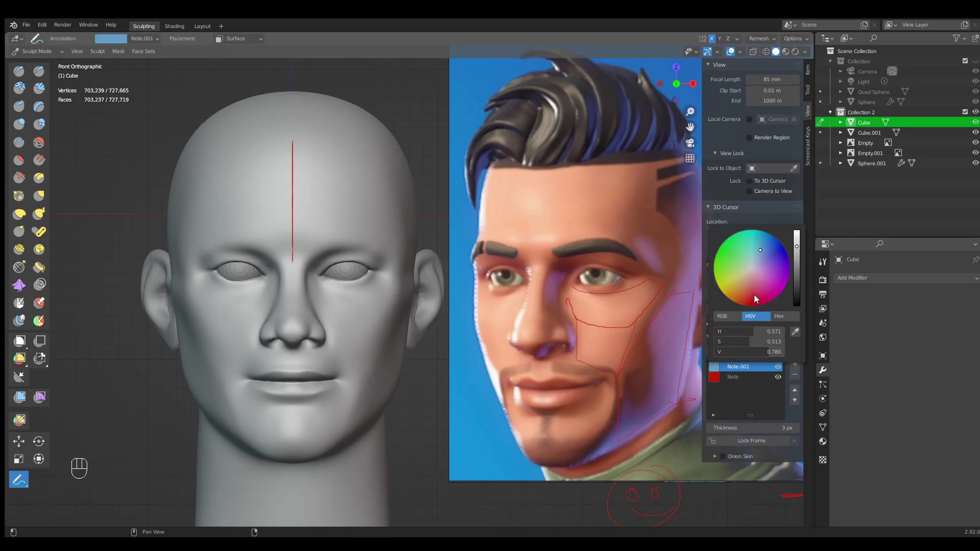
pyautogui.moveTo(767, 263); pyautogui.dragTo(773, 253)
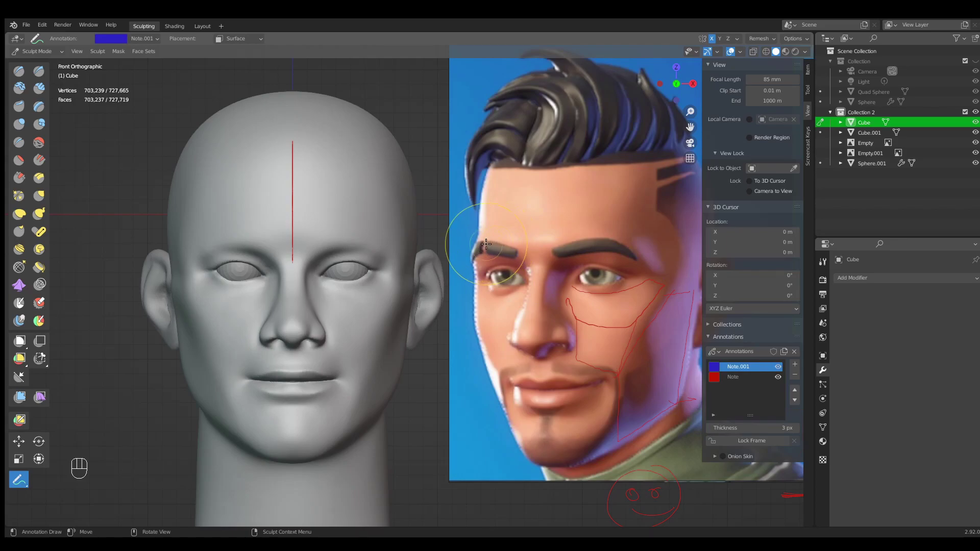
pyautogui.moveTo(547, 239)
pyautogui.mouseDown()
pyautogui.moveTo(628, 240)
pyautogui.moveTo(654, 263)
pyautogui.moveTo(623, 286)
pyautogui.moveTo(565, 260)
pyautogui.mouseUp()
pyautogui.moveTo(489, 263)
pyautogui.mouseDown()
pyautogui.moveTo(467, 269)
pyautogui.moveTo(477, 278)
pyautogui.mouseUp()
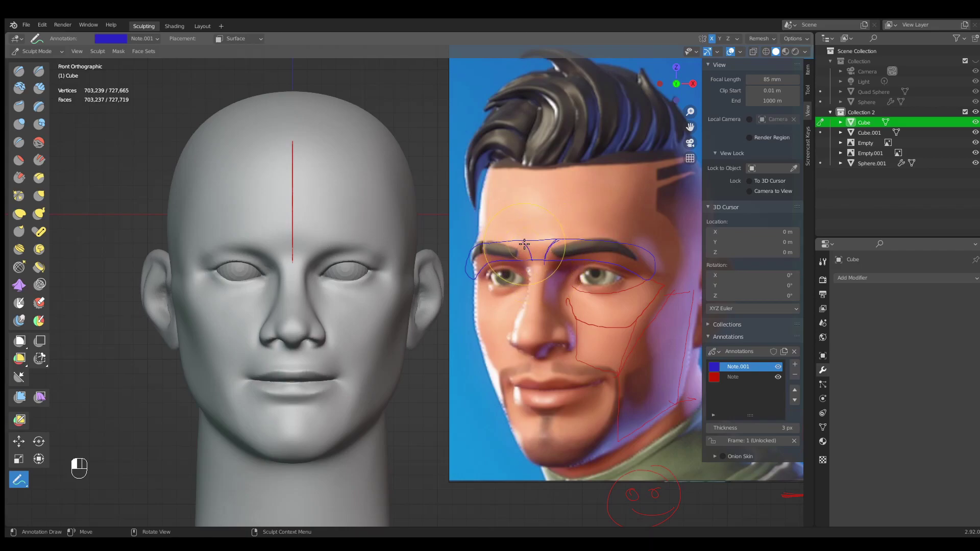
# Build up the inner brows with Clay Strips strokes at 81 px radius.
pyautogui.moveTo(299, 298)
pyautogui.keyDown('ctrl'); pyautogui.mouseDown(button='middle')
pyautogui.moveTo(310, 278)
pyautogui.moveTo(390, 277)
pyautogui.mouseUp(button='middle'); pyautogui.keyUp('ctrl')
pyautogui.press('q')
pyautogui.click(308, 274)
pyautogui.press('f')
pyautogui.moveTo(345, 261)
pyautogui.mouseDown()
pyautogui.moveTo(377, 242)
pyautogui.moveTo(354, 264)
pyautogui.mouseUp()
pyautogui.press('f')
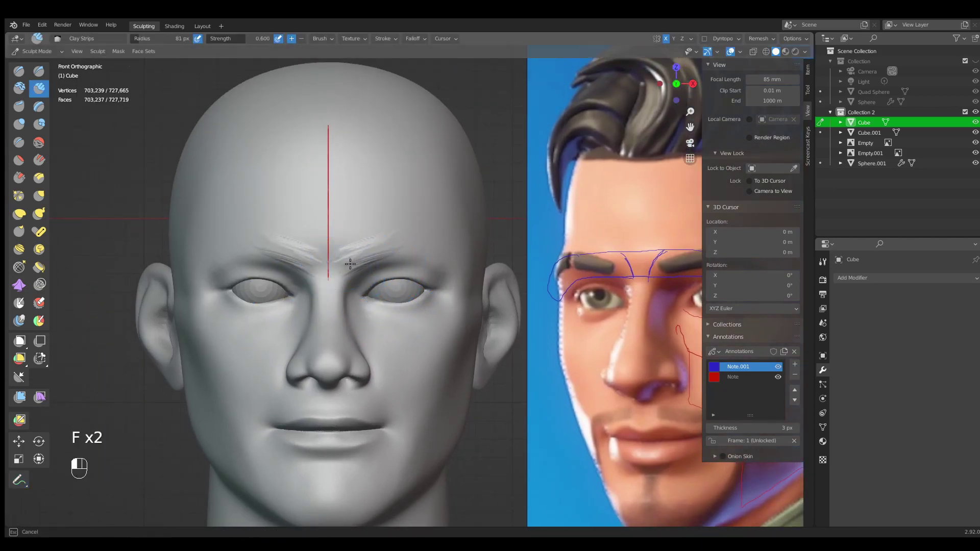
# Extend the brow ridge toward the temple with Clay Strips strokes at 104 px radius.
pyautogui.press('f')
pyautogui.click(391, 247)
pyautogui.moveTo(370, 251); pyautogui.dragTo(439, 257)
pyautogui.moveTo(430, 263); pyautogui.dragTo(421, 255, button='middle')
pyautogui.moveTo(430, 250); pyautogui.dragTo(439, 253)
pyautogui.moveTo(377, 241); pyautogui.dragTo(350, 246, button='middle')
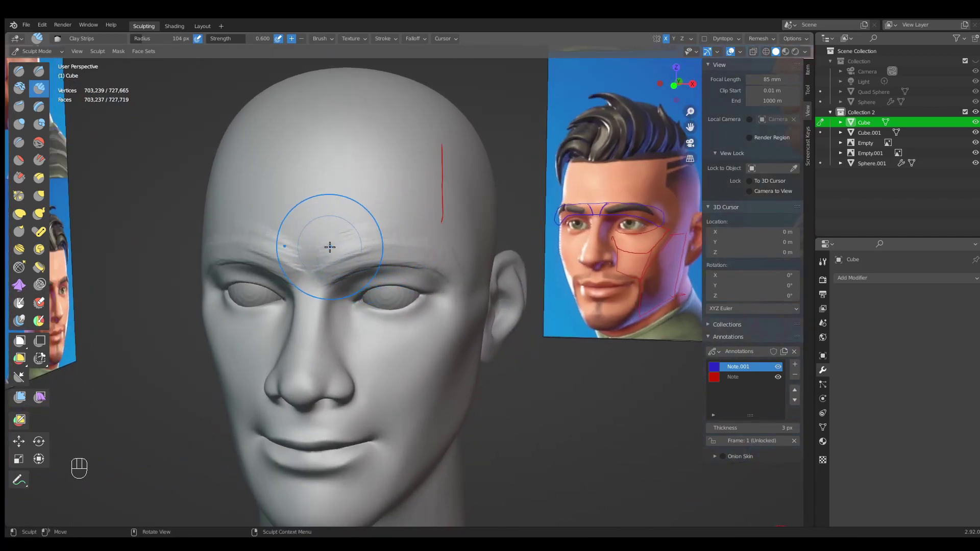
# Layer more Clay Strips strokes along the brow arch and smooth them into the forehead.
pyautogui.moveTo(351, 231)
pyautogui.mouseDown()
pyautogui.moveTo(389, 237)
pyautogui.moveTo(382, 233)
pyautogui.mouseUp()
pyautogui.moveTo(382, 233)
pyautogui.mouseDown(button='middle')
pyautogui.moveTo(372, 242)
pyautogui.moveTo(384, 253)
pyautogui.mouseUp(button='middle')
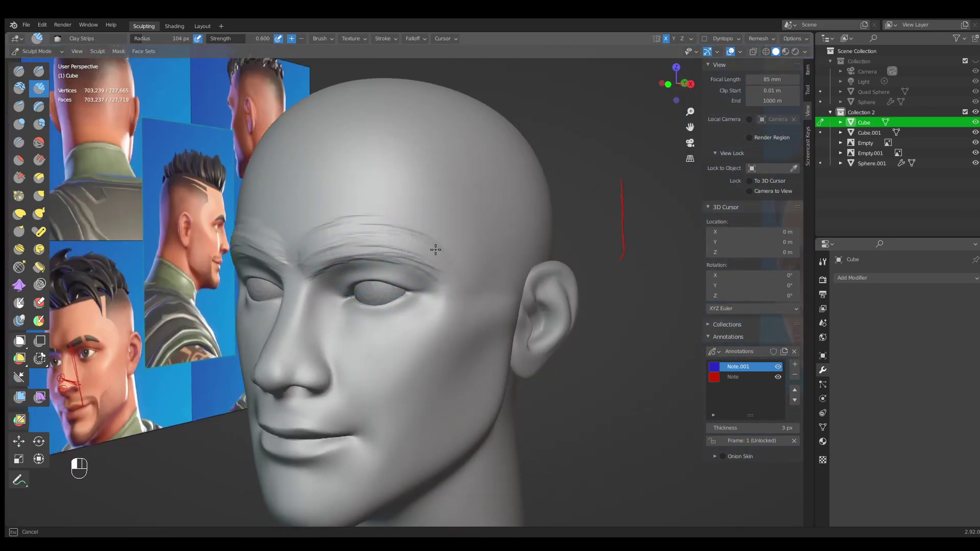
pyautogui.moveTo(317, 247); pyautogui.dragTo(349, 224, button='middle')
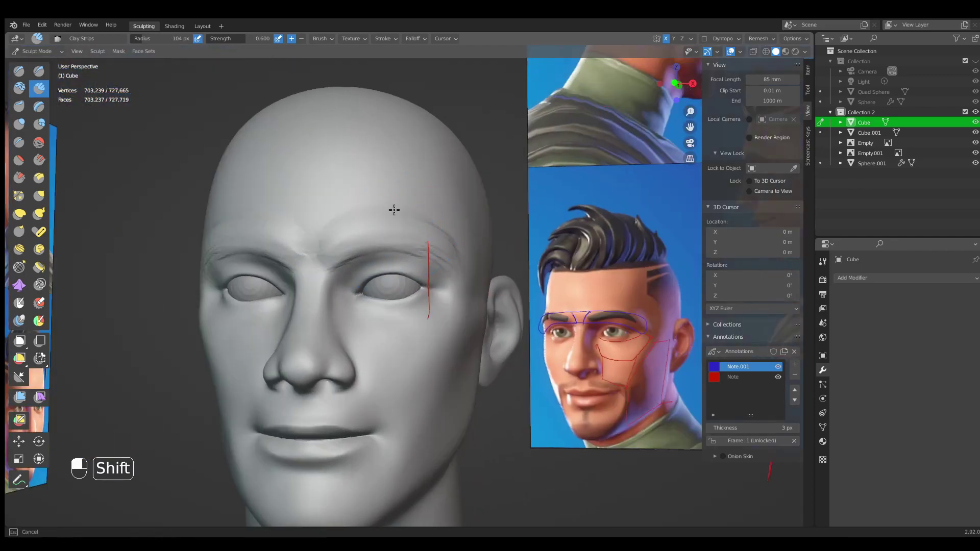
# Build up the temple line from the forehead to the outer eye with Clay Strips at 117 px radius.
pyautogui.moveTo(439, 208)
pyautogui.mouseDown(button='middle')
pyautogui.moveTo(402, 232)
pyautogui.moveTo(394, 271)
pyautogui.moveTo(382, 263)
pyautogui.moveTo(417, 284)
pyautogui.mouseUp(button='middle')
pyautogui.press('f')
pyautogui.moveTo(390, 241); pyautogui.dragTo(398, 267)
pyautogui.moveTo(398, 266); pyautogui.dragTo(411, 287)
pyautogui.moveTo(411, 287); pyautogui.dragTo(400, 267, button='middle')
pyautogui.moveTo(400, 267); pyautogui.dragTo(393, 228)
pyautogui.moveTo(410, 207)
pyautogui.mouseDown(button='middle')
pyautogui.moveTo(409, 230)
pyautogui.moveTo(401, 201)
pyautogui.mouseUp(button='middle')
pyautogui.press('f')
pyautogui.click(374, 256)
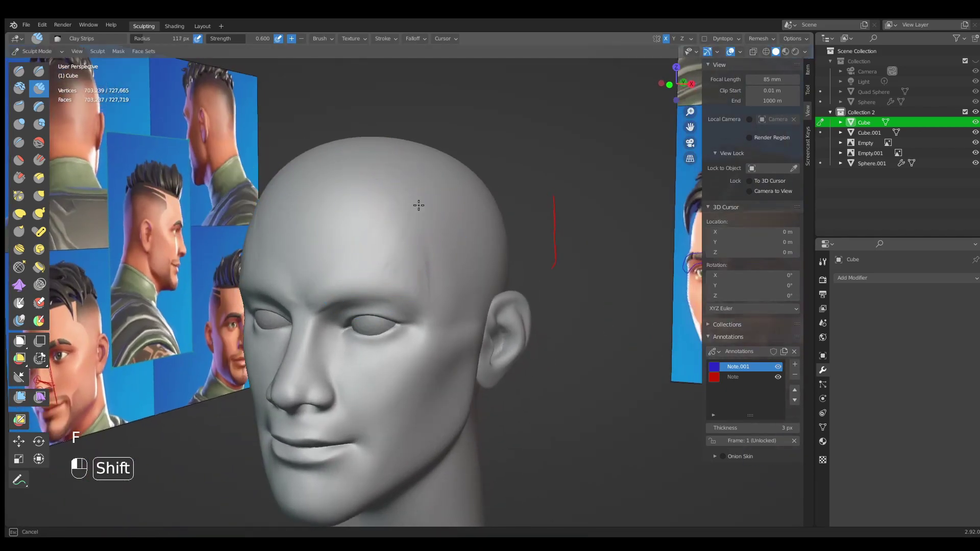
# Smooth the built-up temple line into the side of the forehead.
pyautogui.keyDown('shift'); pyautogui.moveTo(436, 292); pyautogui.dragTo(439, 259); pyautogui.keyUp('shift')
pyautogui.moveTo(440, 260); pyautogui.dragTo(472, 270, button='middle')
pyautogui.keyDown('ctrl'); pyautogui.moveTo(472, 271); pyautogui.dragTo(468, 309, button='middle'); pyautogui.keyUp('ctrl')
# Adjust the temple contour in front view with the Grab brush at 153 px radius and smooth it against the reference.
pyautogui.press('KP_1')
pyautogui.moveTo(282, 205)
pyautogui.keyDown('ctrl'); pyautogui.mouseDown(button='middle')
pyautogui.moveTo(405, 273)
pyautogui.moveTo(437, 251)
pyautogui.mouseUp(button='middle'); pyautogui.keyUp('ctrl')
pyautogui.press('g')
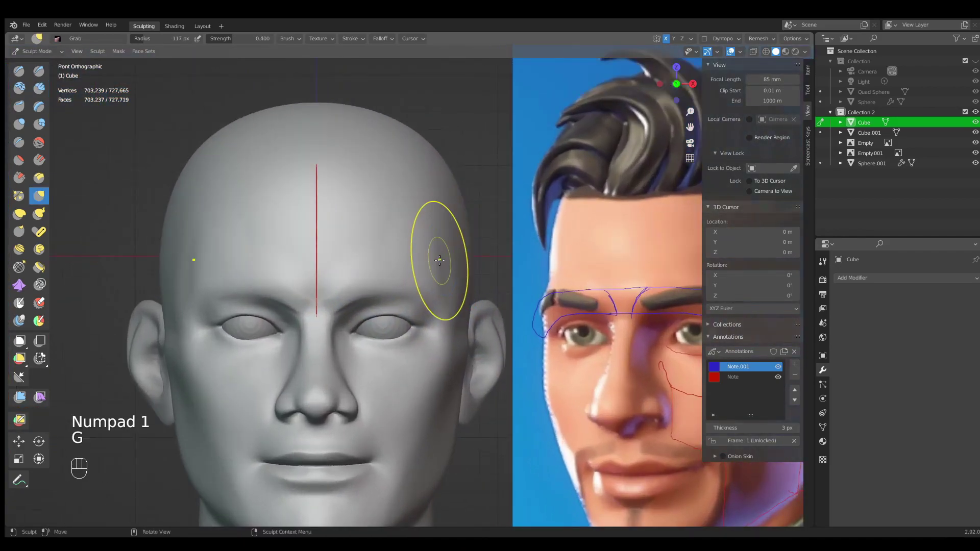
pyautogui.press('f')
pyautogui.press('g')
pyautogui.press('f')
pyautogui.moveTo(449, 264)
pyautogui.mouseDown()
pyautogui.moveTo(442, 271)
pyautogui.moveTo(451, 265)
pyautogui.mouseUp()
pyautogui.click(447, 267)
pyautogui.keyDown('shift'); pyautogui.moveTo(454, 264); pyautogui.dragTo(455, 268); pyautogui.keyUp('shift')
pyautogui.keyDown('shift'); pyautogui.moveTo(451, 225); pyautogui.dragTo(446, 242); pyautogui.keyUp('shift')
pyautogui.moveTo(446, 242)
pyautogui.keyDown('shift'); pyautogui.mouseDown(button='middle')
pyautogui.moveTo(335, 237)
pyautogui.moveTo(253, 250)
pyautogui.mouseUp(button='middle'); pyautogui.keyUp('shift')
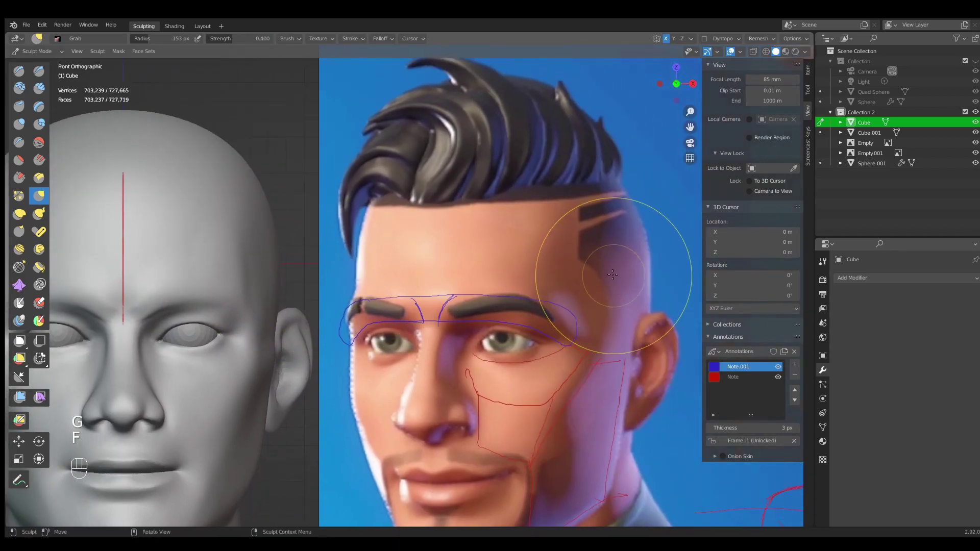
# Refine the outline of the temple and outer cheek in front view with Grab and smoothing strokes.
pyautogui.keyDown('shift'); pyautogui.moveTo(258, 284); pyautogui.dragTo(318, 283, button='middle'); pyautogui.keyUp('shift')
pyautogui.keyDown('shift'); pyautogui.moveTo(307, 301); pyautogui.dragTo(325, 306); pyautogui.keyUp('shift')
pyautogui.keyDown('ctrl'); pyautogui.moveTo(357, 303); pyautogui.dragTo(363, 317, button='middle'); pyautogui.keyUp('ctrl')
pyautogui.press('g')
pyautogui.press('f')
pyautogui.click(390, 317)
pyautogui.moveTo(337, 315); pyautogui.dragTo(334, 315)
pyautogui.press('g')
pyautogui.press('f')
pyautogui.click(334, 311)
pyautogui.keyDown('shift'); pyautogui.moveTo(326, 273); pyautogui.dragTo(305, 247); pyautogui.keyUp('shift')
pyautogui.keyDown('shift'); pyautogui.moveTo(253, 270); pyautogui.dragTo(317, 244, button='middle'); pyautogui.keyUp('shift')
# Smooth the side of the face between the temple and the cheek with resized strokes.
pyautogui.press('f')
pyautogui.click(290, 265)
pyautogui.moveTo(297, 265)
pyautogui.keyDown('shift'); pyautogui.mouseDown()
pyautogui.moveTo(303, 259)
pyautogui.moveTo(293, 278)
pyautogui.mouseUp(); pyautogui.keyUp('shift')
pyautogui.moveTo(311, 300)
pyautogui.keyDown('ctrl'); pyautogui.mouseDown(button='middle')
pyautogui.moveTo(356, 356)
pyautogui.moveTo(381, 309)
pyautogui.mouseUp(button='middle'); pyautogui.keyUp('ctrl')
pyautogui.moveTo(357, 347)
pyautogui.keyDown('ctrl'); pyautogui.mouseDown(button='middle')
pyautogui.moveTo(376, 300)
pyautogui.moveTo(315, 316)
pyautogui.moveTo(368, 315)
pyautogui.mouseUp(button='middle'); pyautogui.keyUp('ctrl')
pyautogui.press('g')
pyautogui.press('f')
pyautogui.moveTo(327, 362)
pyautogui.keyDown('shift'); pyautogui.mouseDown()
pyautogui.moveTo(300, 366)
pyautogui.moveTo(339, 375)
pyautogui.mouseUp(); pyautogui.keyUp('shift')
pyautogui.moveTo(339, 375)
pyautogui.mouseDown(button='middle')
pyautogui.moveTo(389, 295)
pyautogui.moveTo(372, 259)
pyautogui.mouseUp(button='middle')
# Switch to the Crease brush and set its radius to 95 px for the side of the face.
pyautogui.hotkey('shift', 'c')
pyautogui.keyDown('ctrl'); pyautogui.moveTo(324, 284); pyautogui.dragTo(351, 287, button='middle'); pyautogui.keyUp('ctrl')
pyautogui.press('f')
pyautogui.press('f')
pyautogui.press('f')
pyautogui.click(361, 273)
pyautogui.moveTo(392, 274)
pyautogui.mouseDown(button='middle')
pyautogui.moveTo(397, 267)
pyautogui.moveTo(334, 285)
pyautogui.mouseUp(button='middle')
pyautogui.press('f')
pyautogui.click(374, 289)
pyautogui.moveTo(401, 283)
pyautogui.mouseDown(button='middle')
pyautogui.moveTo(354, 285)
pyautogui.moveTo(398, 284)
pyautogui.moveTo(404, 274)
pyautogui.moveTo(431, 280)
pyautogui.moveTo(367, 328)
pyautogui.moveTo(377, 317)
pyautogui.mouseUp(button='middle')
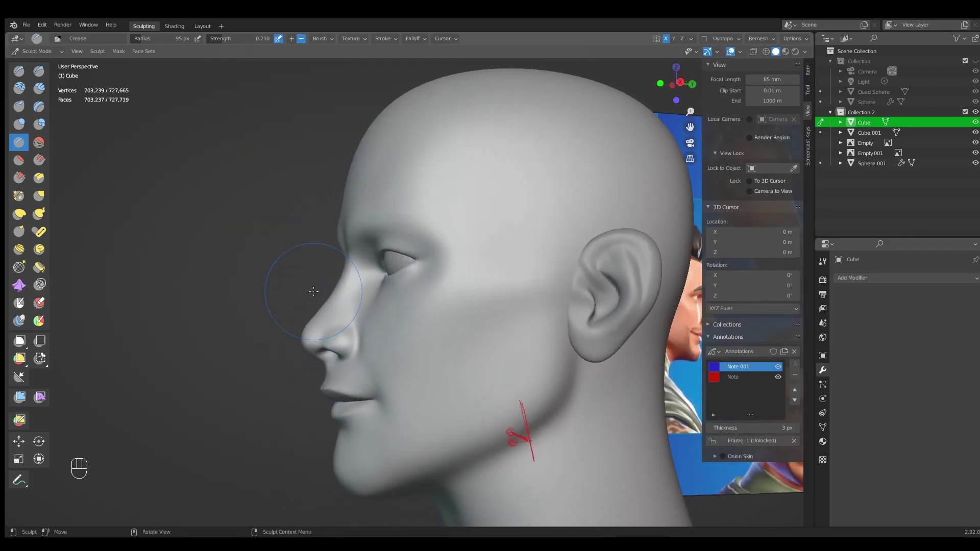
# Hide the red Note annotation layer and frame the head with the side-profile references in right orthographic view.
pyautogui.press('KP_3')
pyautogui.keyDown('shift'); pyautogui.moveTo(545, 325); pyautogui.dragTo(329, 307, button='middle'); pyautogui.keyUp('shift')
pyautogui.keyDown('shift'); pyautogui.moveTo(622, 358); pyautogui.dragTo(436, 352, button='middle'); pyautogui.keyUp('shift')
pyautogui.keyDown('shift'); pyautogui.moveTo(576, 346); pyautogui.dragTo(426, 332, button='middle'); pyautogui.keyUp('shift')
pyautogui.keyDown('shift'); pyautogui.moveTo(426, 332); pyautogui.dragTo(370, 393, button='middle'); pyautogui.keyUp('shift')
pyautogui.moveTo(632, 259)
pyautogui.keyDown('shift'); pyautogui.mouseDown(button='middle')
pyautogui.moveTo(466, 270)
pyautogui.moveTo(490, 283)
pyautogui.mouseUp(button='middle'); pyautogui.keyUp('shift')
pyautogui.click(778, 377)
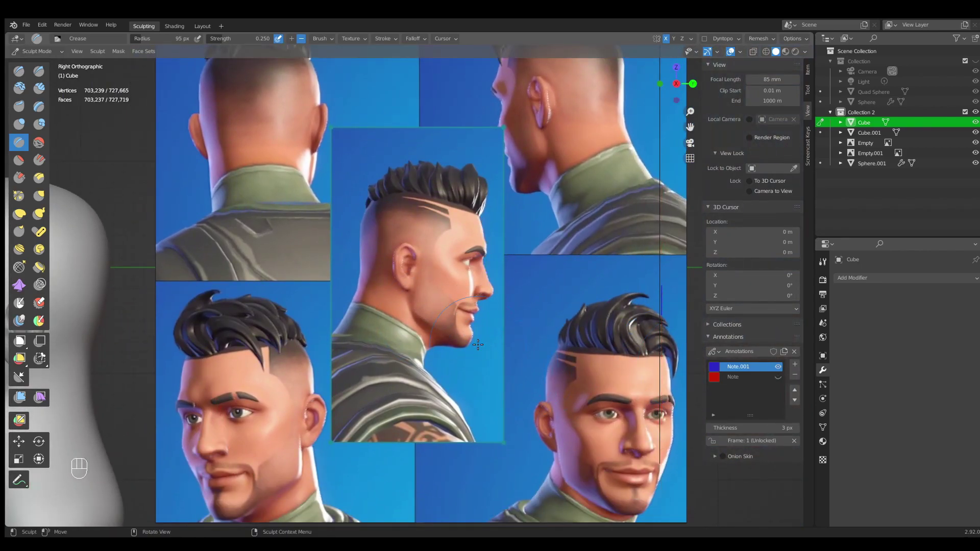
pyautogui.keyDown('ctrl'); pyautogui.moveTo(480, 197); pyautogui.dragTo(409, 272, button='middle'); pyautogui.keyUp('ctrl')
pyautogui.moveTo(399, 271)
pyautogui.keyDown('shift'); pyautogui.mouseDown(button='middle')
pyautogui.moveTo(477, 262)
pyautogui.moveTo(515, 245)
pyautogui.mouseUp(button='middle'); pyautogui.keyUp('shift')
pyautogui.keyDown('shift'); pyautogui.moveTo(396, 244); pyautogui.dragTo(457, 228, button='middle'); pyautogui.keyUp('shift')
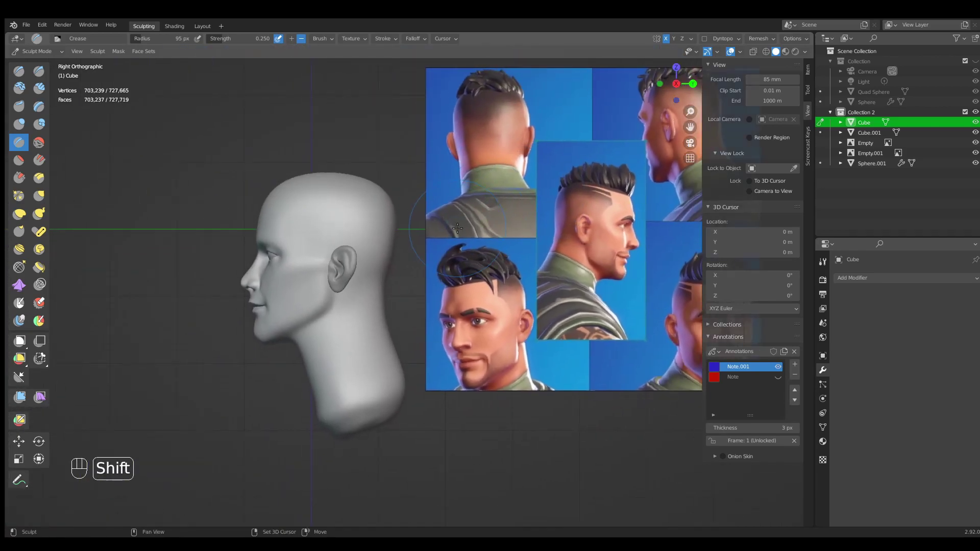
# In Object Mode, rotate the side reference image 180° about the Z axis so its profile faces like the sculpt.
pyautogui.click(51, 51)
pyautogui.click(49, 59)
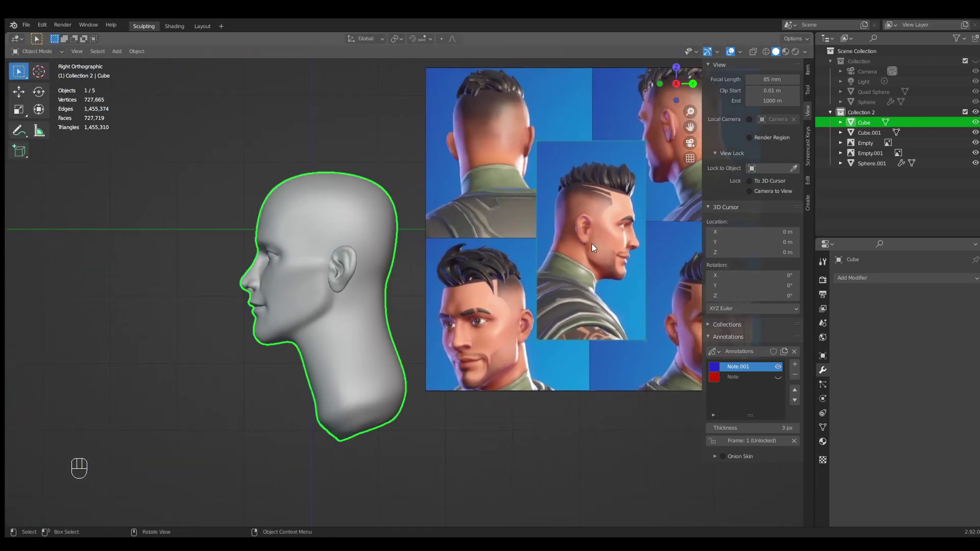
pyautogui.click(602, 256)
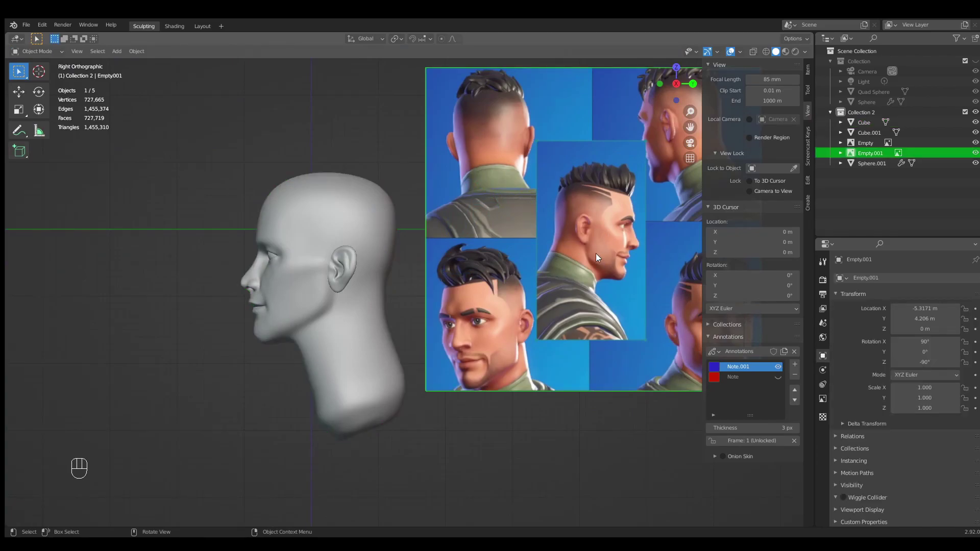
pyautogui.write('rz180')
pyautogui.press('Return')
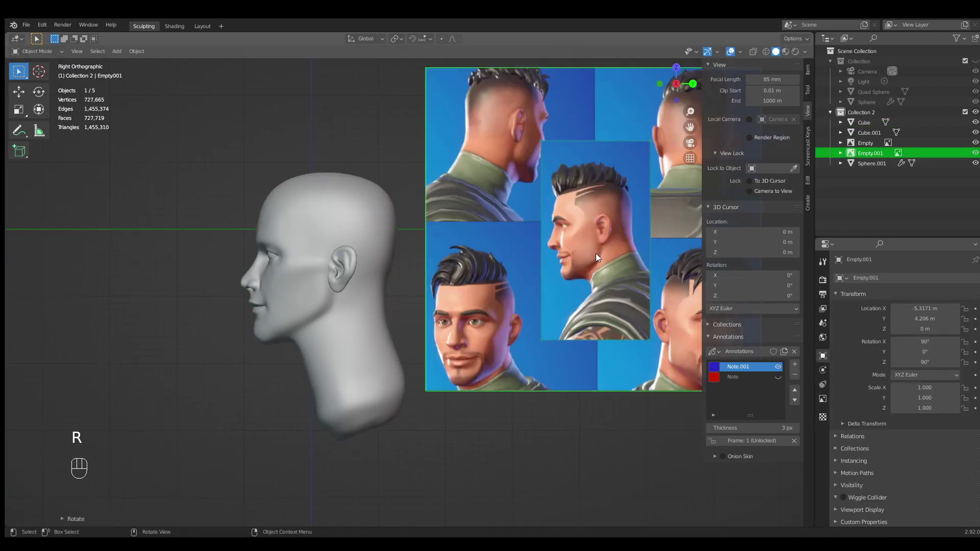
# Move the side reference image behind the sculpted head in right orthographic view.
pyautogui.press('g')
pyautogui.click(270, 343)
pyautogui.moveTo(363, 358); pyautogui.dragTo(478, 302, button='middle')
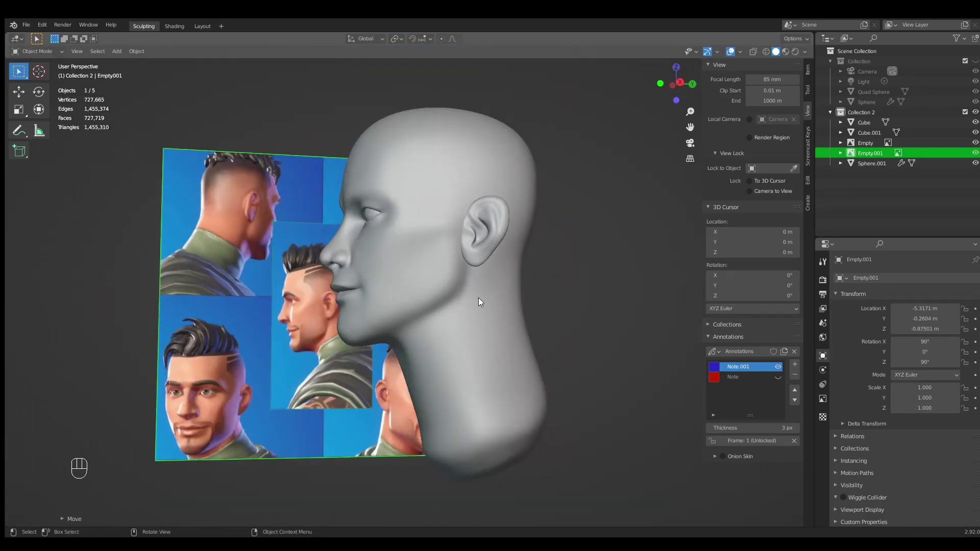
pyautogui.press('KP_3')
pyautogui.press('g')
pyautogui.click(452, 323)
# Scale the side reference image to 1.477, align it with the face and tilt it to about 7.8°.
pyautogui.press('s')
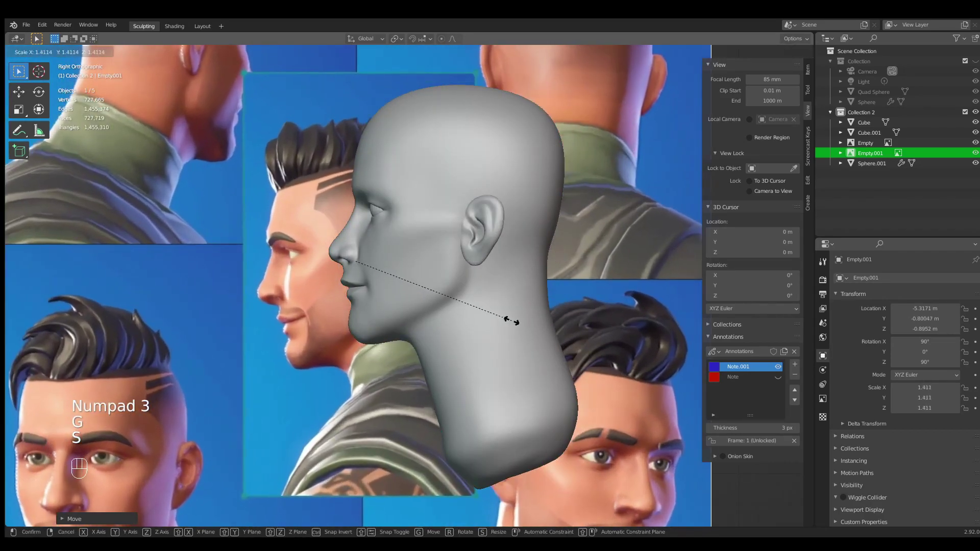
pyautogui.click(516, 317)
pyautogui.press('g')
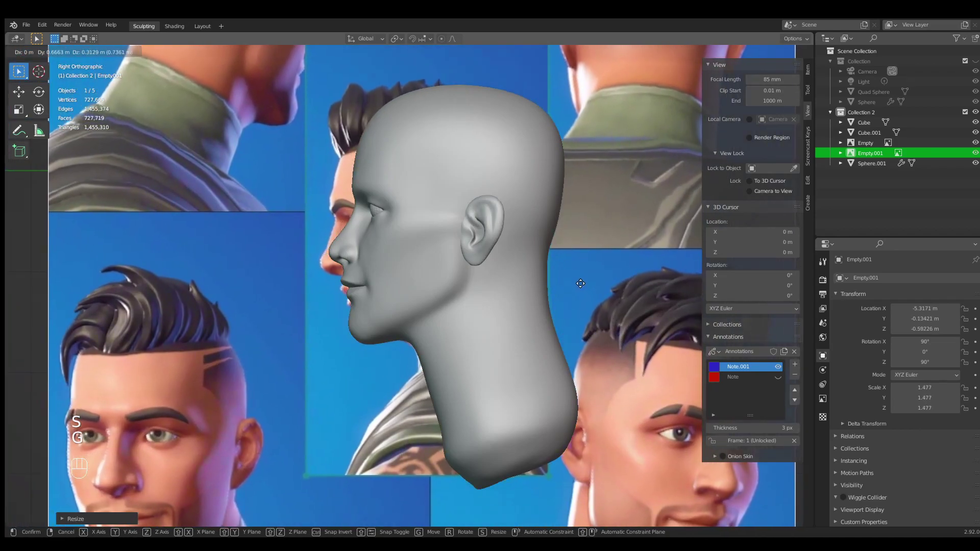
pyautogui.click(575, 281)
pyautogui.press('r')
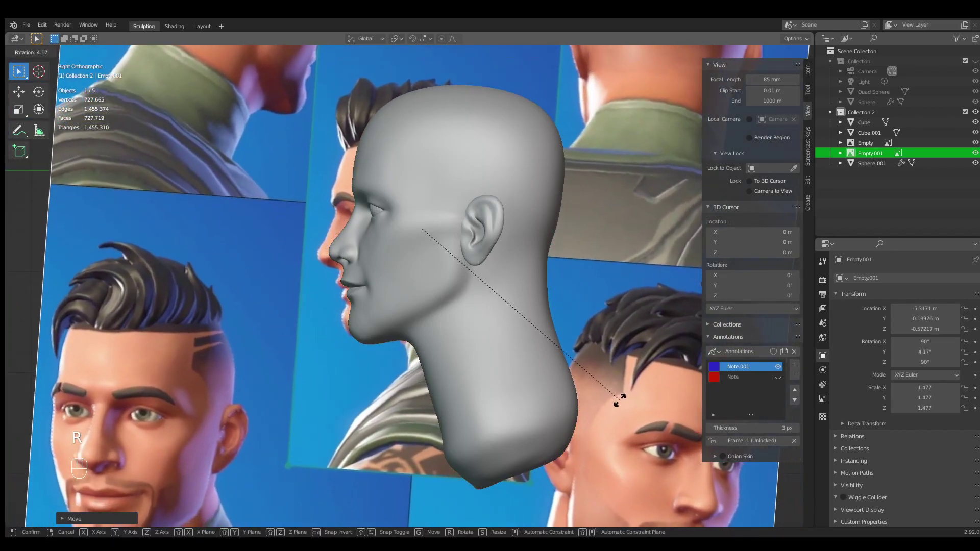
pyautogui.click(608, 409)
# Tilt the side reference image to 10.6° and place its profile just in front of the sculpted face.
pyautogui.press('g')
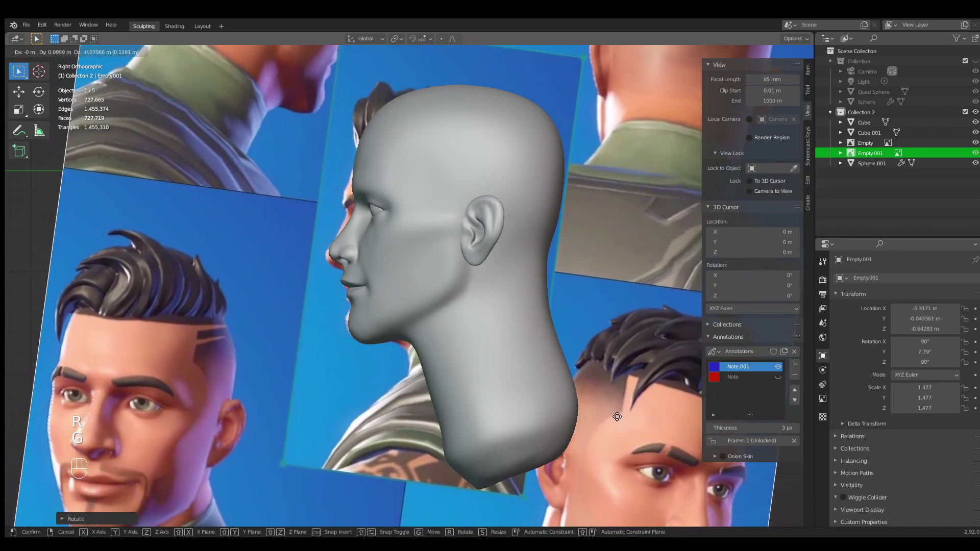
pyautogui.click(619, 417)
pyautogui.press('g')
pyautogui.click(618, 413)
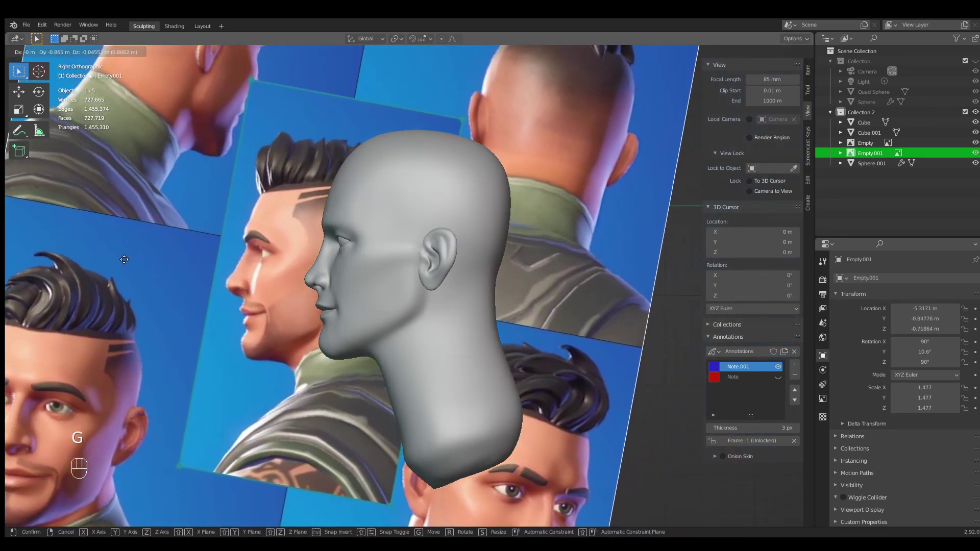
pyautogui.click(125, 263)
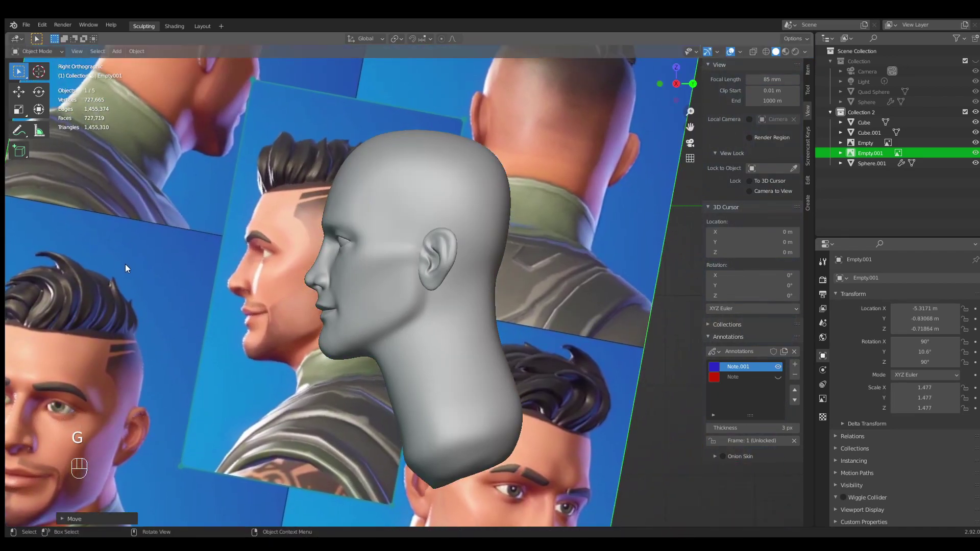
pyautogui.press('g')
pyautogui.click(139, 264)
# Select the head mesh and return it to Sculpt Mode.
pyautogui.keyDown('ctrl'); pyautogui.moveTo(173, 314); pyautogui.dragTo(179, 272, button='middle'); pyautogui.keyUp('ctrl')
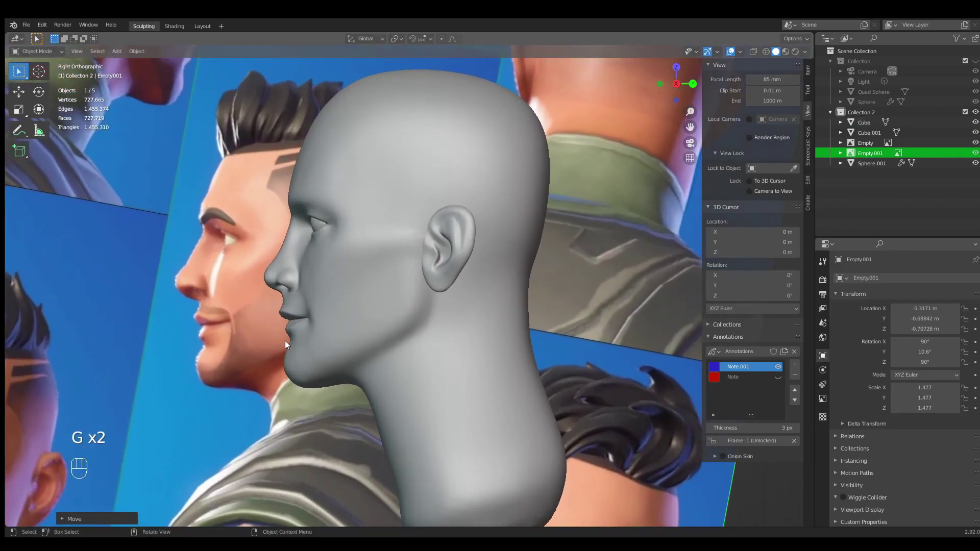
pyautogui.click(327, 338)
pyautogui.keyDown('shift'); pyautogui.moveTo(327, 338); pyautogui.dragTo(355, 244, button='middle'); pyautogui.keyUp('shift')
pyautogui.keyDown('ctrl'); pyautogui.moveTo(308, 289); pyautogui.dragTo(301, 265, button='middle'); pyautogui.keyUp('ctrl')
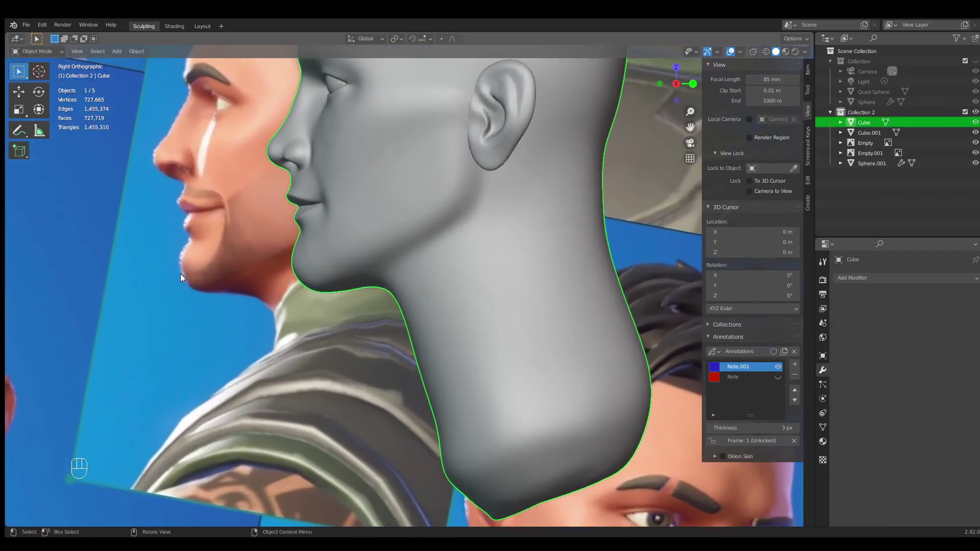
pyautogui.keyDown('shift'); pyautogui.moveTo(194, 271); pyautogui.dragTo(256, 303, button='middle'); pyautogui.keyUp('shift')
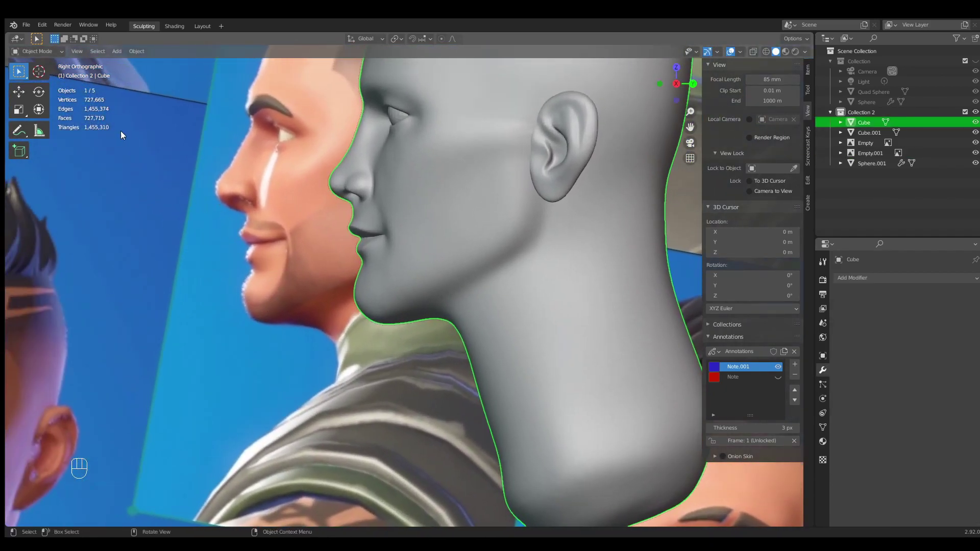
pyautogui.click(45, 51)
# Build up the chin below the lower lip with the Clay Strips brush.
pyautogui.moveTo(338, 276)
pyautogui.mouseDown(button='middle')
pyautogui.moveTo(401, 306)
pyautogui.moveTo(411, 301)
pyautogui.mouseUp(button='middle')
pyautogui.press('f')
pyautogui.click(341, 296)
pyautogui.press('q')
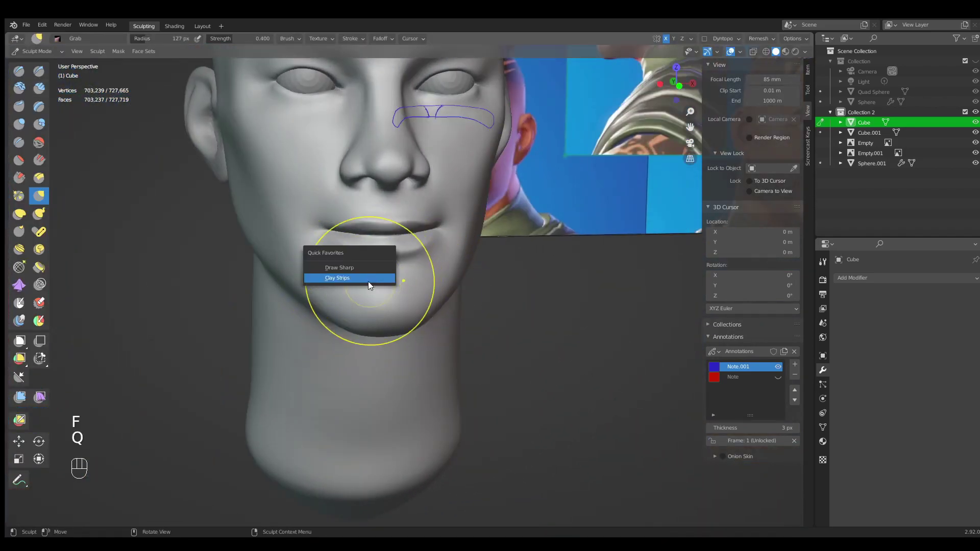
pyautogui.click(370, 278)
pyautogui.scroll(2, 372, 301)
pyautogui.press('f')
pyautogui.click(345, 308)
pyautogui.moveTo(344, 304)
pyautogui.mouseDown()
pyautogui.moveTo(348, 283)
pyautogui.moveTo(367, 289)
pyautogui.moveTo(364, 314)
pyautogui.mouseUp()
# Extend the Clay Strips build-up across the chin toward the jawline using a resized brush.
pyautogui.moveTo(360, 318); pyautogui.dragTo(378, 300, button='middle')
pyautogui.press('f')
pyautogui.click(393, 300)
pyautogui.moveTo(395, 292)
pyautogui.mouseDown()
pyautogui.moveTo(400, 283)
pyautogui.moveTo(372, 278)
pyautogui.moveTo(405, 258)
pyautogui.moveTo(372, 289)
pyautogui.moveTo(427, 299)
pyautogui.mouseUp()
pyautogui.moveTo(400, 306)
pyautogui.mouseDown(button='middle')
pyautogui.moveTo(435, 324)
pyautogui.moveTo(467, 316)
pyautogui.moveTo(427, 310)
pyautogui.moveTo(372, 276)
pyautogui.mouseUp(button='middle')
pyautogui.moveTo(353, 261)
pyautogui.mouseDown()
pyautogui.moveTo(350, 291)
pyautogui.moveTo(371, 300)
pyautogui.moveTo(349, 273)
pyautogui.mouseUp()
# Flatten the chin and the adjoining front of the jaw with the Scrape brush.
pyautogui.click(19, 177)
pyautogui.moveTo(362, 316); pyautogui.dragTo(338, 256, button='middle')
pyautogui.press('f')
pyautogui.click(337, 254)
pyautogui.moveTo(338, 254); pyautogui.dragTo(409, 275)
pyautogui.press('f')
pyautogui.click(338, 262)
pyautogui.moveTo(404, 281); pyautogui.dragTo(376, 323, button='middle')
pyautogui.moveTo(376, 324)
pyautogui.mouseDown()
pyautogui.moveTo(359, 289)
pyautogui.moveTo(349, 319)
pyautogui.mouseUp()
# Scrape the underside of the chin and set the Scrape brush radius to 94 px.
pyautogui.moveTo(349, 319); pyautogui.dragTo(390, 288, button='middle')
pyautogui.moveTo(390, 288)
pyautogui.keyDown('ctrl'); pyautogui.mouseDown(button='middle')
pyautogui.moveTo(387, 347)
pyautogui.moveTo(357, 293)
pyautogui.moveTo(383, 307)
pyautogui.mouseUp(button='middle'); pyautogui.keyUp('ctrl')
pyautogui.press('f')
pyautogui.click(361, 294)
pyautogui.moveTo(383, 306); pyautogui.dragTo(391, 306)
pyautogui.moveTo(434, 299); pyautogui.dragTo(409, 318, button='middle')
pyautogui.press('f')
pyautogui.click(398, 319)
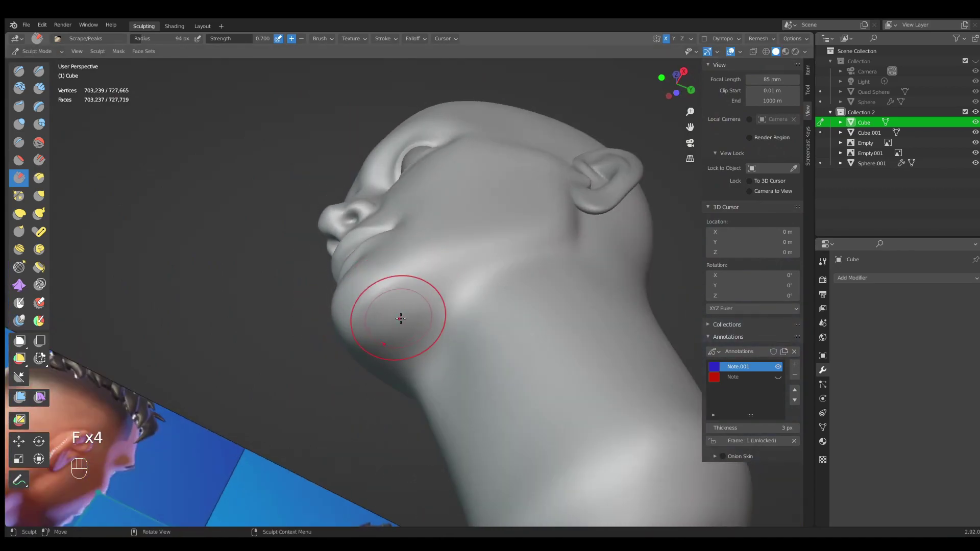
# Scrape the jaw edge up toward the earlobe at 54 px radius.
pyautogui.press('f')
pyautogui.click(429, 287)
pyautogui.moveTo(451, 245); pyautogui.dragTo(468, 266, button='middle')
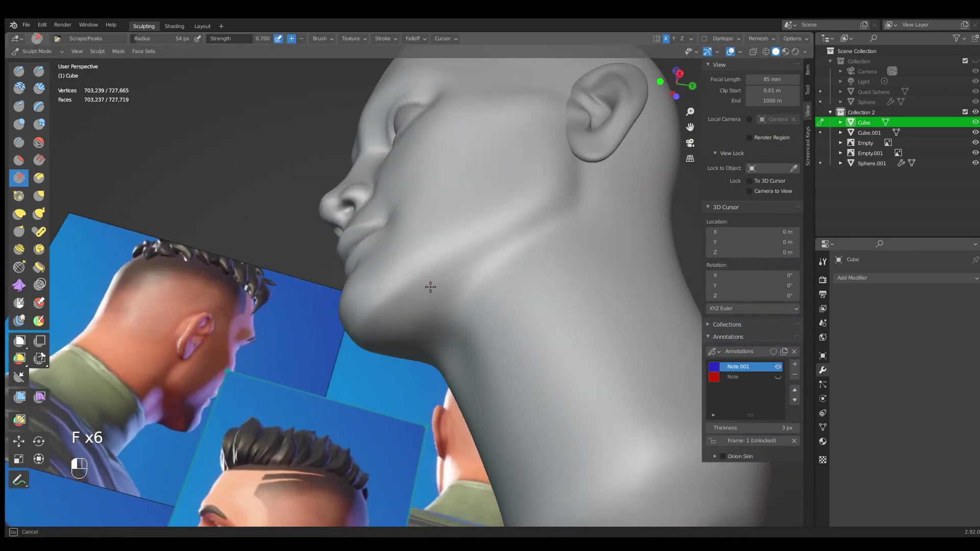
pyautogui.moveTo(525, 226); pyautogui.dragTo(565, 200)
# Scrape the underside of the jawline from below the ear to the chin at 75 px radius and smooth it.
pyautogui.moveTo(444, 263)
pyautogui.mouseDown(button='middle')
pyautogui.moveTo(479, 310)
pyautogui.moveTo(483, 270)
pyautogui.mouseUp(button='middle')
pyautogui.press('f')
pyautogui.click(467, 278)
pyautogui.moveTo(482, 270); pyautogui.dragTo(489, 212, button='middle')
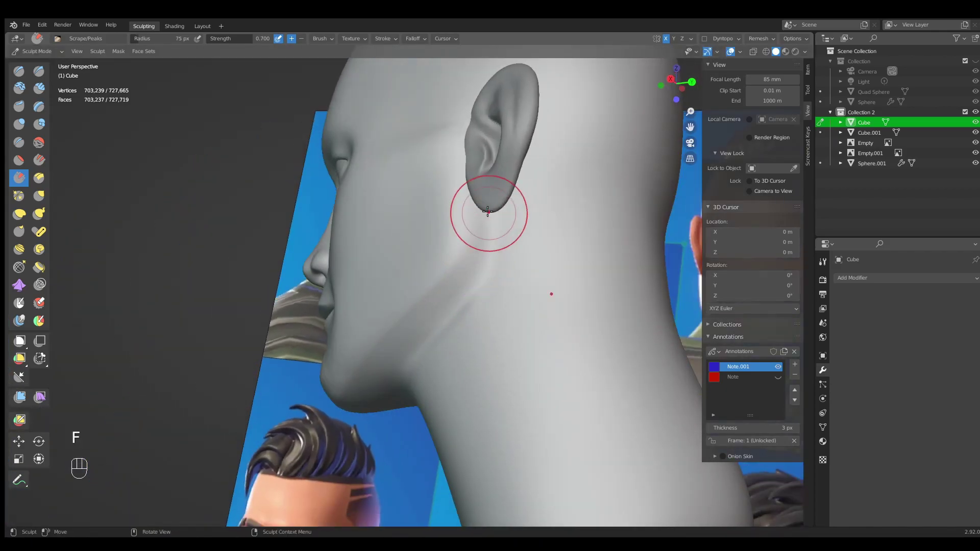
pyautogui.moveTo(457, 316); pyautogui.dragTo(481, 311, button='middle')
pyautogui.moveTo(482, 310); pyautogui.dragTo(395, 372)
pyautogui.keyDown('shift'); pyautogui.moveTo(433, 338); pyautogui.dragTo(395, 348); pyautogui.keyUp('shift')
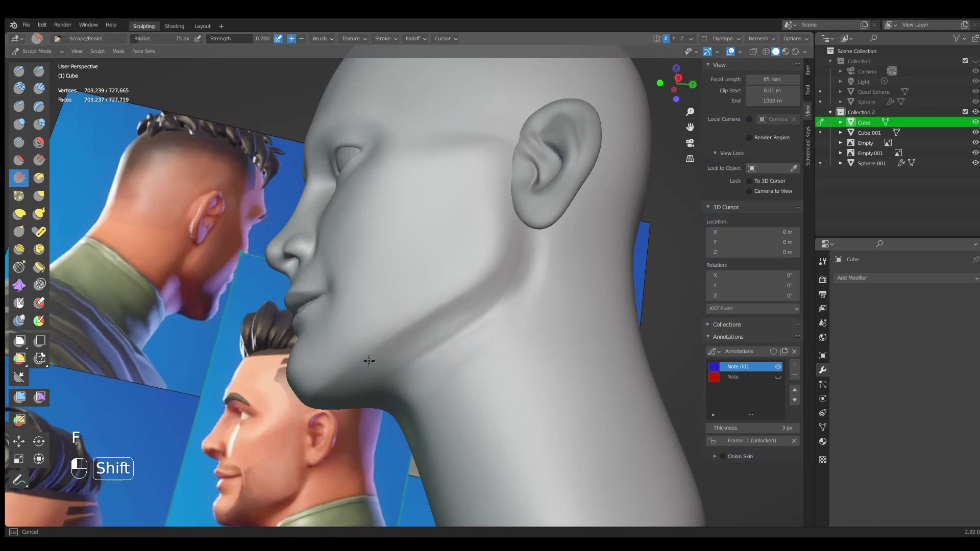
# Flatten the side plane of the cheek above the jaw with the Scrape brush at 119 px radius.
pyautogui.moveTo(444, 324); pyautogui.dragTo(405, 350, button='middle')
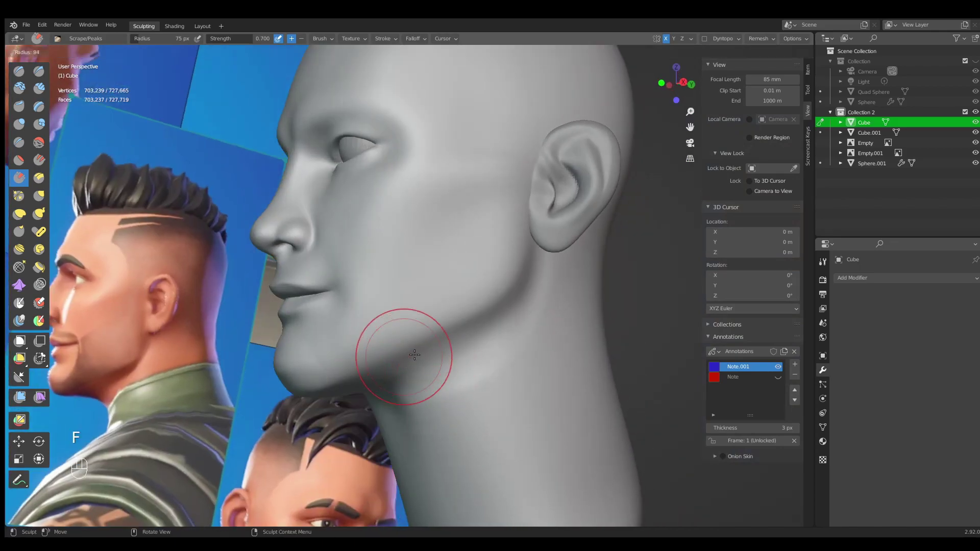
pyautogui.press('f')
pyautogui.click(413, 356)
pyautogui.click(376, 339)
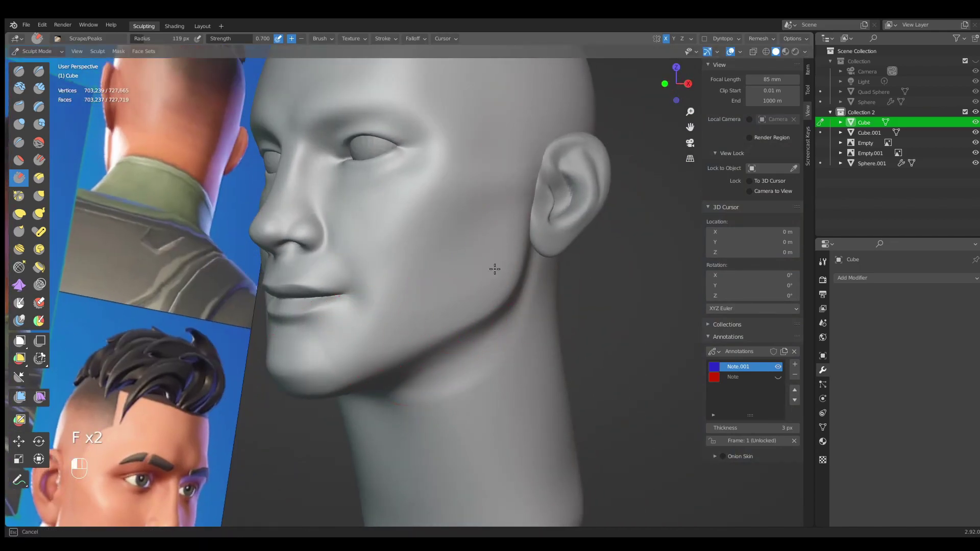
pyautogui.moveTo(445, 288)
pyautogui.mouseDown()
pyautogui.moveTo(416, 295)
pyautogui.moveTo(484, 223)
pyautogui.moveTo(444, 260)
pyautogui.mouseUp()
# Scrape the cheek below the cheekbone and smooth it down into the lower jaw.
pyautogui.moveTo(436, 266)
pyautogui.keyDown('shift'); pyautogui.mouseDown(button='middle')
pyautogui.moveTo(457, 298)
pyautogui.moveTo(491, 308)
pyautogui.mouseUp(button='middle'); pyautogui.keyUp('shift')
pyautogui.moveTo(414, 256)
pyautogui.mouseDown()
pyautogui.moveTo(456, 253)
pyautogui.moveTo(454, 274)
pyautogui.mouseUp()
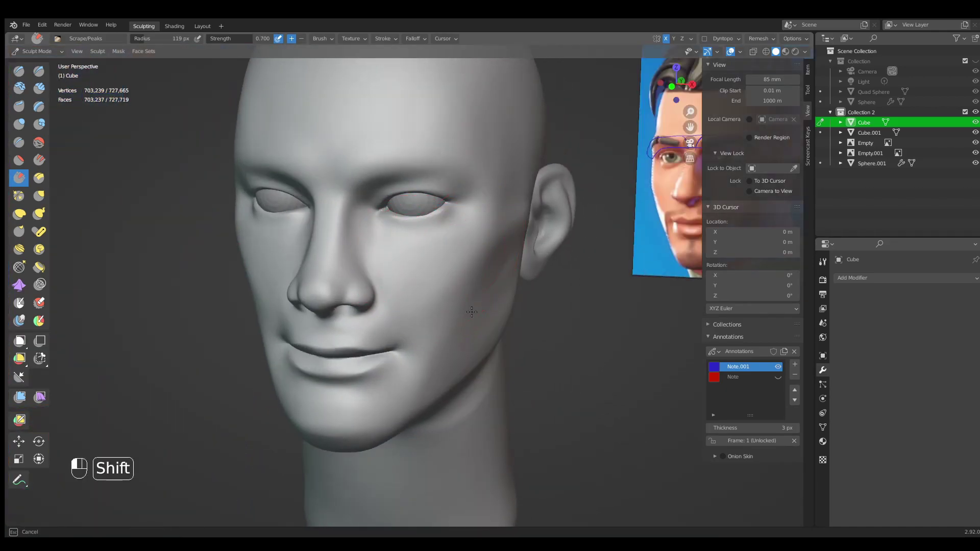
pyautogui.keyDown('shift'); pyautogui.moveTo(451, 377); pyautogui.dragTo(449, 373); pyautogui.keyUp('shift')
pyautogui.moveTo(450, 373)
pyautogui.keyDown('ctrl'); pyautogui.mouseDown(button='middle')
pyautogui.moveTo(415, 285)
pyautogui.moveTo(427, 339)
pyautogui.mouseUp(button='middle'); pyautogui.keyUp('ctrl')
pyautogui.keyDown('shift'); pyautogui.moveTo(453, 346); pyautogui.dragTo(433, 326); pyautogui.keyUp('shift')
# Scrape the cheek plane from the cheekbone toward the mouth corner, reducing the brush radius to 95 px.
pyautogui.keyDown('ctrl'); pyautogui.moveTo(433, 326); pyautogui.dragTo(442, 285, button='middle'); pyautogui.keyUp('ctrl')
pyautogui.press('KP_1')
pyautogui.moveTo(482, 148)
pyautogui.keyDown('shift'); pyautogui.mouseDown(button='middle')
pyautogui.moveTo(460, 204)
pyautogui.moveTo(407, 224)
pyautogui.mouseUp(button='middle'); pyautogui.keyUp('shift')
pyautogui.moveTo(455, 237)
pyautogui.mouseDown()
pyautogui.moveTo(467, 221)
pyautogui.moveTo(475, 234)
pyautogui.moveTo(457, 248)
pyautogui.moveTo(434, 200)
pyautogui.mouseUp()
pyautogui.moveTo(453, 282); pyautogui.dragTo(452, 264, button='middle')
pyautogui.press('f')
pyautogui.click(454, 268)
pyautogui.moveTo(456, 269); pyautogui.dragTo(381, 355)
# Smooth the scraped cheek plane and compare the whole head with the references.
pyautogui.keyDown('shift'); pyautogui.moveTo(374, 361); pyautogui.dragTo(390, 270, button='middle'); pyautogui.keyUp('shift')
pyautogui.moveTo(390, 271); pyautogui.dragTo(426, 280, button='middle')
pyautogui.moveTo(419, 276)
pyautogui.keyDown('shift'); pyautogui.mouseDown()
pyautogui.moveTo(409, 276)
pyautogui.moveTo(419, 293)
pyautogui.mouseUp(); pyautogui.keyUp('shift')
pyautogui.moveTo(423, 295)
pyautogui.keyDown('shift'); pyautogui.mouseDown(button='middle')
pyautogui.moveTo(388, 332)
pyautogui.moveTo(407, 303)
pyautogui.moveTo(277, 292)
pyautogui.mouseUp(button='middle'); pyautogui.keyUp('shift')
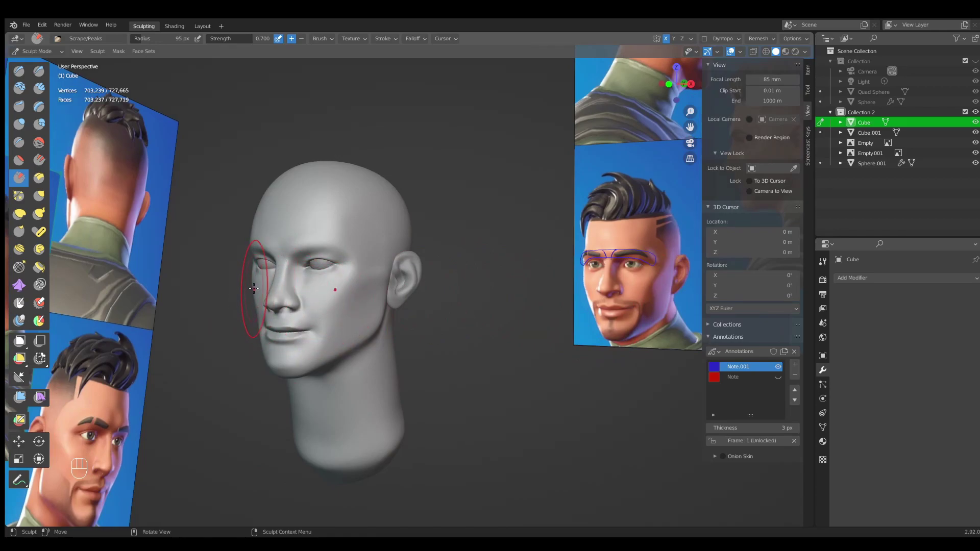
# Adjust the front of the cheek beside the nose in side view with the Grab brush at 142 px radius.
pyautogui.moveTo(367, 310)
pyautogui.keyDown('ctrl'); pyautogui.mouseDown(button='middle')
pyautogui.moveTo(317, 306)
pyautogui.moveTo(372, 284)
pyautogui.mouseUp(button='middle'); pyautogui.keyUp('ctrl')
pyautogui.press('g')
pyautogui.press('f')
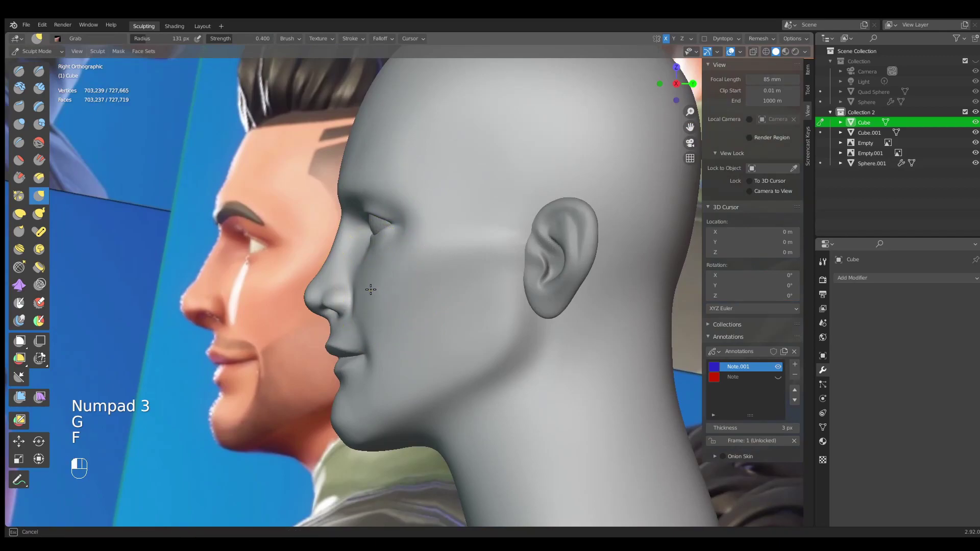
pyautogui.press('g')
pyautogui.press('f')
pyautogui.click(388, 287)
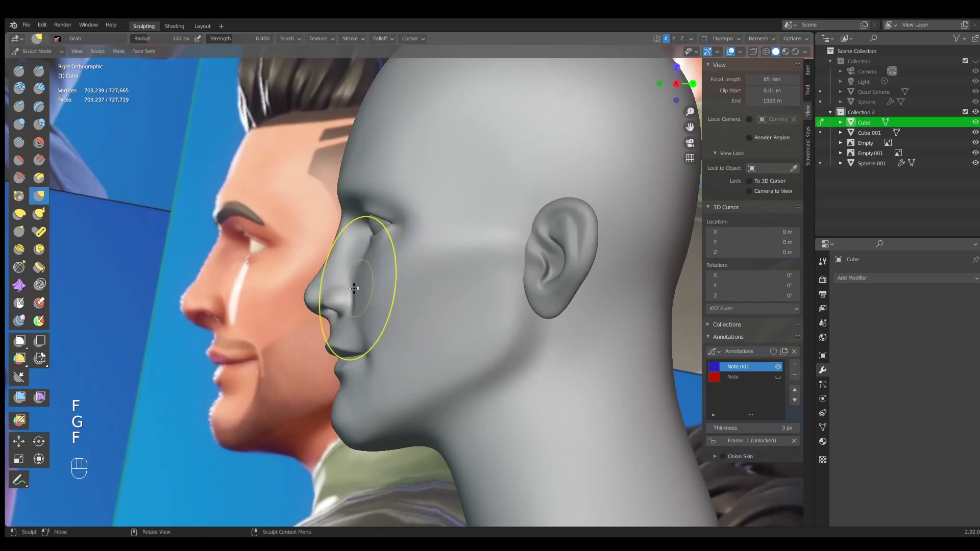
pyautogui.moveTo(246, 263); pyautogui.dragTo(262, 269)
# Carve the lower eyelid crease from beneath the eye to its outer corner with the Crease brush at 62 px radius.
pyautogui.moveTo(389, 235); pyautogui.dragTo(348, 263, button='middle')
pyautogui.keyDown('shift'); pyautogui.moveTo(337, 263); pyautogui.dragTo(525, 297, button='middle'); pyautogui.keyUp('shift')
pyautogui.moveTo(526, 297)
pyautogui.keyDown('ctrl'); pyautogui.mouseDown(button='middle')
pyautogui.moveTo(466, 258)
pyautogui.moveTo(411, 253)
pyautogui.moveTo(406, 241)
pyautogui.mouseUp(button='middle'); pyautogui.keyUp('ctrl')
pyautogui.hotkey('shift', 'c')
pyautogui.press('f')
pyautogui.click(450, 254)
pyautogui.press('f')
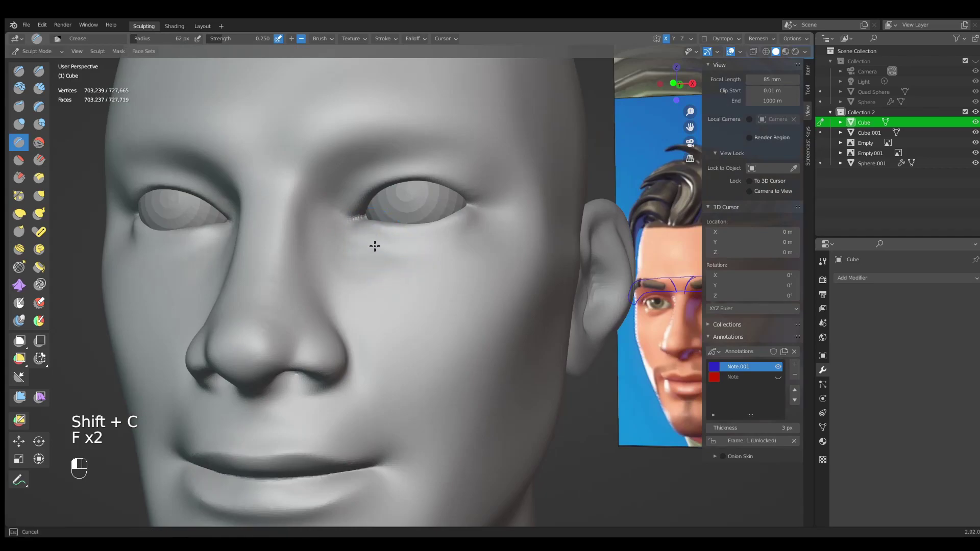
pyautogui.moveTo(403, 250); pyautogui.dragTo(466, 241)
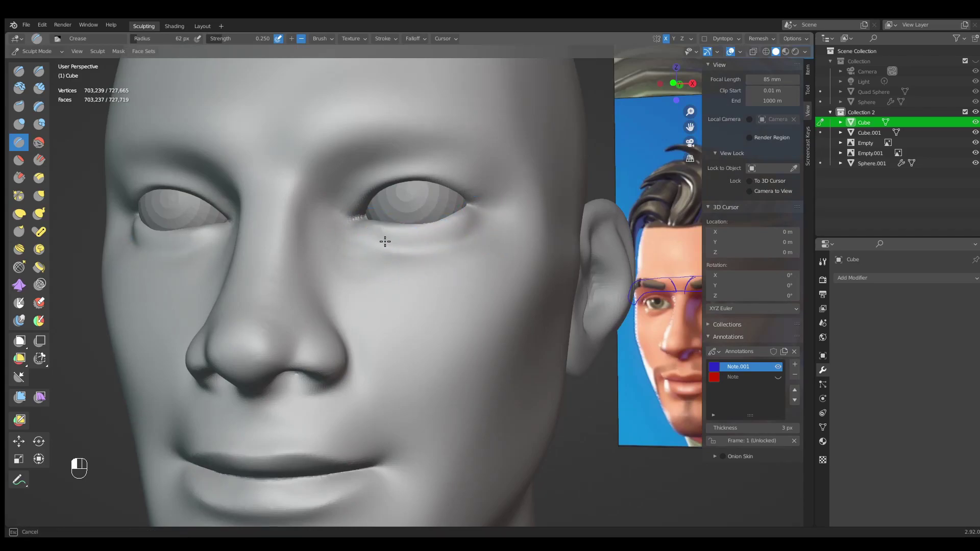
pyautogui.moveTo(476, 233); pyautogui.dragTo(478, 215)
# Deepen the lower eyelid crease toward the inner and outer eye corners with the Crease brush at 41 px and 63 px radius.
pyautogui.moveTo(384, 247); pyautogui.dragTo(400, 261, button='middle')
pyautogui.press('f')
pyautogui.click(374, 228)
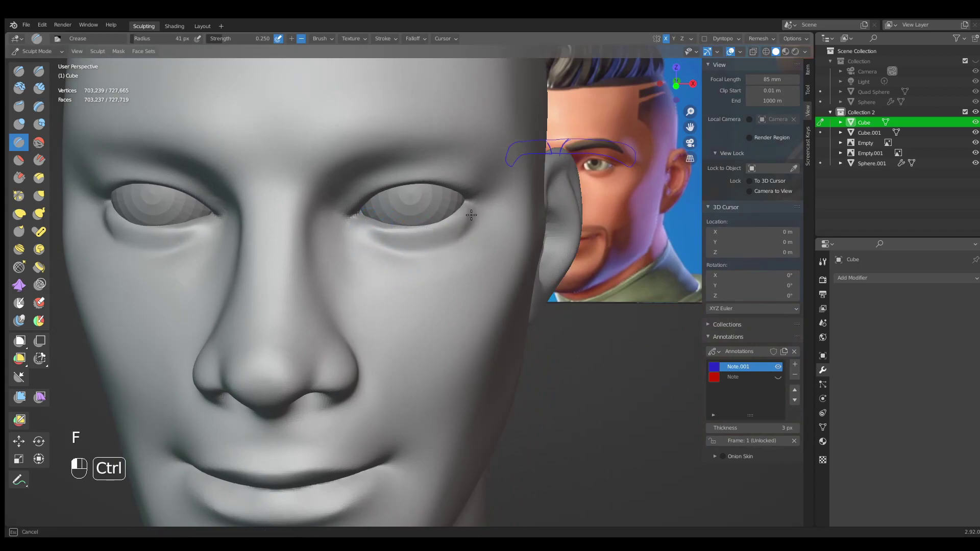
pyautogui.moveTo(391, 240); pyautogui.dragTo(383, 249, button='middle')
pyautogui.press('f')
pyautogui.click(365, 225)
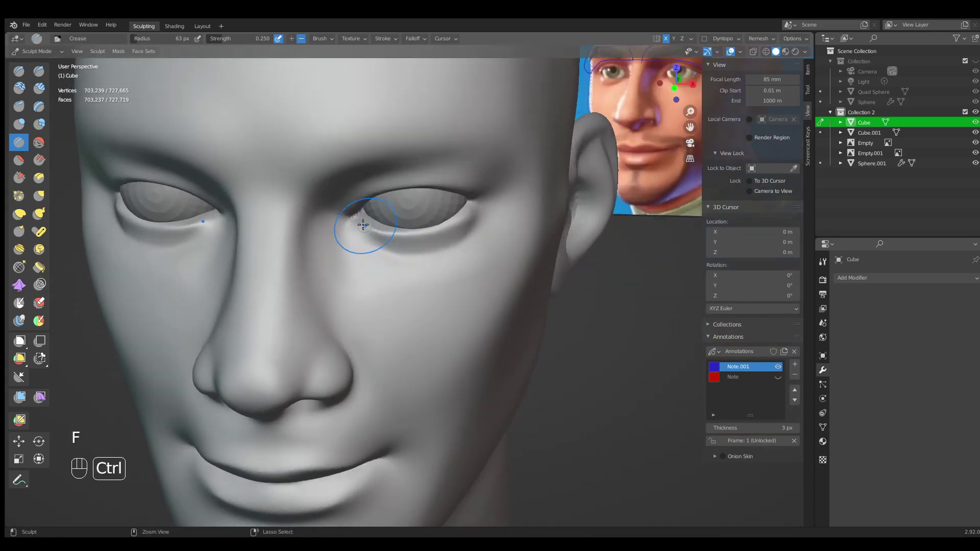
pyautogui.keyDown('ctrl'); pyautogui.moveTo(430, 228); pyautogui.dragTo(453, 216); pyautogui.keyUp('ctrl')
# Reshape the area beneath the lower eyelid toward the inner eye corner with the Grab brush.
pyautogui.moveTo(396, 217)
pyautogui.mouseDown(button='middle')
pyautogui.moveTo(390, 262)
pyautogui.moveTo(406, 262)
pyautogui.mouseUp(button='middle')
pyautogui.press('g')
pyautogui.press('f')
pyautogui.click(392, 260)
pyautogui.press('f')
pyautogui.moveTo(429, 260)
pyautogui.mouseDown()
pyautogui.moveTo(437, 257)
pyautogui.moveTo(372, 243)
pyautogui.mouseUp()
pyautogui.press('g')
pyautogui.press('f')
pyautogui.click(441, 258)
# Refine the under-eye area with the Grab brush at 100 px radius and compare the whole head with the reference in front view.
pyautogui.moveTo(430, 279); pyautogui.dragTo(416, 234, button='middle')
pyautogui.moveTo(416, 234)
pyautogui.keyDown('ctrl'); pyautogui.mouseDown(button='middle')
pyautogui.moveTo(407, 256)
pyautogui.moveTo(415, 287)
pyautogui.moveTo(437, 266)
pyautogui.mouseUp(button='middle'); pyautogui.keyUp('ctrl')
pyautogui.moveTo(437, 265)
pyautogui.keyDown('ctrl'); pyautogui.mouseDown(button='middle')
pyautogui.moveTo(440, 244)
pyautogui.moveTo(458, 259)
pyautogui.moveTo(454, 230)
pyautogui.moveTo(430, 266)
pyautogui.mouseUp(button='middle'); pyautogui.keyUp('ctrl')
pyautogui.press('g')
pyautogui.press('f')
pyautogui.click(461, 248)
pyautogui.press('g')
pyautogui.press('f')
pyautogui.moveTo(424, 268)
pyautogui.mouseDown(button='middle')
pyautogui.moveTo(396, 237)
pyautogui.moveTo(409, 235)
pyautogui.moveTo(415, 202)
pyautogui.moveTo(416, 253)
pyautogui.mouseUp(button='middle')
pyautogui.keyDown('ctrl'); pyautogui.moveTo(417, 253); pyautogui.dragTo(417, 319, button='middle'); pyautogui.keyUp('ctrl')
pyautogui.press('KP_1')
pyautogui.keyDown('ctrl'); pyautogui.moveTo(393, 224); pyautogui.dragTo(568, 265, button='middle'); pyautogui.keyUp('ctrl')
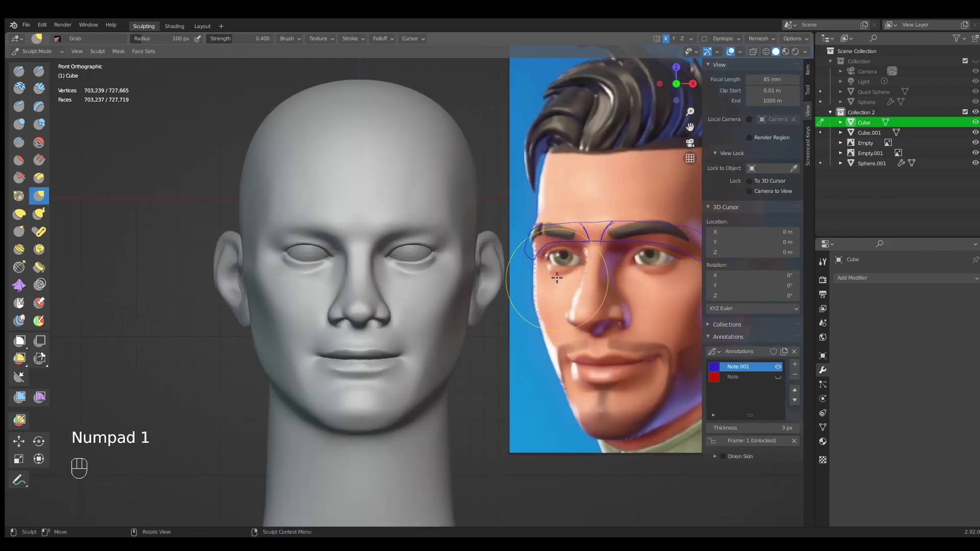
# Narrow the lower jaw beside the chin in front view with the Grab brush at about 213 px radius.
pyautogui.moveTo(429, 335)
pyautogui.keyDown('ctrl'); pyautogui.mouseDown(button='middle')
pyautogui.moveTo(400, 374)
pyautogui.moveTo(408, 345)
pyautogui.mouseUp(button='middle'); pyautogui.keyUp('ctrl')
pyautogui.press('g')
pyautogui.press('f')
pyautogui.click(433, 336)
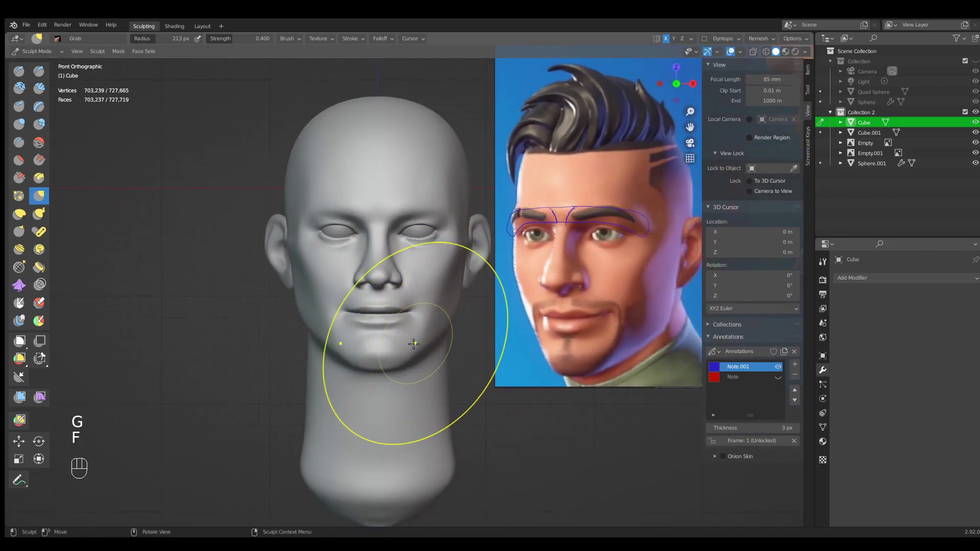
pyautogui.moveTo(422, 352); pyautogui.dragTo(411, 354)
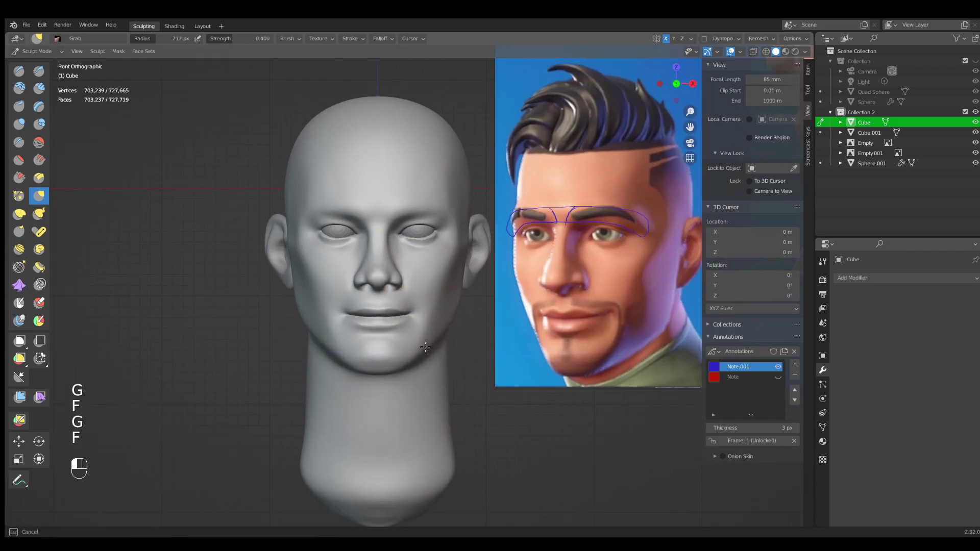
pyautogui.moveTo(424, 343); pyautogui.dragTo(424, 339)
pyautogui.moveTo(425, 334)
pyautogui.keyDown('shift'); pyautogui.mouseDown(button='middle')
pyautogui.moveTo(421, 368)
pyautogui.moveTo(433, 321)
pyautogui.moveTo(459, 301)
pyautogui.moveTo(417, 312)
pyautogui.mouseUp(button='middle'); pyautogui.keyUp('shift')
# Nudge the brow area above the eye slightly upward in front view with the Grab brush at 129 px radius.
pyautogui.moveTo(432, 245)
pyautogui.keyDown('shift'); pyautogui.mouseDown(button='middle')
pyautogui.moveTo(351, 273)
pyautogui.moveTo(333, 268)
pyautogui.moveTo(383, 298)
pyautogui.mouseUp(button='middle'); pyautogui.keyUp('shift')
pyautogui.keyDown('ctrl'); pyautogui.moveTo(382, 299); pyautogui.dragTo(369, 279, button='middle'); pyautogui.keyUp('ctrl')
pyautogui.press('g')
pyautogui.press('f')
pyautogui.click(327, 256)
pyautogui.press('g')
pyautogui.press('f')
pyautogui.moveTo(334, 244); pyautogui.dragTo(338, 241)
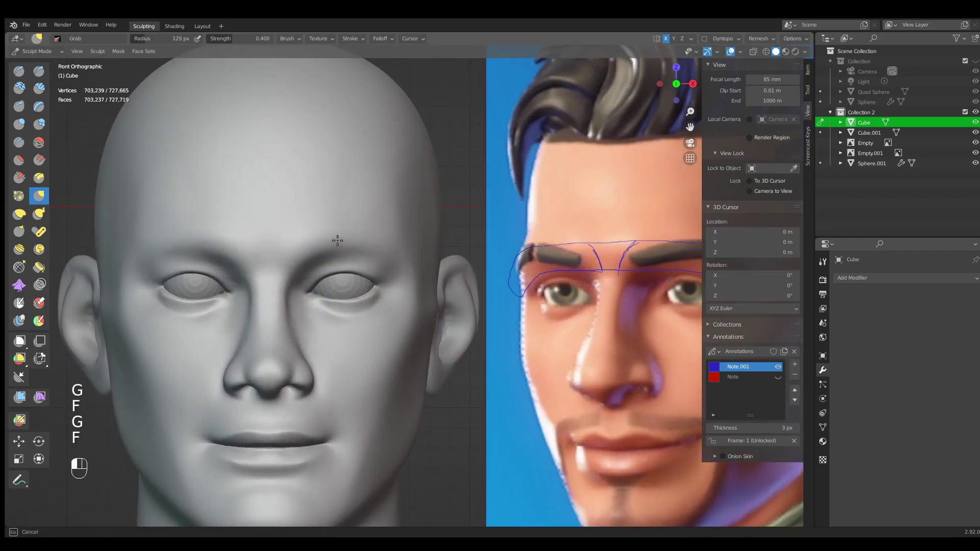
# Adjust the eyelid at the inner eye corner from a low angle with the Grab brush at 148 px radius.
pyautogui.moveTo(355, 240)
pyautogui.keyDown('ctrl'); pyautogui.mouseDown(button='middle')
pyautogui.moveTo(426, 295)
pyautogui.moveTo(339, 258)
pyautogui.moveTo(359, 252)
pyautogui.mouseUp(button='middle'); pyautogui.keyUp('ctrl')
pyautogui.moveTo(349, 285); pyautogui.dragTo(324, 283, button='middle')
pyautogui.press('g')
pyautogui.press('f')
pyautogui.click(321, 282)
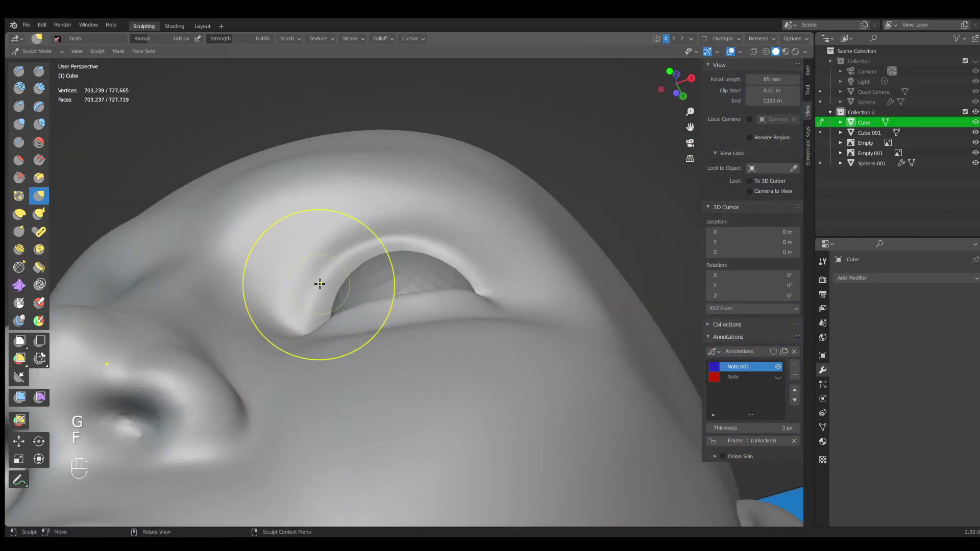
pyautogui.moveTo(319, 297); pyautogui.dragTo(322, 294)
# Carve the upper eyelid crease from the outer to the inner eye corner with the Draw Sharp brush at 64 px radius.
pyautogui.moveTo(323, 292)
pyautogui.mouseDown(button='middle')
pyautogui.moveTo(344, 332)
pyautogui.moveTo(360, 341)
pyautogui.moveTo(371, 309)
pyautogui.moveTo(330, 296)
pyautogui.moveTo(327, 312)
pyautogui.moveTo(329, 291)
pyautogui.mouseUp(button='middle')
pyautogui.press('q')
pyautogui.click(353, 293)
pyautogui.scroll(1, 353, 296)
pyautogui.press('f')
pyautogui.click(347, 297)
pyautogui.press('f')
pyautogui.click(318, 297)
pyautogui.press('f')
pyautogui.click(323, 310)
pyautogui.press('f')
pyautogui.click(311, 317)
pyautogui.press('f')
pyautogui.click(330, 288)
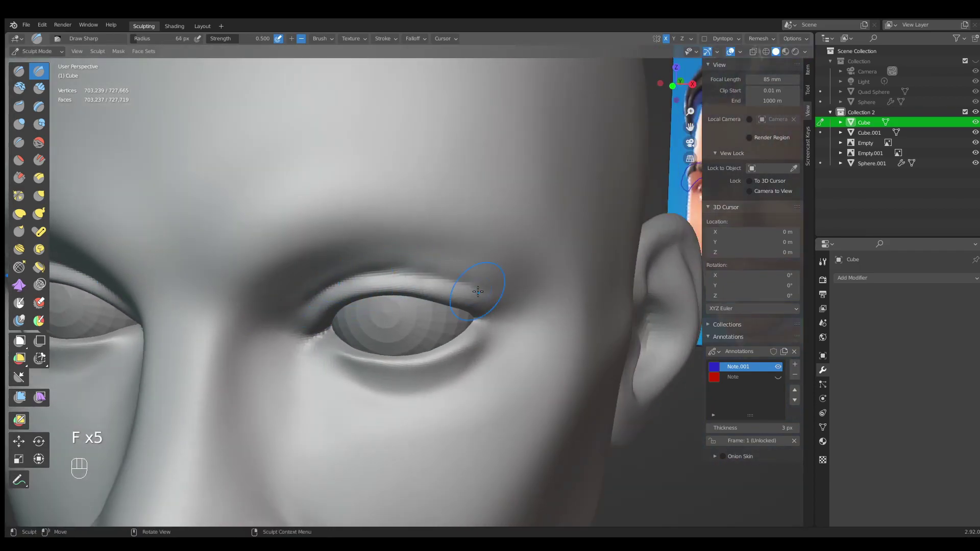
pyautogui.moveTo(364, 275); pyautogui.dragTo(339, 283)
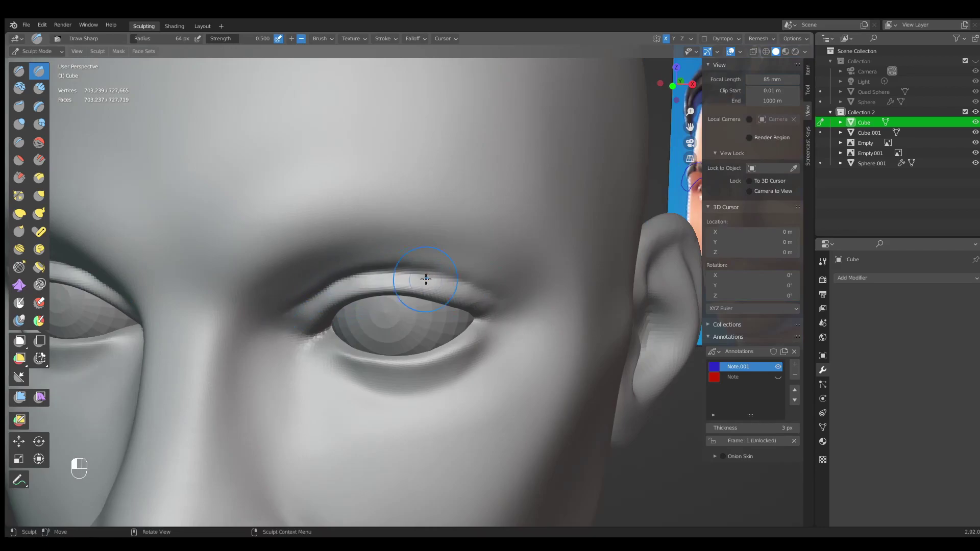
# Smooth and recut the upper eyelid crease across the eye with the Draw Sharp brush, reducing the radius to 51 px.
pyautogui.keyDown('ctrl'); pyautogui.moveTo(365, 265); pyautogui.dragTo(394, 360, button='middle'); pyautogui.keyUp('ctrl')
pyautogui.moveTo(394, 360); pyautogui.dragTo(412, 351, button='middle')
pyautogui.keyDown('ctrl'); pyautogui.moveTo(521, 315); pyautogui.dragTo(376, 276, button='middle'); pyautogui.keyUp('ctrl')
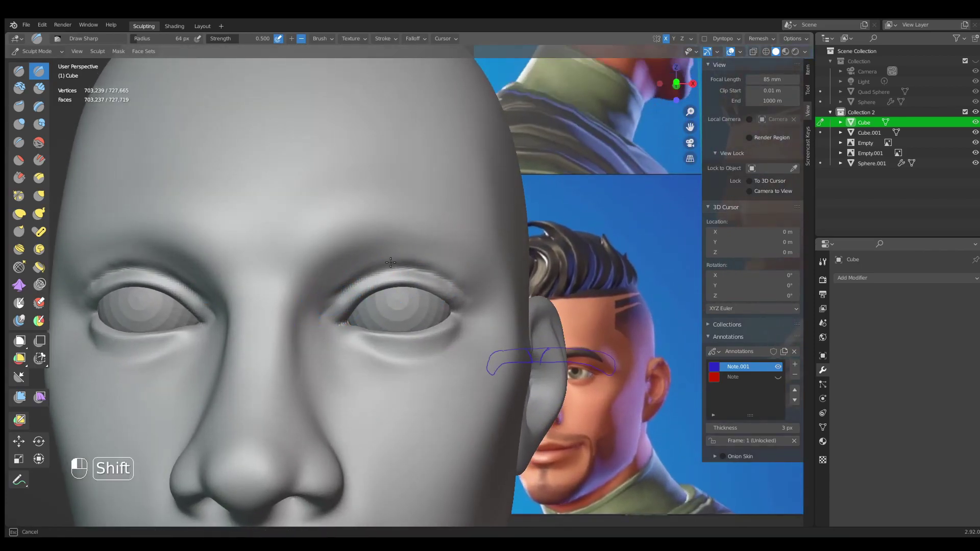
pyautogui.moveTo(344, 309); pyautogui.dragTo(339, 305, button='middle')
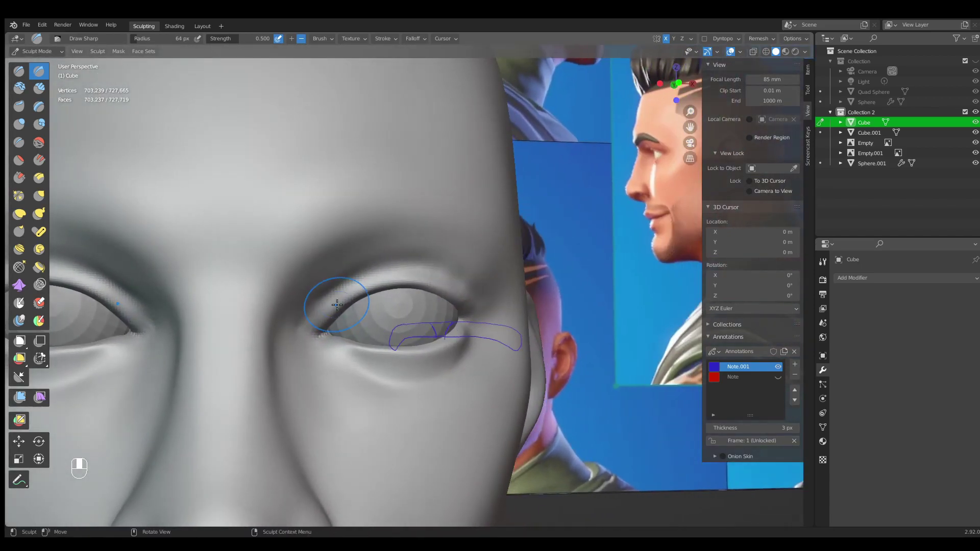
pyautogui.moveTo(349, 282); pyautogui.dragTo(426, 268)
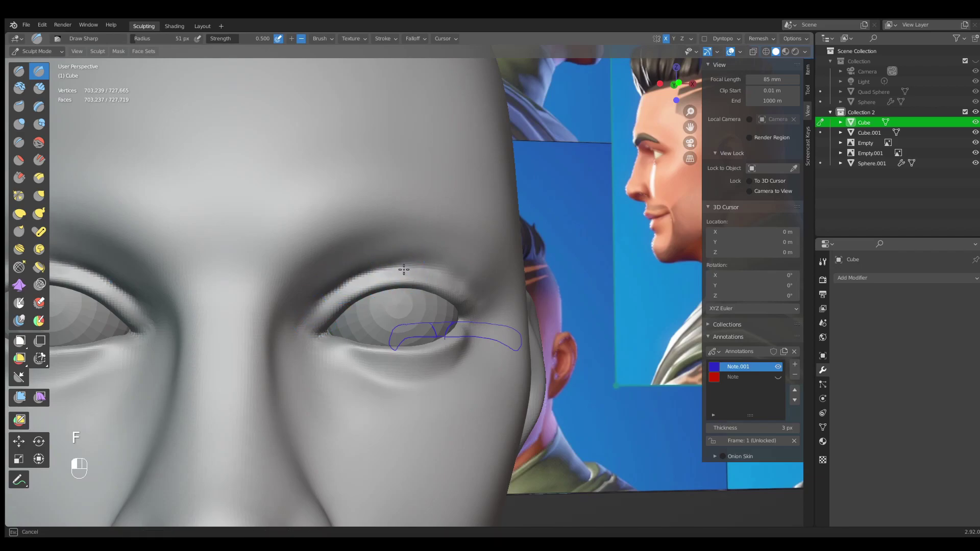
pyautogui.moveTo(431, 272); pyautogui.dragTo(404, 274, button='middle')
pyautogui.moveTo(487, 296); pyautogui.dragTo(356, 278)
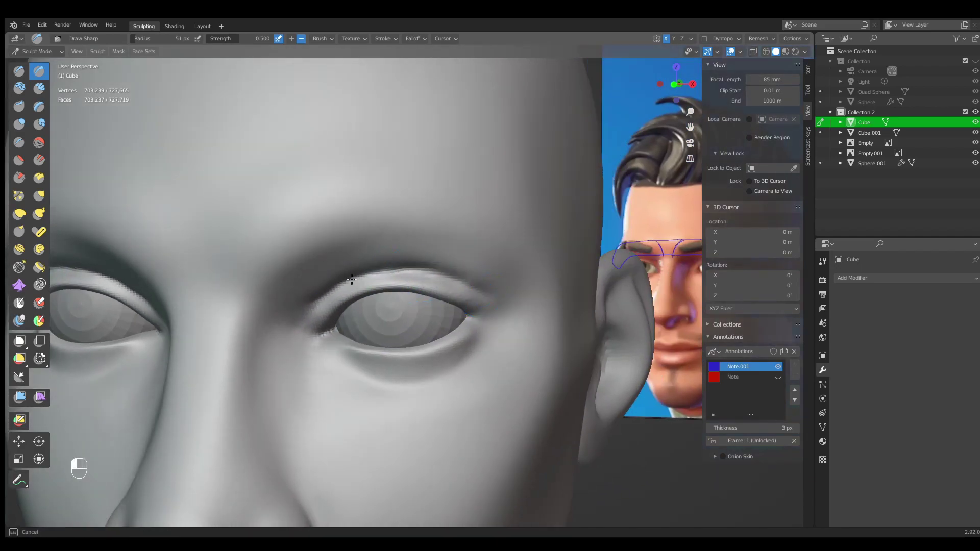
pyautogui.moveTo(320, 307); pyautogui.dragTo(319, 308)
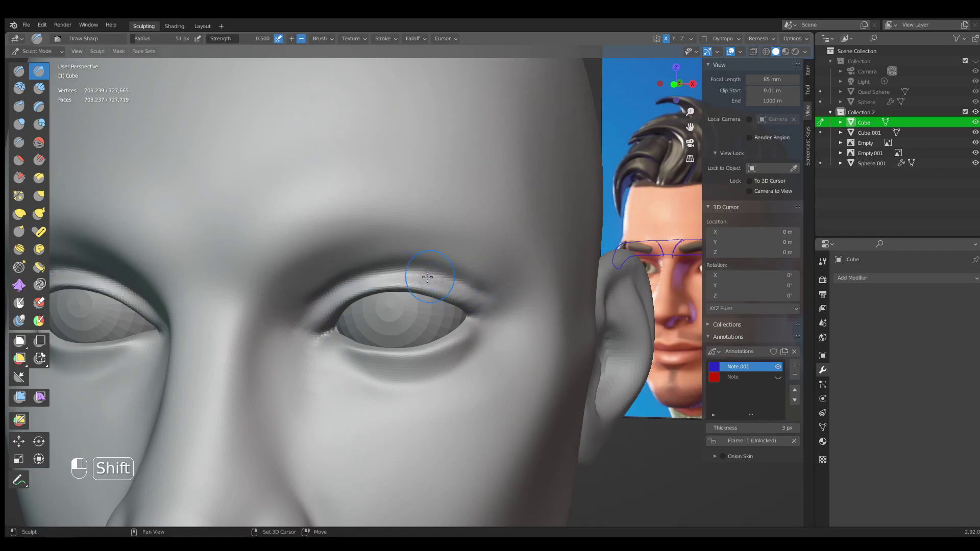
# Mask the fold between the upper eyelid and brow with the Mask brush at 51 px radius, and invert the mask.
pyautogui.scroll(-3, 450, 285)
pyautogui.press('m')
pyautogui.press('f')
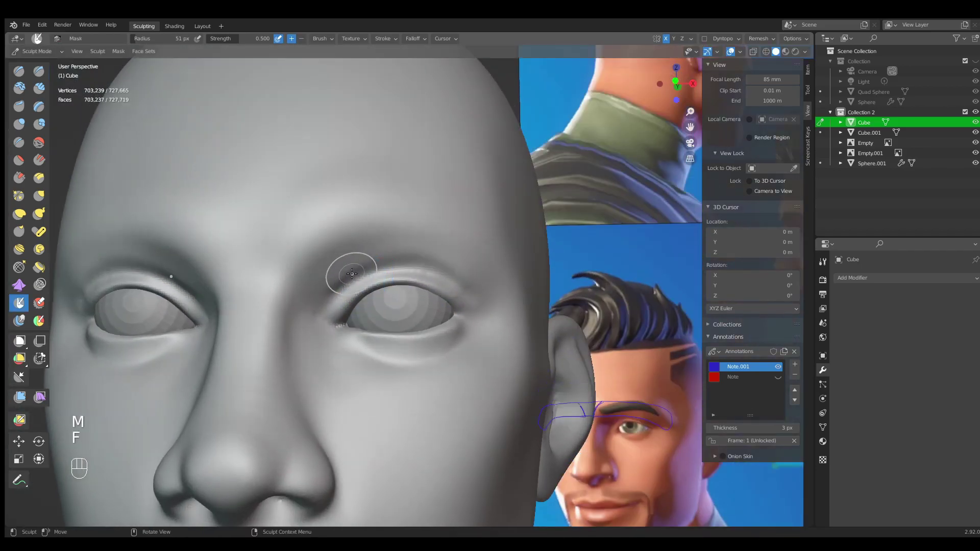
pyautogui.moveTo(336, 279)
pyautogui.mouseDown()
pyautogui.moveTo(393, 254)
pyautogui.moveTo(476, 282)
pyautogui.mouseUp()
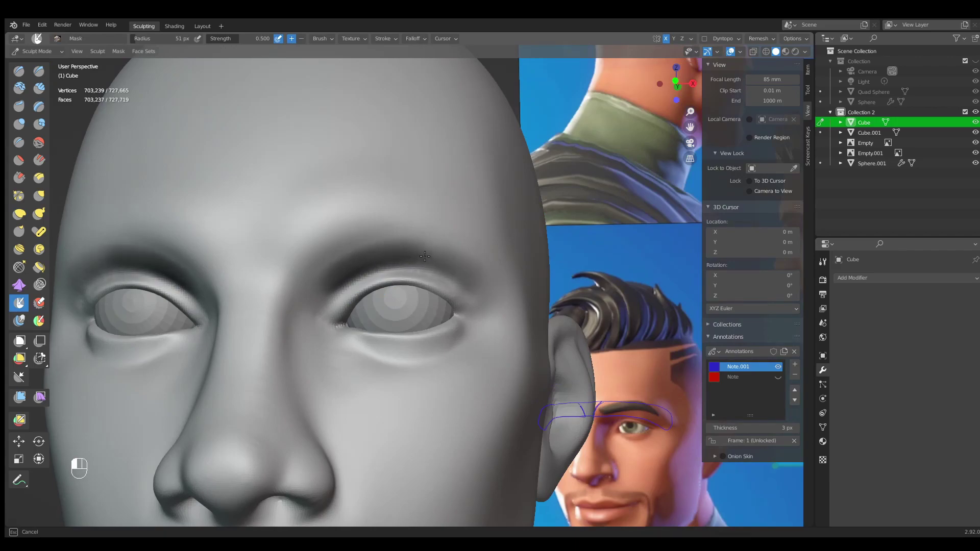
pyautogui.press('a')
pyautogui.click(466, 315)
pyautogui.press('a')
pyautogui.click(521, 257)
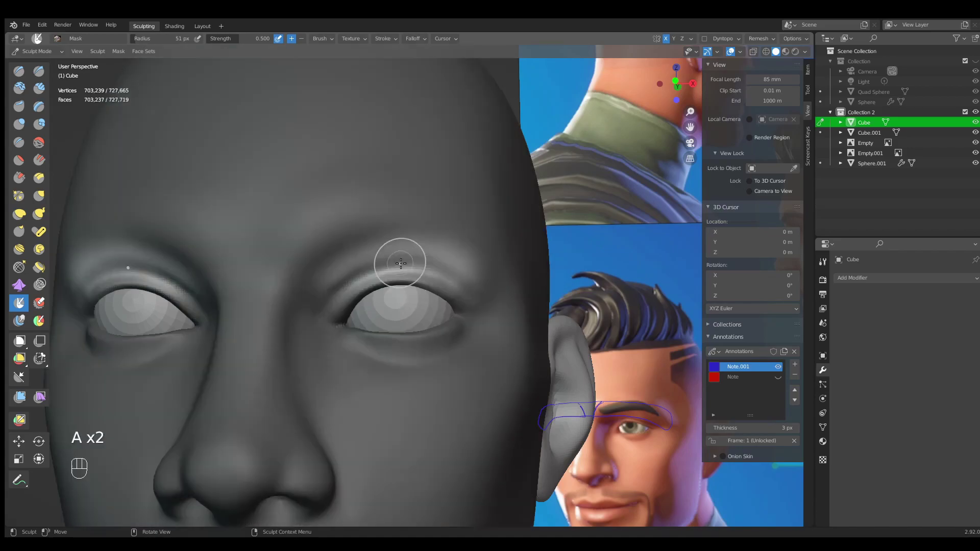
# Mask the upper eyelid rim below the crease with the Mask brush at 53 px radius.
pyautogui.press('g')
pyautogui.press('f')
pyautogui.moveTo(392, 321)
pyautogui.keyDown('ctrl'); pyautogui.mouseDown(button='middle')
pyautogui.moveTo(385, 302)
pyautogui.moveTo(367, 314)
pyautogui.mouseUp(button='middle'); pyautogui.keyUp('ctrl')
pyautogui.press('f')
pyautogui.click(350, 303)
pyautogui.press('m')
pyautogui.press('f')
pyautogui.click(342, 294)
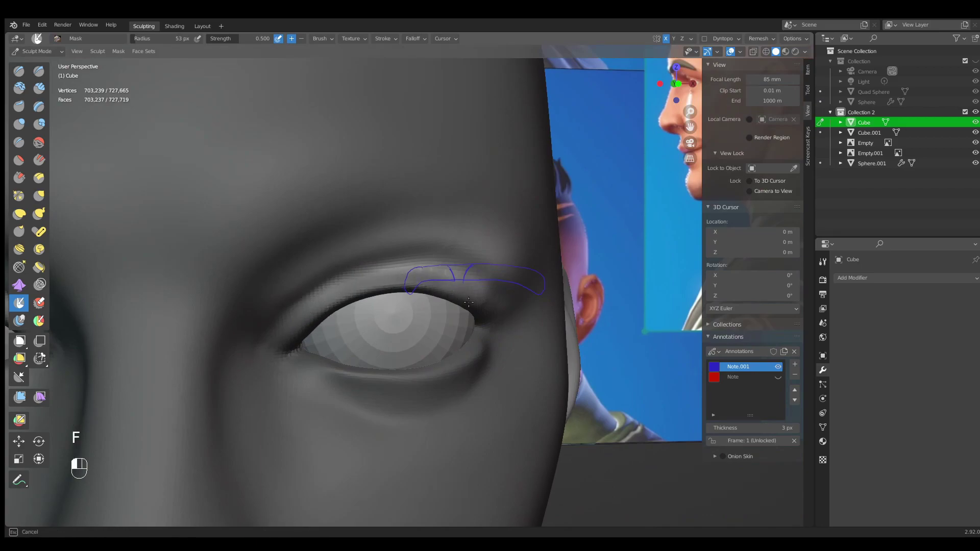
pyautogui.keyDown('ctrl'); pyautogui.moveTo(450, 281); pyautogui.dragTo(445, 315, button='middle'); pyautogui.keyUp('ctrl')
pyautogui.moveTo(445, 315); pyautogui.dragTo(398, 322, button='middle')
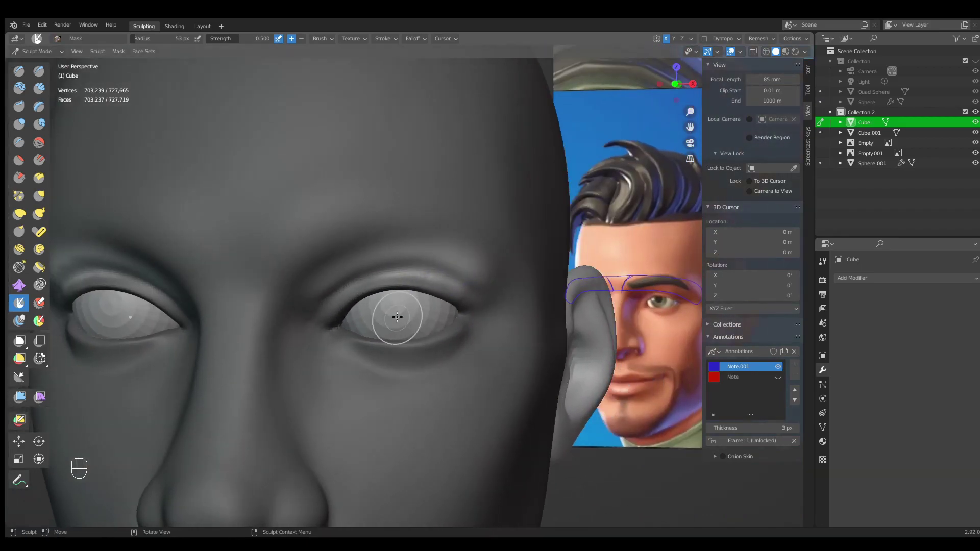
# Pull the unmasked fold above the eye down and outward over the upper eyelid with the Grab brush.
pyautogui.press('g')
pyautogui.press('f')
pyautogui.click(438, 308)
pyautogui.moveTo(390, 258)
pyautogui.mouseDown()
pyautogui.moveTo(369, 273)
pyautogui.moveTo(415, 272)
pyautogui.mouseUp()
pyautogui.moveTo(496, 276); pyautogui.dragTo(459, 279, button='middle')
pyautogui.moveTo(459, 279); pyautogui.dragTo(466, 288)
pyautogui.moveTo(483, 289); pyautogui.dragTo(464, 286, button='middle')
# Try to reshape the fold near the outer eye corner with the Grab brush at 110 px and 52 px radius.
pyautogui.press('g')
pyautogui.press('f')
pyautogui.click(457, 292)
pyautogui.press('f')
pyautogui.click(479, 291)
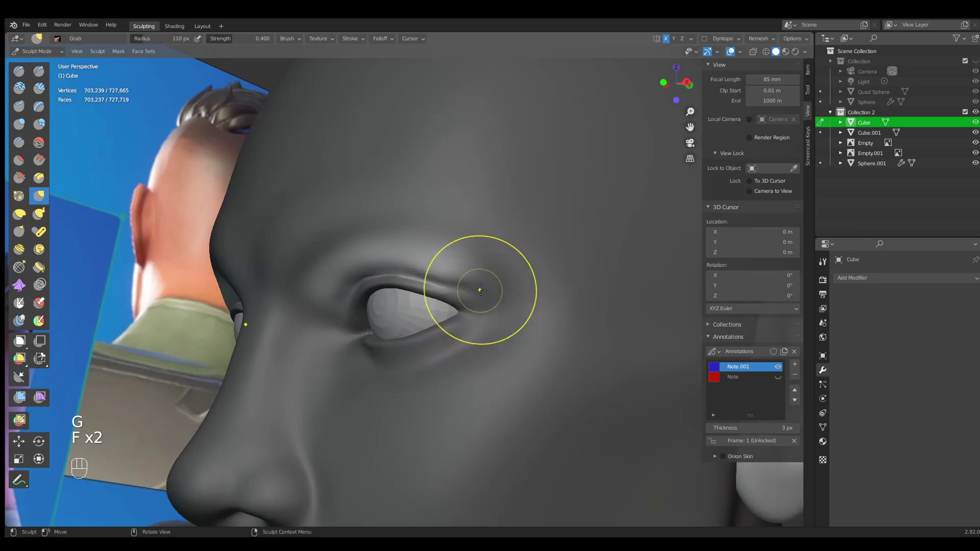
pyautogui.press('f')
pyautogui.click(466, 267)
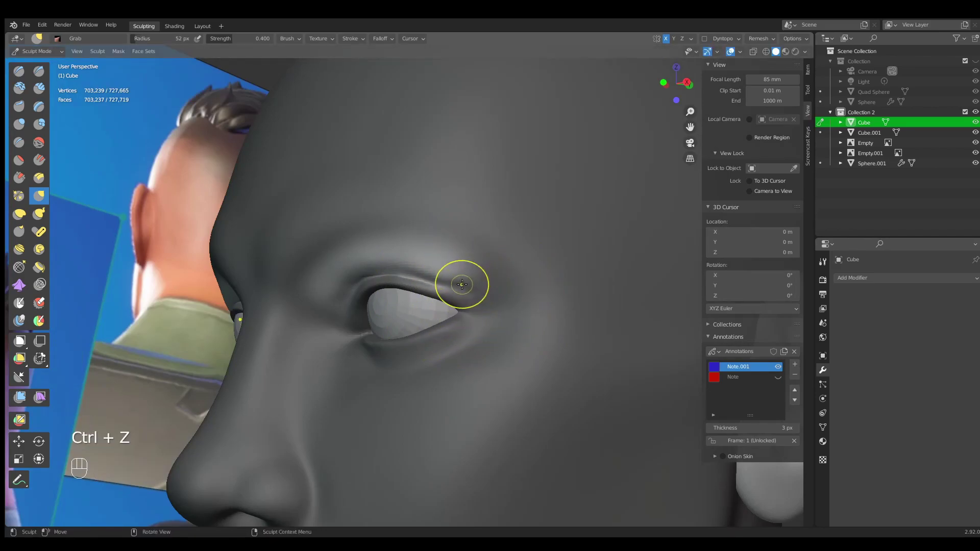
# Unmask more of the fold below the brow and adjust it at the outer eye corner with the Grab brush at 111 px radius.
pyautogui.press('m')
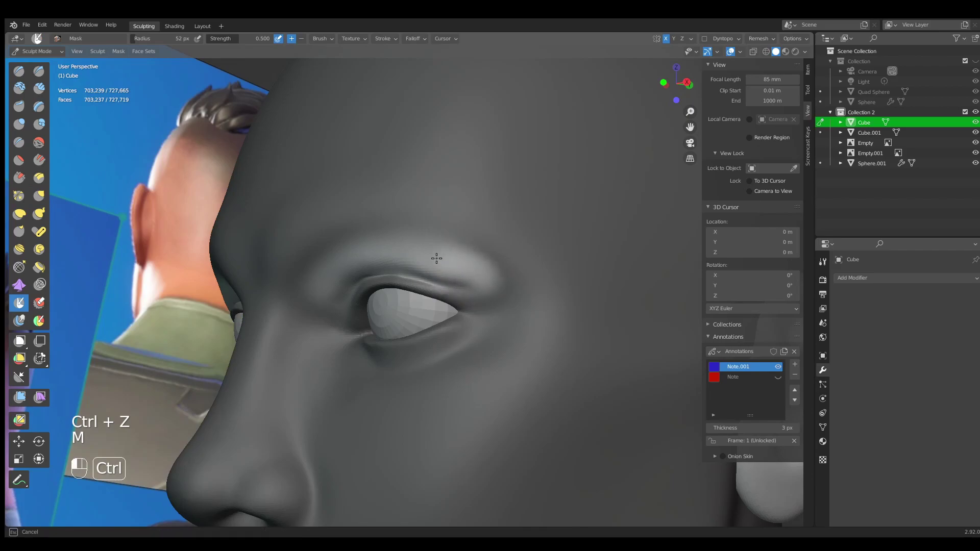
pyautogui.keyDown('ctrl'); pyautogui.moveTo(395, 257); pyautogui.dragTo(408, 259); pyautogui.keyUp('ctrl')
pyautogui.press('g')
pyautogui.moveTo(409, 265)
pyautogui.mouseDown(button='middle')
pyautogui.moveTo(462, 292)
pyautogui.moveTo(424, 296)
pyautogui.mouseUp(button='middle')
pyautogui.press('f')
pyautogui.click(487, 289)
pyautogui.moveTo(470, 301); pyautogui.dragTo(470, 297)
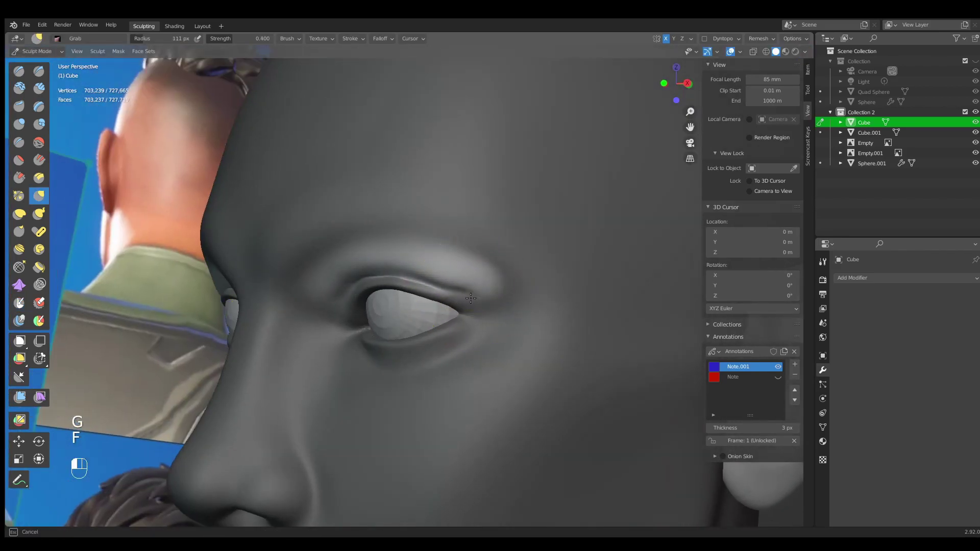
# Lift the middle of the upper eyelid fold slightly with a resized Grab brush.
pyautogui.press('g')
pyautogui.press('f')
pyautogui.moveTo(460, 295)
pyautogui.mouseDown(button='middle')
pyautogui.moveTo(494, 293)
pyautogui.moveTo(483, 277)
pyautogui.mouseUp(button='middle')
pyautogui.click(533, 291)
pyautogui.moveTo(428, 274); pyautogui.dragTo(419, 268)
# Shape the inner part of the eyelid fold with the Grab brush at 143 px radius and smooth the fold.
pyautogui.moveTo(366, 272); pyautogui.dragTo(387, 266, button='middle')
pyautogui.press('g')
pyautogui.press('f')
pyautogui.click(389, 268)
pyautogui.moveTo(349, 279); pyautogui.dragTo(350, 282)
pyautogui.moveTo(363, 301); pyautogui.dragTo(352, 287, button='middle')
pyautogui.scroll(-3, 370, 292)
pyautogui.keyDown('shift'); pyautogui.moveTo(400, 281); pyautogui.dragTo(431, 280); pyautogui.keyUp('shift')
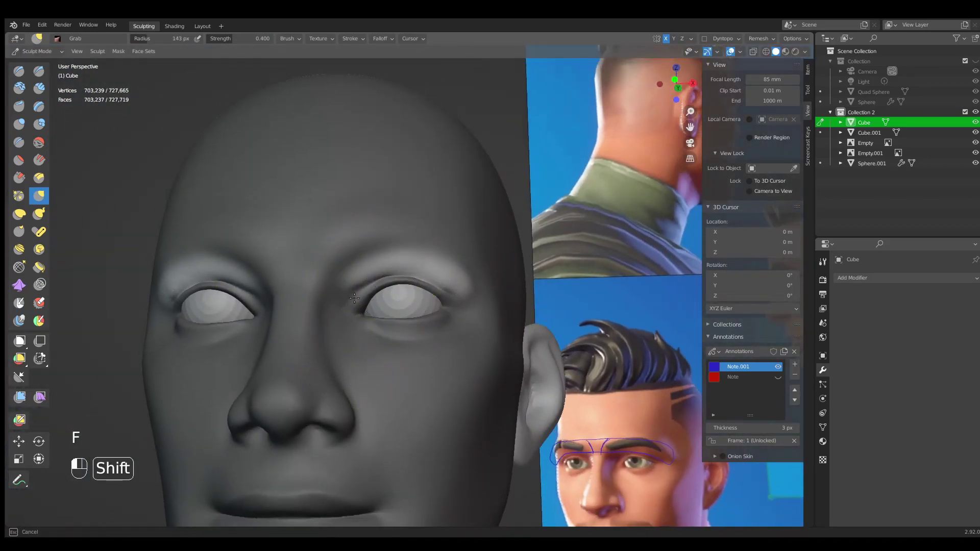
# Smooth the inner part of the upper eyelid fold and clear the mask.
pyautogui.keyDown('shift'); pyautogui.moveTo(354, 294); pyautogui.dragTo(393, 284); pyautogui.keyUp('shift')
pyautogui.scroll(-3, 403, 311)
pyautogui.moveTo(403, 344)
pyautogui.mouseDown(button='middle')
pyautogui.moveTo(426, 338)
pyautogui.moveTo(432, 352)
pyautogui.mouseUp(button='middle')
pyautogui.press('a')
pyautogui.click(473, 325)
# Adjust the upper eyelid with a resized Grab brush and smooth the surface beside it.
pyautogui.keyDown('ctrl'); pyautogui.moveTo(433, 347); pyautogui.dragTo(457, 225, button='middle'); pyautogui.keyUp('ctrl')
pyautogui.press('f')
pyautogui.click(405, 289)
pyautogui.moveTo(403, 302)
pyautogui.mouseDown(button='middle')
pyautogui.moveTo(352, 286)
pyautogui.moveTo(437, 297)
pyautogui.moveTo(438, 327)
pyautogui.mouseUp(button='middle')
pyautogui.press('f')
pyautogui.keyDown('shift'); pyautogui.click(374, 264); pyautogui.keyUp('shift')
pyautogui.moveTo(438, 327)
pyautogui.mouseDown(button='middle')
pyautogui.moveTo(425, 276)
pyautogui.moveTo(433, 278)
pyautogui.mouseUp(button='middle')
# Refine the curve of the upper eyelid with small Grab strokes at varying brush sizes.
pyautogui.press('g')
pyautogui.press('f')
pyautogui.click(441, 289)
pyautogui.press('g')
pyautogui.press('f')
pyautogui.click(449, 278)
pyautogui.press('g')
pyautogui.press('f')
pyautogui.click(407, 286)
pyautogui.moveTo(419, 287); pyautogui.dragTo(419, 284)
# Nudge the eyelid rim into shape from another angle with a resized Grab brush.
pyautogui.moveTo(421, 284); pyautogui.dragTo(418, 313, button='middle')
pyautogui.keyDown('ctrl'); pyautogui.moveTo(418, 313); pyautogui.dragTo(427, 347, button='middle'); pyautogui.keyUp('ctrl')
pyautogui.moveTo(426, 347)
pyautogui.keyDown('ctrl'); pyautogui.mouseDown(button='middle')
pyautogui.moveTo(431, 303)
pyautogui.moveTo(440, 322)
pyautogui.moveTo(432, 337)
pyautogui.mouseUp(button='middle'); pyautogui.keyUp('ctrl')
pyautogui.press('g')
pyautogui.press('f')
pyautogui.click(432, 353)
pyautogui.moveTo(397, 343); pyautogui.dragTo(403, 338)
# Fine-tune the eyelid contour with the Grab brush at 87 px radius and compare it with the reference.
pyautogui.moveTo(401, 332); pyautogui.dragTo(375, 355, button='middle')
pyautogui.press('g')
pyautogui.press('f')
pyautogui.click(376, 348)
pyautogui.moveTo(375, 355); pyautogui.dragTo(399, 322, button='middle')
pyautogui.keyDown('ctrl'); pyautogui.moveTo(398, 322); pyautogui.dragTo(429, 339, button='middle'); pyautogui.keyUp('ctrl')
pyautogui.moveTo(429, 339)
pyautogui.keyDown('ctrl'); pyautogui.mouseDown(button='middle')
pyautogui.moveTo(392, 327)
pyautogui.moveTo(415, 324)
pyautogui.moveTo(428, 361)
pyautogui.moveTo(438, 349)
pyautogui.mouseUp(button='middle'); pyautogui.keyUp('ctrl')
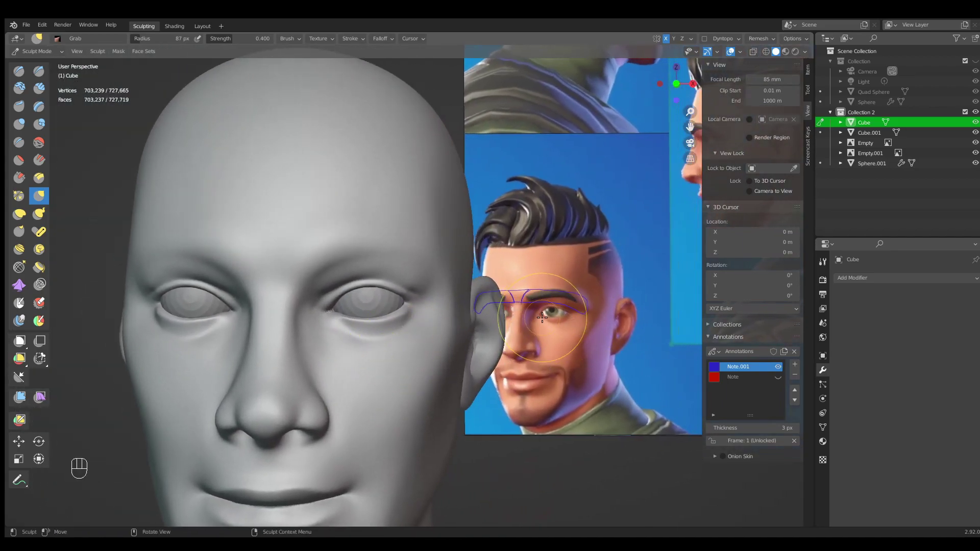
pyautogui.moveTo(542, 317); pyautogui.dragTo(372, 337, button='middle')
pyautogui.press('KP_1')
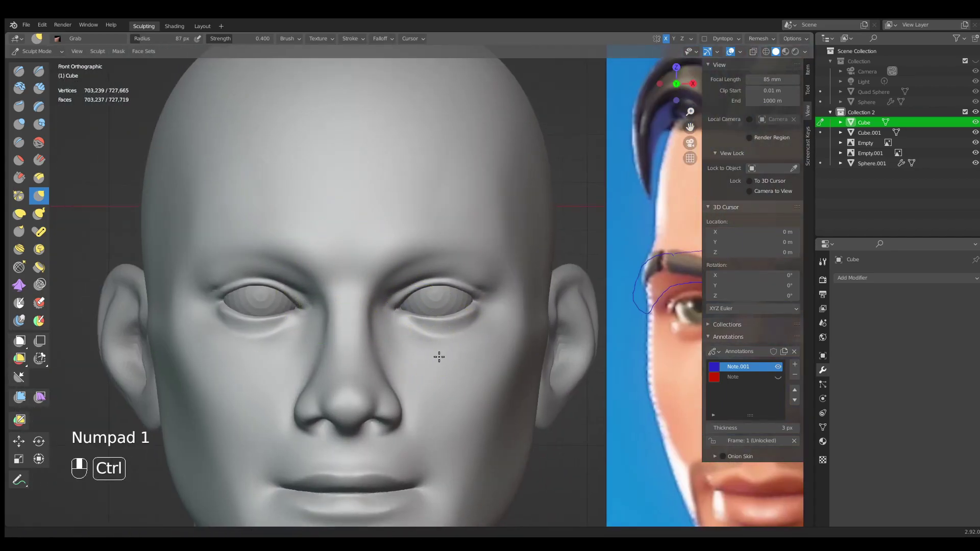
# Pull the inner eye corner slightly toward the nose with the Grab brush in the front view.
pyautogui.keyDown('ctrl'); pyautogui.moveTo(438, 361); pyautogui.dragTo(409, 317, button='middle'); pyautogui.keyUp('ctrl')
pyautogui.press('g')
pyautogui.press('f')
pyautogui.moveTo(397, 325); pyautogui.dragTo(383, 324)
# Pull the middle of the upper eyelid outward and slightly up with a resized Grab brush.
pyautogui.moveTo(407, 324)
pyautogui.keyDown('ctrl'); pyautogui.mouseDown(button='middle')
pyautogui.moveTo(429, 338)
pyautogui.moveTo(437, 383)
pyautogui.moveTo(437, 323)
pyautogui.moveTo(451, 300)
pyautogui.mouseUp(button='middle'); pyautogui.keyUp('ctrl')
pyautogui.press('g')
pyautogui.press('f')
pyautogui.click(450, 301)
pyautogui.press('g')
pyautogui.press('f')
pyautogui.click(440, 292)
pyautogui.moveTo(433, 296)
pyautogui.mouseDown()
pyautogui.moveTo(422, 283)
pyautogui.moveTo(464, 284)
pyautogui.mouseUp()
# Refine the outer half of the upper eyelid with the Grab brush at 96 px radius.
pyautogui.press('g')
pyautogui.press('f')
pyautogui.click(443, 289)
pyautogui.press('f')
pyautogui.click(483, 287)
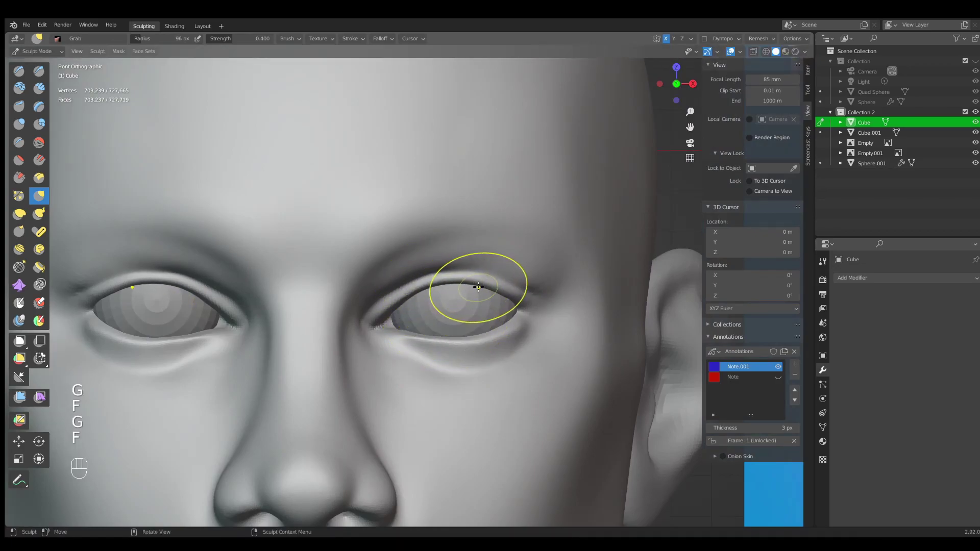
# Lasso-mask the fold between the upper eyelids and the brows and soften the mask's edge.
pyautogui.keyDown('ctrl'); pyautogui.moveTo(477, 282); pyautogui.dragTo(268, 314, button='middle'); pyautogui.keyUp('ctrl')
pyautogui.keyDown('shift'); pyautogui.moveTo(268, 324); pyautogui.dragTo(431, 321, button='middle'); pyautogui.keyUp('shift')
pyautogui.keyDown('ctrl'); pyautogui.moveTo(432, 324); pyautogui.dragTo(400, 283, button='middle'); pyautogui.keyUp('ctrl')
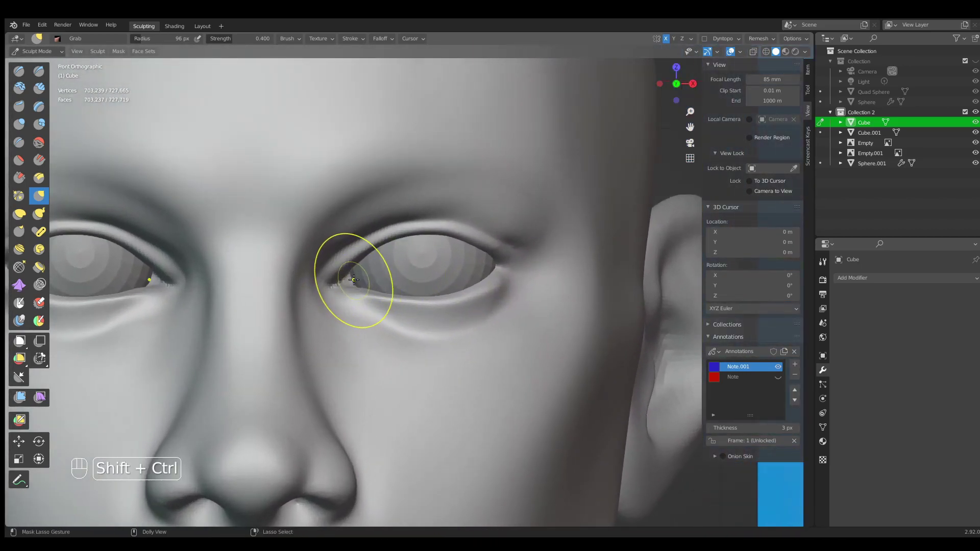
pyautogui.moveTo(325, 291)
pyautogui.keyDown('ctrl'); pyautogui.keyDown('shift'); pyautogui.mouseDown()
pyautogui.moveTo(350, 213)
pyautogui.moveTo(536, 247)
pyautogui.moveTo(316, 288)
pyautogui.mouseUp(); pyautogui.keyUp('shift'); pyautogui.keyUp('ctrl')
pyautogui.press('g')
pyautogui.press('f')
pyautogui.click(390, 295)
pyautogui.press('a')
pyautogui.click(367, 337)
pyautogui.moveTo(366, 336); pyautogui.dragTo(369, 319, button='middle')
# Reshape the unmasked inner eye corner beside the nose with the Grab brush at 90 px radius.
pyautogui.press('g')
pyautogui.press('f')
pyautogui.click(355, 302)
pyautogui.press('g')
pyautogui.press('f')
pyautogui.click(346, 294)
pyautogui.press('KP_1')
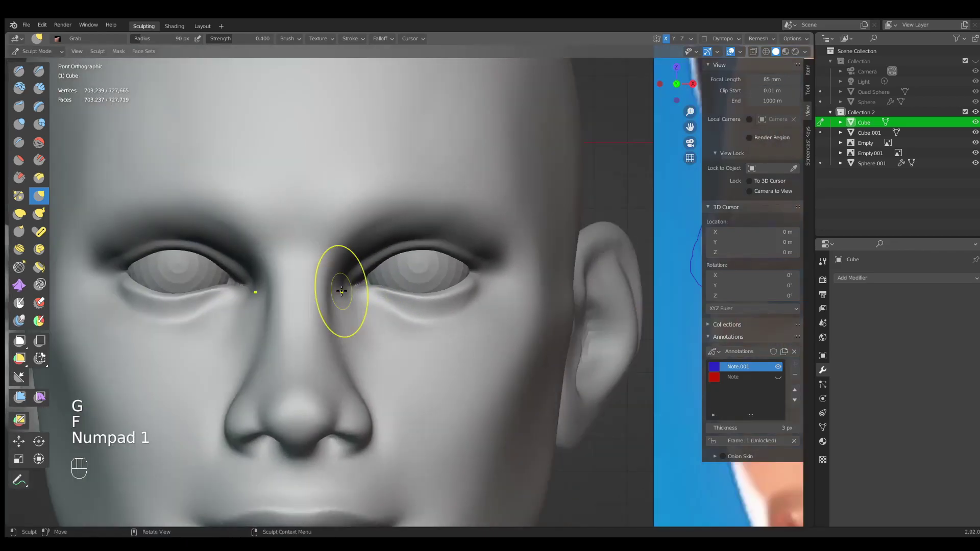
# Adjust the outer eye corner around the masked fold with the Grab brush at 112 px radius.
pyautogui.press('g')
pyautogui.press('f')
pyautogui.click(493, 291)
pyautogui.press('g')
pyautogui.press('f')
pyautogui.click(485, 284)
pyautogui.moveTo(479, 279); pyautogui.dragTo(480, 279)
pyautogui.click(480, 278)
pyautogui.moveTo(480, 279)
pyautogui.mouseDown(button='middle')
pyautogui.moveTo(462, 289)
pyautogui.moveTo(472, 298)
pyautogui.moveTo(477, 244)
pyautogui.moveTo(477, 280)
pyautogui.mouseUp(button='middle')
# Invert the mask and lift the fold at the outer eye corner with the Grab brush at 112 px radius.
pyautogui.press('a')
pyautogui.click(461, 244)
pyautogui.moveTo(478, 279); pyautogui.dragTo(477, 273)
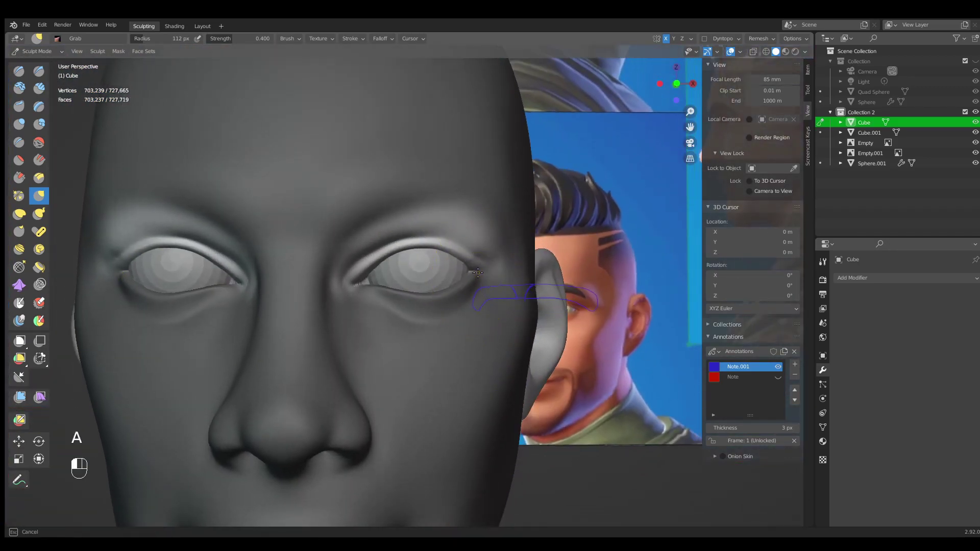
pyautogui.keyDown('ctrl'); pyautogui.moveTo(477, 285); pyautogui.dragTo(496, 311, button='middle'); pyautogui.keyUp('ctrl')
pyautogui.press('KP_1')
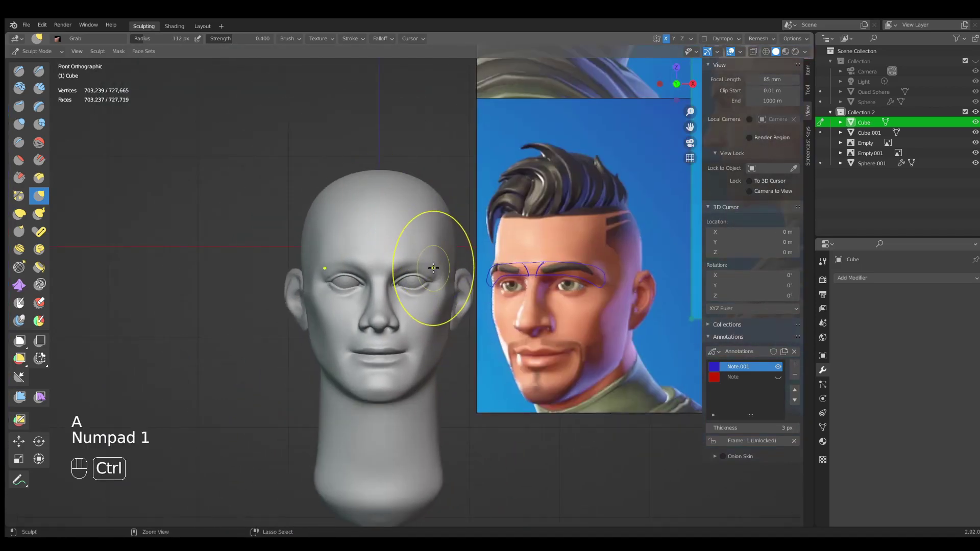
# Shift the inner part of the upper eyelid with the Grab brush at 102 px radius and smooth the nose bridge.
pyautogui.keyDown('ctrl'); pyautogui.moveTo(426, 279); pyautogui.dragTo(363, 279, button='middle'); pyautogui.keyUp('ctrl')
pyautogui.press('g')
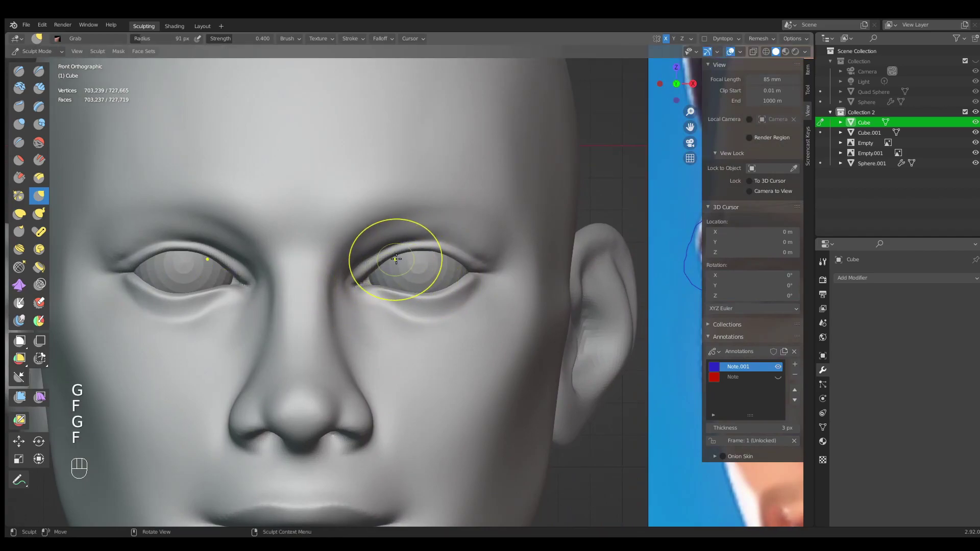
pyautogui.press('g')
pyautogui.press('f')
pyautogui.click(417, 252)
pyautogui.moveTo(414, 251); pyautogui.dragTo(383, 257)
pyautogui.keyDown('ctrl'); pyautogui.moveTo(390, 260); pyautogui.dragTo(409, 309, button='middle'); pyautogui.keyUp('ctrl')
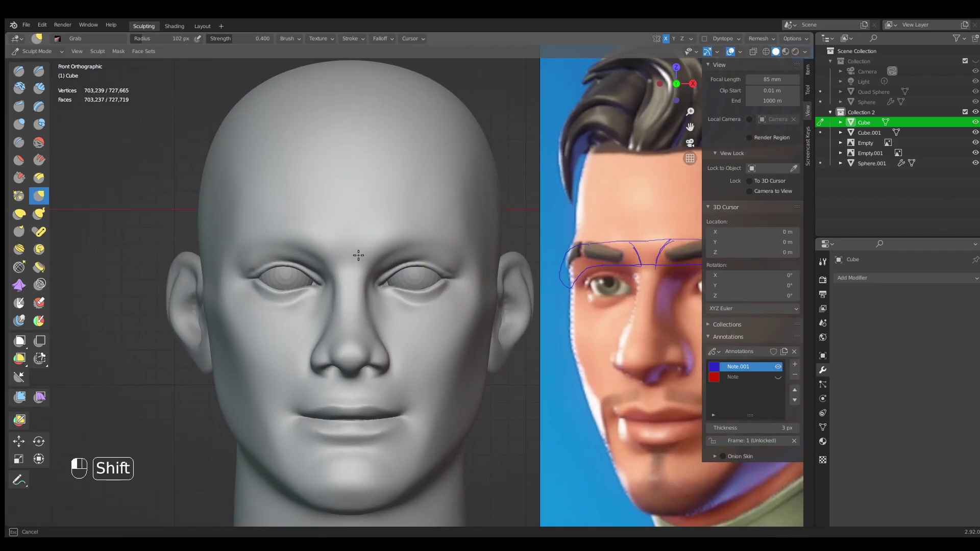
pyautogui.keyDown('shift'); pyautogui.moveTo(434, 252); pyautogui.dragTo(332, 303, button='middle'); pyautogui.keyUp('shift')
pyautogui.click(343, 302)
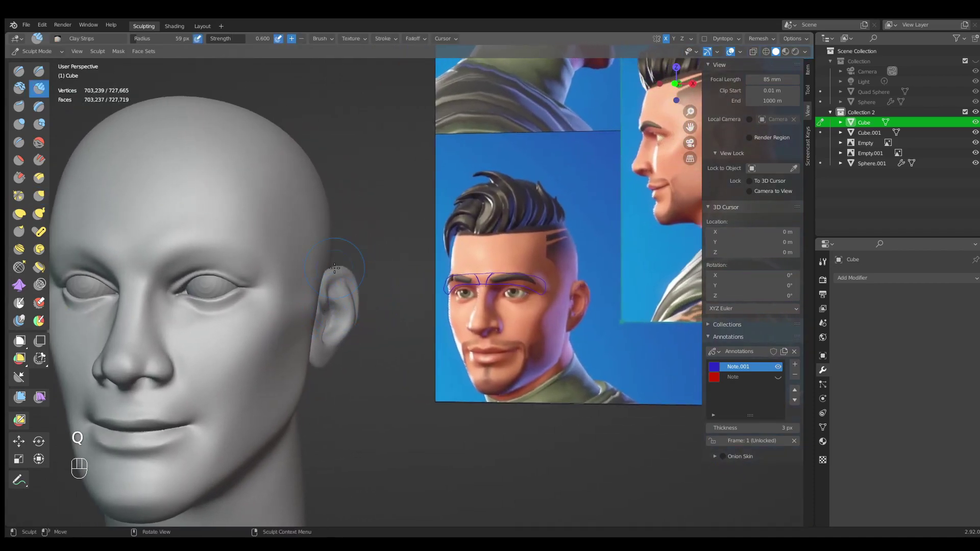
# Outline the brow and upper eyelid area on the reference and the head in a new green annotation layer, and hide the layer.
pyautogui.press('KP_1')
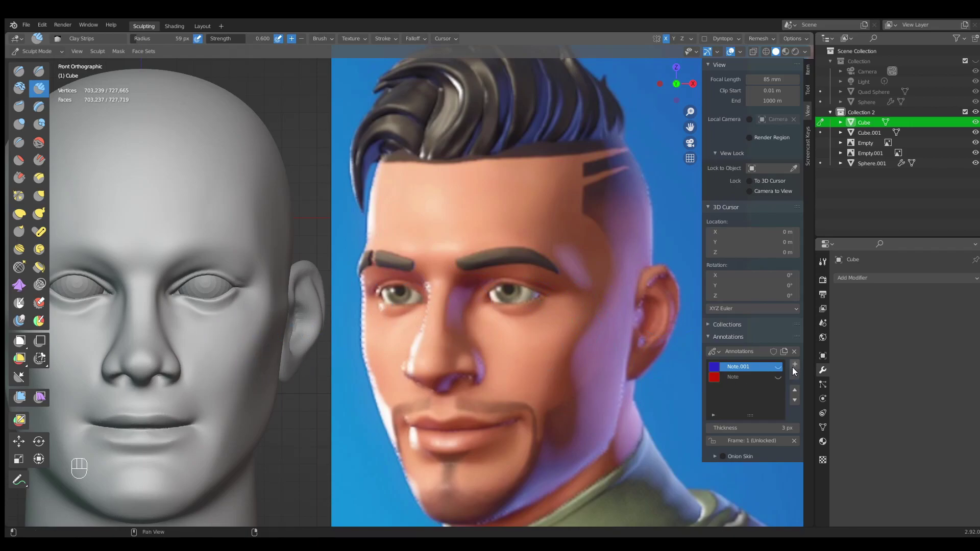
pyautogui.click(714, 366)
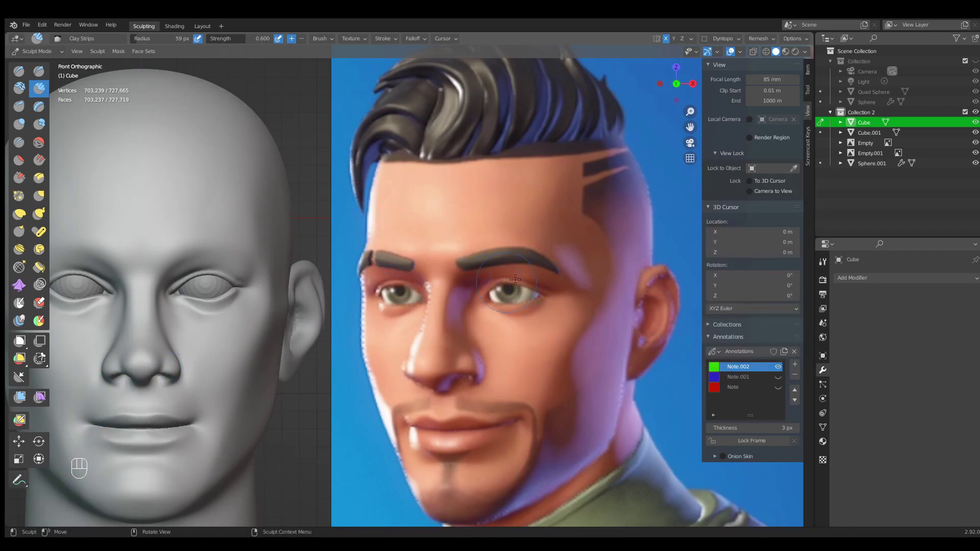
pyautogui.moveTo(499, 282); pyautogui.dragTo(541, 284)
pyautogui.click(18, 480)
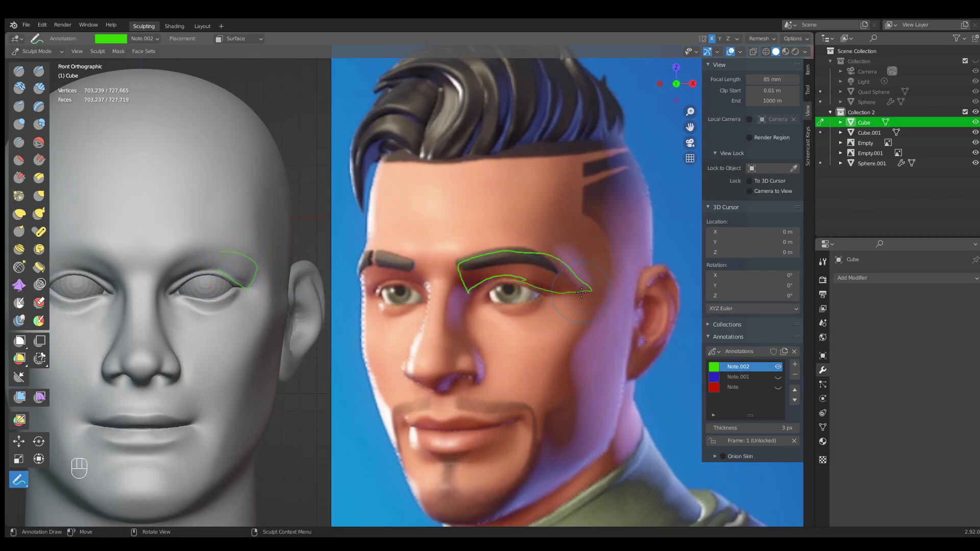
pyautogui.keyDown('shift'); pyautogui.moveTo(386, 328); pyautogui.dragTo(456, 331, button='middle'); pyautogui.keyUp('shift')
pyautogui.moveTo(357, 287)
pyautogui.mouseDown(button='middle')
pyautogui.moveTo(332, 293)
pyautogui.moveTo(345, 274)
pyautogui.mouseUp(button='middle')
pyautogui.click(778, 366)
# Add volume below the outer brow with a resized Clay Strips brush.
pyautogui.press('q')
pyautogui.click(433, 311)
pyautogui.moveTo(293, 292)
pyautogui.keyDown('shift'); pyautogui.mouseDown(button='middle')
pyautogui.moveTo(395, 301)
pyautogui.moveTo(365, 295)
pyautogui.mouseUp(button='middle'); pyautogui.keyUp('shift')
pyautogui.press('f')
pyautogui.click(404, 286)
pyautogui.moveTo(400, 283); pyautogui.dragTo(387, 278)
# Build up the fold at the outer eye corner with the Clay Strips brush at 85 px radius.
pyautogui.moveTo(389, 306); pyautogui.dragTo(421, 296, button='middle')
pyautogui.press('f')
pyautogui.click(403, 301)
pyautogui.press('f')
pyautogui.click(376, 269)
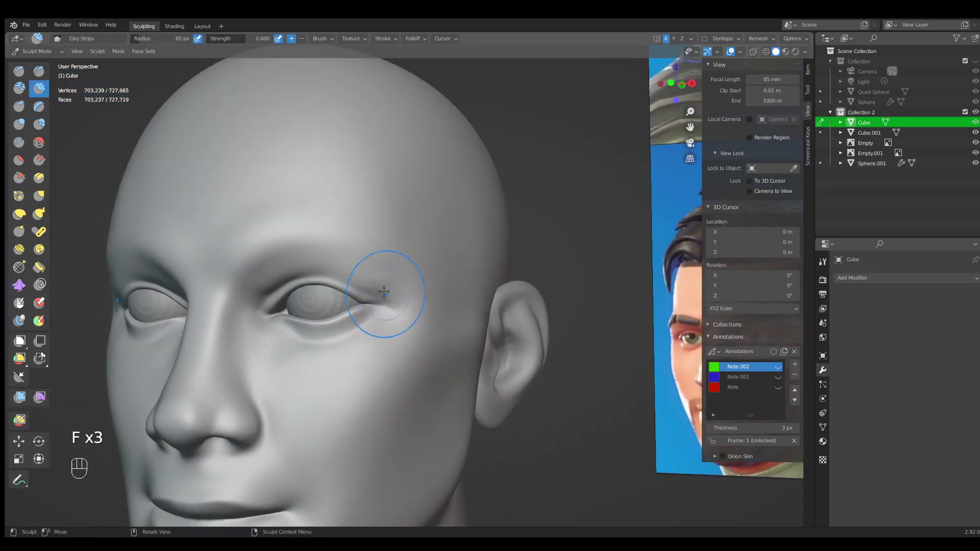
pyautogui.moveTo(376, 292); pyautogui.dragTo(378, 291)
pyautogui.moveTo(393, 292); pyautogui.dragTo(360, 300, button='middle')
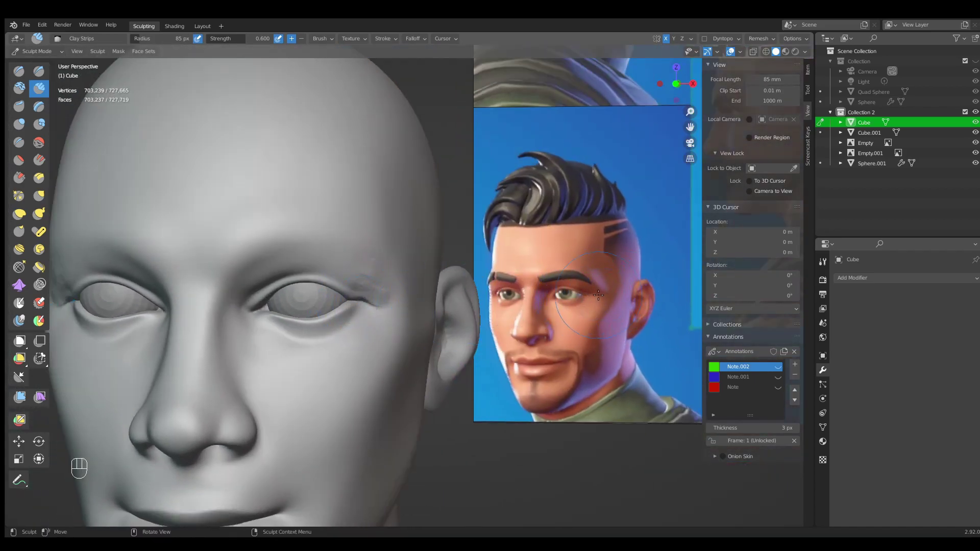
# Extend the fold from the outer brow down past the eye corner with larger Clay Strips strokes.
pyautogui.moveTo(341, 297); pyautogui.dragTo(352, 271, button='middle')
pyautogui.moveTo(352, 271); pyautogui.dragTo(378, 274)
pyautogui.press('f')
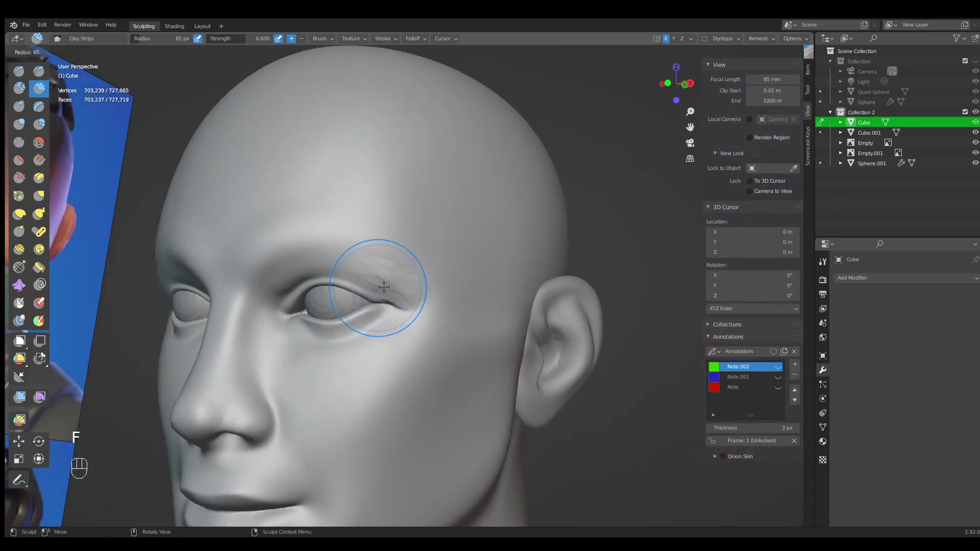
pyautogui.click(383, 287)
pyautogui.moveTo(394, 287); pyautogui.dragTo(416, 282)
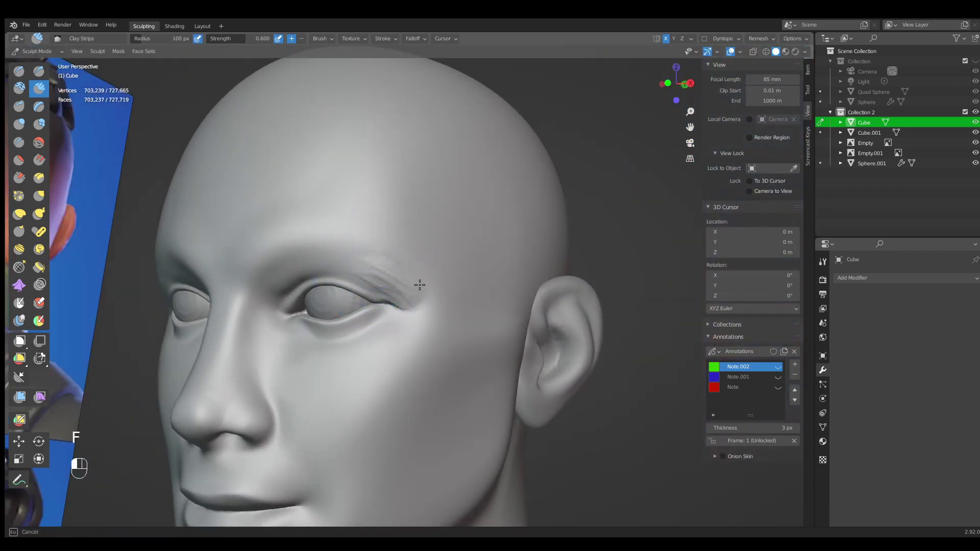
pyautogui.moveTo(347, 260); pyautogui.dragTo(343, 258)
pyautogui.moveTo(396, 296); pyautogui.dragTo(353, 278)
# Fill the fold above the outer eye corner with Clay Strips and smooth it at 60 px radius.
pyautogui.moveTo(353, 286); pyautogui.dragTo(377, 284, button='middle')
pyautogui.moveTo(345, 262); pyautogui.dragTo(392, 288)
pyautogui.moveTo(424, 287); pyautogui.dragTo(403, 284, button='middle')
pyautogui.press('f')
pyautogui.click(414, 284)
pyautogui.keyDown('shift'); pyautogui.moveTo(397, 295); pyautogui.dragTo(408, 284); pyautogui.keyUp('shift')
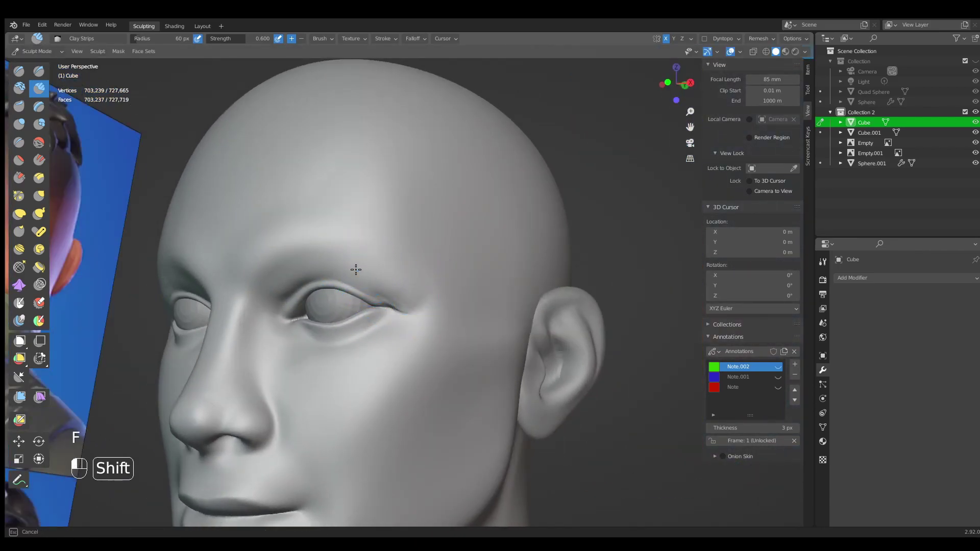
# Carve a crease outward from the outer eye corner with the Crease brush in the front view.
pyautogui.moveTo(407, 290)
pyautogui.mouseDown(button='middle')
pyautogui.moveTo(369, 306)
pyautogui.moveTo(381, 285)
pyautogui.mouseUp(button='middle')
pyautogui.press('KP_1')
pyautogui.press('KP_2')
pyautogui.press('KP_1')
pyautogui.press('KP_1')
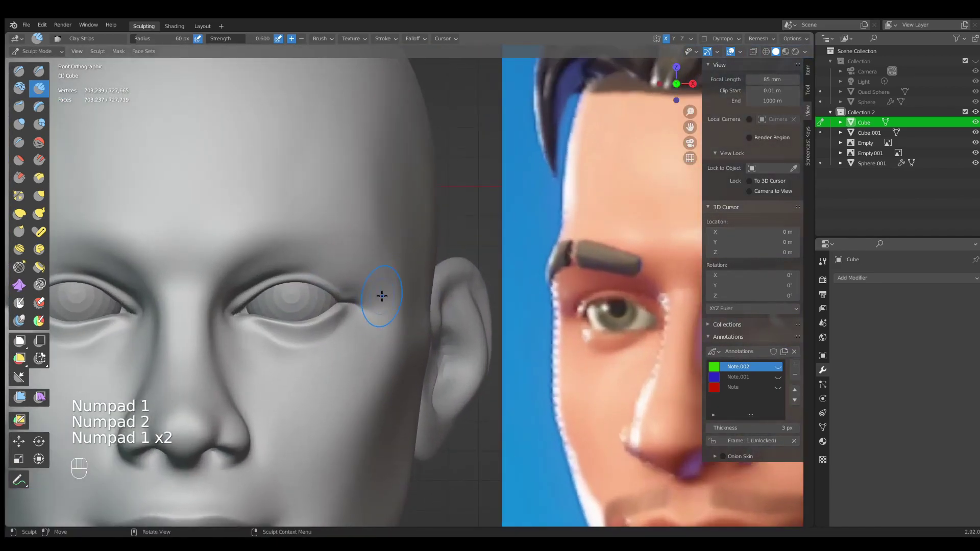
pyautogui.hotkey('shift', 'c')
pyautogui.press('f')
pyautogui.click(347, 303)
pyautogui.moveTo(343, 302); pyautogui.dragTo(376, 301)
# Smooth the end of the crease beside the outer eye corner with an 83 px brush radius.
pyautogui.keyDown('ctrl'); pyautogui.moveTo(377, 300); pyautogui.dragTo(381, 330, button='middle'); pyautogui.keyUp('ctrl')
pyautogui.press('f')
pyautogui.click(393, 311)
pyautogui.keyDown('shift'); pyautogui.moveTo(390, 309); pyautogui.dragTo(388, 291); pyautogui.keyUp('shift')
pyautogui.scroll(-2, 411, 286)
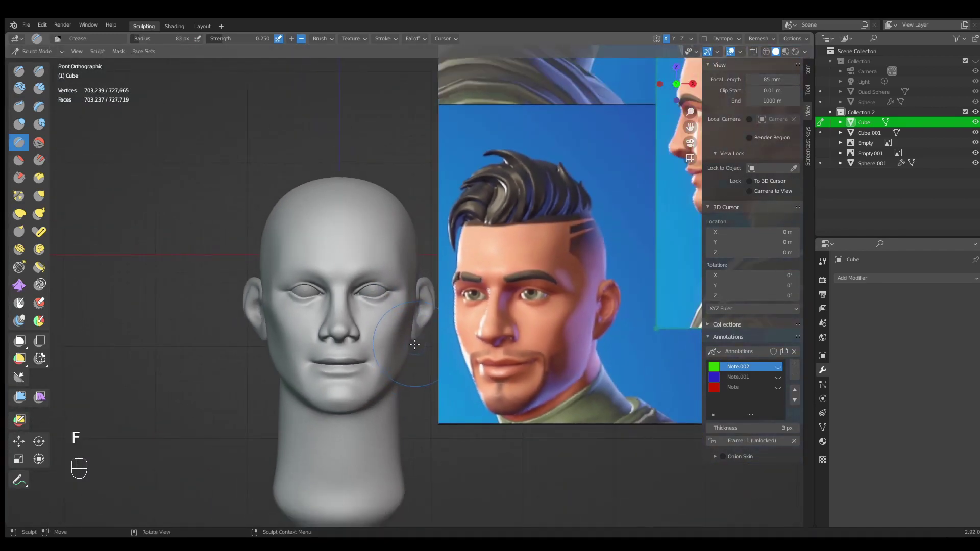
# Pull the side of the jaw slightly inward with a resized Grab brush.
pyautogui.keyDown('ctrl'); pyautogui.moveTo(404, 375); pyautogui.dragTo(409, 333, button='middle'); pyautogui.keyUp('ctrl')
pyautogui.press('g')
pyautogui.press('f')
pyautogui.click(504, 333)
pyautogui.press('g')
pyautogui.press('f')
pyautogui.press('g')
pyautogui.press('f')
pyautogui.press('g')
pyautogui.press('f')
pyautogui.click(398, 372)
pyautogui.moveTo(404, 385); pyautogui.dragTo(400, 383)
# Adjust the cheek contour in front of the ear with the Grab brush at 183 px radius.
pyautogui.press('g')
pyautogui.press('f')
pyautogui.click(379, 376)
pyautogui.moveTo(400, 331); pyautogui.dragTo(398, 334)
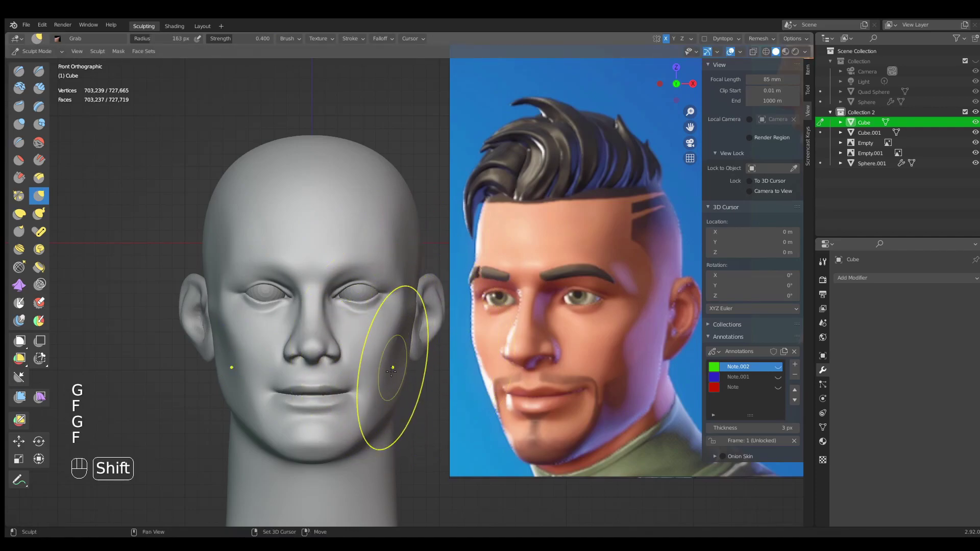
# Refine the lower jaw contour in the front view with the Grab brush at 112 px radius.
pyautogui.keyDown('shift'); pyautogui.moveTo(396, 356); pyautogui.dragTo(411, 279, button='middle'); pyautogui.keyUp('shift')
pyautogui.keyDown('ctrl'); pyautogui.moveTo(372, 382); pyautogui.dragTo(367, 366, button='middle'); pyautogui.keyUp('ctrl')
pyautogui.press('g')
pyautogui.press('f')
pyautogui.click(363, 382)
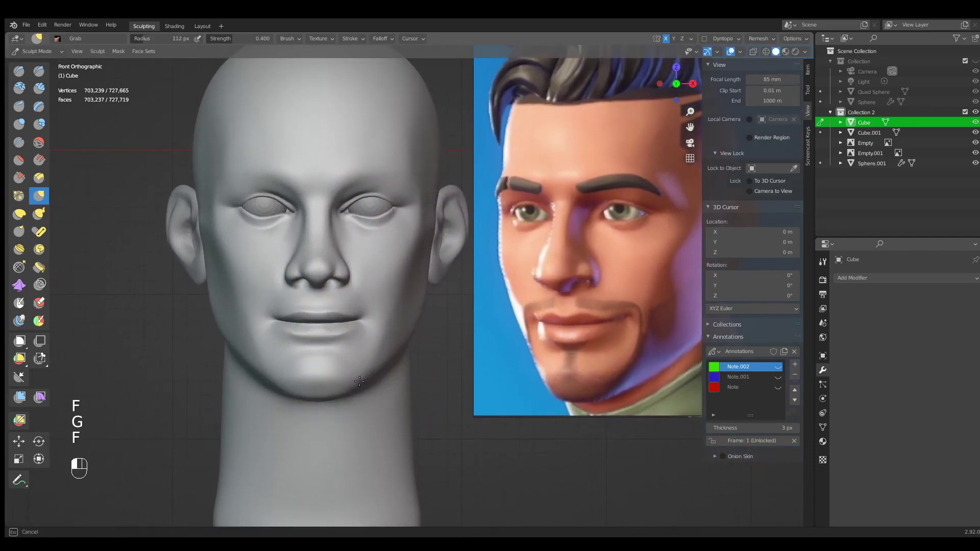
pyautogui.scroll(-2, 350, 379)
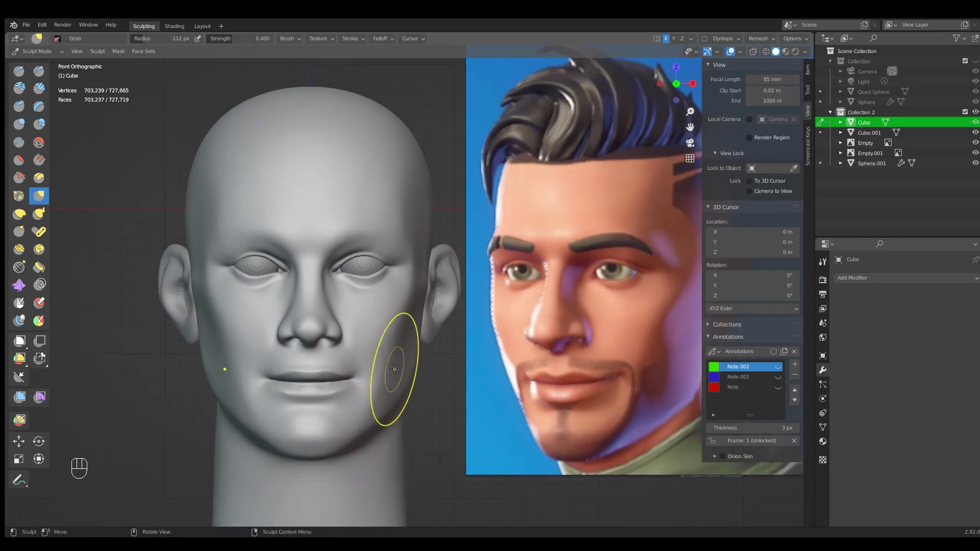
# Move the whole ear mesh slightly inward toward the head in Edit Mode, then return to Object Mode with nothing selected.
pyautogui.click(51, 51)
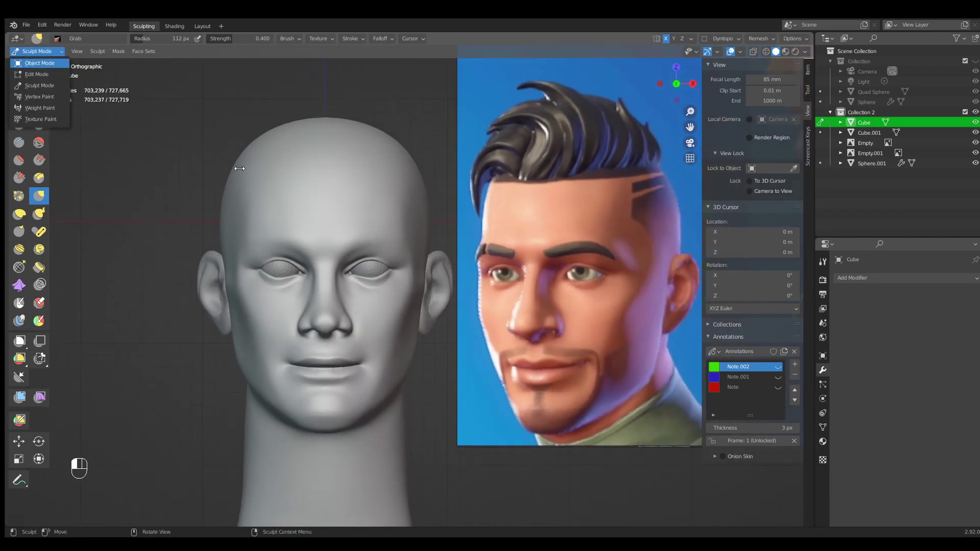
pyautogui.click(35, 62)
pyautogui.click(445, 296)
pyautogui.press('Tab')
pyautogui.press('a')
pyautogui.press('g')
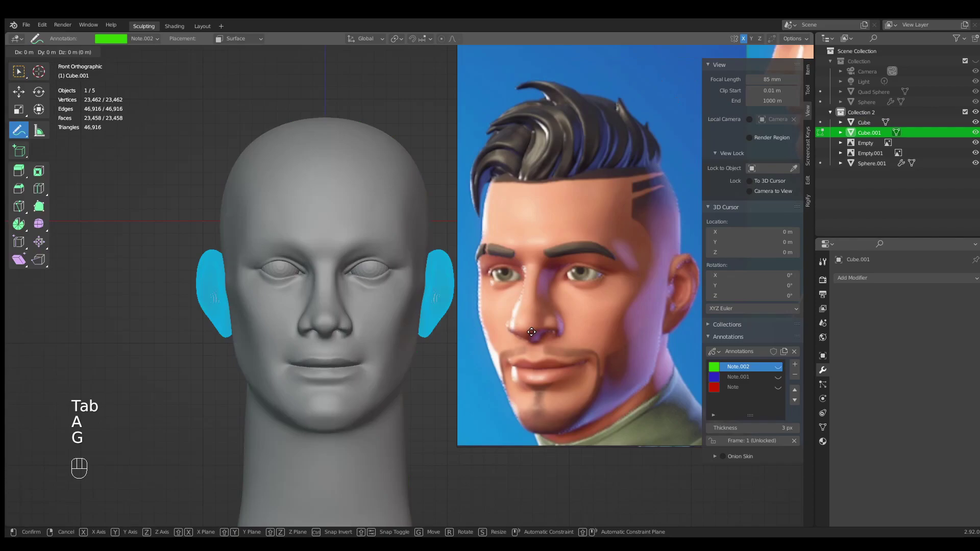
pyautogui.rightClick(534, 330)
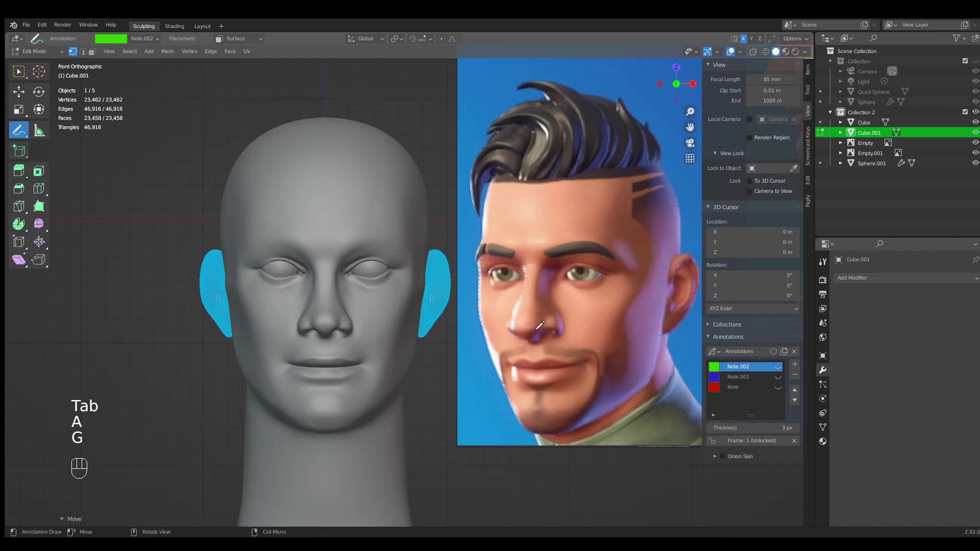
pyautogui.press('Tab')
pyautogui.hotkey('alt', 'a')
pyautogui.keyDown('ctrl'); pyautogui.moveTo(522, 329); pyautogui.dragTo(465, 299, button='middle'); pyautogui.keyUp('ctrl')
pyautogui.click(464, 299)
pyautogui.keyDown('shift'); pyautogui.click(397, 348); pyautogui.keyUp('shift')
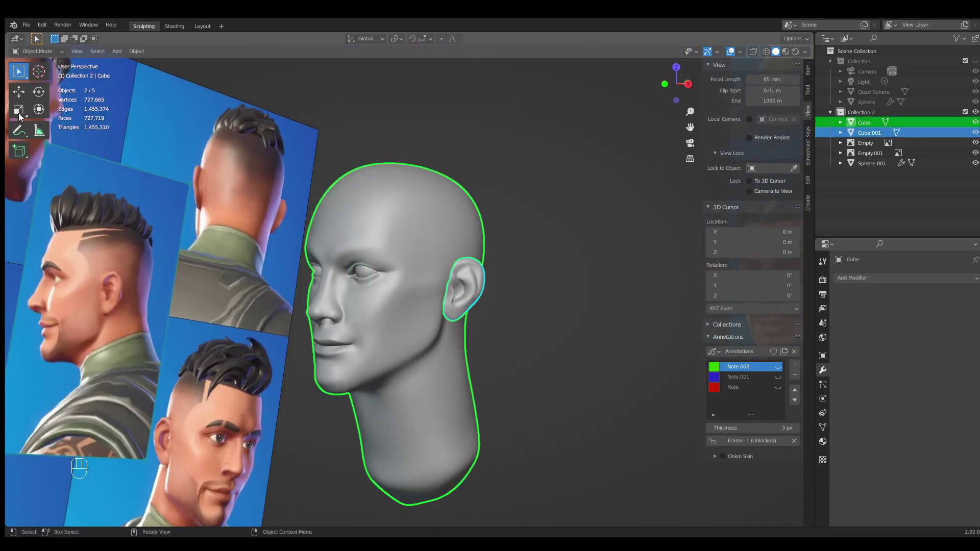
pyautogui.click(36, 51)
pyautogui.click(38, 85)
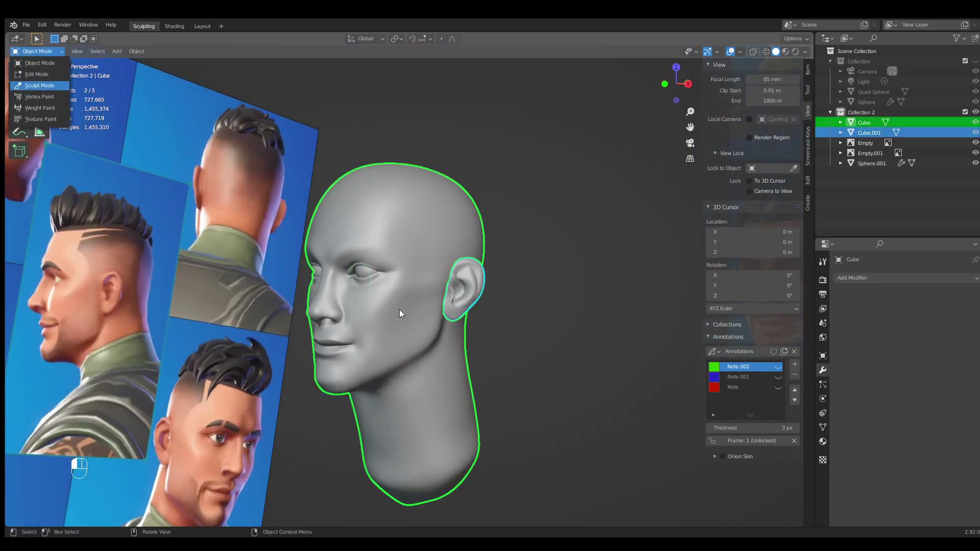
pyautogui.moveTo(397, 307); pyautogui.dragTo(427, 316, button='middle')
pyautogui.click(37, 51)
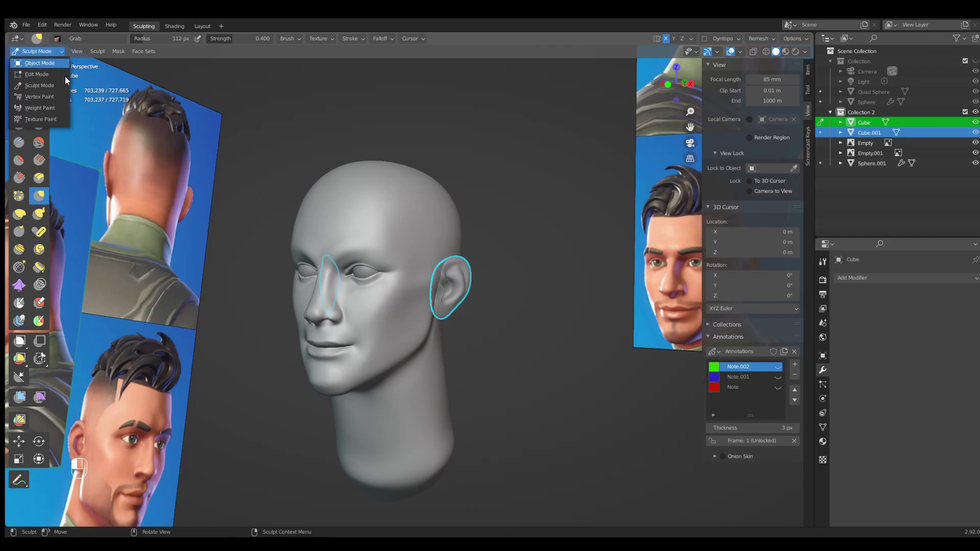
pyautogui.click(46, 63)
# Join the ears into the head object and enter Sculpt Mode on the combined mesh.
pyautogui.click(451, 295)
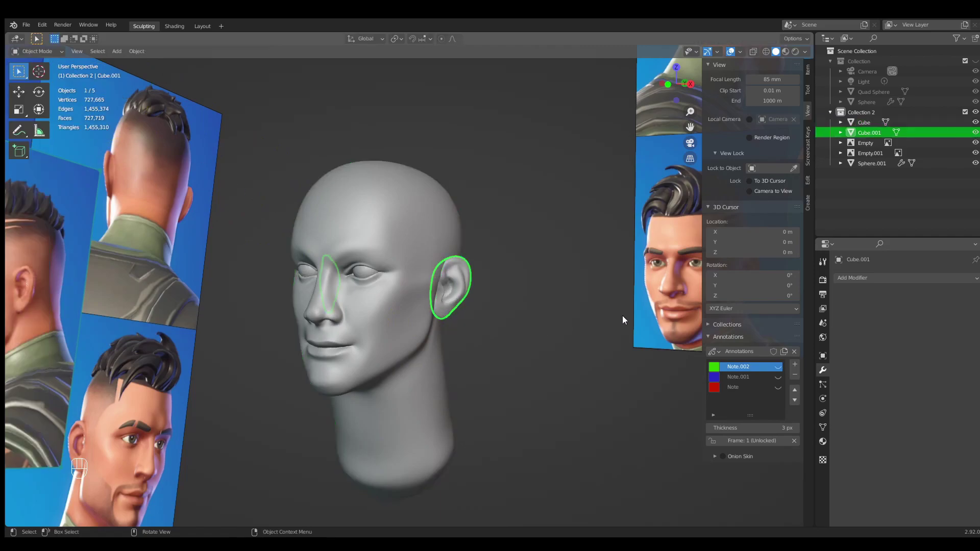
pyautogui.click(421, 234)
pyautogui.click(450, 268)
pyautogui.keyDown('shift'); pyautogui.click(414, 247); pyautogui.keyUp('shift')
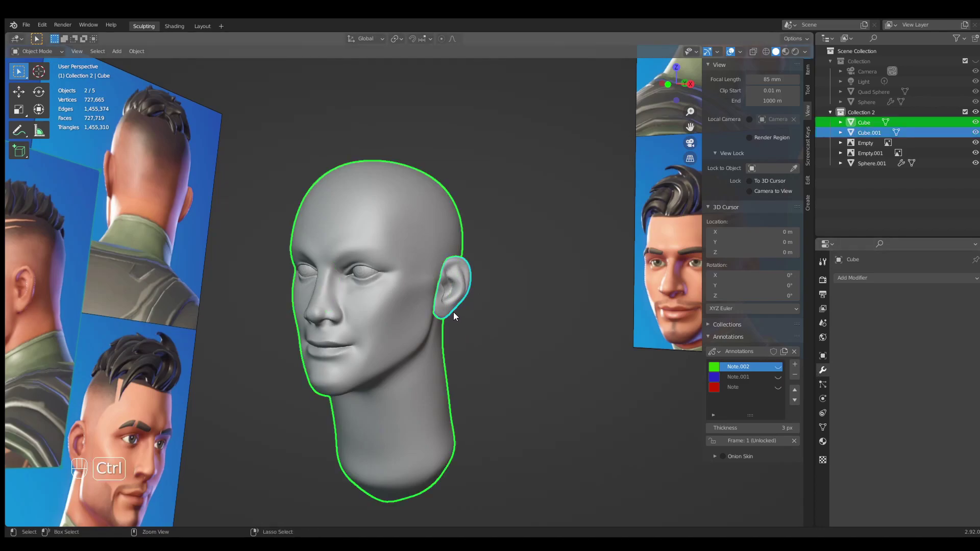
pyautogui.hotkey('ctrl', 'j')
pyautogui.hotkey('alt', 'a')
pyautogui.click(442, 305)
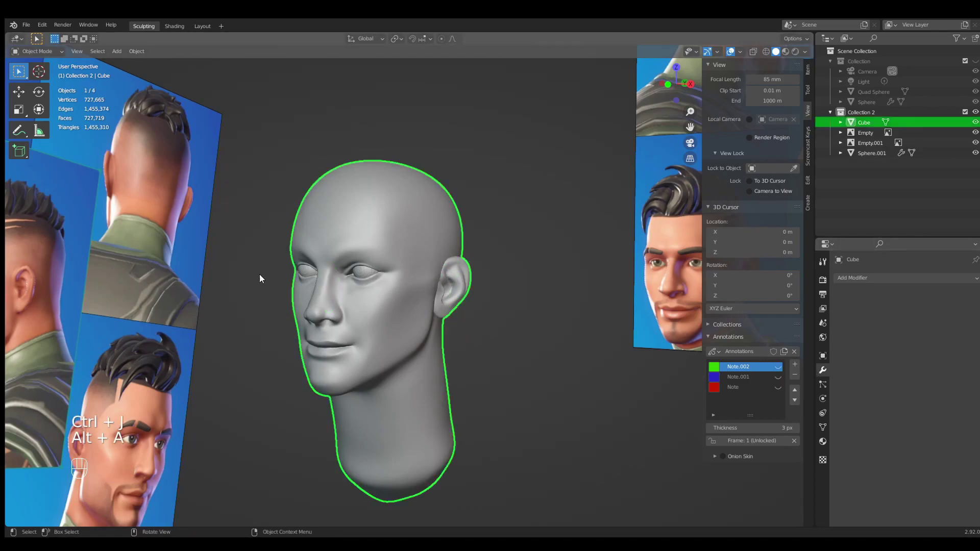
pyautogui.click(38, 51)
pyautogui.click(49, 88)
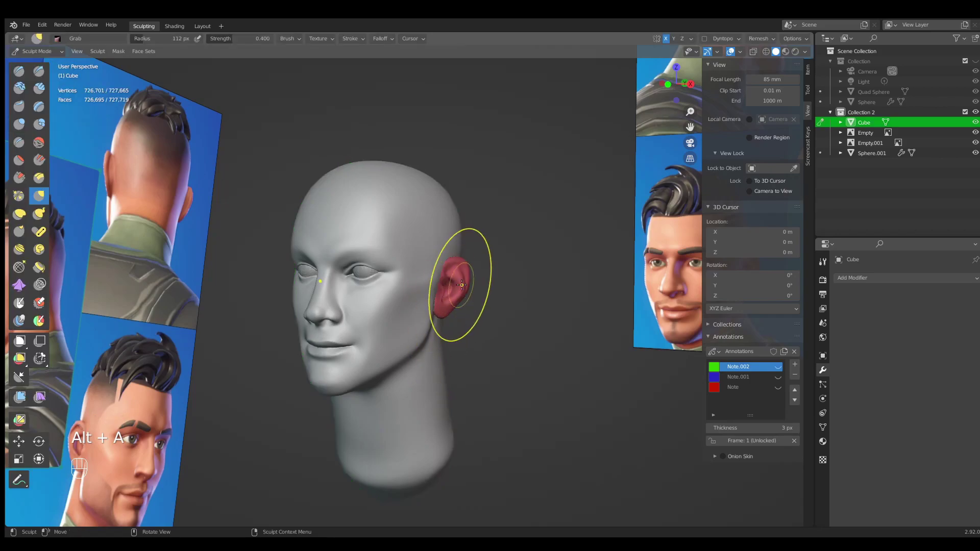
# Save the file and remesh the combined object to fuse the ears with the head.
pyautogui.scroll(2, 453, 330)
pyautogui.moveTo(452, 330); pyautogui.dragTo(461, 328, button='middle')
pyautogui.hotkey('ctrl', 's')
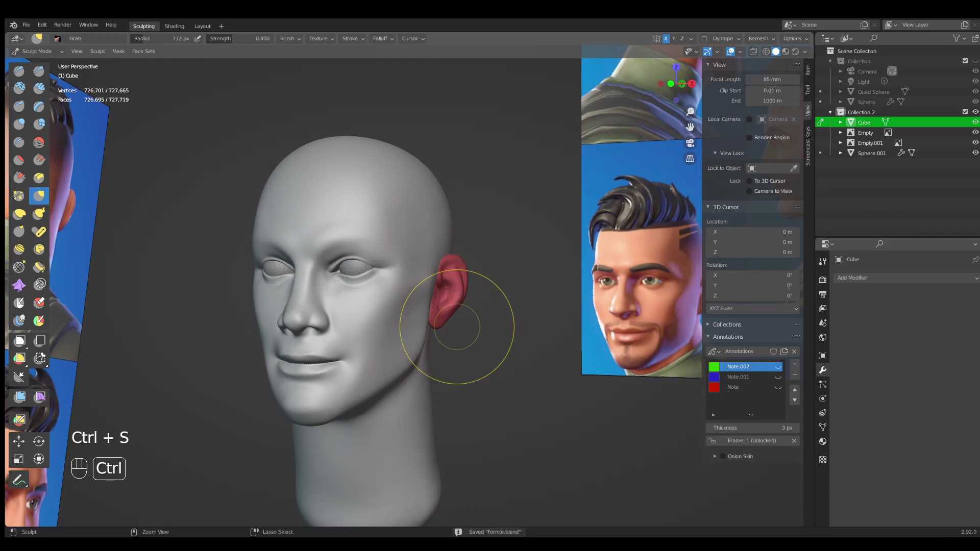
pyautogui.hotkey('ctrl', 'z')
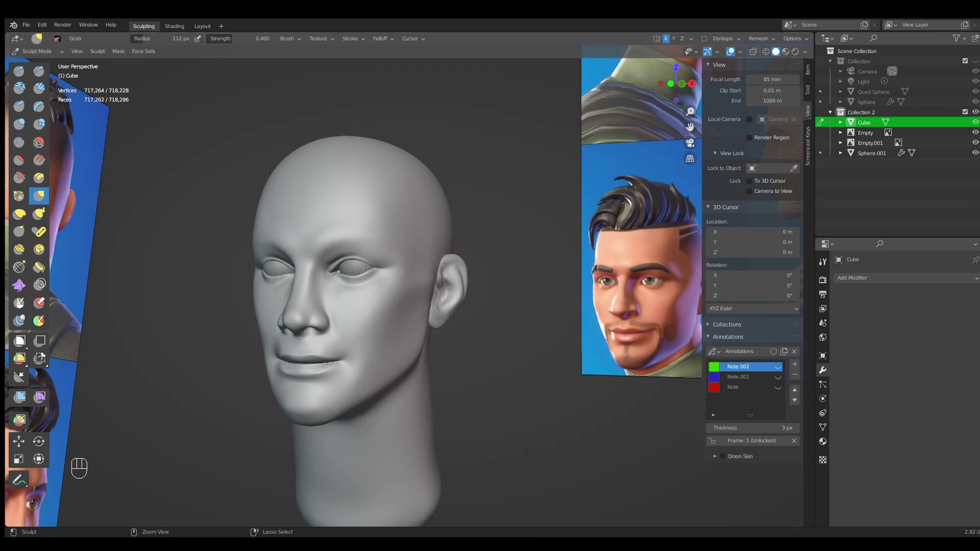
pyautogui.rightClick(449, 334)
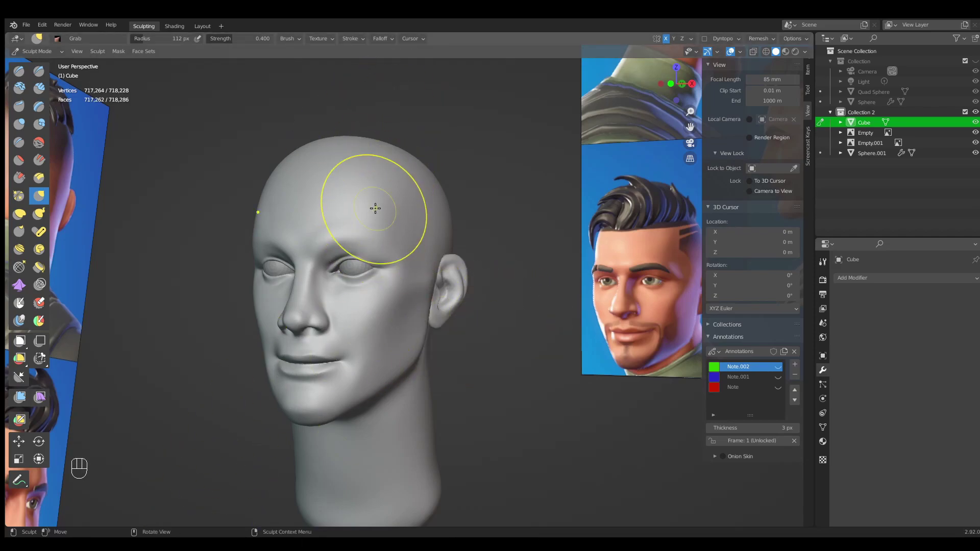
# Fill the seam between the cheek and the front of the ear with Clay Strips at 119 px radius and smooth it.
pyautogui.press('KP_3')
pyautogui.keyDown('ctrl'); pyautogui.moveTo(437, 277); pyautogui.dragTo(416, 229, button='middle'); pyautogui.keyUp('ctrl')
pyautogui.press('q')
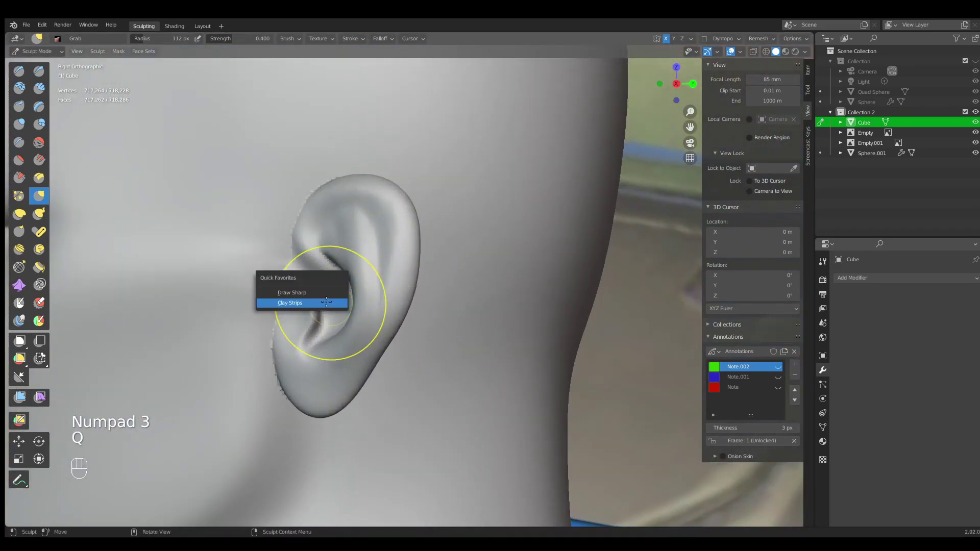
pyautogui.click(322, 302)
pyautogui.keyDown('shift'); pyautogui.moveTo(306, 328); pyautogui.dragTo(402, 295, button='middle'); pyautogui.keyUp('shift')
pyautogui.press('f')
pyautogui.click(378, 300)
pyautogui.moveTo(370, 286); pyautogui.dragTo(367, 272)
pyautogui.moveTo(366, 295); pyautogui.dragTo(383, 275, button='middle')
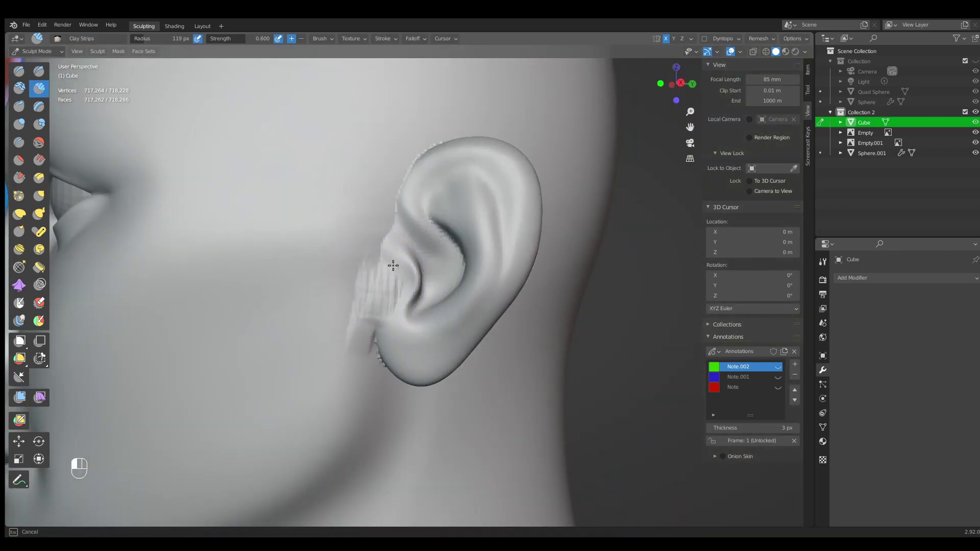
pyautogui.moveTo(395, 275); pyautogui.dragTo(392, 286)
pyautogui.moveTo(360, 273); pyautogui.dragTo(376, 278, button='middle')
pyautogui.moveTo(374, 278)
pyautogui.keyDown('shift'); pyautogui.mouseDown()
pyautogui.moveTo(362, 291)
pyautogui.moveTo(365, 282)
pyautogui.mouseUp(); pyautogui.keyUp('shift')
# Add Clay Strips strokes at the ear's upper front edge and smooth the seam around and behind the ear.
pyautogui.moveTo(384, 214)
pyautogui.mouseDown()
pyautogui.moveTo(376, 249)
pyautogui.moveTo(388, 216)
pyautogui.mouseUp()
pyautogui.keyDown('shift'); pyautogui.moveTo(389, 216); pyautogui.dragTo(407, 262, button='middle'); pyautogui.keyUp('shift')
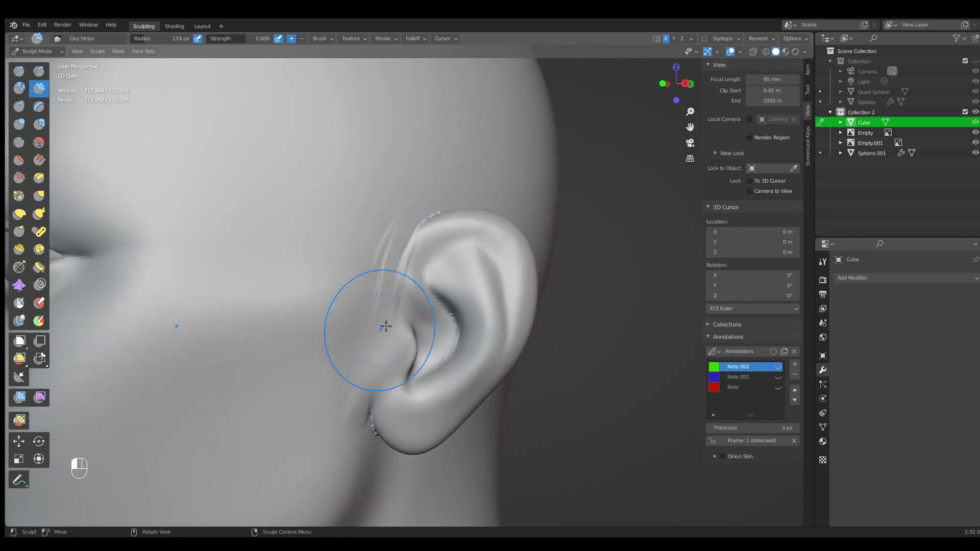
pyautogui.keyDown('shift'); pyautogui.moveTo(338, 417); pyautogui.dragTo(376, 230, button='middle'); pyautogui.keyUp('shift')
pyautogui.moveTo(359, 192)
pyautogui.mouseDown(button='middle')
pyautogui.moveTo(452, 345)
pyautogui.moveTo(432, 323)
pyautogui.mouseUp(button='middle')
pyautogui.moveTo(433, 323)
pyautogui.keyDown('shift'); pyautogui.mouseDown()
pyautogui.moveTo(440, 289)
pyautogui.moveTo(434, 315)
pyautogui.mouseUp(); pyautogui.keyUp('shift')
pyautogui.keyDown('shift'); pyautogui.moveTo(434, 316); pyautogui.dragTo(432, 222); pyautogui.keyUp('shift')
pyautogui.moveTo(452, 240); pyautogui.dragTo(435, 252, button='middle')
pyautogui.keyDown('shift'); pyautogui.moveTo(436, 251); pyautogui.dragTo(446, 253); pyautogui.keyUp('shift')
# Define the back of the ear with the Crease brush at 46 px radius and smooth its junction with the head.
pyautogui.keyDown('ctrl'); pyautogui.moveTo(427, 285); pyautogui.dragTo(400, 332, button='middle'); pyautogui.keyUp('ctrl')
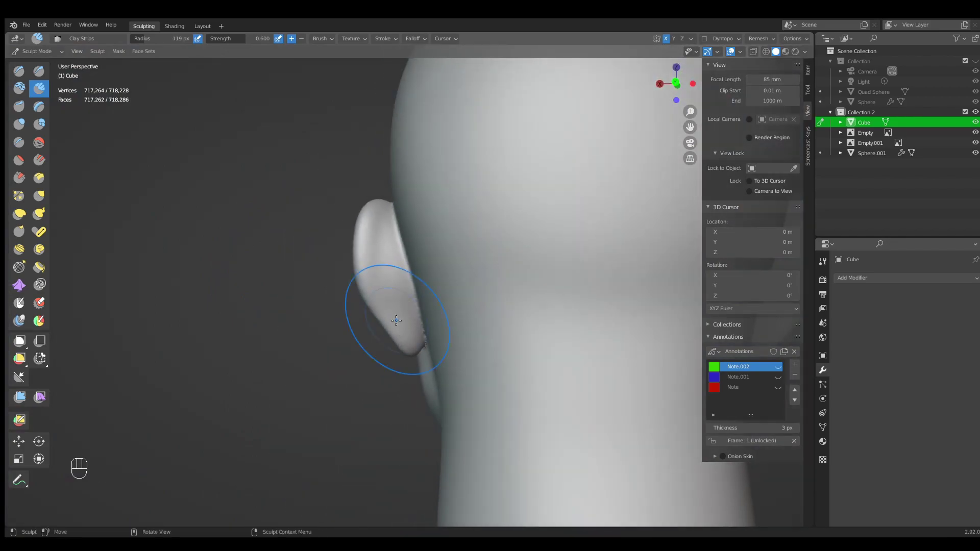
pyautogui.hotkey('shift', 'c')
pyautogui.press('f')
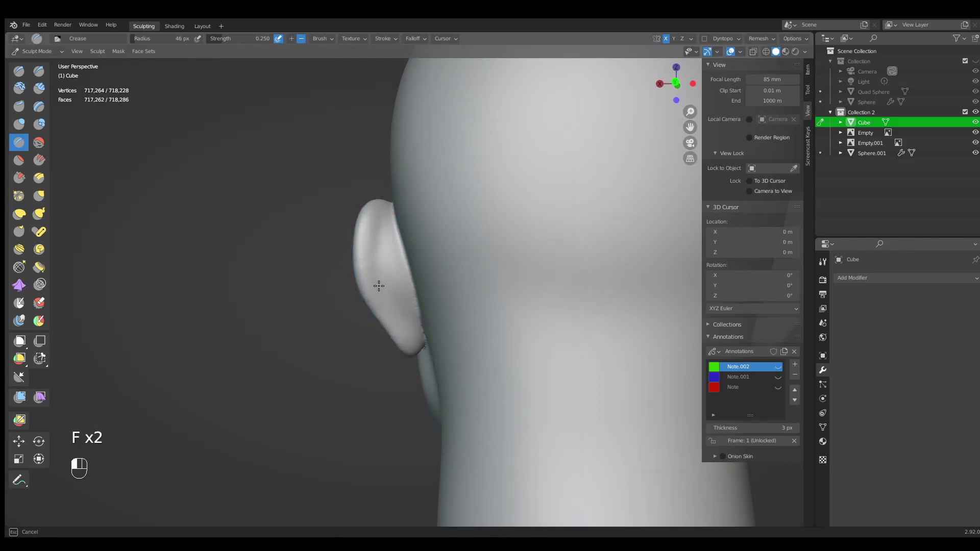
pyautogui.moveTo(383, 222); pyautogui.dragTo(386, 231)
pyautogui.moveTo(387, 235)
pyautogui.keyDown('ctrl'); pyautogui.mouseDown(button='middle')
pyautogui.moveTo(420, 285)
pyautogui.moveTo(453, 302)
pyautogui.moveTo(416, 296)
pyautogui.mouseUp(button='middle'); pyautogui.keyUp('ctrl')
pyautogui.keyDown('shift'); pyautogui.moveTo(401, 265); pyautogui.dragTo(403, 276); pyautogui.keyUp('shift')
pyautogui.moveTo(403, 275)
pyautogui.mouseDown(button='middle')
pyautogui.moveTo(479, 261)
pyautogui.moveTo(531, 270)
pyautogui.mouseUp(button='middle')
pyautogui.moveTo(470, 286)
pyautogui.keyDown('ctrl'); pyautogui.mouseDown(button='middle')
pyautogui.moveTo(460, 316)
pyautogui.moveTo(444, 275)
pyautogui.moveTo(398, 263)
pyautogui.mouseUp(button='middle'); pyautogui.keyUp('ctrl')
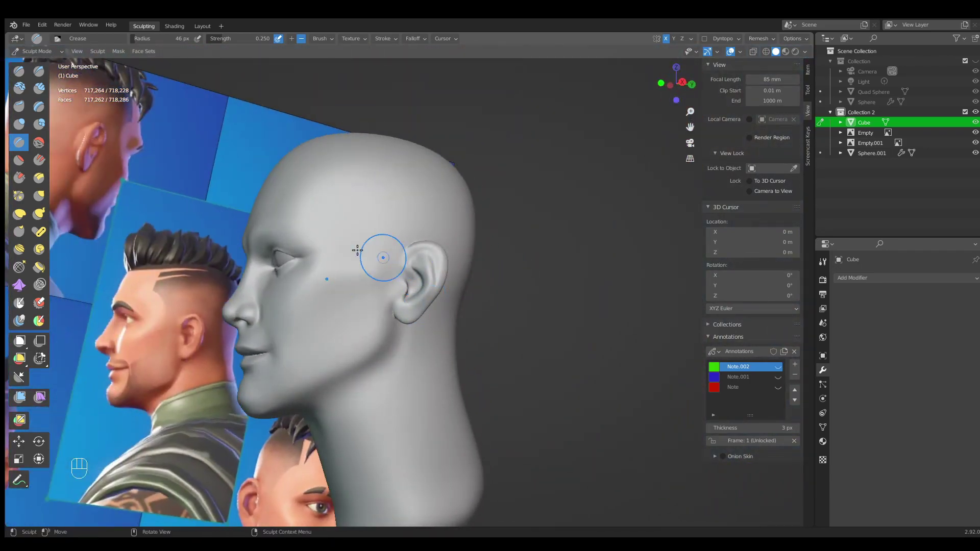
# Mask the cheek and neck area in front of and below the ear in the right view and soften the mask's edge.
pyautogui.press('KP_3')
pyautogui.keyDown('ctrl'); pyautogui.moveTo(354, 309); pyautogui.dragTo(398, 337, button='middle'); pyautogui.keyUp('ctrl')
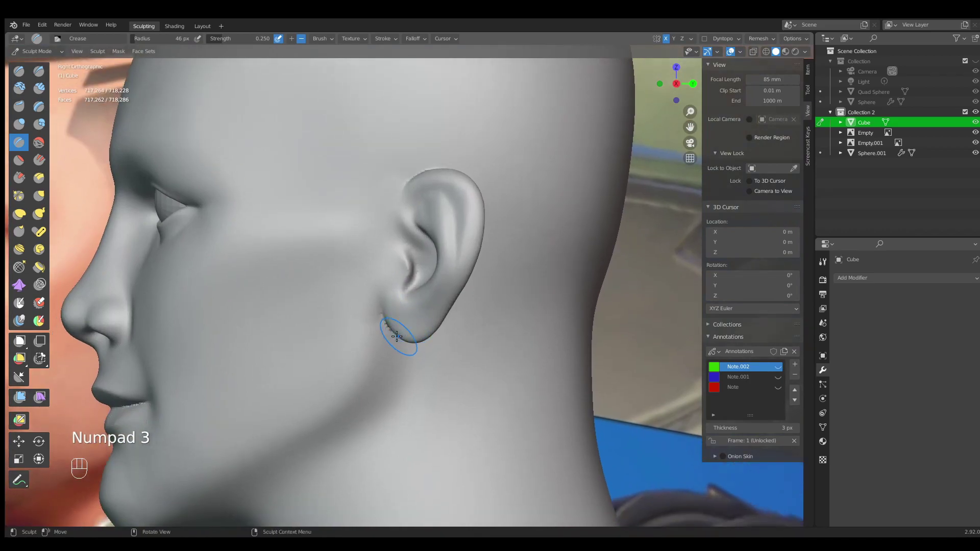
pyautogui.moveTo(388, 281)
pyautogui.keyDown('ctrl'); pyautogui.keyDown('shift'); pyautogui.mouseDown()
pyautogui.moveTo(317, 431)
pyautogui.moveTo(465, 454)
pyautogui.mouseUp(); pyautogui.keyUp('shift'); pyautogui.keyUp('ctrl')
pyautogui.press('a')
pyautogui.click(426, 381)
# Reshape the earlobe beside the masked area with the Grab brush at 80 px radius.
pyautogui.press('g')
pyautogui.press('f')
pyautogui.press('g')
pyautogui.press('f')
pyautogui.click(399, 341)
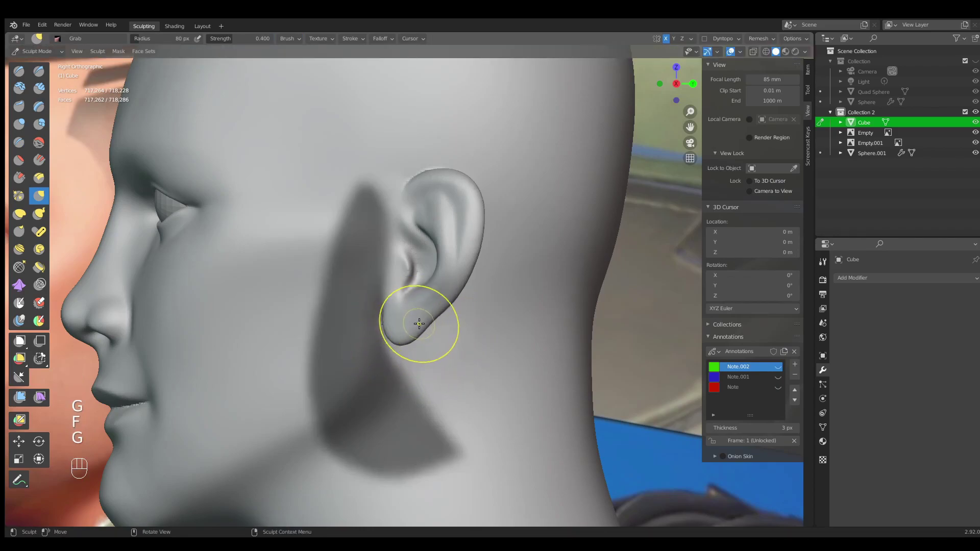
# Adjust the upper part of the ear with a resized Grab brush in the right view.
pyautogui.keyDown('ctrl'); pyautogui.moveTo(405, 319); pyautogui.dragTo(409, 403, button='middle'); pyautogui.keyUp('ctrl')
pyautogui.press('g')
pyautogui.keyDown('ctrl'); pyautogui.moveTo(403, 228); pyautogui.dragTo(409, 200, button='middle'); pyautogui.keyUp('ctrl')
pyautogui.press('g')
pyautogui.press('f')
pyautogui.click(421, 199)
pyautogui.moveTo(405, 192); pyautogui.dragTo(472, 184)
# Check the ear shape with a resized Grab brush and clear the mask around it.
pyautogui.press('g')
pyautogui.press('f')
pyautogui.press('g')
pyautogui.press('f')
pyautogui.keyDown('ctrl'); pyautogui.moveTo(475, 196); pyautogui.dragTo(475, 281, button='middle'); pyautogui.keyUp('ctrl')
pyautogui.moveTo(460, 281)
pyautogui.mouseDown(button='middle')
pyautogui.moveTo(527, 265)
pyautogui.moveTo(470, 336)
pyautogui.moveTo(449, 307)
pyautogui.moveTo(429, 306)
pyautogui.moveTo(438, 309)
pyautogui.moveTo(427, 339)
pyautogui.moveTo(396, 387)
pyautogui.moveTo(422, 324)
pyautogui.moveTo(404, 324)
pyautogui.mouseUp(button='middle')
pyautogui.press('a')
pyautogui.click(581, 267)
# Deepen the line between the lips toward the mouth corners with the Crease brush at 44 px radius in the front view.
pyautogui.press('KP_1')
pyautogui.hotkey('shift', 'c')
pyautogui.press('f')
pyautogui.click(399, 323)
pyautogui.press('f')
pyautogui.click(399, 322)
pyautogui.press('f')
pyautogui.click(382, 318)
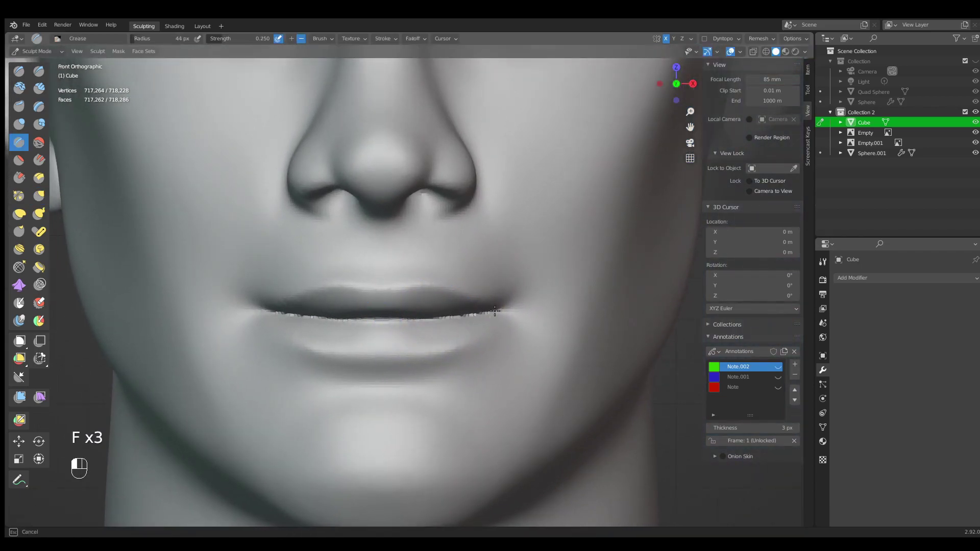
pyautogui.keyDown('ctrl'); pyautogui.moveTo(476, 316); pyautogui.dragTo(437, 357, button='middle'); pyautogui.keyUp('ctrl')
# Start building up the cheek beside the mouth corner with Clay Strips at 116 px radius.
pyautogui.press('q')
pyautogui.click(363, 331)
pyautogui.press('f')
pyautogui.click(448, 356)
pyautogui.keyDown('shift'); pyautogui.moveTo(518, 356); pyautogui.dragTo(467, 355, button='middle'); pyautogui.keyUp('shift')
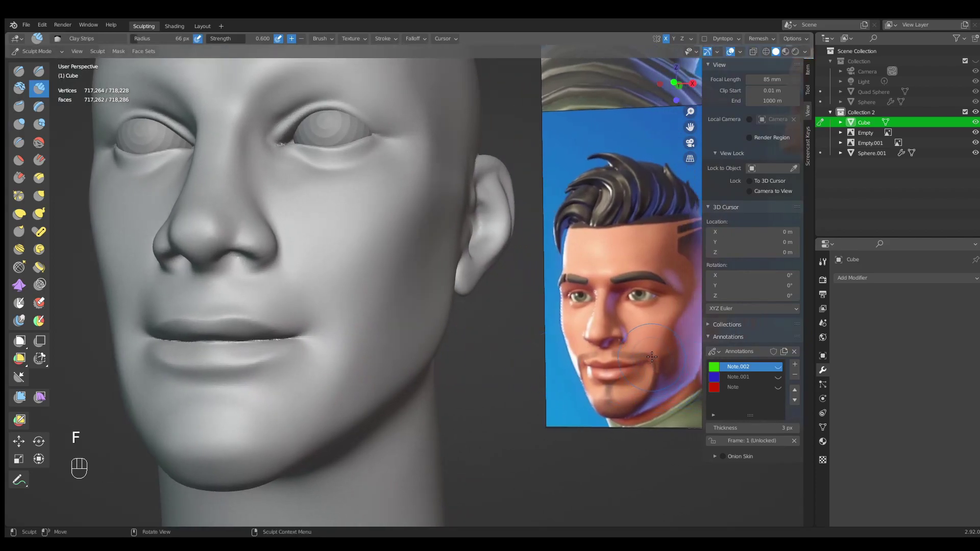
pyautogui.keyDown('shift'); pyautogui.moveTo(327, 320); pyautogui.dragTo(377, 333, button='middle'); pyautogui.keyUp('shift')
pyautogui.press('f')
pyautogui.click(381, 352)
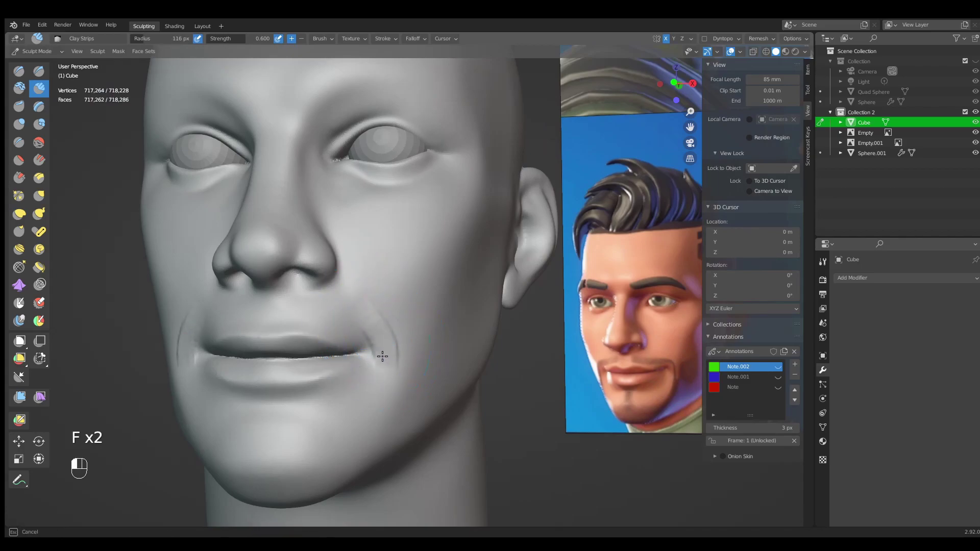
pyautogui.moveTo(389, 363); pyautogui.dragTo(379, 356, button='middle')
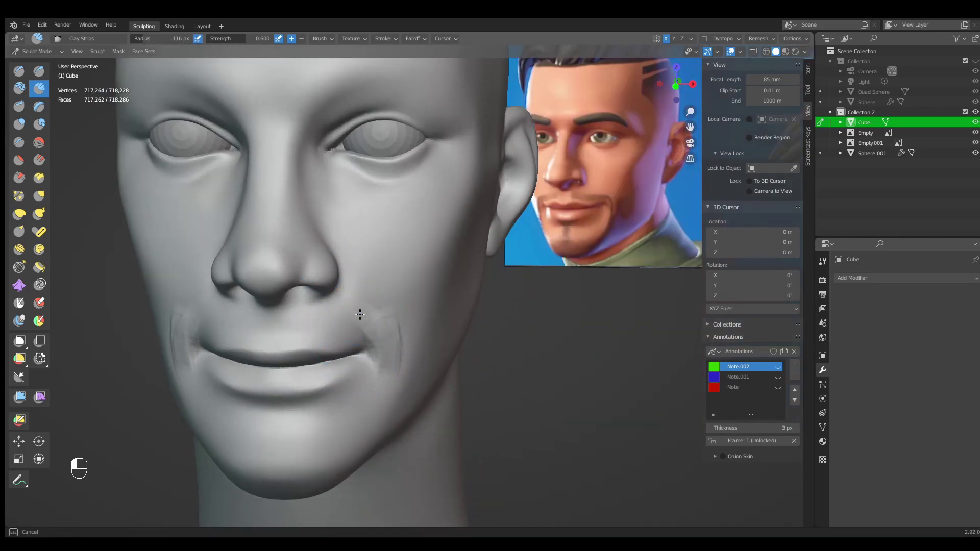
# Extend the Clay Strips buildup from beside the nose around the mouth corner down toward the chin.
pyautogui.moveTo(357, 291); pyautogui.dragTo(375, 329, button='middle')
pyautogui.moveTo(374, 328); pyautogui.dragTo(386, 357)
pyautogui.moveTo(377, 339)
pyautogui.mouseDown()
pyautogui.moveTo(388, 350)
pyautogui.moveTo(360, 408)
pyautogui.mouseUp()
pyautogui.moveTo(378, 366); pyautogui.dragTo(372, 414)
# Smooth the clay strokes around the mouth corner with a 95 px brush radius.
pyautogui.moveTo(392, 392)
pyautogui.keyDown('shift'); pyautogui.mouseDown(button='middle')
pyautogui.moveTo(359, 380)
pyautogui.moveTo(365, 365)
pyautogui.mouseUp(button='middle'); pyautogui.keyUp('shift')
pyautogui.press('f')
pyautogui.click(326, 291)
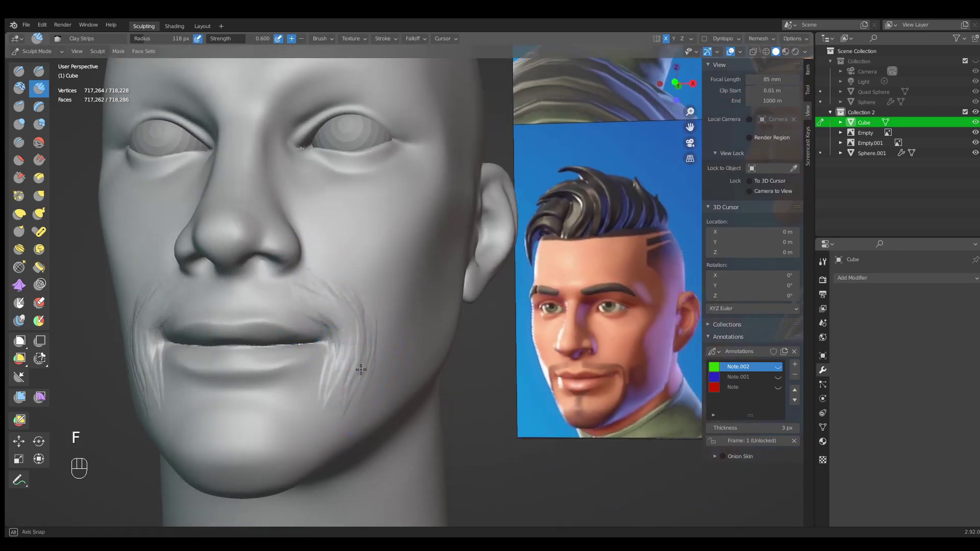
pyautogui.press('f')
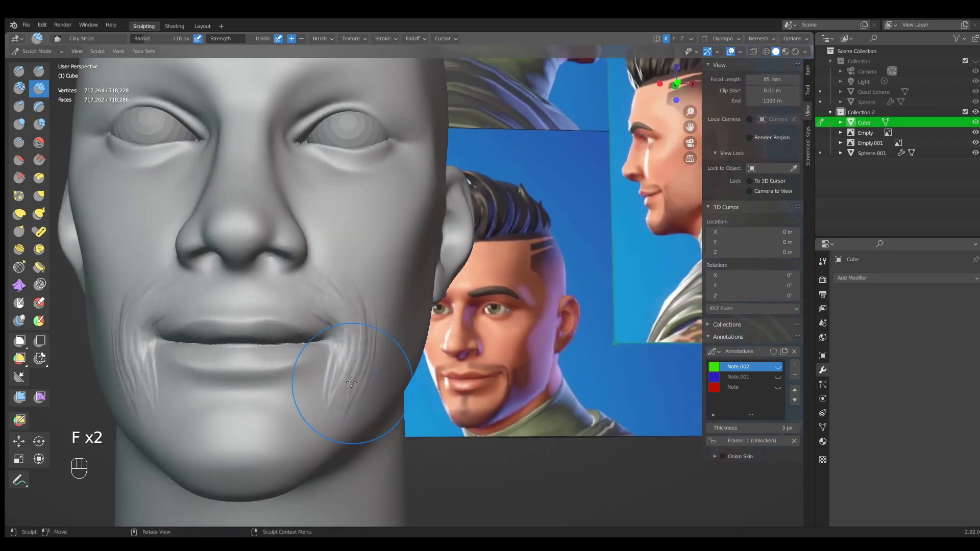
pyautogui.keyDown('shift'); pyautogui.moveTo(350, 383); pyautogui.dragTo(357, 380); pyautogui.keyUp('shift')
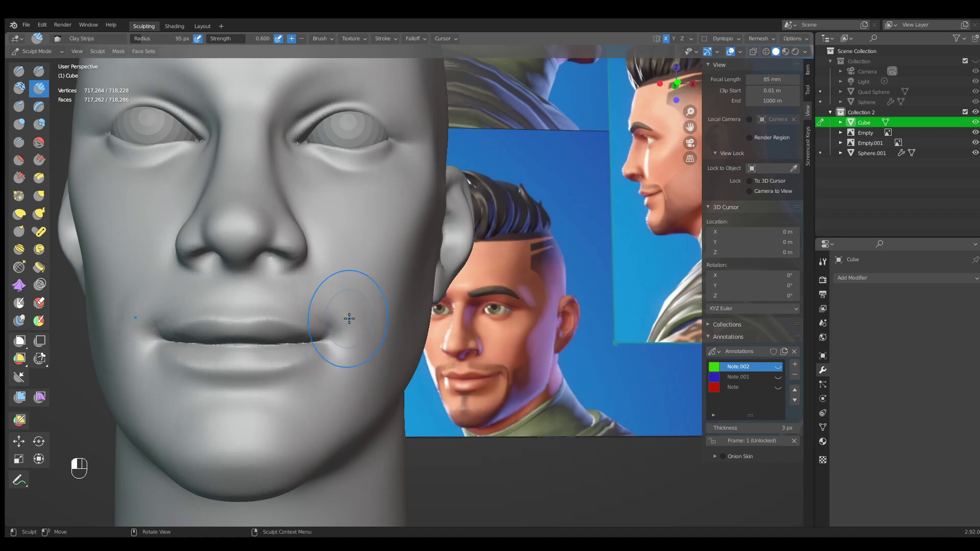
# Adjust the middle of the upper lip with the Grab brush in the front view.
pyautogui.moveTo(328, 356); pyautogui.dragTo(387, 365, button='middle')
pyautogui.scroll(-3, 390, 373)
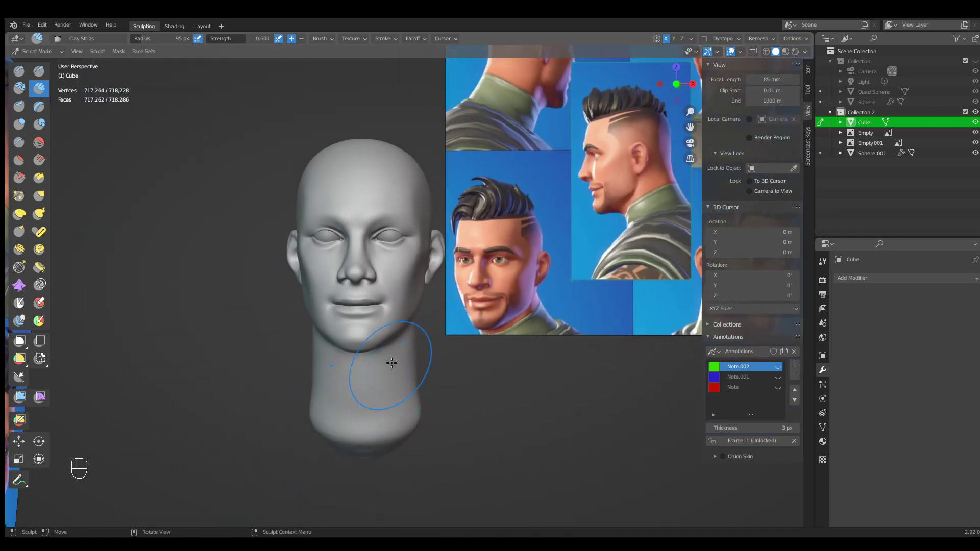
pyautogui.press('KP_1')
pyautogui.scroll(4, 388, 327)
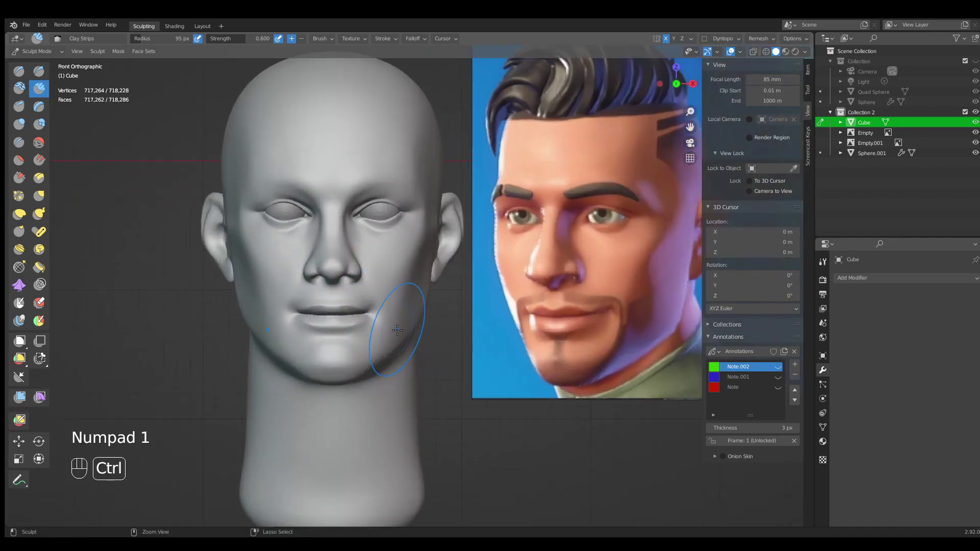
pyautogui.scroll(5, 391, 329)
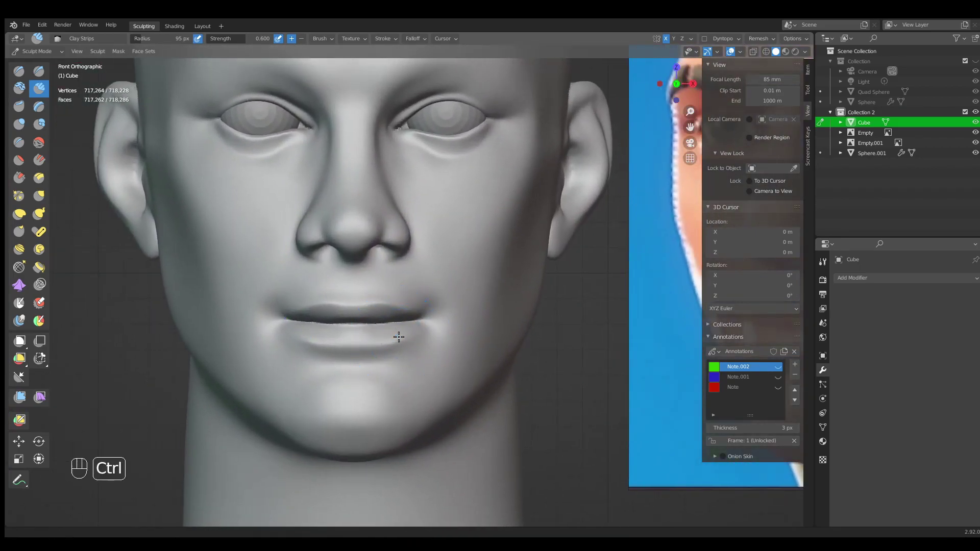
pyautogui.press('g')
pyautogui.press('g')
pyautogui.moveTo(368, 304); pyautogui.dragTo(368, 304)
# Sharpen the upper lip's edge with Draw Sharp at 53 px radius.
pyautogui.moveTo(491, 325)
pyautogui.keyDown('shift'); pyautogui.mouseDown(button='middle')
pyautogui.moveTo(367, 305)
pyautogui.moveTo(231, 300)
pyautogui.moveTo(219, 317)
pyautogui.moveTo(398, 316)
pyautogui.mouseUp(button='middle'); pyautogui.keyUp('shift')
pyautogui.scroll(1, 303, 306)
pyautogui.moveTo(263, 326); pyautogui.dragTo(481, 307, button='middle')
pyautogui.click(457, 295)
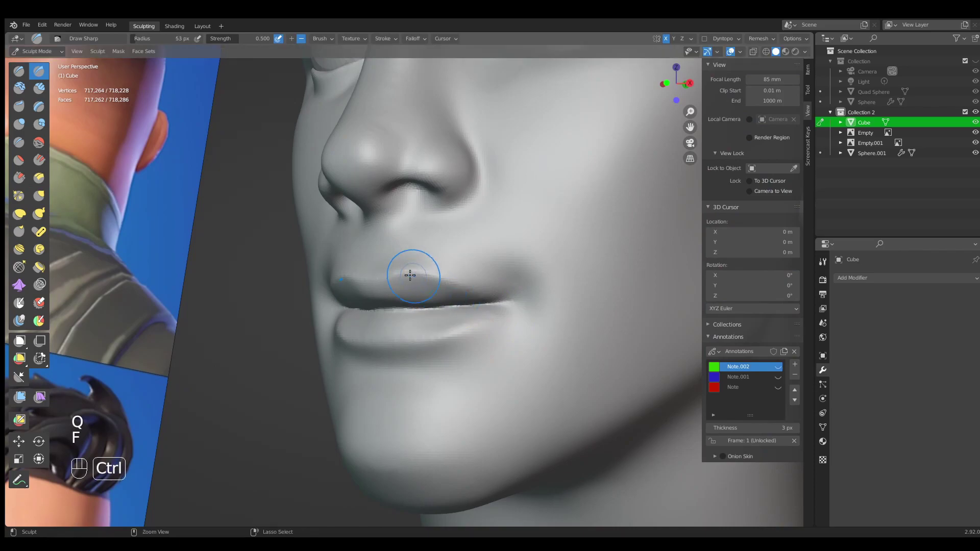
pyautogui.moveTo(462, 284); pyautogui.dragTo(494, 289, button='middle')
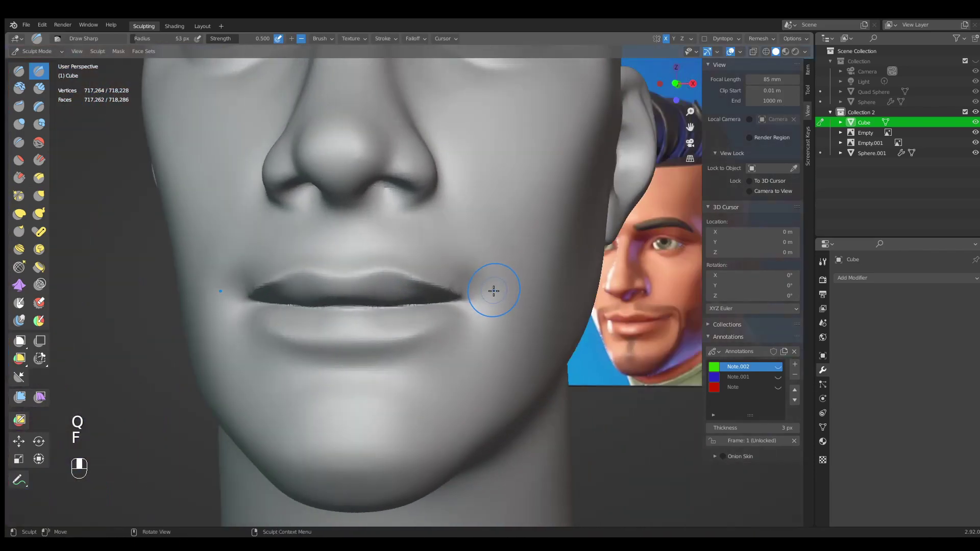
pyautogui.scroll(-3, 490, 289)
pyautogui.press('KP_1')
pyautogui.keyDown('ctrl'); pyautogui.moveTo(392, 302); pyautogui.dragTo(451, 282, button='middle'); pyautogui.keyUp('ctrl')
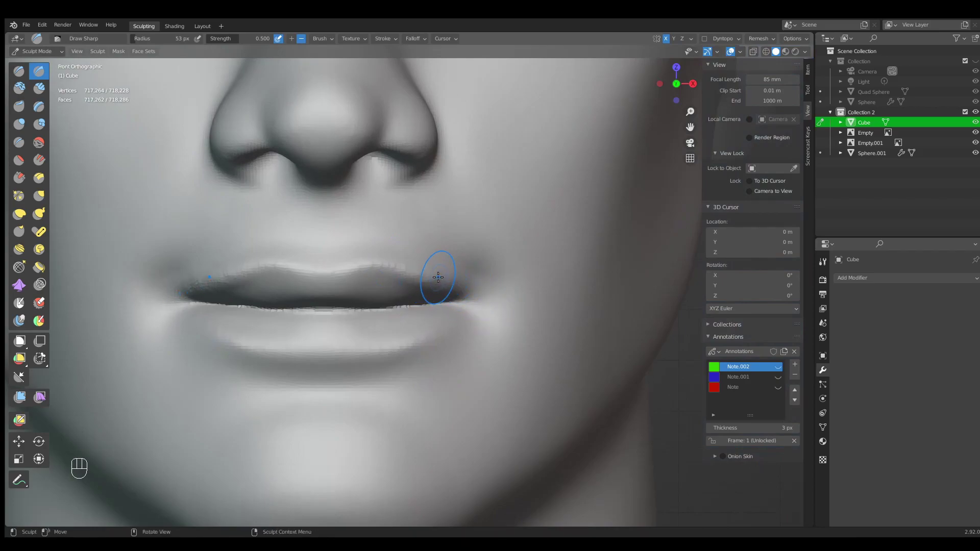
# Mask the lower lip area with a lasso and smooth the mask.
pyautogui.press('g')
pyautogui.press('g')
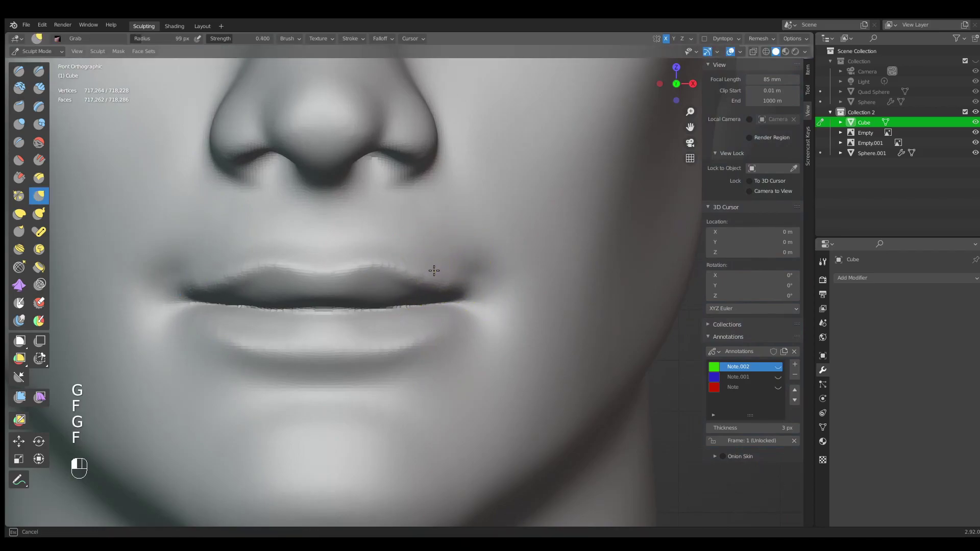
pyautogui.moveTo(468, 317)
pyautogui.keyDown('ctrl'); pyautogui.keyDown('shift'); pyautogui.mouseDown()
pyautogui.moveTo(431, 291)
pyautogui.moveTo(437, 376)
pyautogui.moveTo(466, 329)
pyautogui.moveTo(469, 294)
pyautogui.moveTo(471, 302)
pyautogui.mouseUp(); pyautogui.keyUp('shift'); pyautogui.keyUp('ctrl')
pyautogui.press('a')
pyautogui.click(455, 395)
# Reshape the upper lip near the mouth corner with the Grab brush, then clear the mask and smooth the lower lip.
pyautogui.press('g')
pyautogui.press('f')
pyautogui.click(520, 296)
pyautogui.press('g')
pyautogui.press('f')
pyautogui.scroll(-5, 408, 281)
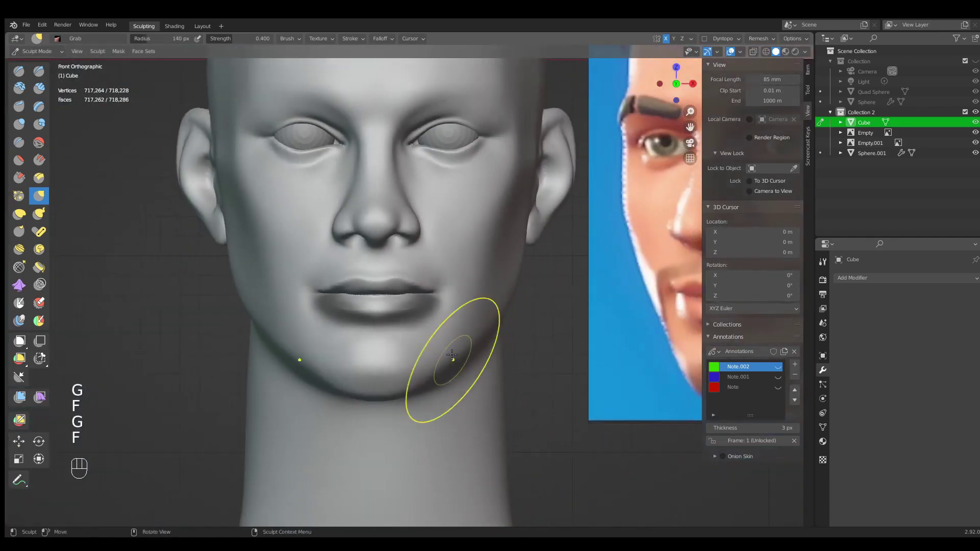
pyautogui.moveTo(418, 280); pyautogui.dragTo(470, 296)
pyautogui.press('a')
pyautogui.click(538, 292)
pyautogui.keyDown('shift'); pyautogui.moveTo(367, 316); pyautogui.dragTo(384, 317); pyautogui.keyUp('shift')
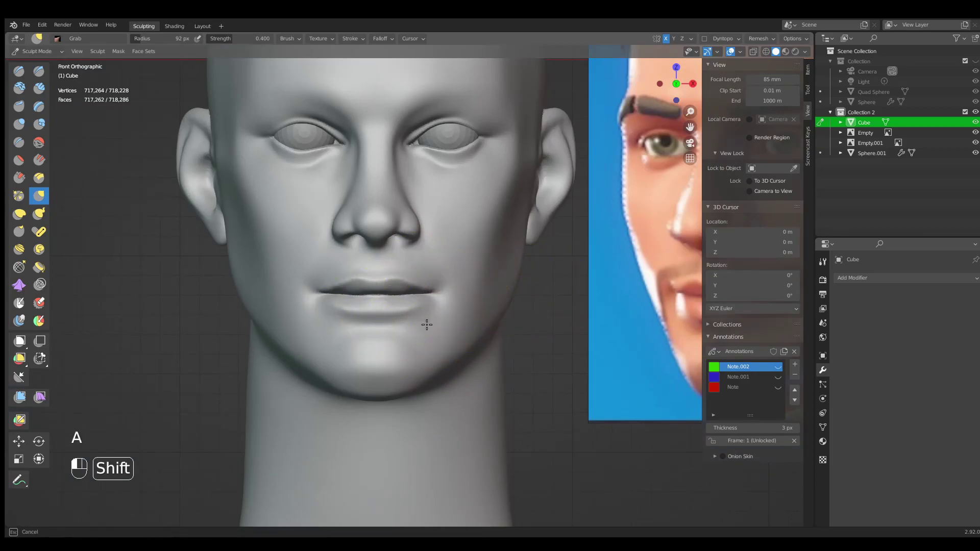
# Carve the philtrum between the nose and upper lip with Draw Sharp at 60 px radius.
pyautogui.keyDown('ctrl'); pyautogui.moveTo(502, 282); pyautogui.dragTo(459, 268, button='middle'); pyautogui.keyUp('ctrl')
pyautogui.keyDown('shift'); pyautogui.moveTo(600, 273); pyautogui.dragTo(455, 299, button='middle'); pyautogui.keyUp('shift')
pyautogui.moveTo(545, 313)
pyautogui.keyDown('shift'); pyautogui.mouseDown(button='middle')
pyautogui.moveTo(393, 354)
pyautogui.moveTo(295, 332)
pyautogui.moveTo(380, 293)
pyautogui.mouseUp(button='middle'); pyautogui.keyUp('shift')
pyautogui.hotkey('shift', 'c')
pyautogui.press('f')
pyautogui.click(359, 293)
pyautogui.press('q')
pyautogui.click(350, 291)
pyautogui.press('q')
pyautogui.click(350, 290)
pyautogui.press('f')
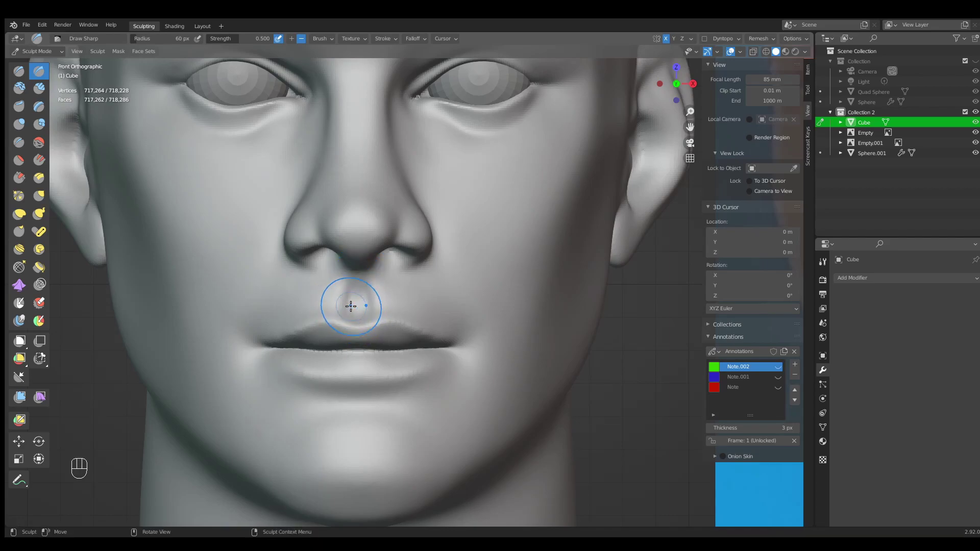
pyautogui.moveTo(352, 307); pyautogui.dragTo(353, 278)
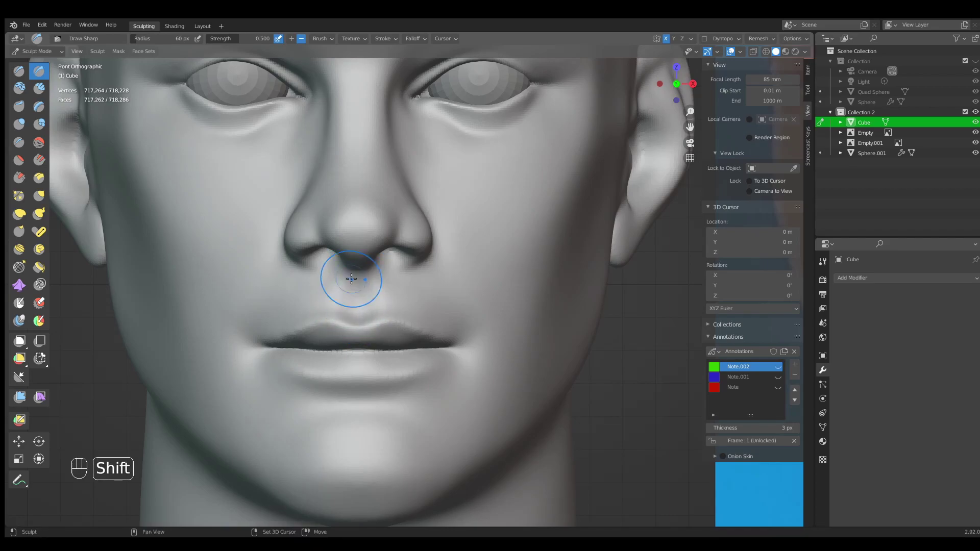
# Smooth beside the mouth and carve the crease between the lower lip and chin with Draw Sharp.
pyautogui.keyDown('ctrl'); pyautogui.moveTo(335, 299); pyautogui.dragTo(358, 291, button='middle'); pyautogui.keyUp('ctrl')
pyautogui.moveTo(303, 262); pyautogui.dragTo(332, 333, button='middle')
pyautogui.press('KP_1')
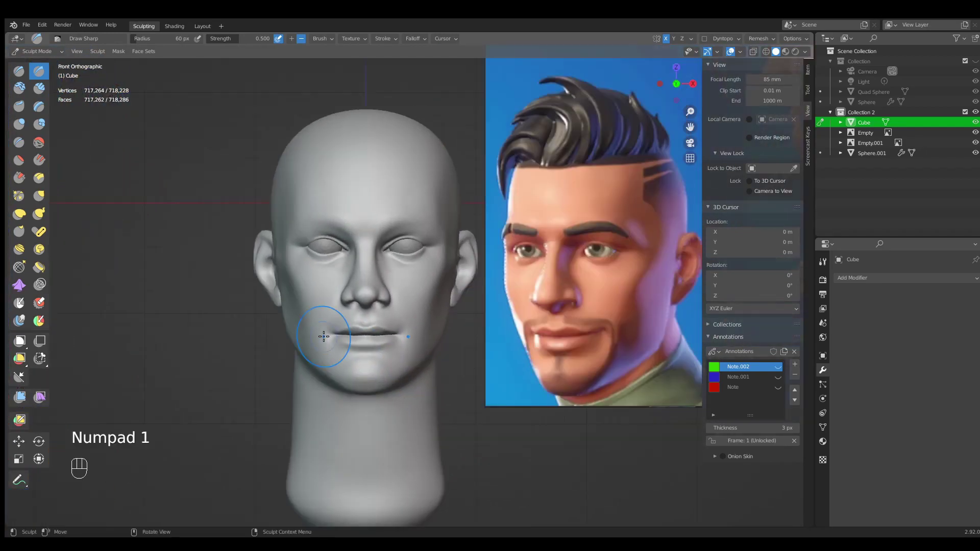
pyautogui.keyDown('shift'); pyautogui.moveTo(540, 255); pyautogui.dragTo(496, 311, button='middle'); pyautogui.keyUp('shift')
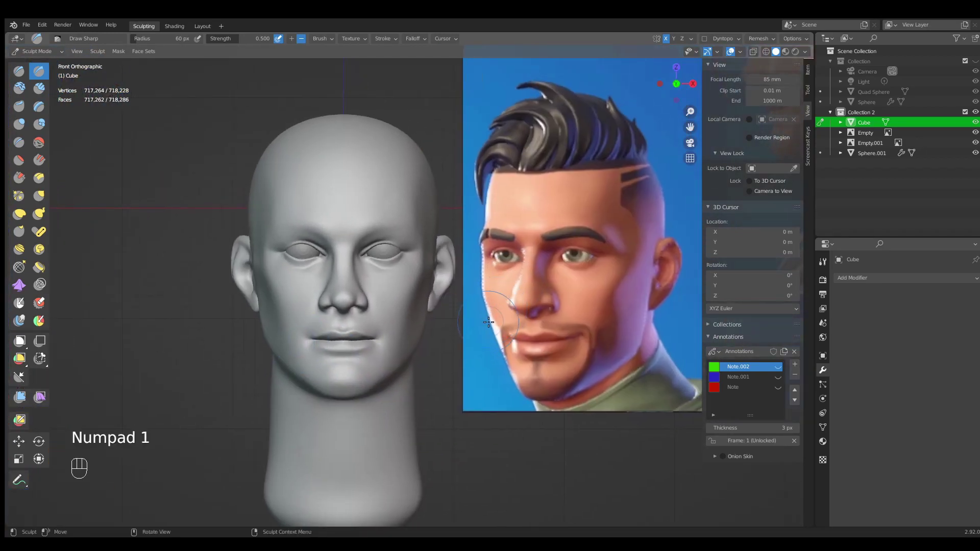
pyautogui.keyDown('ctrl'); pyautogui.moveTo(377, 347); pyautogui.dragTo(362, 286, button='middle'); pyautogui.keyUp('ctrl')
pyautogui.keyDown('shift'); pyautogui.moveTo(291, 351); pyautogui.dragTo(291, 358); pyautogui.keyUp('shift')
pyautogui.moveTo(331, 351)
pyautogui.keyDown('shift'); pyautogui.mouseDown(button='middle')
pyautogui.moveTo(368, 339)
pyautogui.moveTo(388, 348)
pyautogui.moveTo(384, 306)
pyautogui.mouseUp(button='middle'); pyautogui.keyUp('shift')
pyautogui.press('f')
pyautogui.click(356, 336)
pyautogui.moveTo(284, 346); pyautogui.dragTo(313, 354)
# Refine the crease above the chin with Draw Sharp and soften it with a 63 px brush radius.
pyautogui.moveTo(374, 371); pyautogui.dragTo(334, 361, button='middle')
pyautogui.moveTo(384, 341); pyautogui.dragTo(386, 336)
pyautogui.moveTo(398, 315); pyautogui.dragTo(386, 332, button='middle')
pyautogui.keyDown('ctrl'); pyautogui.moveTo(369, 357); pyautogui.dragTo(452, 286, button='middle'); pyautogui.keyUp('ctrl')
pyautogui.press('f')
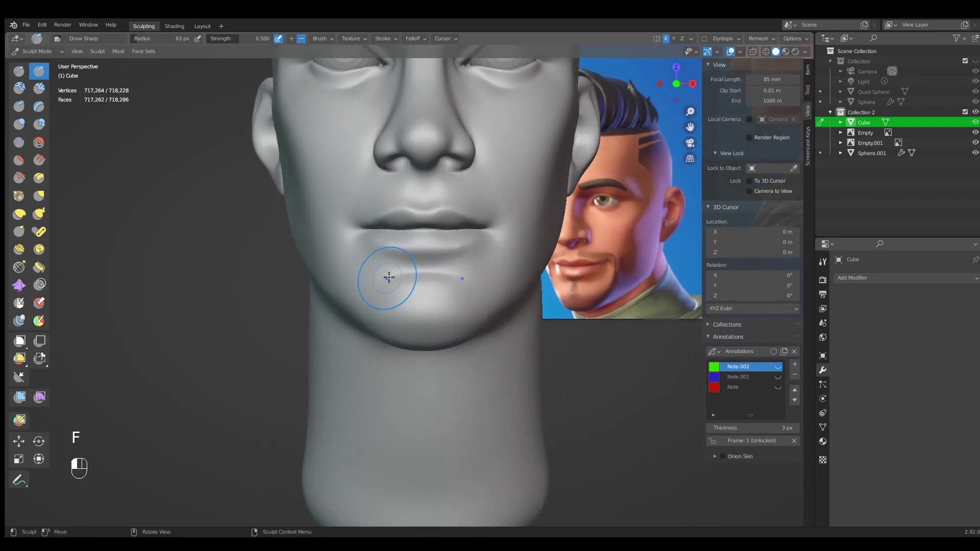
pyautogui.moveTo(427, 272)
pyautogui.keyDown('shift'); pyautogui.mouseDown()
pyautogui.moveTo(380, 277)
pyautogui.moveTo(425, 277)
pyautogui.mouseUp(); pyautogui.keyUp('shift')
pyautogui.keyDown('ctrl'); pyautogui.moveTo(434, 309); pyautogui.dragTo(437, 365, button='middle'); pyautogui.keyUp('ctrl')
pyautogui.moveTo(462, 306)
pyautogui.keyDown('shift'); pyautogui.mouseDown(button='middle')
pyautogui.moveTo(462, 323)
pyautogui.moveTo(424, 352)
pyautogui.mouseUp(button='middle'); pyautogui.keyUp('shift')
pyautogui.moveTo(425, 352)
pyautogui.keyDown('ctrl'); pyautogui.mouseDown(button='middle')
pyautogui.moveTo(429, 378)
pyautogui.moveTo(463, 371)
pyautogui.moveTo(429, 327)
pyautogui.mouseUp(button='middle'); pyautogui.keyUp('ctrl')
# Adjust the mouth and nose base in the front view with the Grab brush, ending at 115 px radius.
pyautogui.press('KP_1')
pyautogui.moveTo(446, 408)
pyautogui.keyDown('ctrl'); pyautogui.mouseDown(button='middle')
pyautogui.moveTo(435, 352)
pyautogui.moveTo(410, 393)
pyautogui.moveTo(385, 377)
pyautogui.mouseUp(button='middle'); pyautogui.keyUp('ctrl')
pyautogui.press('g')
pyautogui.press('f')
pyautogui.click(419, 381)
pyautogui.press('g')
pyautogui.press('f')
pyautogui.click(375, 353)
pyautogui.press('g')
pyautogui.press('f')
pyautogui.click(318, 341)
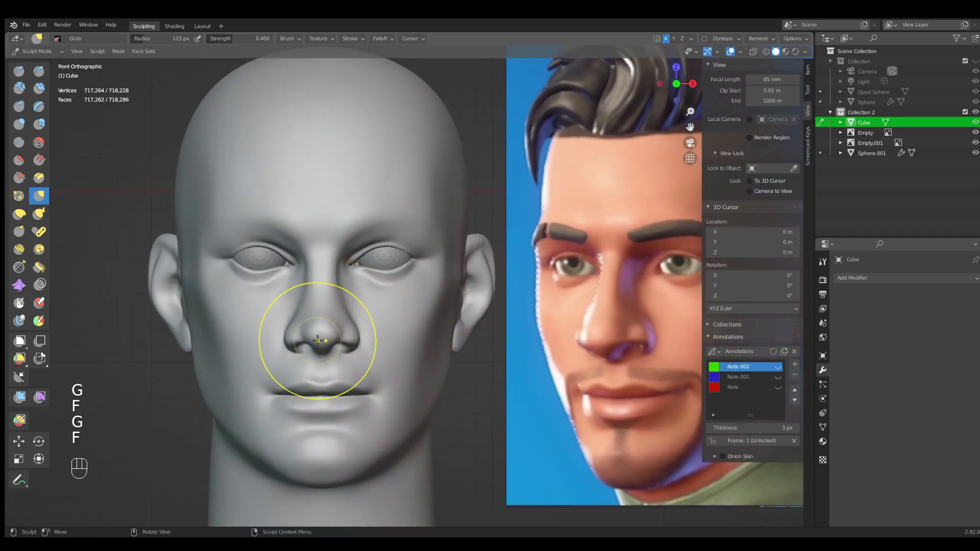
# Reshape the underside of the nose from the side with the Grab brush at 99 px radius.
pyautogui.moveTo(383, 327); pyautogui.dragTo(306, 332, button='middle')
pyautogui.keyDown('ctrl'); pyautogui.moveTo(397, 371); pyautogui.dragTo(414, 334, button='middle'); pyautogui.keyUp('ctrl')
pyautogui.press('g')
pyautogui.press('f')
pyautogui.click(398, 343)
pyautogui.press('g')
pyautogui.press('g')
pyautogui.press('f')
pyautogui.click(422, 355)
pyautogui.moveTo(410, 361); pyautogui.dragTo(415, 358)
pyautogui.keyDown('shift'); pyautogui.moveTo(403, 443); pyautogui.dragTo(410, 351, button='middle'); pyautogui.keyUp('shift')
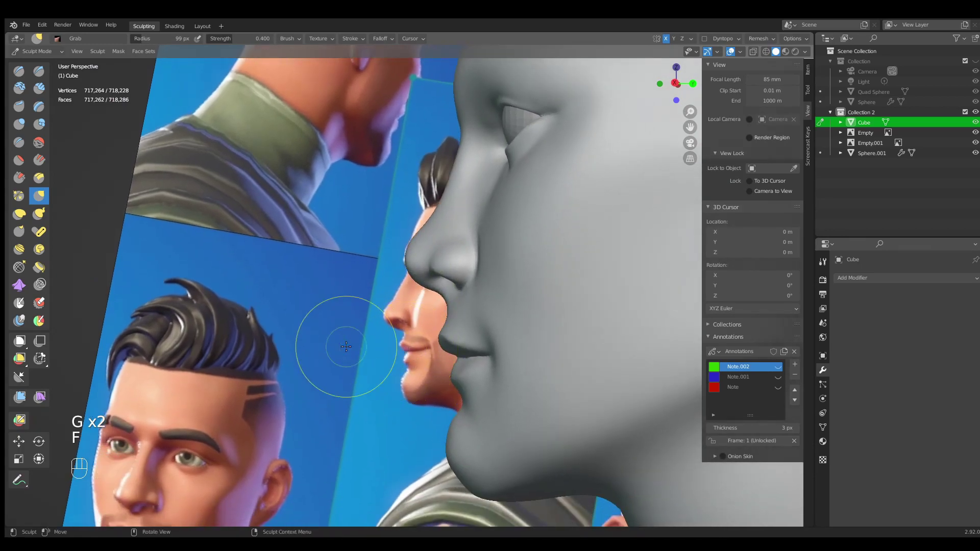
# Adjust the mouth corner in the right side view with the Grab brush and smooth the surface up toward the cheek.
pyautogui.press('KP_3')
pyautogui.moveTo(510, 355)
pyautogui.keyDown('shift'); pyautogui.mouseDown(button='middle')
pyautogui.moveTo(543, 357)
pyautogui.moveTo(445, 412)
pyautogui.moveTo(435, 366)
pyautogui.moveTo(438, 400)
pyautogui.moveTo(443, 389)
pyautogui.mouseUp(button='middle'); pyautogui.keyUp('shift')
pyautogui.press('g')
pyautogui.press('f')
pyautogui.click(450, 358)
pyautogui.press('g')
pyautogui.press('f')
pyautogui.click(425, 383)
pyautogui.keyDown('shift'); pyautogui.moveTo(425, 382); pyautogui.dragTo(436, 355); pyautogui.keyUp('shift')
pyautogui.keyDown('shift'); pyautogui.moveTo(444, 290); pyautogui.dragTo(447, 286); pyautogui.keyUp('shift')
# Shift the mouth corner in the side profile with Grab at 128 px radius and smooth it.
pyautogui.keyDown('ctrl'); pyautogui.moveTo(472, 279); pyautogui.dragTo(447, 386, button='middle'); pyautogui.keyUp('ctrl')
pyautogui.keyDown('ctrl'); pyautogui.moveTo(447, 385); pyautogui.dragTo(430, 352, button='middle'); pyautogui.keyUp('ctrl')
pyautogui.press('g')
pyautogui.press('f')
pyautogui.click(420, 340)
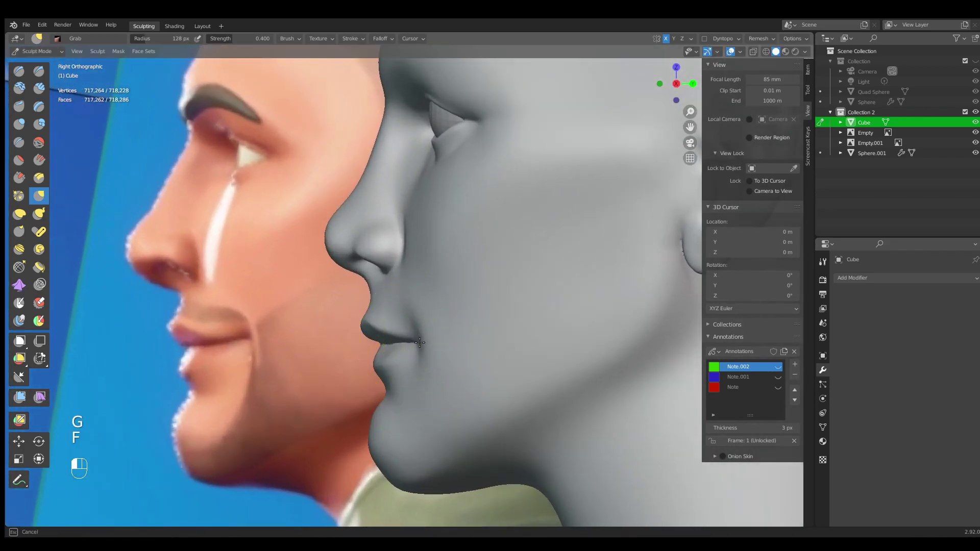
pyautogui.keyDown('shift'); pyautogui.moveTo(413, 340); pyautogui.dragTo(415, 332); pyautogui.keyUp('shift')
# Adjust the area under the lower eyelid in the side view with the Grab brush.
pyautogui.keyDown('shift'); pyautogui.moveTo(430, 313); pyautogui.dragTo(431, 410, button='middle'); pyautogui.keyUp('shift')
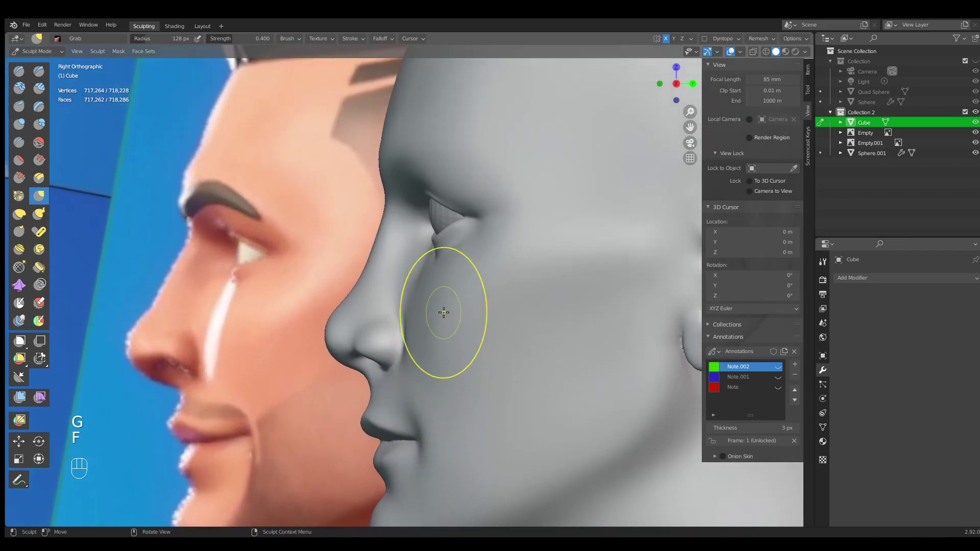
pyautogui.press('g')
pyautogui.press('f')
pyautogui.click(431, 269)
pyautogui.keyDown('shift'); pyautogui.moveTo(432, 269); pyautogui.dragTo(442, 339, button='middle'); pyautogui.keyUp('shift')
pyautogui.keyDown('ctrl'); pyautogui.moveTo(442, 339); pyautogui.dragTo(439, 314, button='middle'); pyautogui.keyUp('ctrl')
# Refine the area around the eye from angled views with the Grab brush, reducing its radius to 74 px.
pyautogui.moveTo(438, 255)
pyautogui.mouseDown(button='middle')
pyautogui.moveTo(506, 274)
pyautogui.moveTo(511, 255)
pyautogui.mouseUp(button='middle')
pyautogui.moveTo(440, 276); pyautogui.dragTo(467, 278, button='middle')
pyautogui.press('g')
pyautogui.press('f')
pyautogui.click(401, 279)
pyautogui.moveTo(411, 279); pyautogui.dragTo(411, 272)
pyautogui.moveTo(410, 286); pyautogui.dragTo(422, 262, button='middle')
pyautogui.press('g')
pyautogui.press('f')
pyautogui.click(364, 305)
pyautogui.keyDown('ctrl'); pyautogui.moveTo(344, 317); pyautogui.dragTo(436, 375, button='middle'); pyautogui.keyUp('ctrl')
pyautogui.moveTo(437, 375); pyautogui.dragTo(423, 298, button='middle')
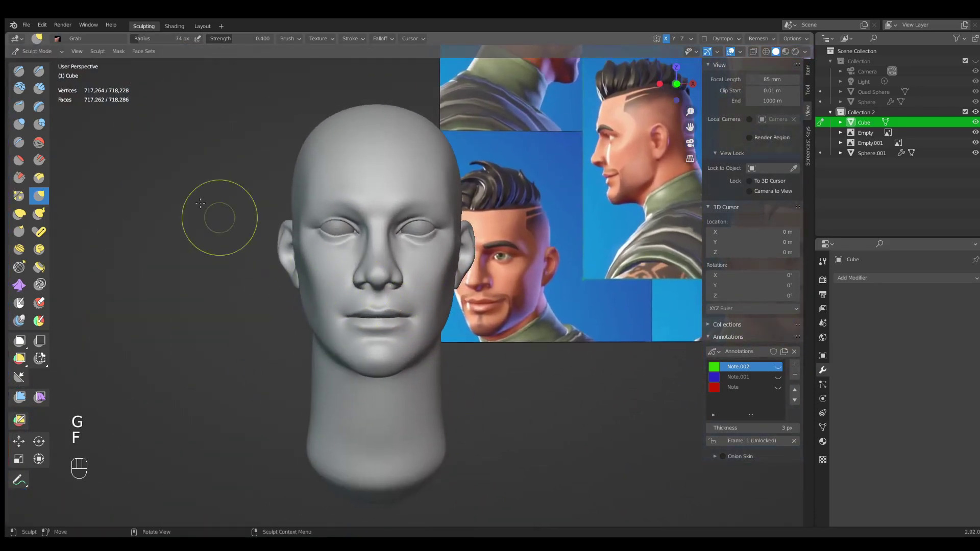
# Switch from Sculpt Mode to Object Mode, deselect everything and save the file.
pyautogui.click(32, 46)
pyautogui.click(41, 62)
pyautogui.hotkey('alt', 'a')
pyautogui.keyDown('ctrl'); pyautogui.moveTo(518, 256); pyautogui.dragTo(442, 327, button='middle'); pyautogui.keyUp('ctrl')
pyautogui.hotkey('ctrl', 's')
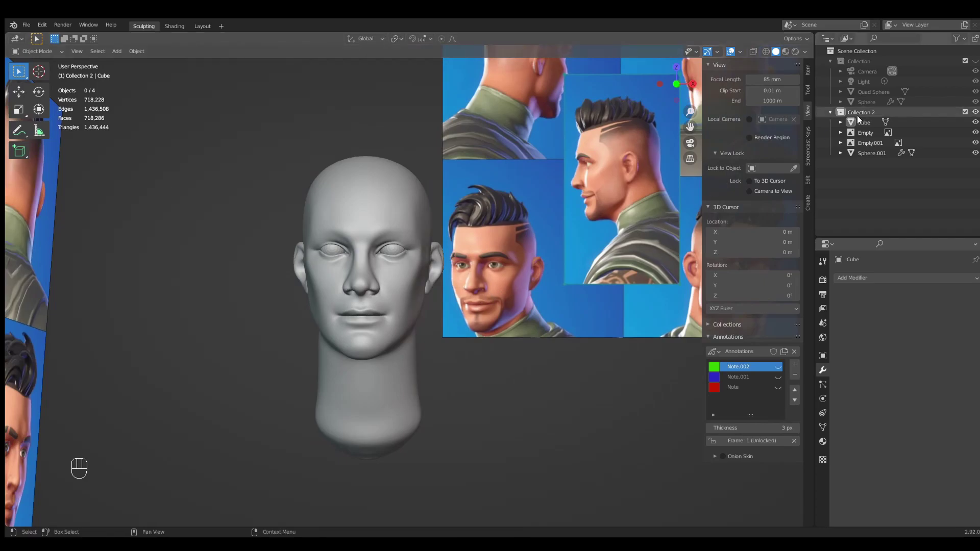
# Show the hidden Collection and move its Quad Sphere head and Sphere eyes beside the new head.
pyautogui.click(975, 62)
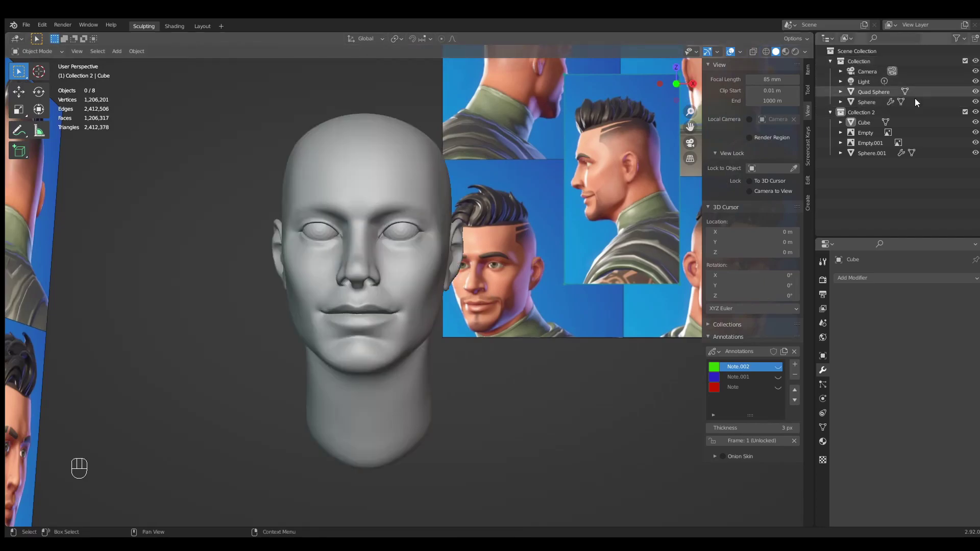
pyautogui.click(872, 102)
pyautogui.keyDown('shift'); pyautogui.click(866, 93); pyautogui.keyUp('shift')
pyautogui.press('g')
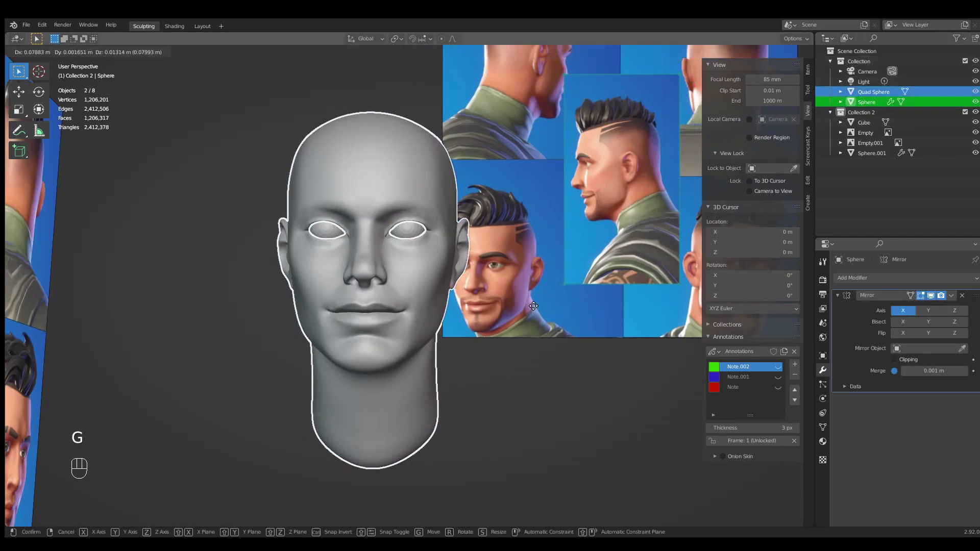
pyautogui.click(635, 419)
# Scale down the Quad Sphere head with its eyes, lower it along Z level with the new head, and deselect both for comparison.
pyautogui.press('s')
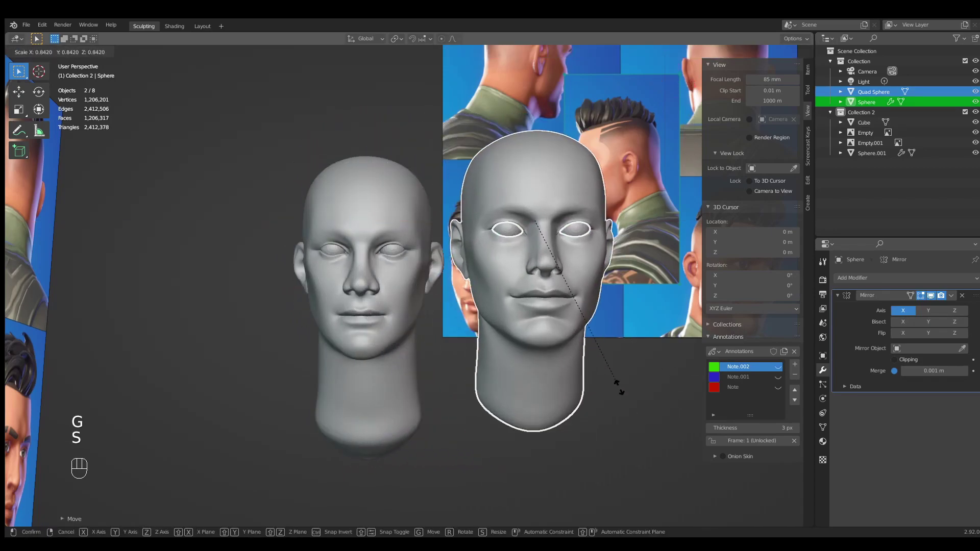
pyautogui.click(628, 361)
pyautogui.press('g')
pyautogui.press('z')
pyautogui.click(628, 383)
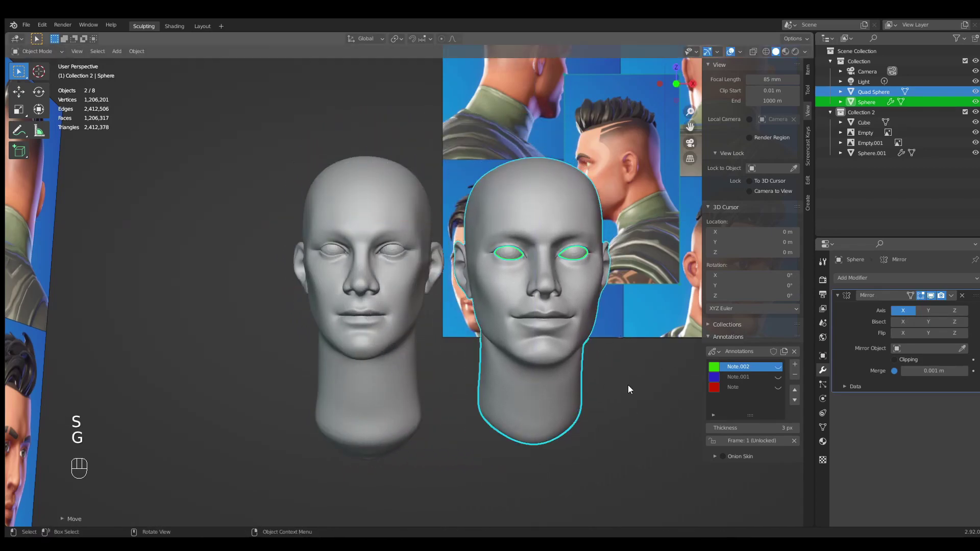
pyautogui.hotkey('alt', 'a')
pyautogui.keyDown('shift'); pyautogui.moveTo(638, 374); pyautogui.dragTo(572, 372, button='middle'); pyautogui.keyUp('shift')
pyautogui.moveTo(495, 314); pyautogui.dragTo(512, 300, button='middle')
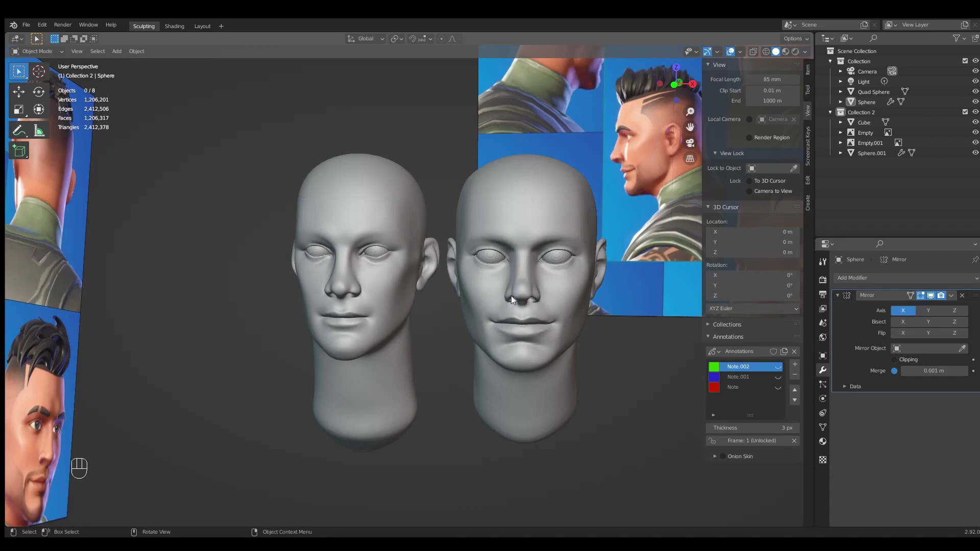
pyautogui.moveTo(548, 293); pyautogui.dragTo(478, 326, button='middle')
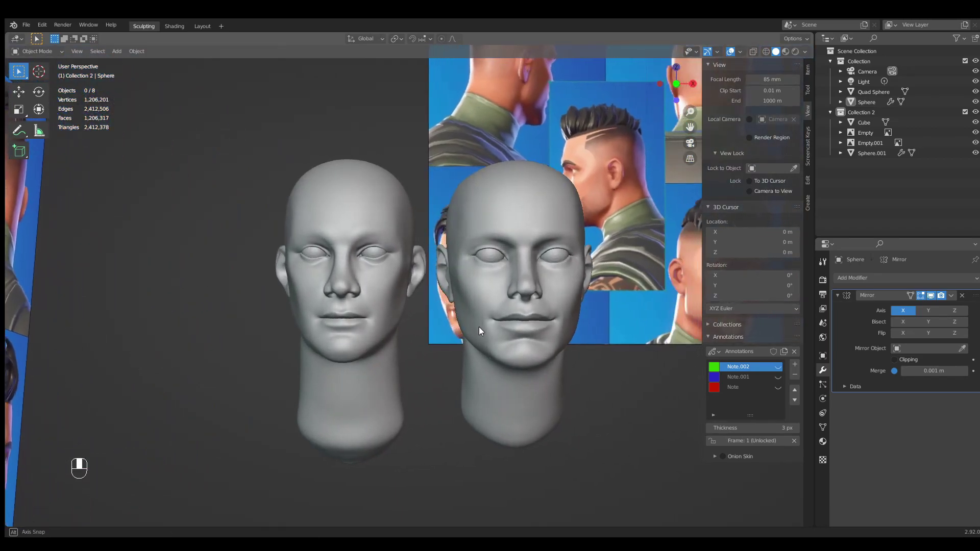